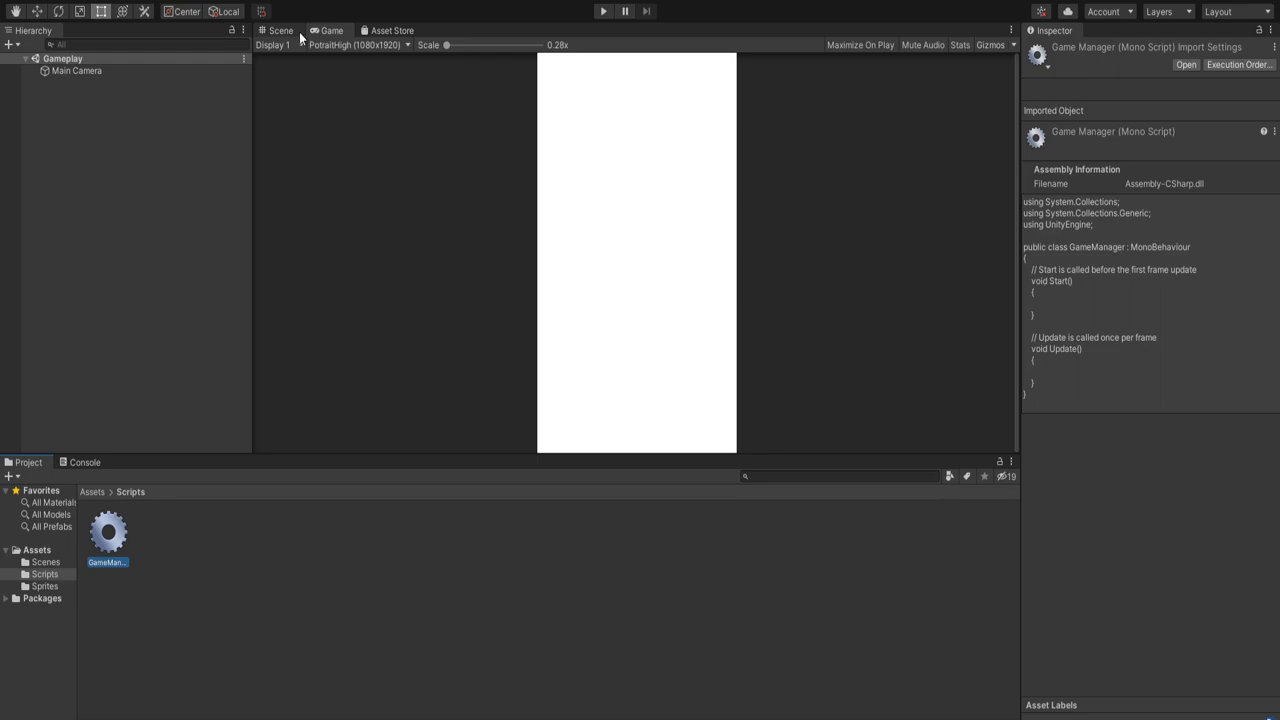
Step: Check Main Camera, the Gameplay scene and both views, then open the Sprites folder
click(96, 72)
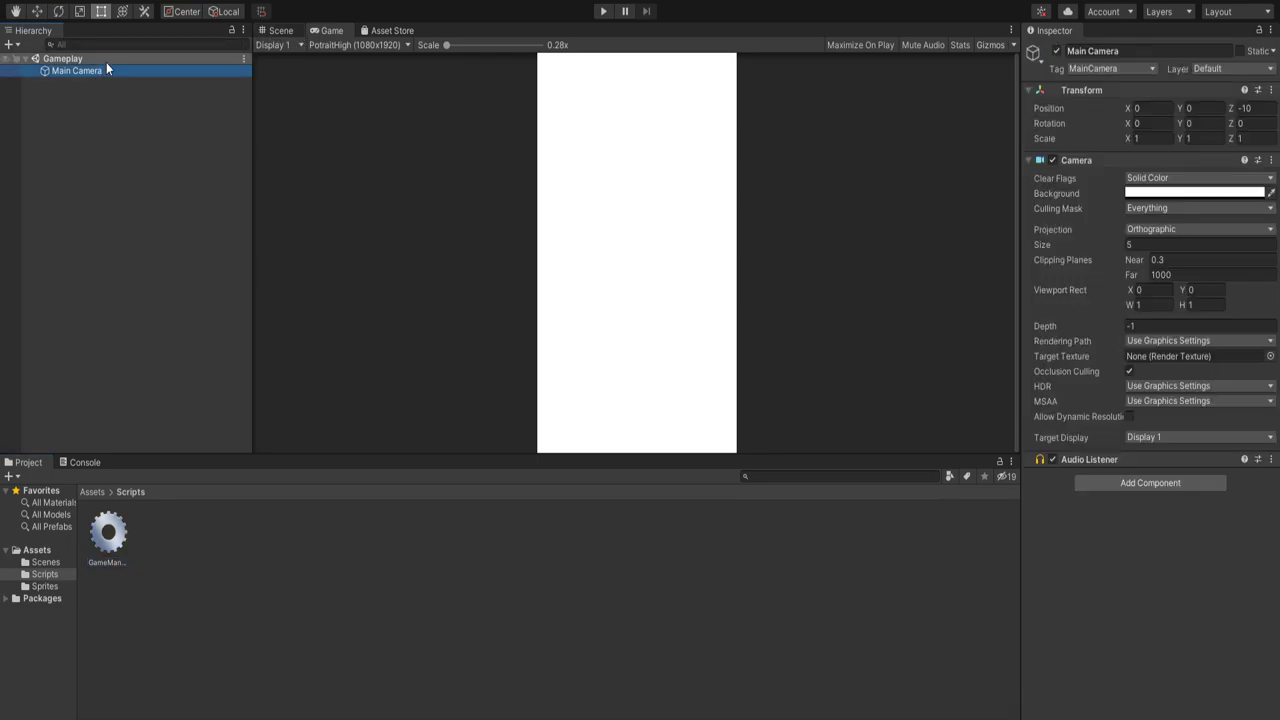
click(106, 60)
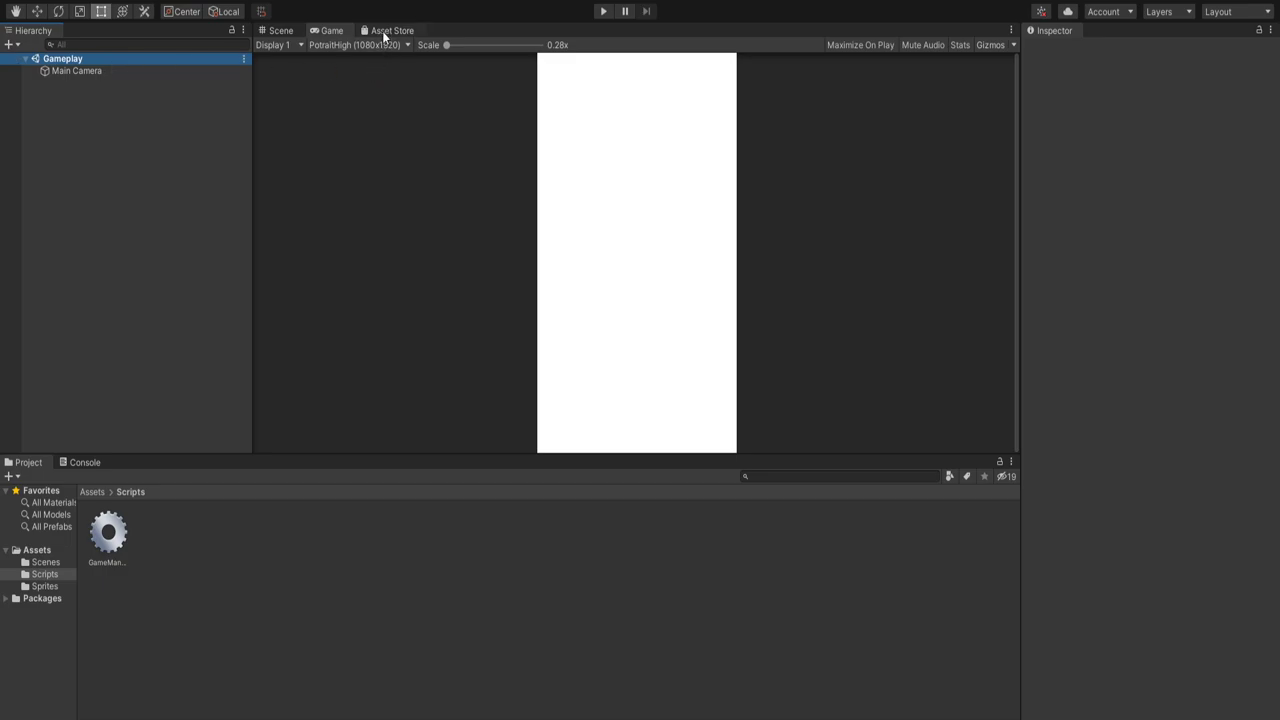
click(277, 31)
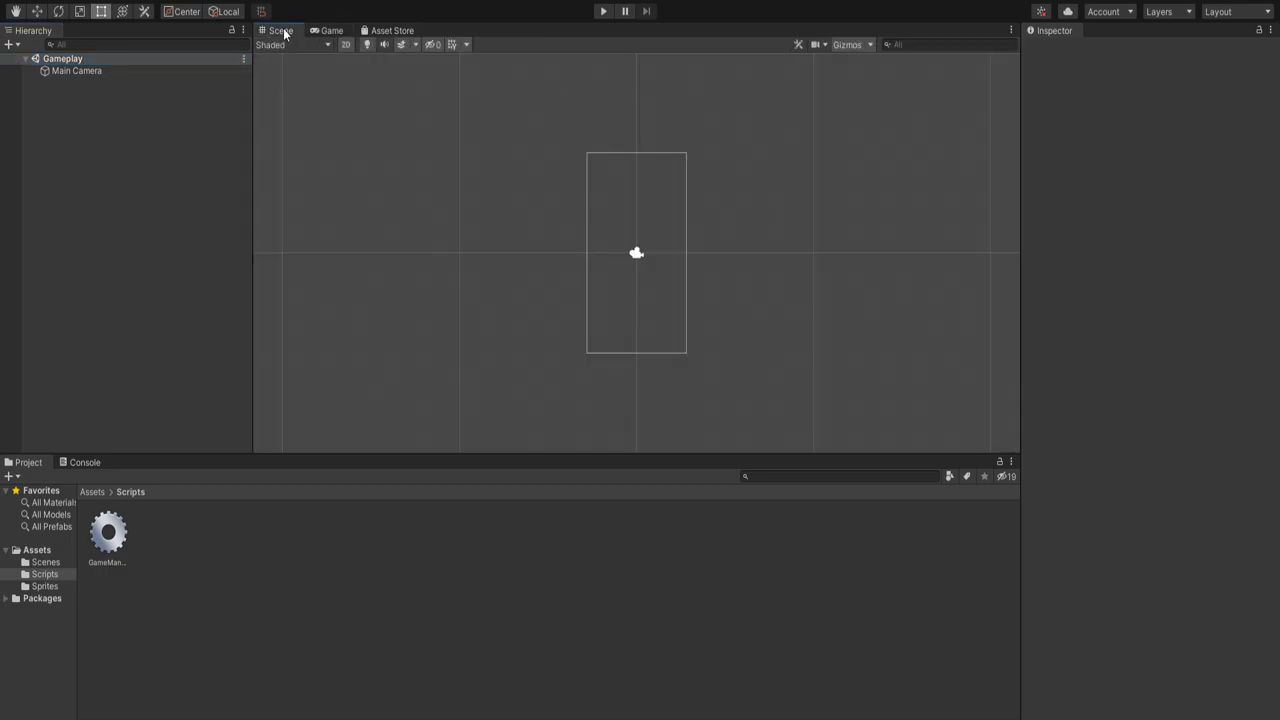
click(332, 31)
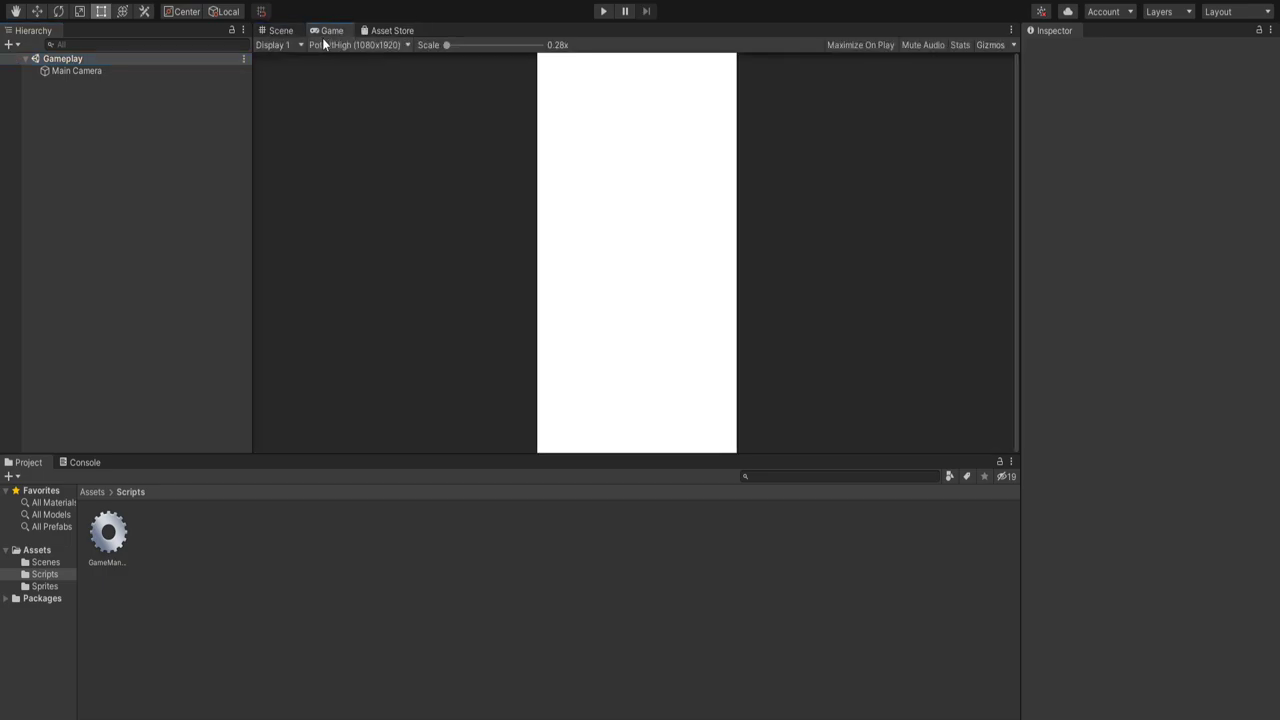
click(162, 78)
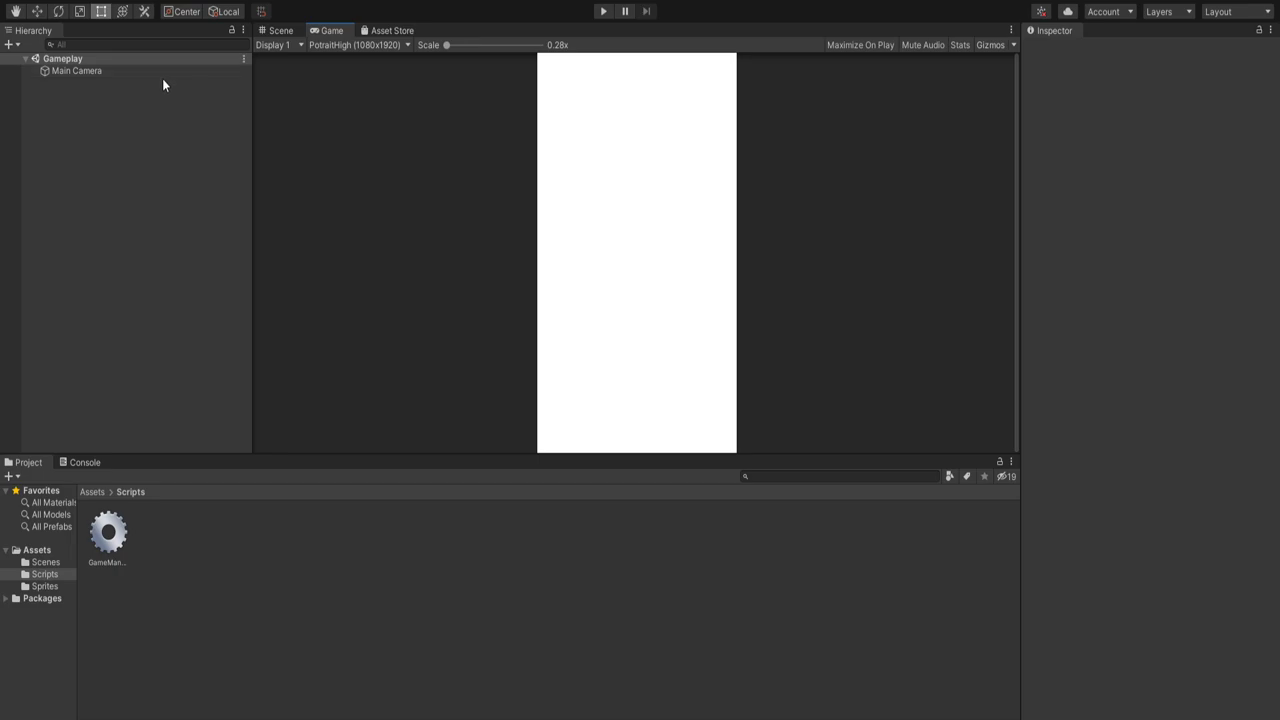
click(40, 587)
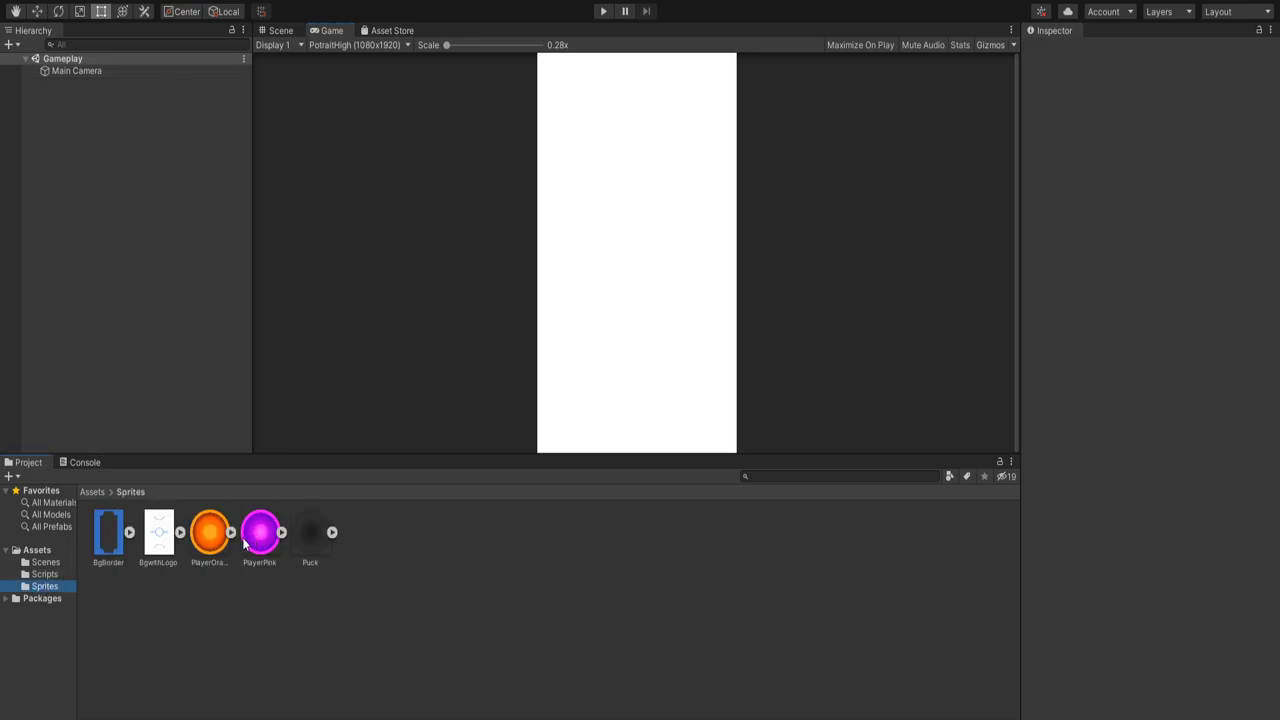
Step: Inspect BgBorder, BgwithLogo and PlayerOrange import settings, toggling PlayerPink's foldout
click(118, 535)
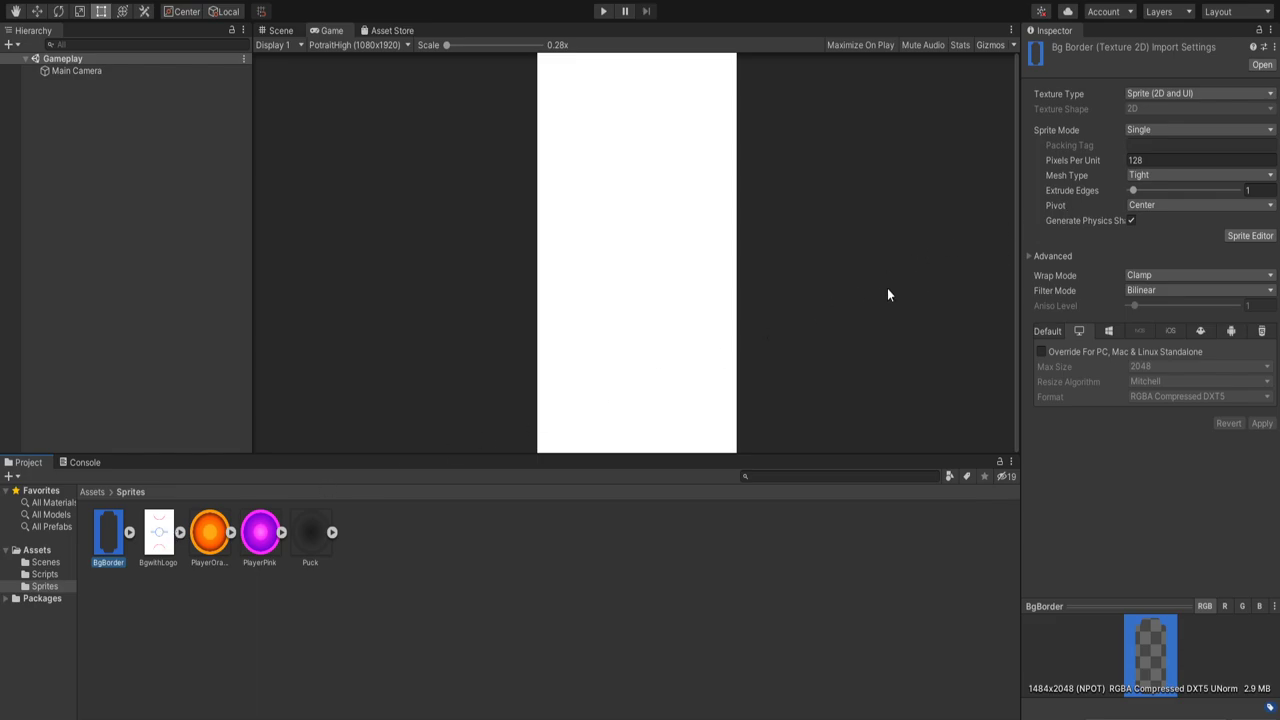
click(160, 535)
click(220, 526)
click(282, 532)
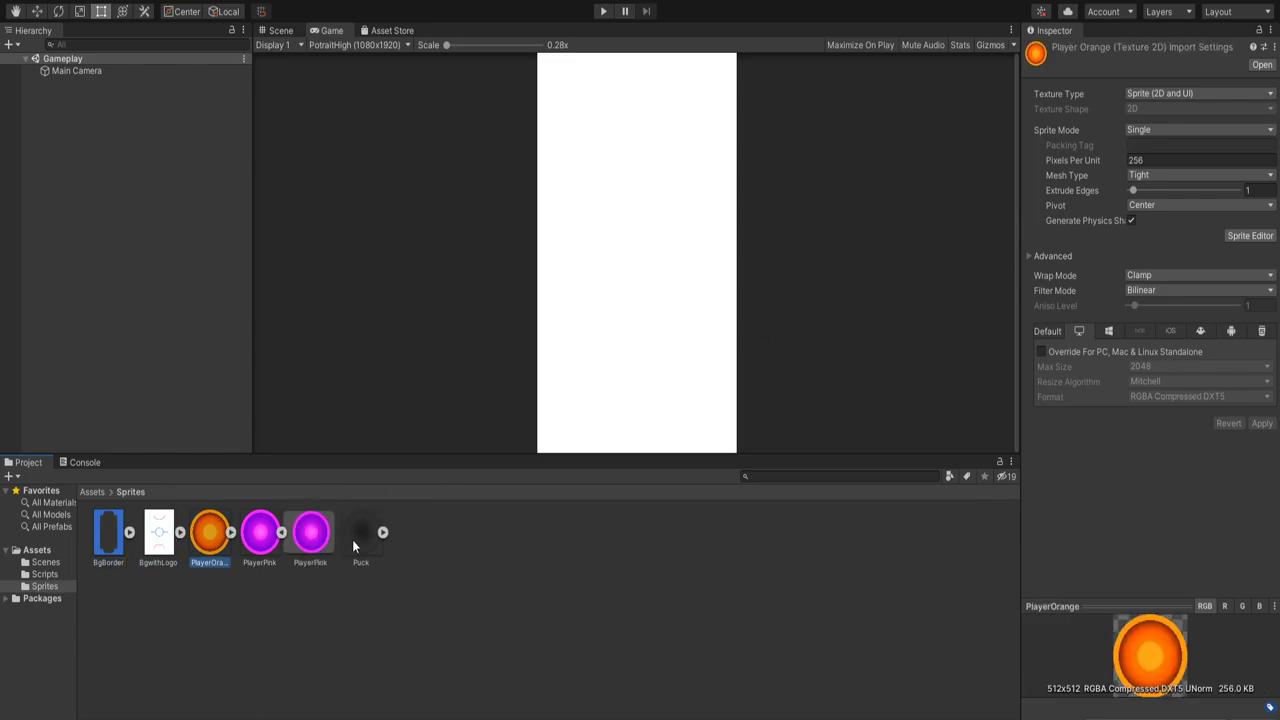
click(282, 532)
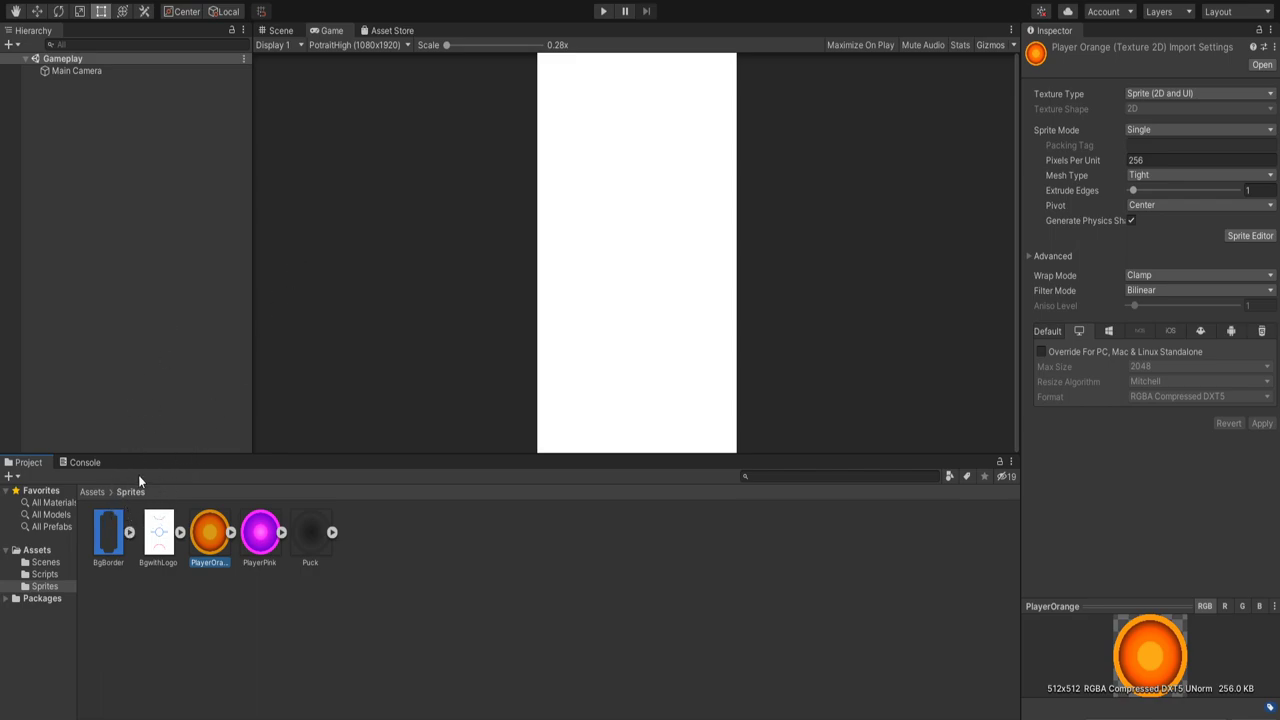
Step: Add the BgwithLogo sprite to the Gameplay scene
click(280, 31)
click(333, 31)
drag(162, 533, 110, 285)
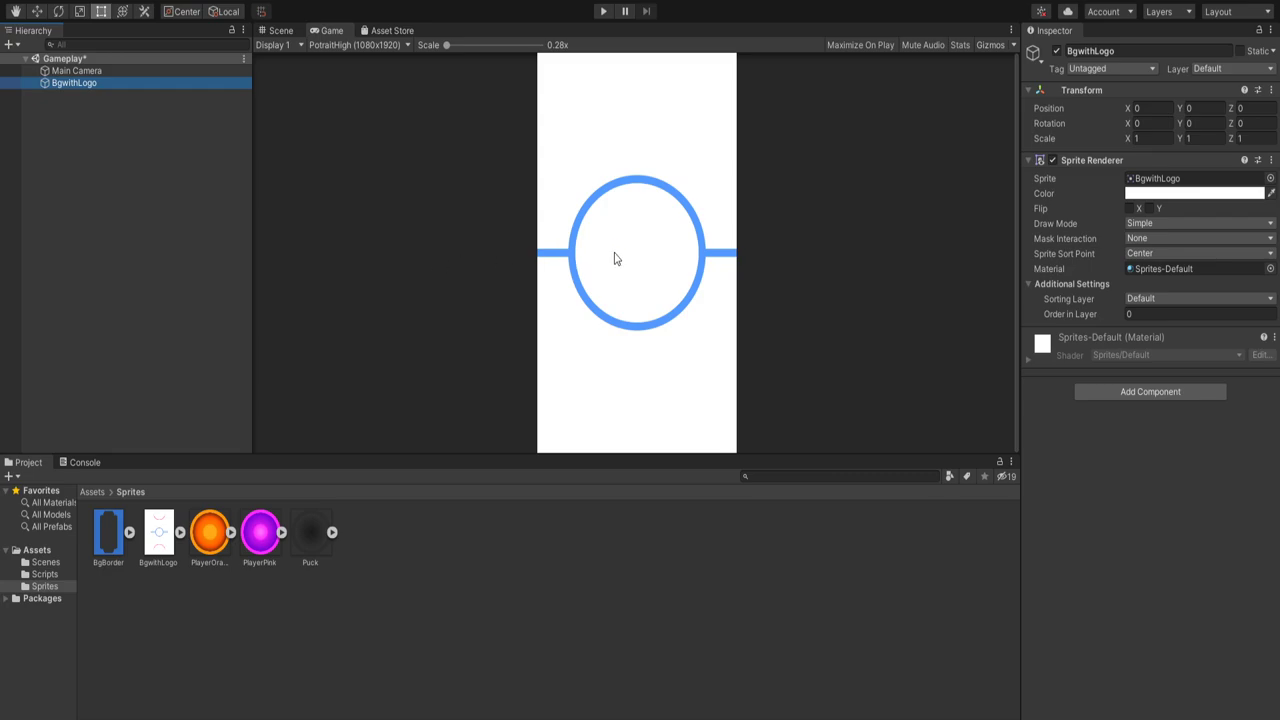
Step: Set the Main Camera size to 12.5 and add the BgBorder sprite
click(191, 70)
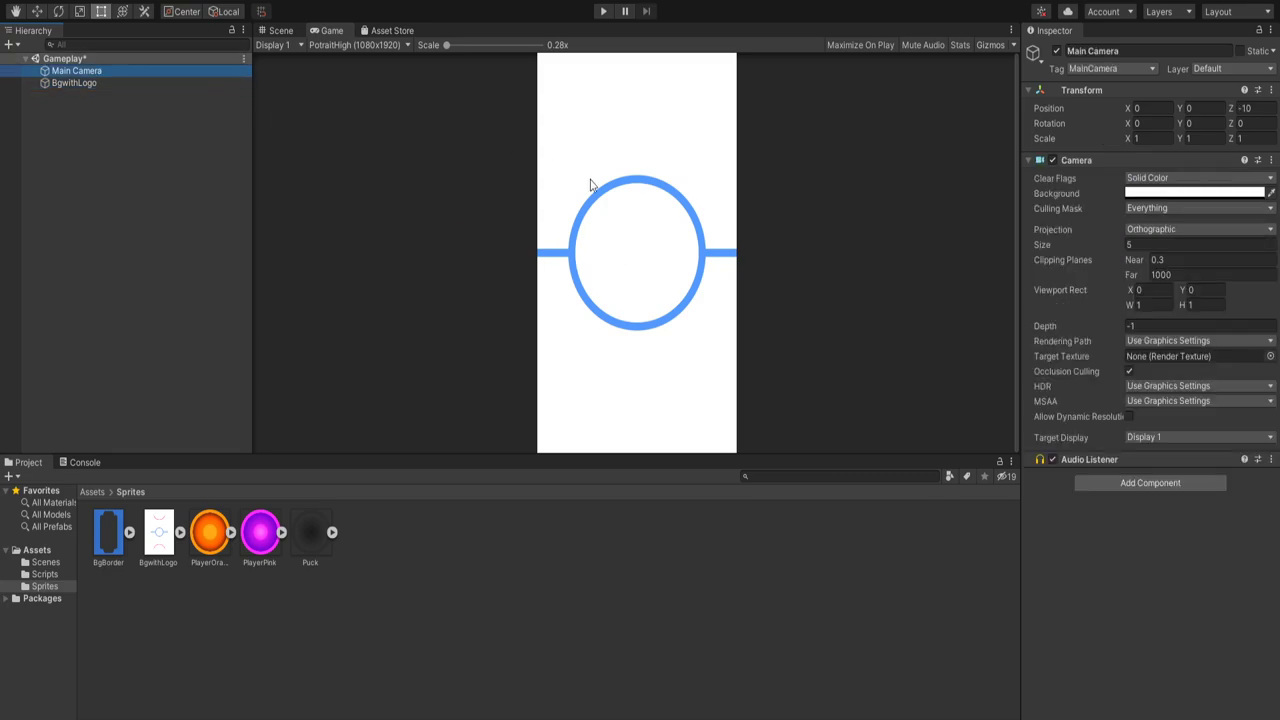
click(1170, 247)
text(12)
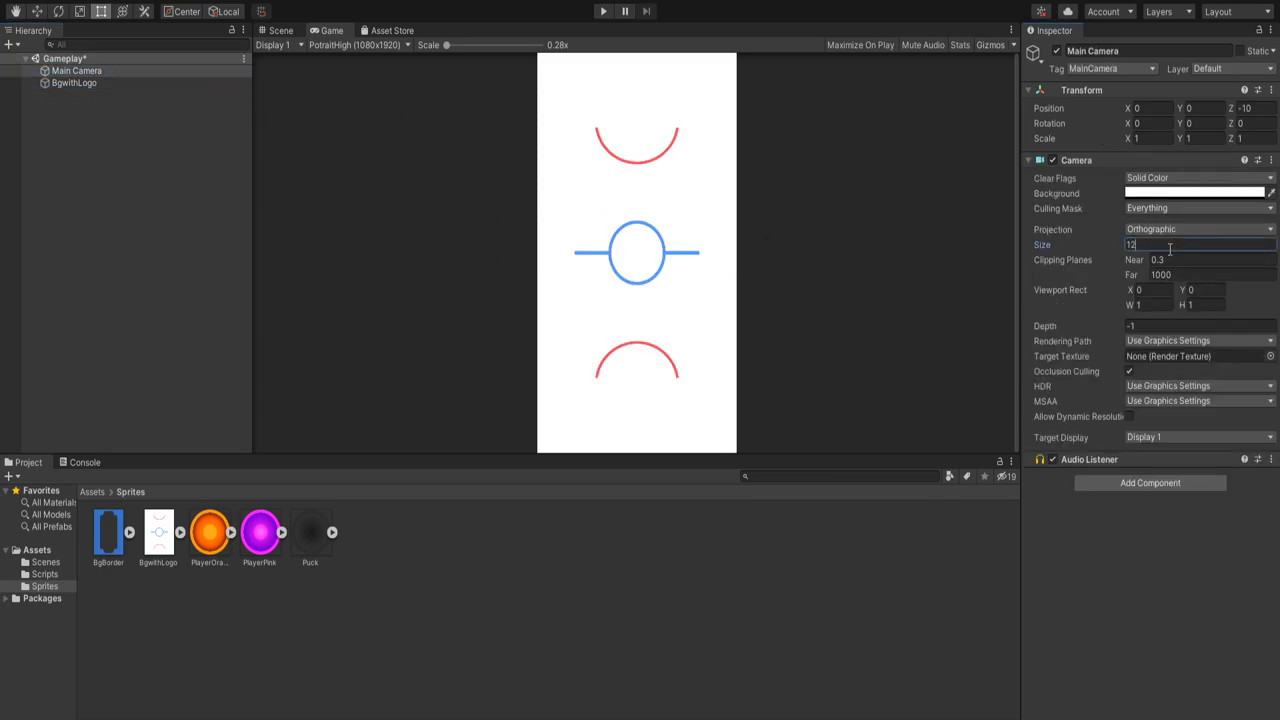
text(.5)
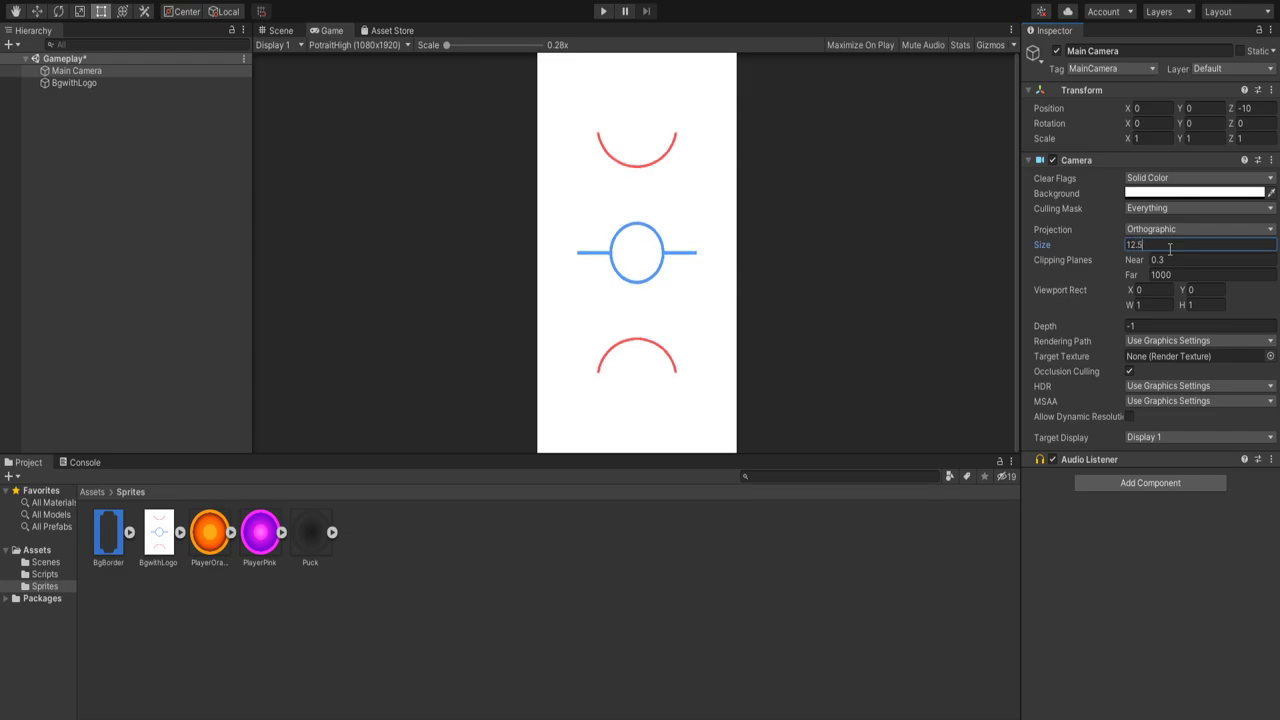
drag(108, 535, 130, 96)
Step: Move the BgwithLogo object back to Z position 5
click(138, 83)
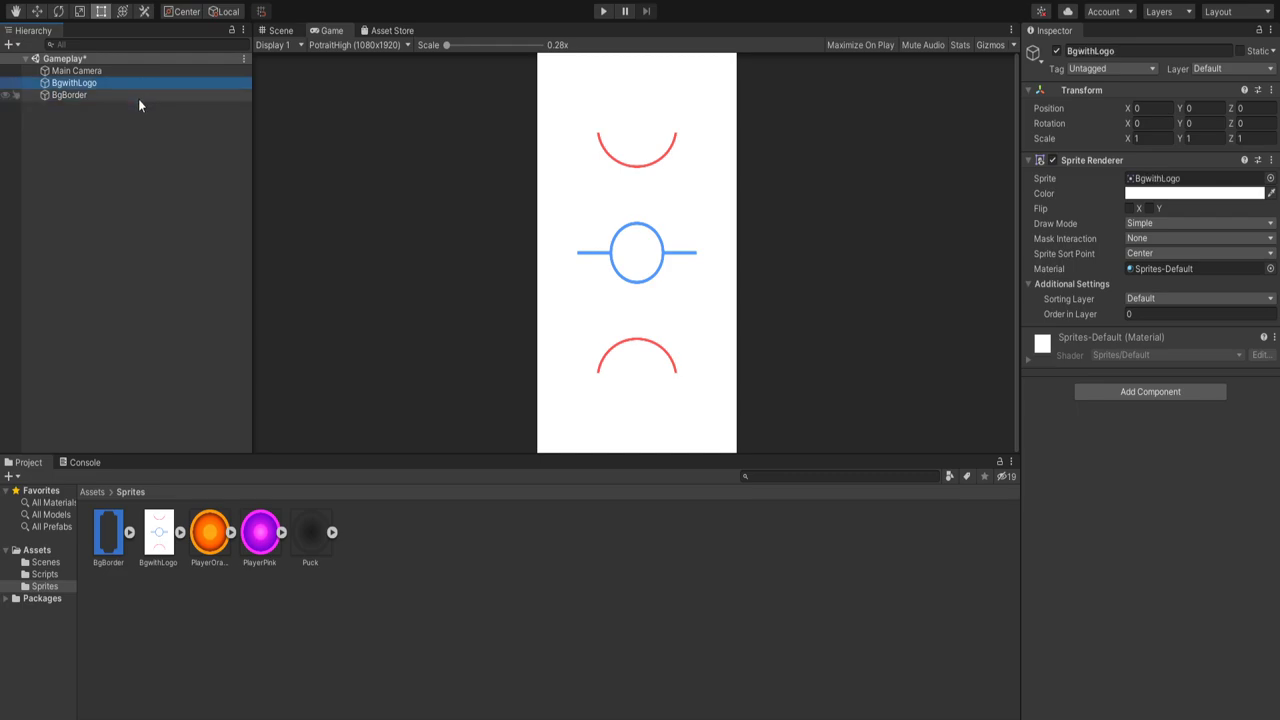
click(139, 98)
click(145, 84)
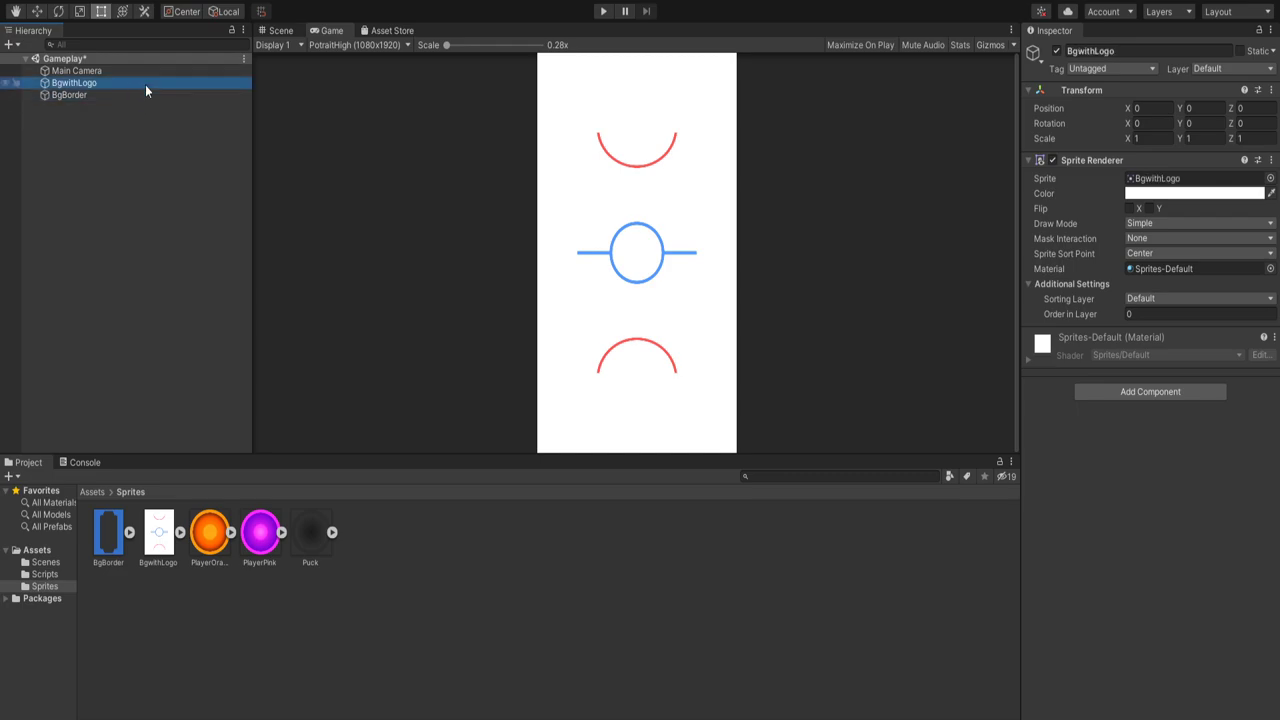
click(1243, 108)
text(5)
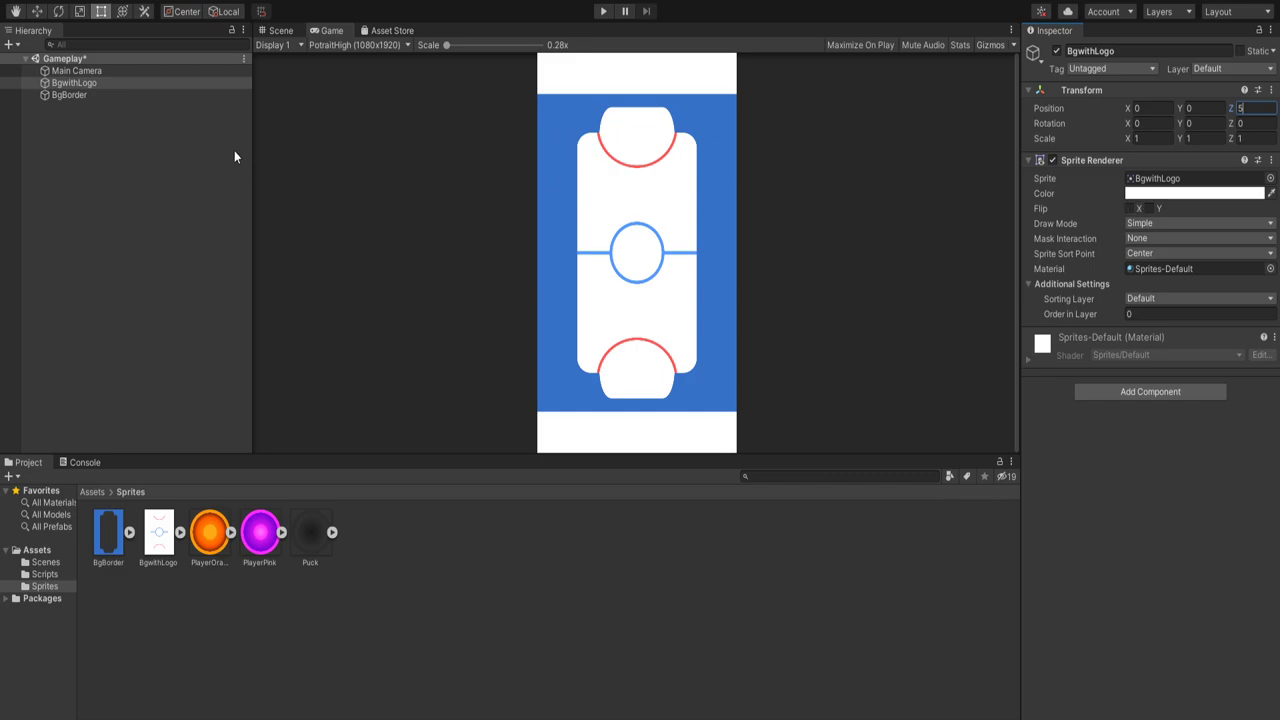
Step: Rename BgwithLogo to 'BG' and BgBorder to 'Frame'
click(1143, 50)
text(Bg)
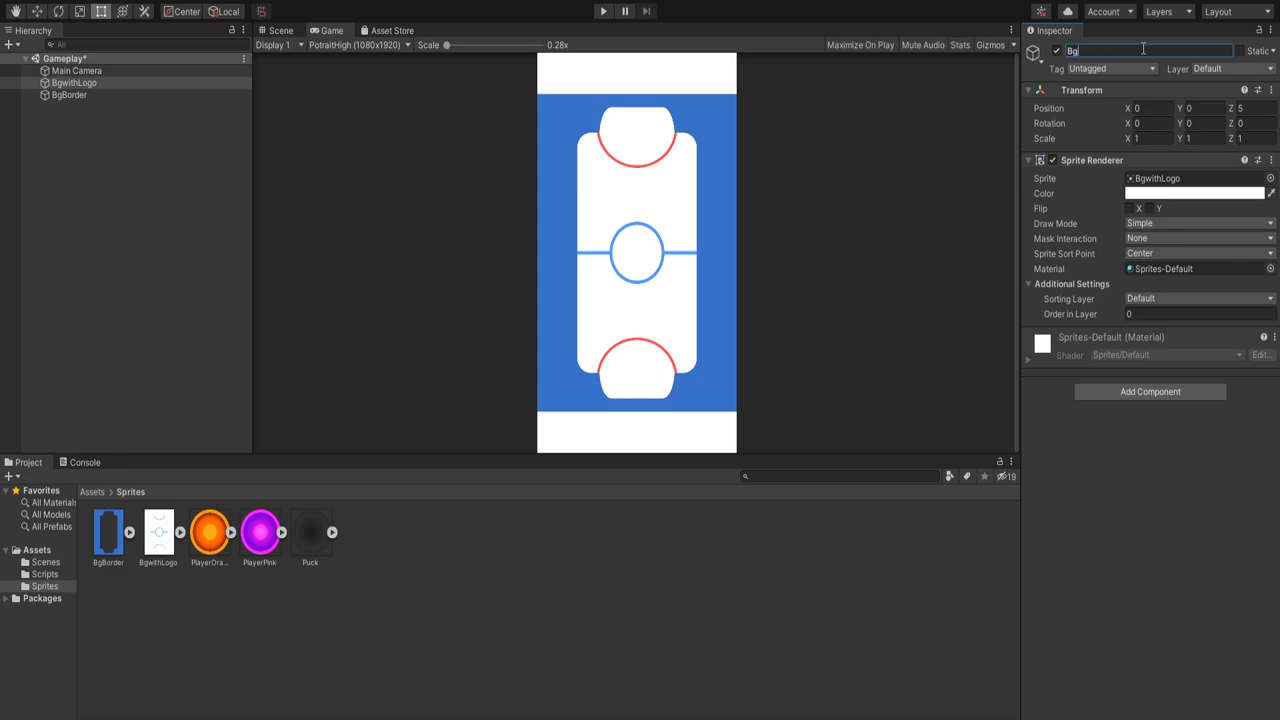
key(BackSpace)
text(G)
key(Return)
click(187, 95)
click(1120, 51)
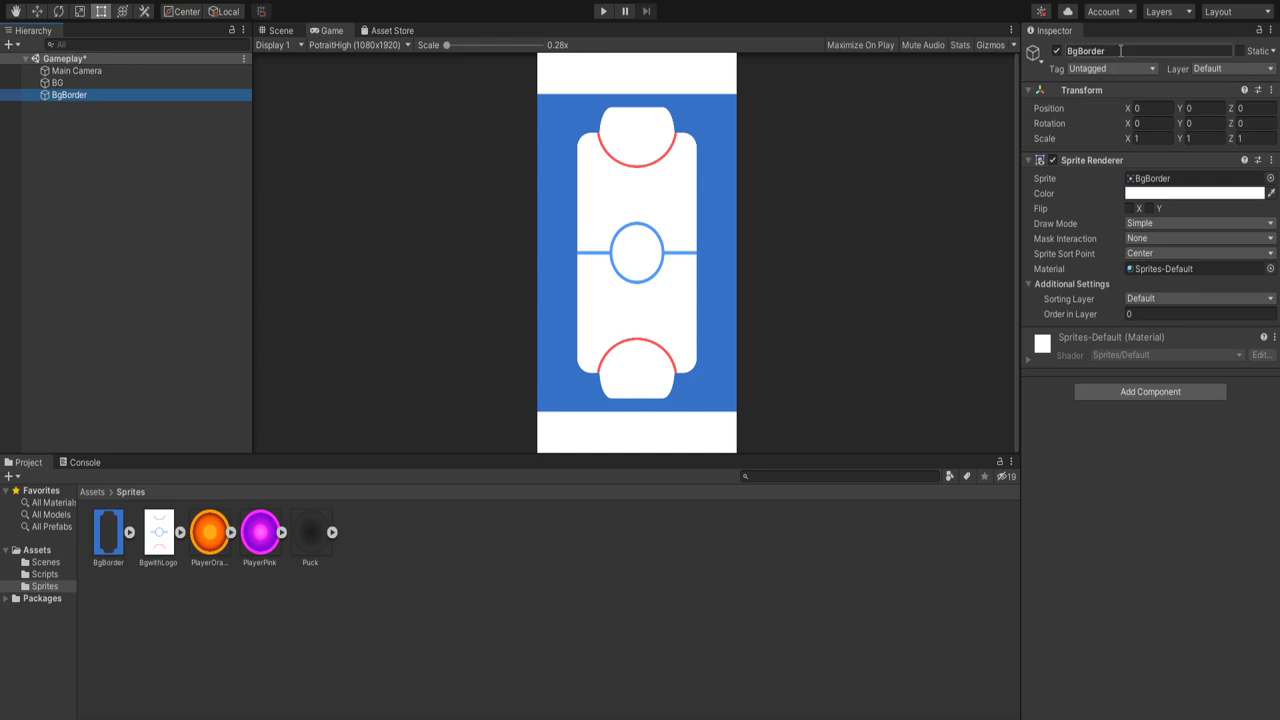
text(Frame)
key(Return)
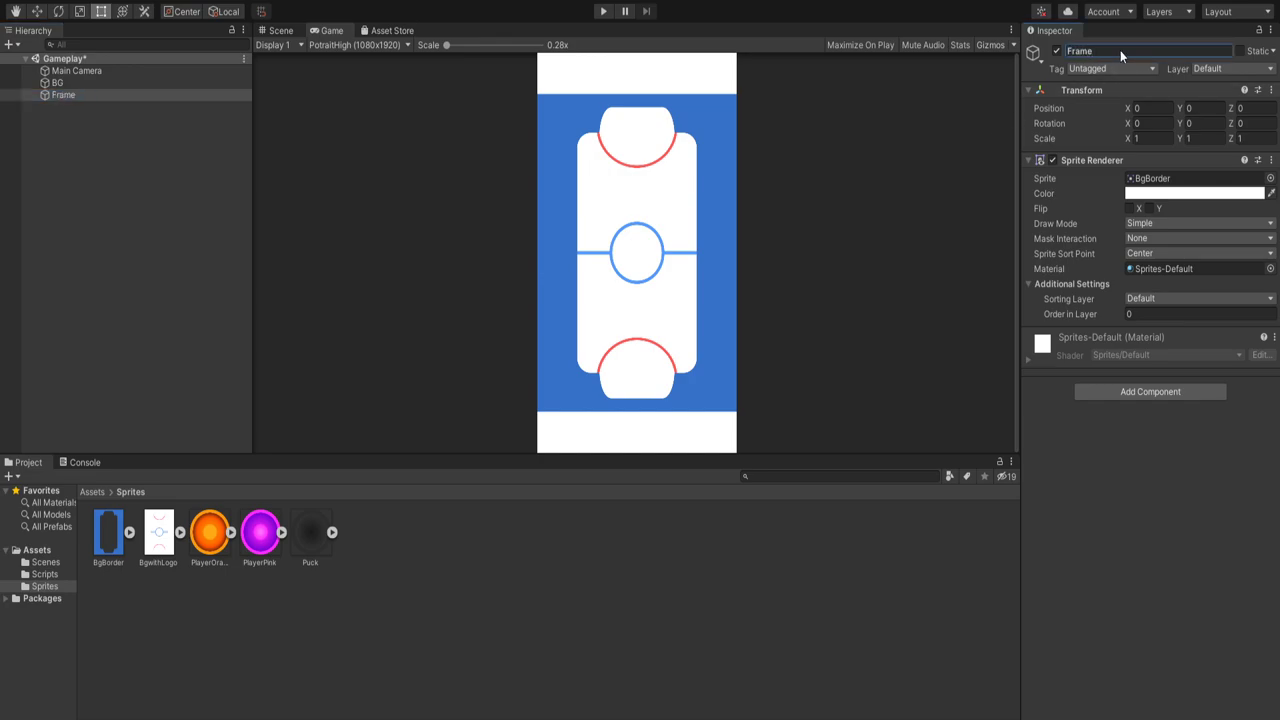
Step: Set Frame's Z position to 4, save the scene, and add a Polygon Collider 2D
click(1243, 108)
text(4)
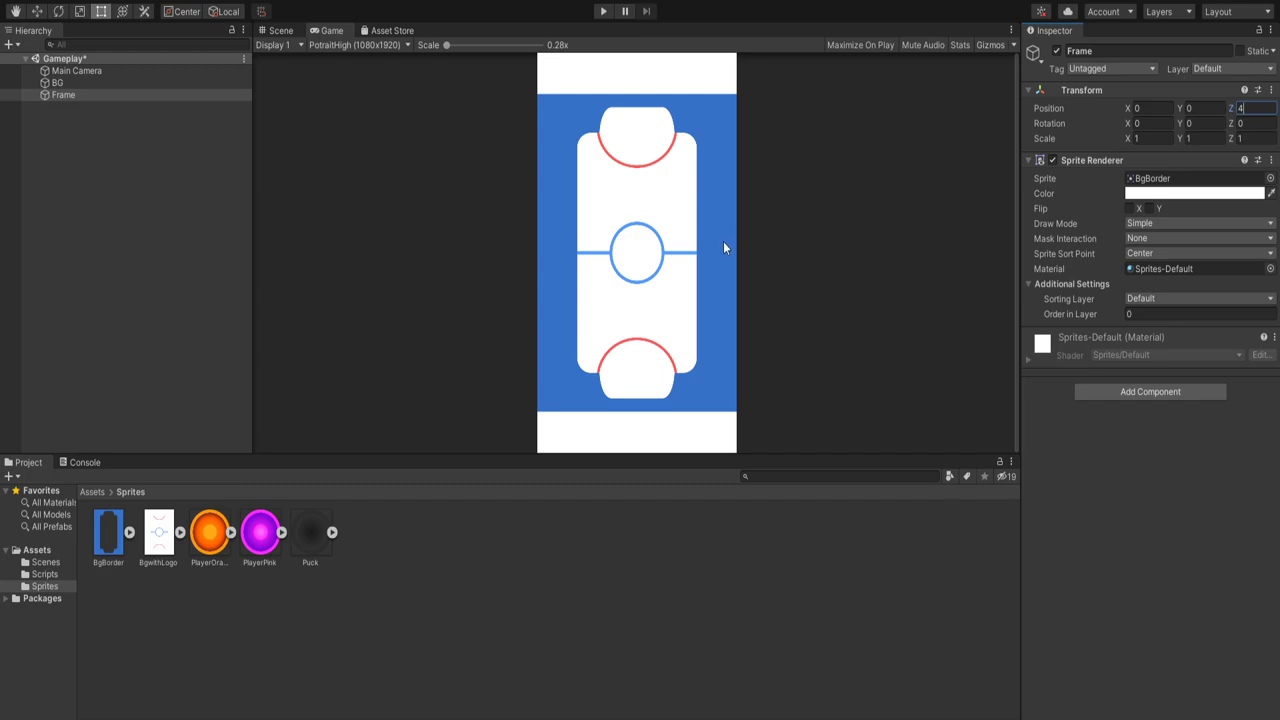
key(ctrl+s)
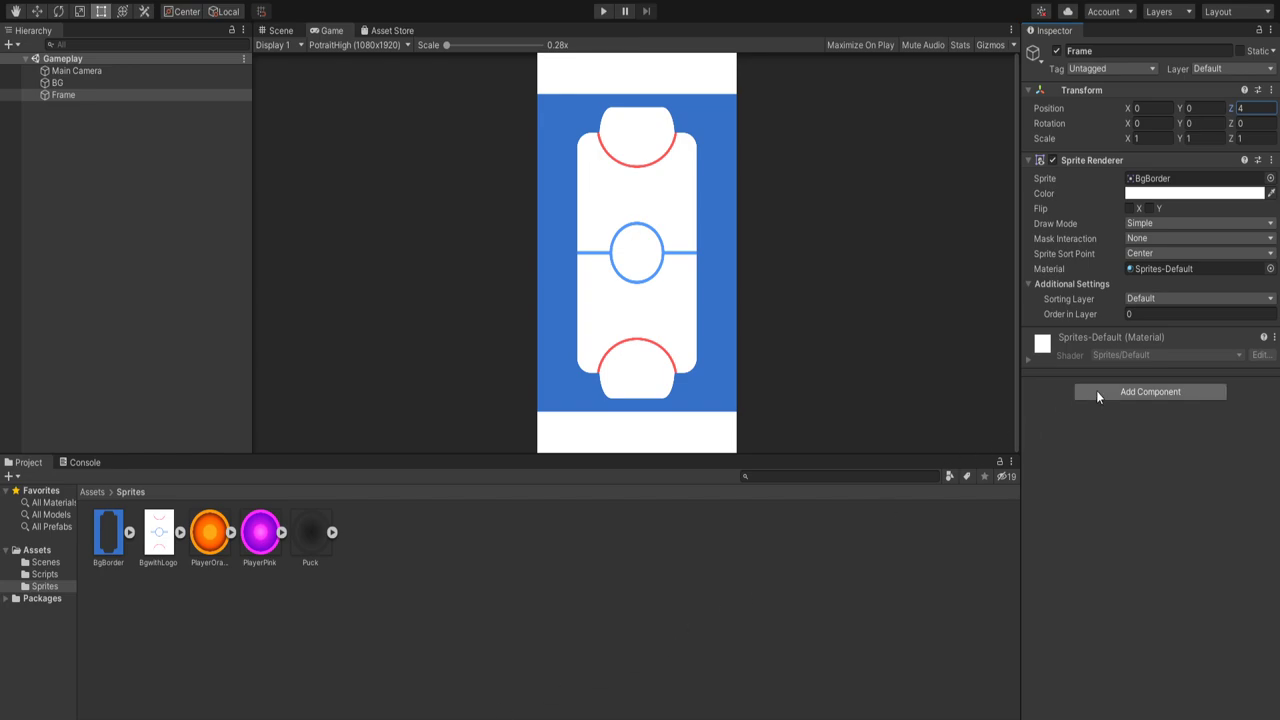
key(Return)
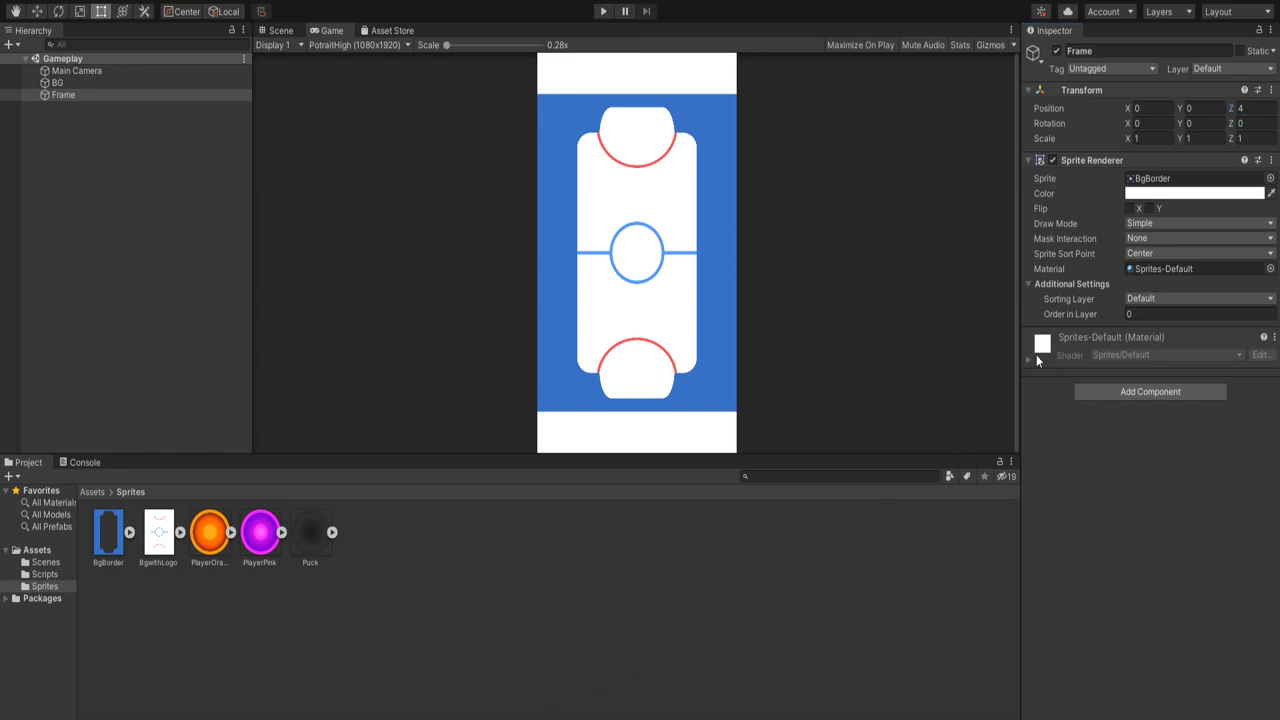
key(ctrl+y)
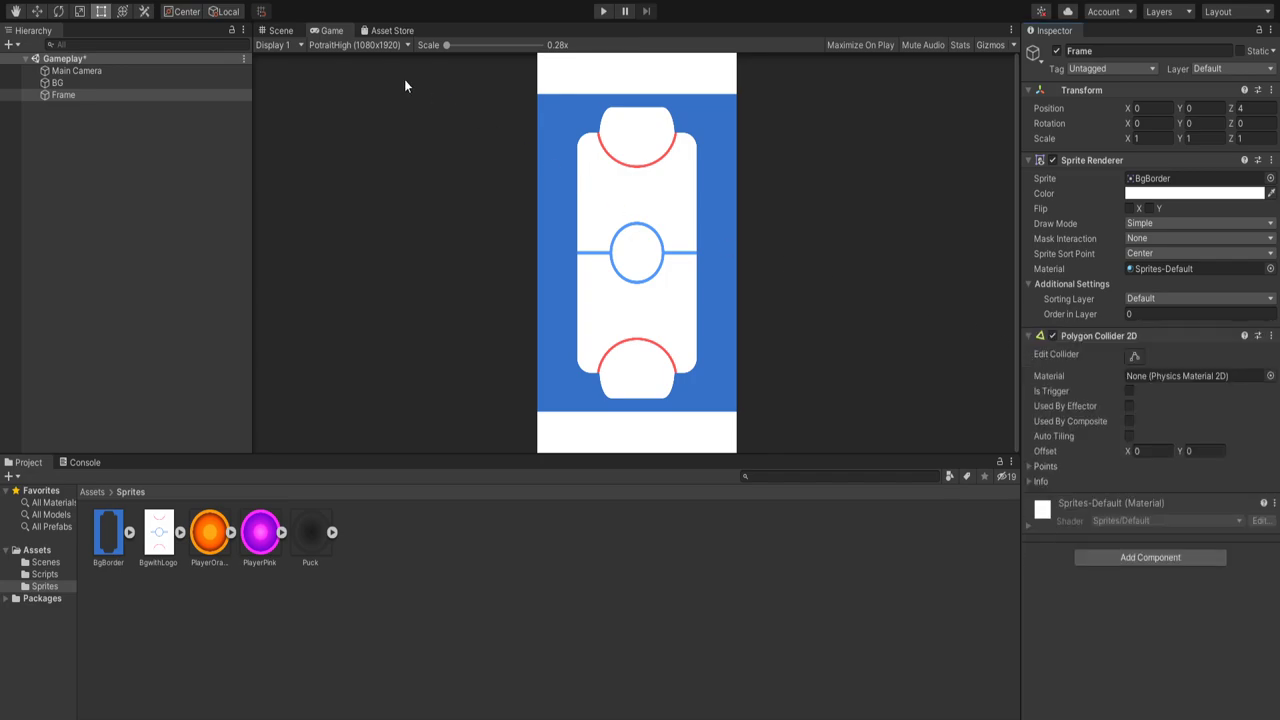
Step: Zoom and pan the Scene view to inspect the Frame collider around the goal corners
click(281, 30)
scroll(590, 110, up, 5)
scroll(586, 107, up, 5)
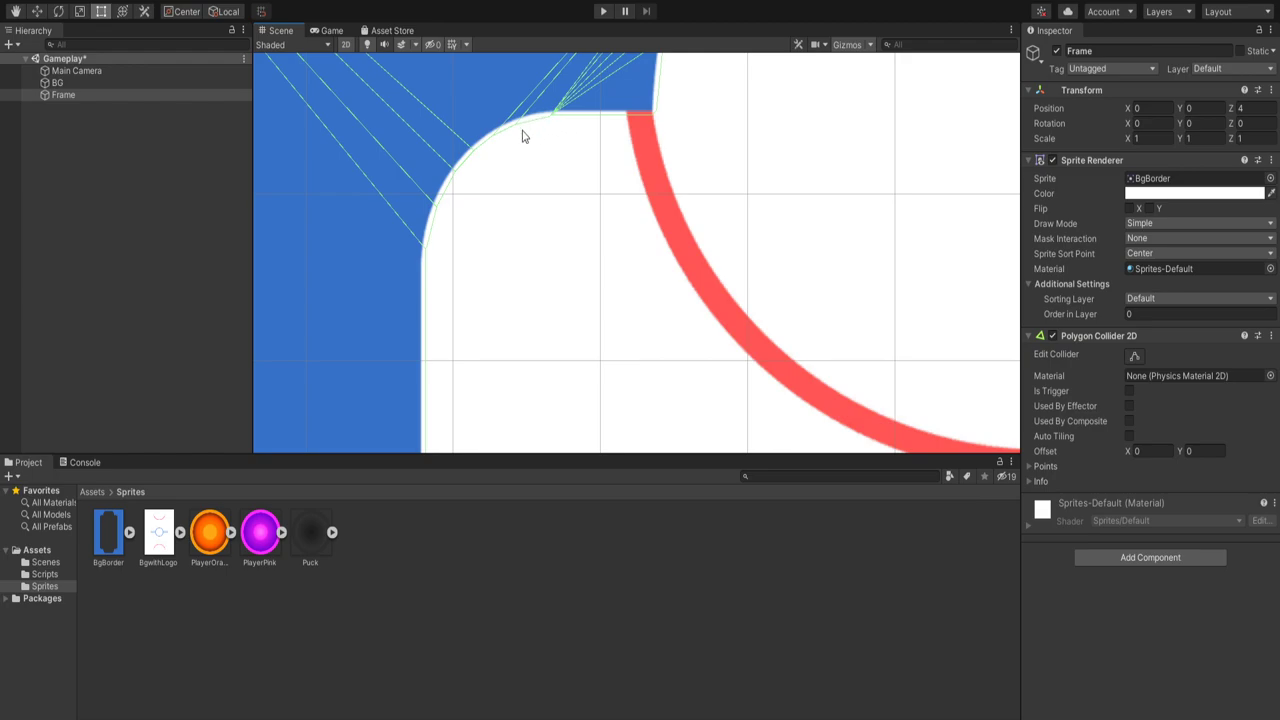
scroll(595, 85, down, 2)
middle_drag(587, 95, 528, 214)
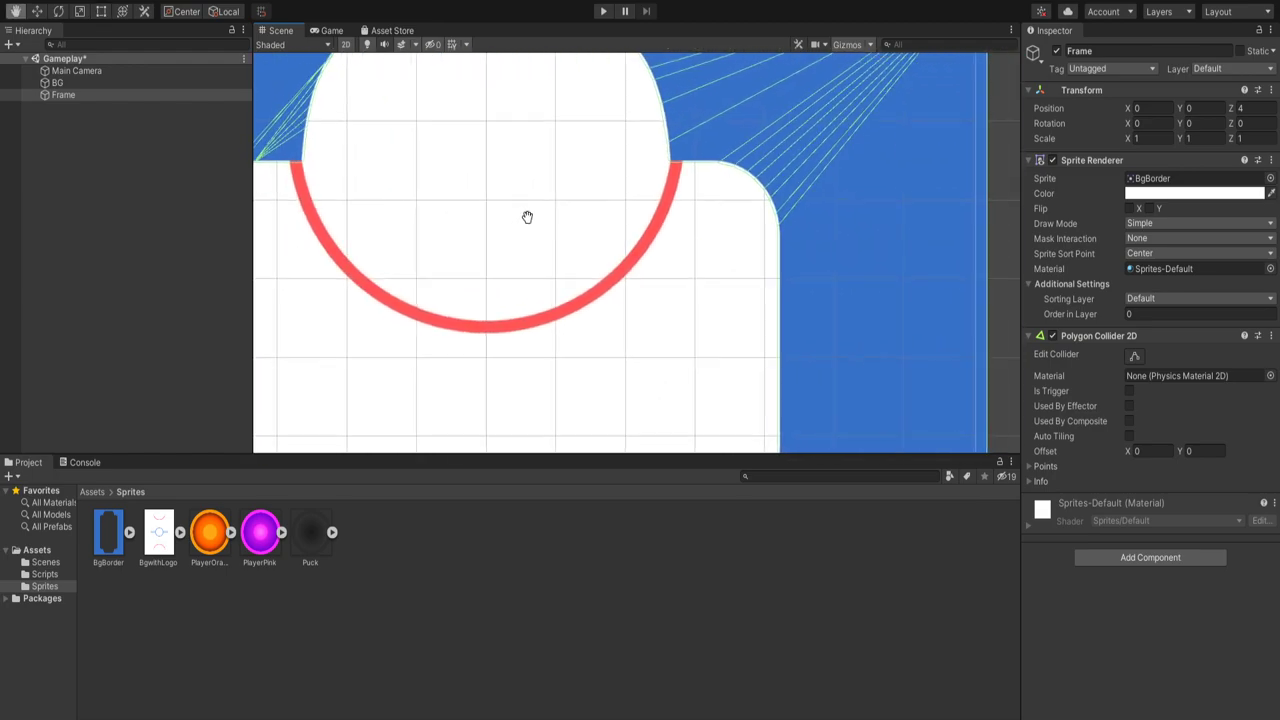
scroll(781, 172, up, 1)
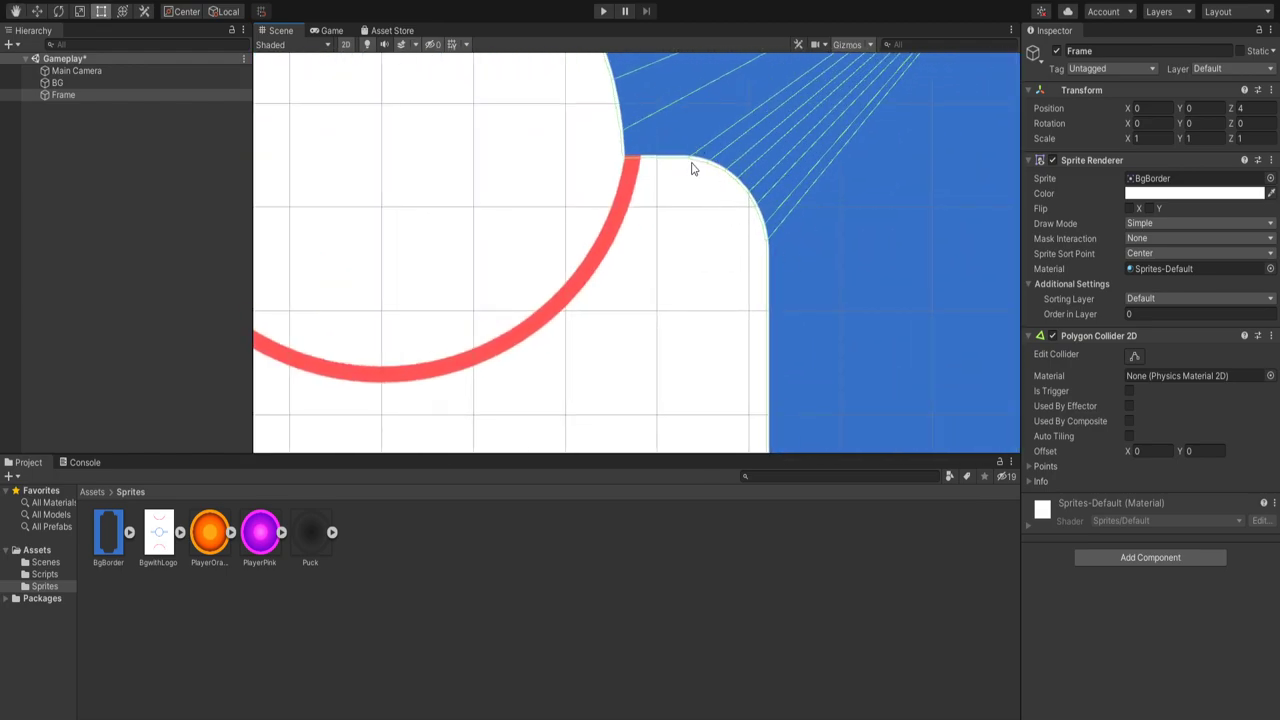
scroll(691, 168, down, 5)
middle_drag(686, 329, 686, 177)
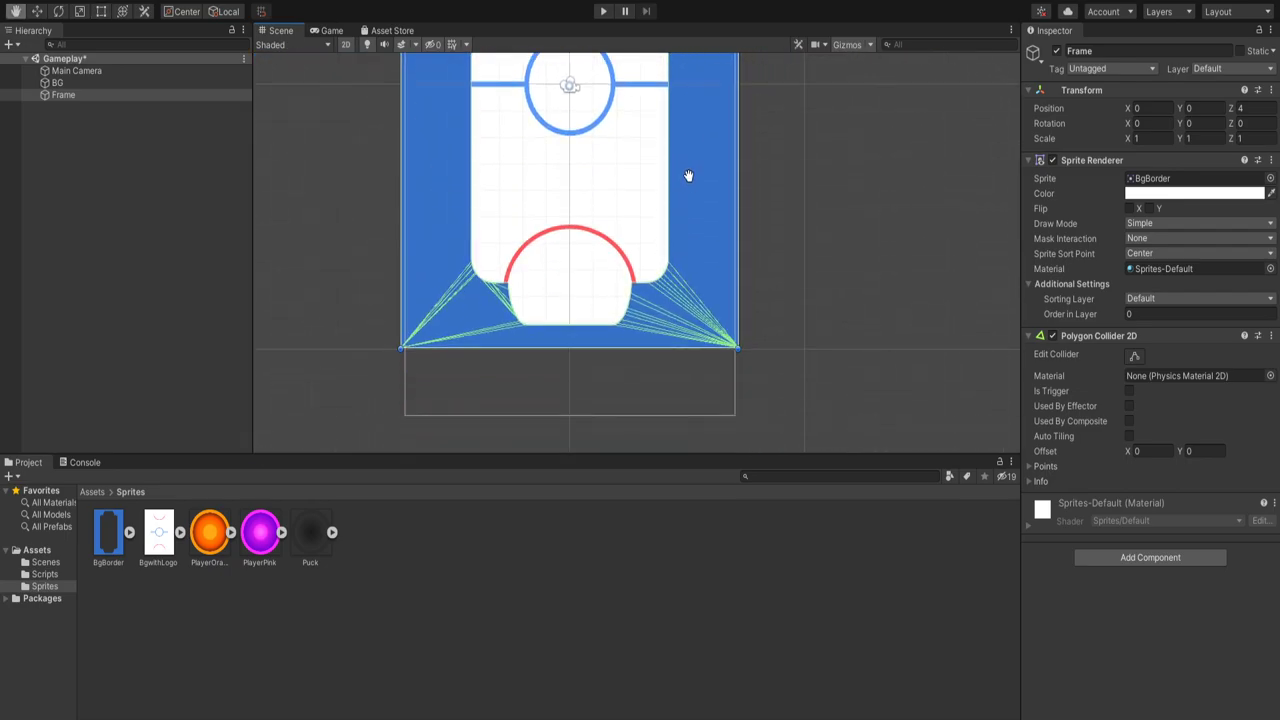
scroll(660, 291, up, 5)
scroll(660, 291, up, 2)
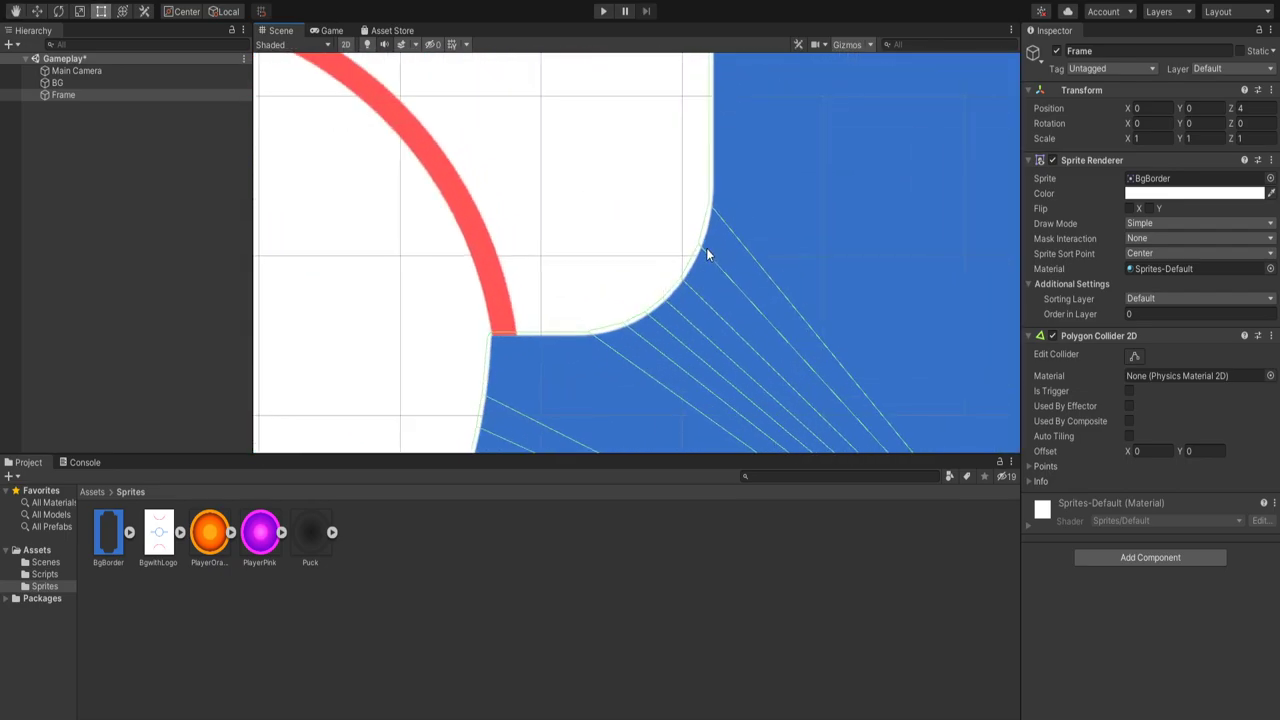
Step: Edit the Frame collider: drag a corner vertex along the rounded edge and delete the stray vertex
click(1136, 357)
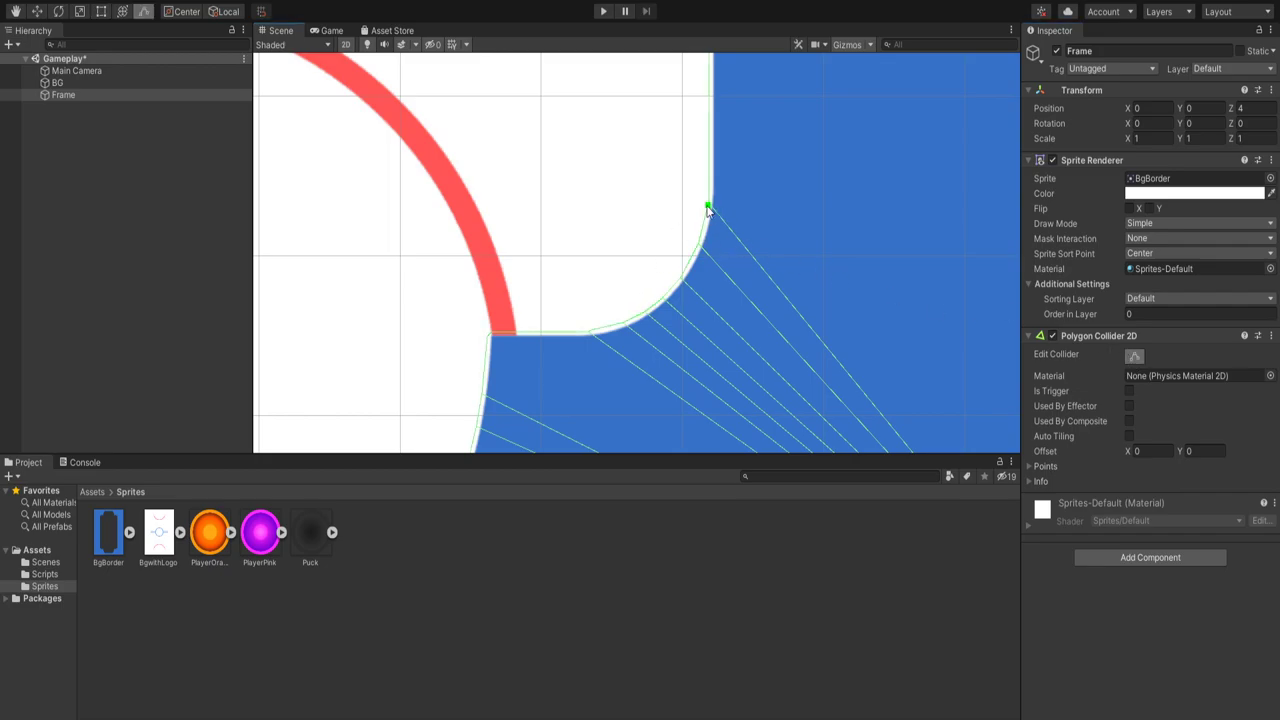
drag(708, 207, 600, 349)
scroll(603, 316, up, 5)
ctrl+click(640, 333)
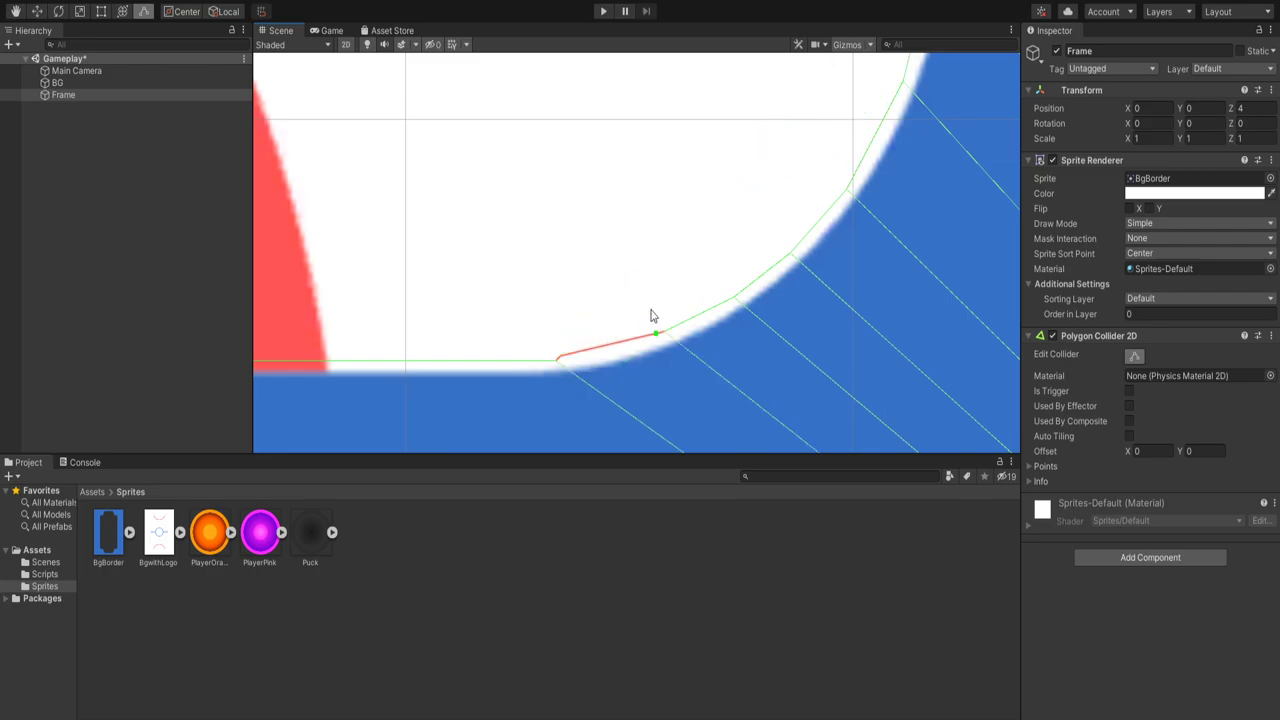
scroll(714, 257, down, 2)
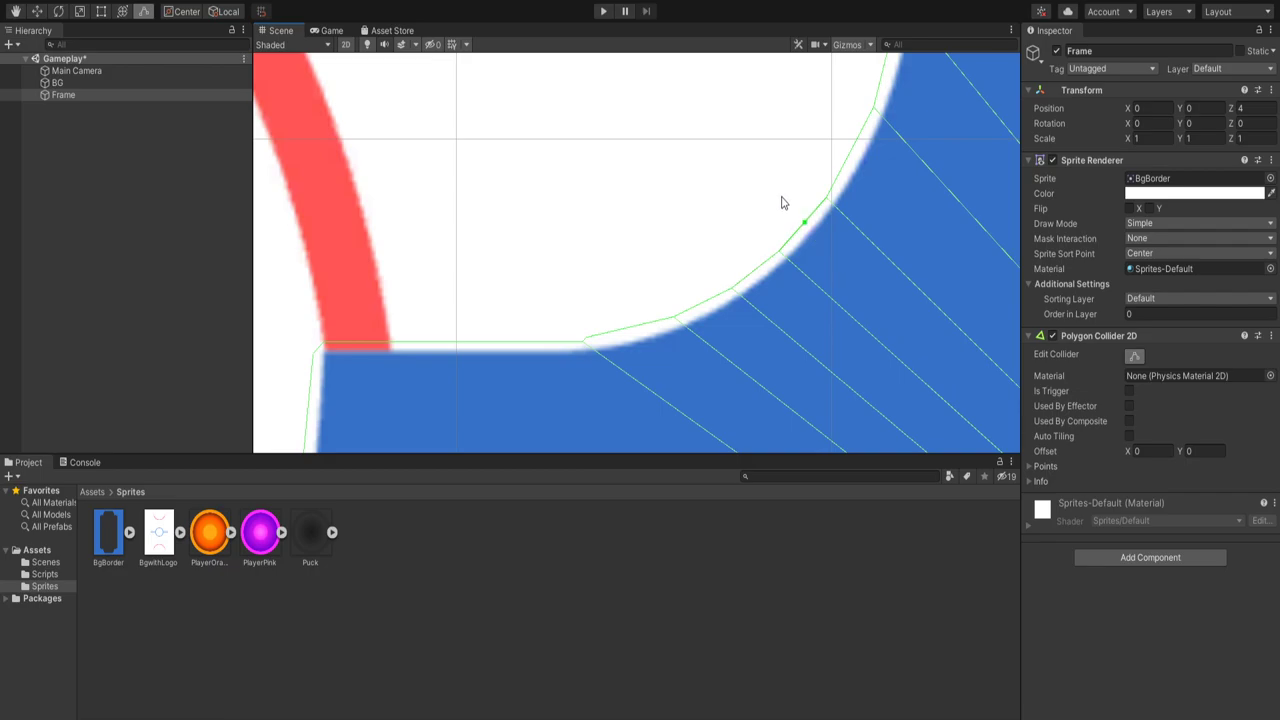
scroll(782, 210, up, 1)
scroll(784, 216, up, 3)
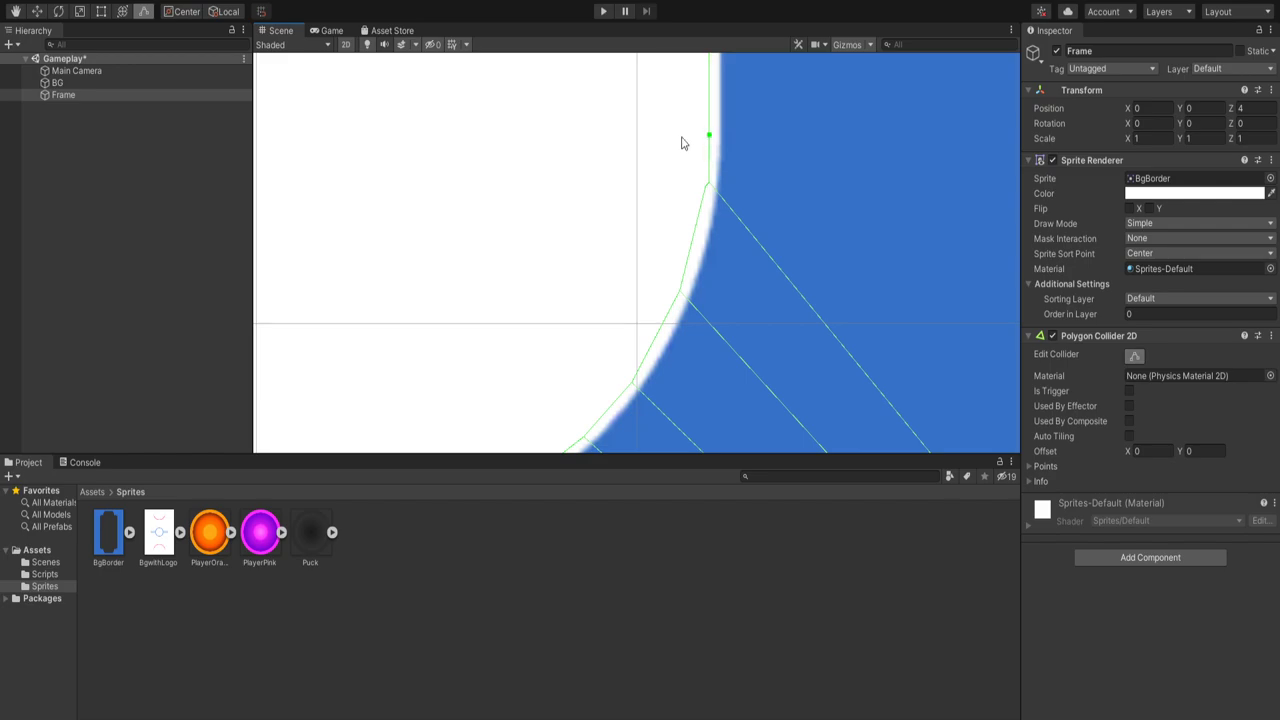
scroll(675, 148, down, 2)
scroll(668, 152, down, 4)
scroll(670, 165, up, 3)
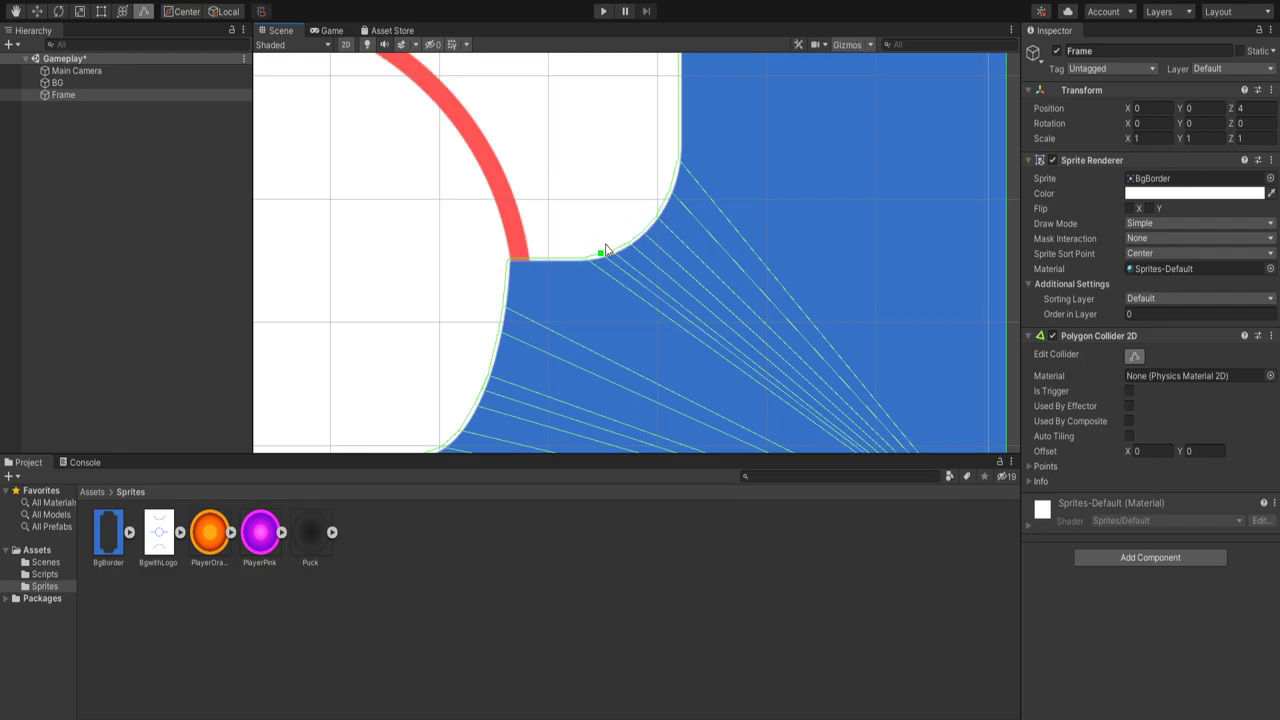
Step: Add a collider vertex at the rink corner and nudge the top vertex onto the edge
drag(602, 254, 677, 162)
scroll(677, 162, up, 5)
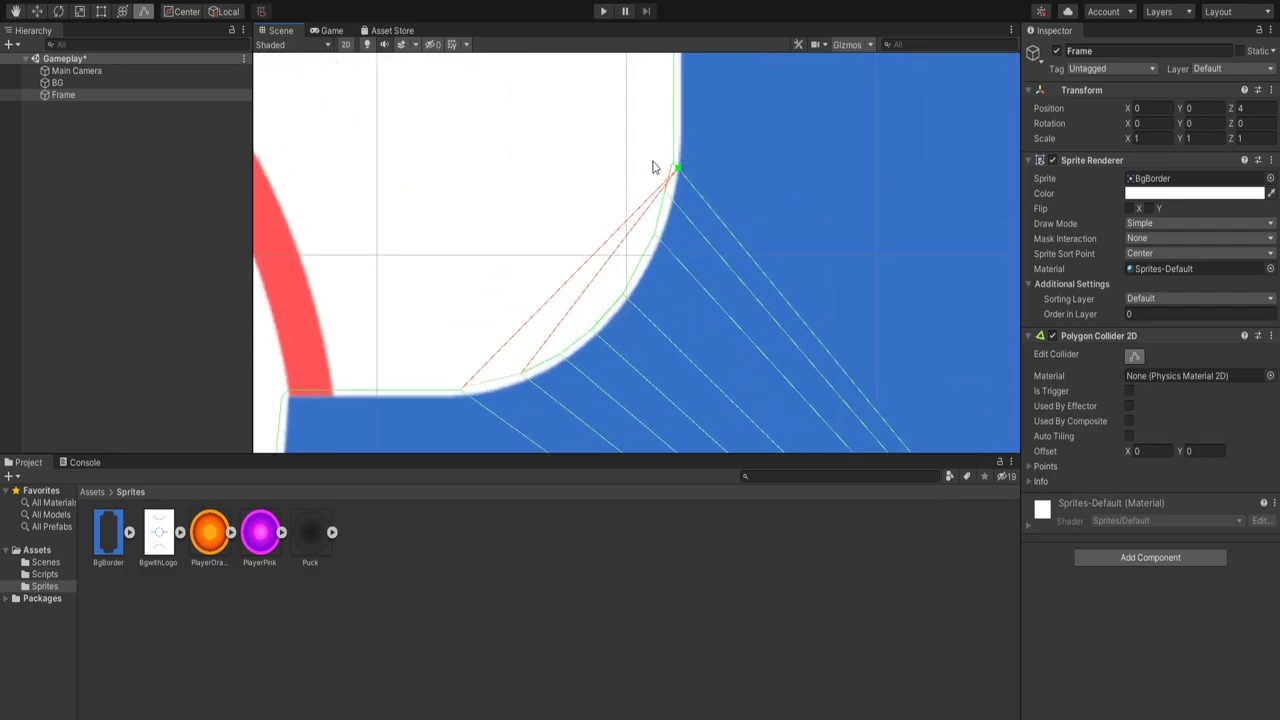
scroll(665, 180, up, 5)
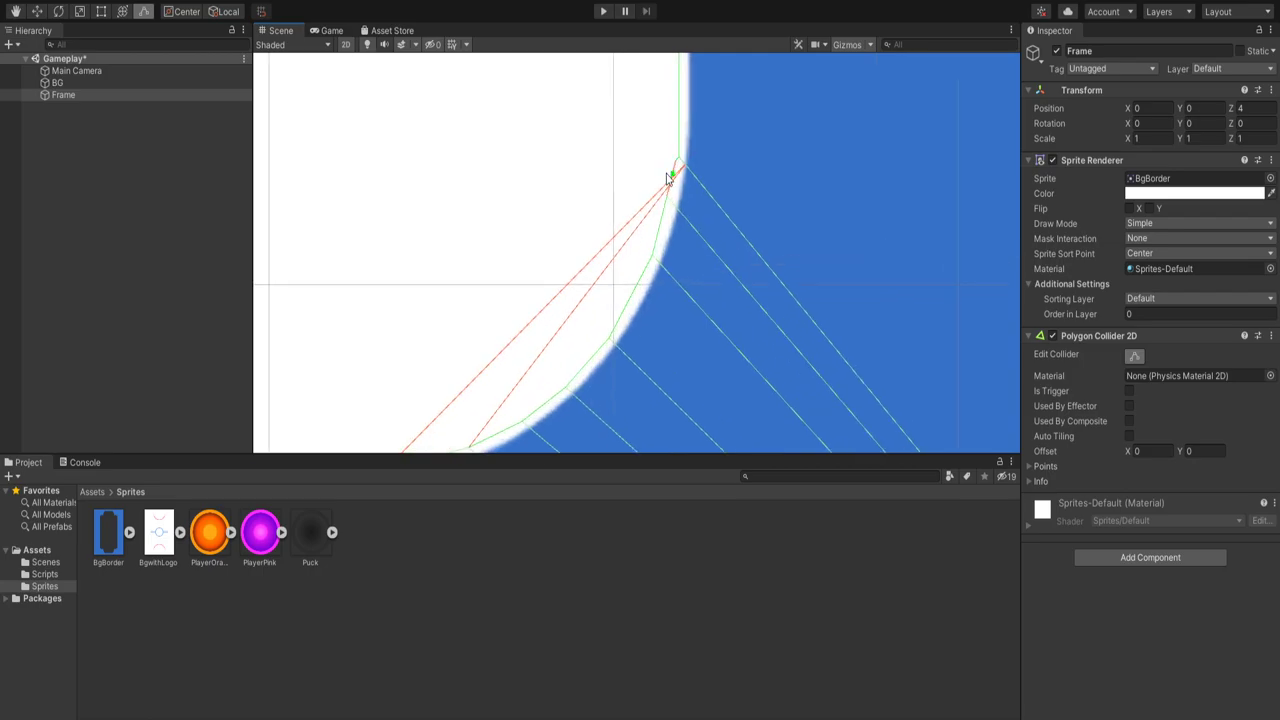
drag(665, 158, 694, 213)
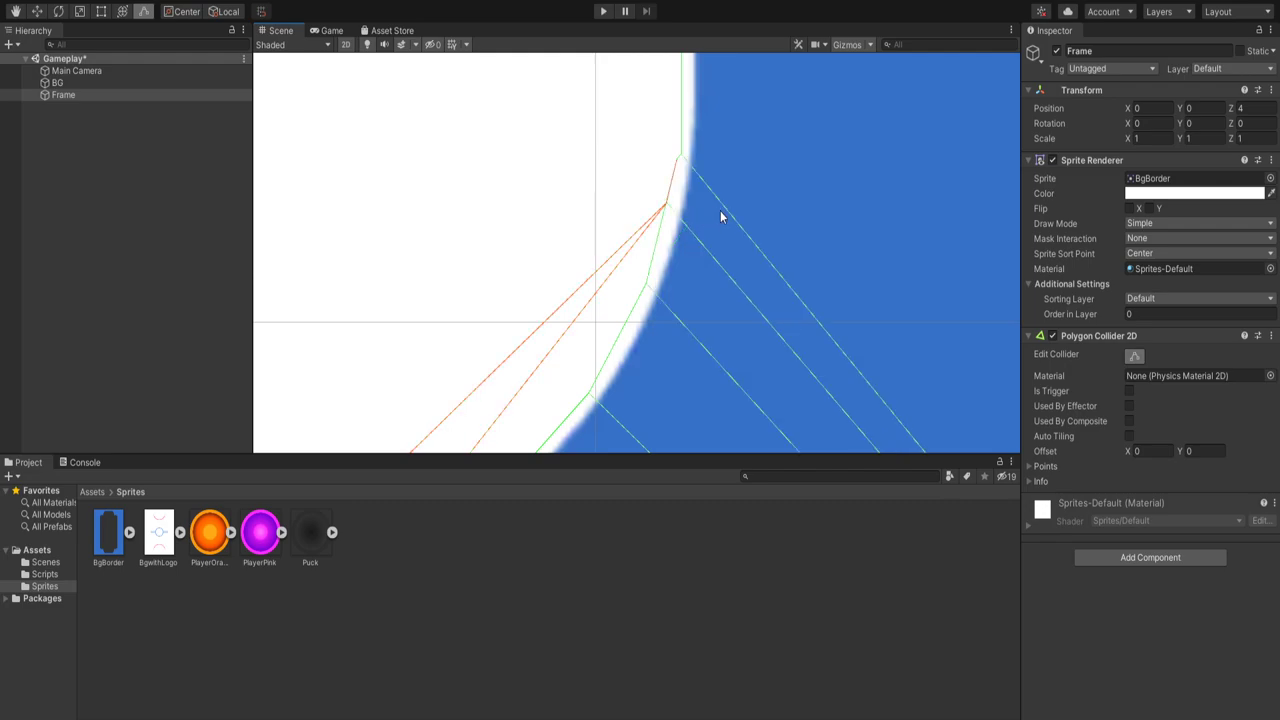
scroll(697, 194, down, 10)
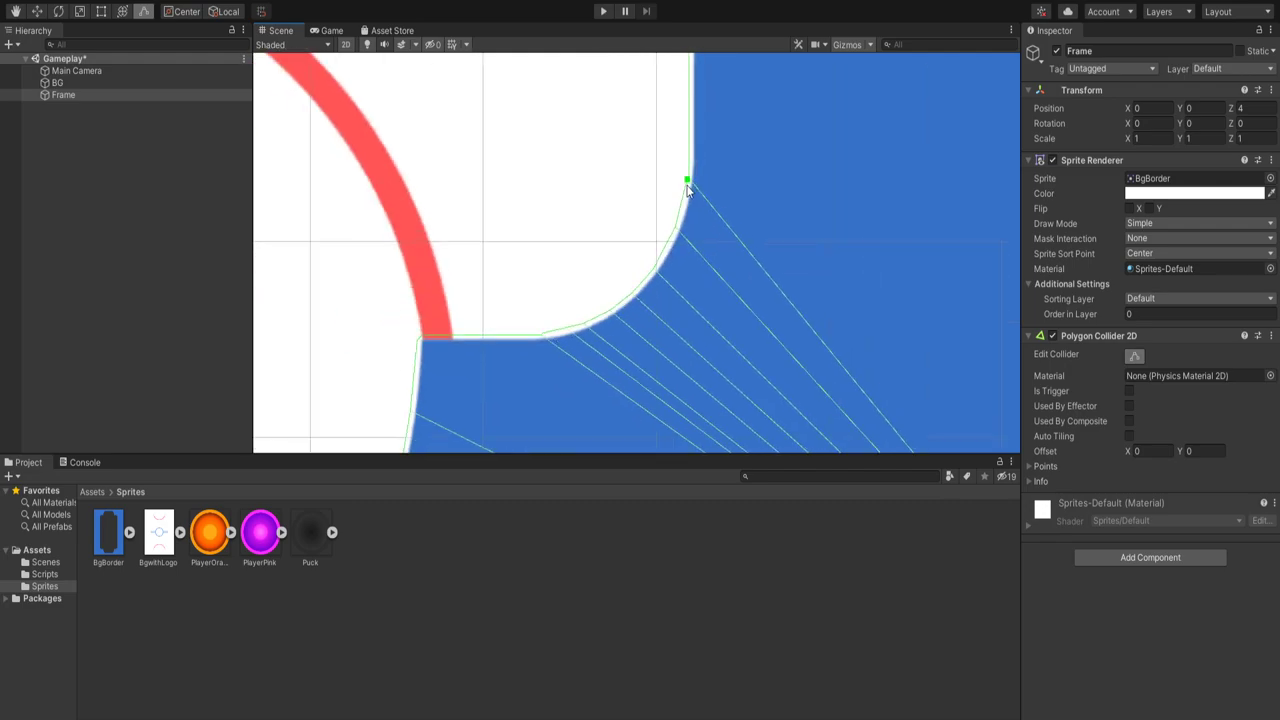
Step: Bring the whole rink into view, save the scene, and preview it in Game view
middle_drag(755, 220, 748, 351)
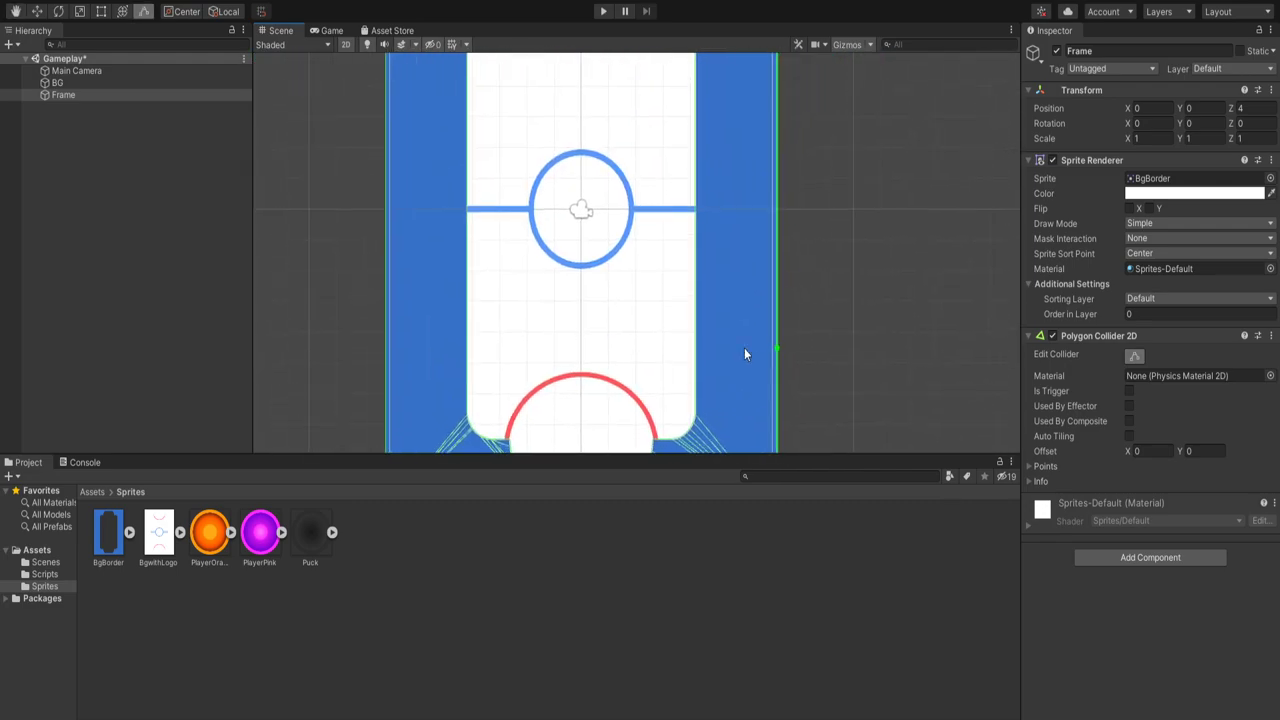
scroll(425, 135, down, 4)
middle_drag(460, 100, 516, 230)
key(ctrl+s)
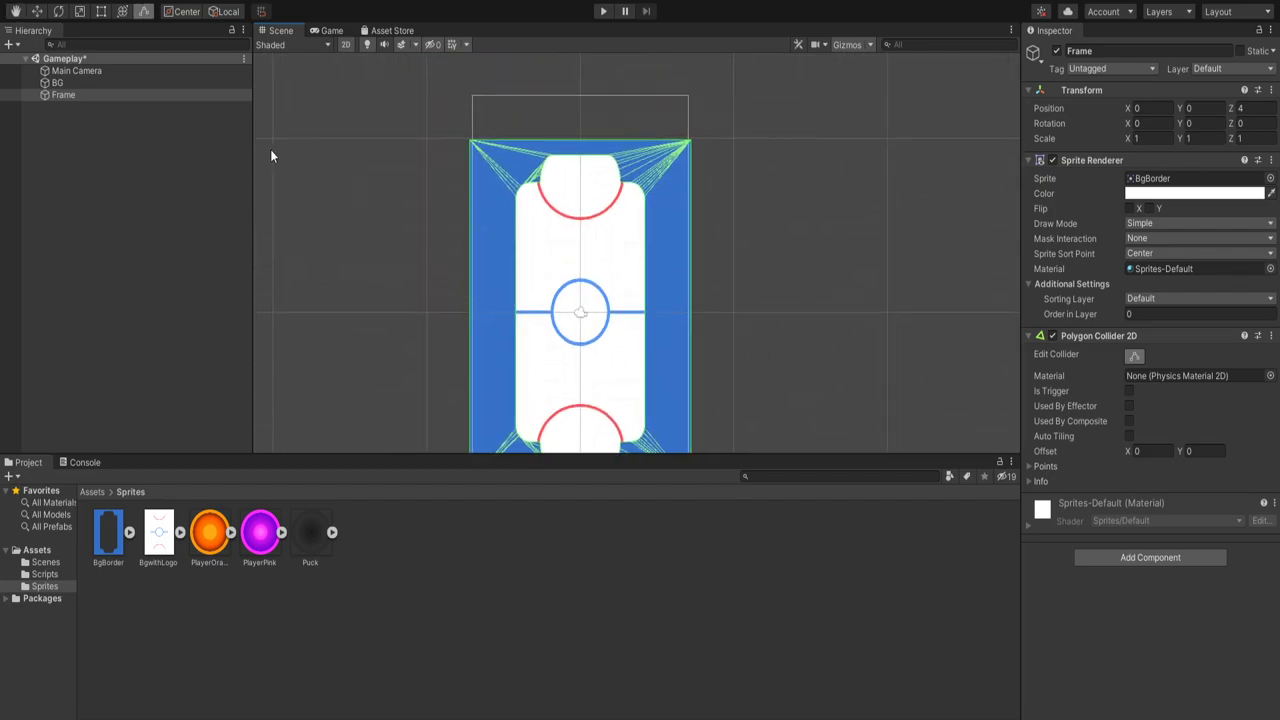
scroll(555, 178, up, 5)
scroll(590, 181, up, 8)
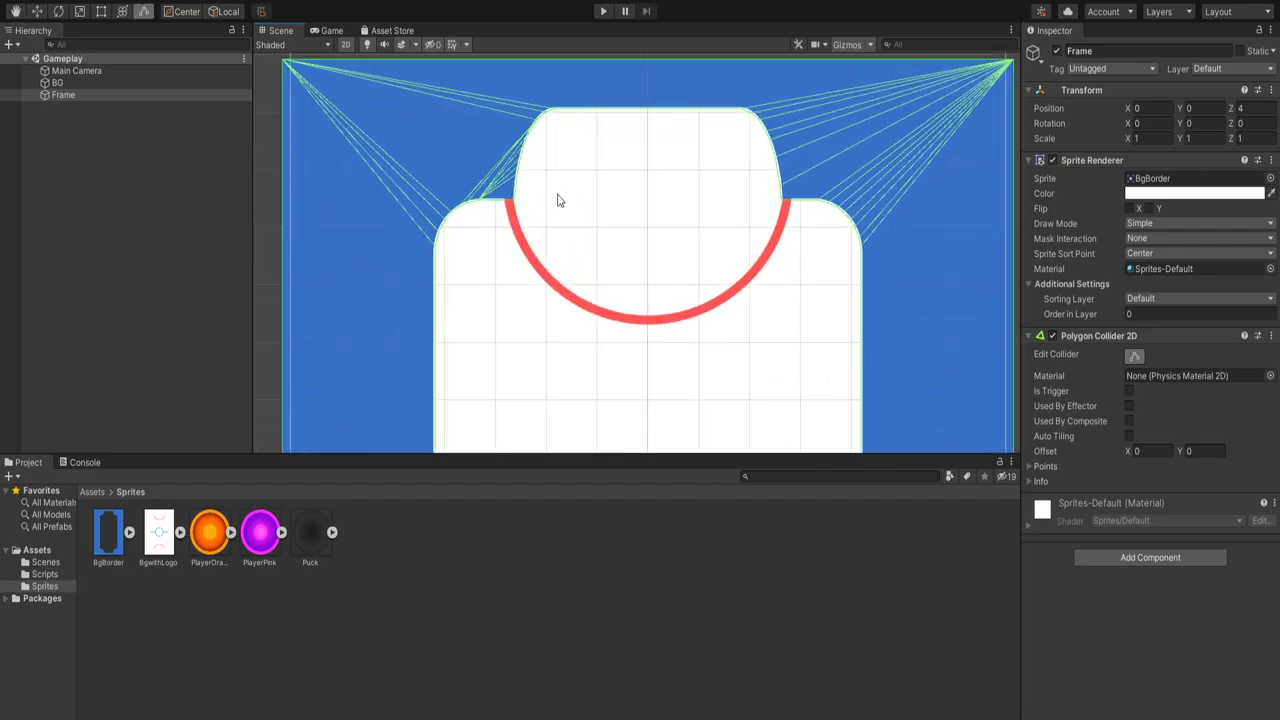
scroll(474, 202, down, 8)
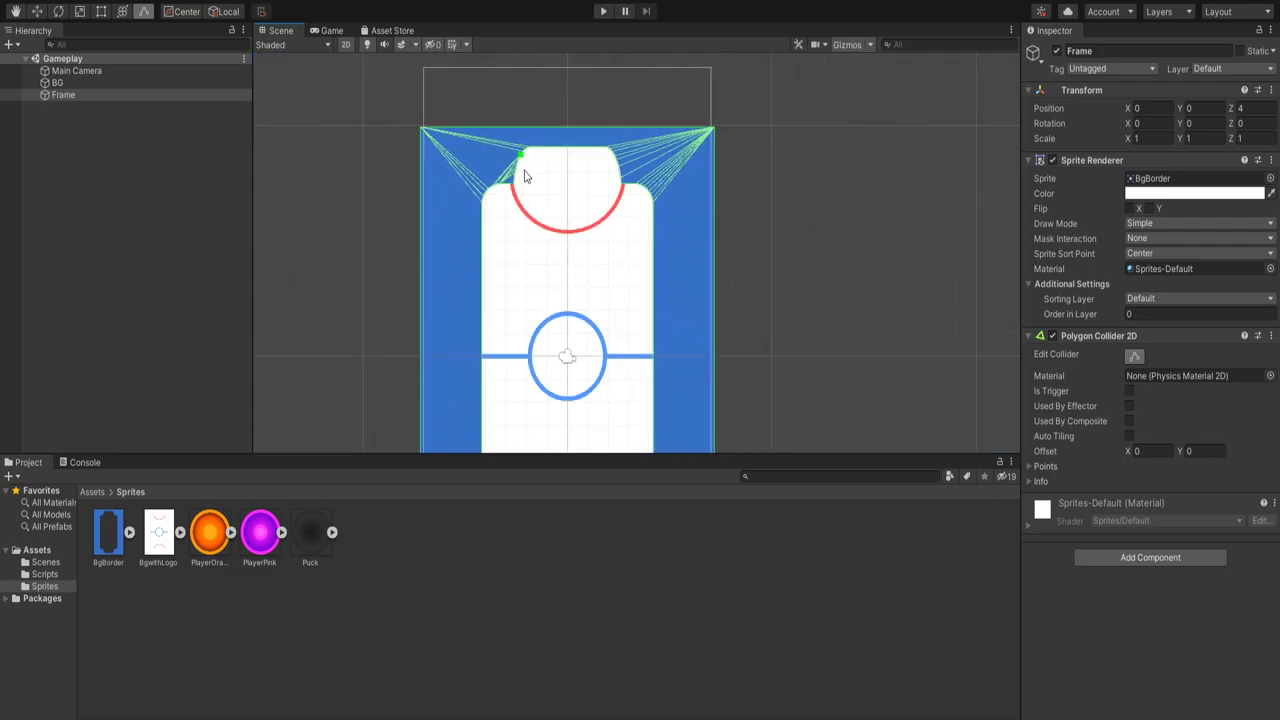
scroll(689, 274, down, 3)
click(330, 30)
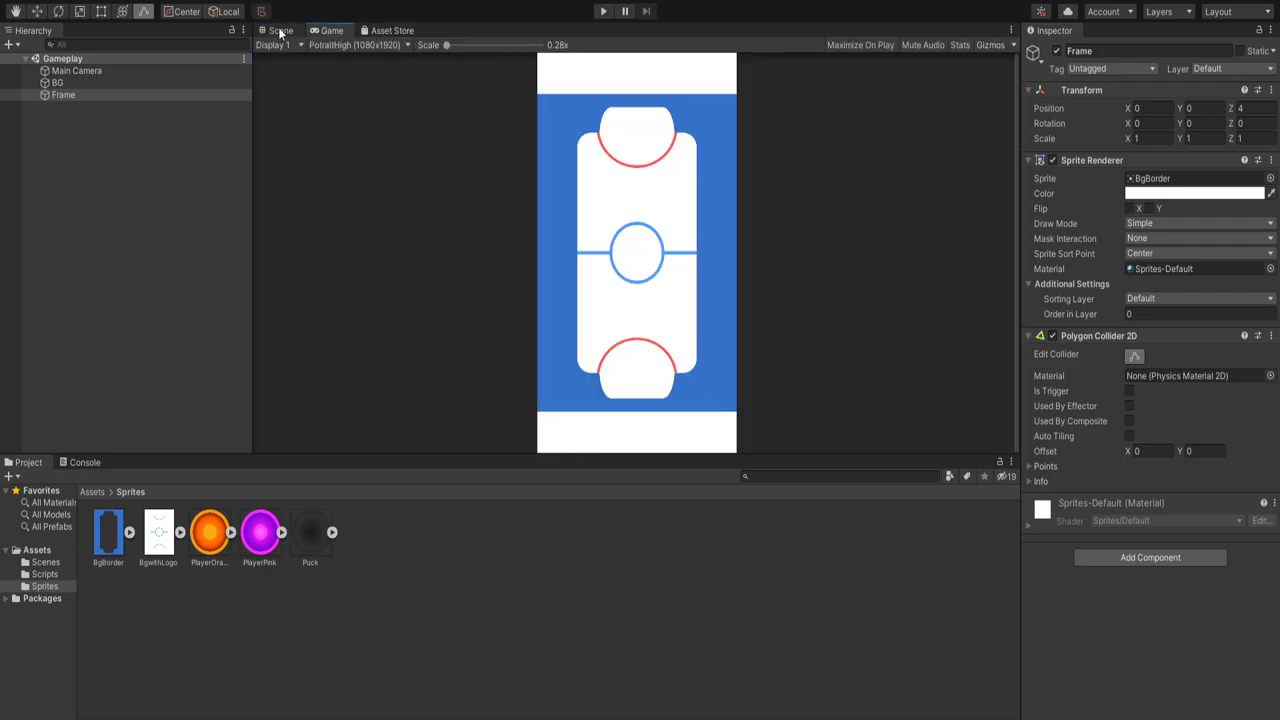
Step: Add the PlayerOrange sprite to the scene at Position Y 5
click(279, 33)
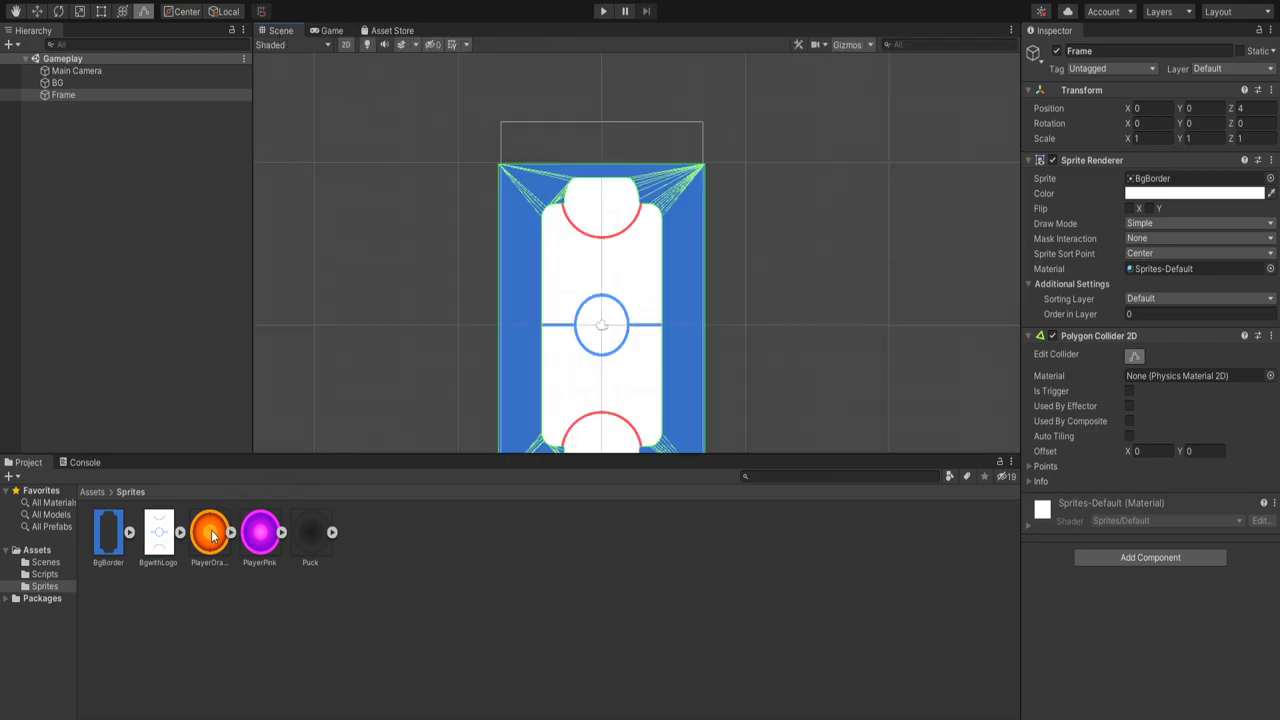
drag(209, 532, 90, 118)
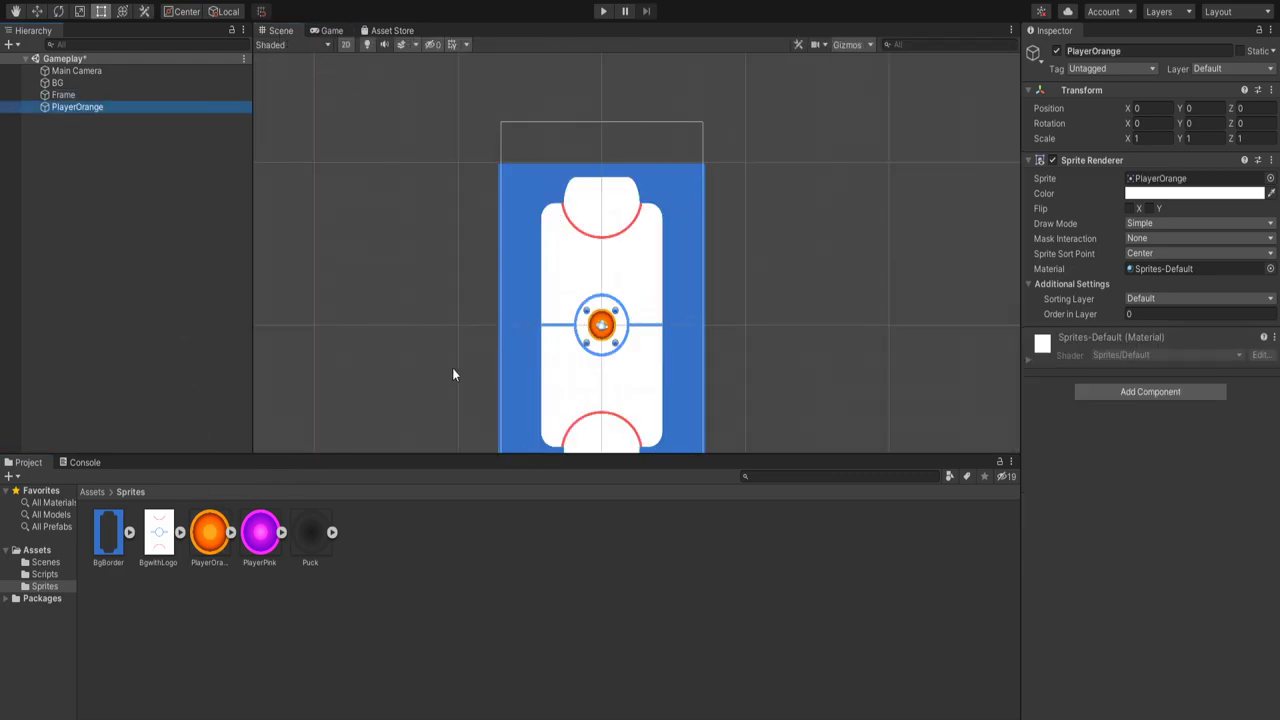
click(1210, 108)
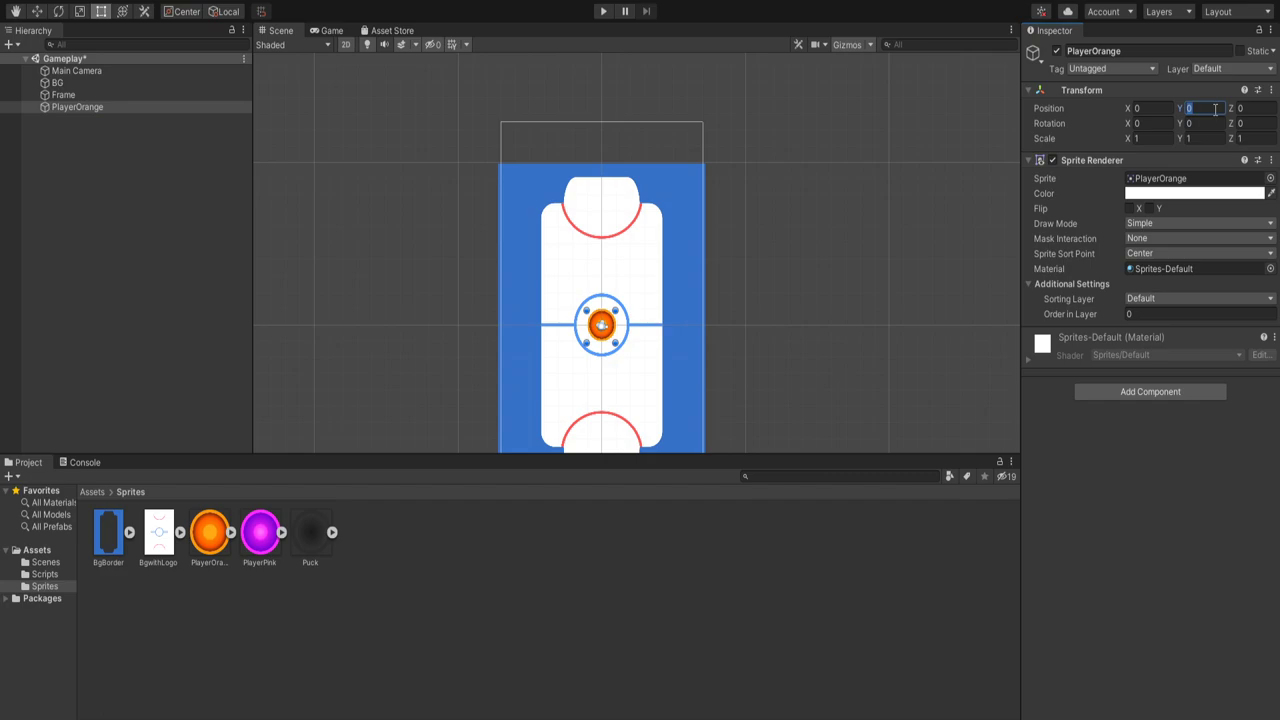
text(5)
key(Return)
Step: Add the PlayerPink sprite at Position Y -5 and save the scene
drag(260, 532, 72, 119)
click(1204, 108)
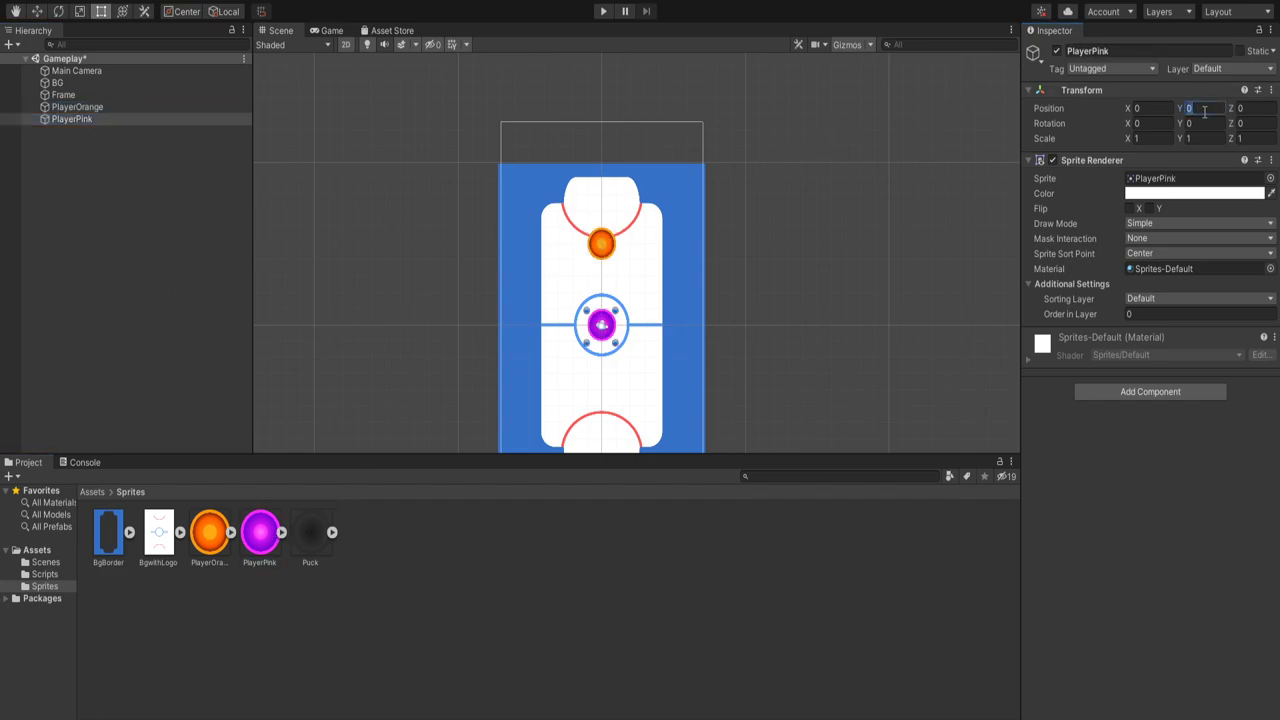
text(5)
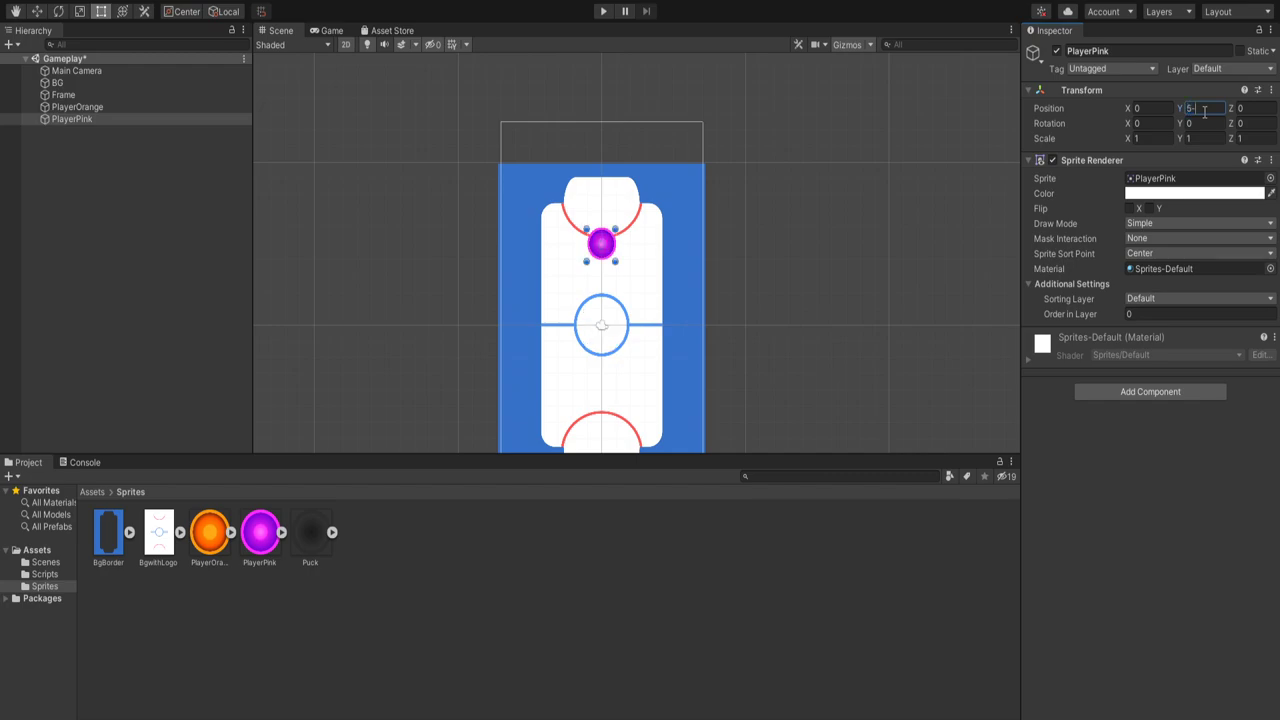
key(BackSpace)
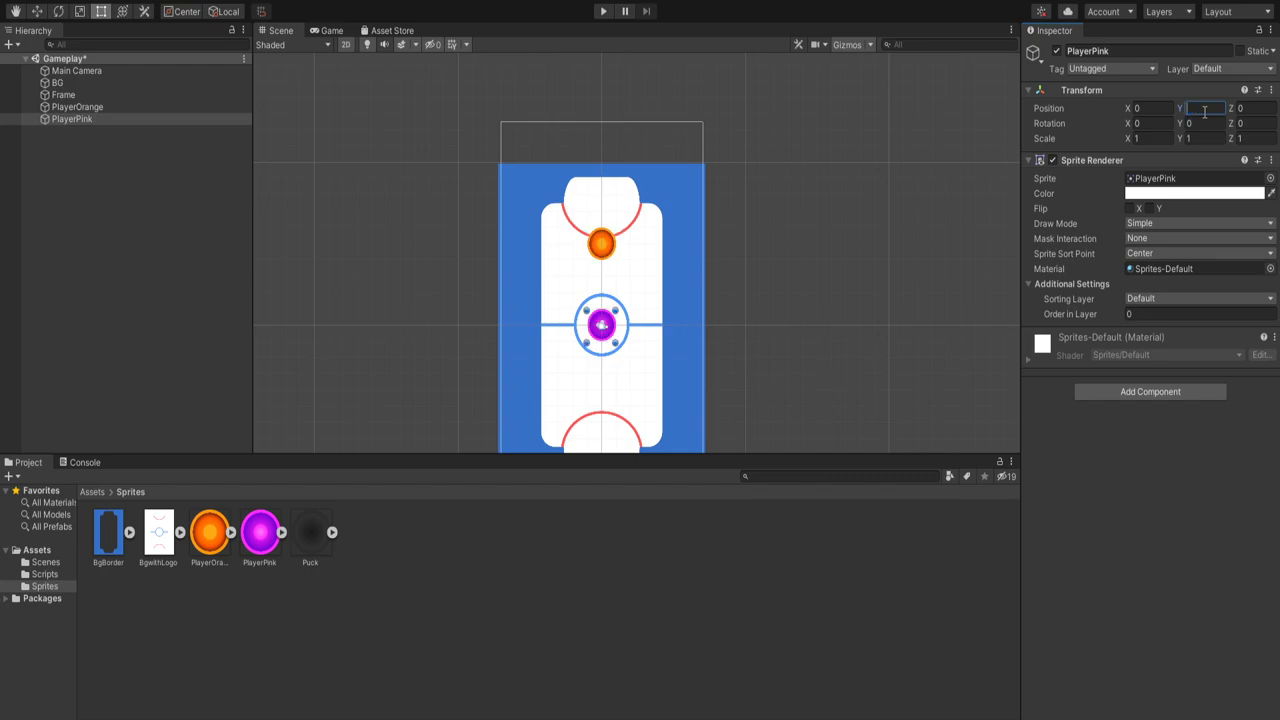
text(-5)
click(821, 179)
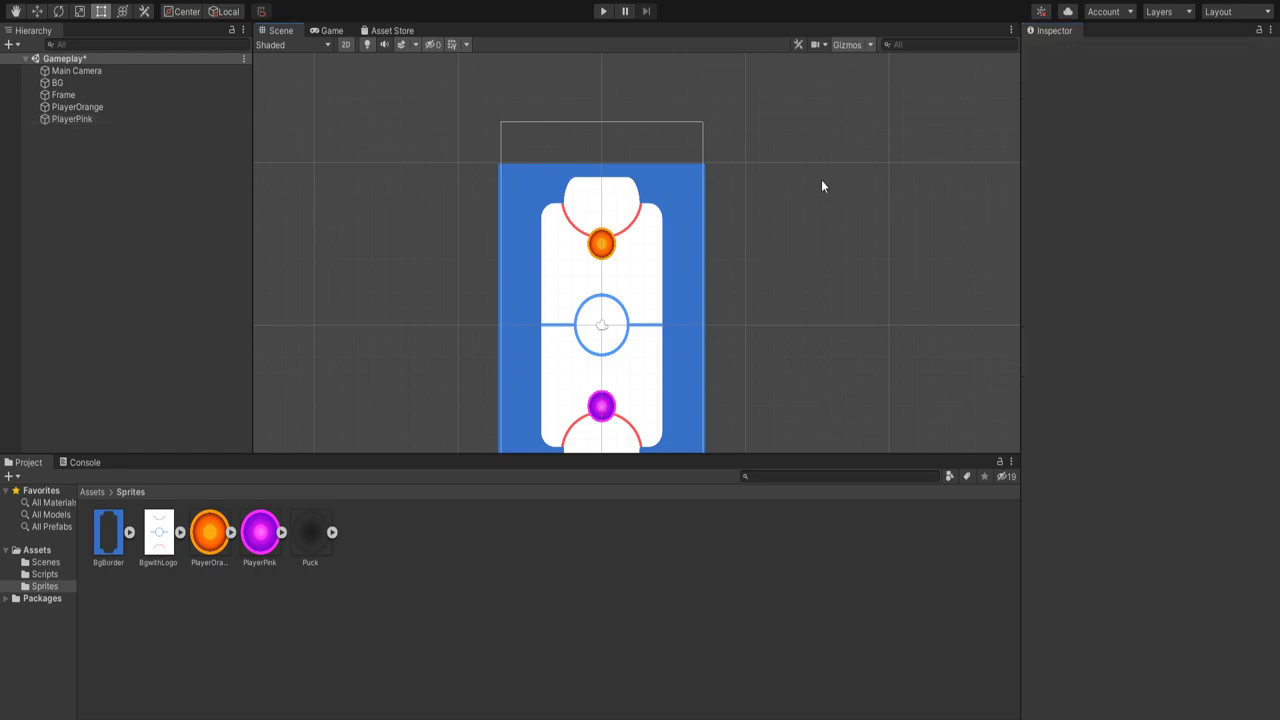
scroll(646, 190, up, 2)
scroll(646, 196, up, 1)
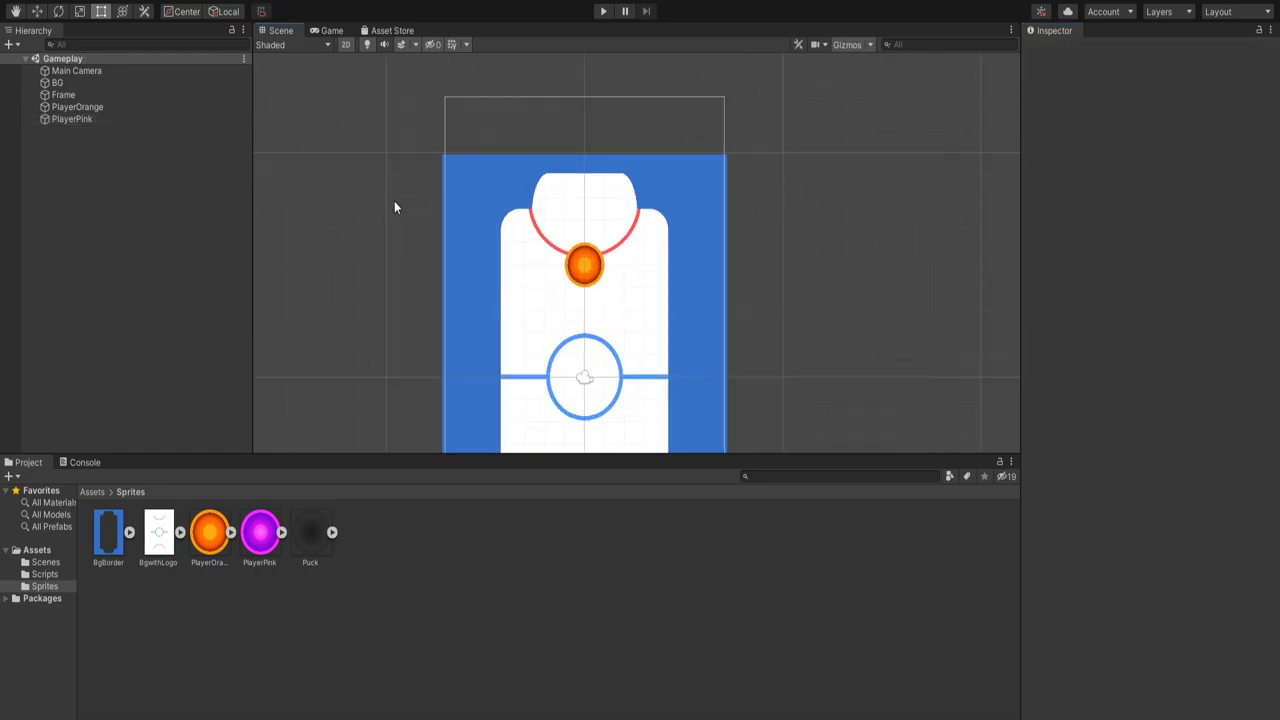
scroll(620, 303, down, 2)
key(ctrl+s)
Step: Add the Puck at centre with Scale X and Y 0.8, then preview in Game view
drag(306, 540, 169, 317)
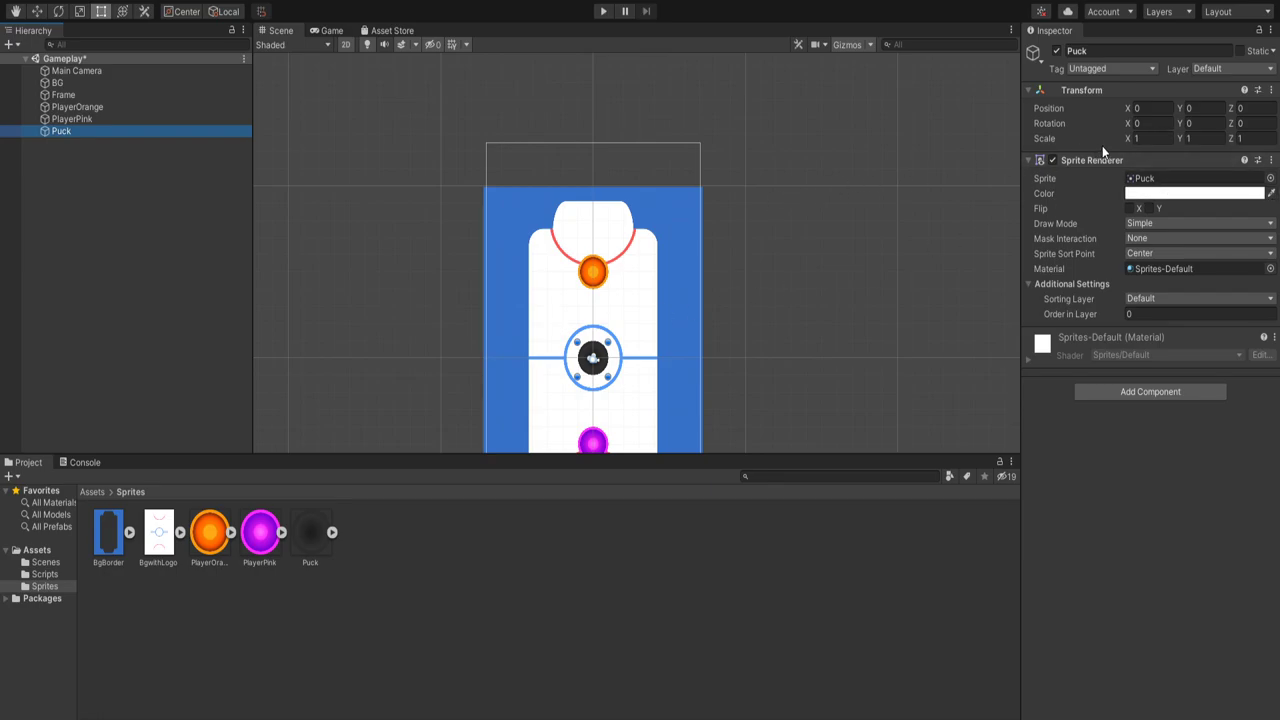
click(1150, 139)
text(0.8)
key(Tab)
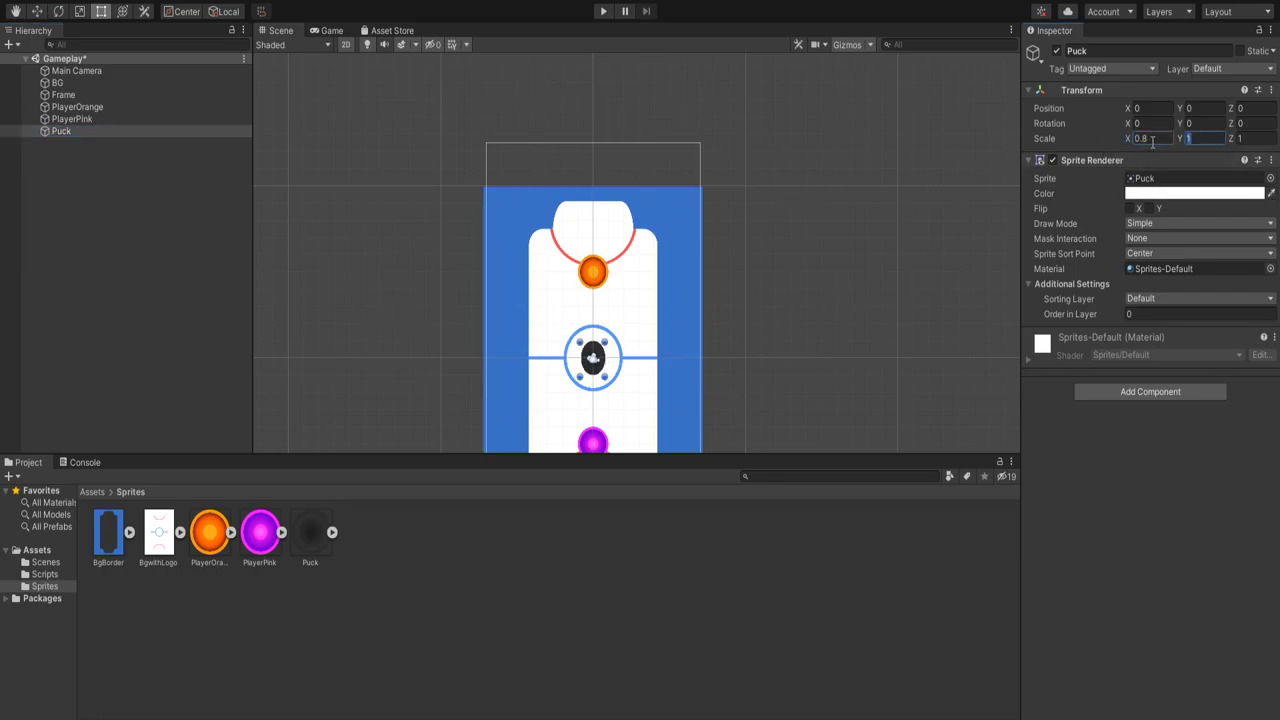
text(0.8)
click(802, 277)
scroll(646, 177, down, 2)
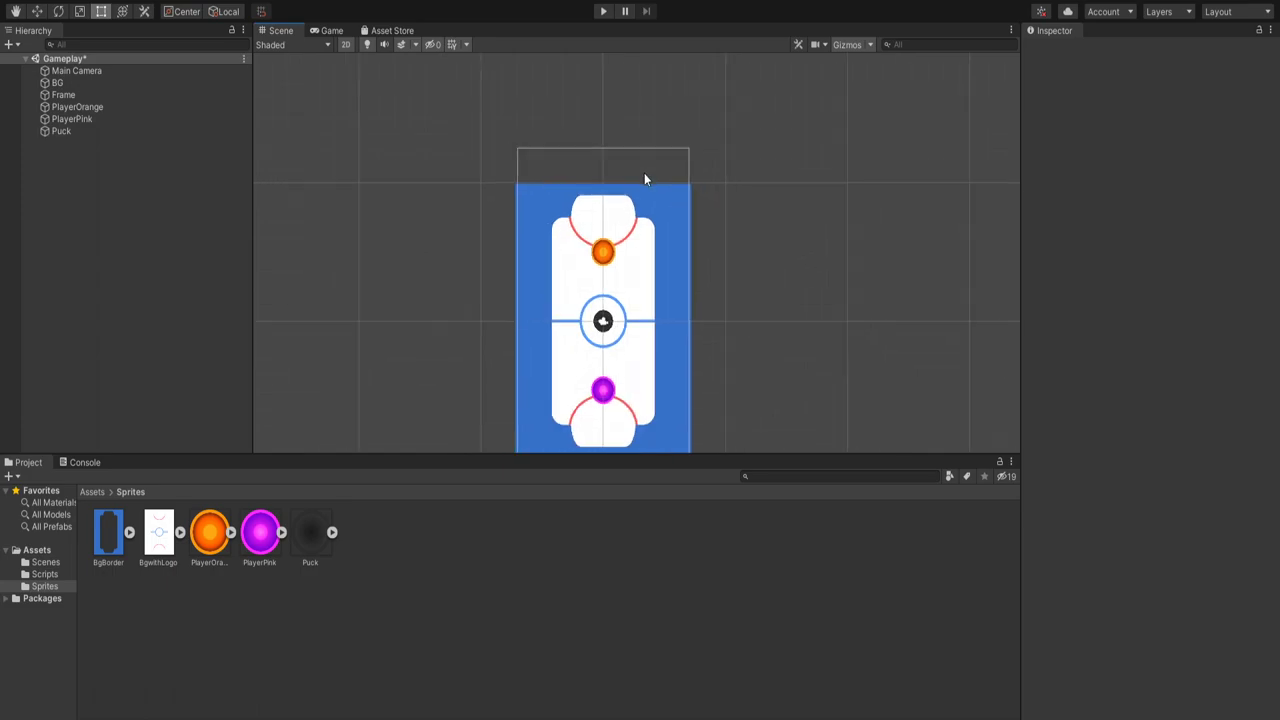
click(330, 31)
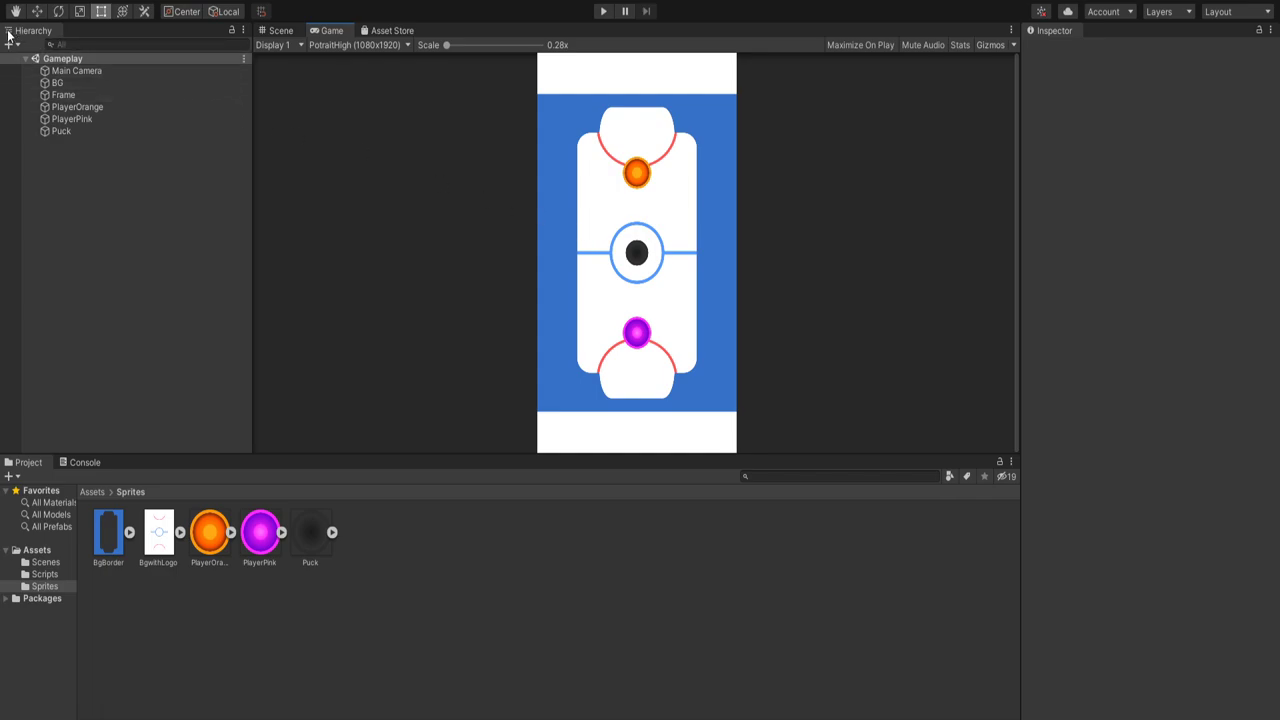
Step: Create an empty object named GameManager at the origin carrying the GameManager script
key(ctrl+shift+n)
text(G)
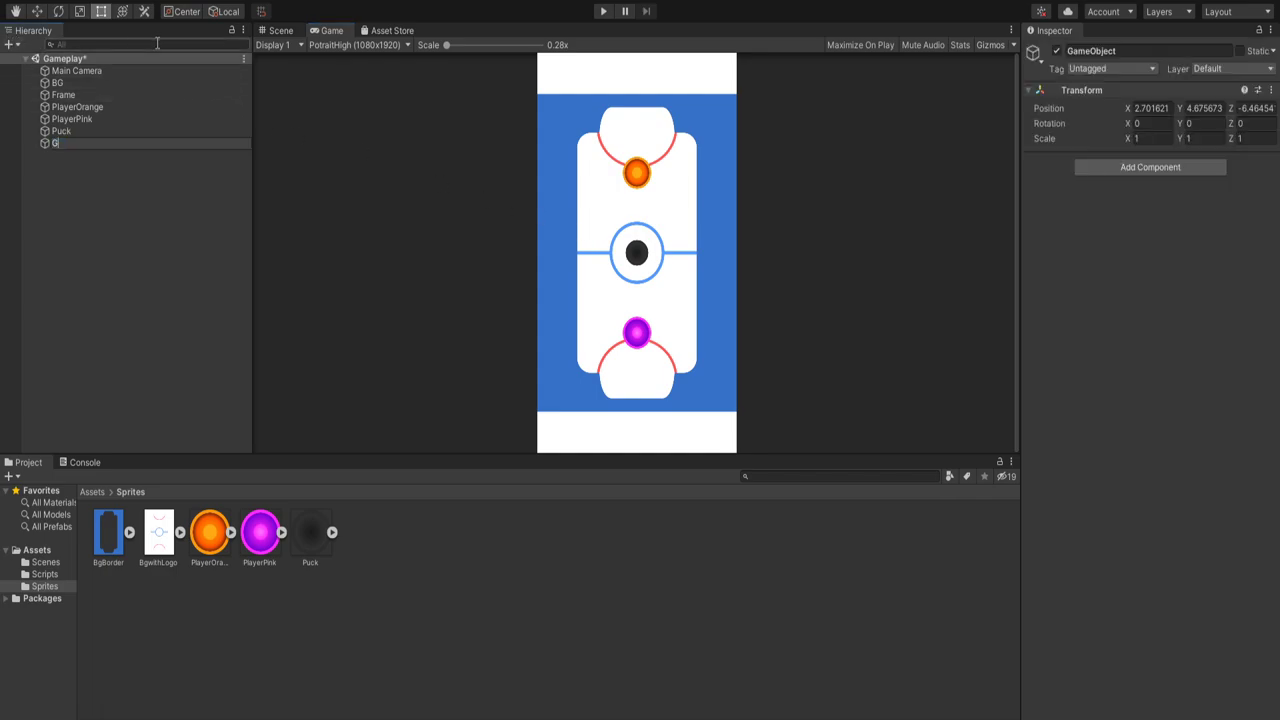
text(ameManager)
key(Return)
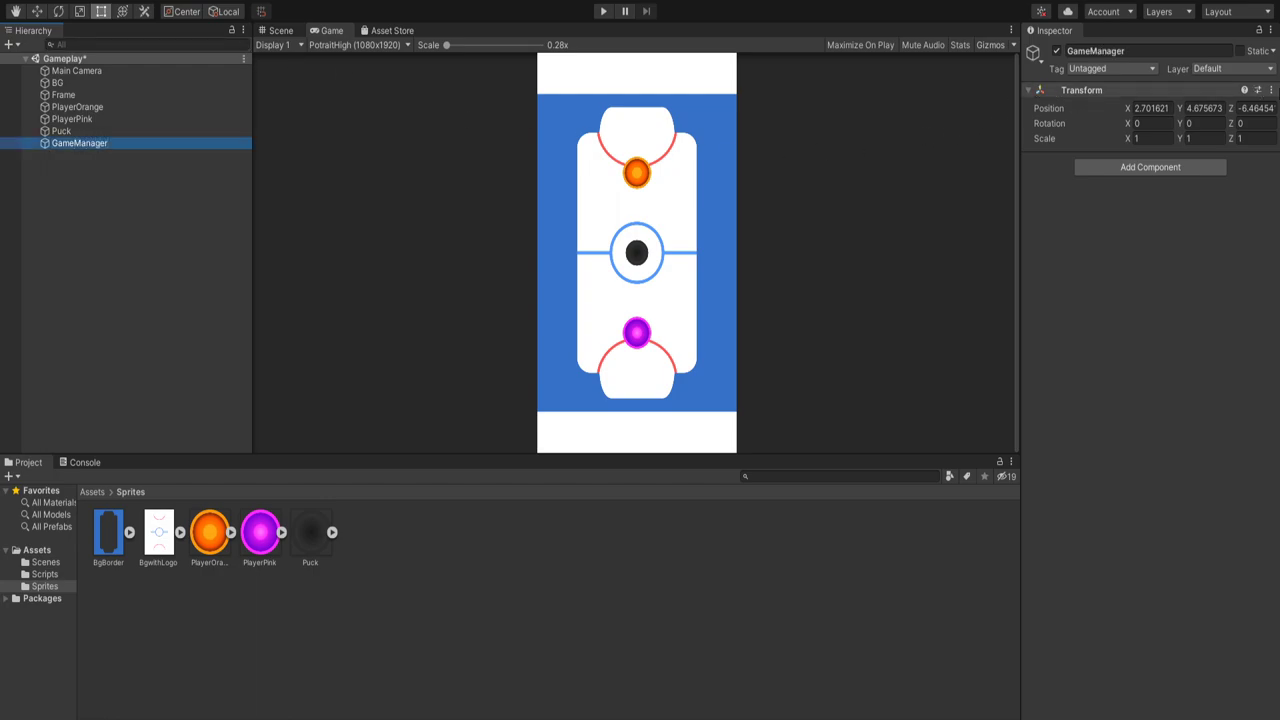
click(1266, 95)
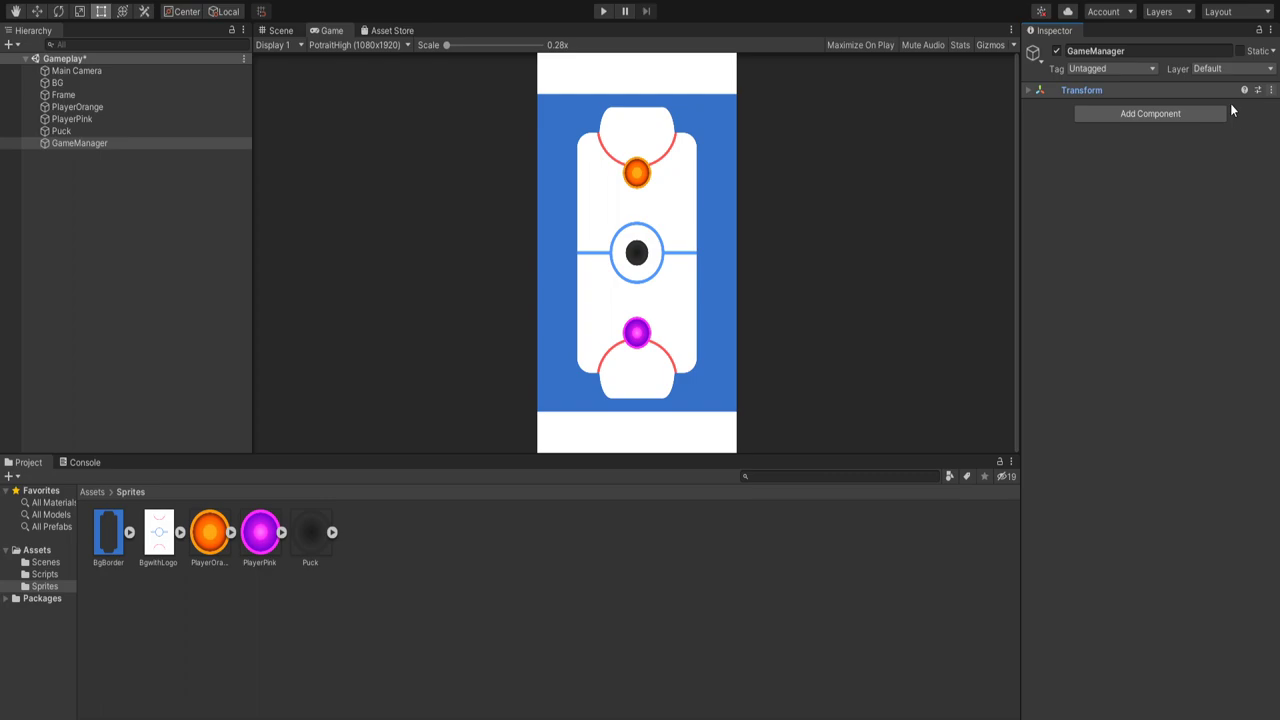
click(1040, 96)
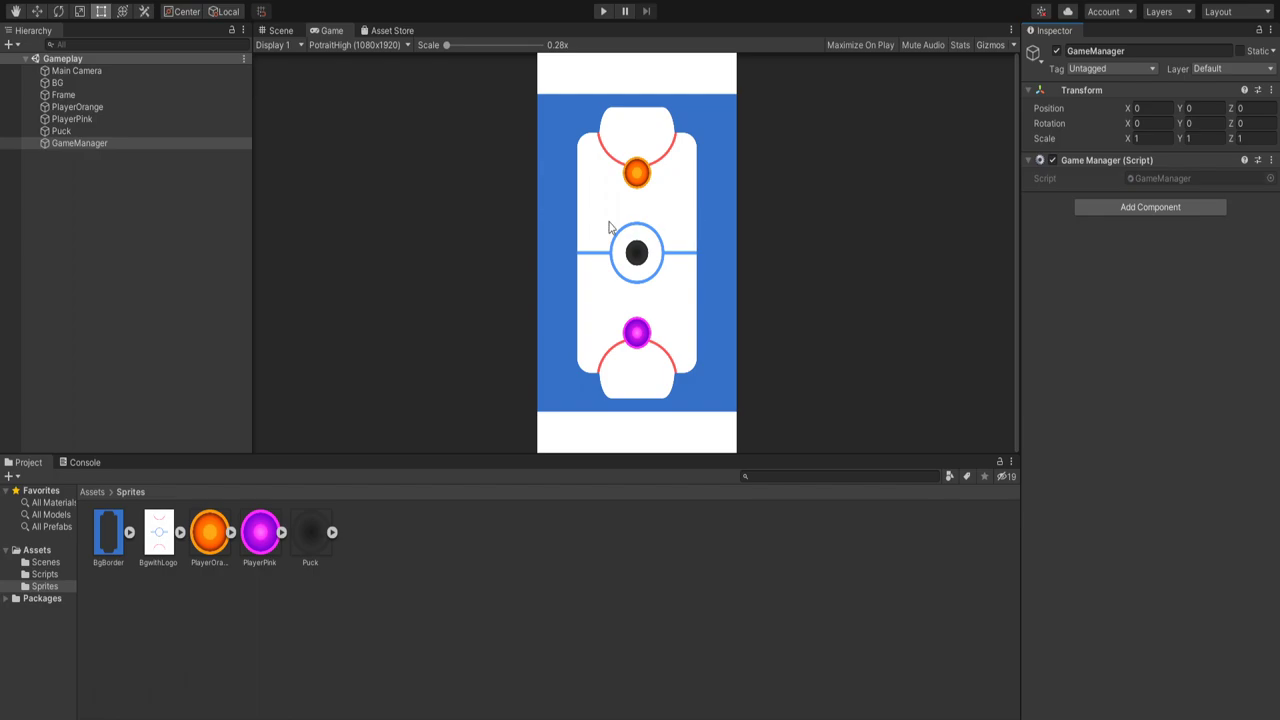
click(103, 131)
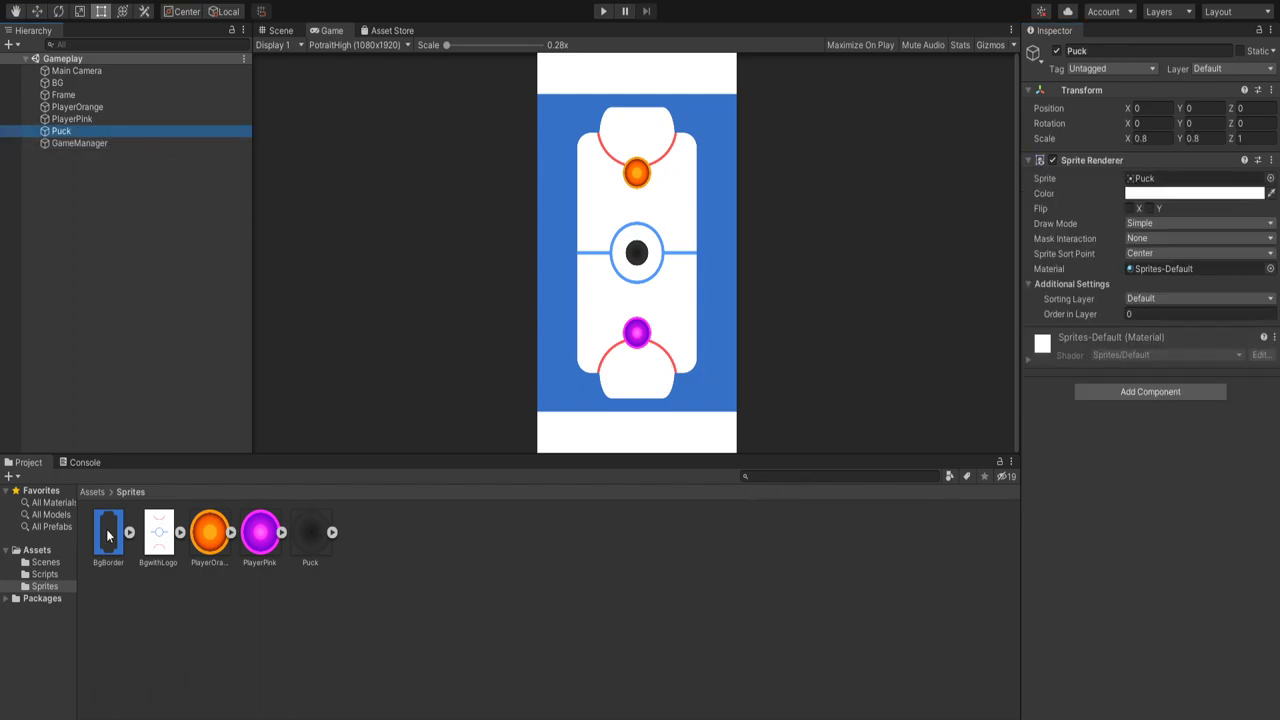
Step: Add a Circle Collider 2D to the Puck and go to the Sprites folder
click(1152, 398)
key(Return)
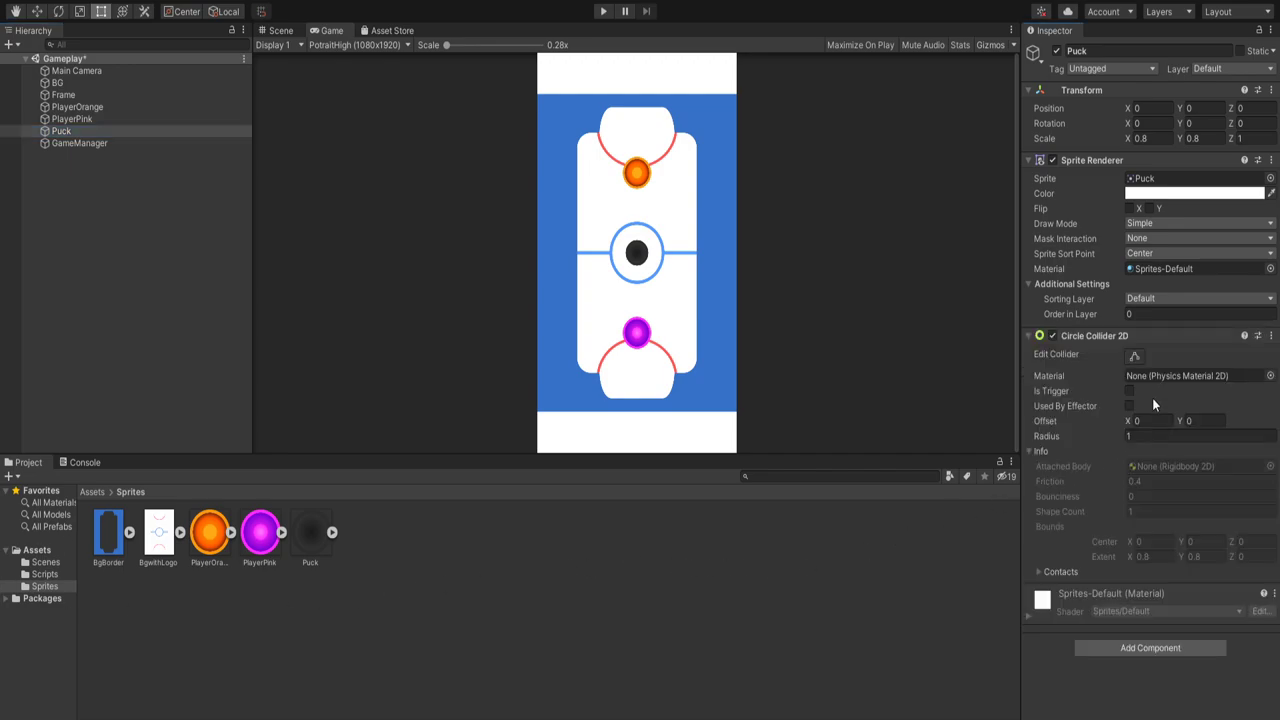
click(50, 574)
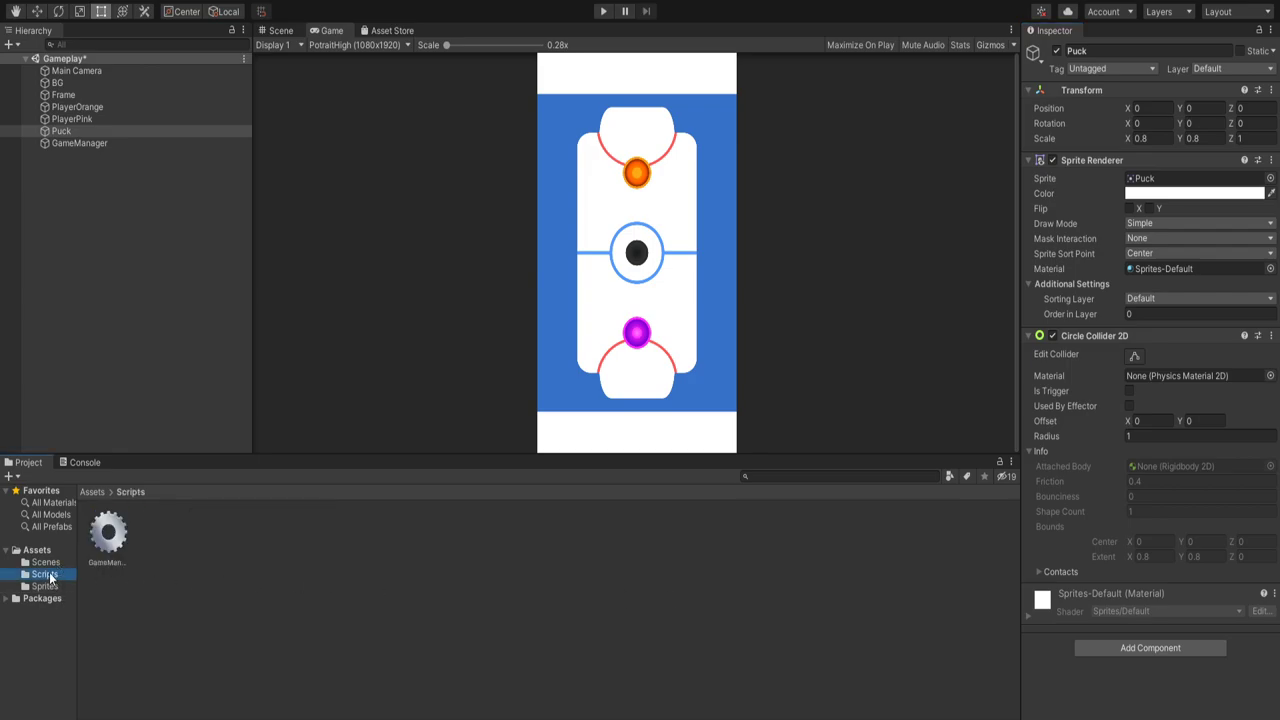
click(50, 586)
click(566, 590)
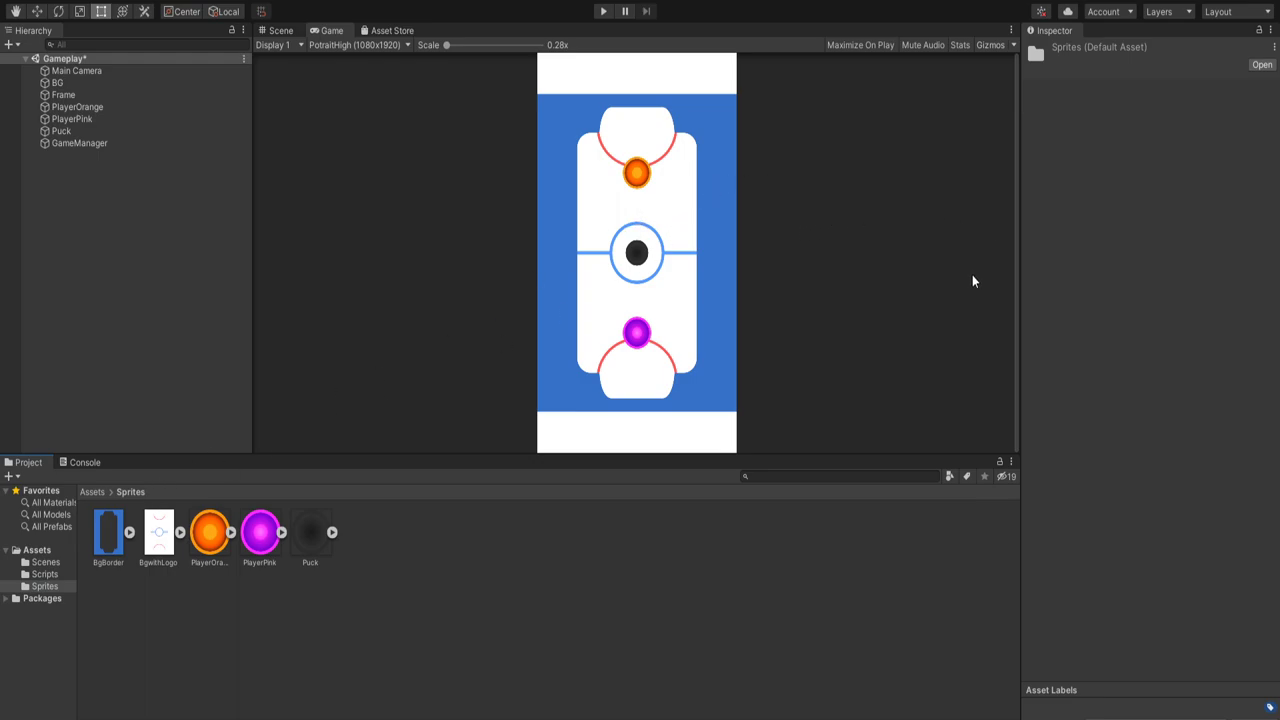
Step: Create a Physics Material 2D named Bouncy with bounciness 0.5 and friction 0.2
text(Bouncy)
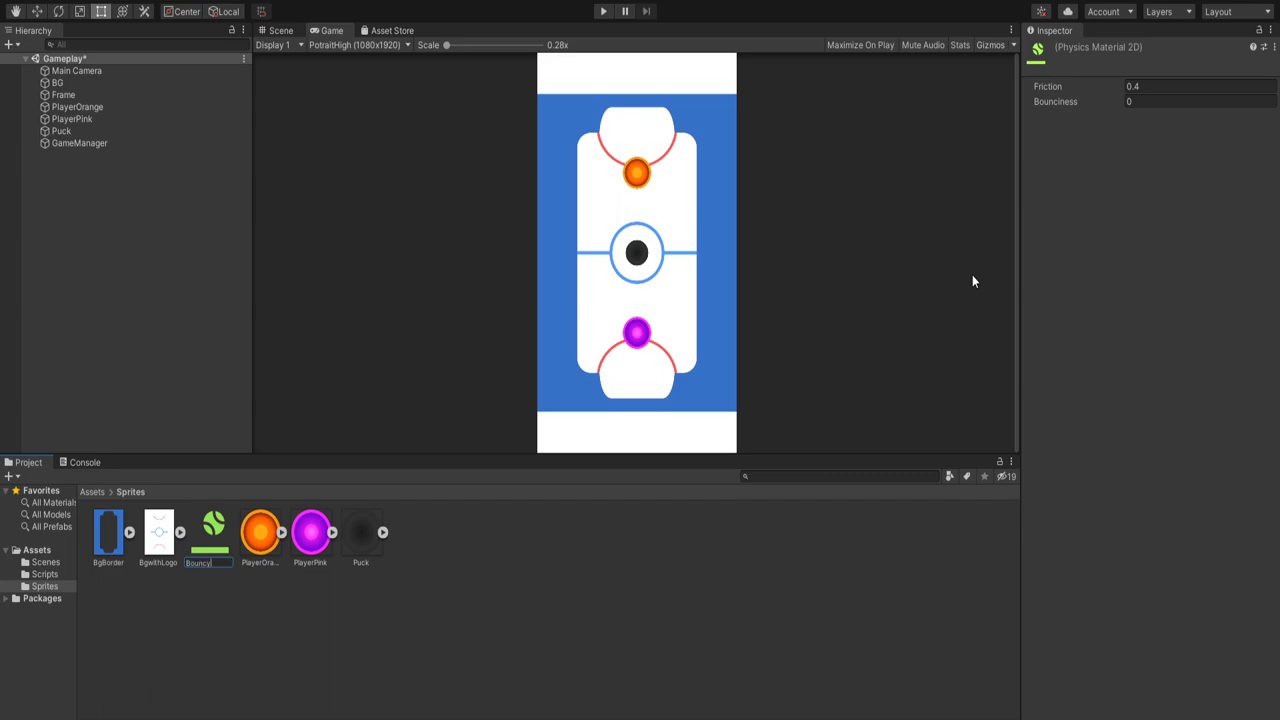
key(Return)
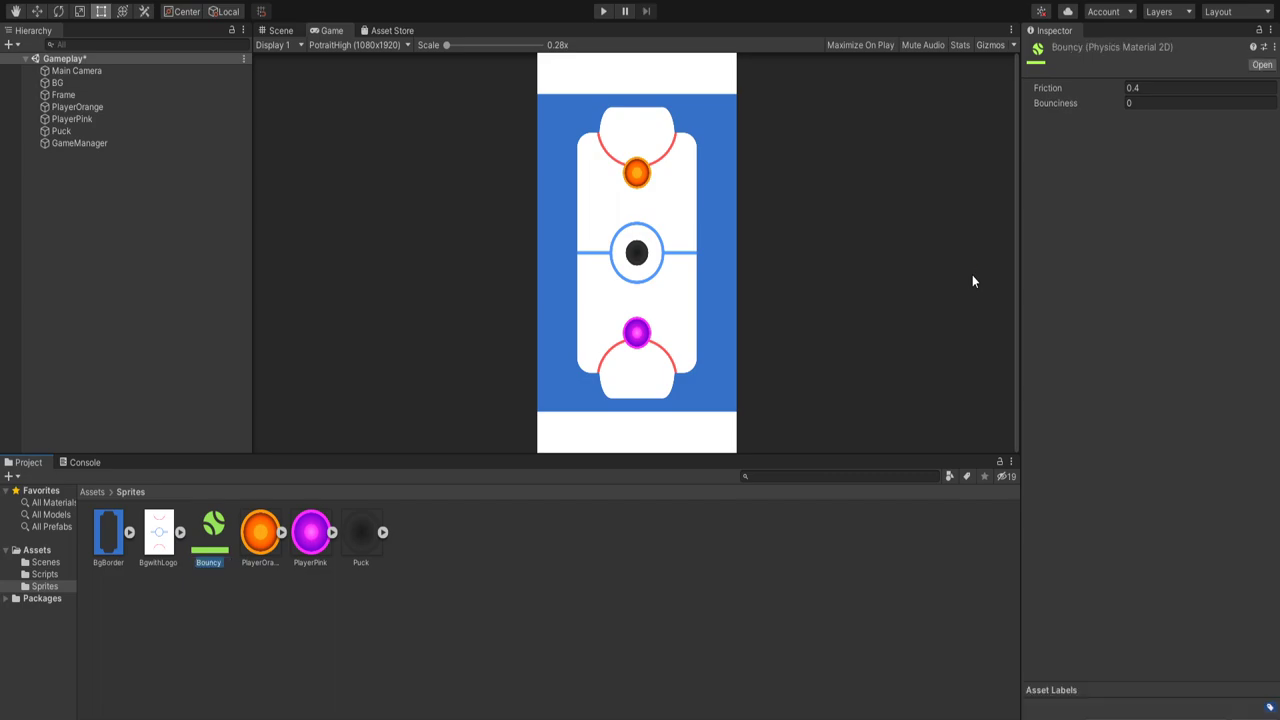
click(1164, 103)
text(0.5)
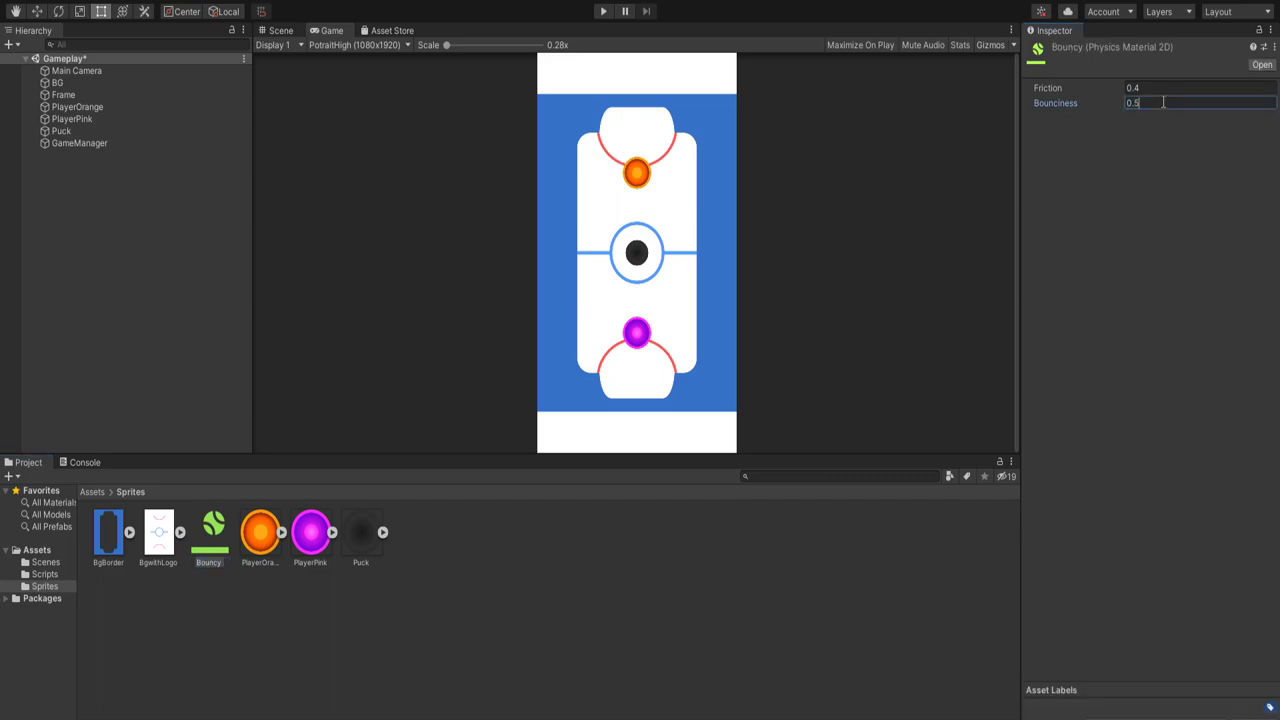
click(1172, 88)
text(0.2)
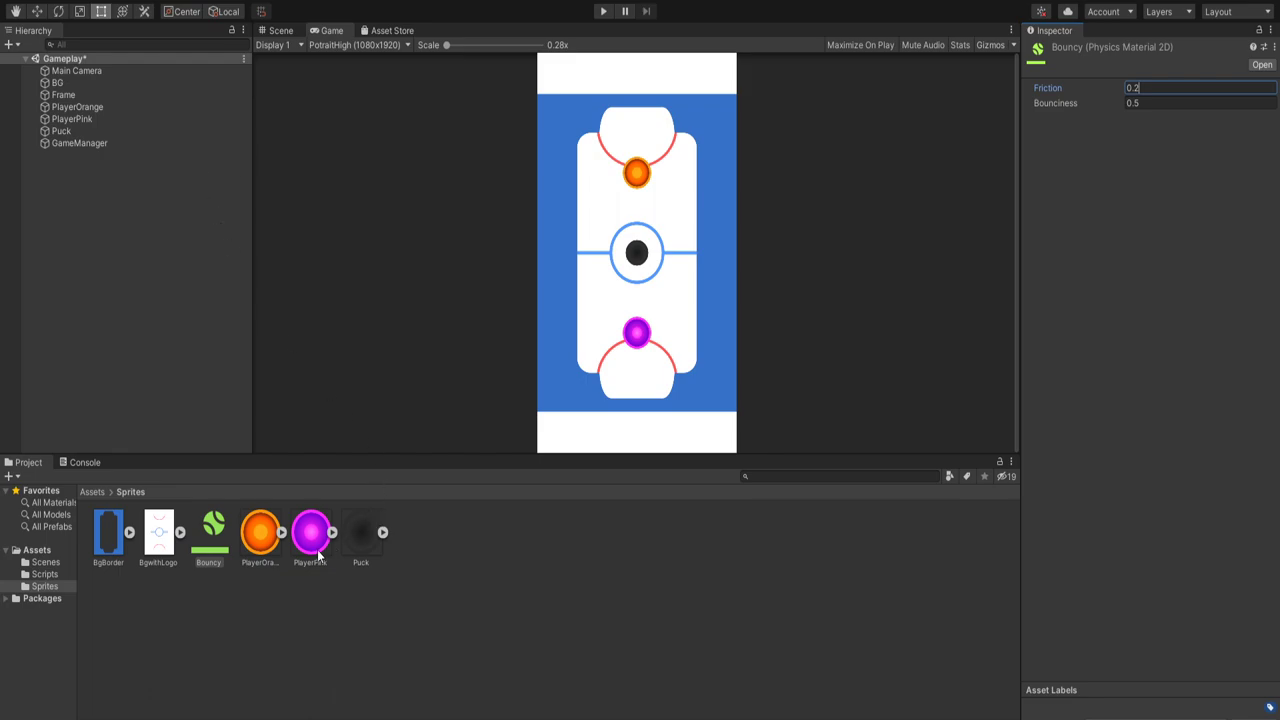
click(214, 526)
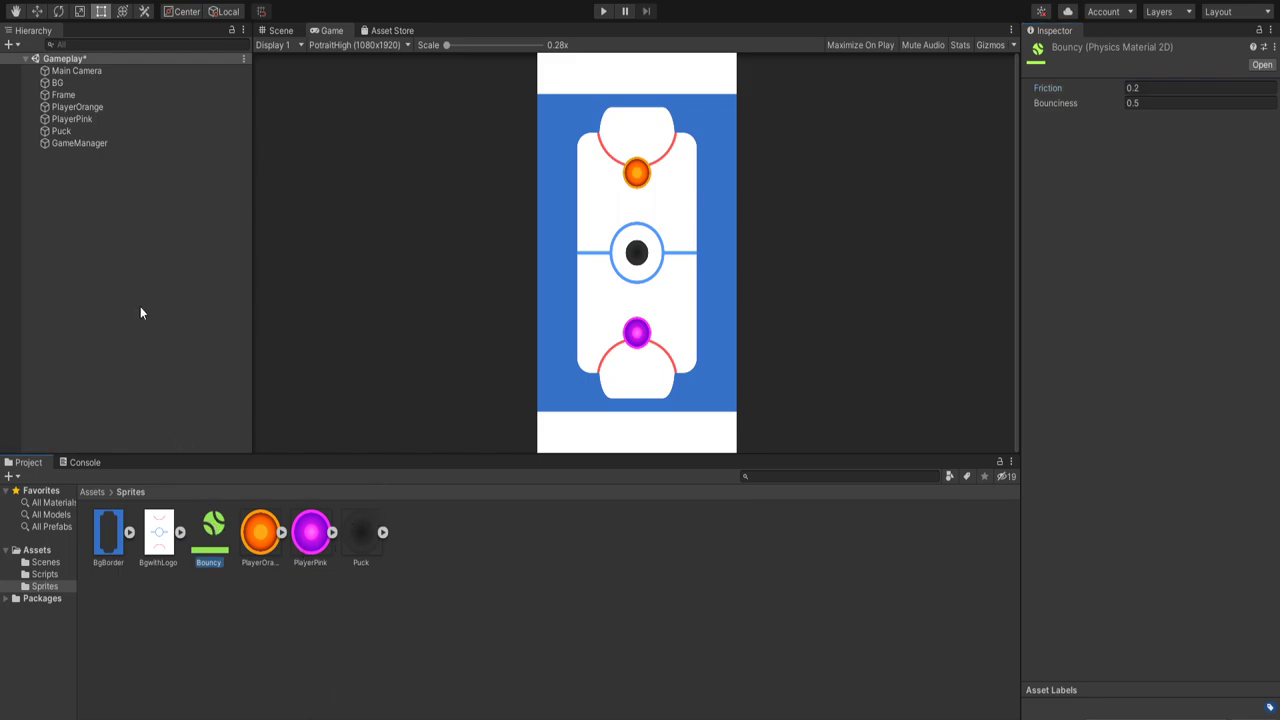
click(55, 94)
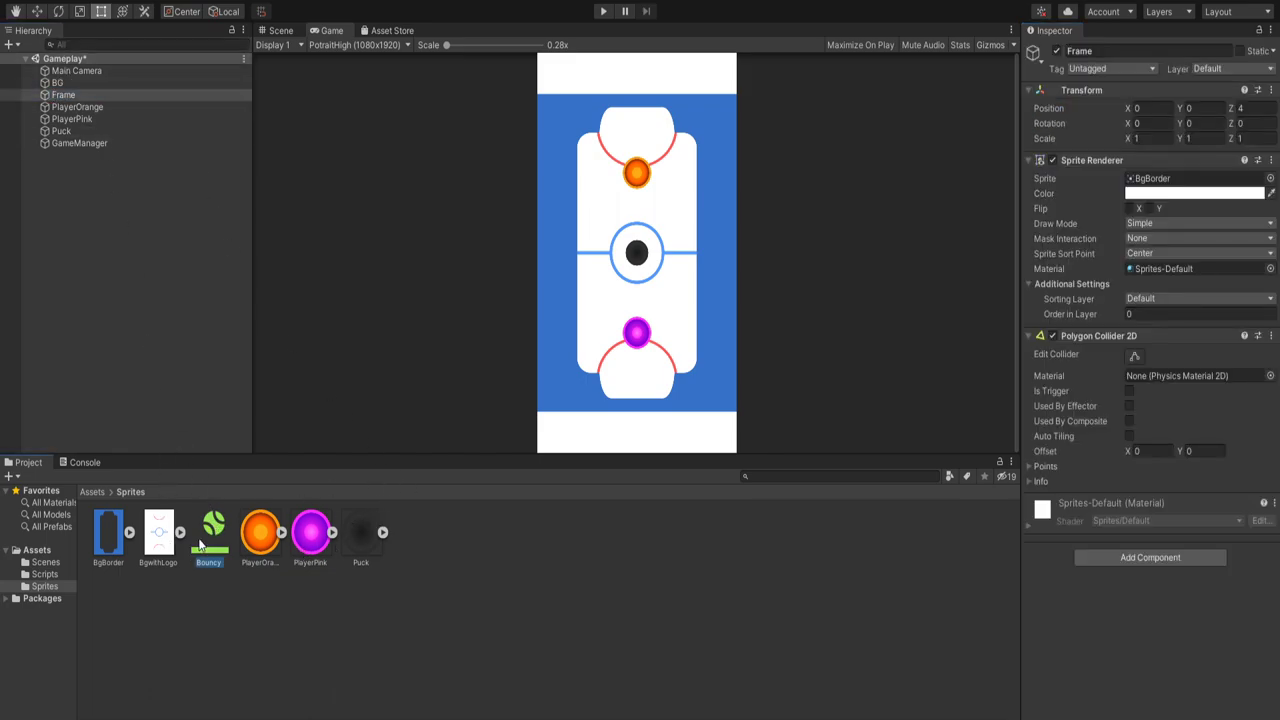
Step: Apply the Bouncy material to the Frame's and the Puck's colliders
drag(64, 104, 68, 97)
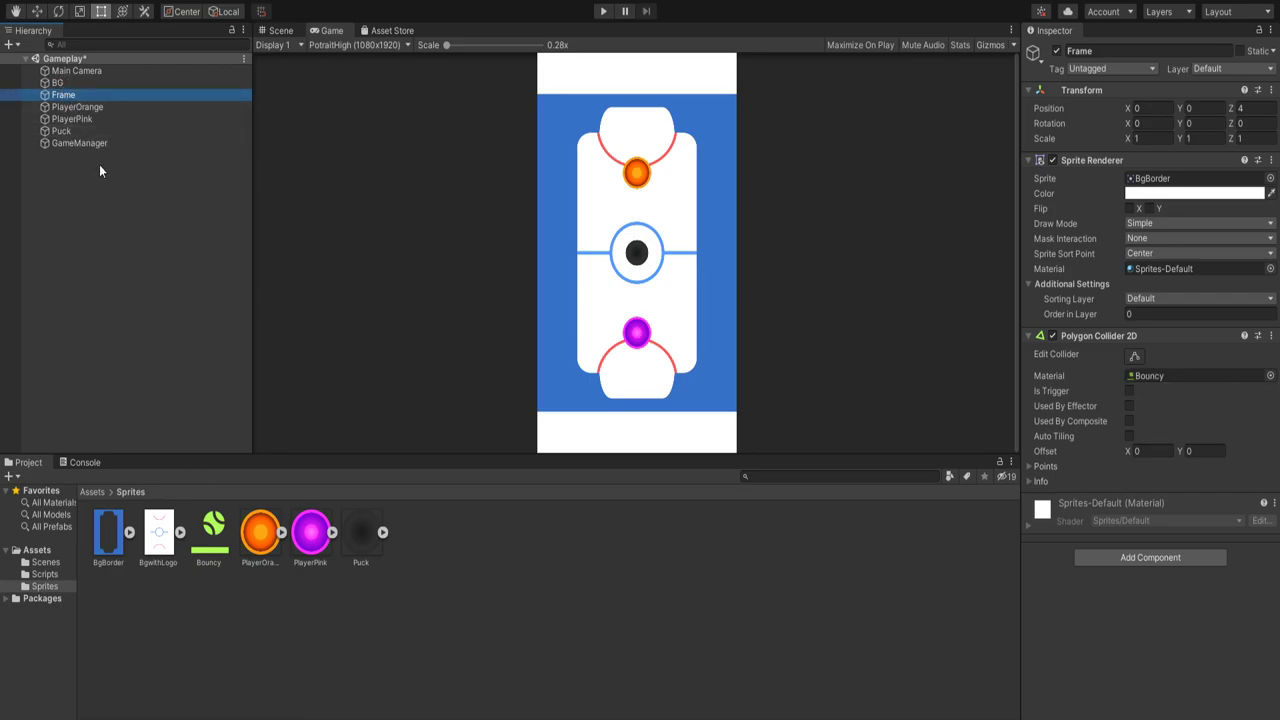
click(111, 133)
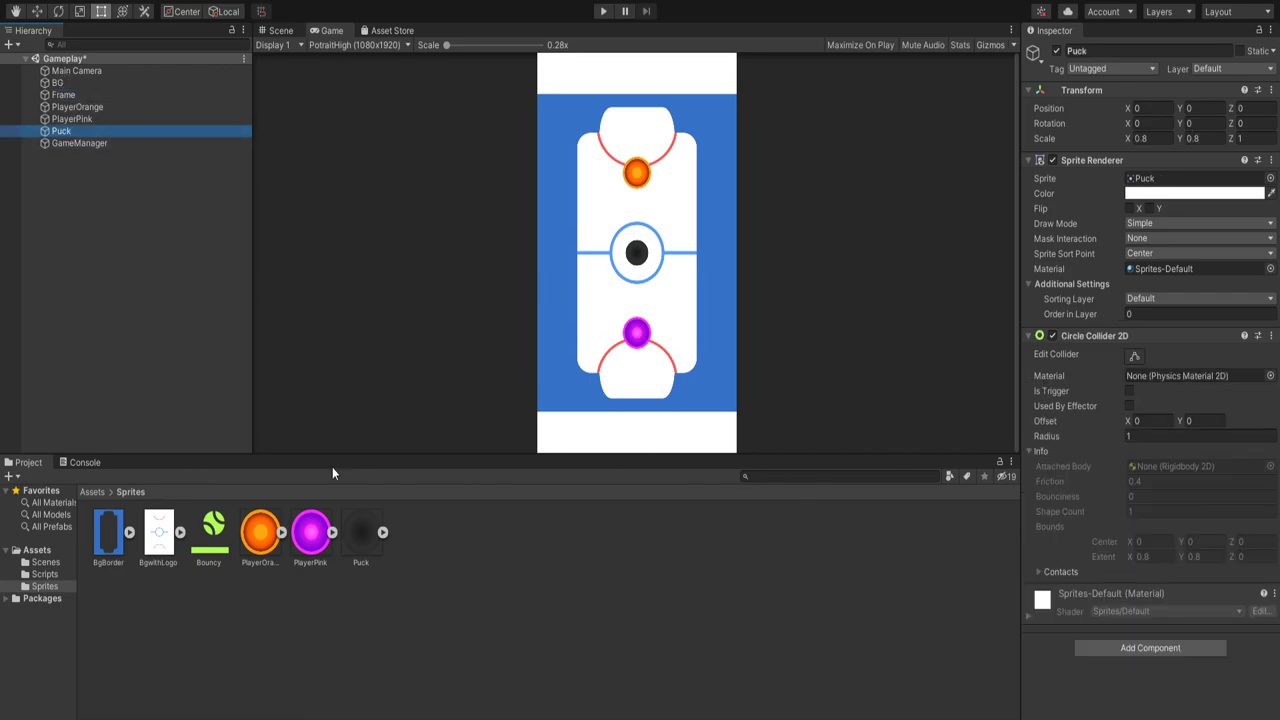
drag(212, 522, 1140, 395)
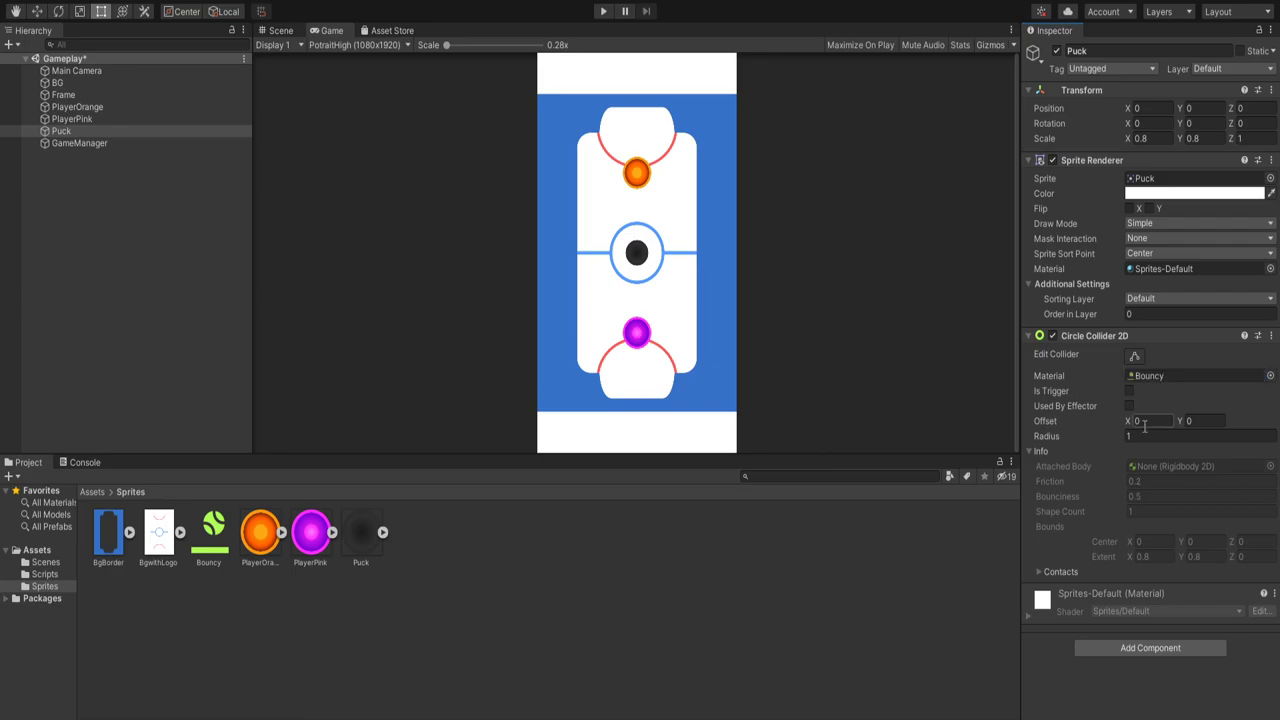
Step: Add a Rigidbody 2D to the Puck using Bouncy, with Gravity Scale 0
click(1121, 648)
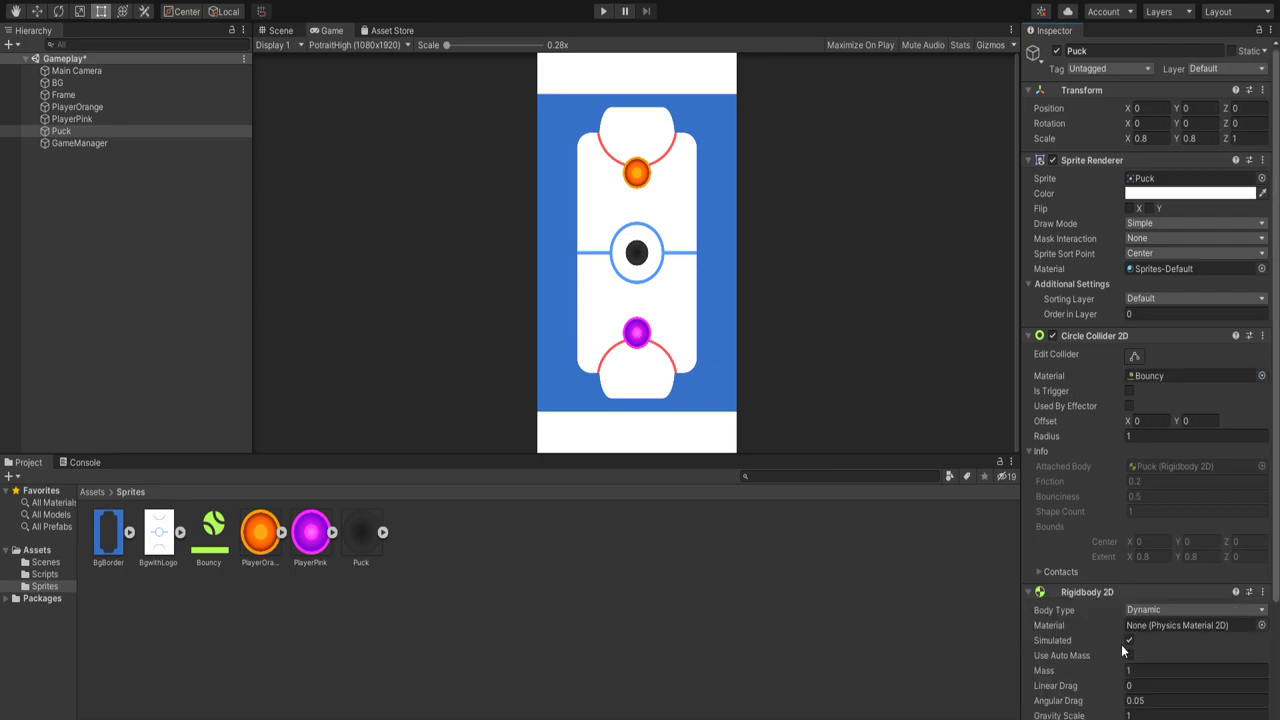
scroll(1152, 608, down, 3)
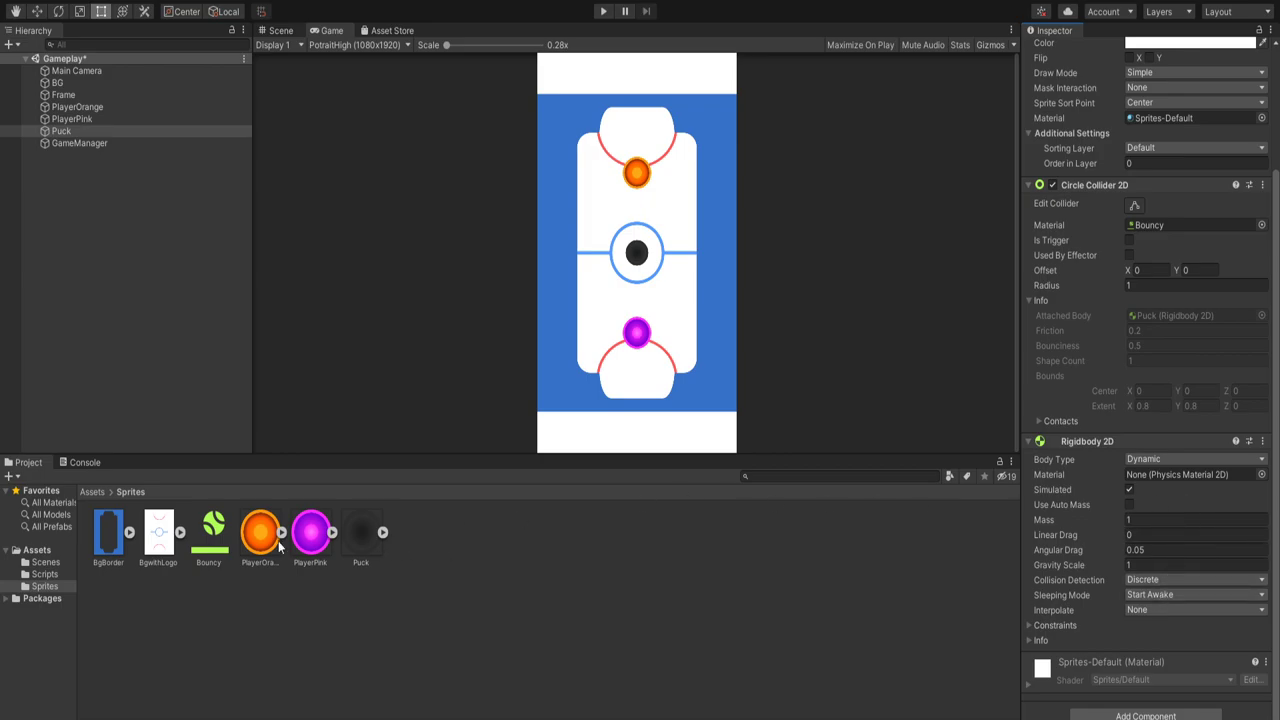
drag(212, 532, 1162, 478)
click(1169, 564)
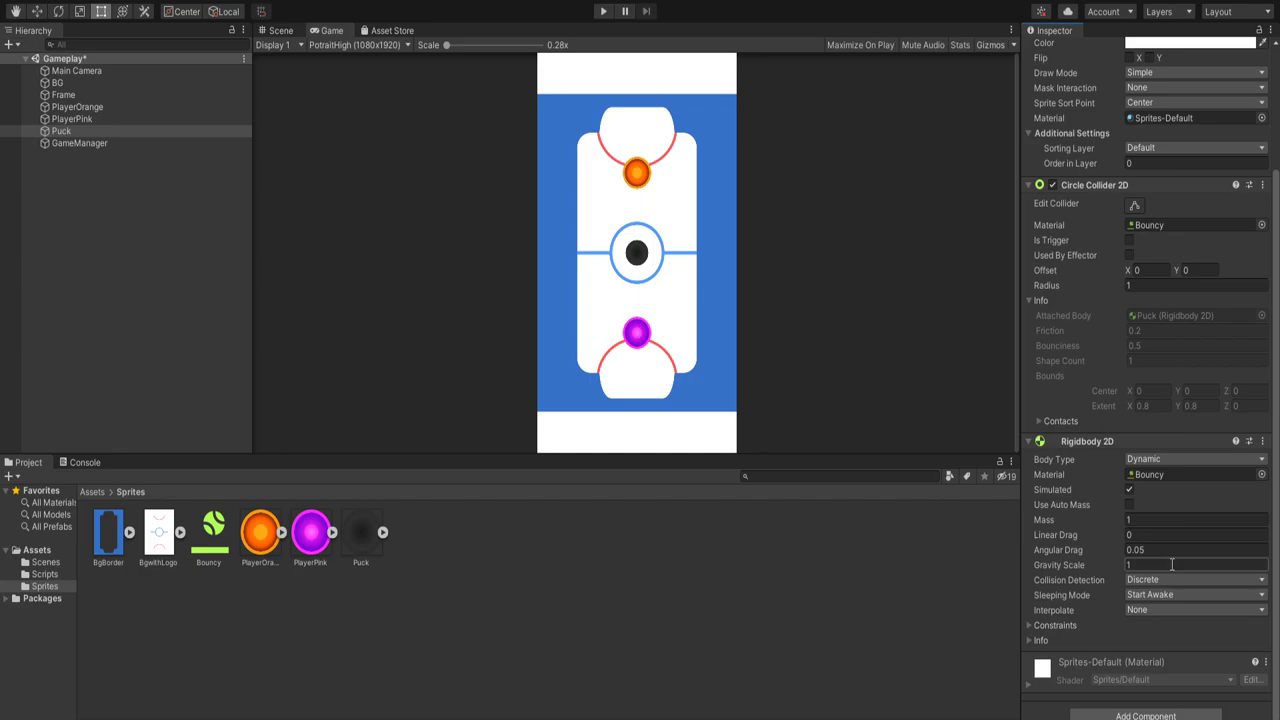
text(0)
Step: Add a Circle Collider 2D to PlayerOrange
click(82, 109)
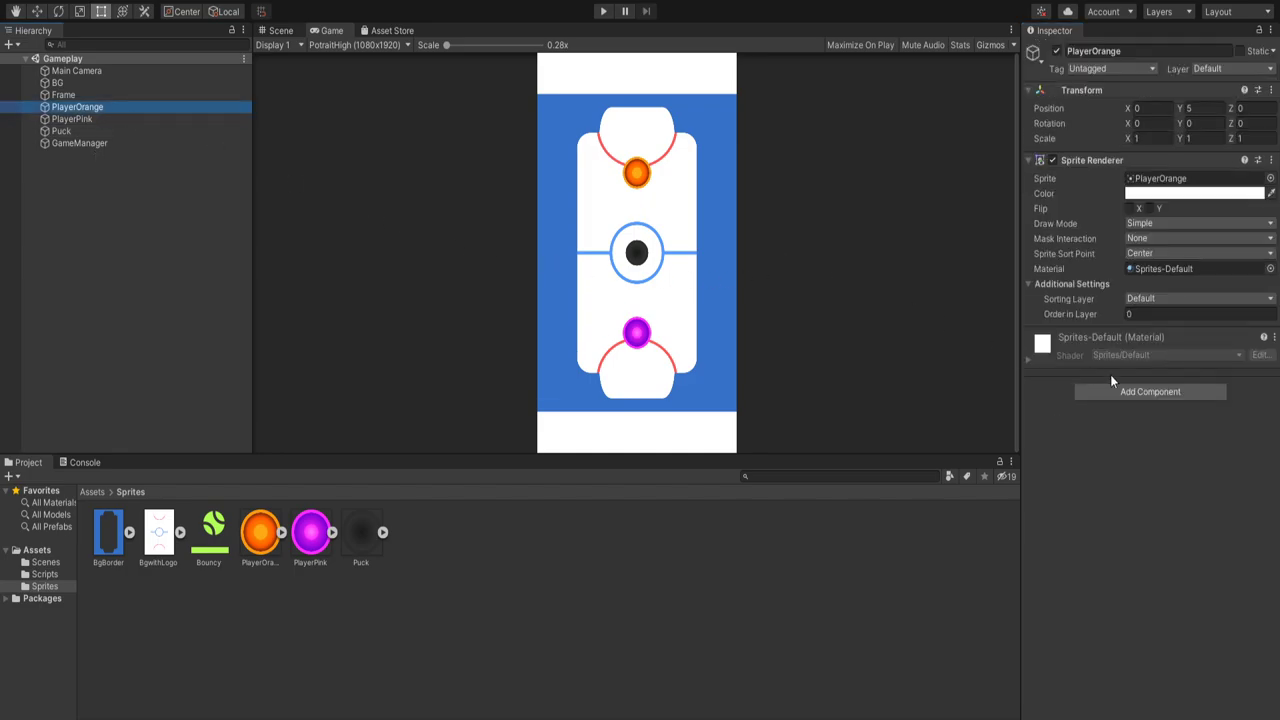
click(1123, 393)
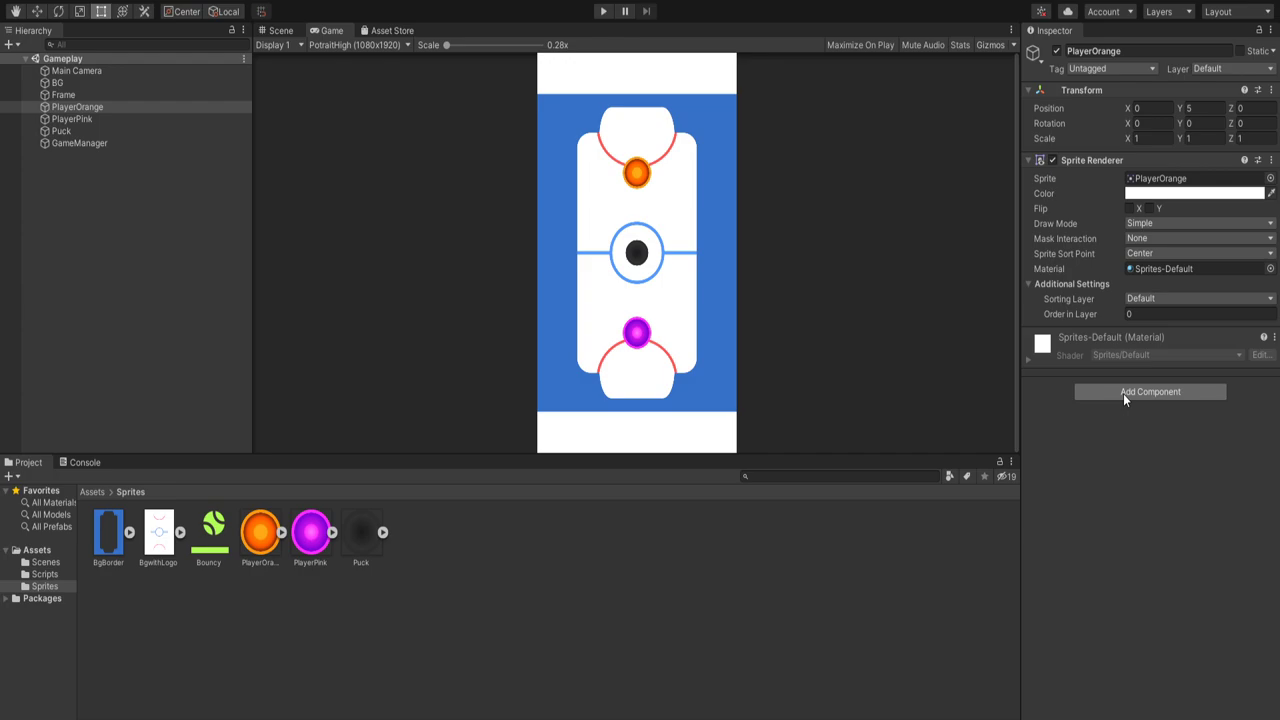
key(Return)
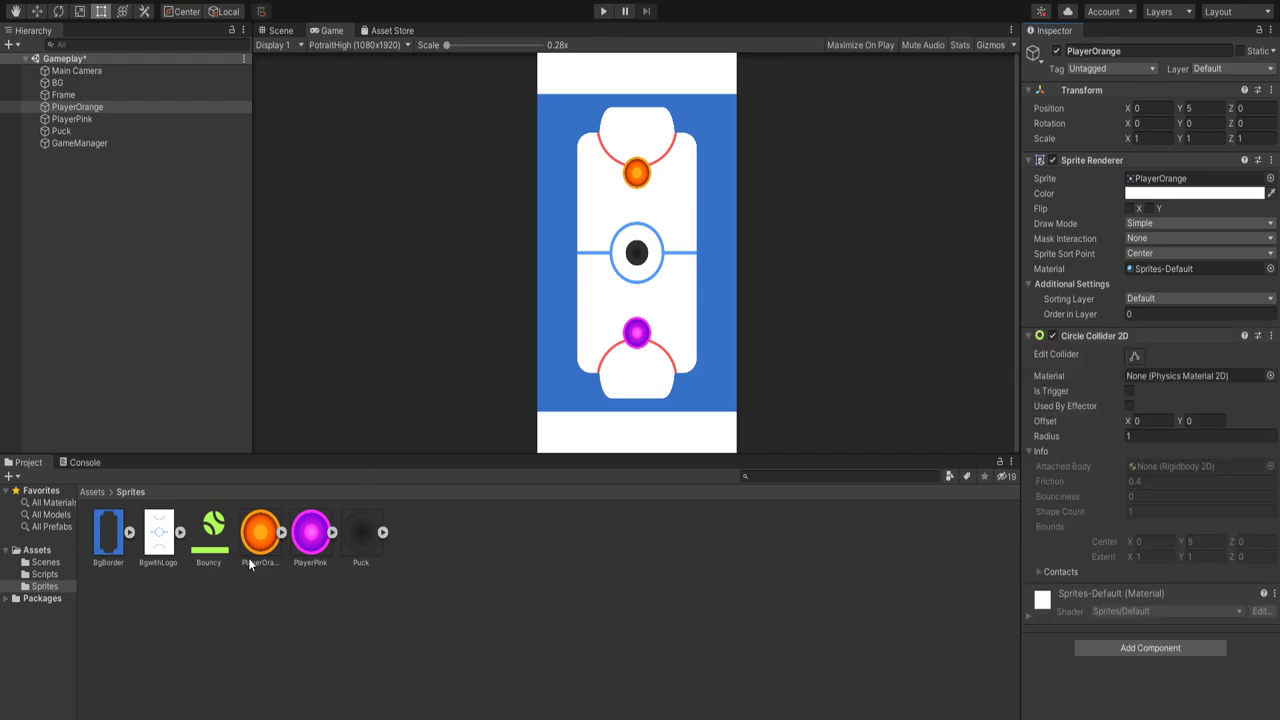
Step: Duplicate Bouncy as a new material named Normal with friction 0.4 and bounciness 0.2
click(212, 530)
key(ctrl+d)
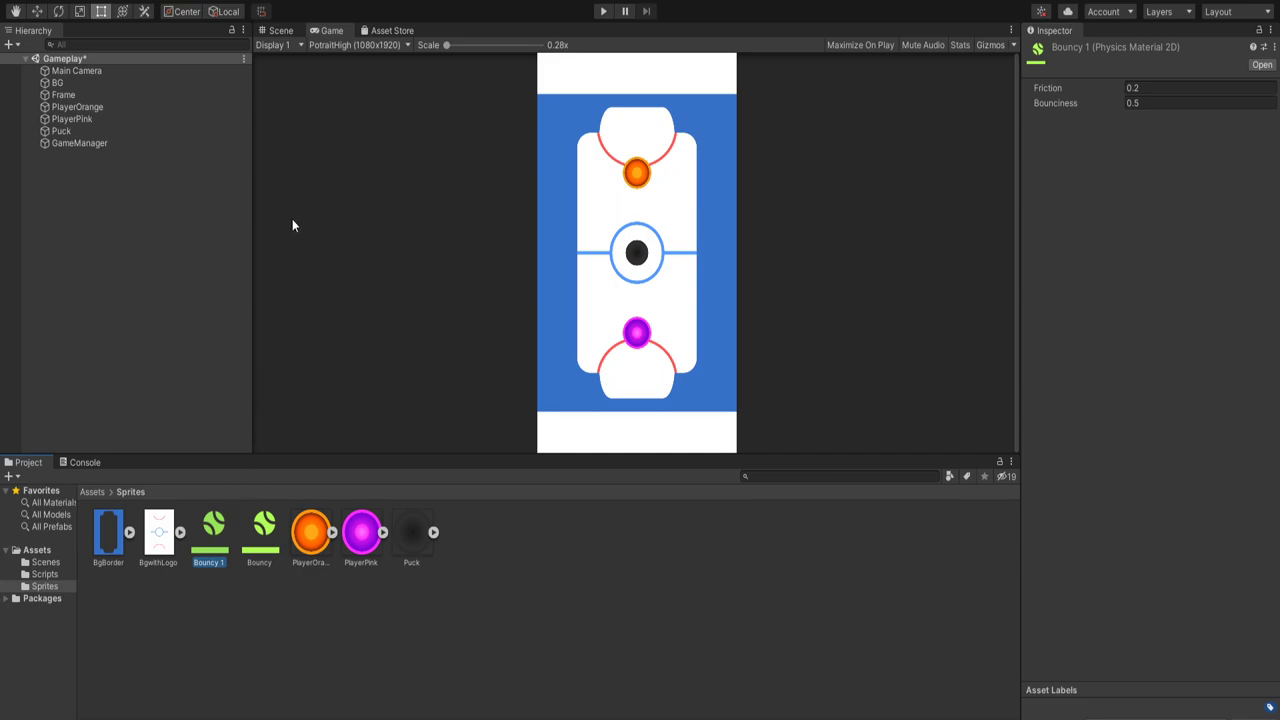
key(F2)
key(BackSpace)
text(Normal)
key(Return)
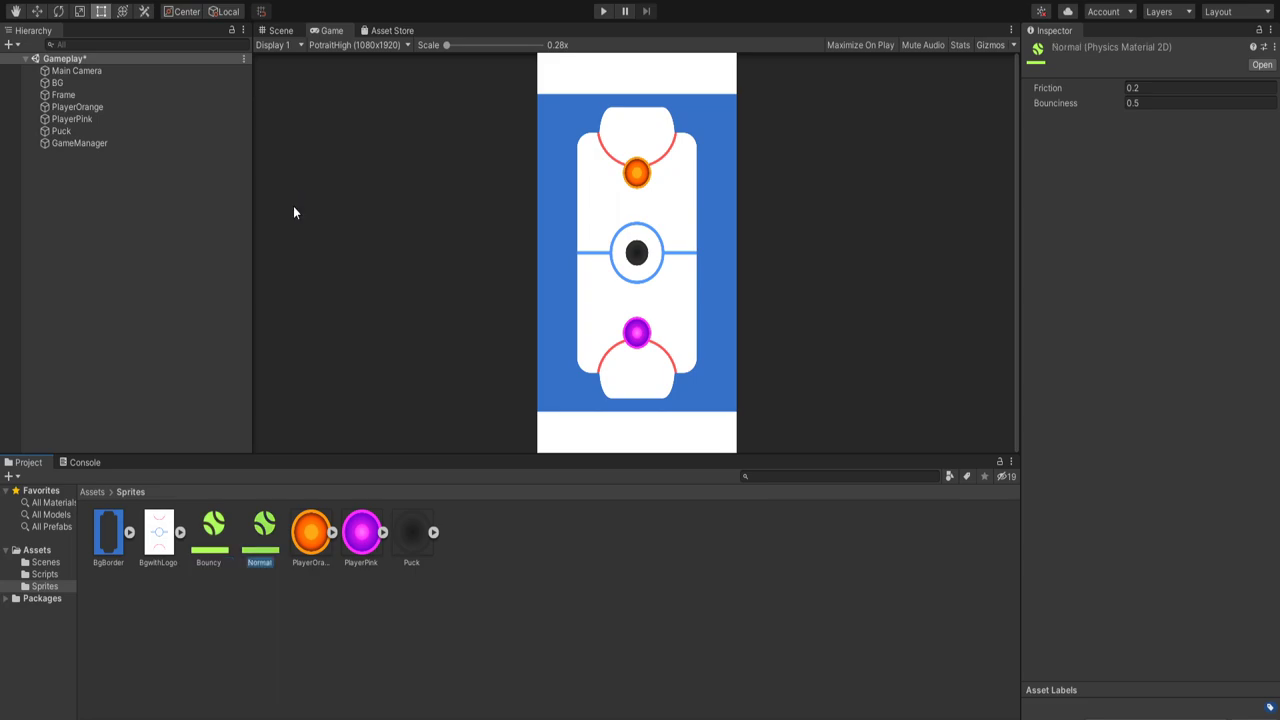
click(1158, 88)
text(0.4)
key(Tab)
text(0.)
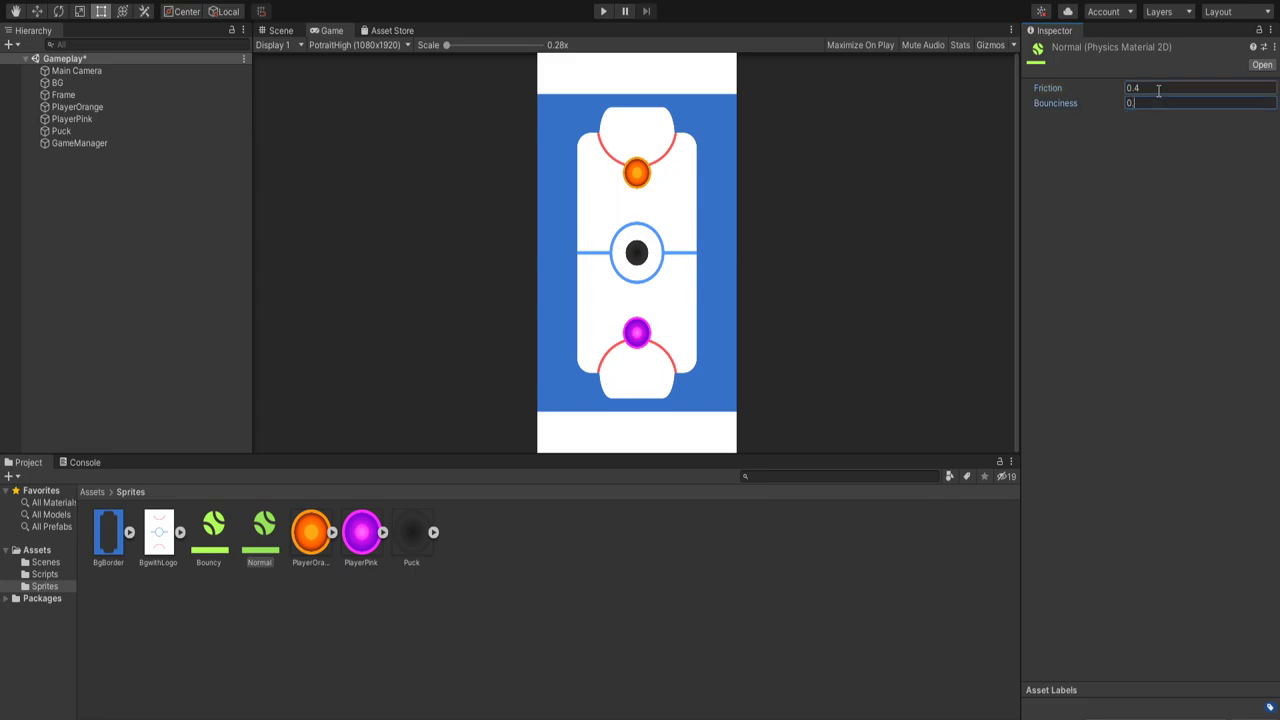
text(2)
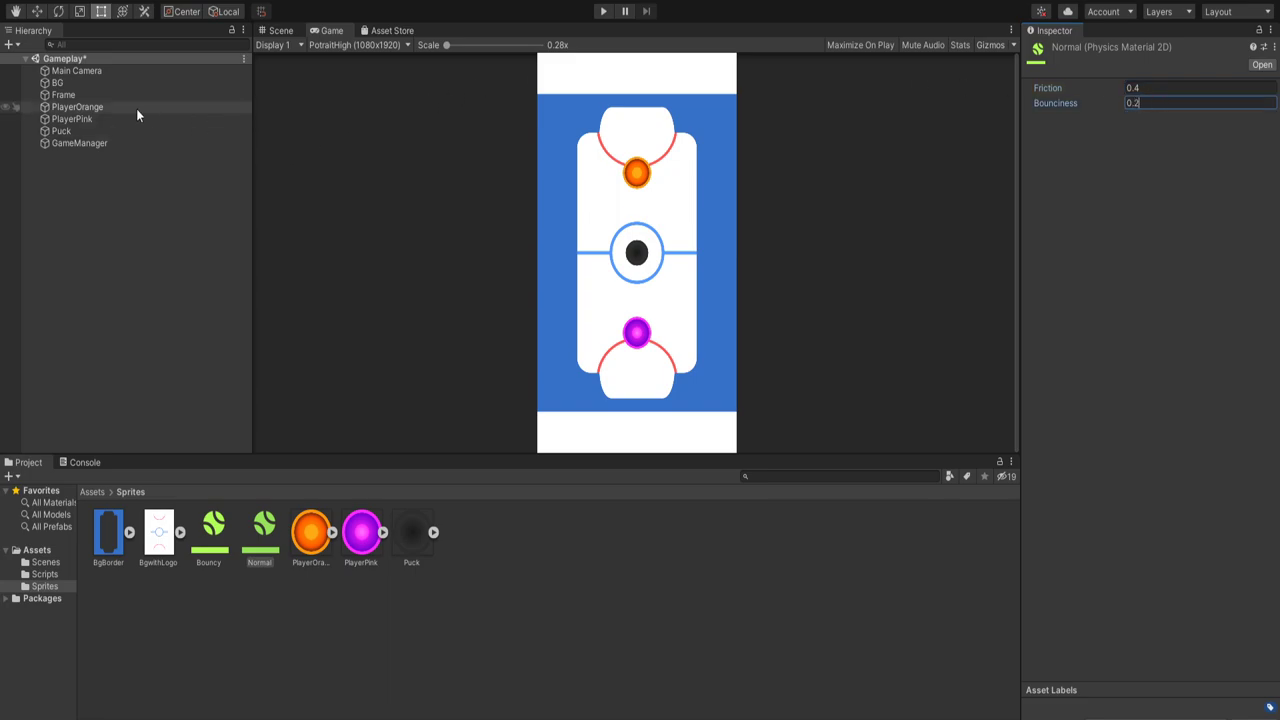
click(104, 107)
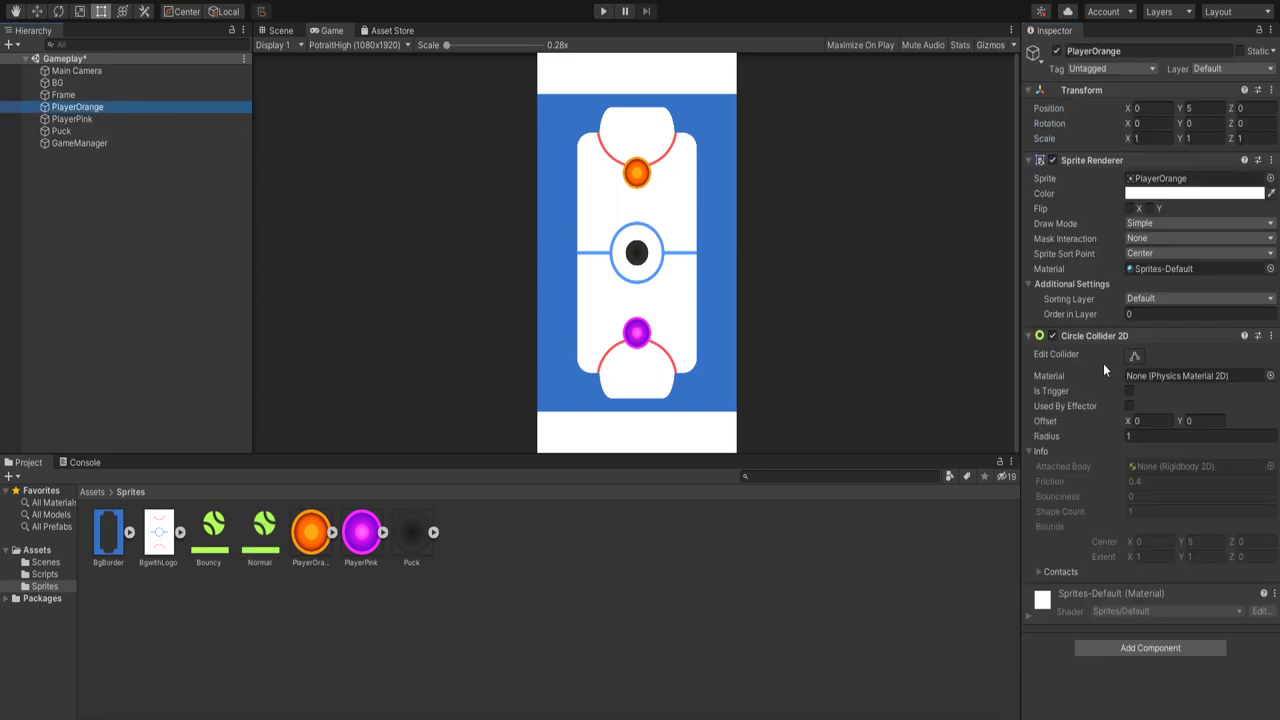
Step: Assign Normal to PlayerOrange's collider and add a Kinematic Rigidbody 2D
click(1220, 375)
drag(1137, 451, 1160, 376)
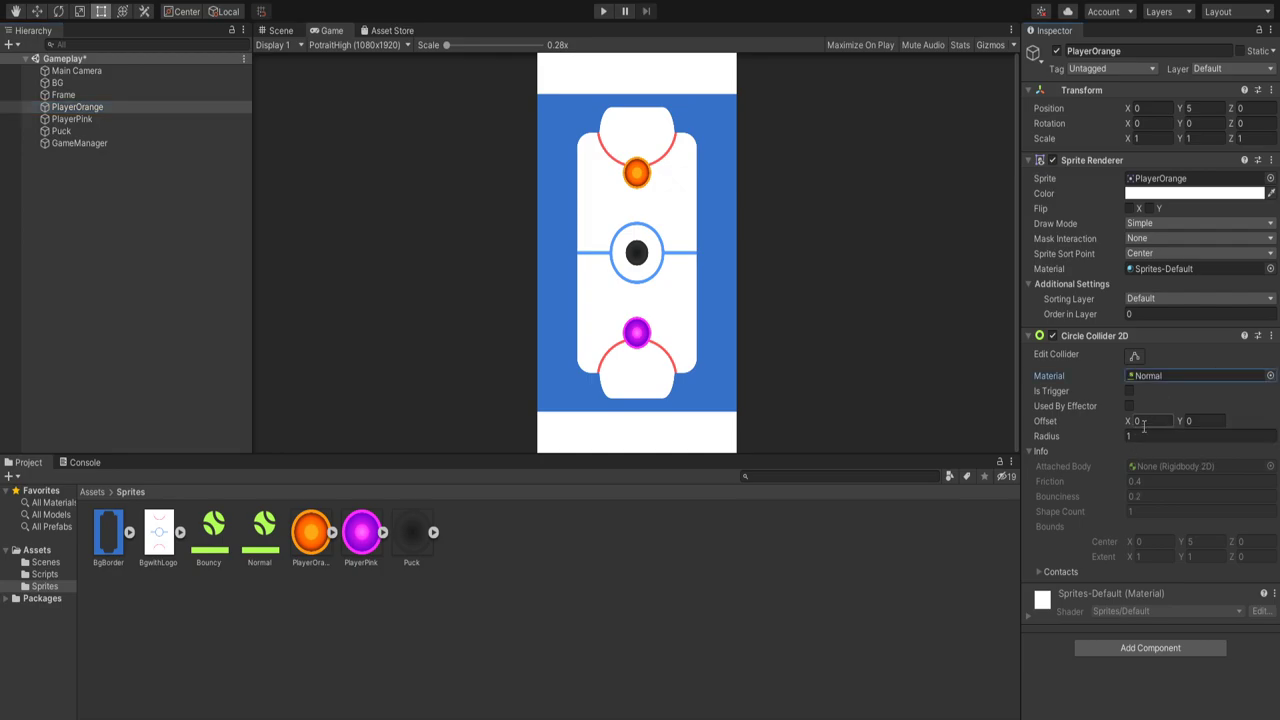
click(1136, 648)
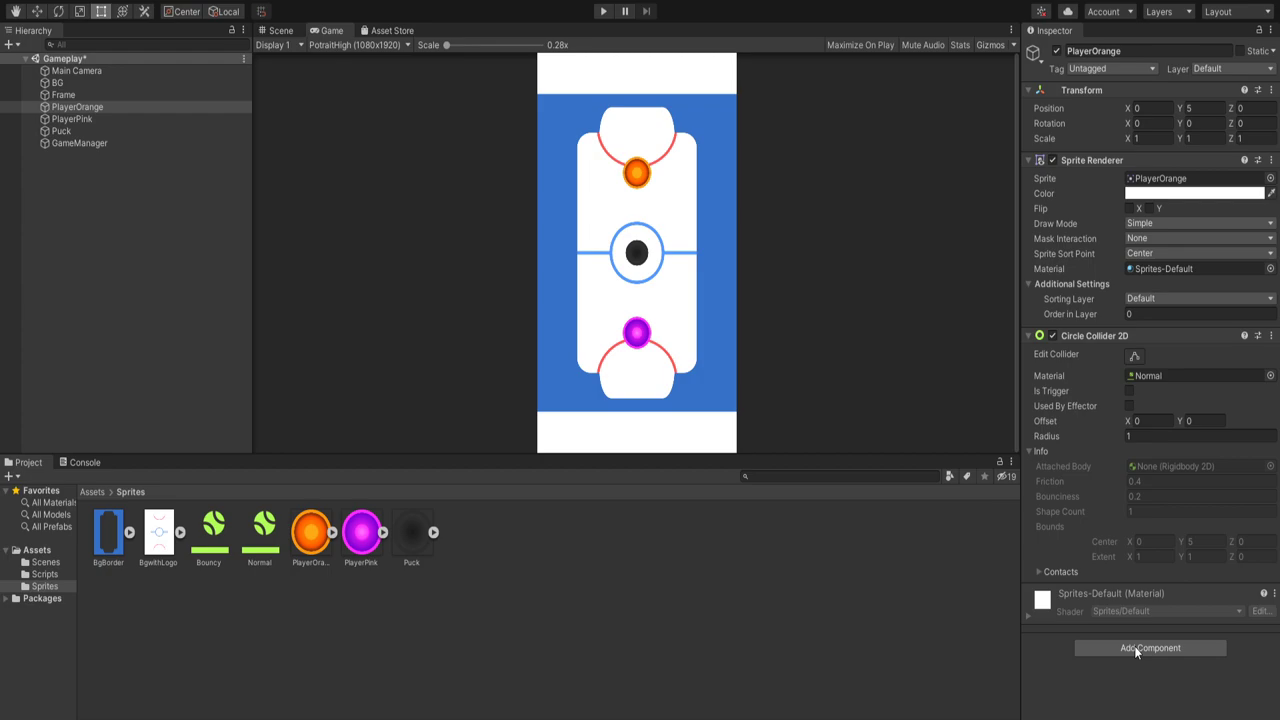
key(Return)
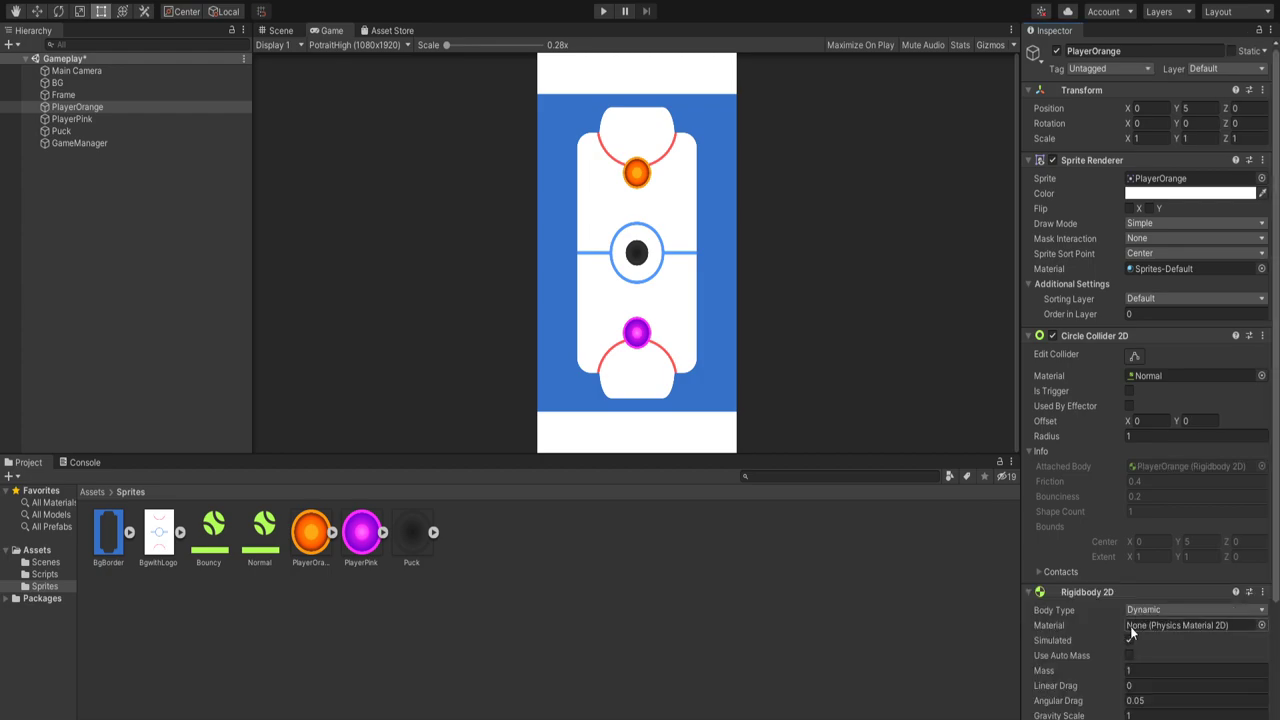
click(1141, 613)
click(1146, 638)
scroll(1163, 608, down, 2)
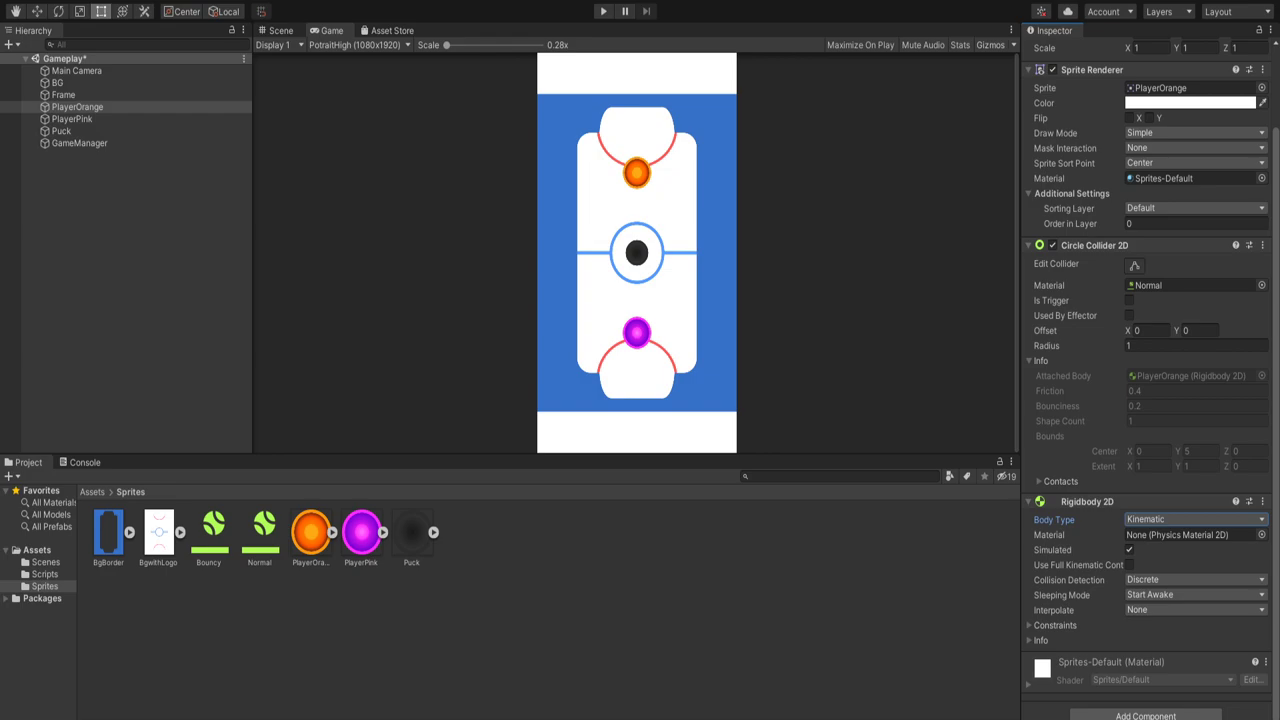
click(45, 574)
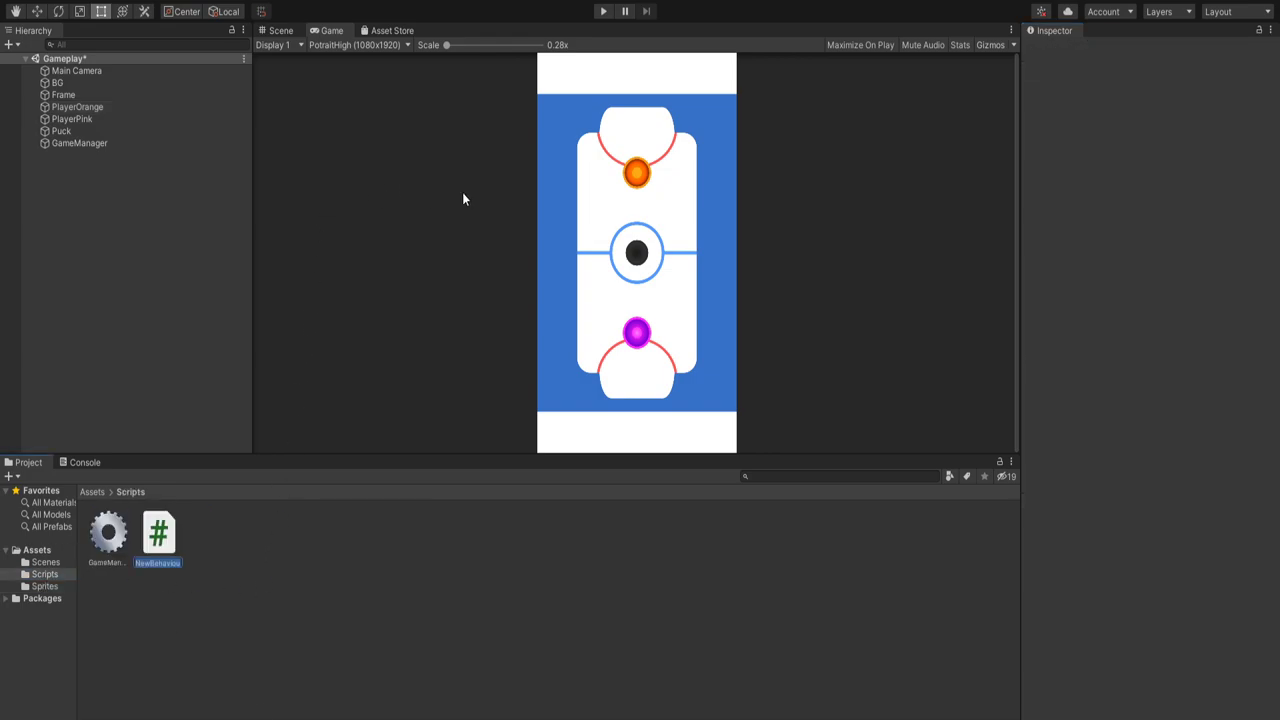
Step: Name the new C# scripts Player and Bounds, then return to the Scene view
text(Player)
key(Return)
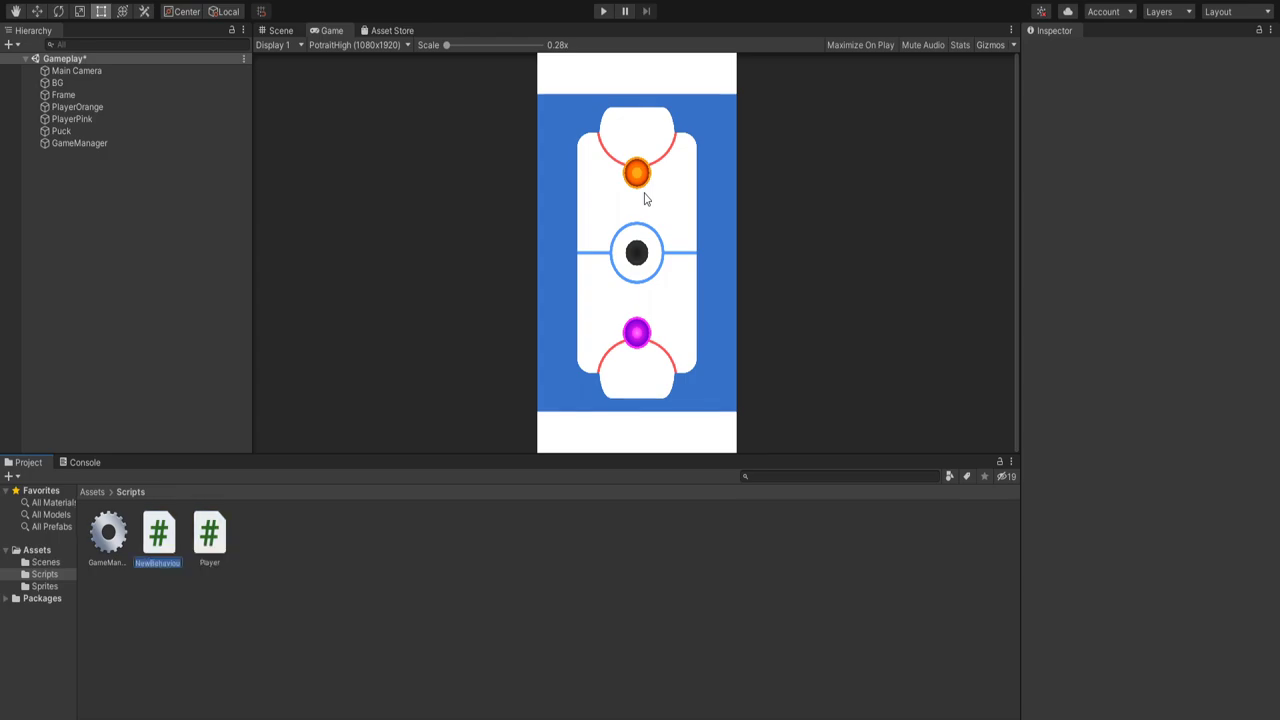
text(Bounds)
key(Return)
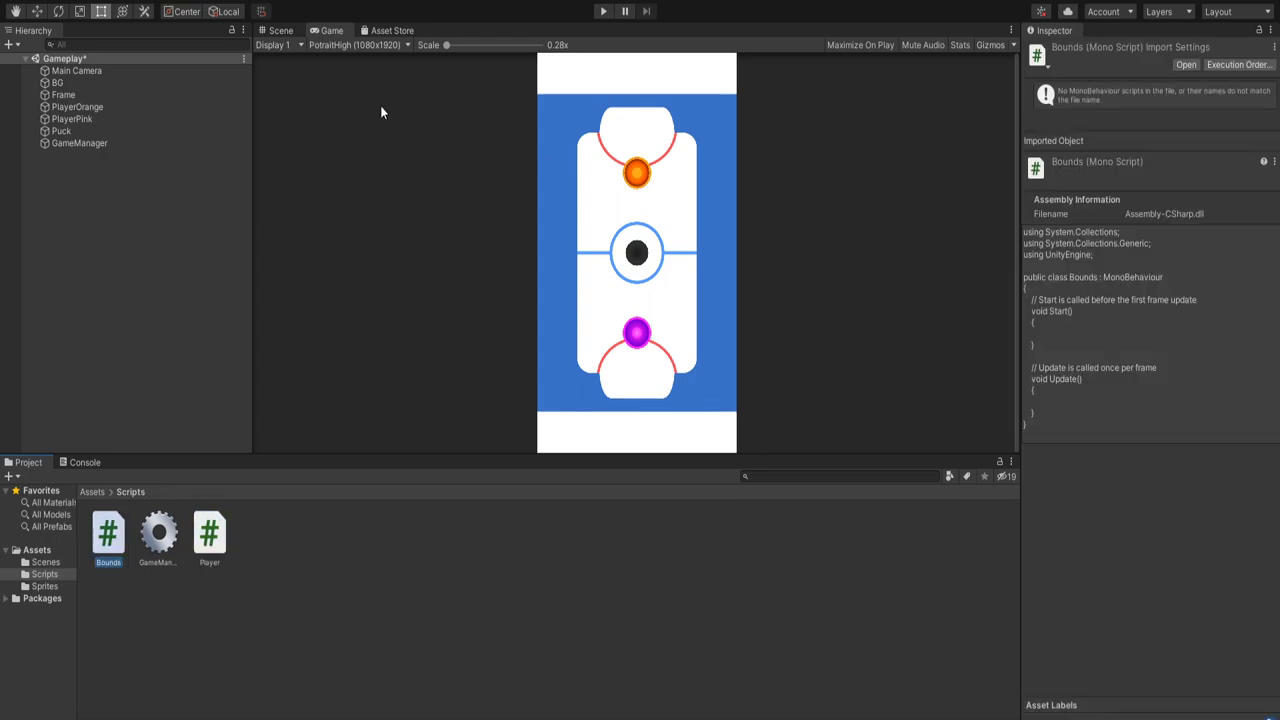
click(281, 30)
Step: Move the PlayerOrange paddle to position X 0, Y 5 near the top goal
scroll(597, 177, up, 3)
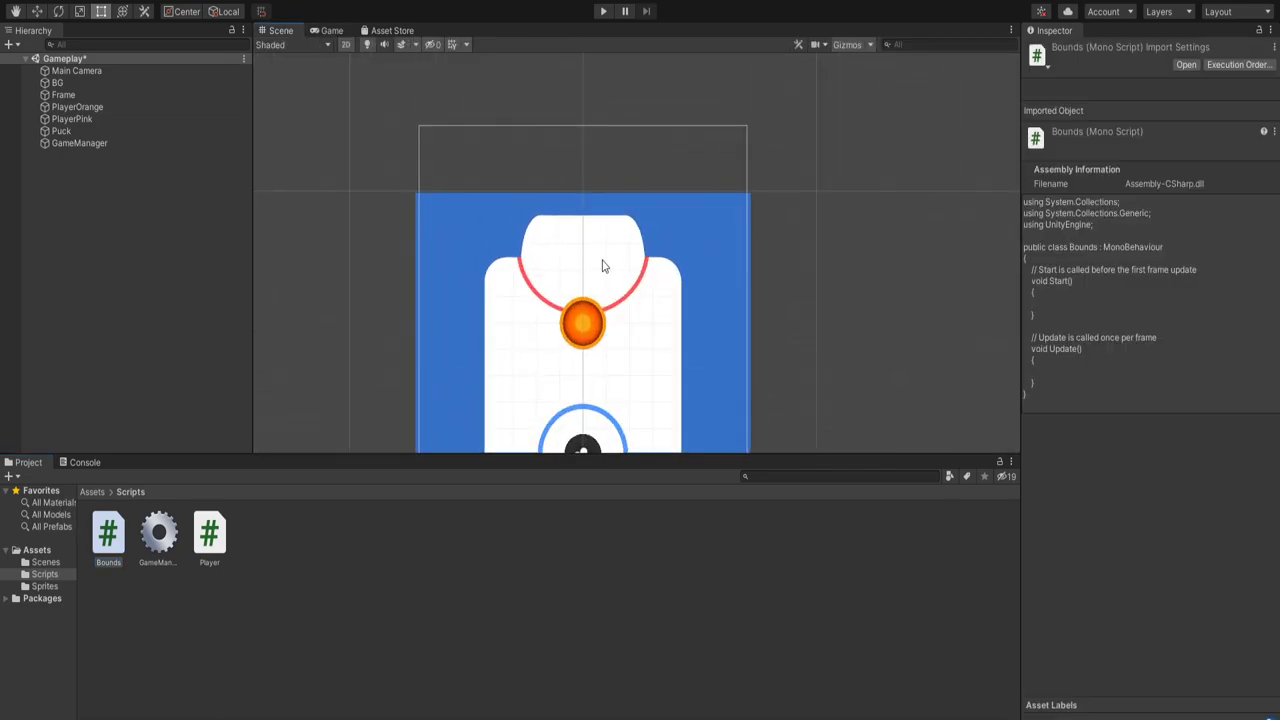
click(585, 325)
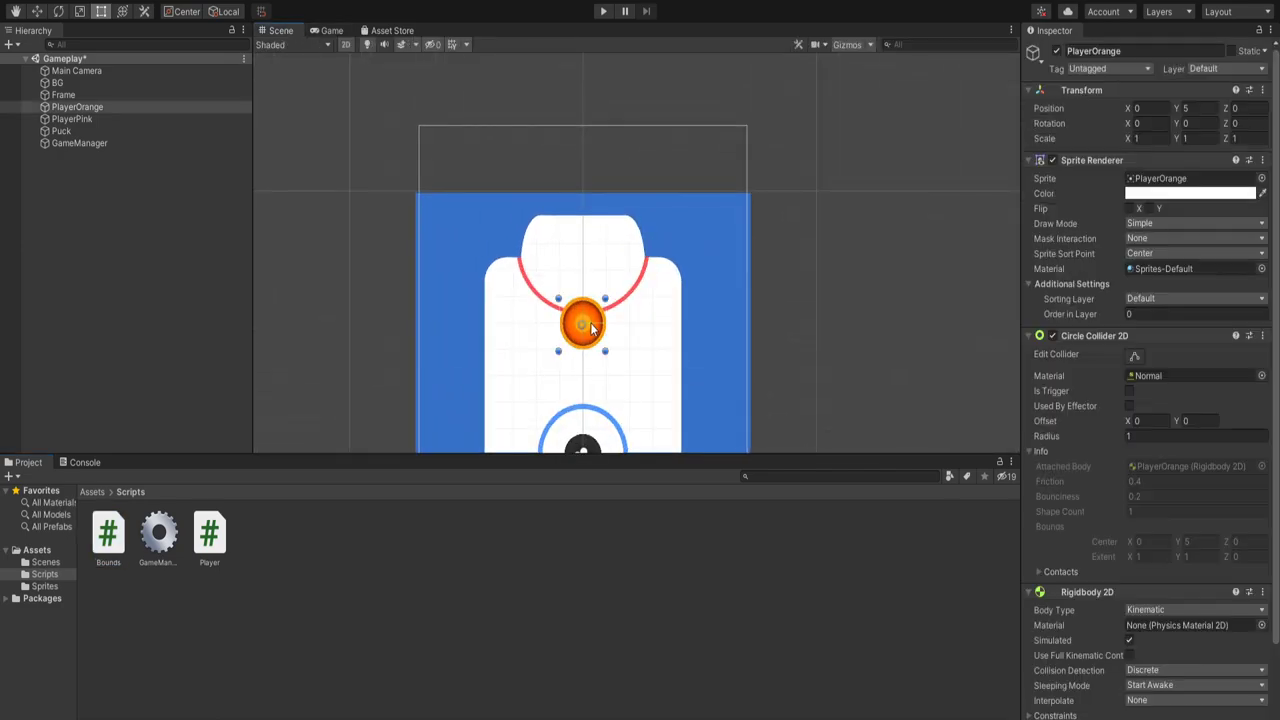
click(37, 11)
mouse_move(592, 315)
mouse_down()
mouse_move(670, 276)
mouse_move(676, 522)
mouse_move(520, 348)
mouse_move(517, 277)
mouse_move(616, 319)
mouse_up()
scroll(647, 272, down, 2)
scroll(647, 272, down, 2)
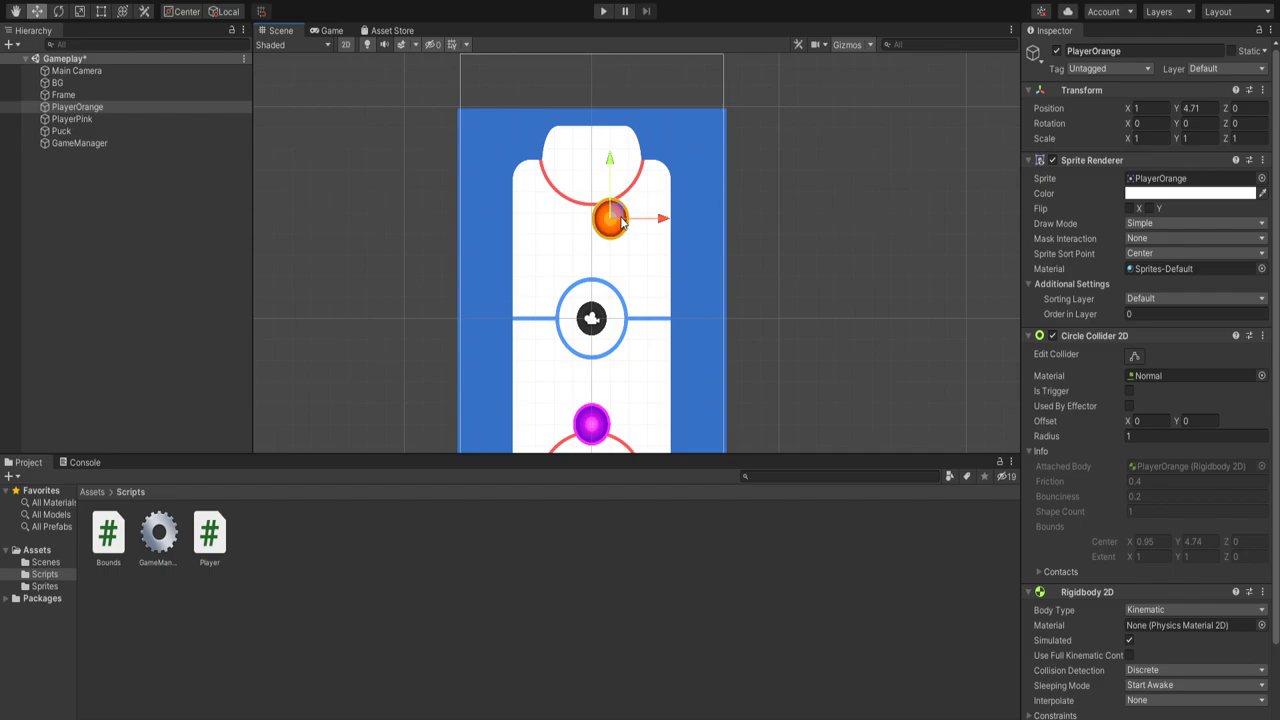
mouse_move(610, 218)
mouse_down()
mouse_move(604, 302)
mouse_move(602, 199)
mouse_up()
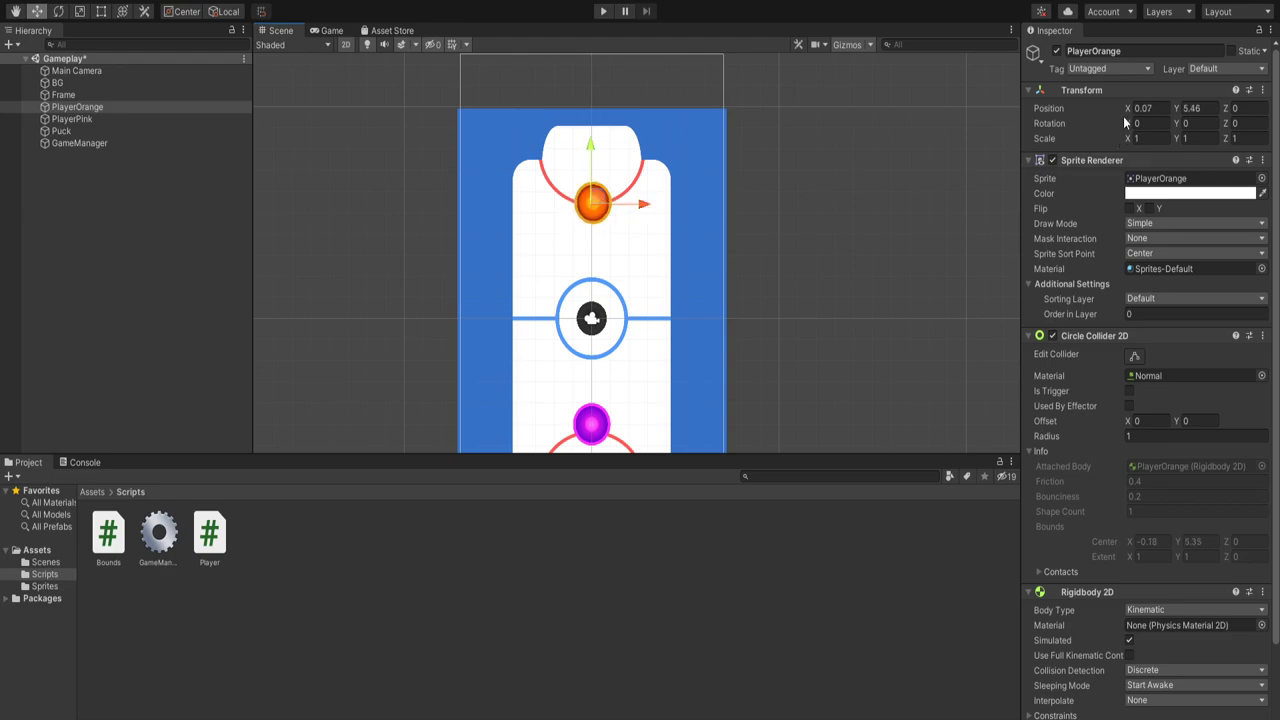
double_click(1158, 109)
text(0)
key(Tab)
text(5)
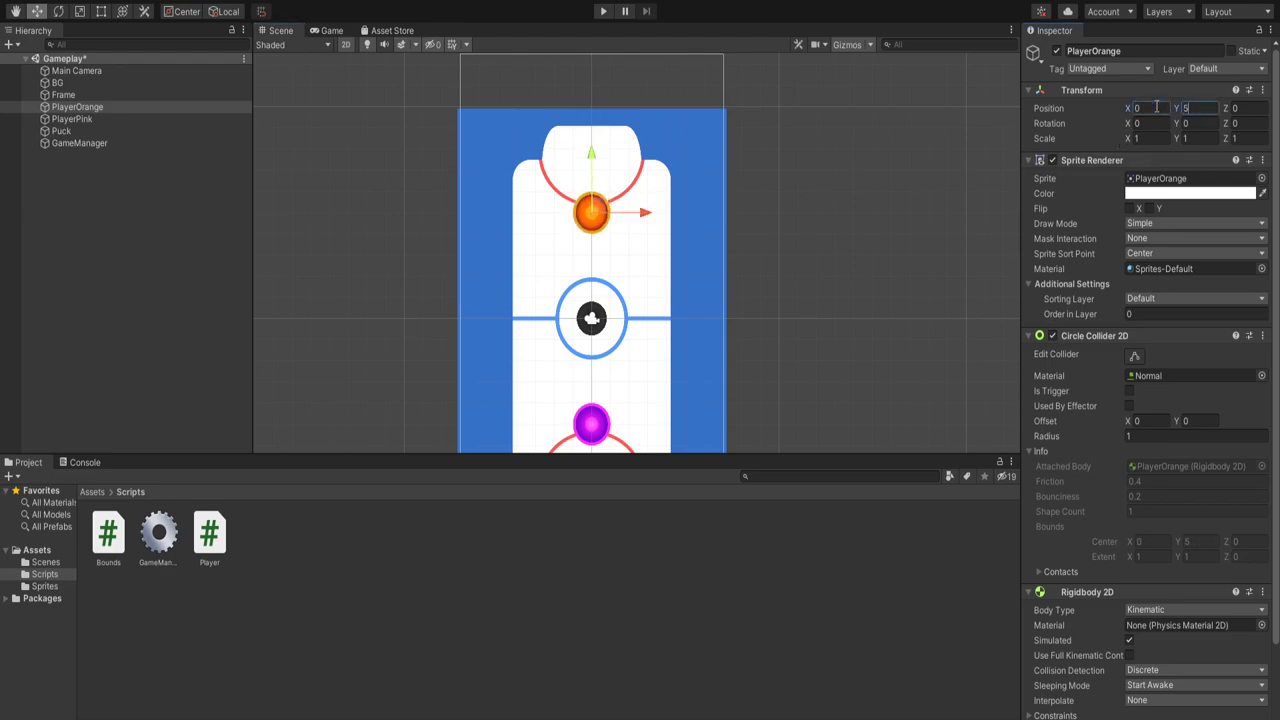
click(880, 210)
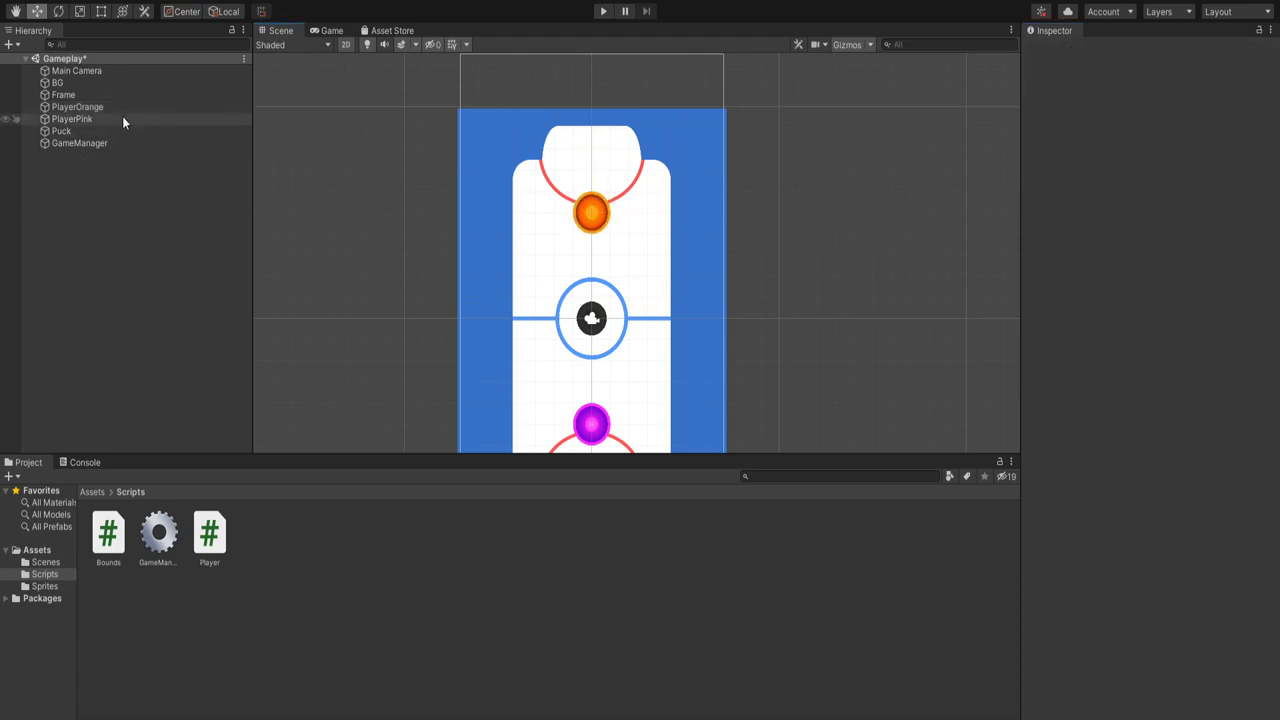
Step: Add the Player and Bounds scripts to PlayerOrange and save the scene
click(78, 107)
scroll(1114, 571, down, 3)
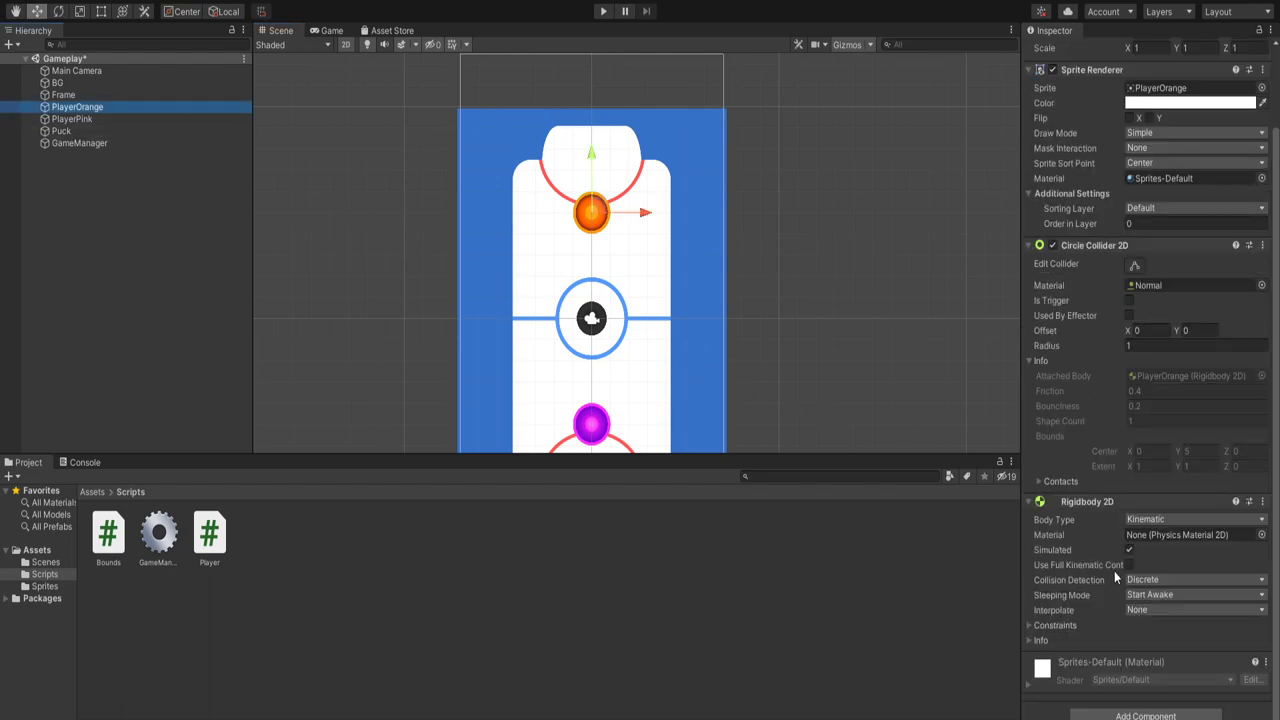
click(1130, 716)
click(1126, 716)
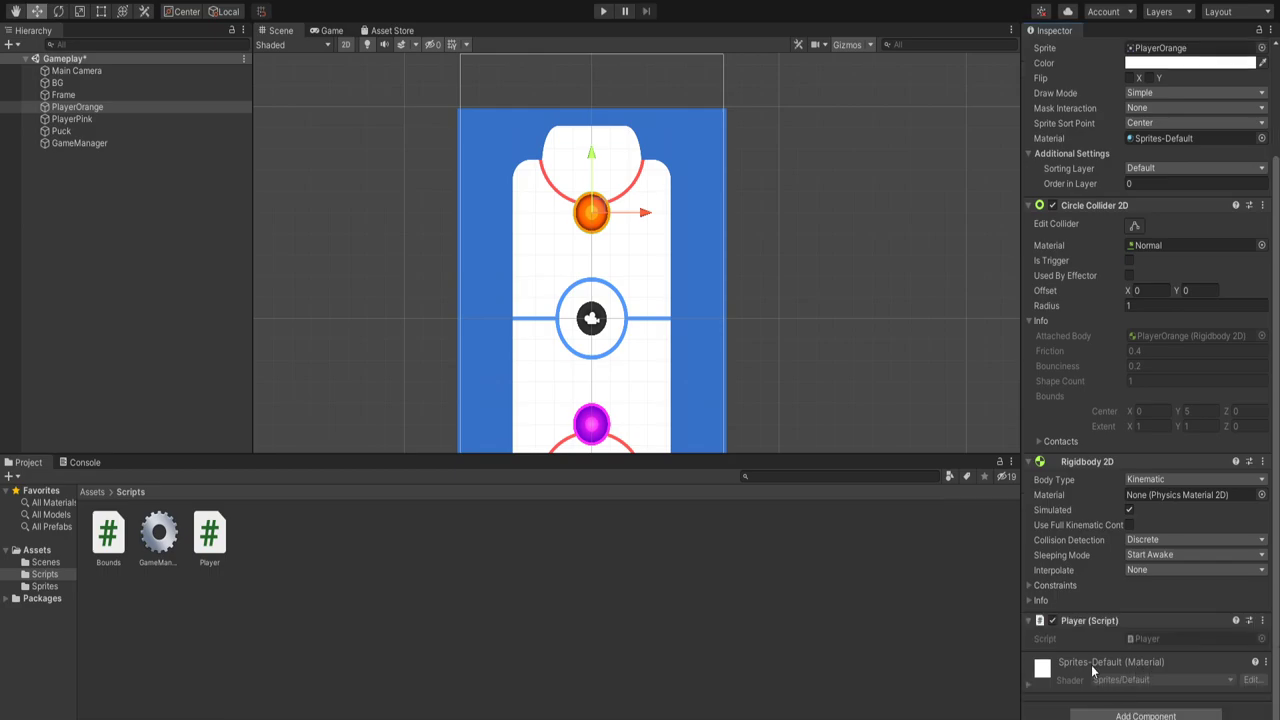
click(1121, 716)
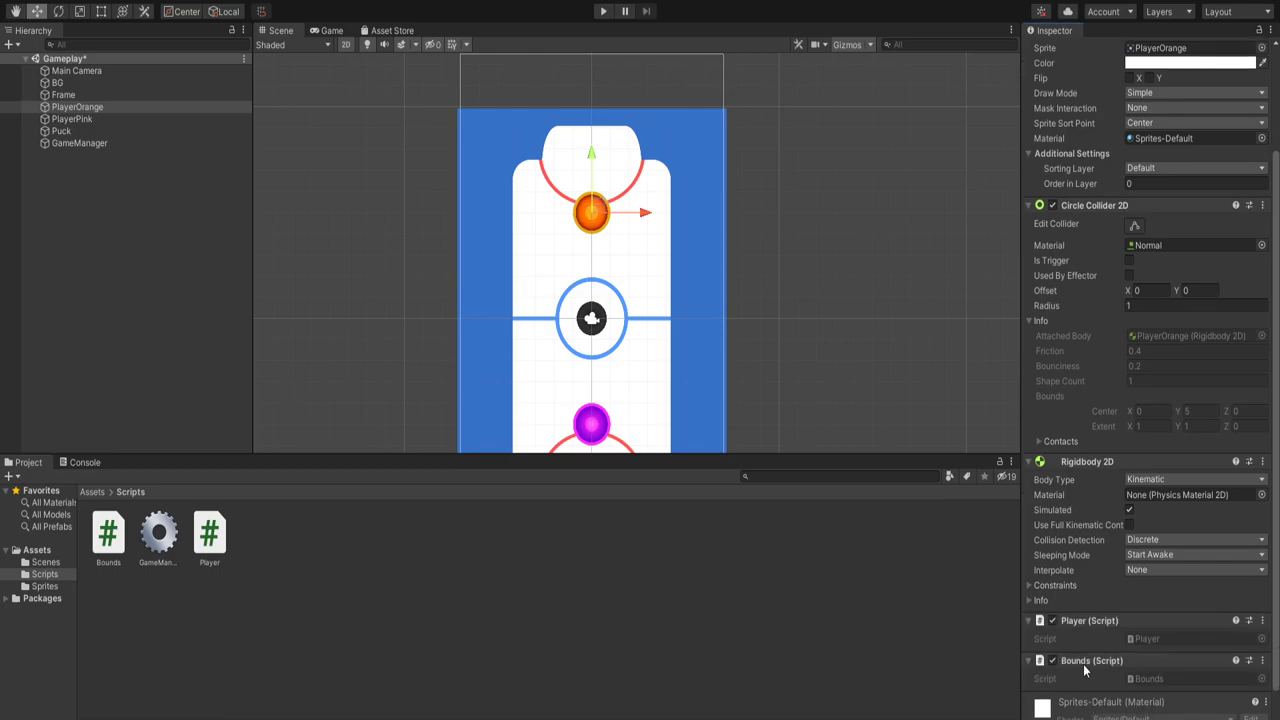
key(ctrl+s)
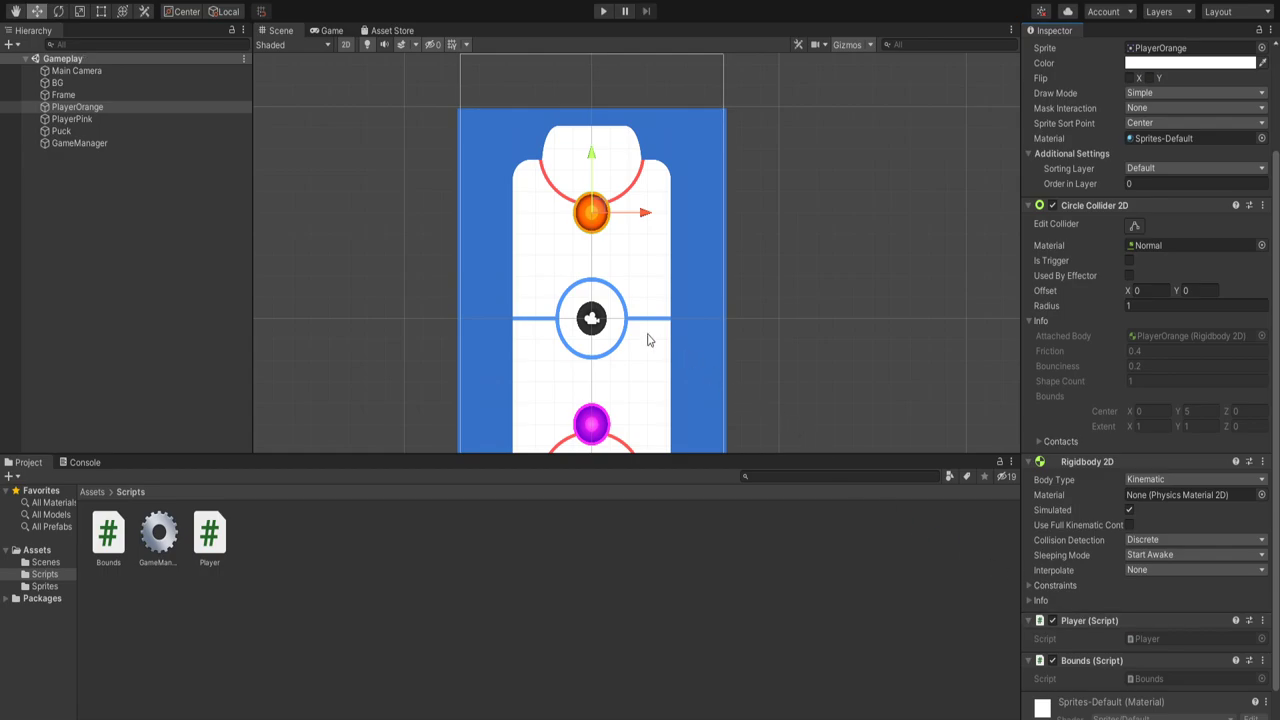
click(148, 121)
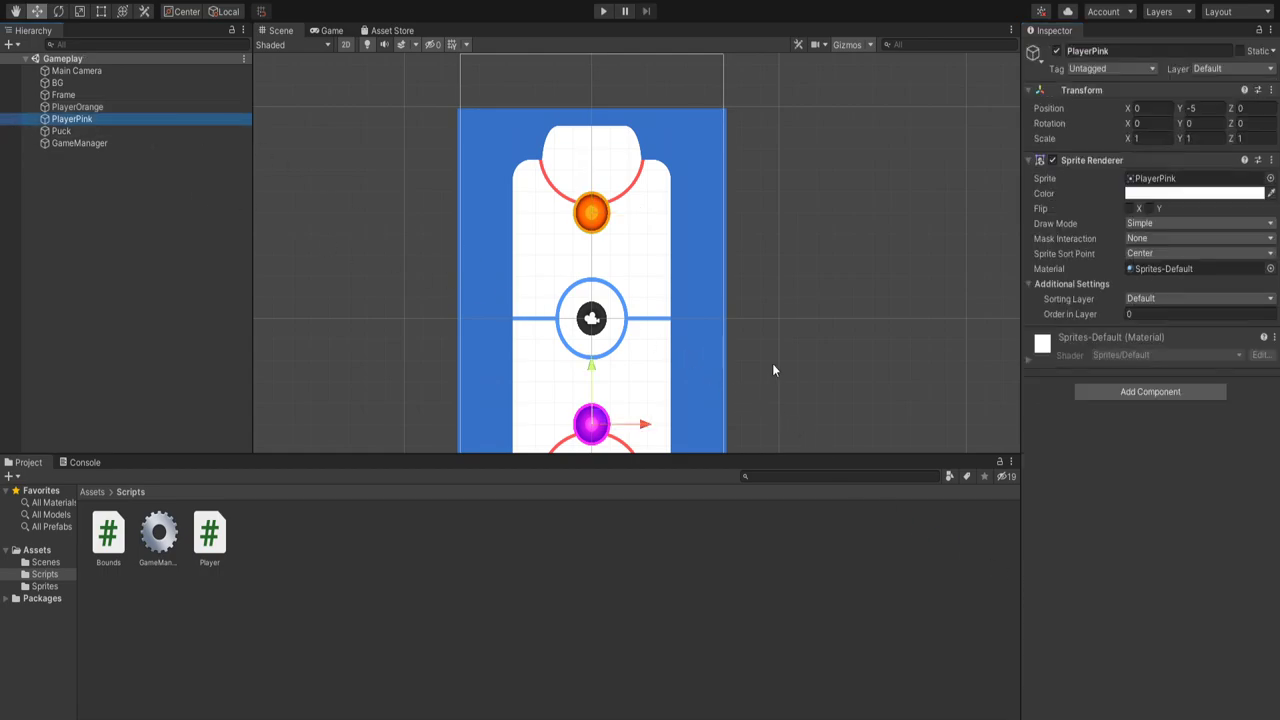
Step: Give PlayerPink a Circle Collider 2D and a Kinematic Rigidbody 2D
click(160, 107)
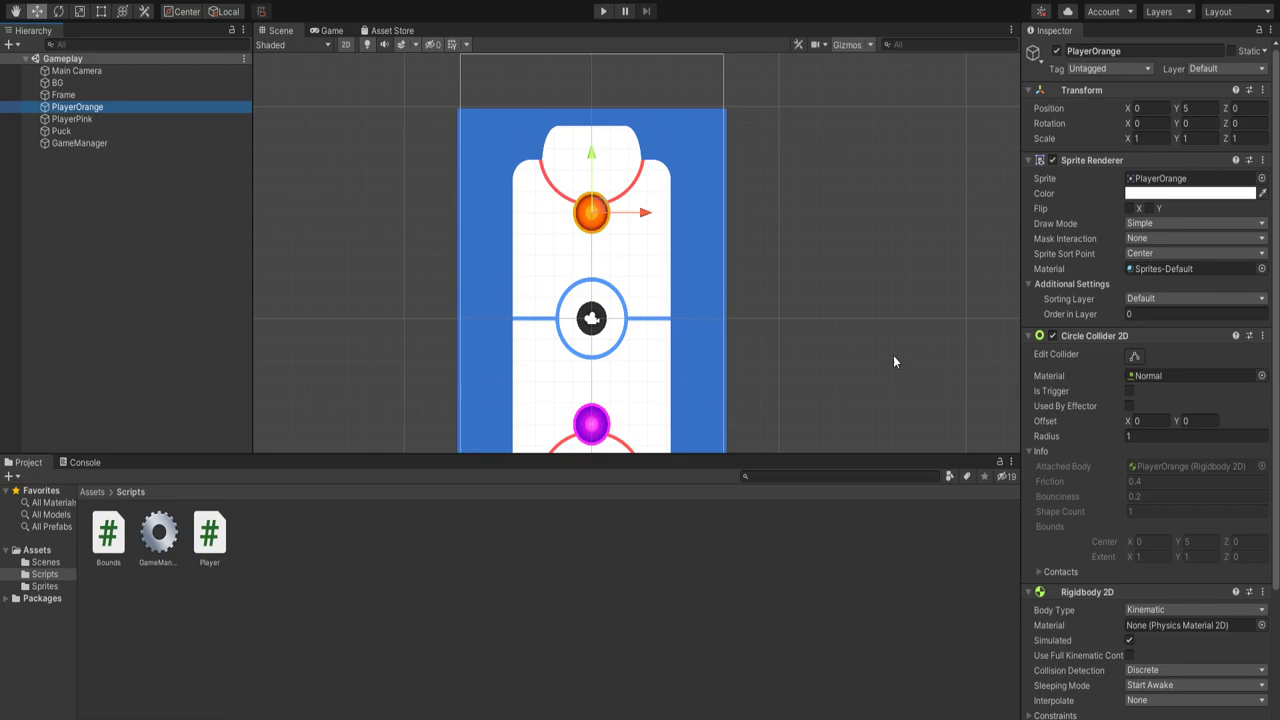
click(174, 119)
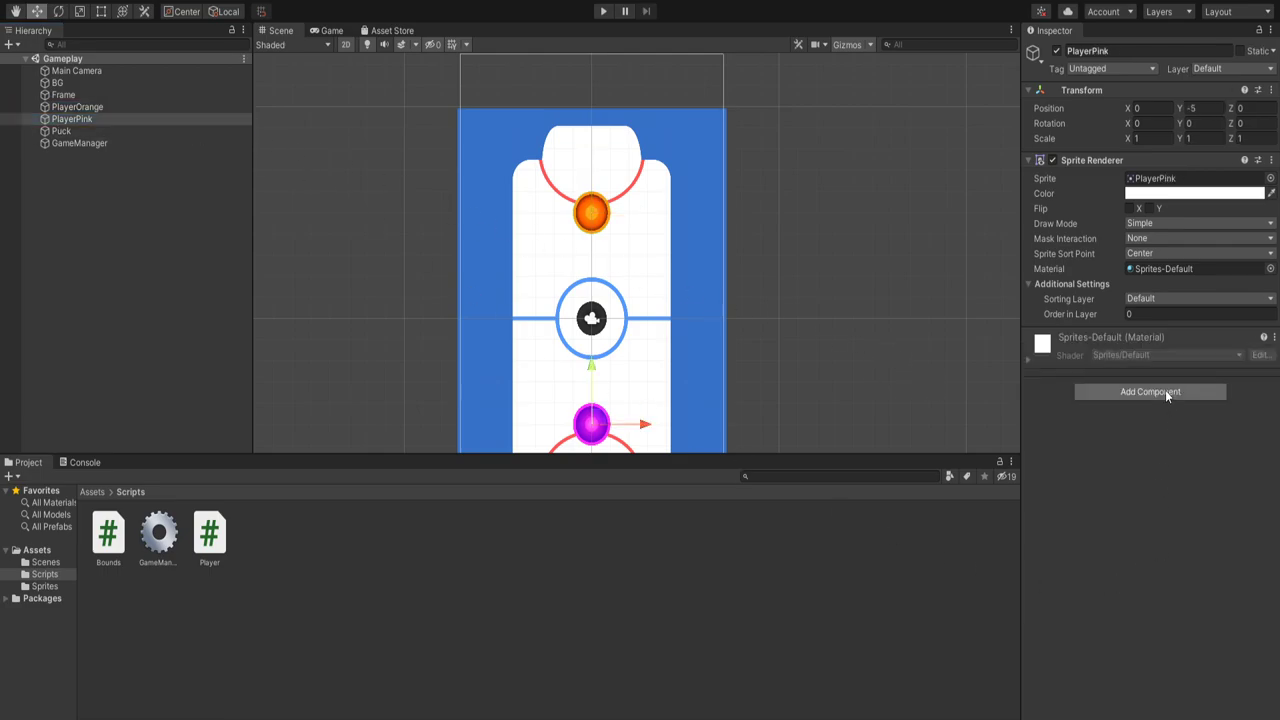
click(1140, 543)
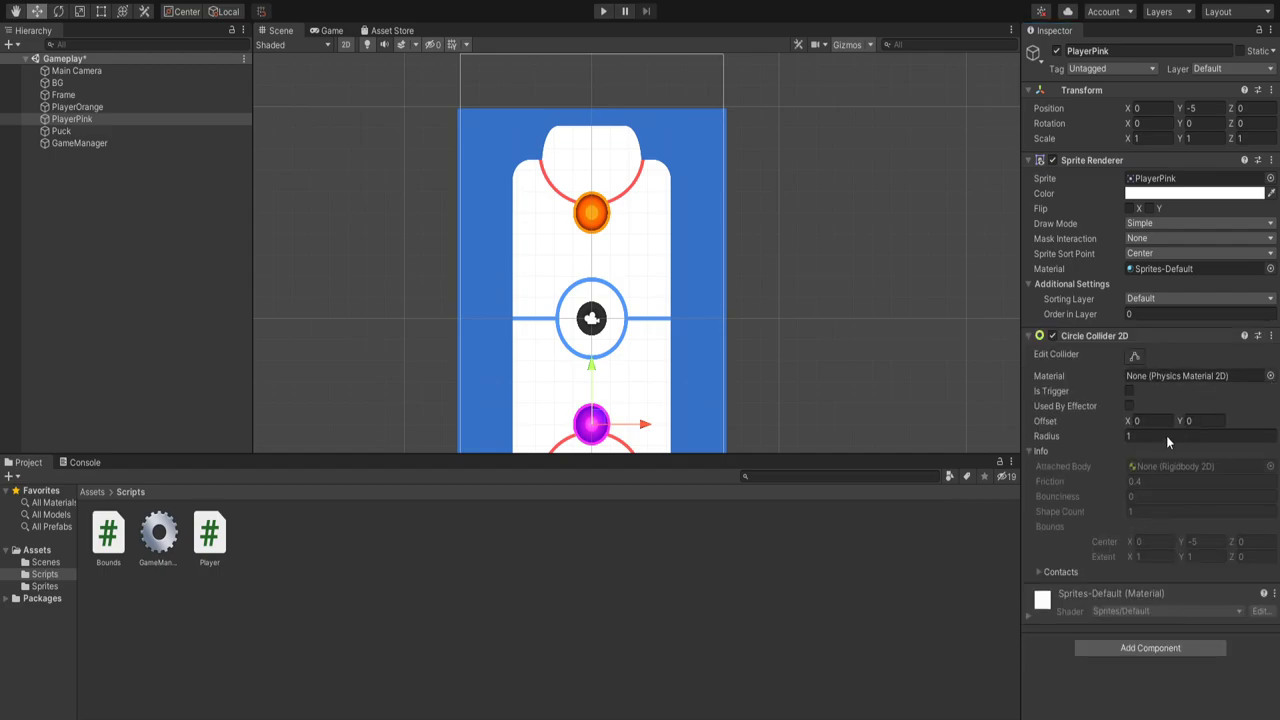
click(1121, 652)
key(Return)
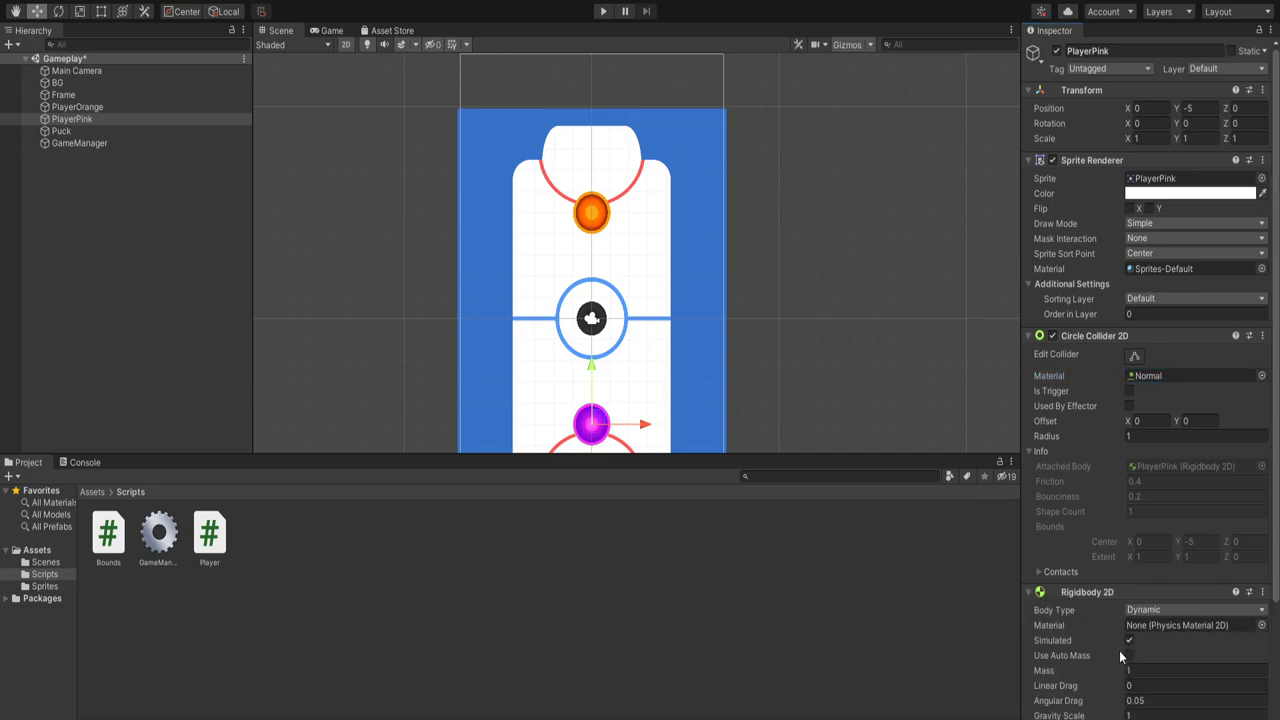
click(1195, 609)
click(1142, 637)
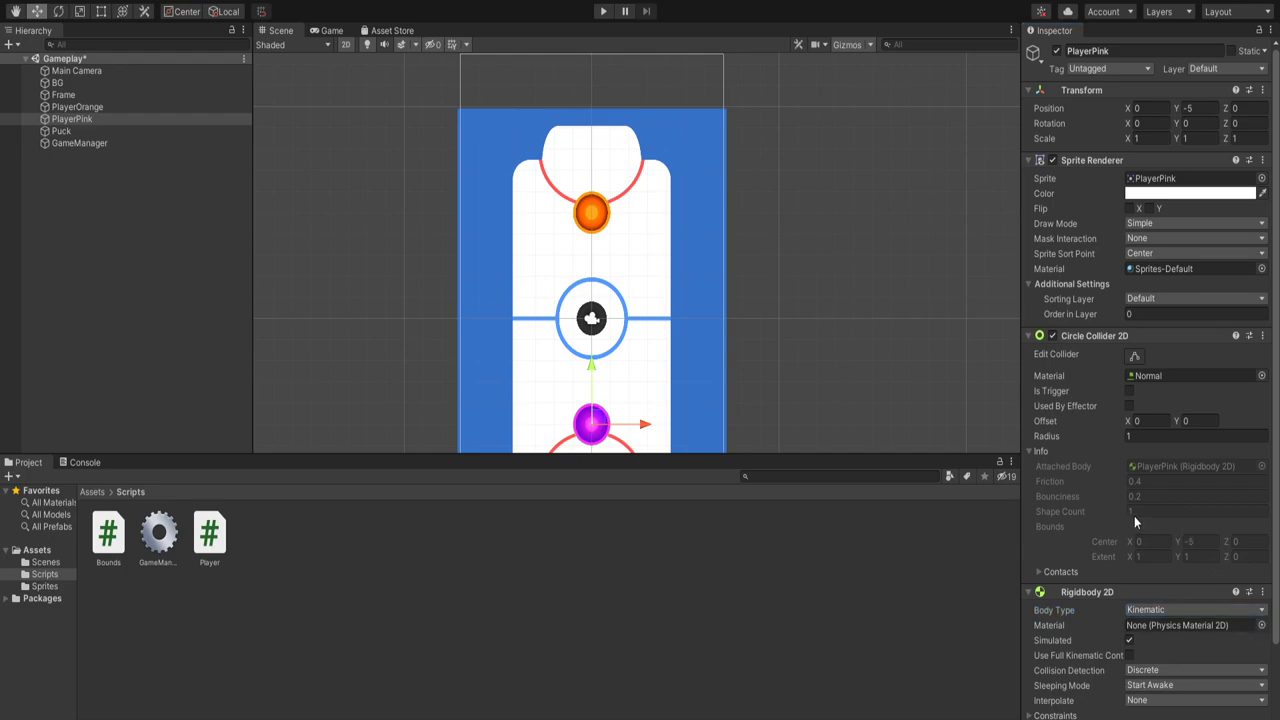
Step: Give PlayerPink the Normal material plus Player and Bounds scripts, matching PlayerOrange, and save
click(100, 106)
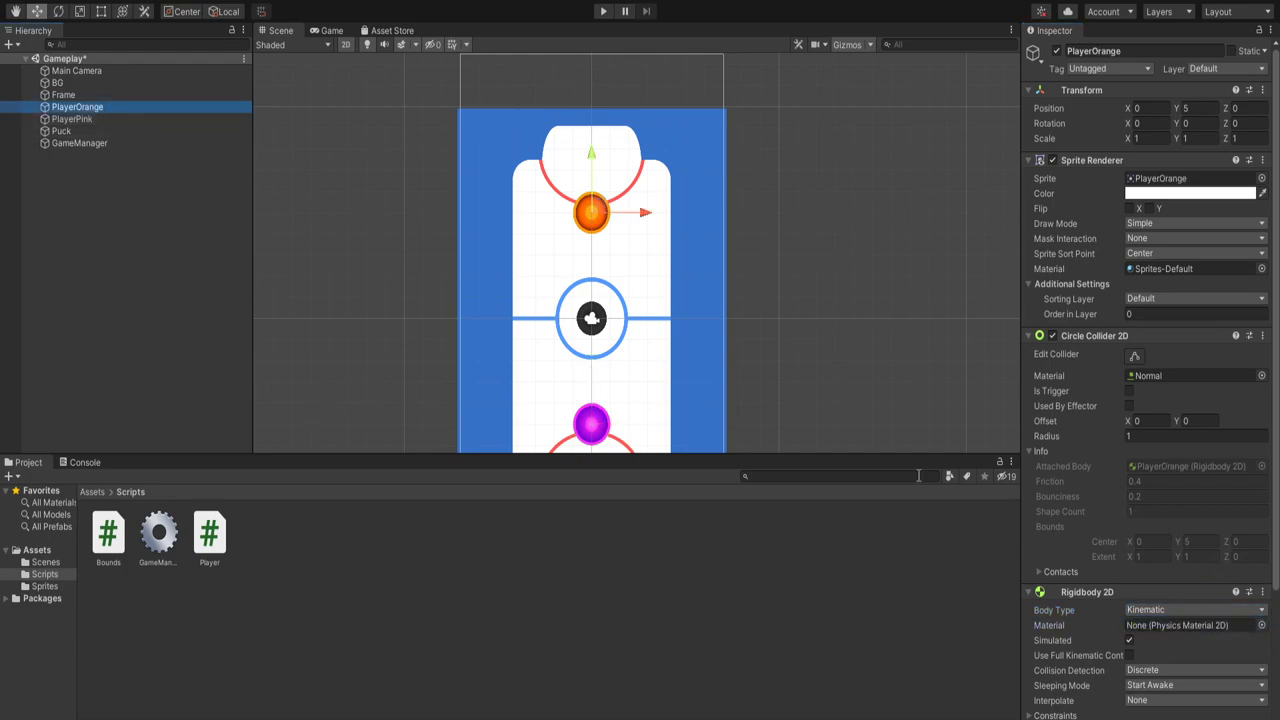
click(1195, 624)
click(62, 119)
scroll(1145, 620, down, 2)
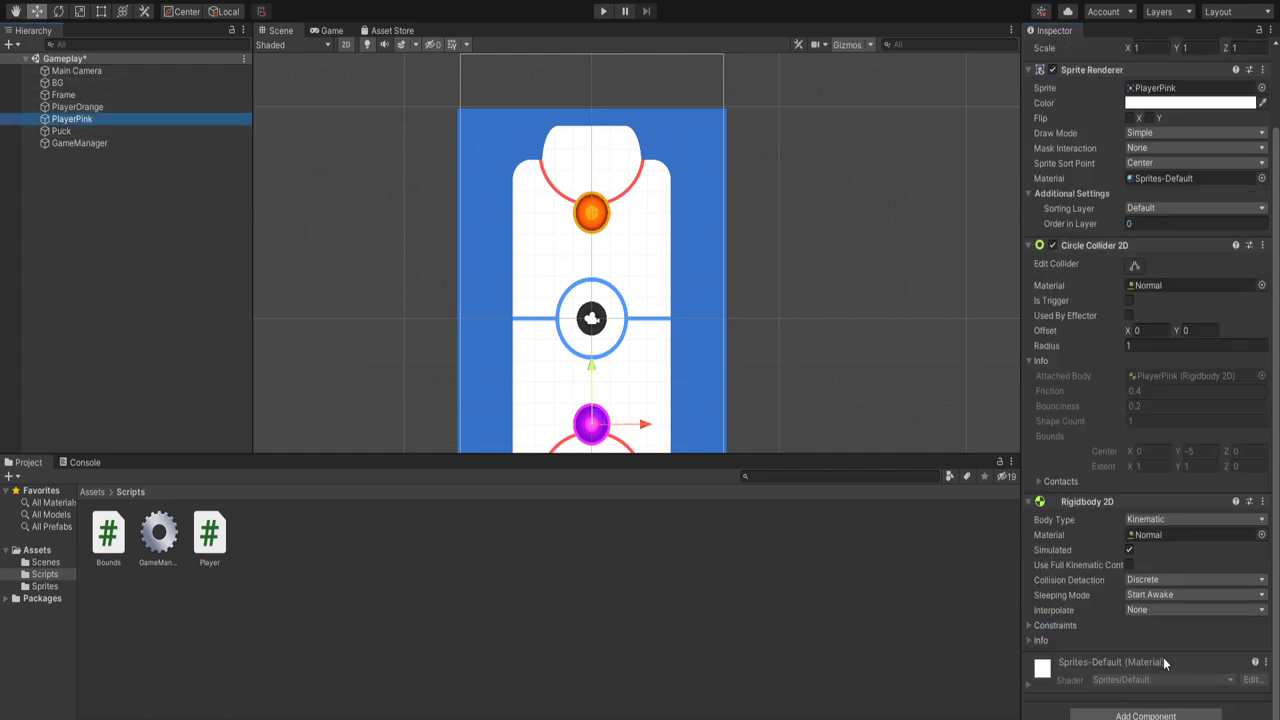
click(1145, 715)
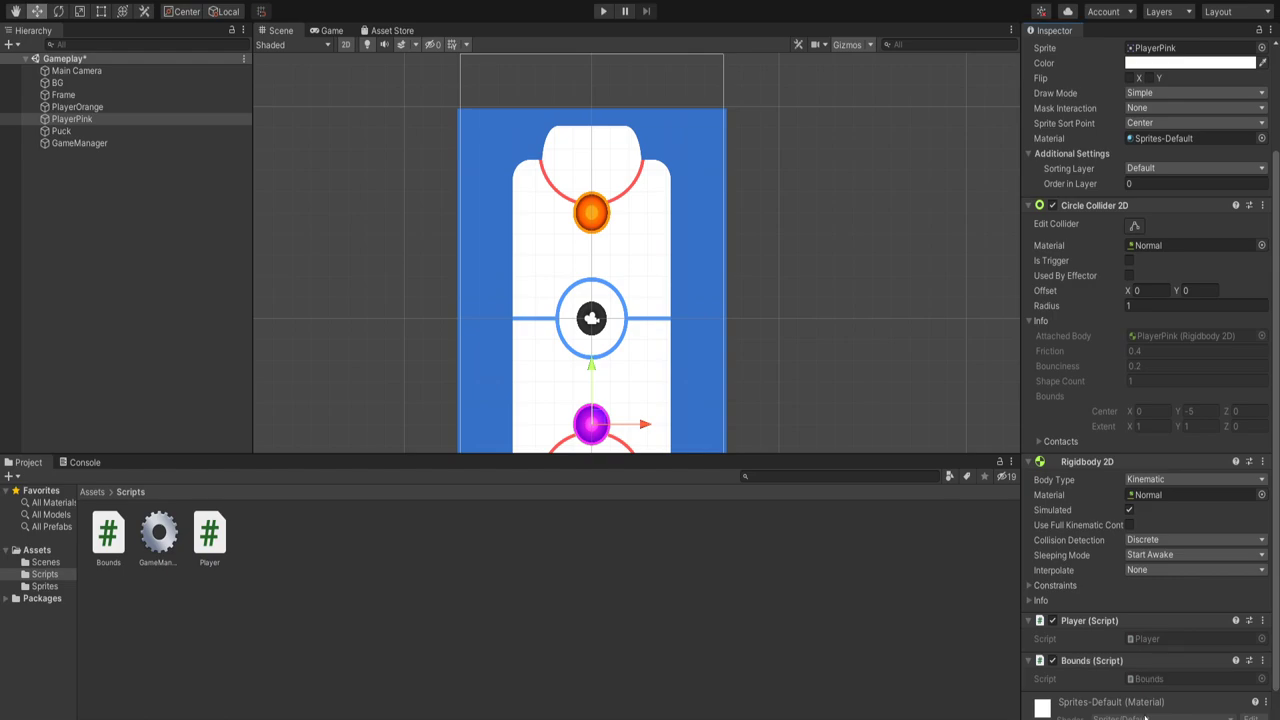
key(ctrl+s)
scroll(591, 355, down, 3)
scroll(591, 355, up, 1)
scroll(580, 255, up, 1)
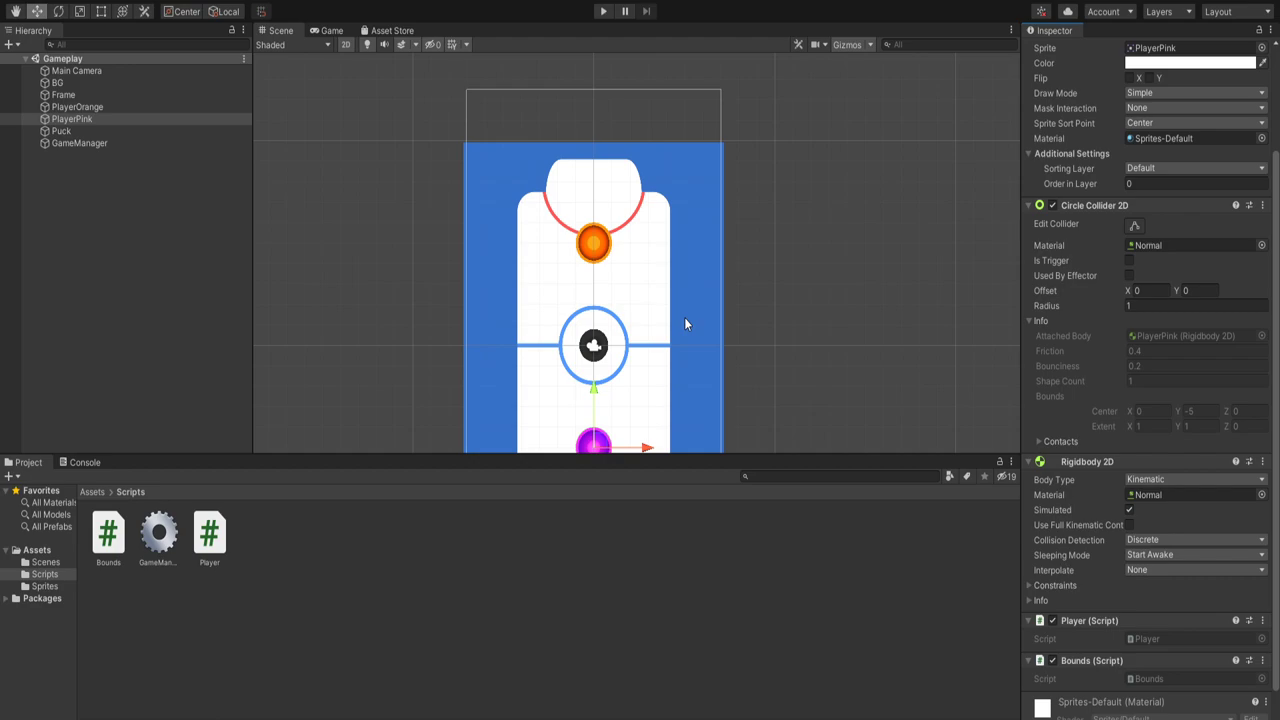
Step: Create a new C# script named Puck in the Scripts folder
click(95, 131)
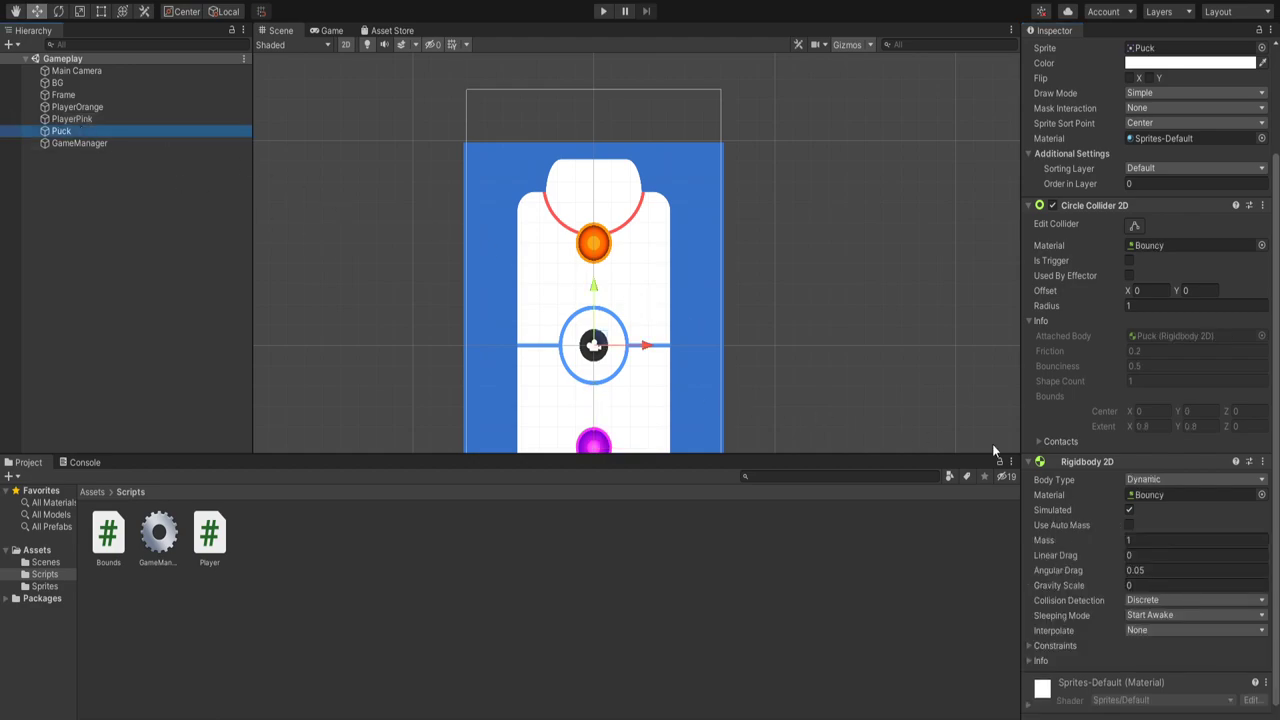
scroll(1122, 552, down, 1)
click(406, 553)
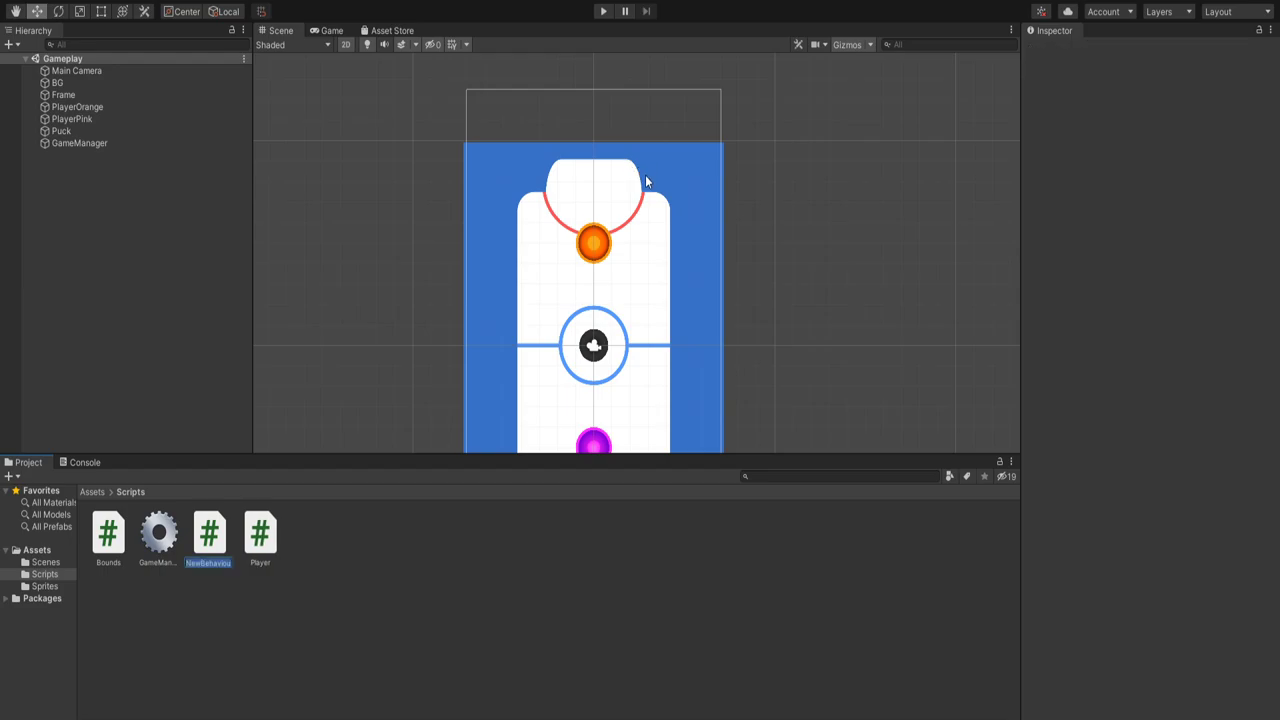
text(Puck)
key(Return)
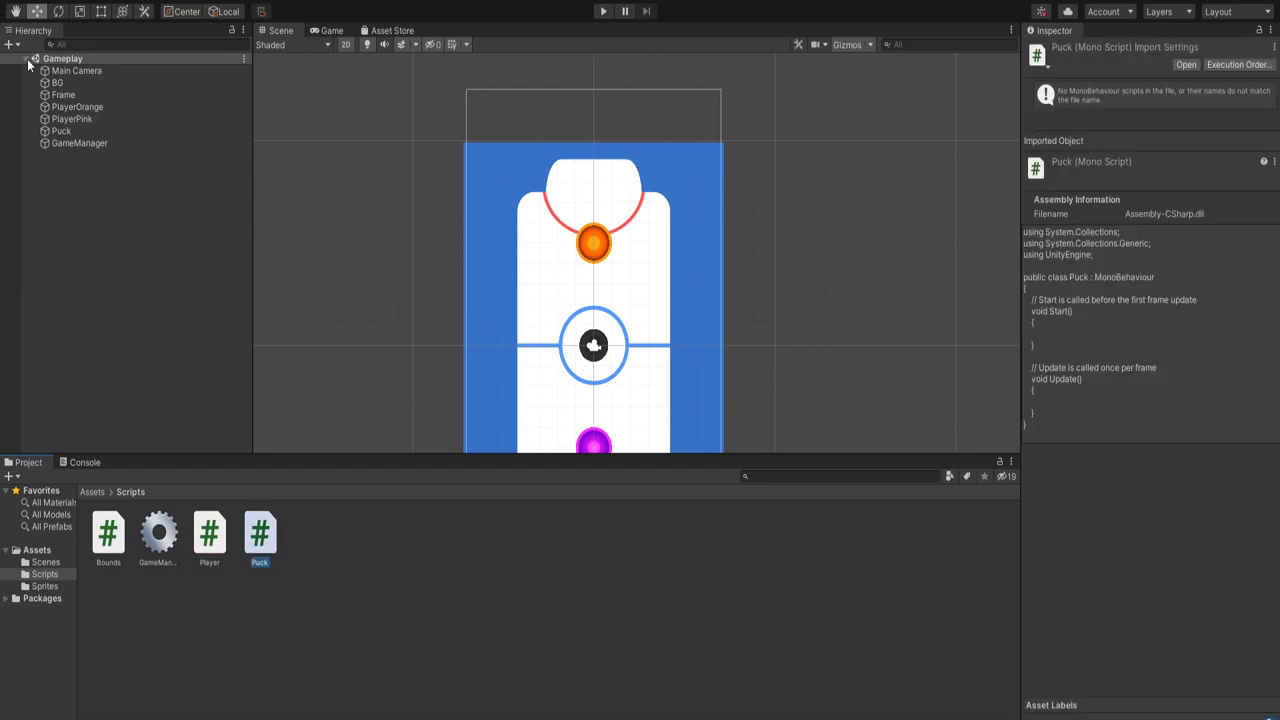
Step: Attach the Puck script to the Puck object and preview the board in the Game view
click(66, 130)
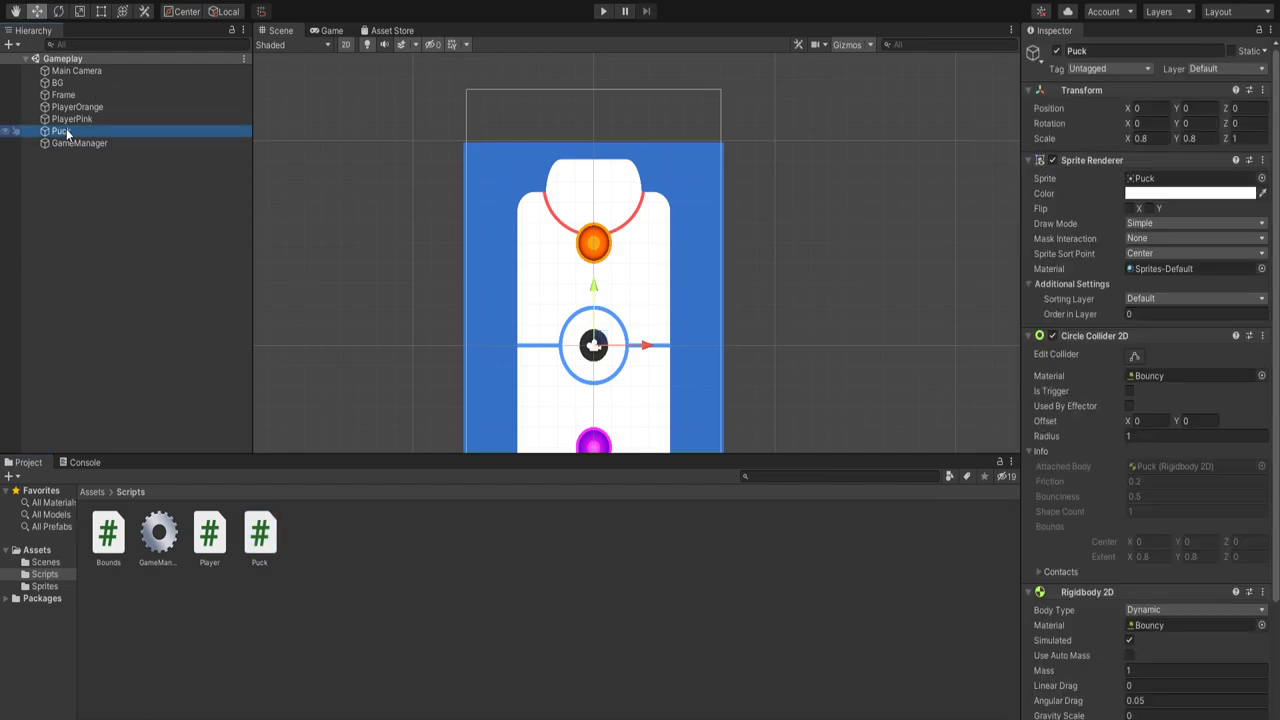
scroll(1160, 450, down, 3)
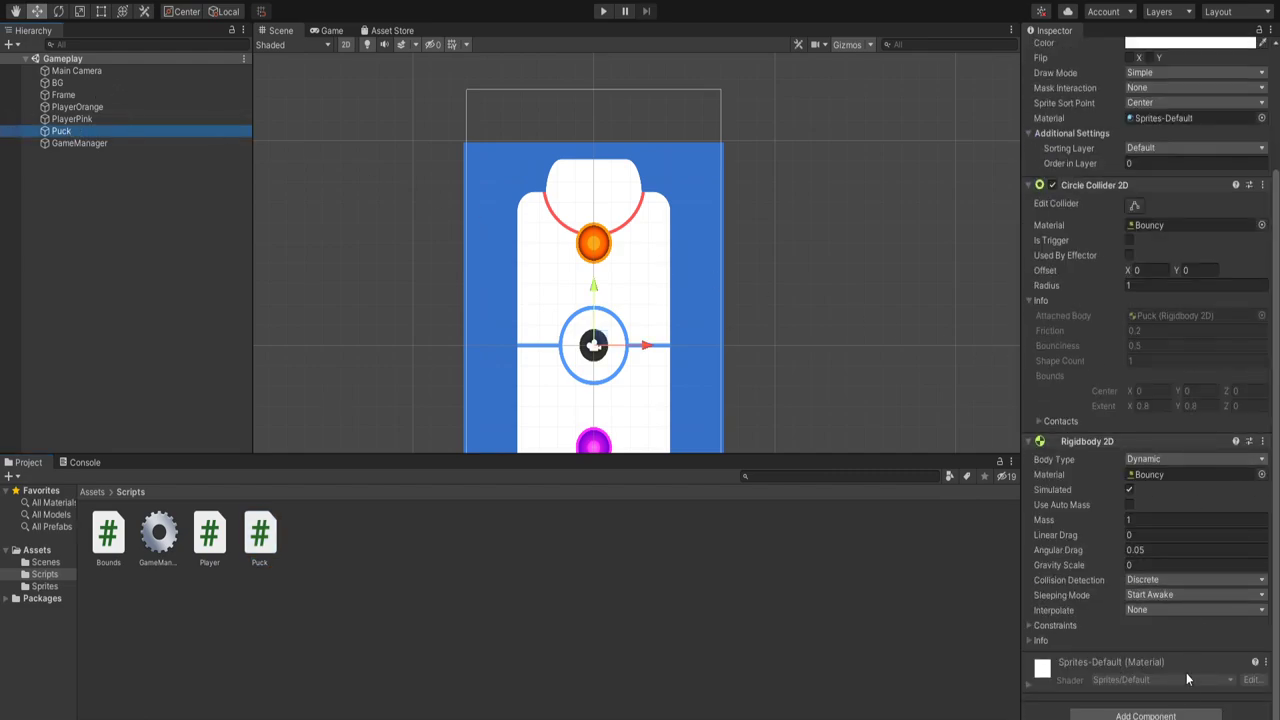
click(1175, 716)
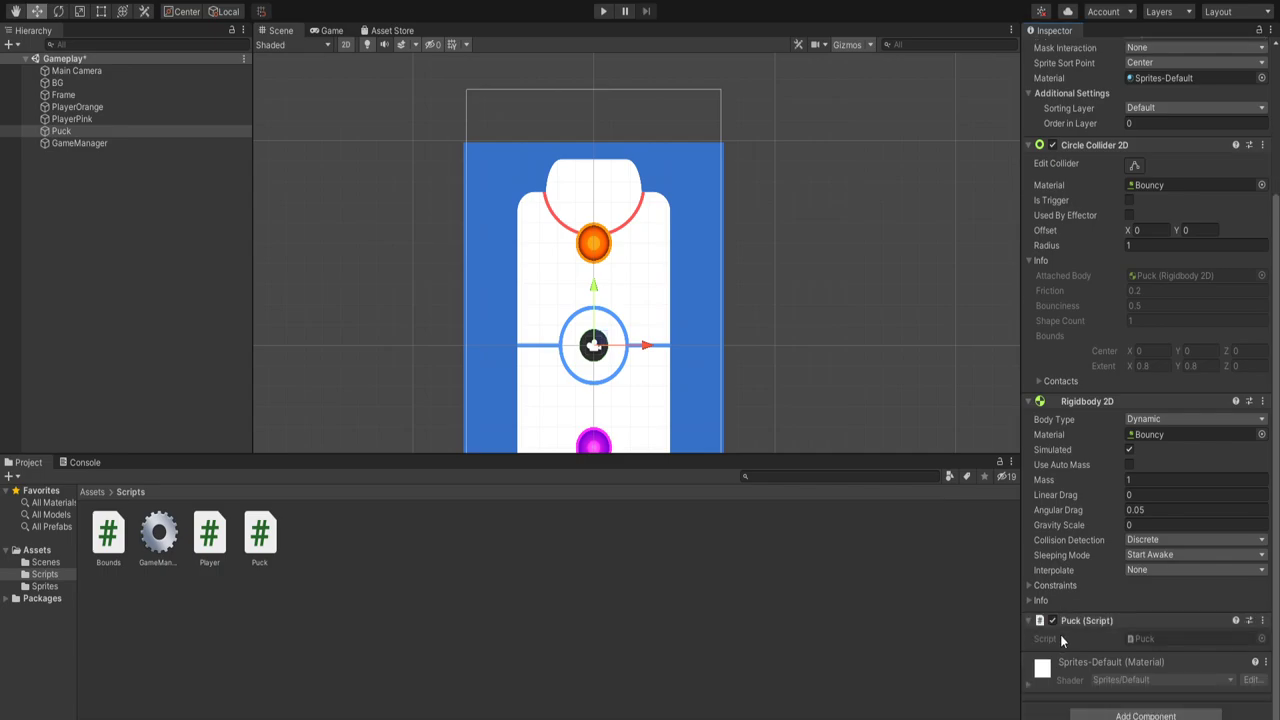
click(332, 30)
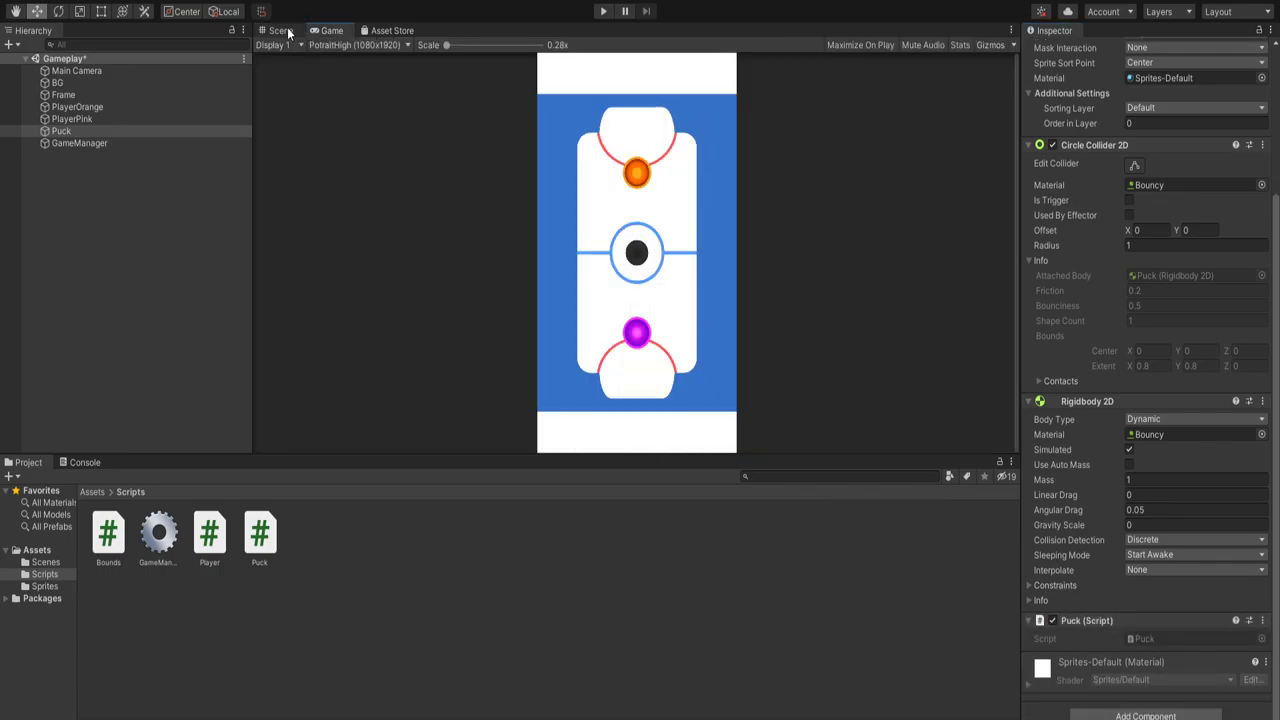
click(281, 30)
scroll(601, 197, up, 2)
scroll(601, 197, up, 2)
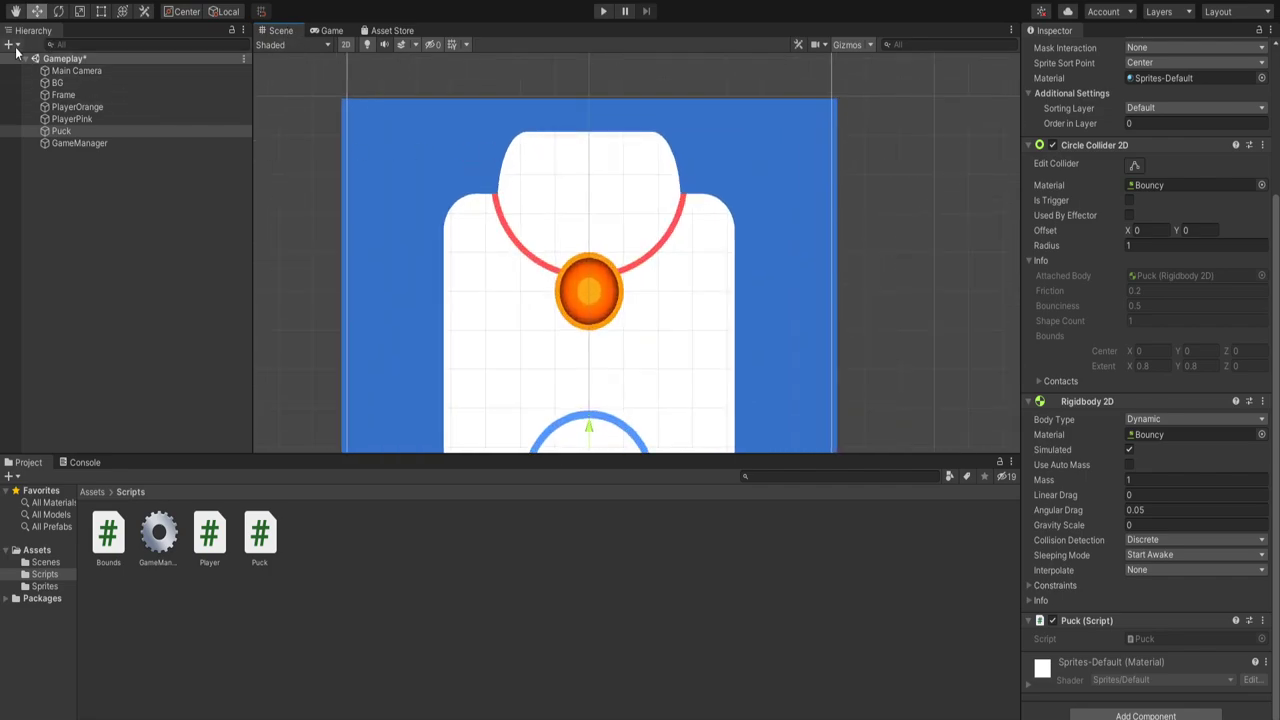
Step: Create an empty PlayerGoal object, reset its position, and place it at Y 8.5
key(ctrl+shift+n)
text(P)
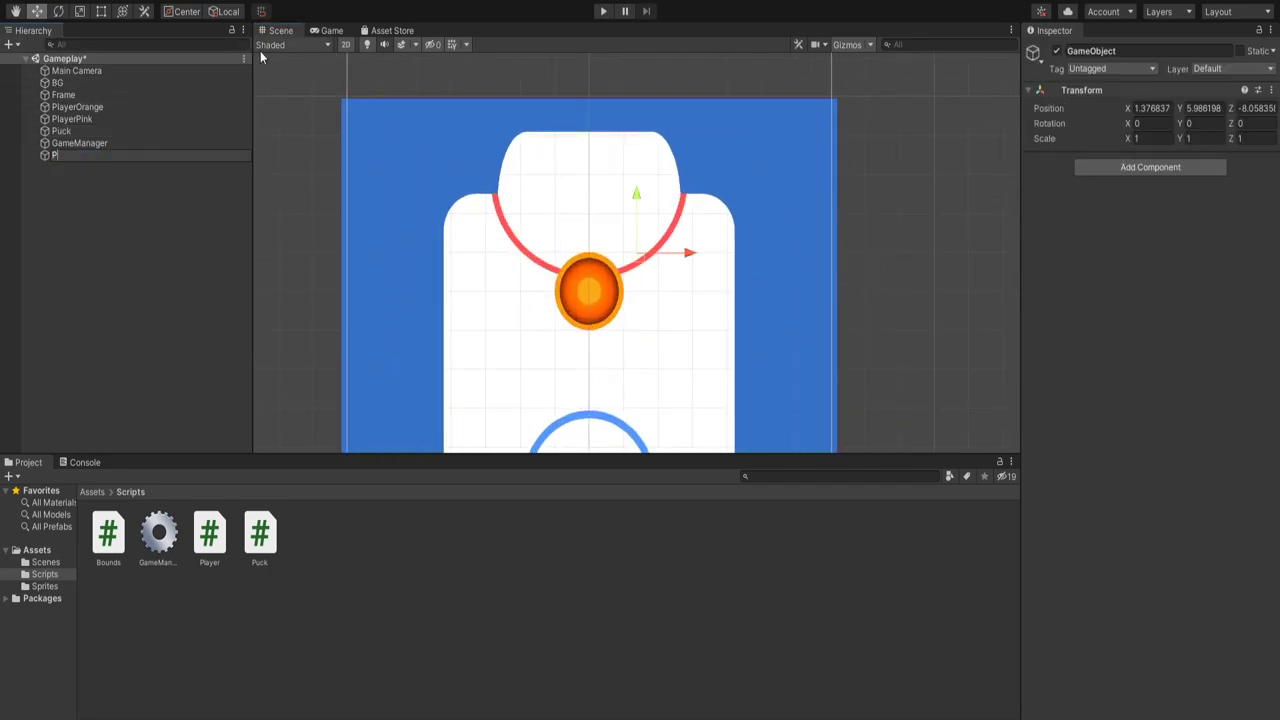
text(layerGoal)
key(Return)
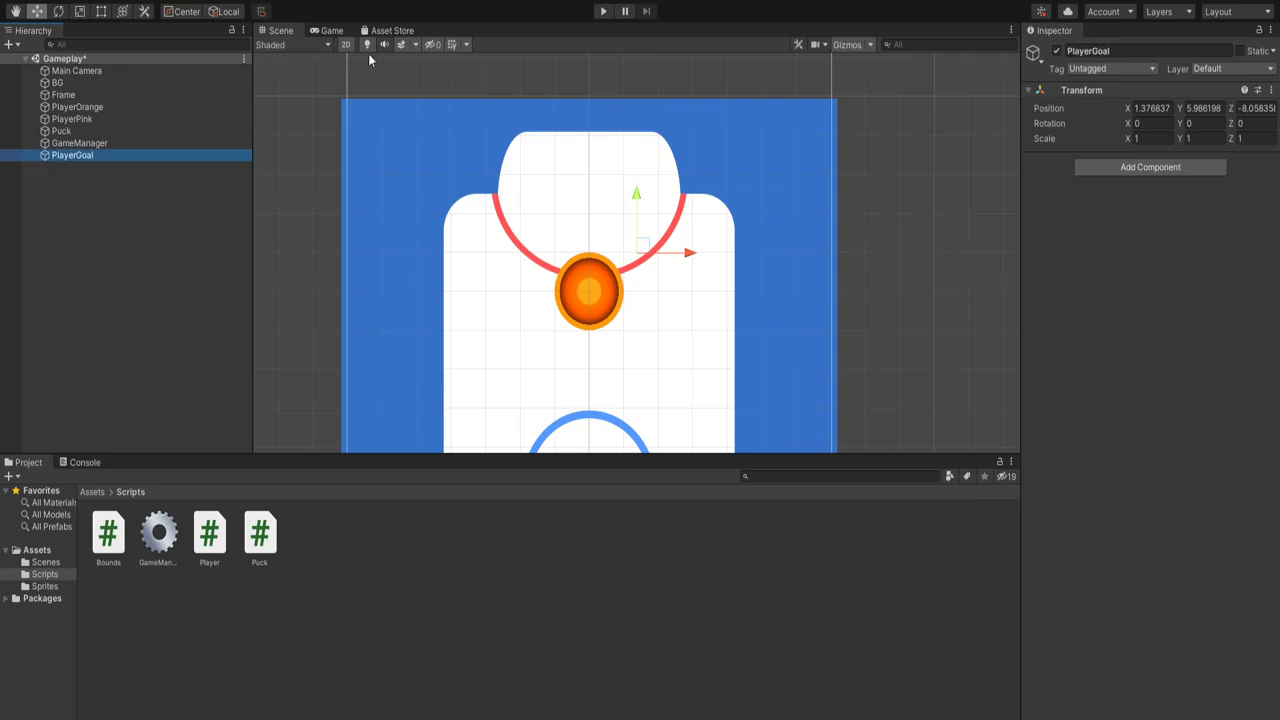
click(1166, 108)
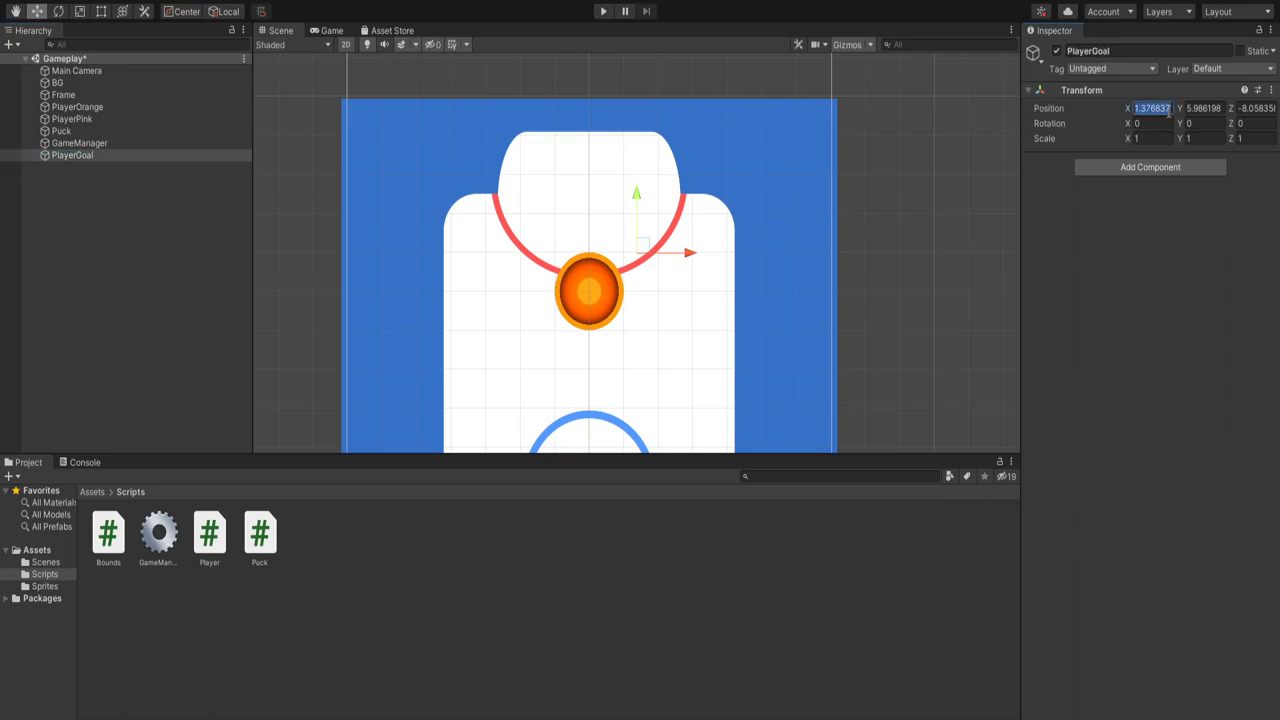
click(1271, 90)
click(1256, 108)
click(1201, 108)
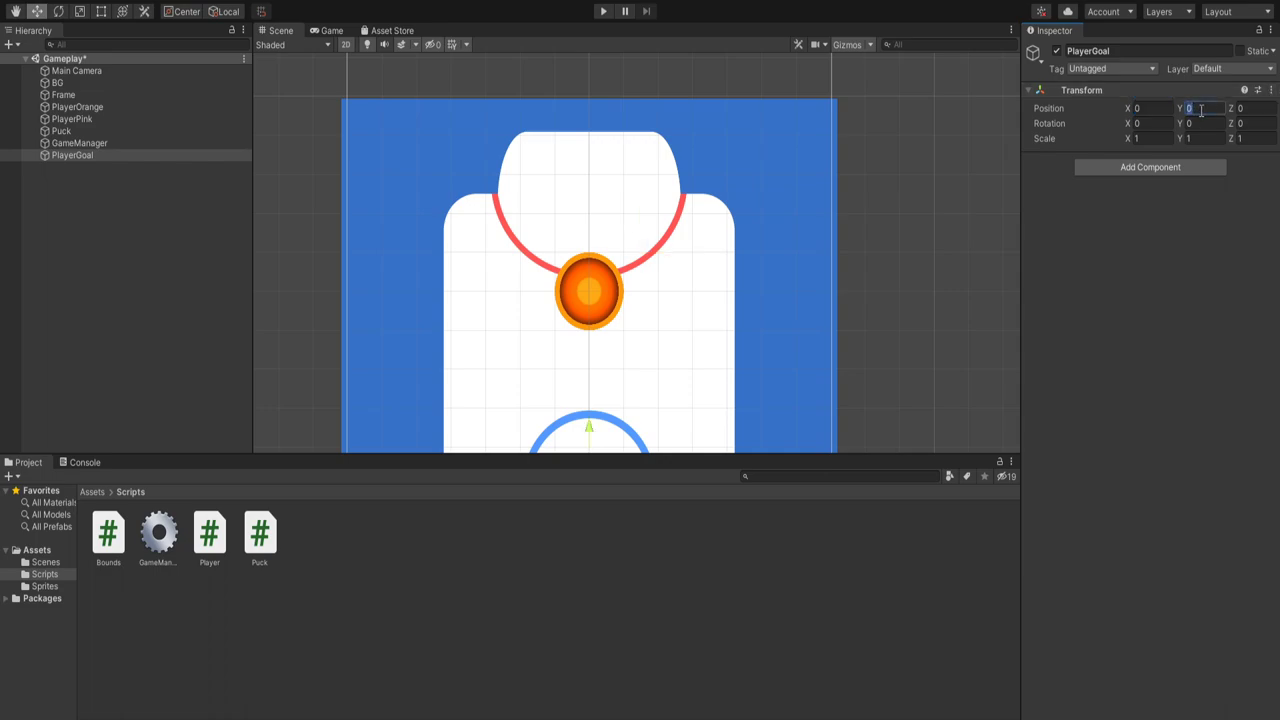
text(8.5)
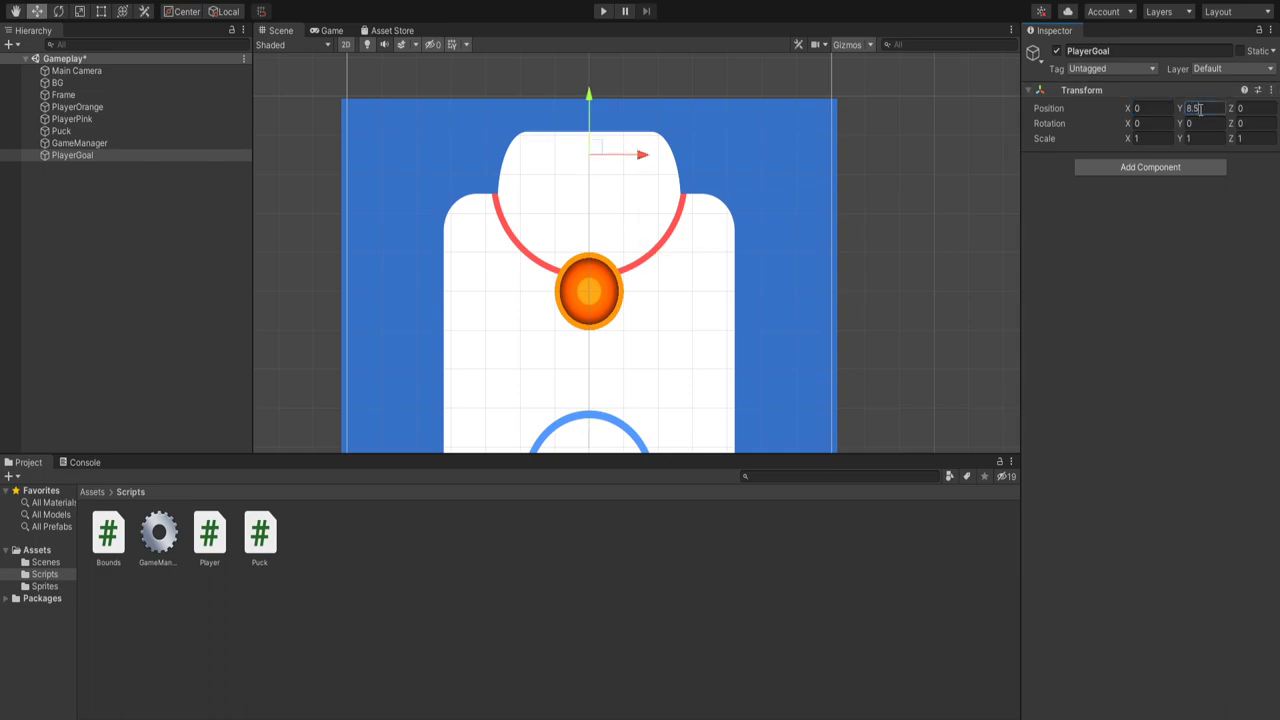
click(1125, 178)
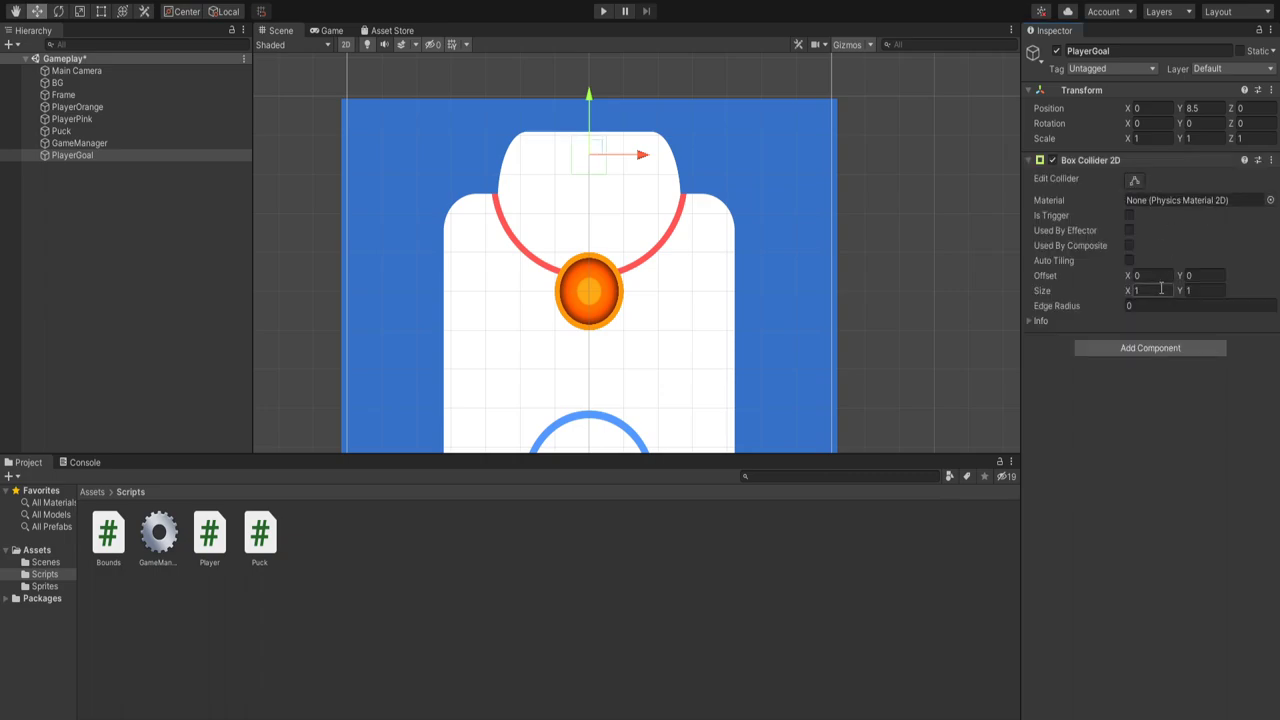
Step: Give PlayerGoal a Box Collider 2D sized 5 by 1.5
click(1162, 290)
text(5)
key(Tab)
text(1.5)
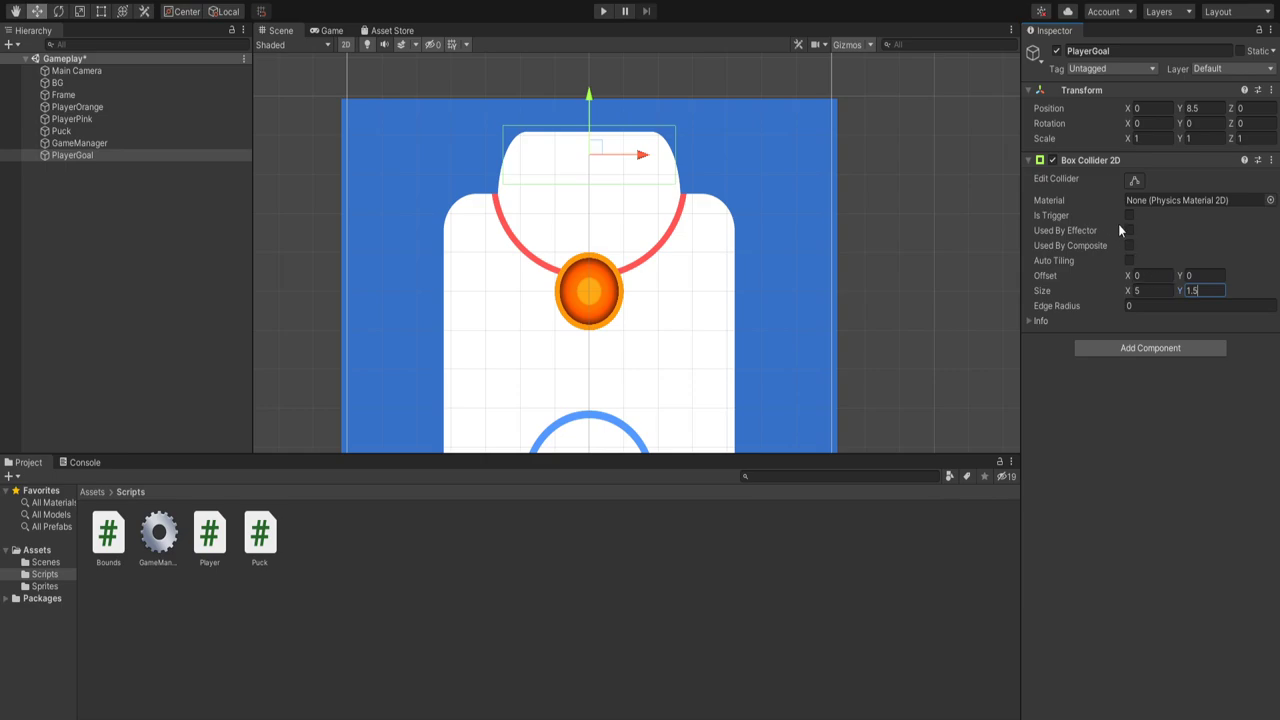
key(Return)
Step: Add the PlayerGoal and AIGoal tags in the Tag Manager
click(1115, 204)
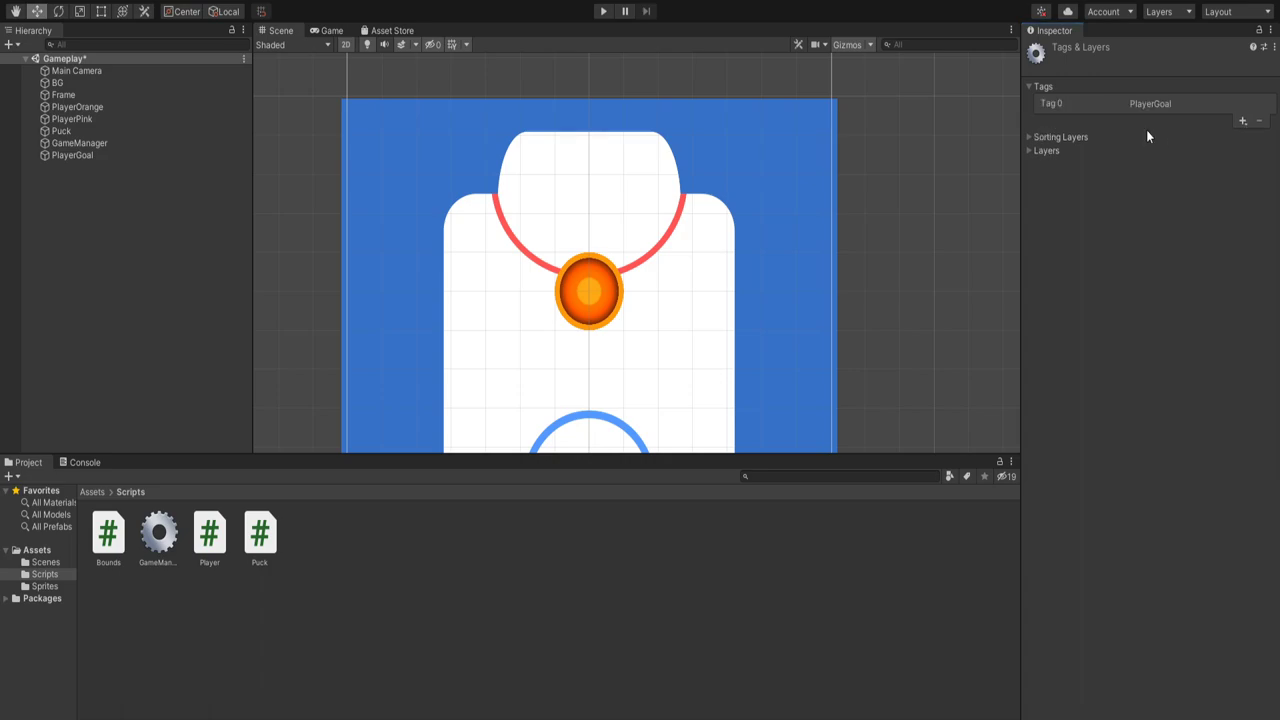
click(1219, 134)
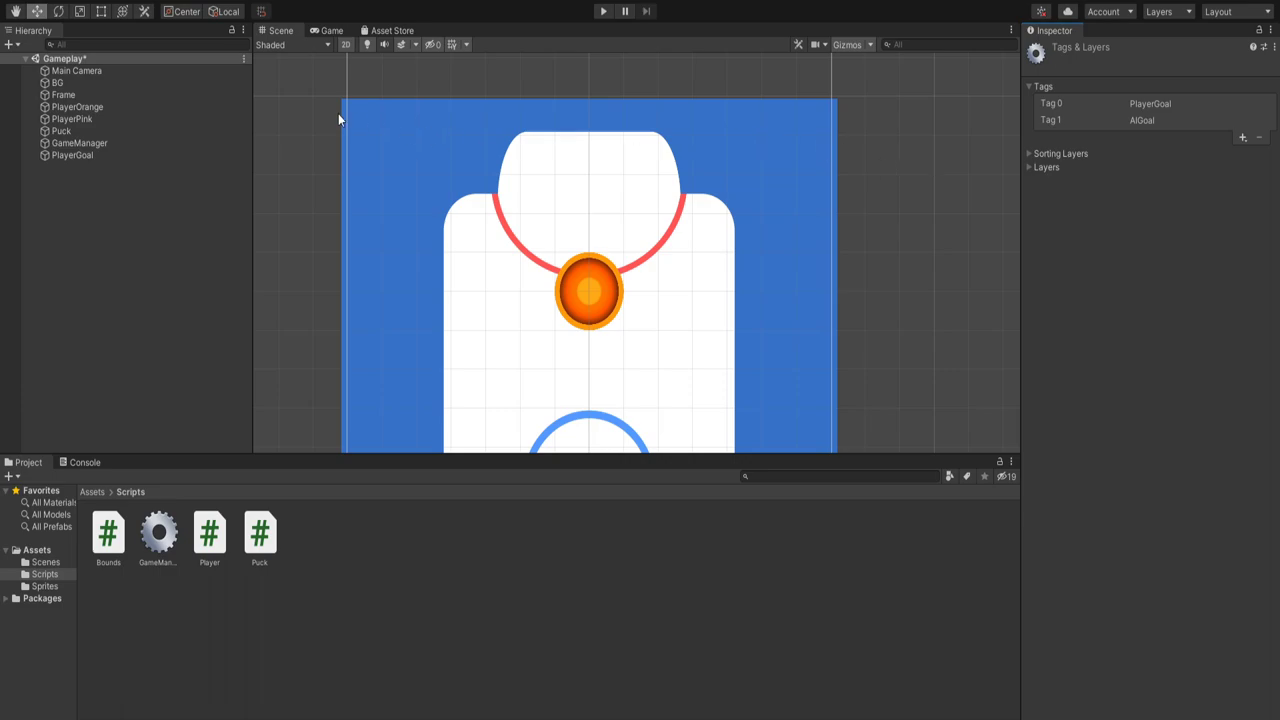
click(110, 143)
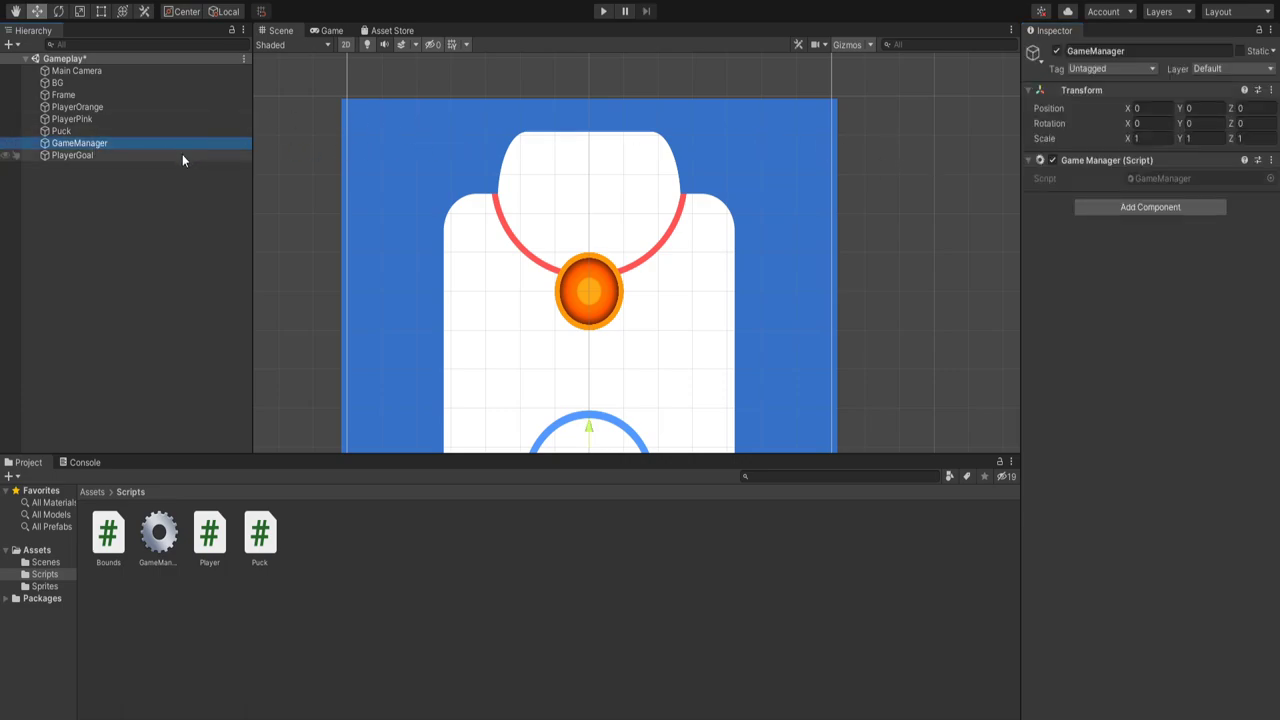
Step: Tag the PlayerGoal object as PlayerGoal and duplicate it
click(120, 155)
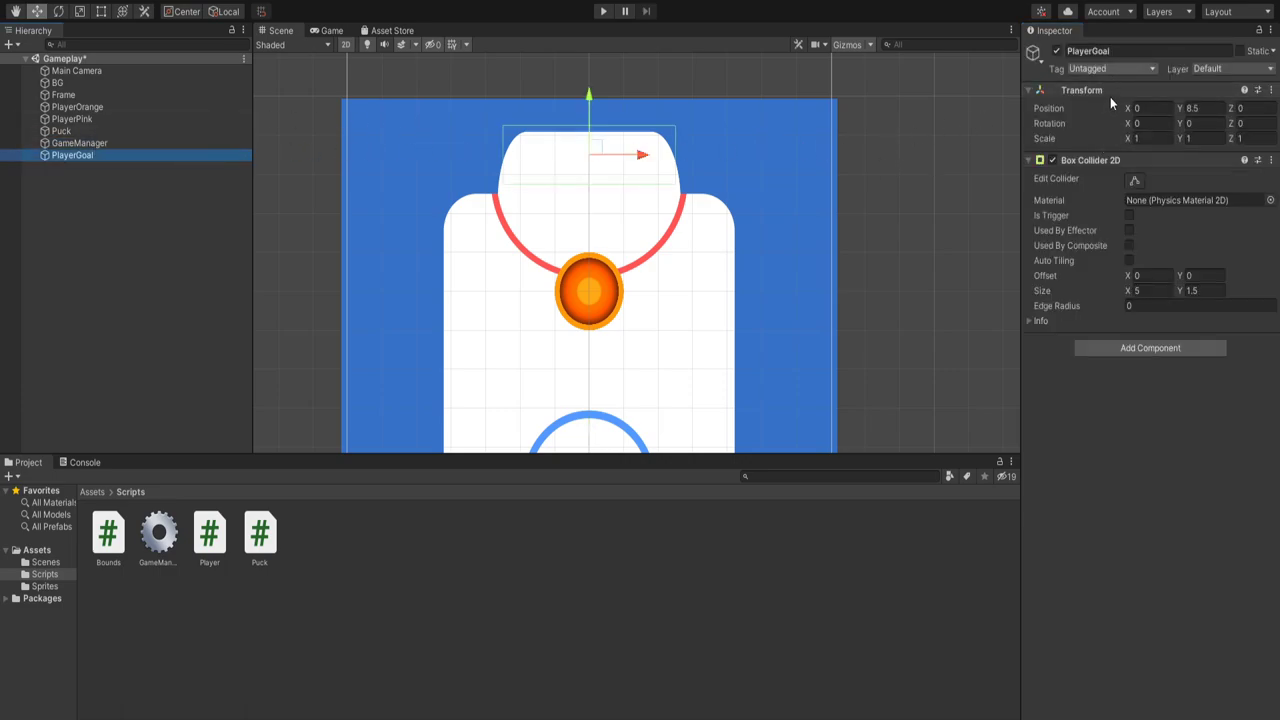
click(1120, 205)
click(176, 156)
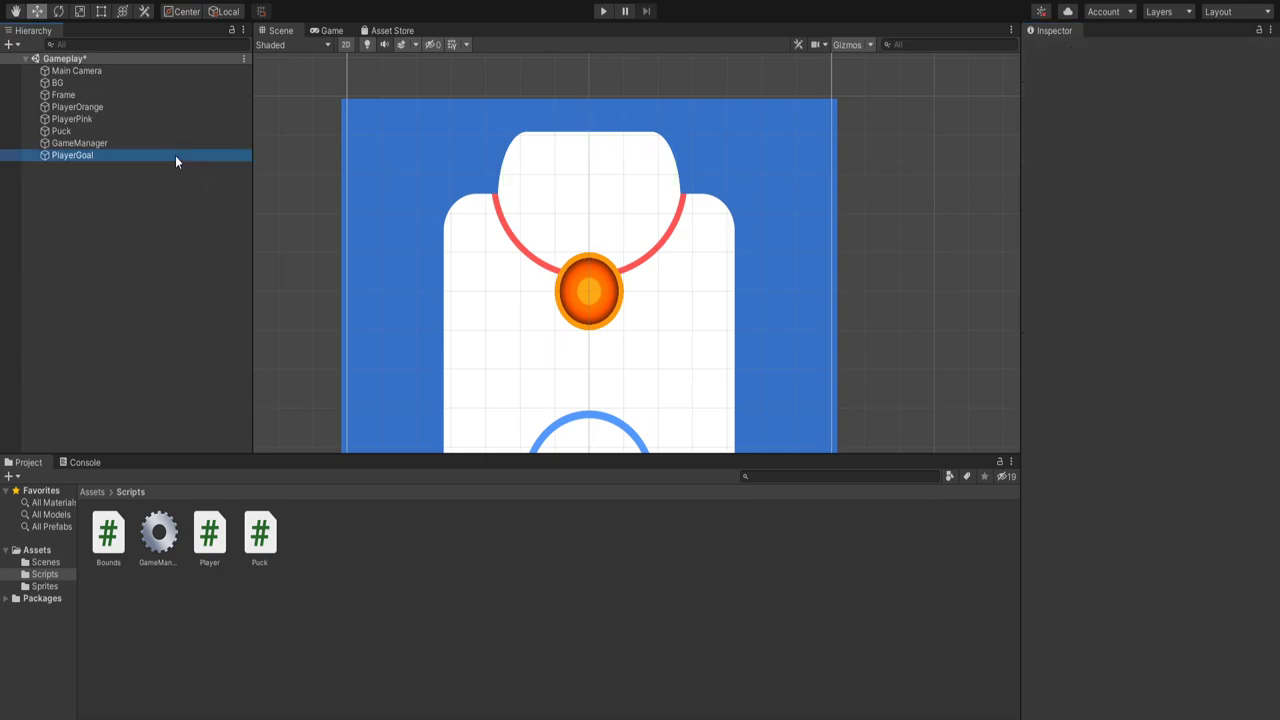
key(ctrl+d)
Step: Move the duplicated goal to Y -8.5 and frame it in the scene
click(1208, 108)
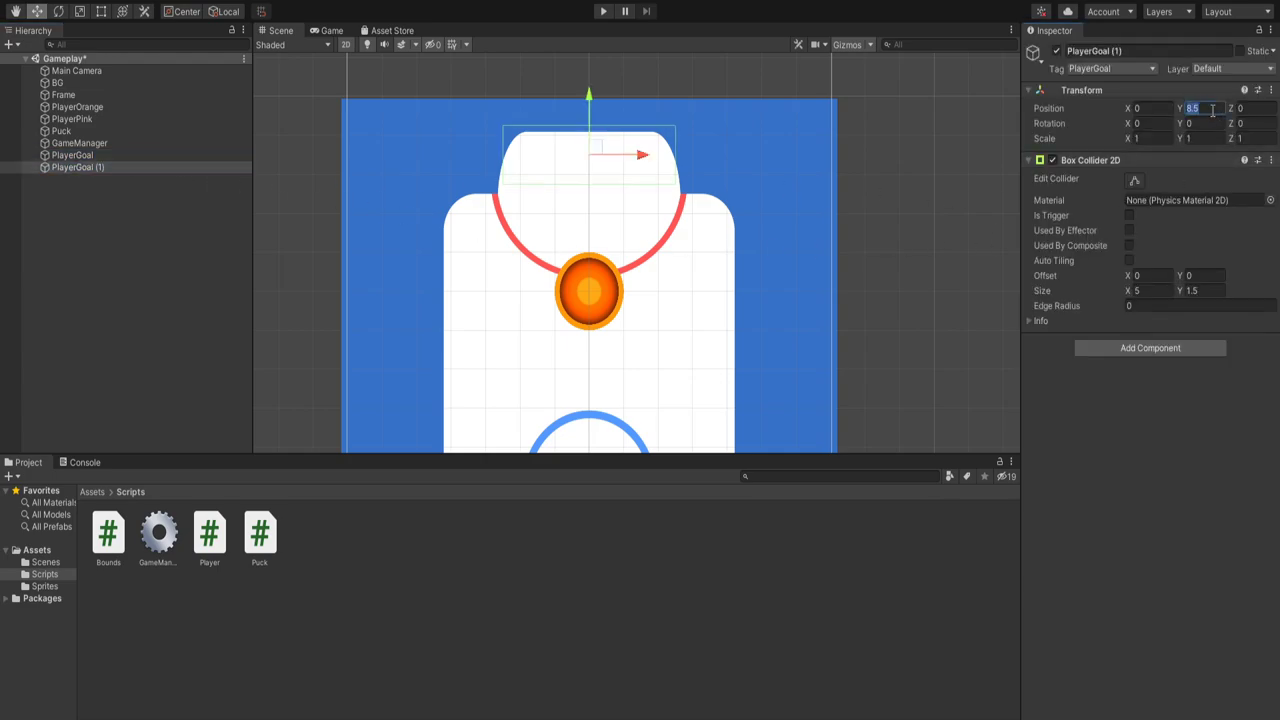
key(Home)
text(-)
key(Return)
key(f)
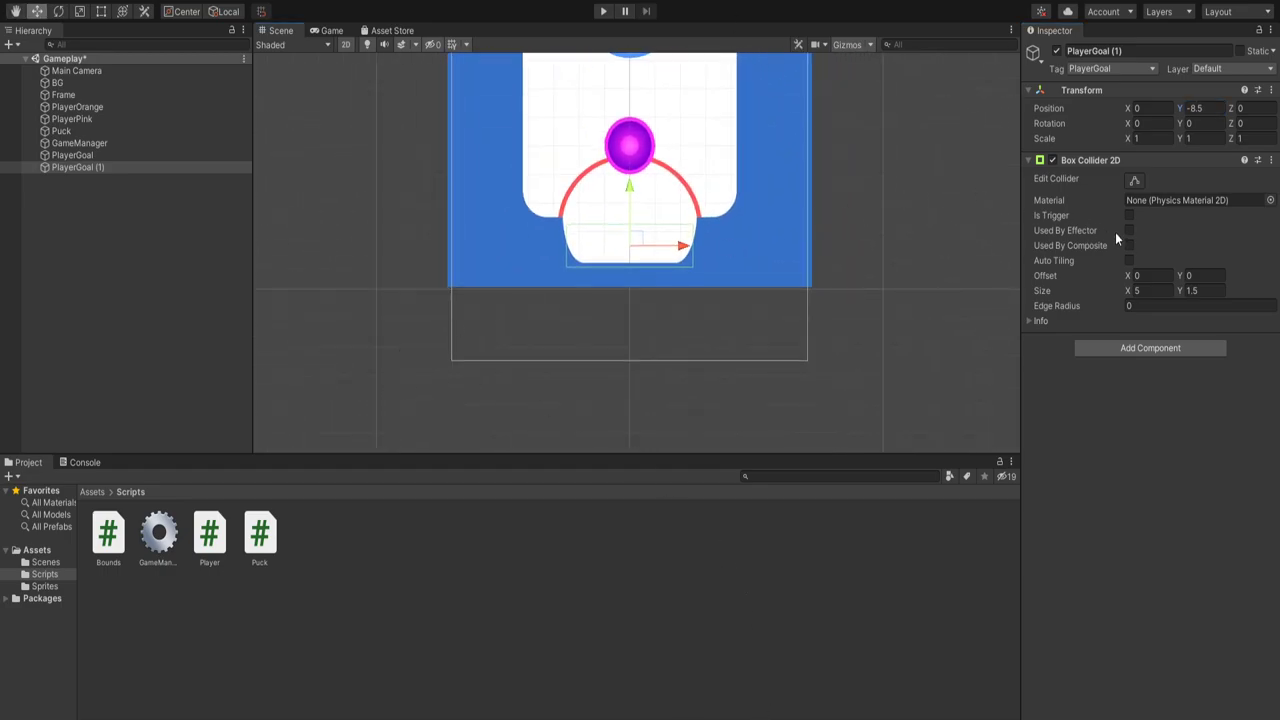
Step: Make the copy a trigger, tag it AIGoal and rename it AIGoal
click(1128, 216)
click(1110, 68)
click(1109, 36)
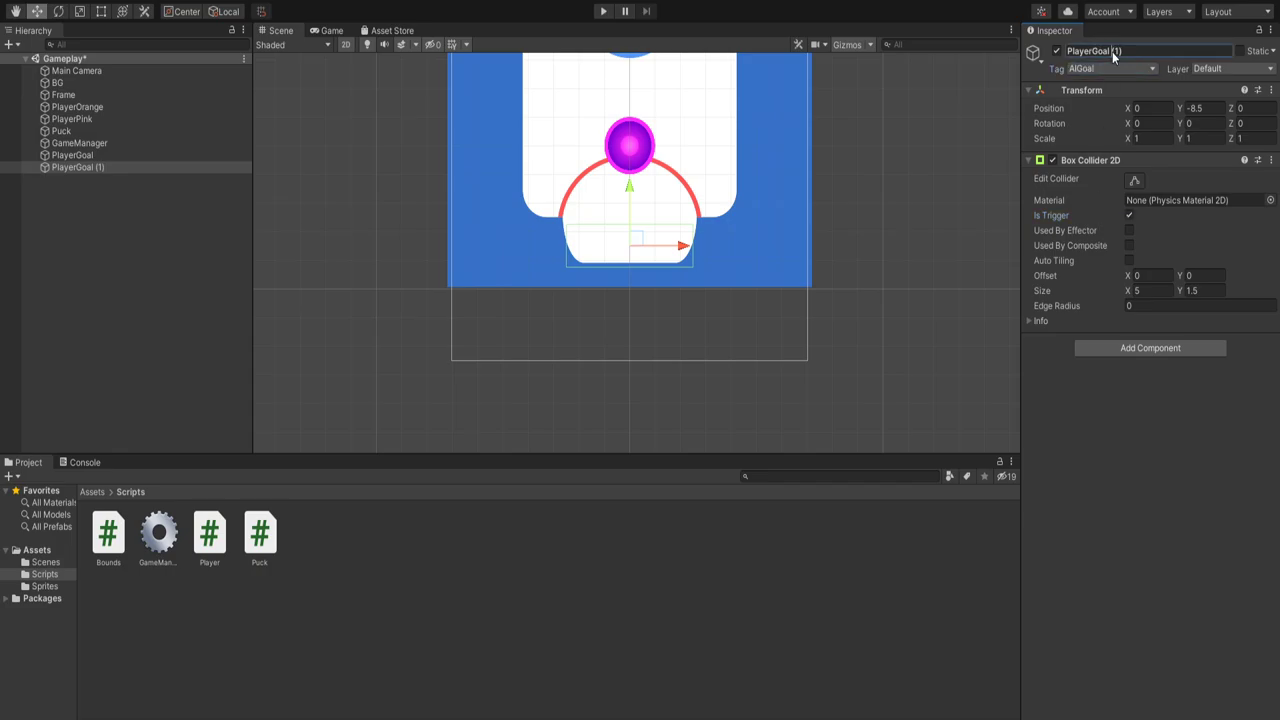
click(1112, 51)
text(AIGoal)
key(Return)
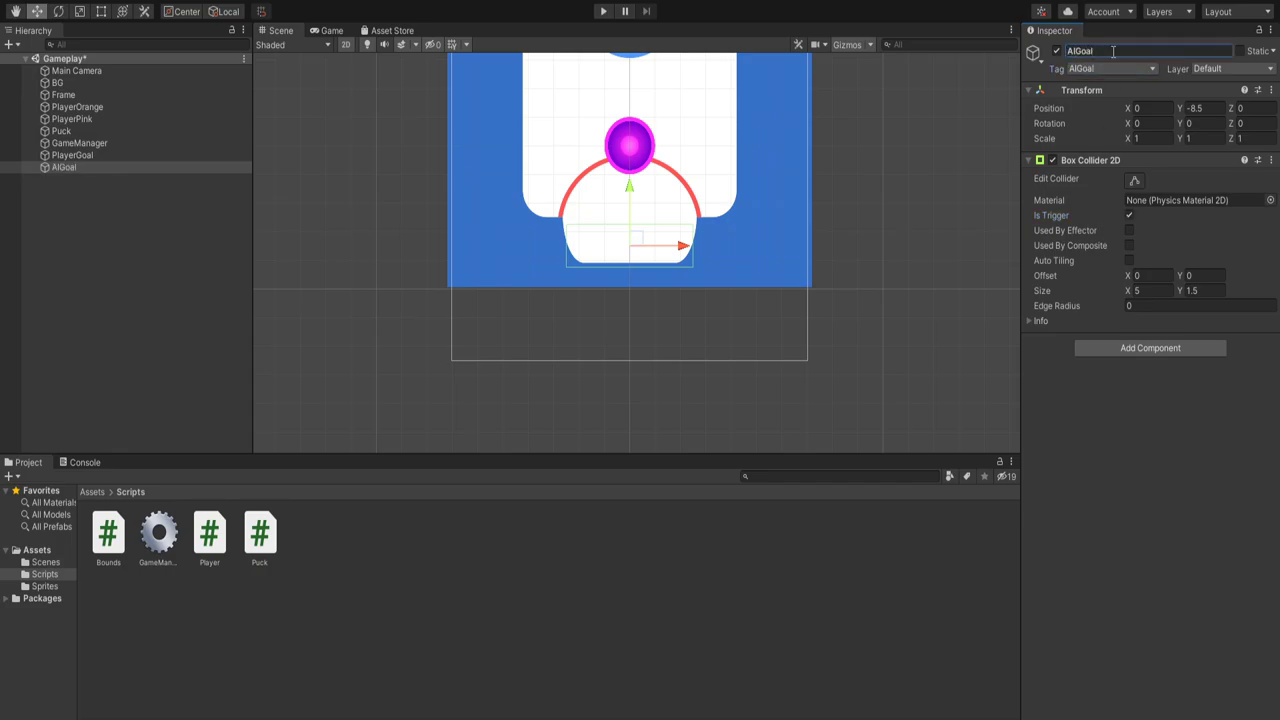
Step: Make the PlayerGoal object a trigger as well
click(226, 156)
middle_drag(824, 252, 782, 415)
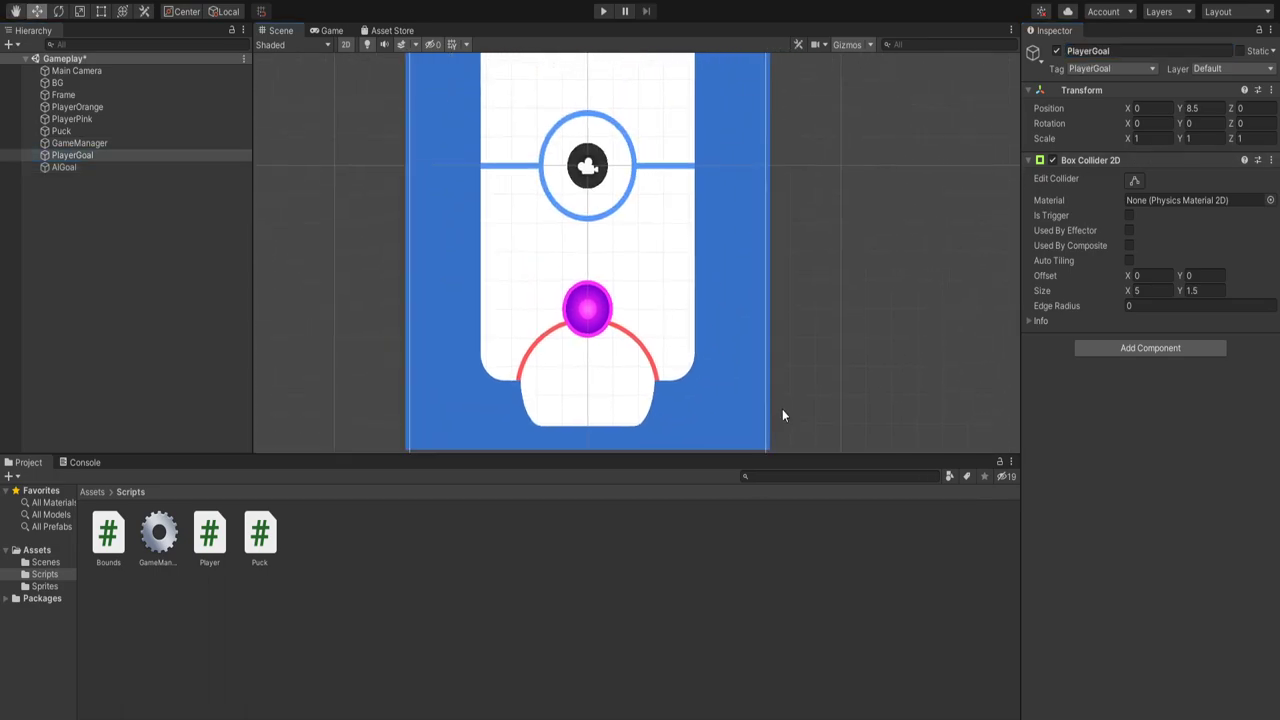
middle_drag(797, 282, 767, 519)
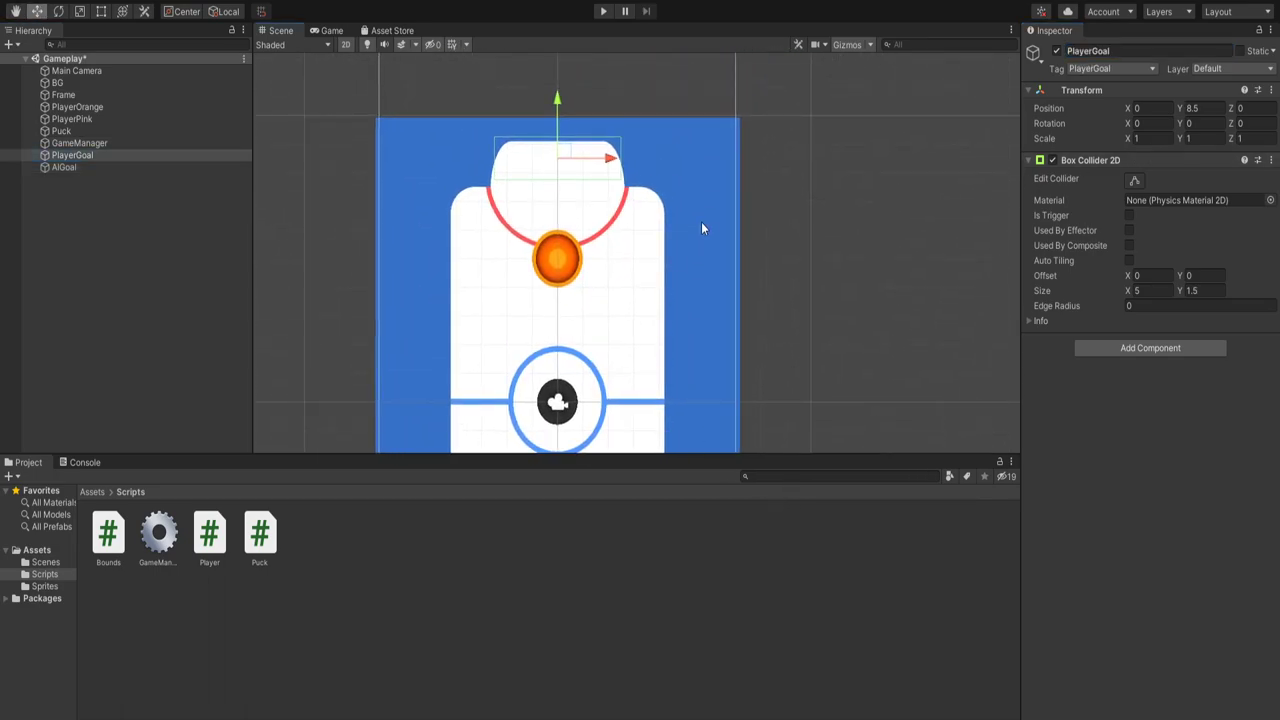
click(1129, 215)
middle_drag(872, 256, 866, 106)
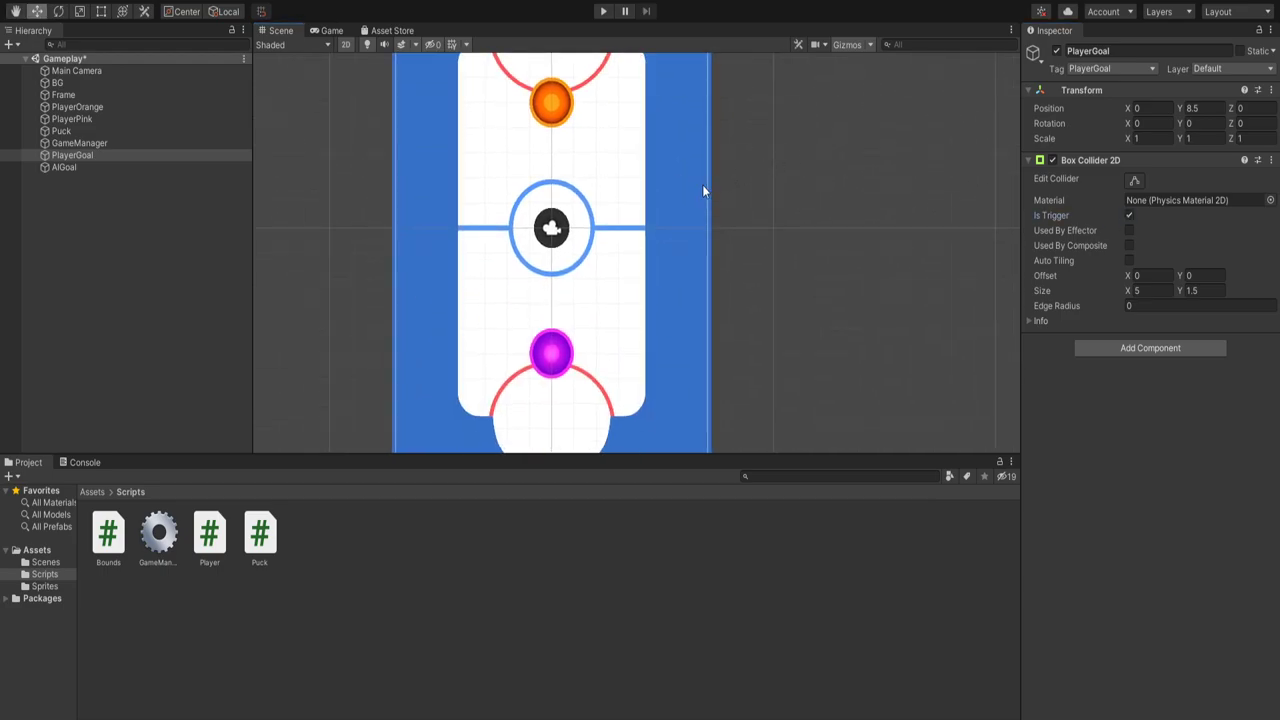
middle_drag(785, 197, 834, 282)
scroll(735, 240, up, 1)
scroll(556, 180, down, 2)
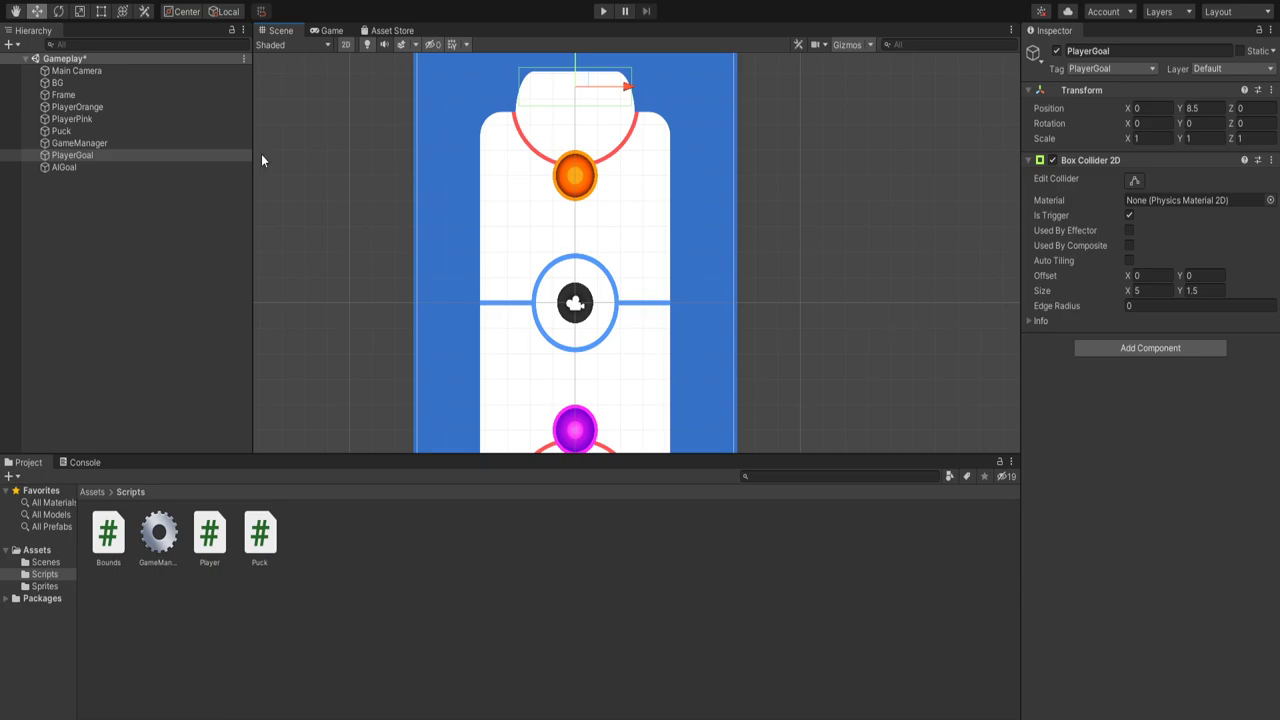
Step: Save the scene and preview the board in the Game view
key(ctrl+s)
click(328, 31)
click(276, 31)
Step: Add a TextMeshPro text object named PlayerScore
right_click(203, 231)
click(248, 143)
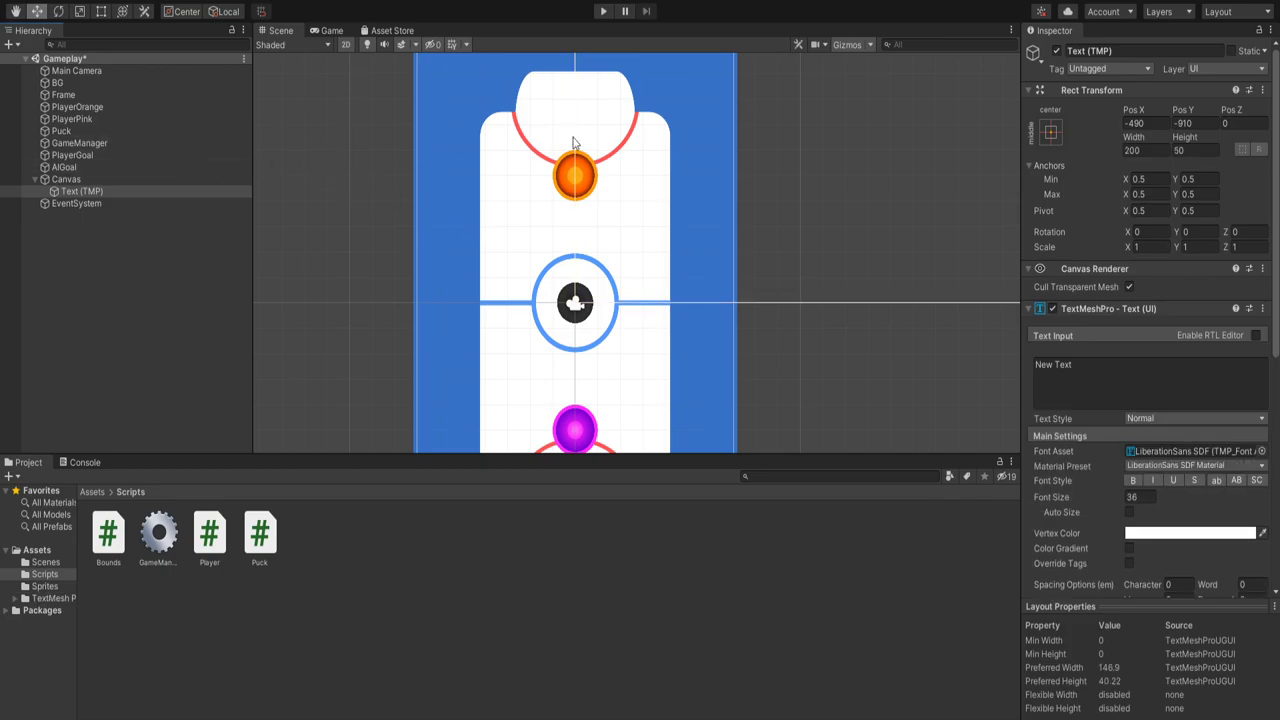
click(1117, 51)
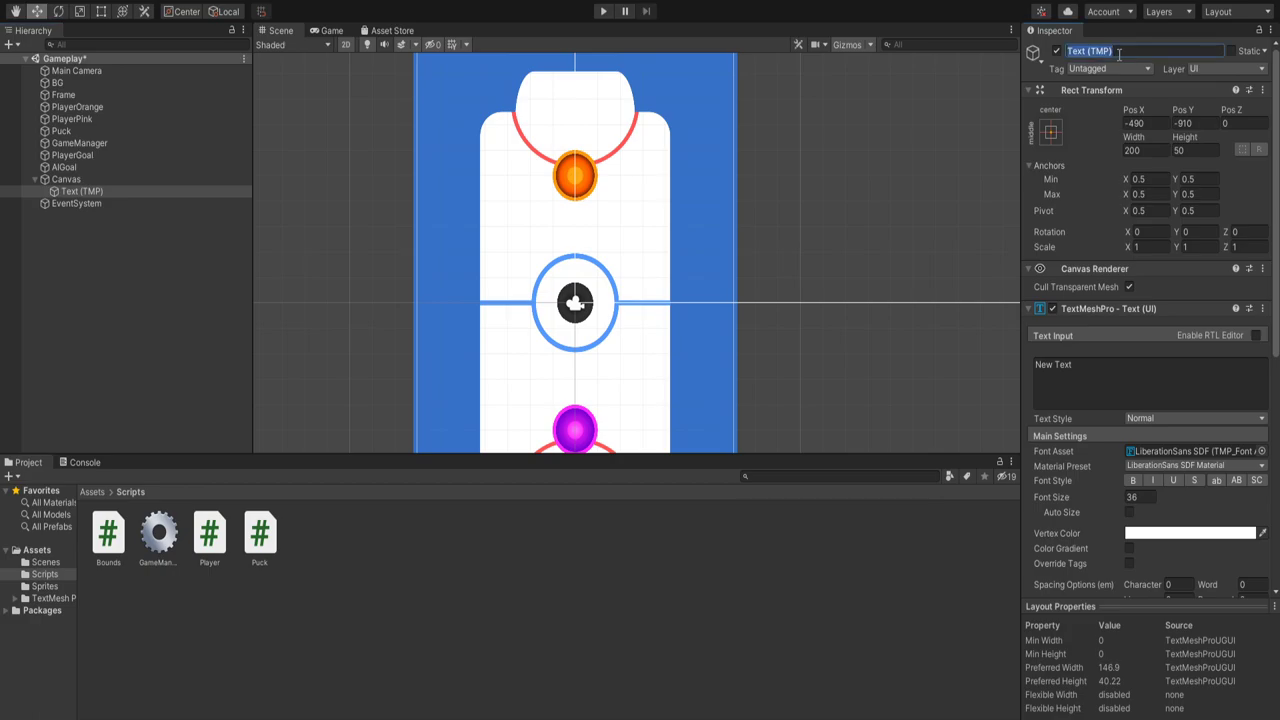
text(PlayerScore)
key(Return)
Step: Set the score text to 00 with font size 128
scroll(870, 117, down, 2)
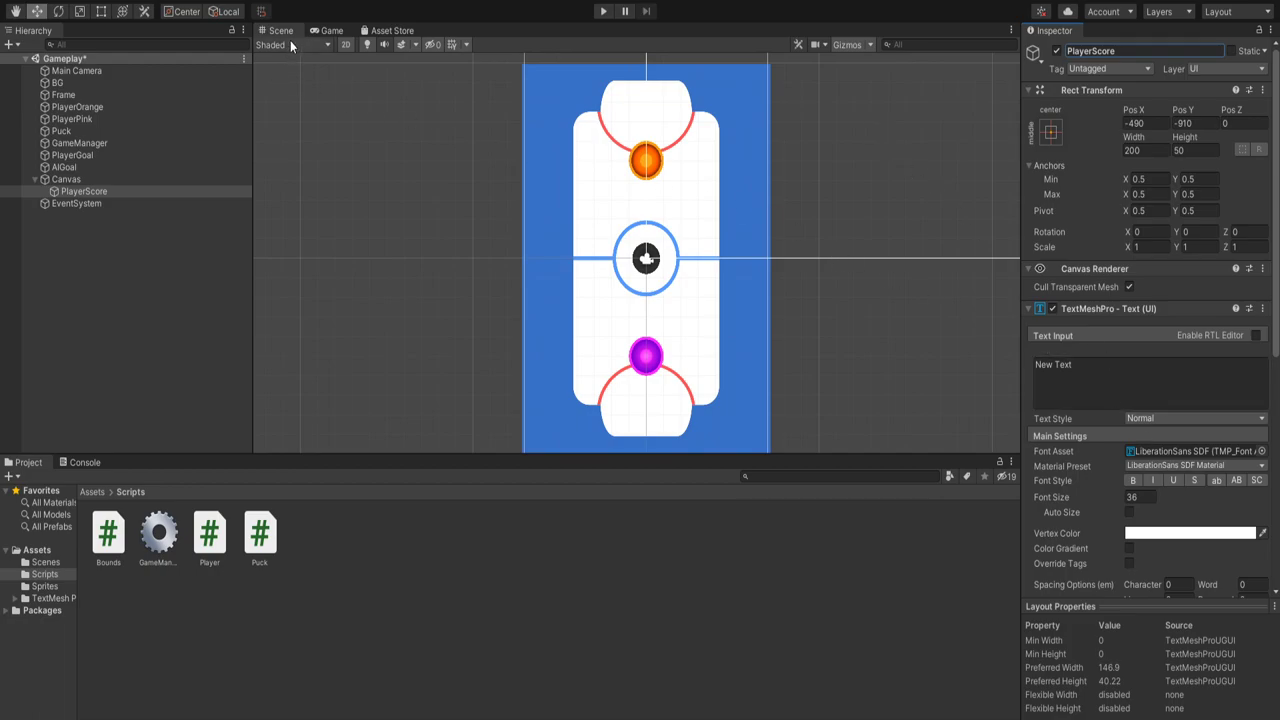
click(327, 30)
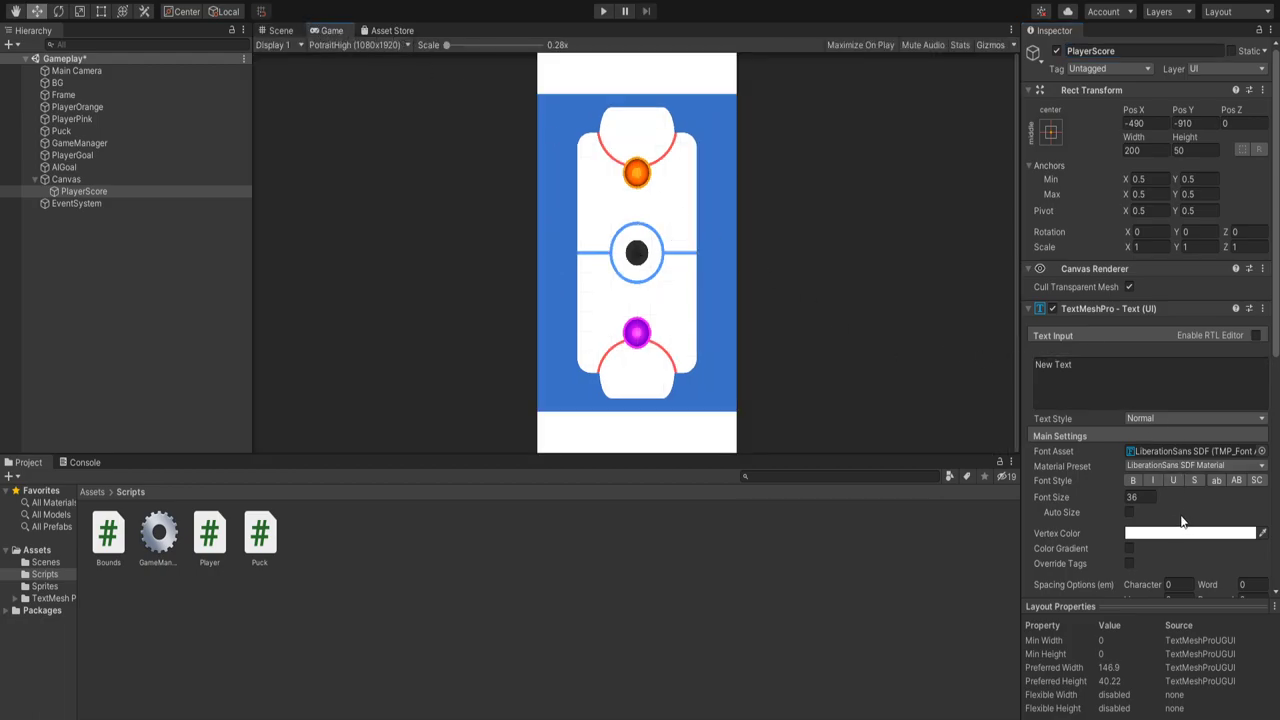
click(1260, 536)
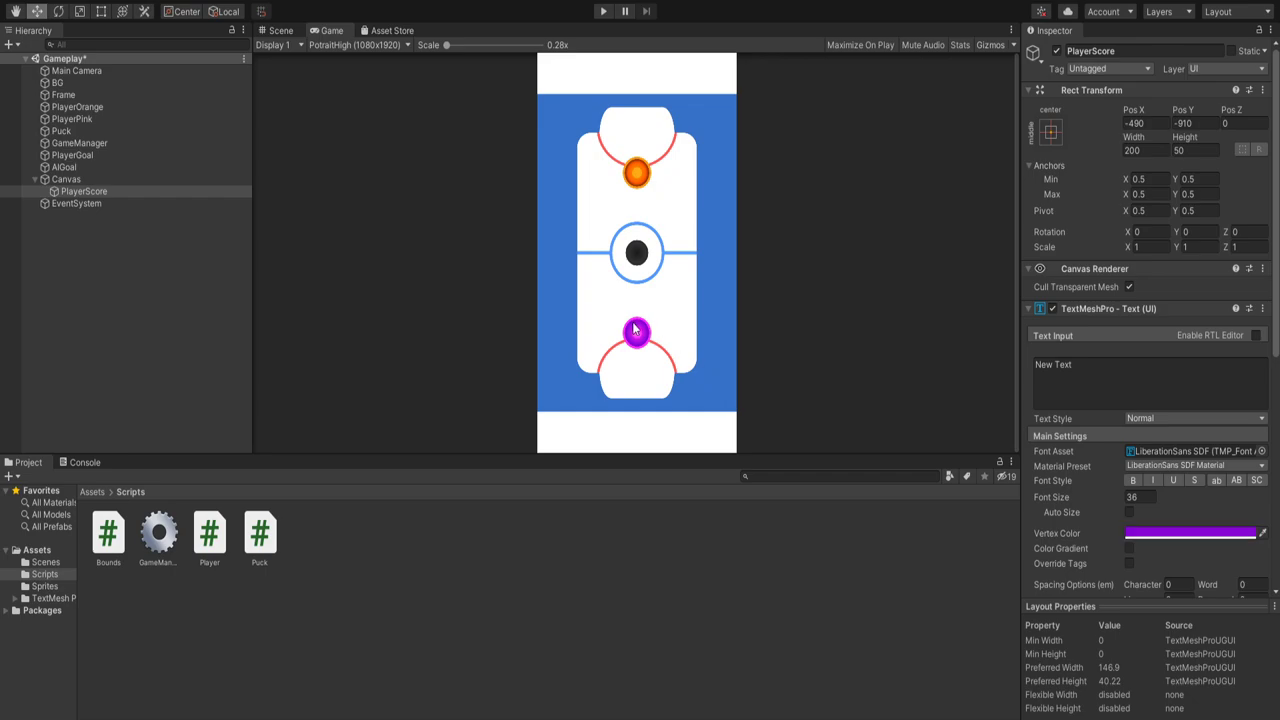
click(1185, 391)
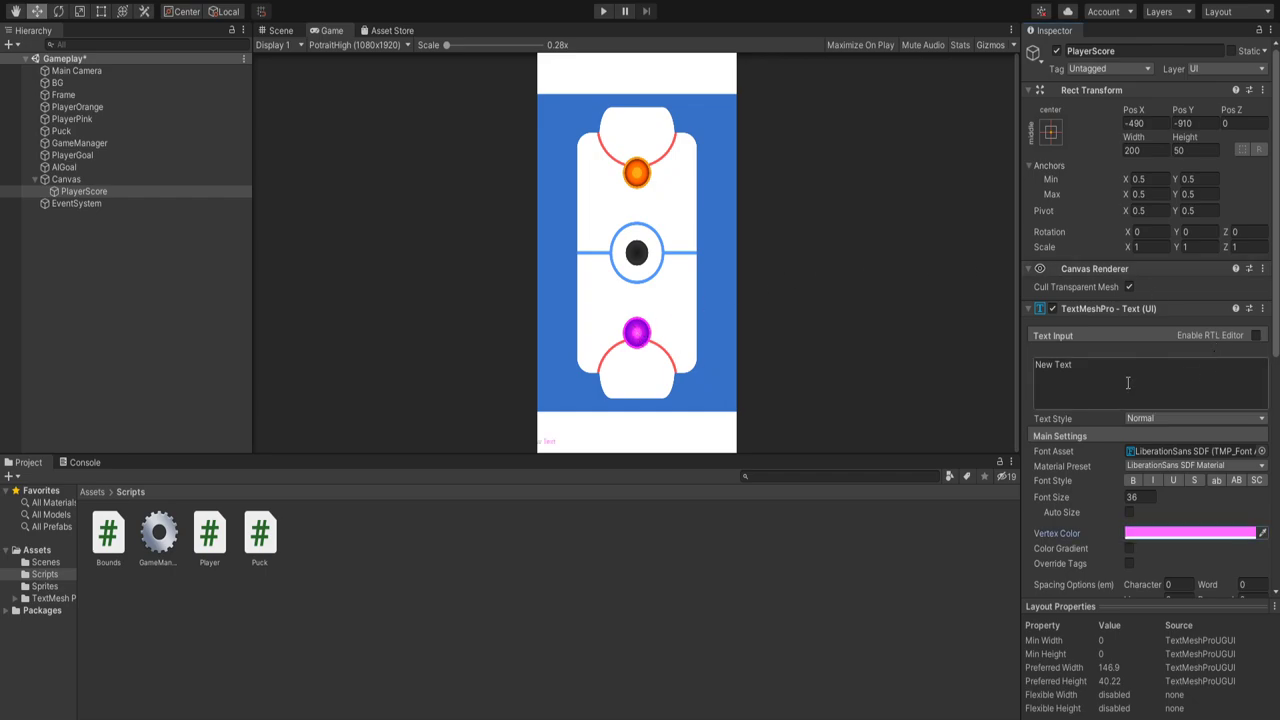
key(ctrl+a)
text(00)
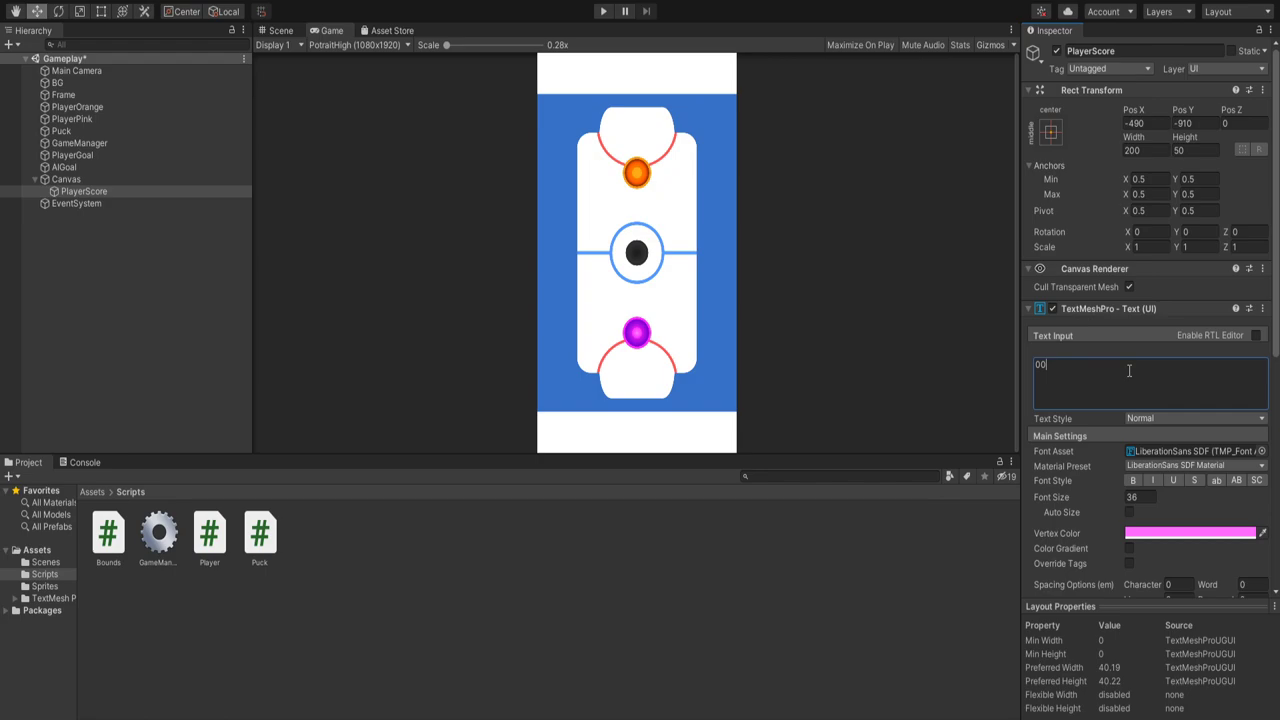
click(1140, 500)
text(128)
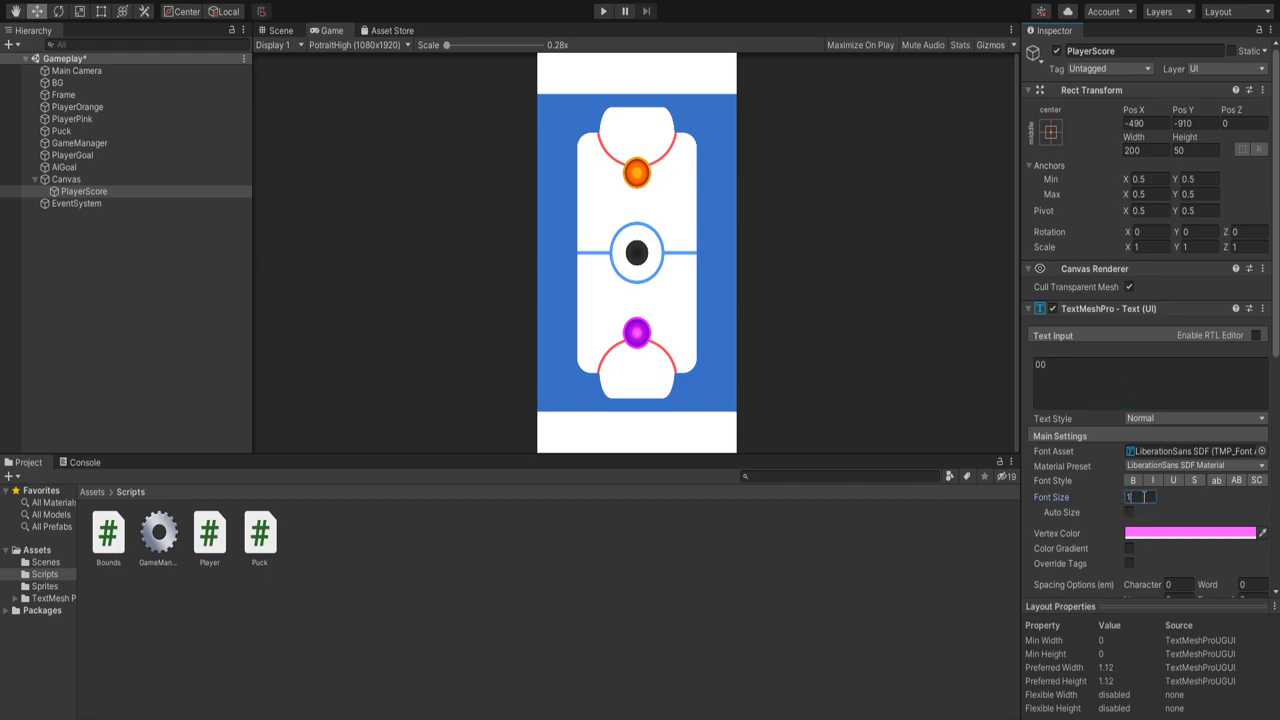
Step: Position the score text at X 0, Y 0
click(1151, 123)
text(0)
key(Tab)
text(0)
key(Tab)
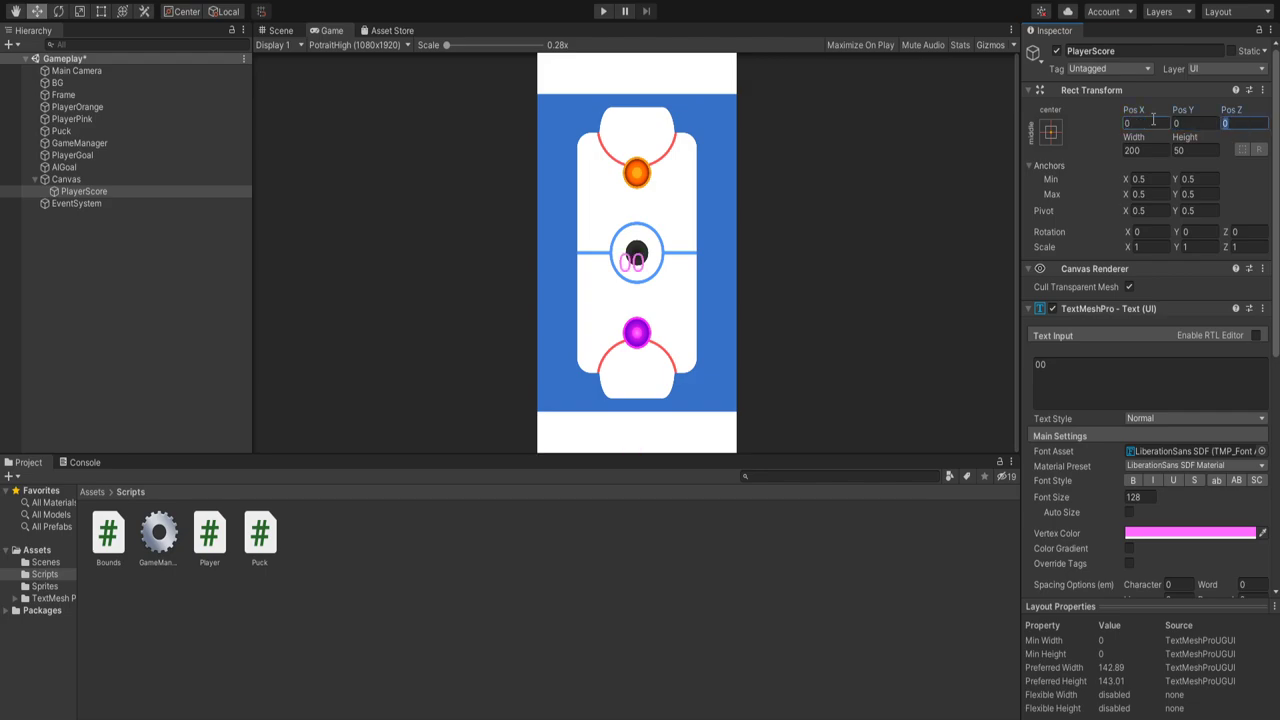
key(Tab)
key(Return)
Step: Set the score text's width and height to 250
double_click(1160, 155)
text(250)
key(Tab)
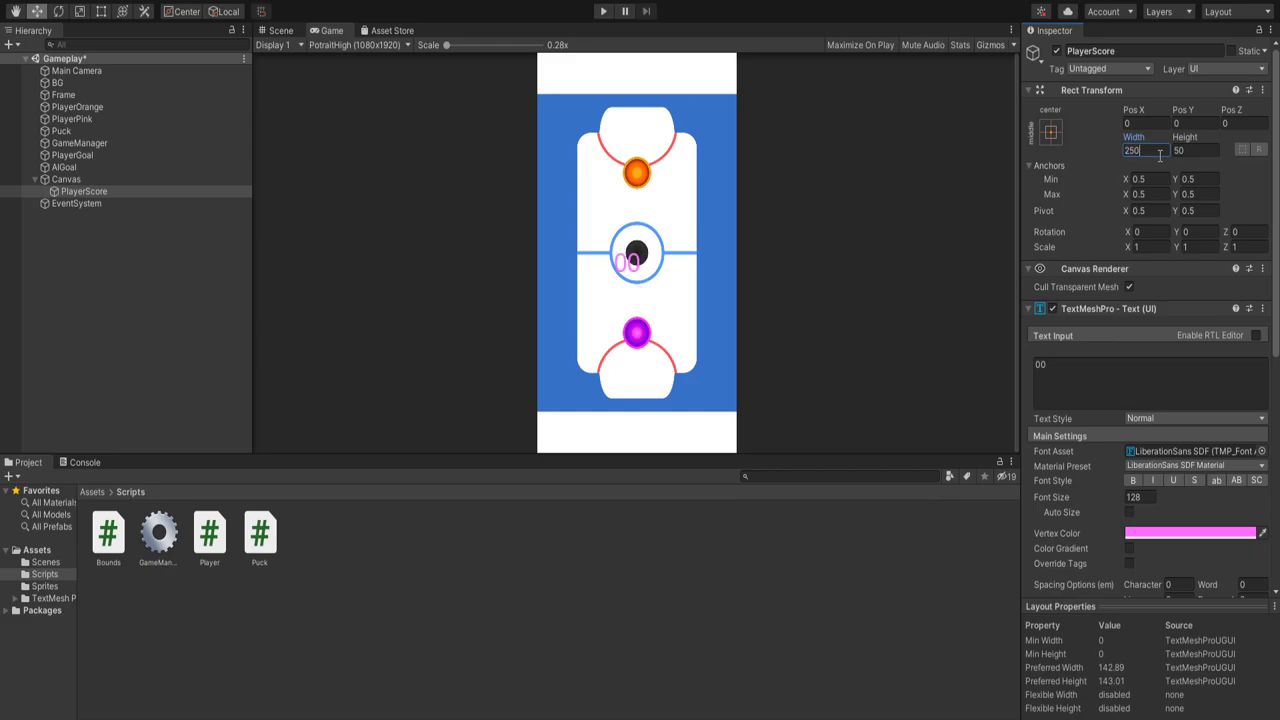
text(258)
key(BackSpace)
text(0)
Step: Make the score text bold with centre and middle alignment
click(1133, 481)
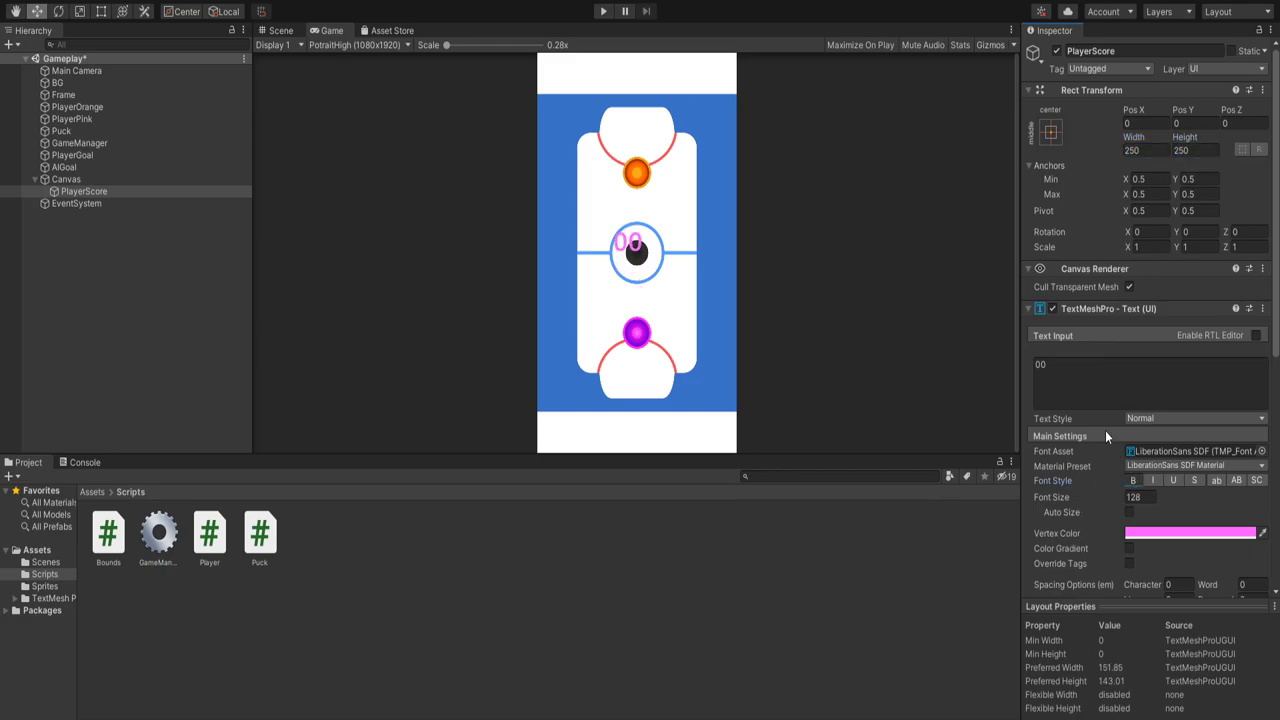
scroll(1163, 487, down, 6)
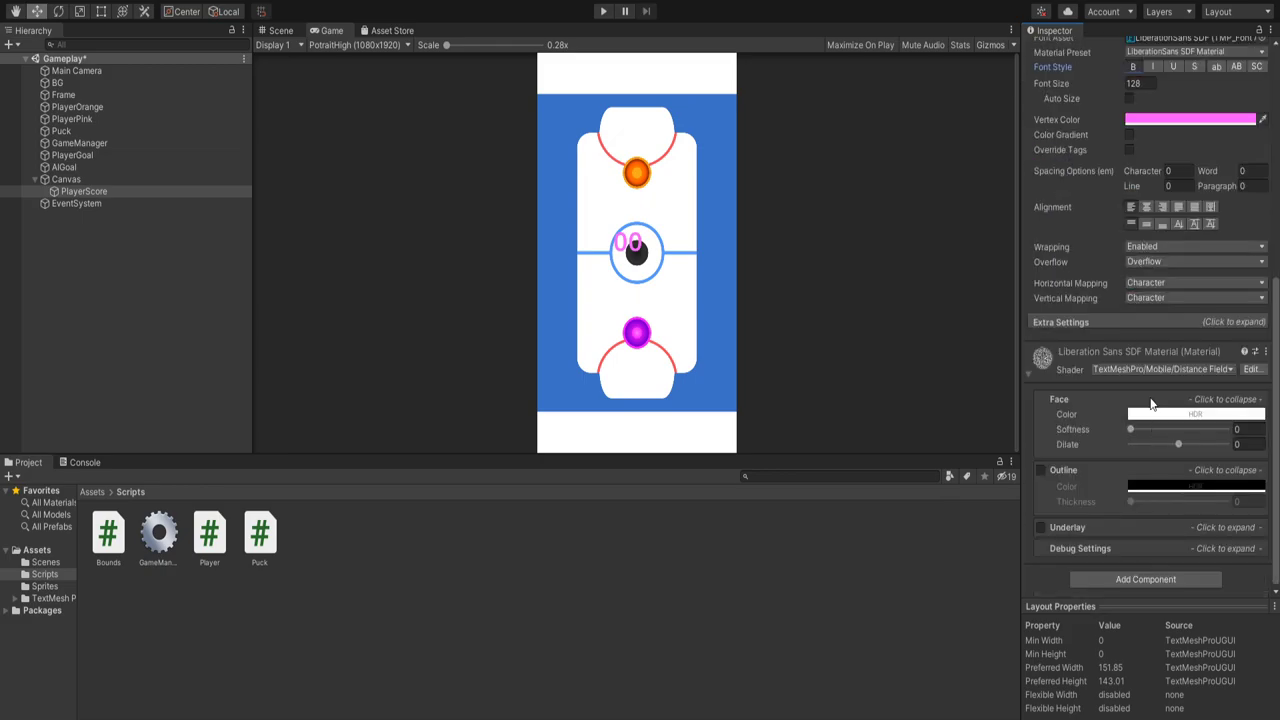
click(1146, 207)
click(1146, 223)
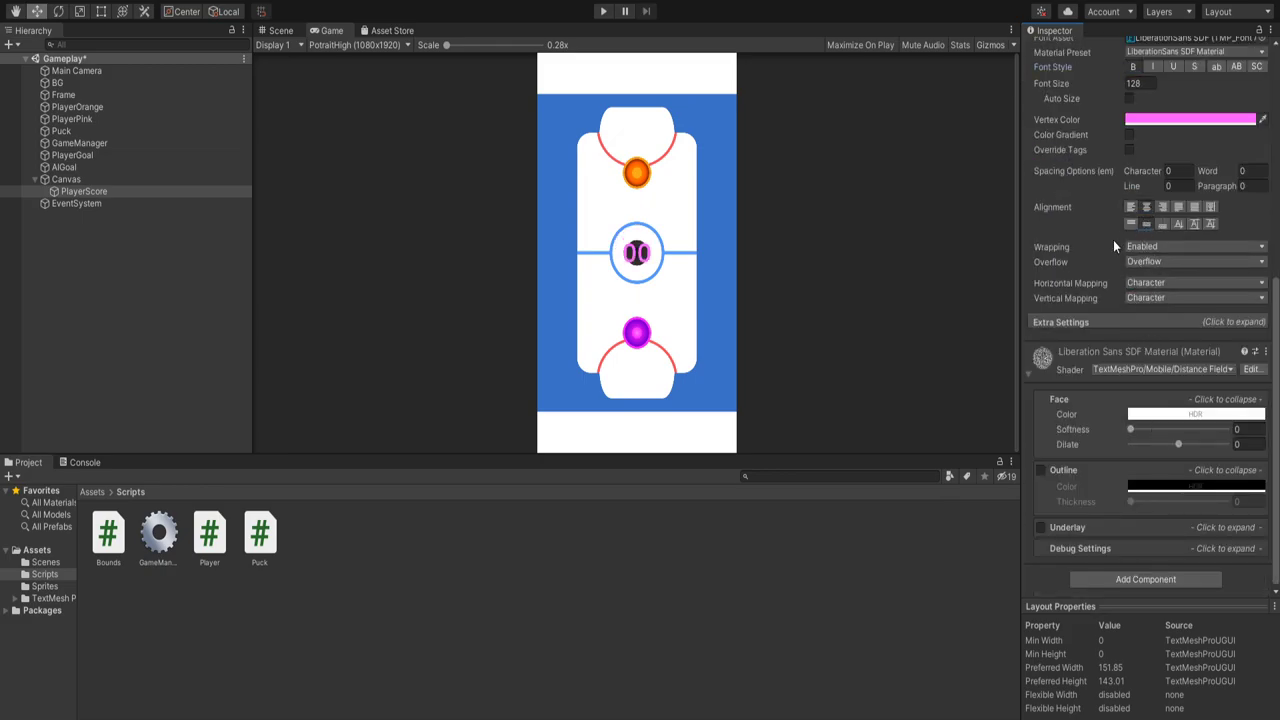
scroll(1150, 250, up, 6)
Step: Set the score text's Pos Y to -850
click(1185, 123)
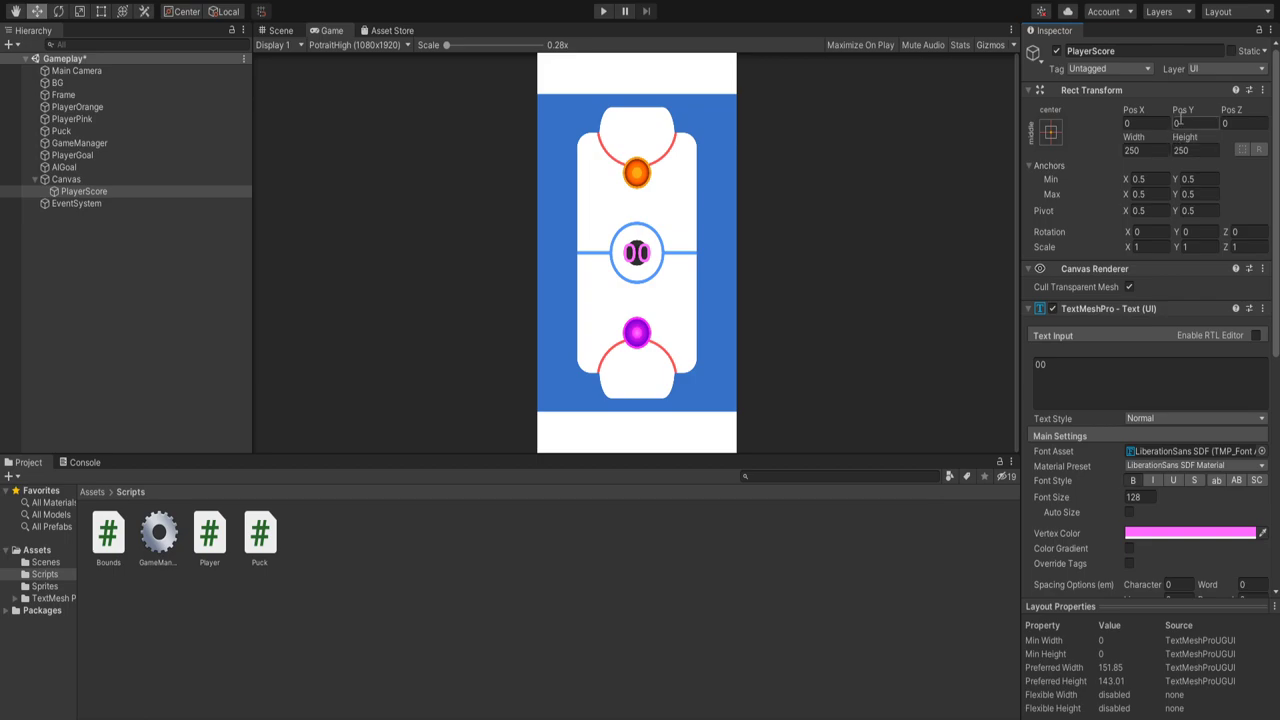
text(-700)
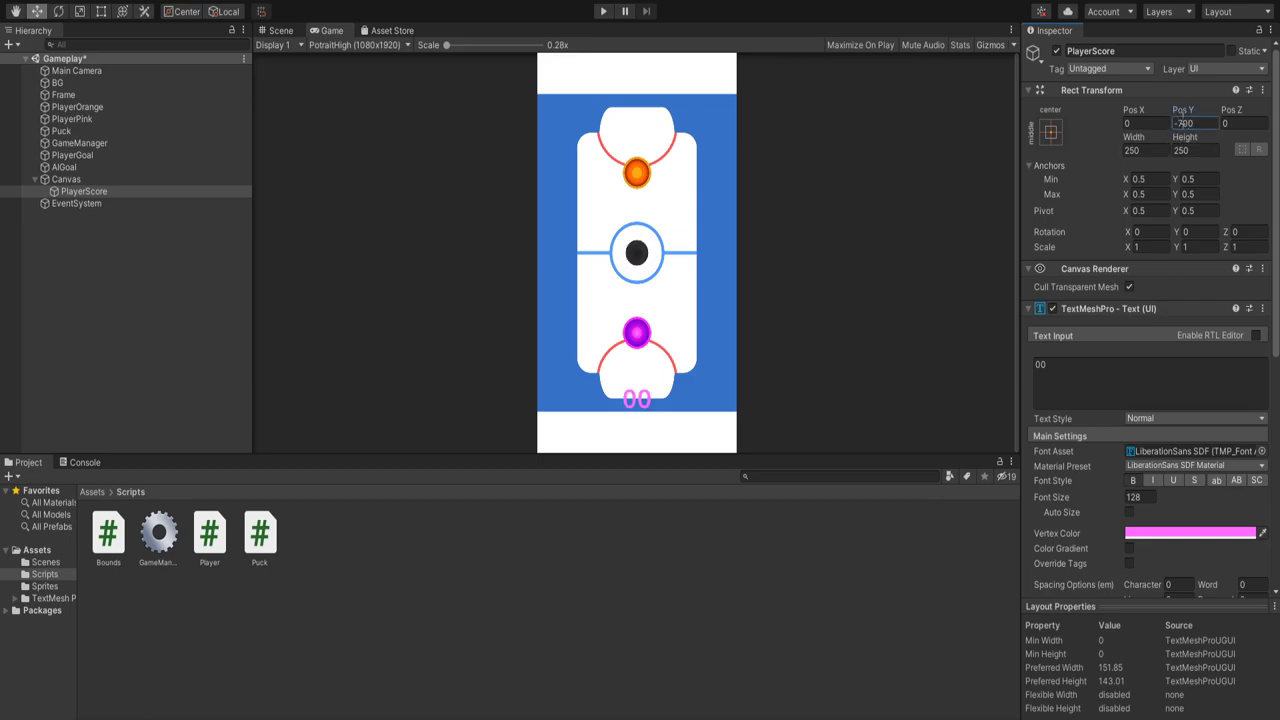
key(BackSpace)
key(BackSpace)
key(BackSpace)
text(850)
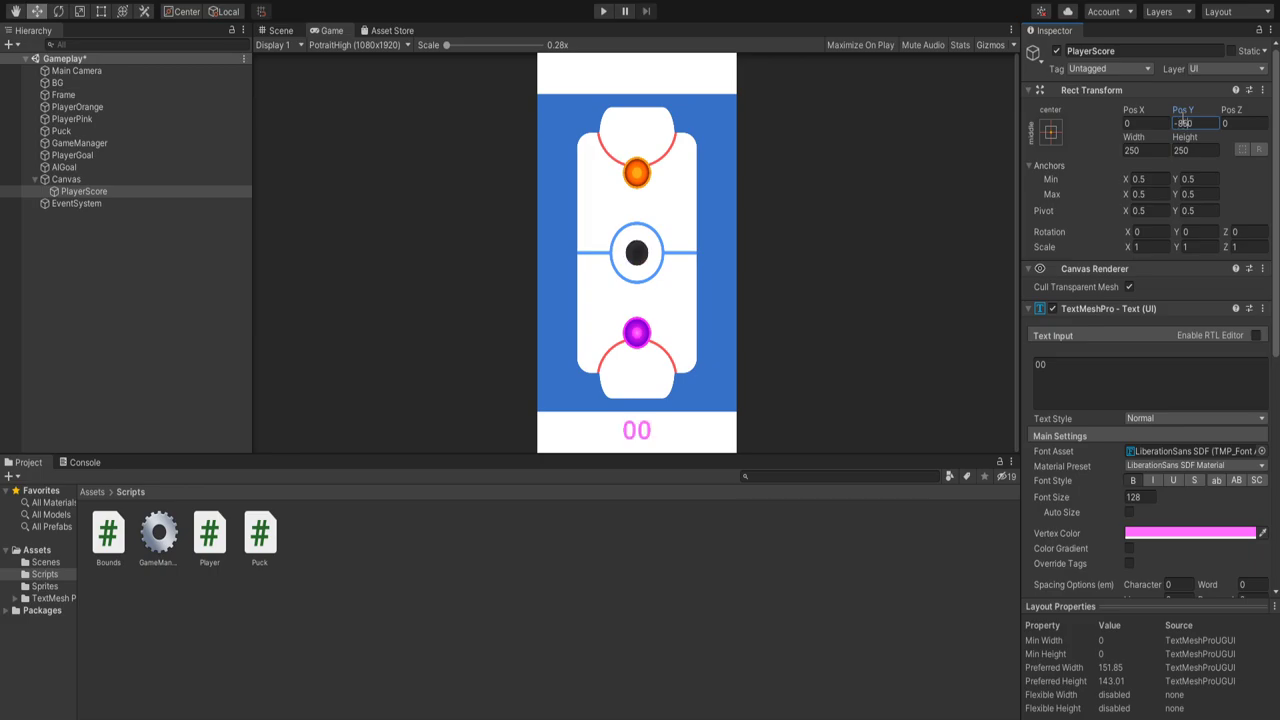
Step: Colour the score text with the table's blue using the eyedropper
click(1262, 533)
click(645, 343)
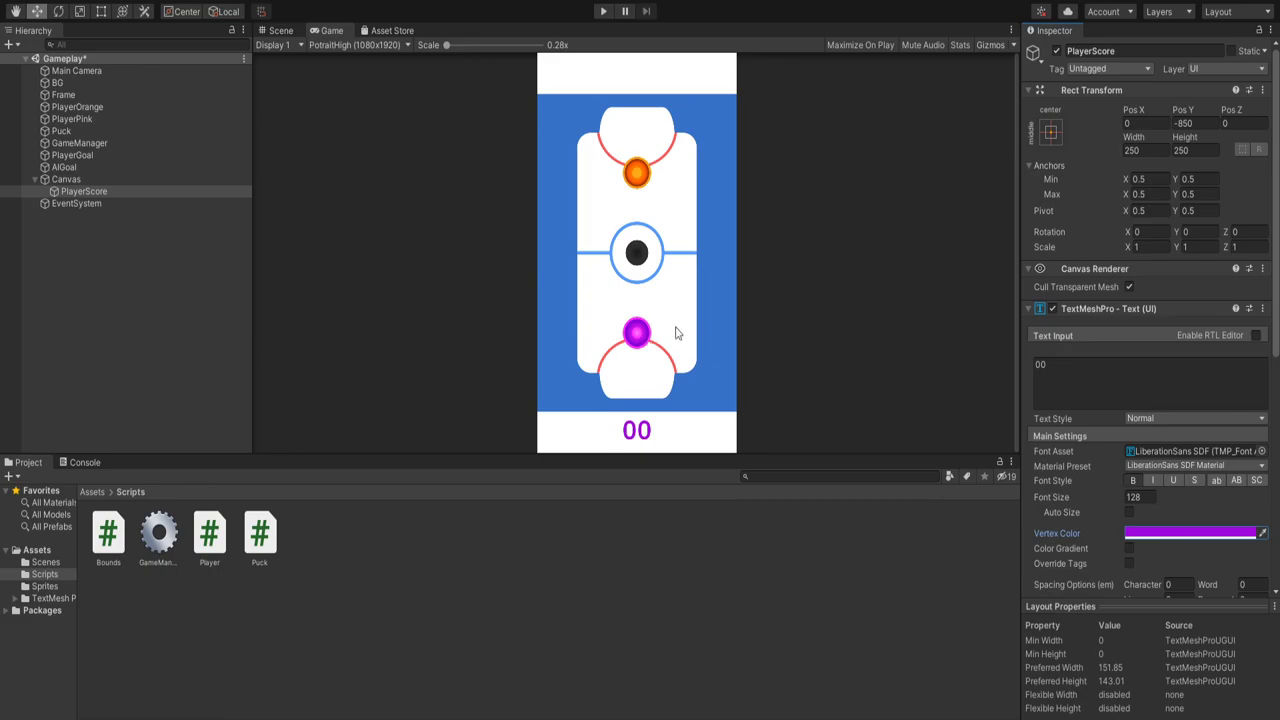
click(1262, 533)
click(723, 392)
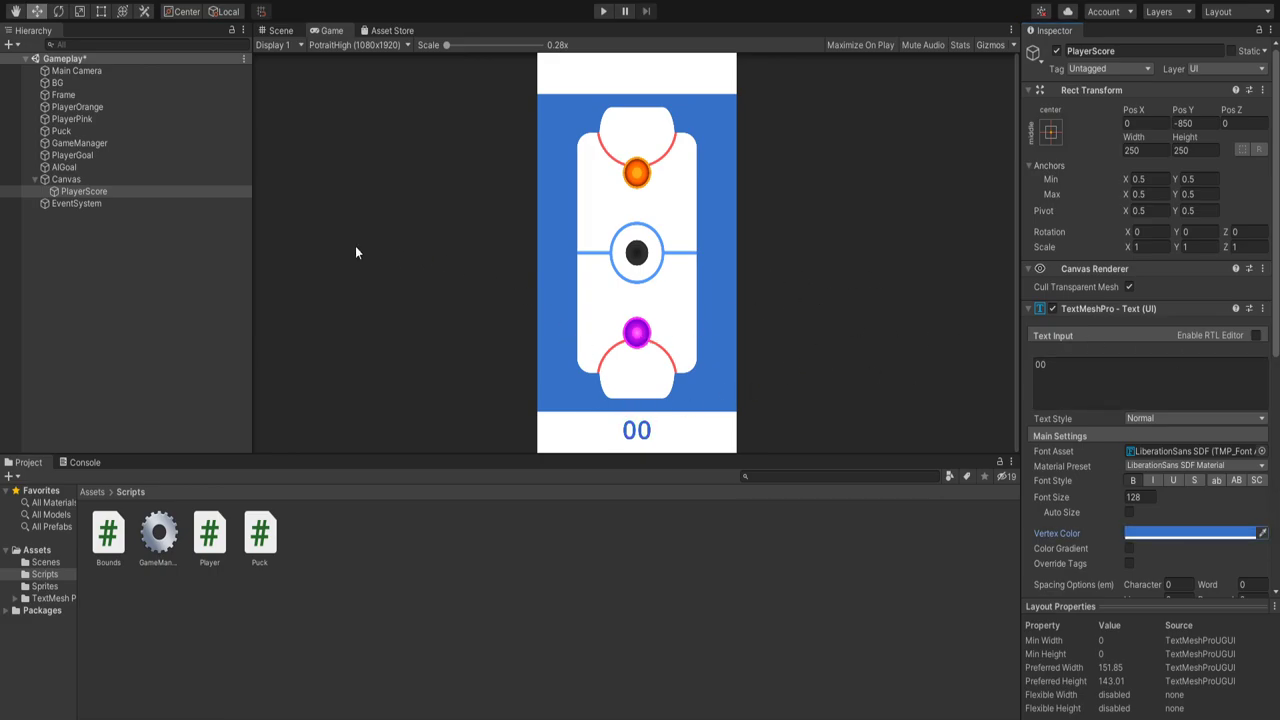
click(175, 192)
Step: Duplicate PlayerScore and rename the copy AIScore
key(ctrl+d)
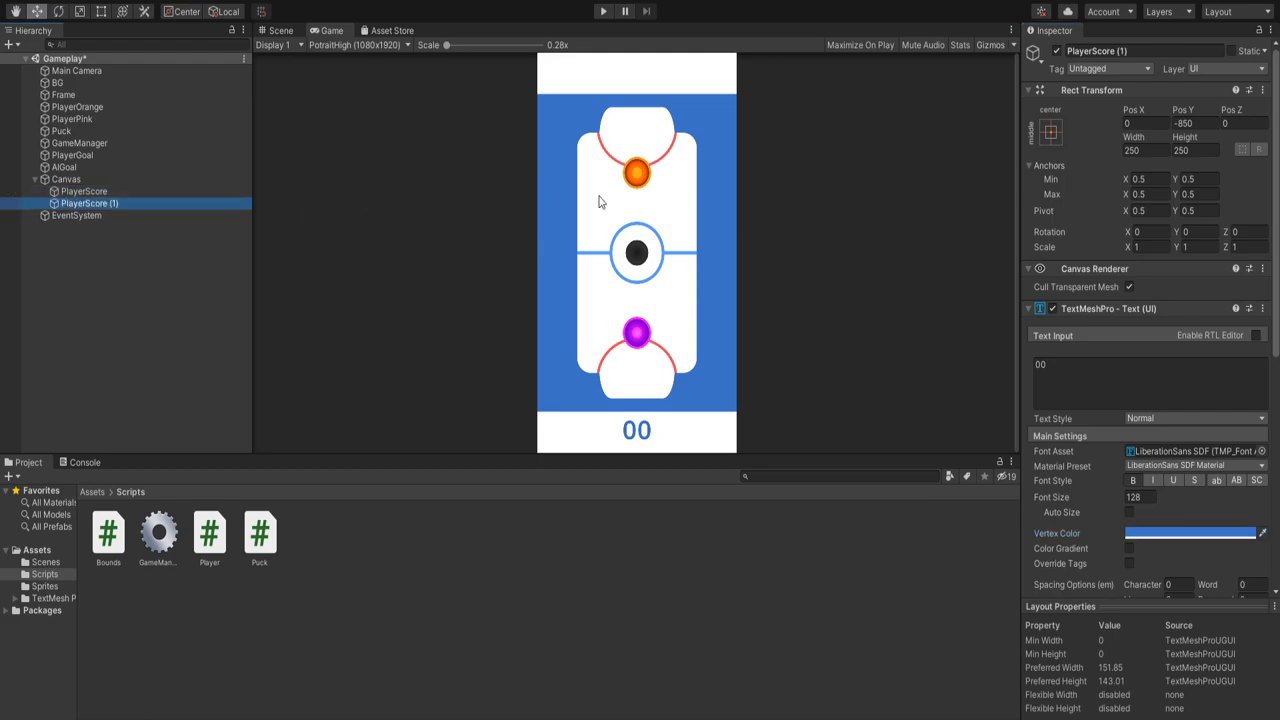
click(1088, 50)
key(End)
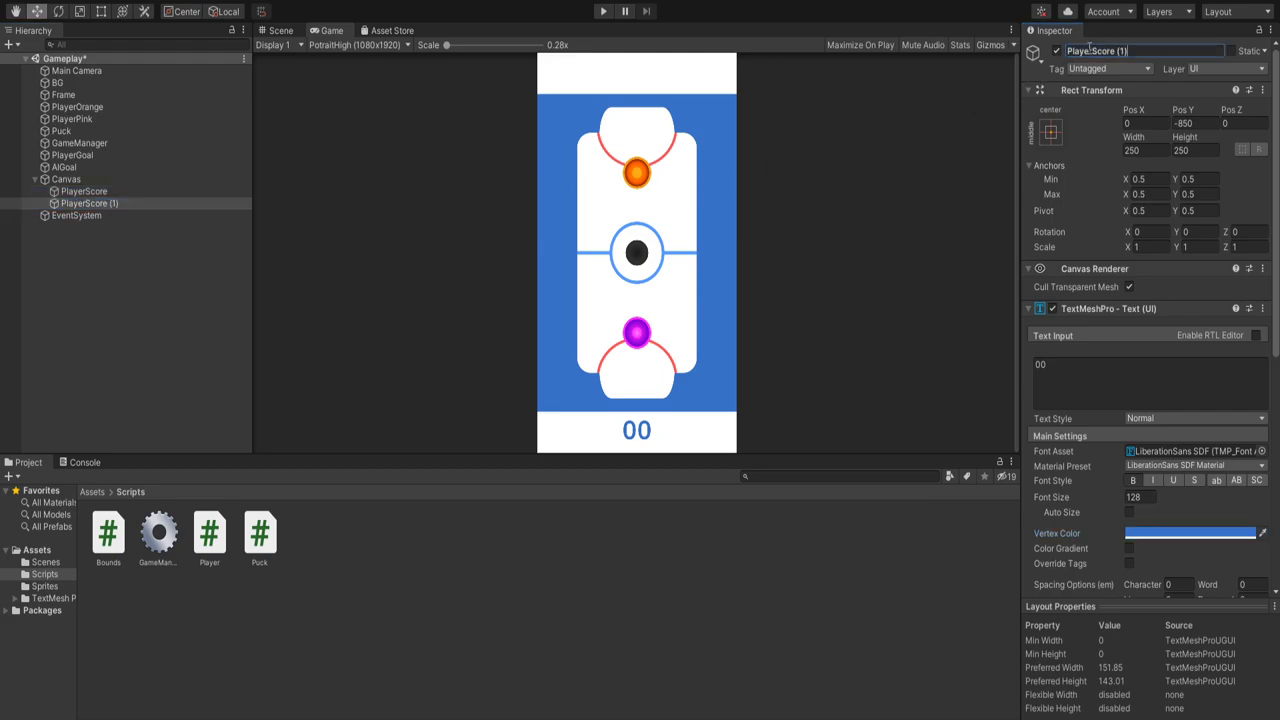
key(BackSpace)
key(BackSpace)
key(BackSpace)
key(BackSpace)
click(1090, 50)
key(BackSpace)
key(BackSpace)
key(BackSpace)
key(BackSpace)
key(BackSpace)
key(BackSpace)
text(AI)
key(Return)
Step: Colour AIScore with the table's red and move it to Pos Y 850
click(1262, 533)
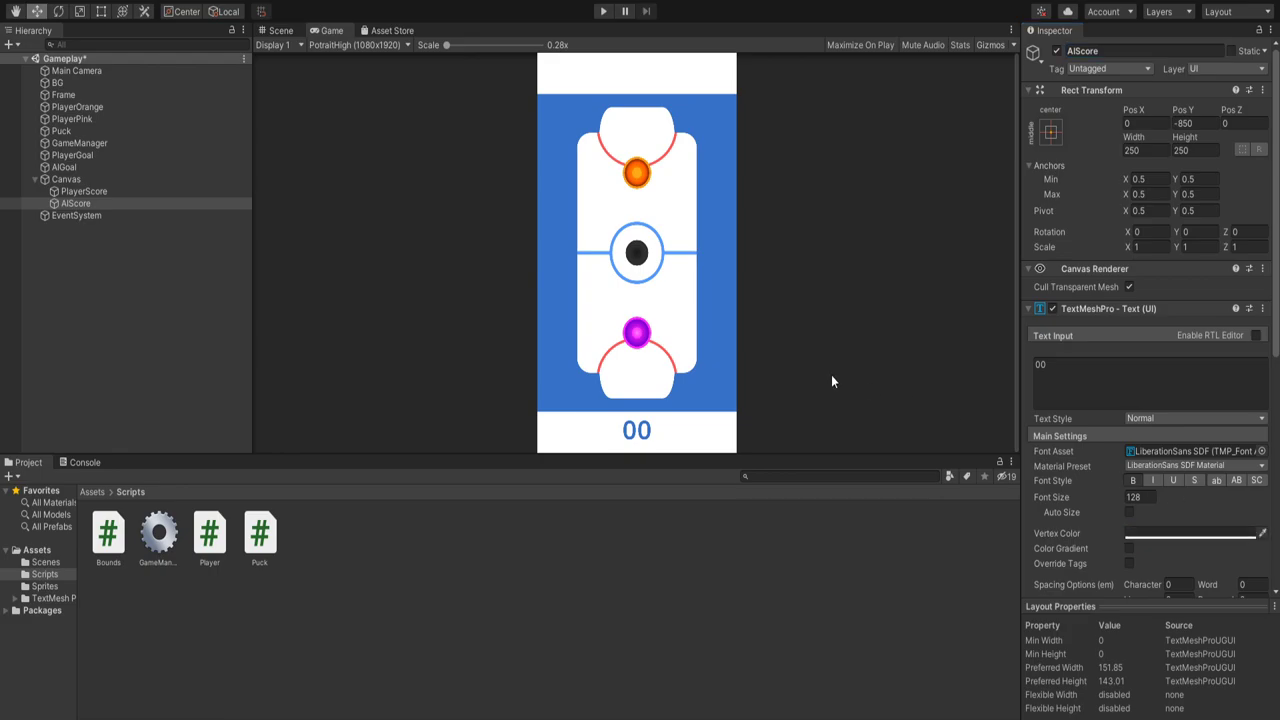
click(656, 353)
click(1184, 123)
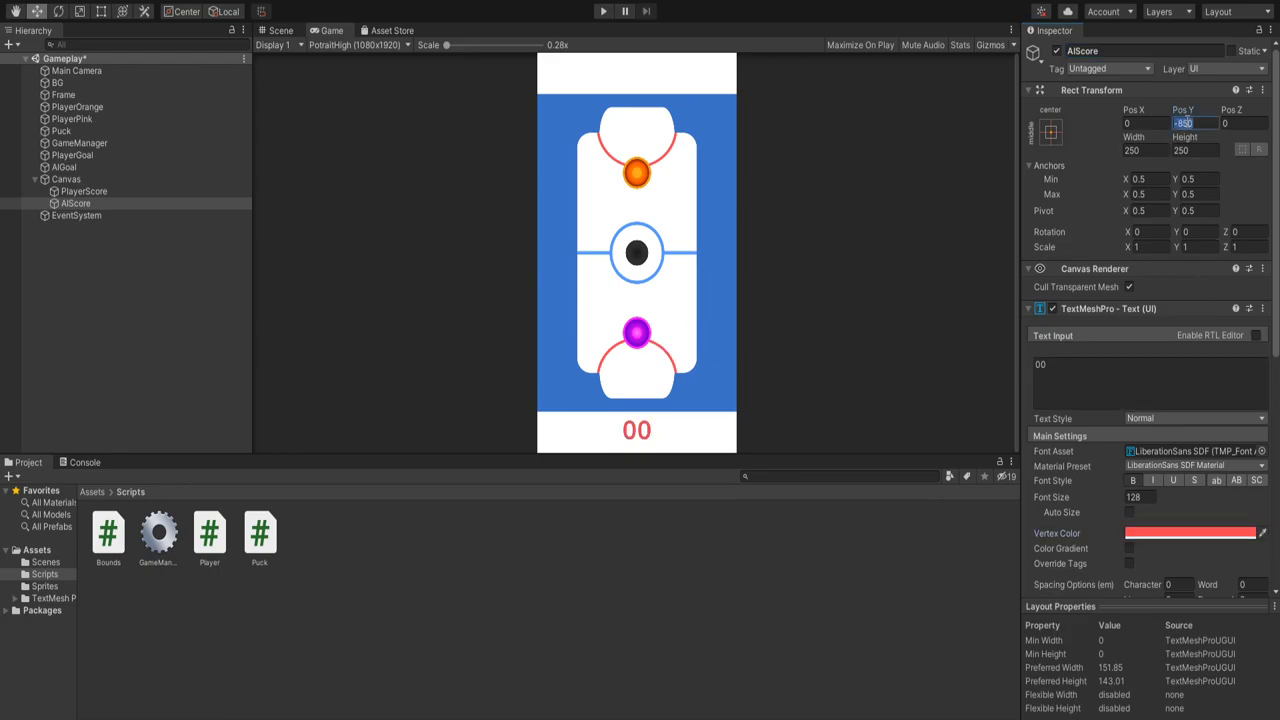
text(850)
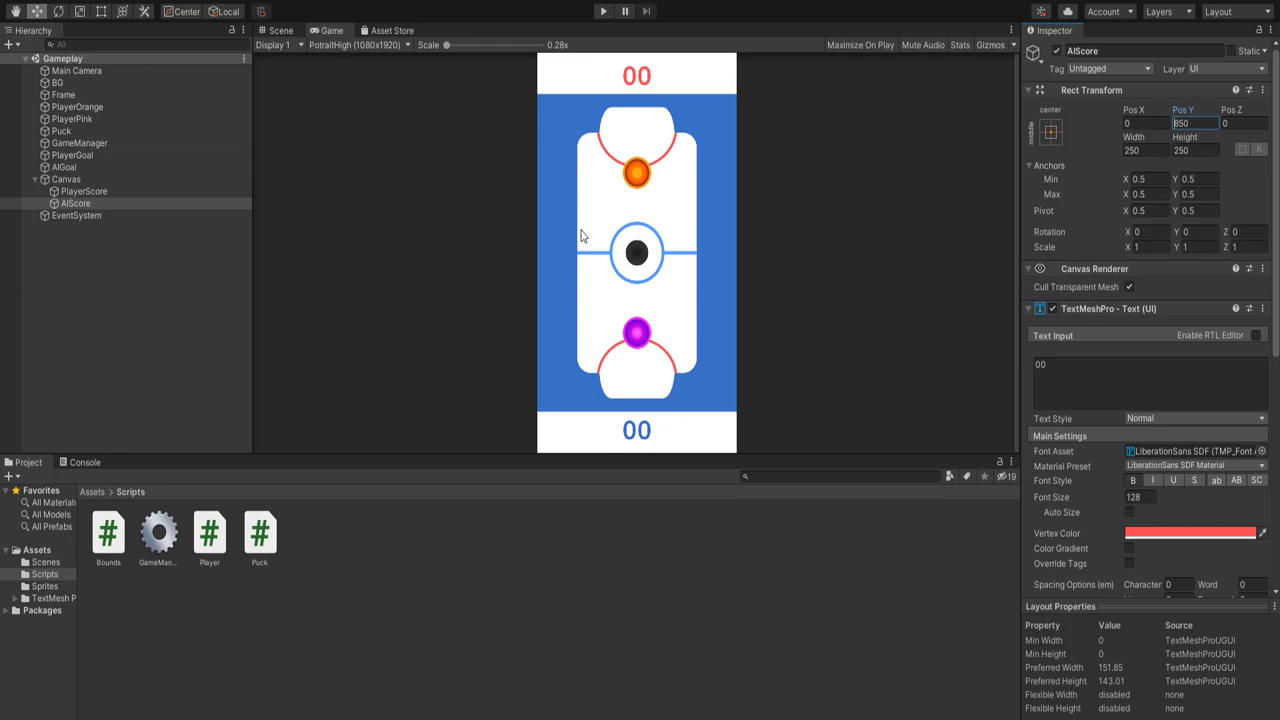
click(100, 204)
click(72, 180)
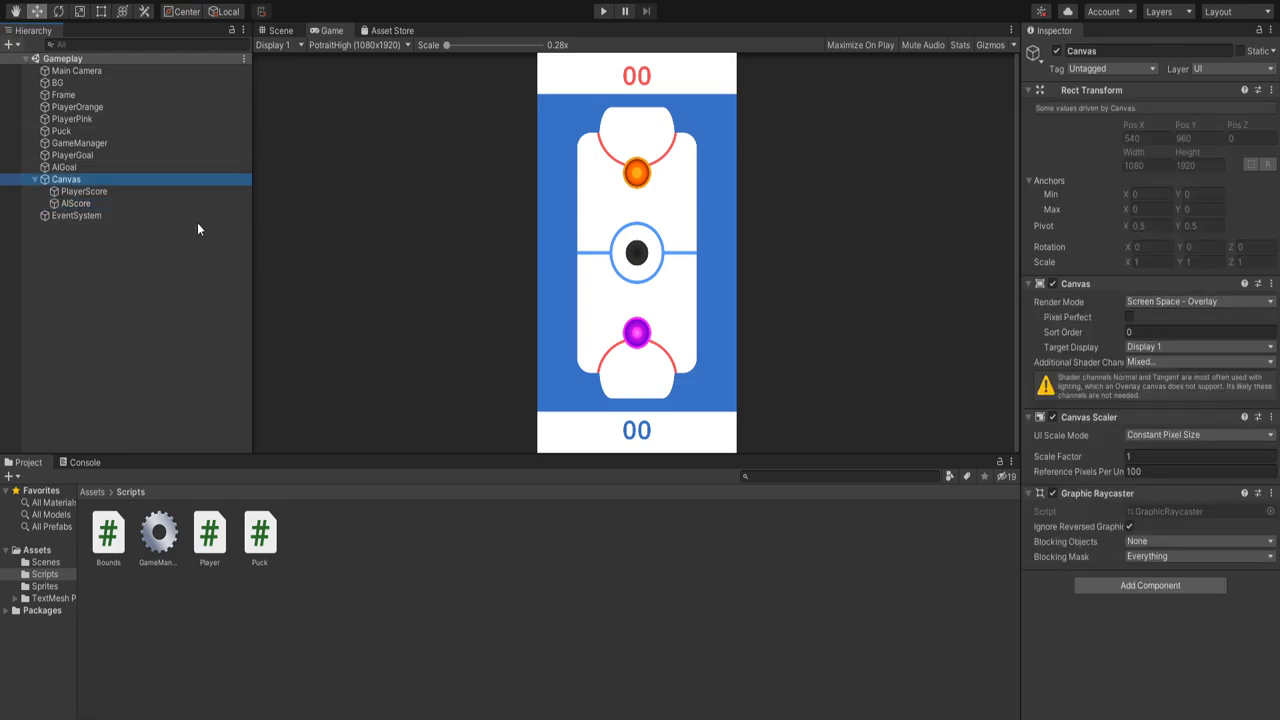
Step: Create a button under the Canvas named Start
right_click(184, 303)
click(299, 245)
text(S)
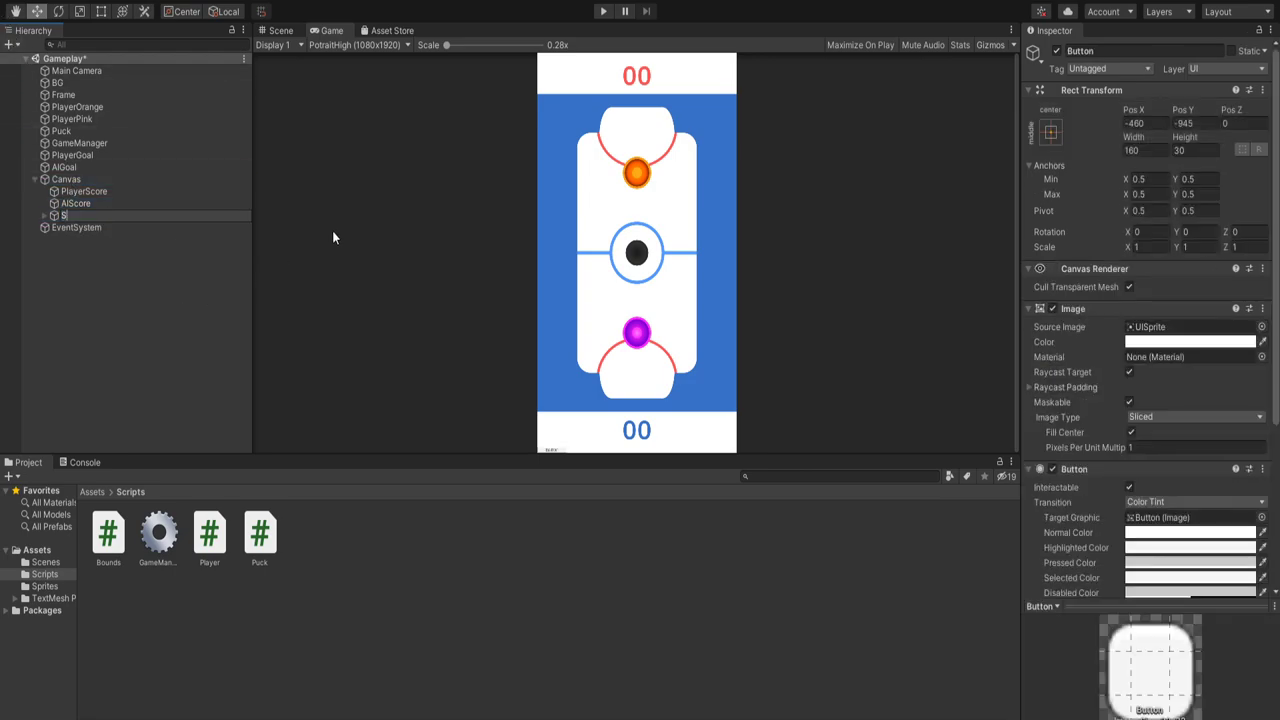
text(tr)
text(art)
key(Return)
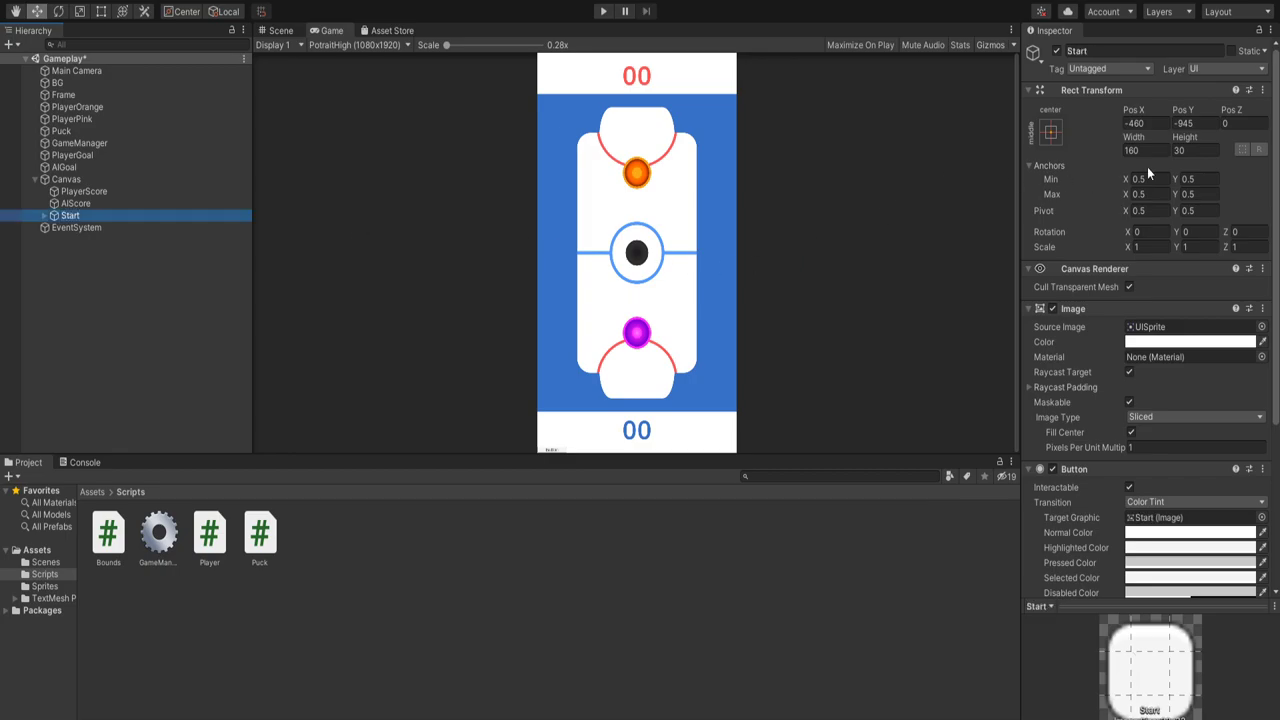
Step: Size the Start button 1200 by 150, centre it at 0,0, and colour it table blue
click(1151, 149)
text(1200)
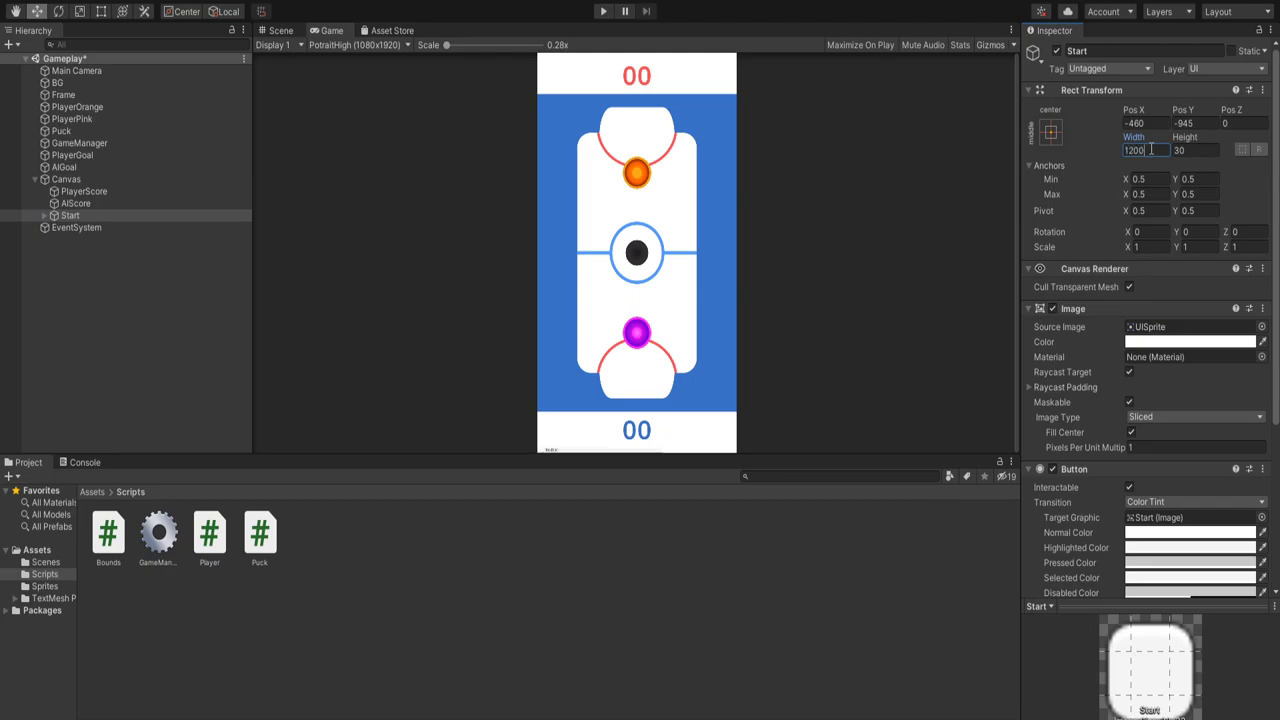
key(Tab)
text(150)
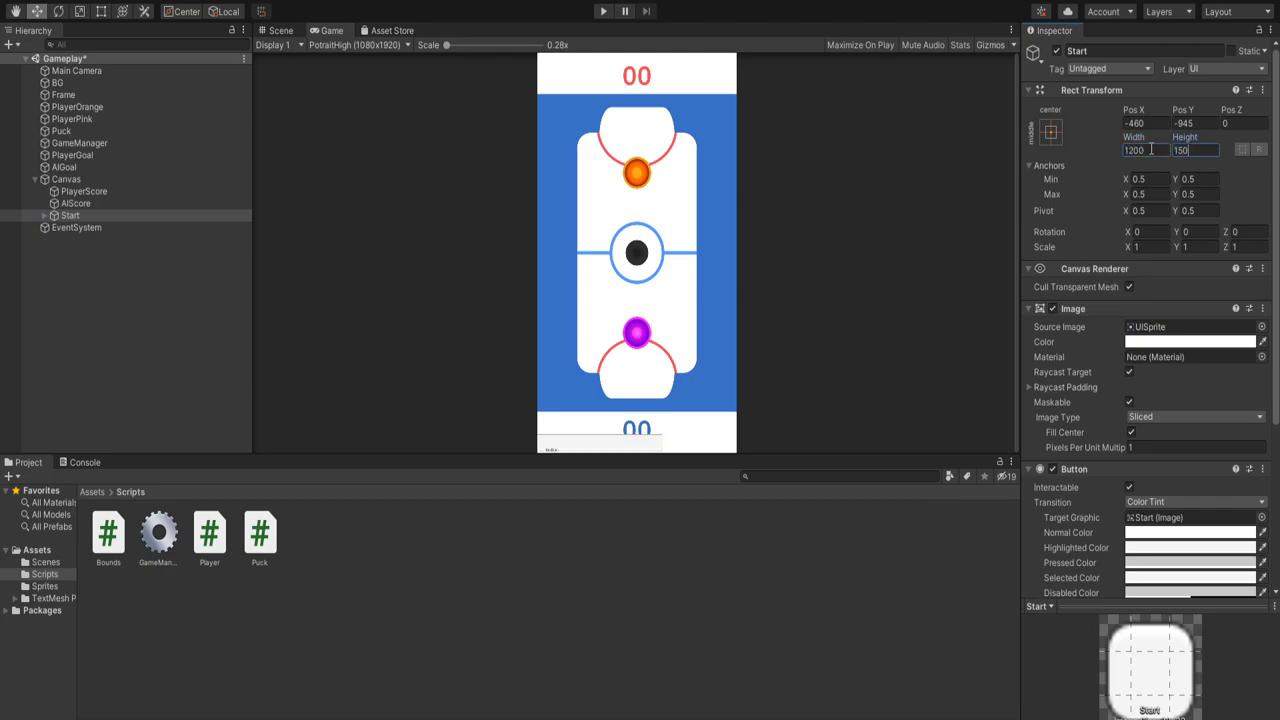
click(1140, 122)
text(0)
key(Tab)
text(0)
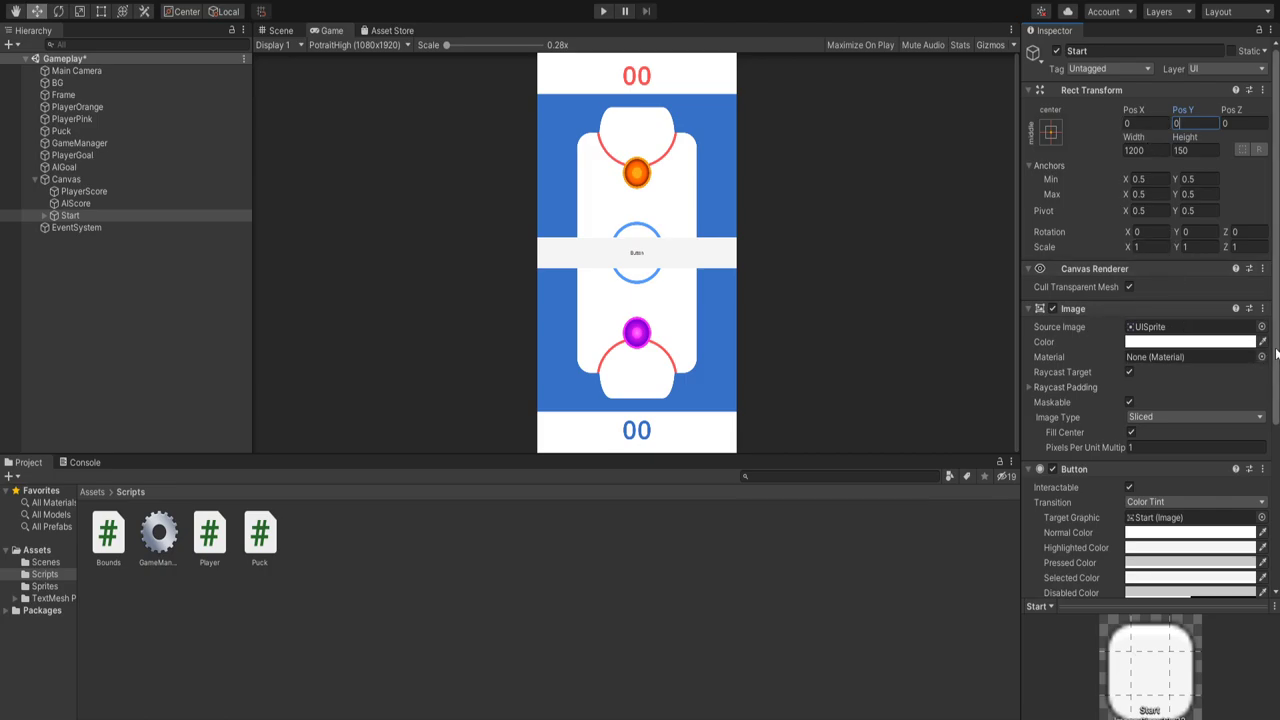
click(1060, 295)
click(1262, 341)
click(728, 178)
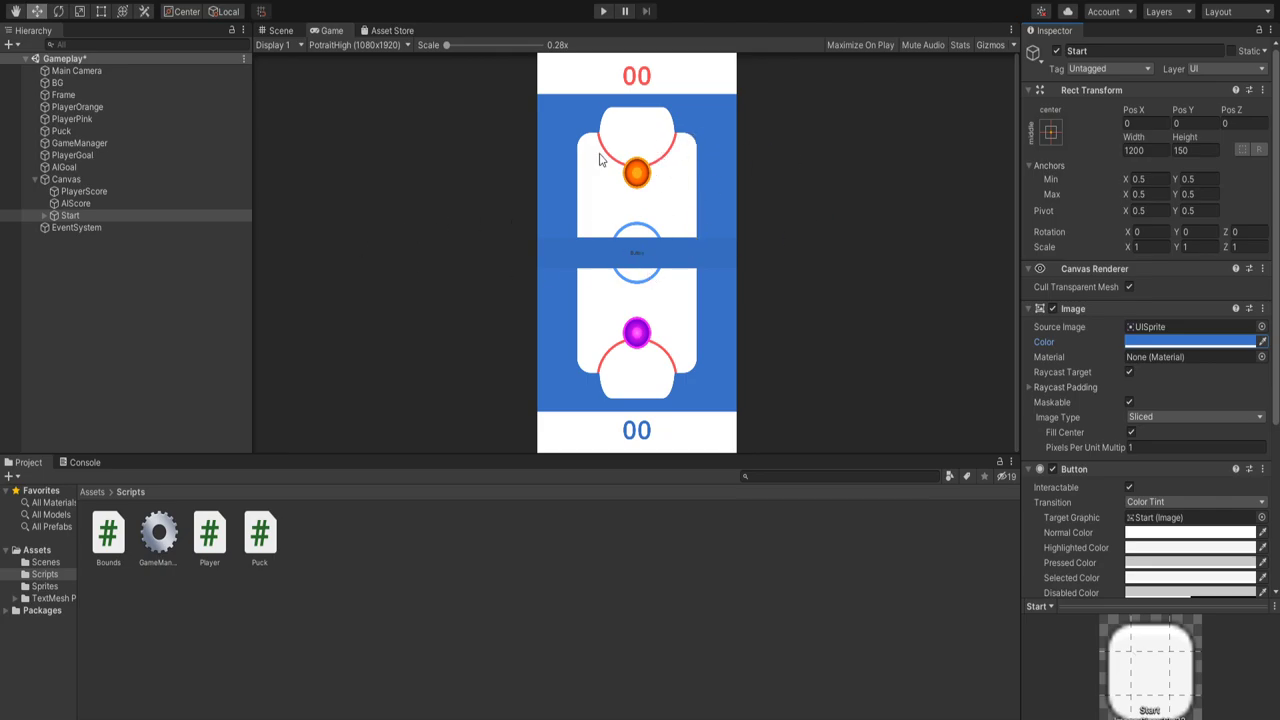
Step: Change the button's label text to CLICK TO START
click(43, 215)
click(90, 227)
click(1070, 365)
key(ctrl+a)
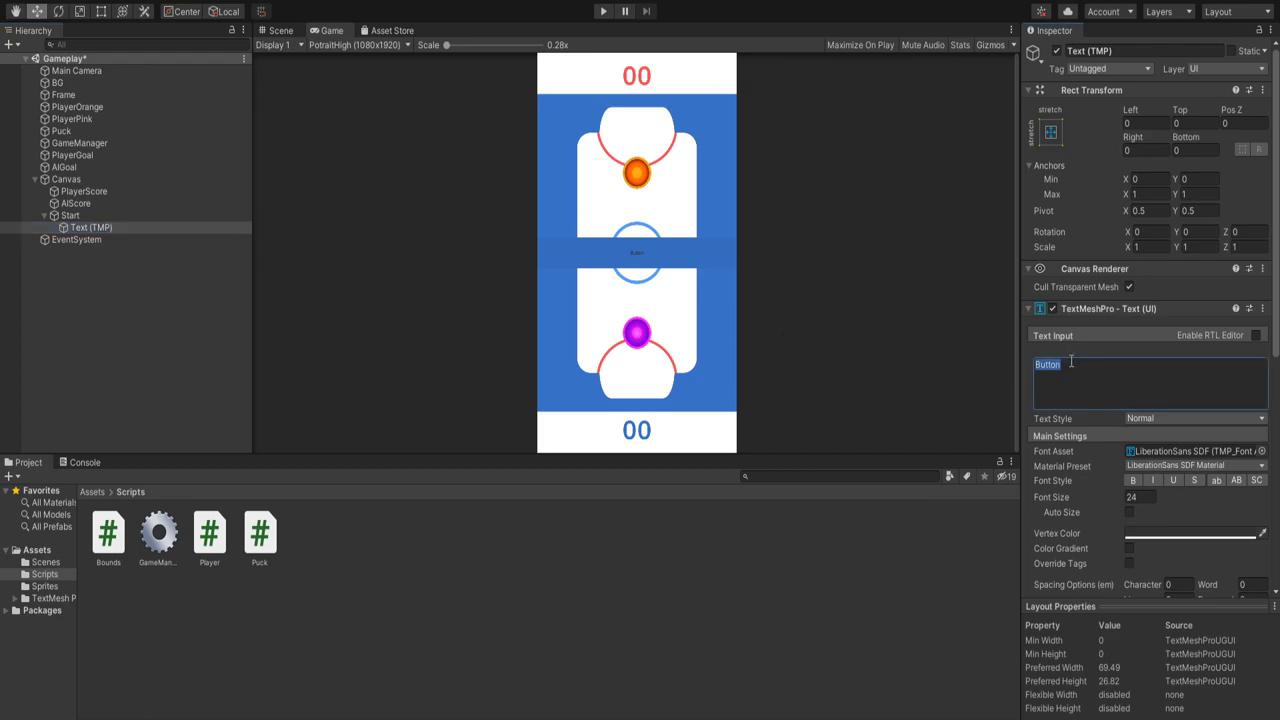
text(CLICK TO START)
Step: Change the label's font style, set its size to 96, and make it white
click(1152, 480)
click(1145, 496)
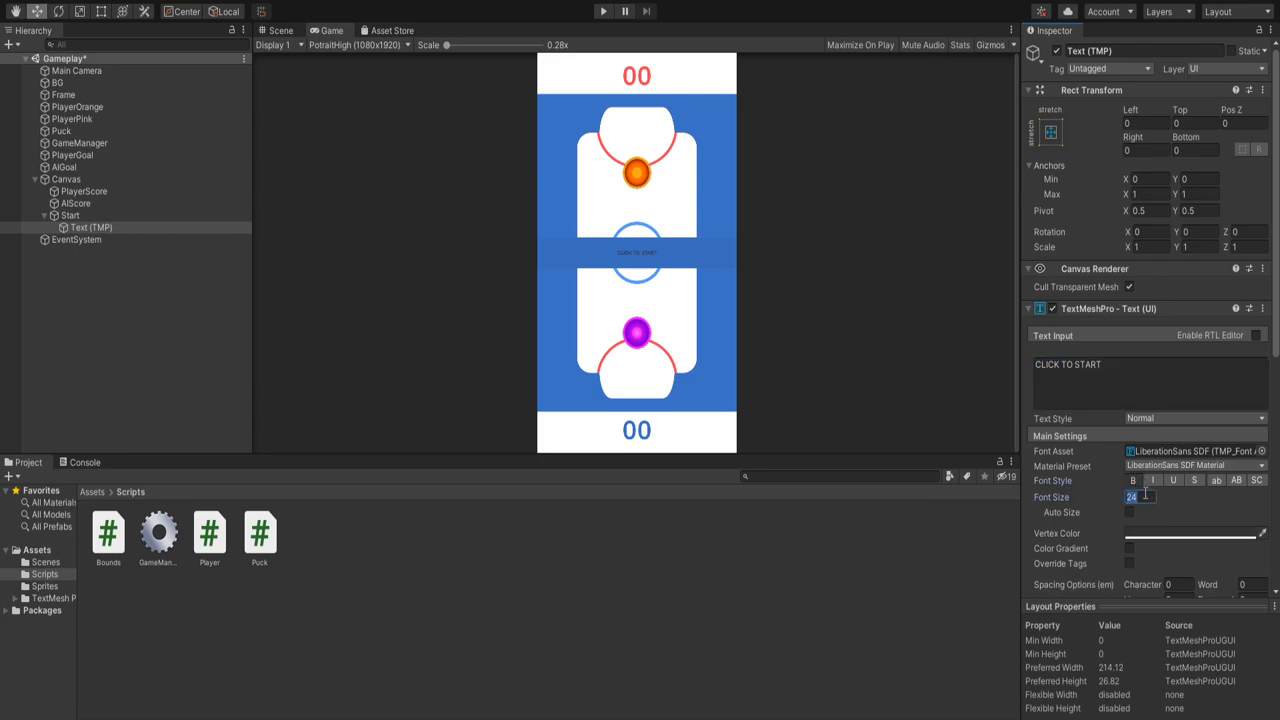
text(96)
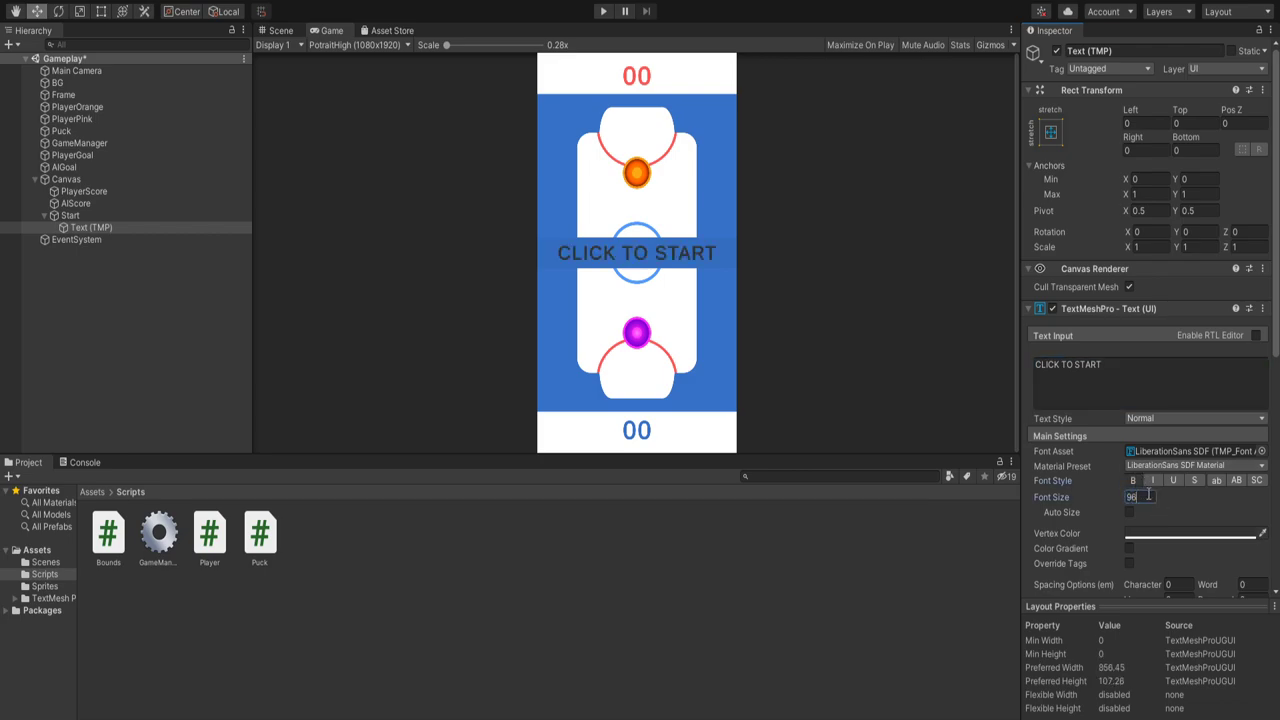
key(Return)
click(1262, 533)
click(680, 300)
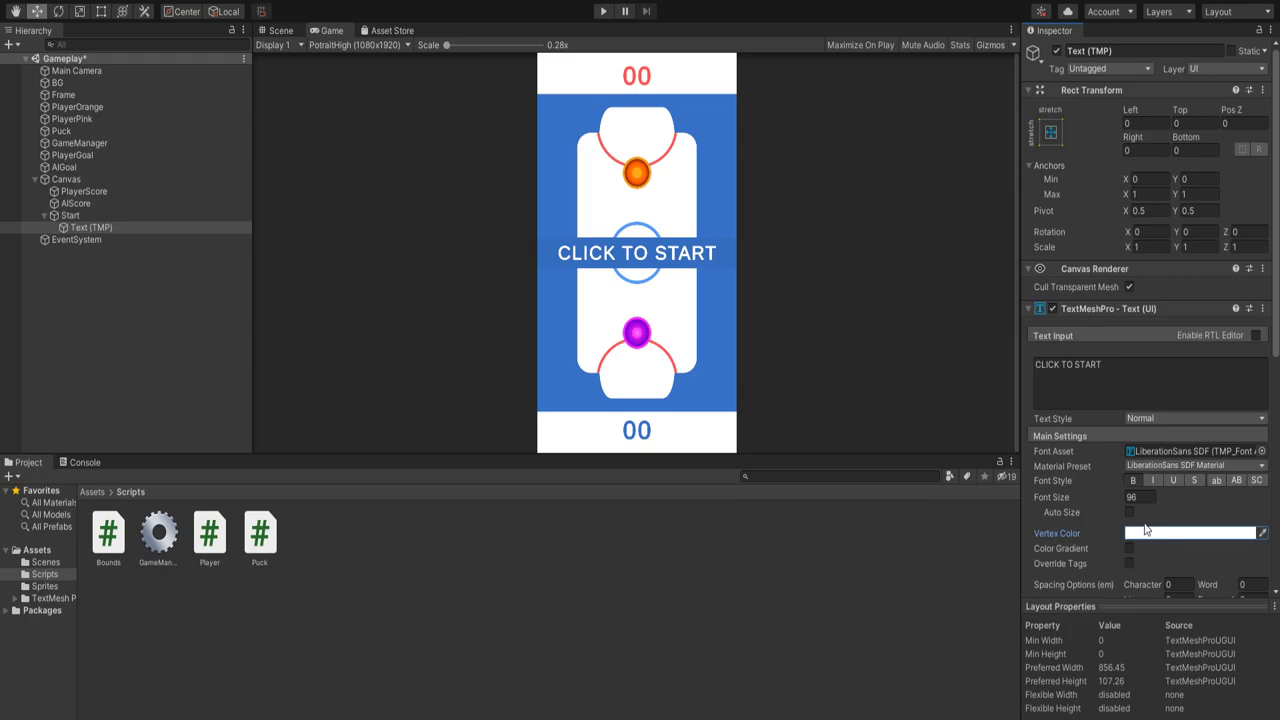
scroll(1159, 420, down, 5)
scroll(1047, 290, up, 5)
Step: Save the Gameplay scene and collapse the Start button in the Hierarchy
key(ctrl+s)
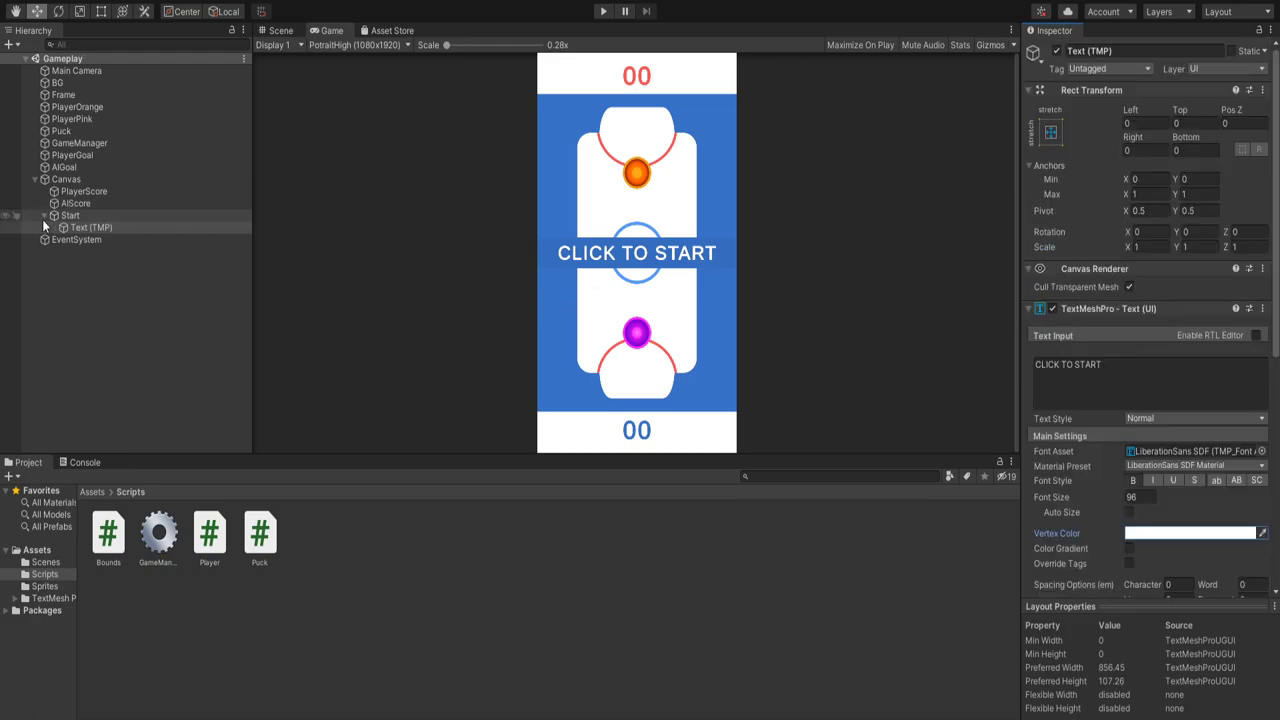
click(43, 216)
click(55, 180)
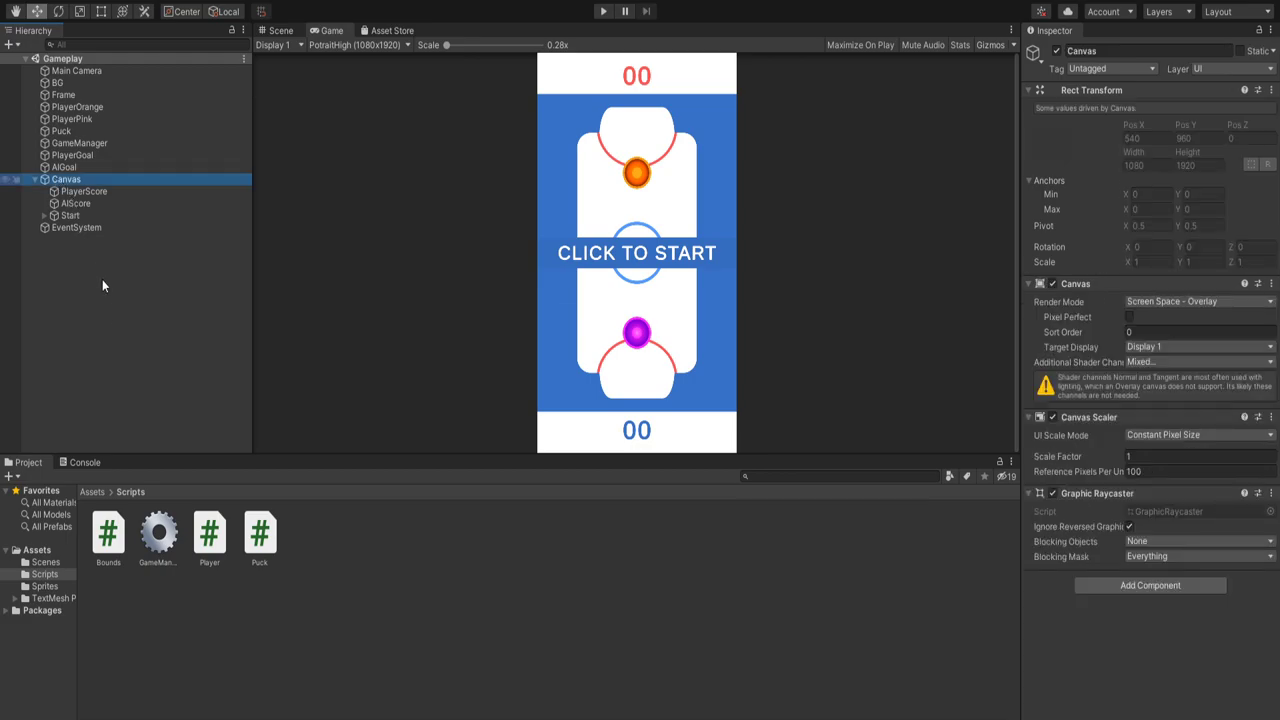
Step: Create an empty child of Canvas named EndPanel
key(alt+shift+n)
text(E)
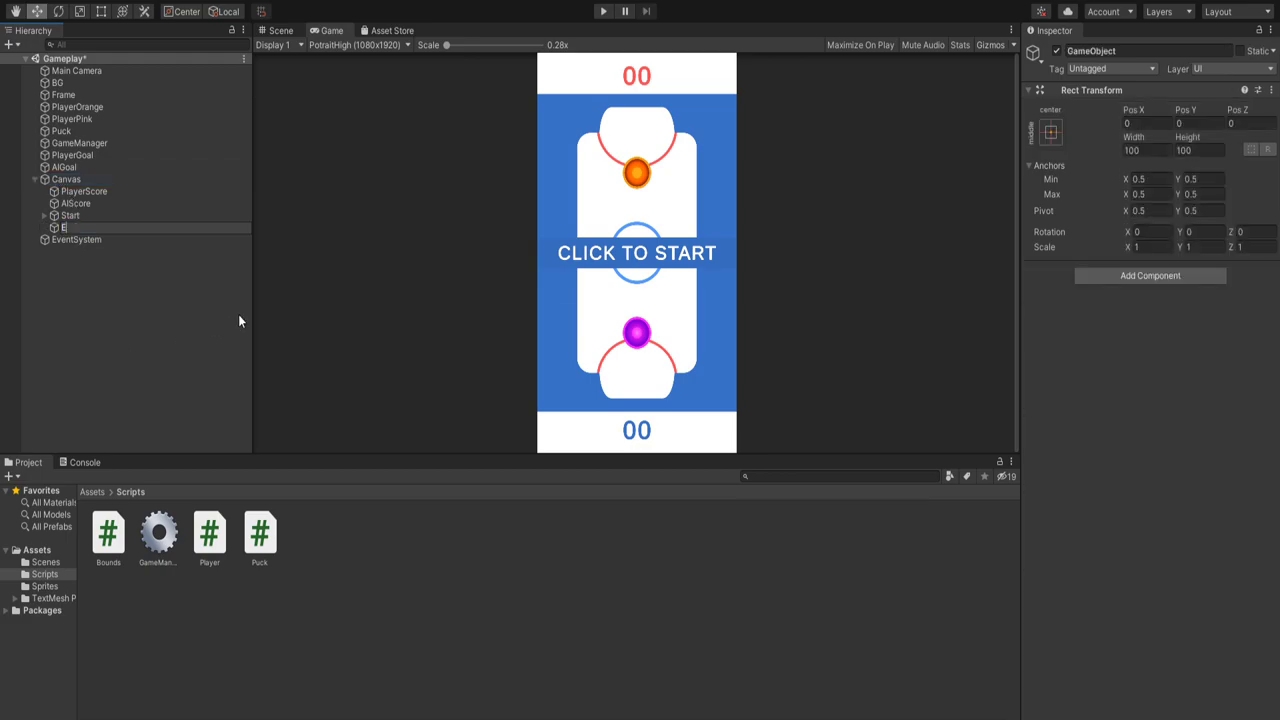
text(ndPanel)
key(Return)
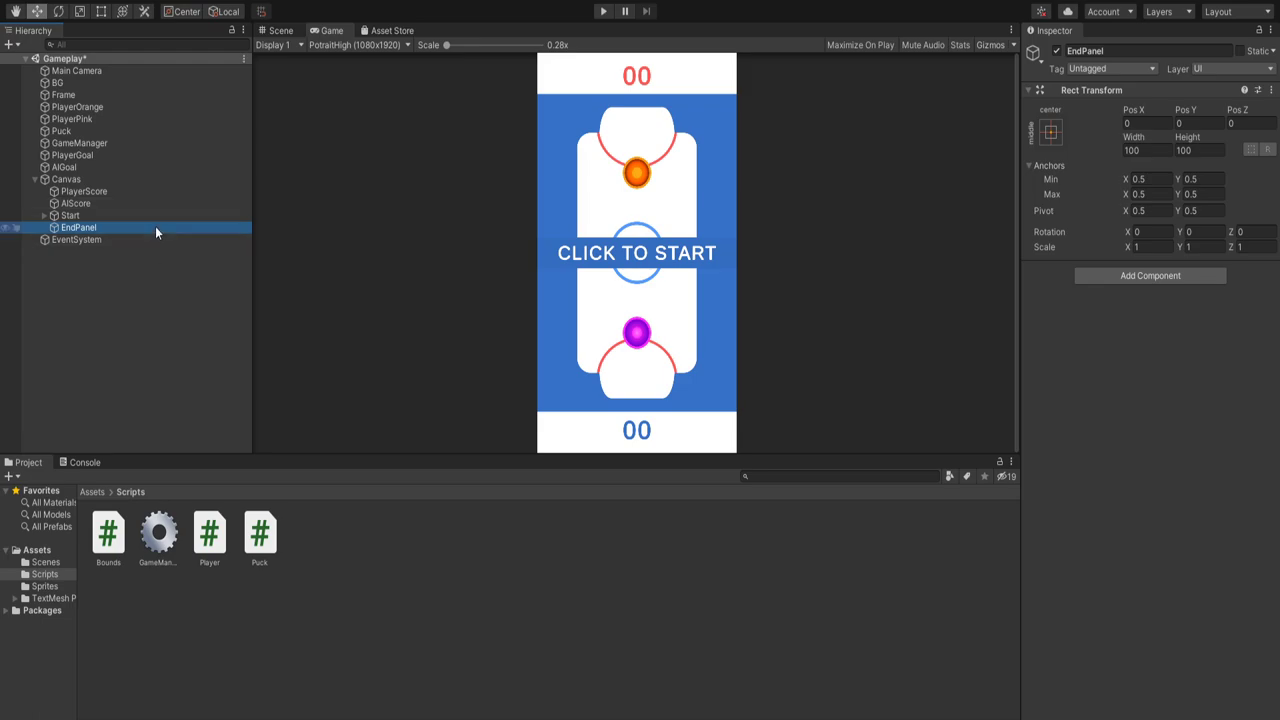
Step: Duplicate the Start button and nest Start (1) under EndPanel
click(60, 216)
key(ctrl+d)
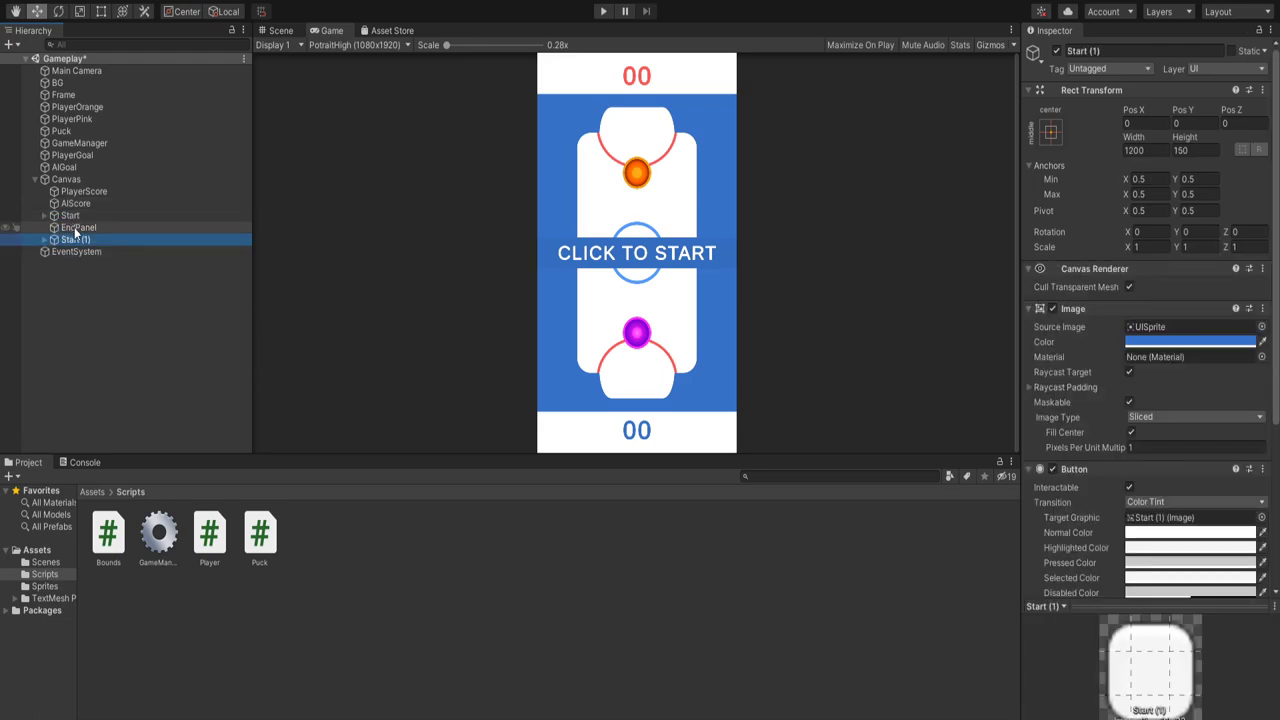
drag(76, 228, 92, 239)
Step: Rename the copied button Start (1) to Restart and deactivate the Start button
click(1114, 51)
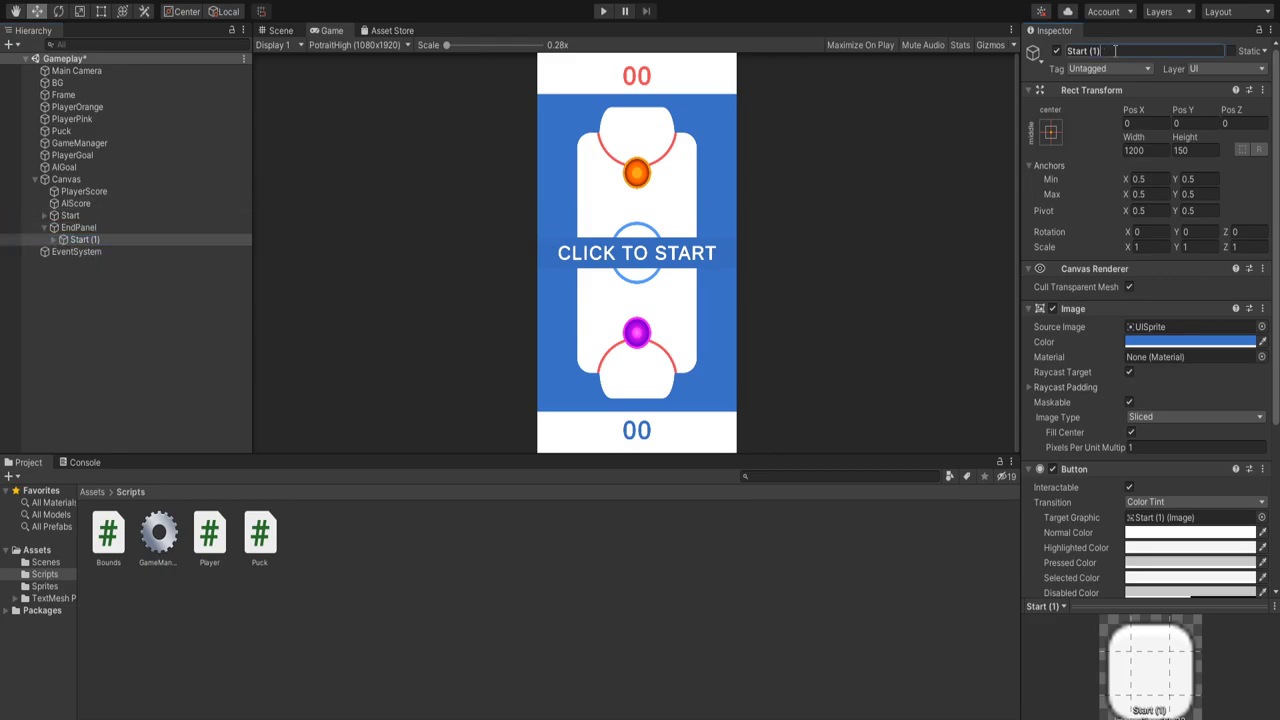
key(End)
key(BackSpace)
key(BackSpace)
key(BackSpace)
key(BackSpace)
key(BackSpace)
key(BackSpace)
key(BackSpace)
key(BackSpace)
key(BackSpace)
text(Restart)
click(120, 215)
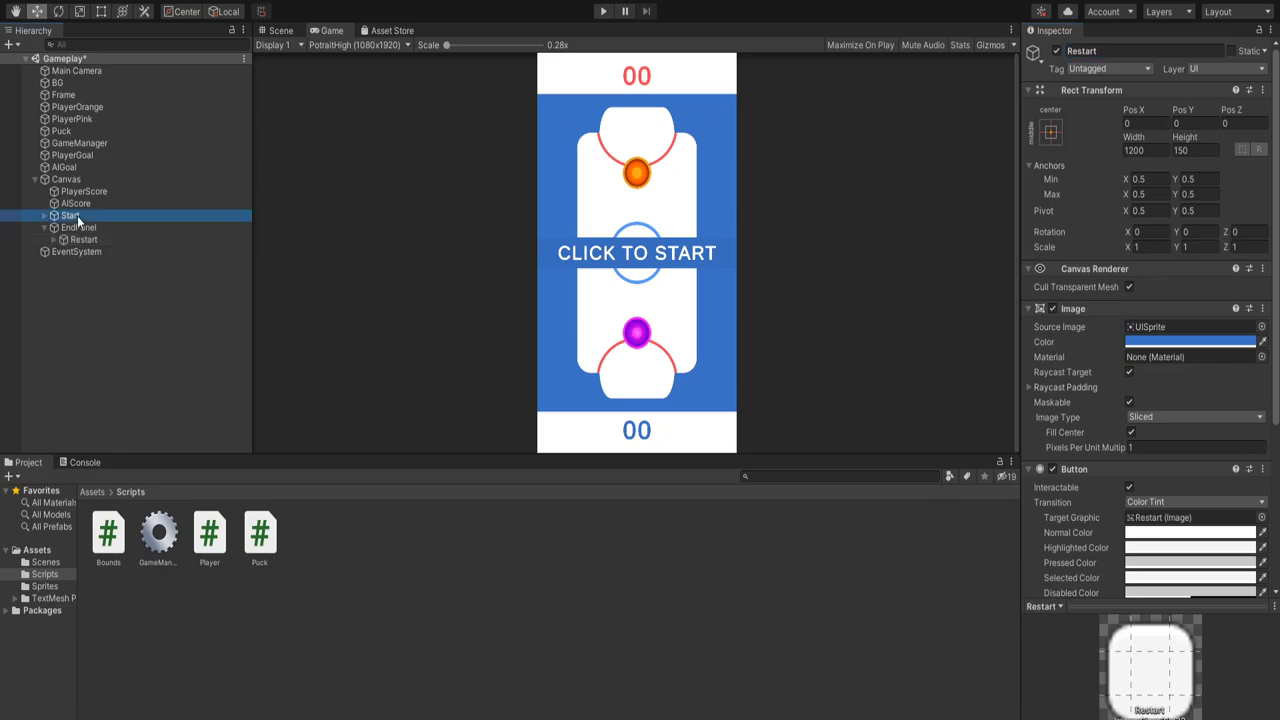
click(1055, 62)
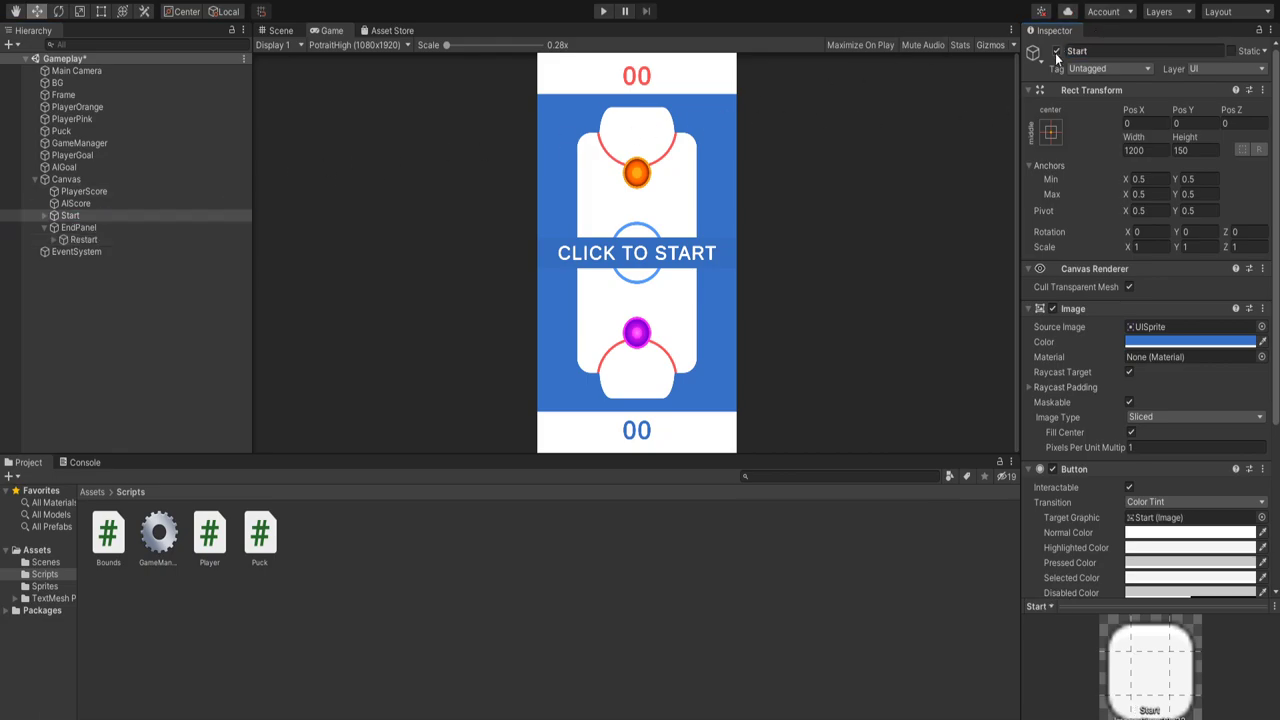
click(1056, 52)
Step: Set the Transition of both the Restart and Start buttons to None
click(128, 239)
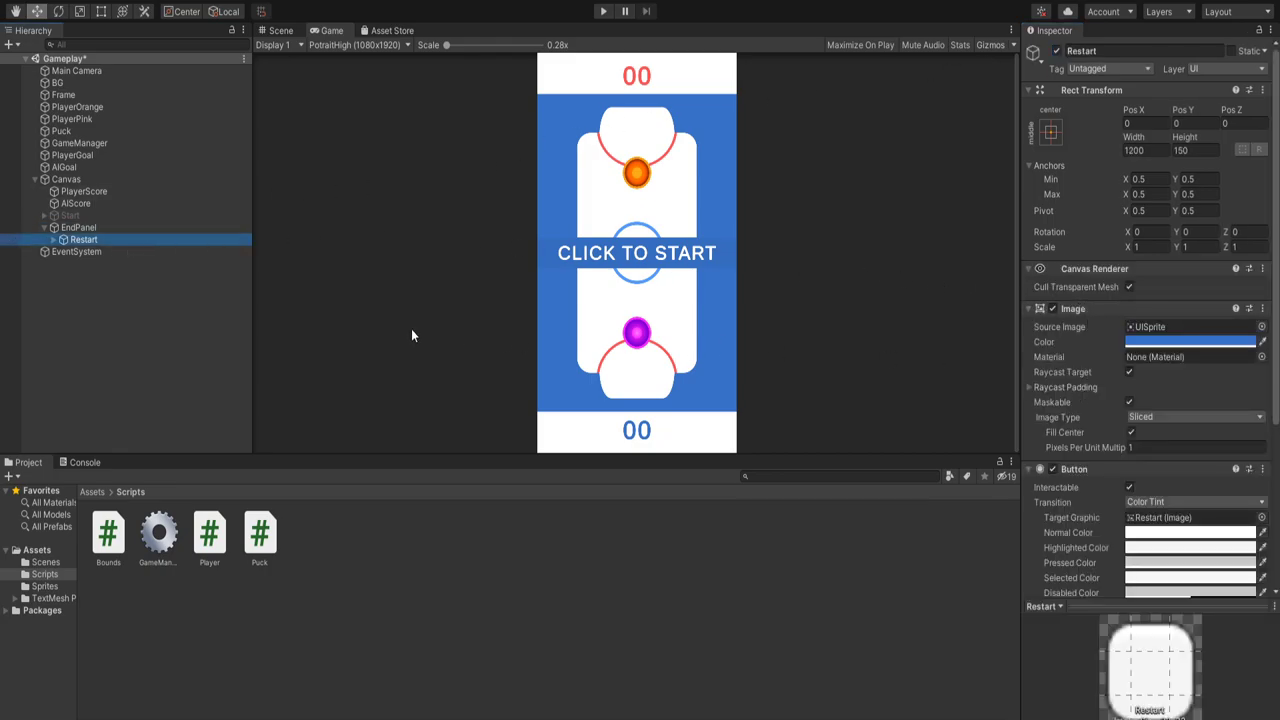
click(1160, 517)
click(1184, 503)
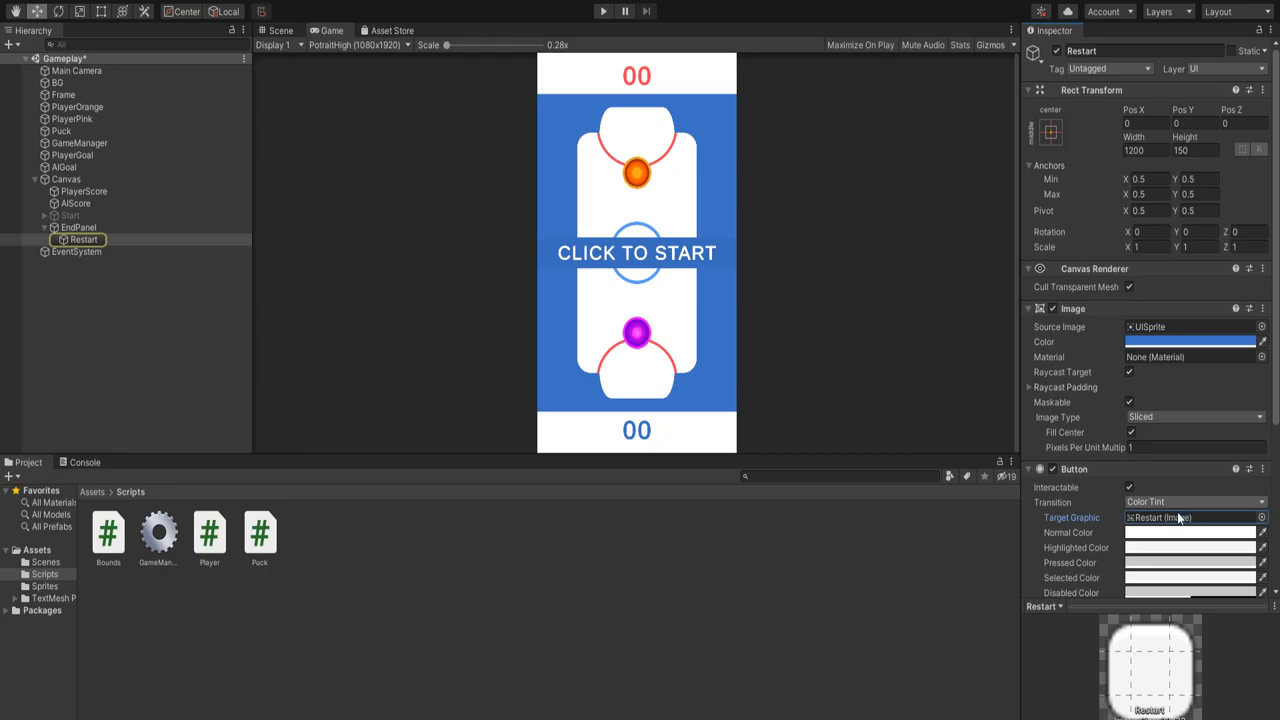
click(1184, 487)
click(183, 218)
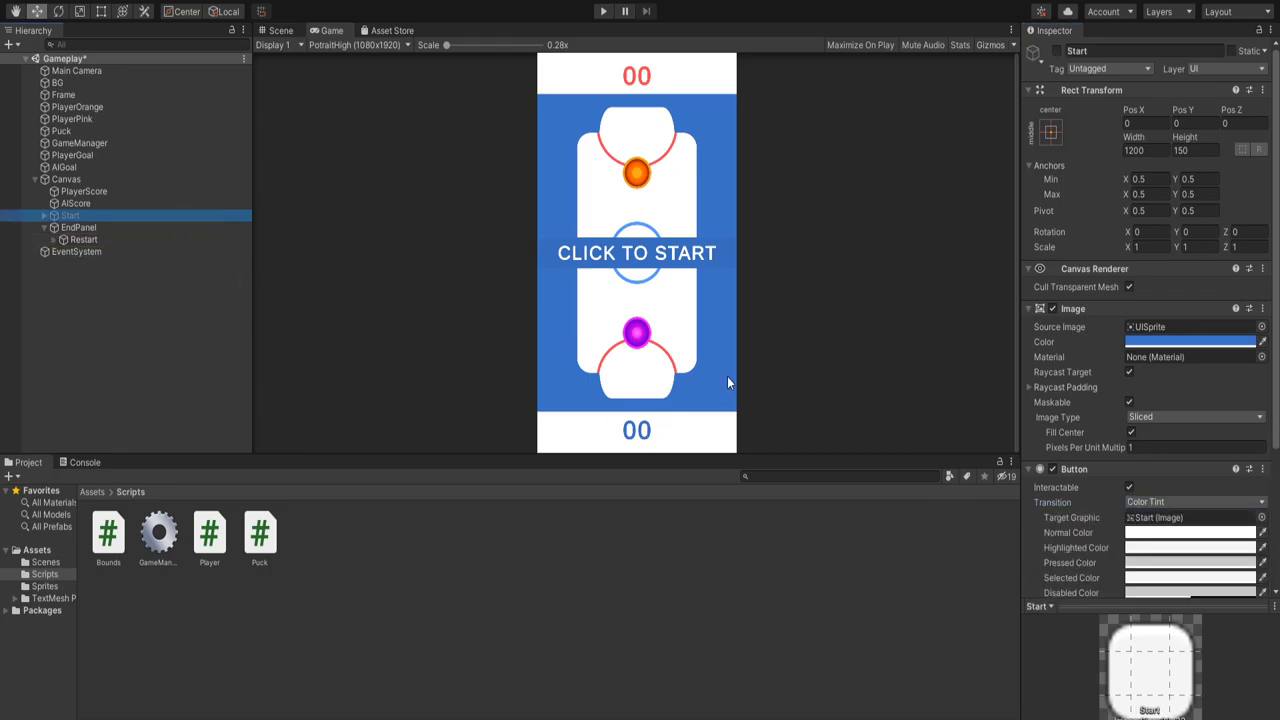
click(1161, 503)
click(1161, 487)
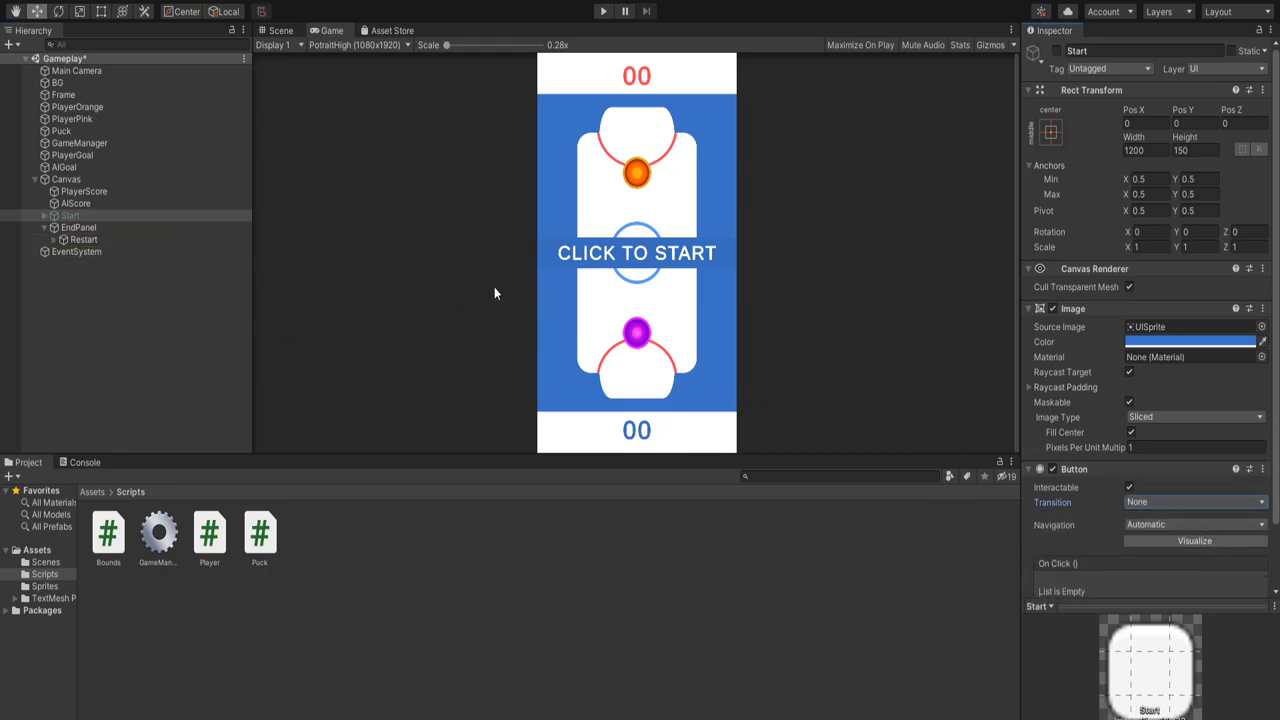
Step: Give the Restart button the orange puck's colour and a width of 800
click(151, 240)
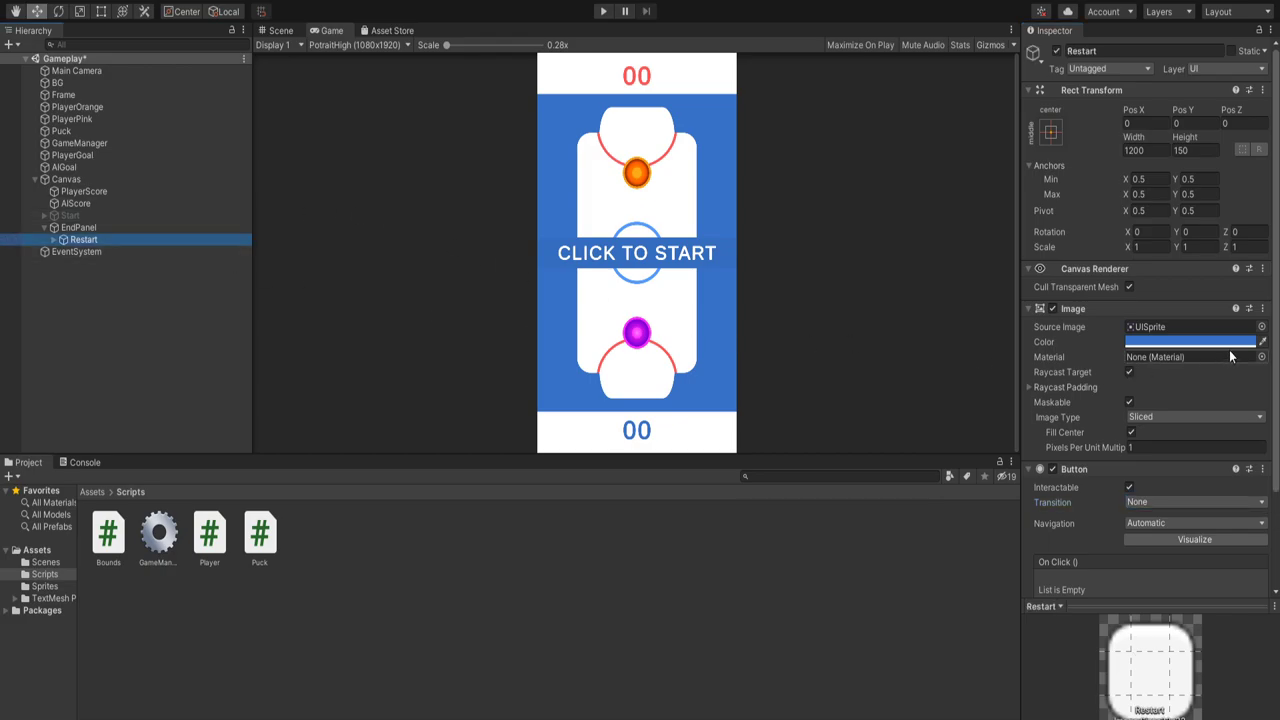
click(1263, 342)
click(637, 174)
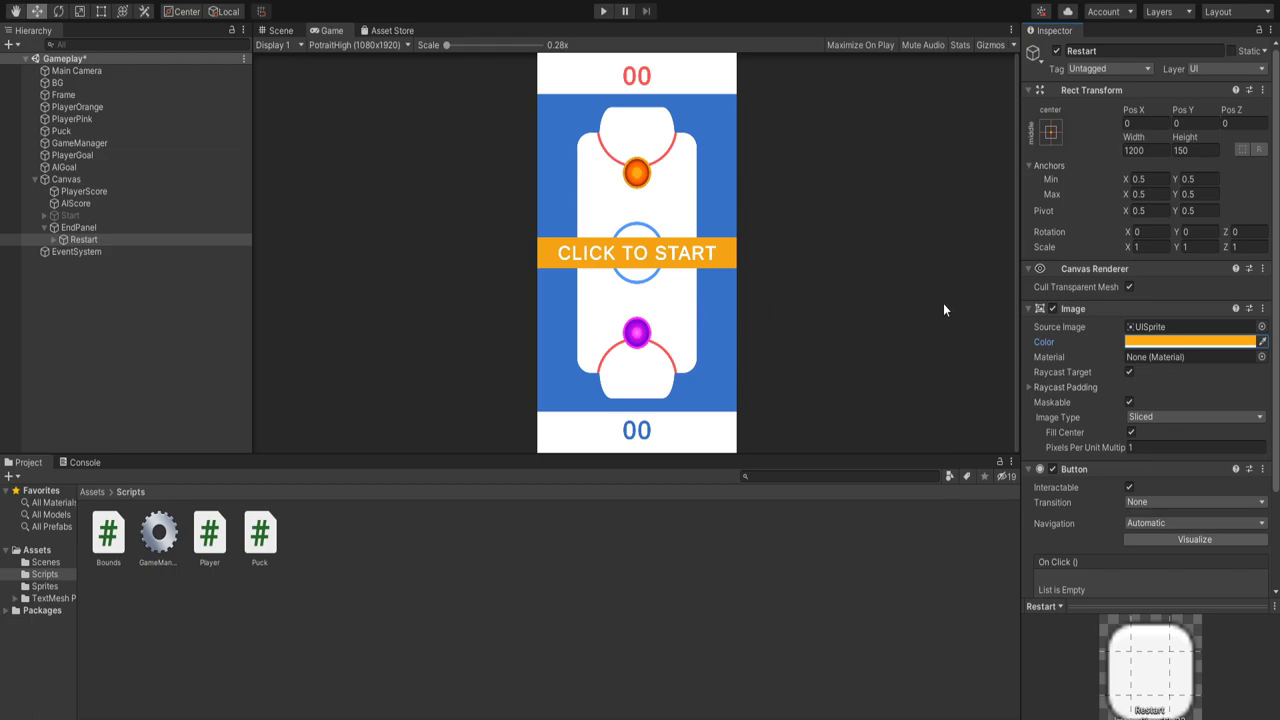
click(1149, 149)
text(8)
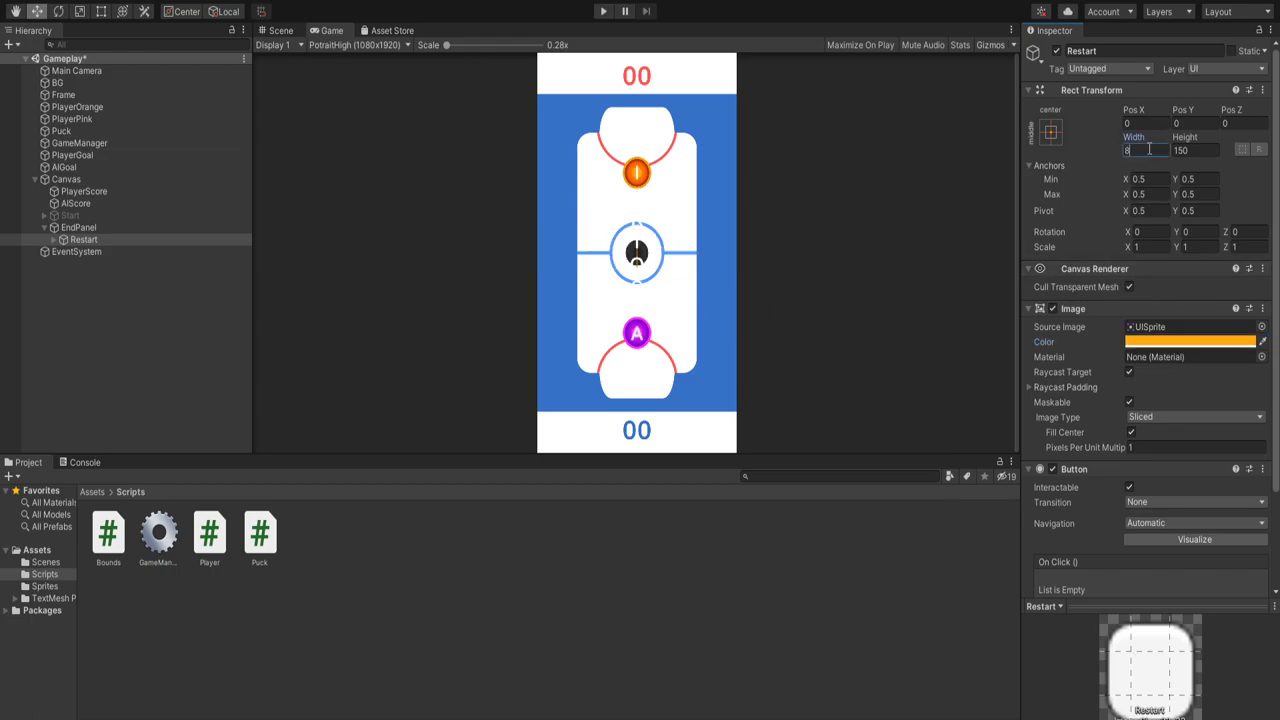
text(00)
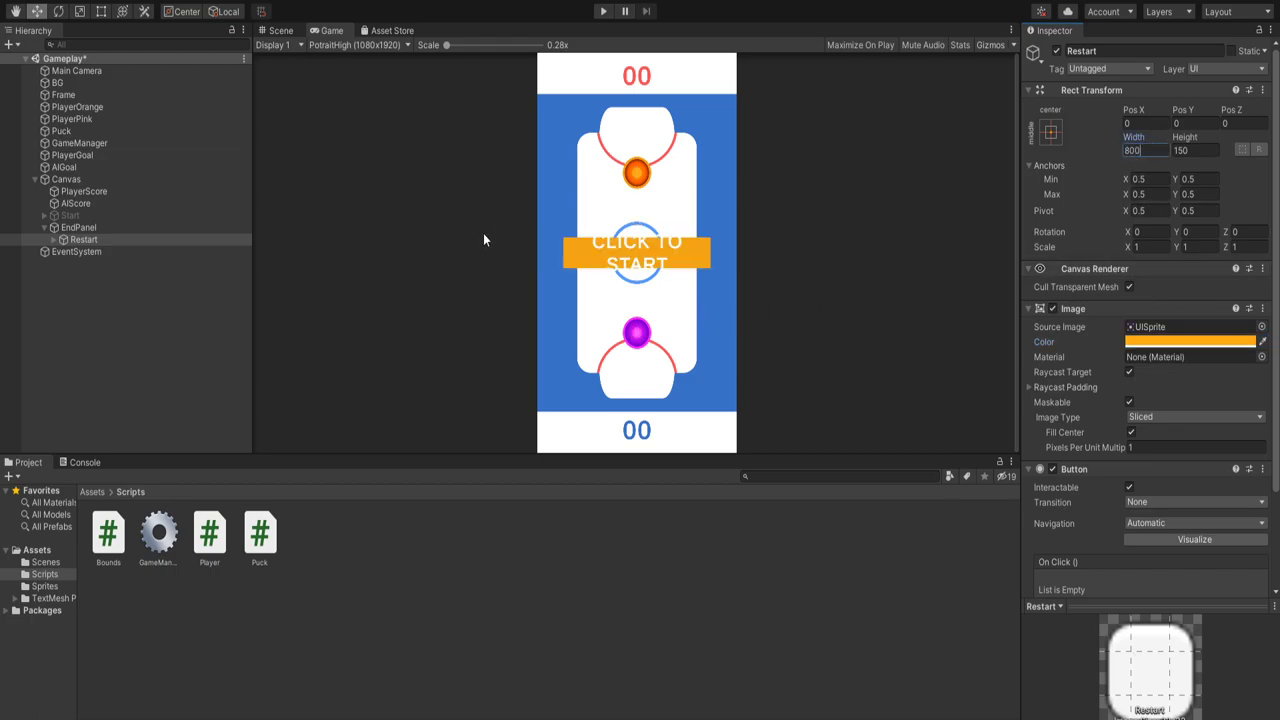
Step: Change the Restart button's label text to RESTART
click(54, 240)
click(81, 251)
click(1142, 372)
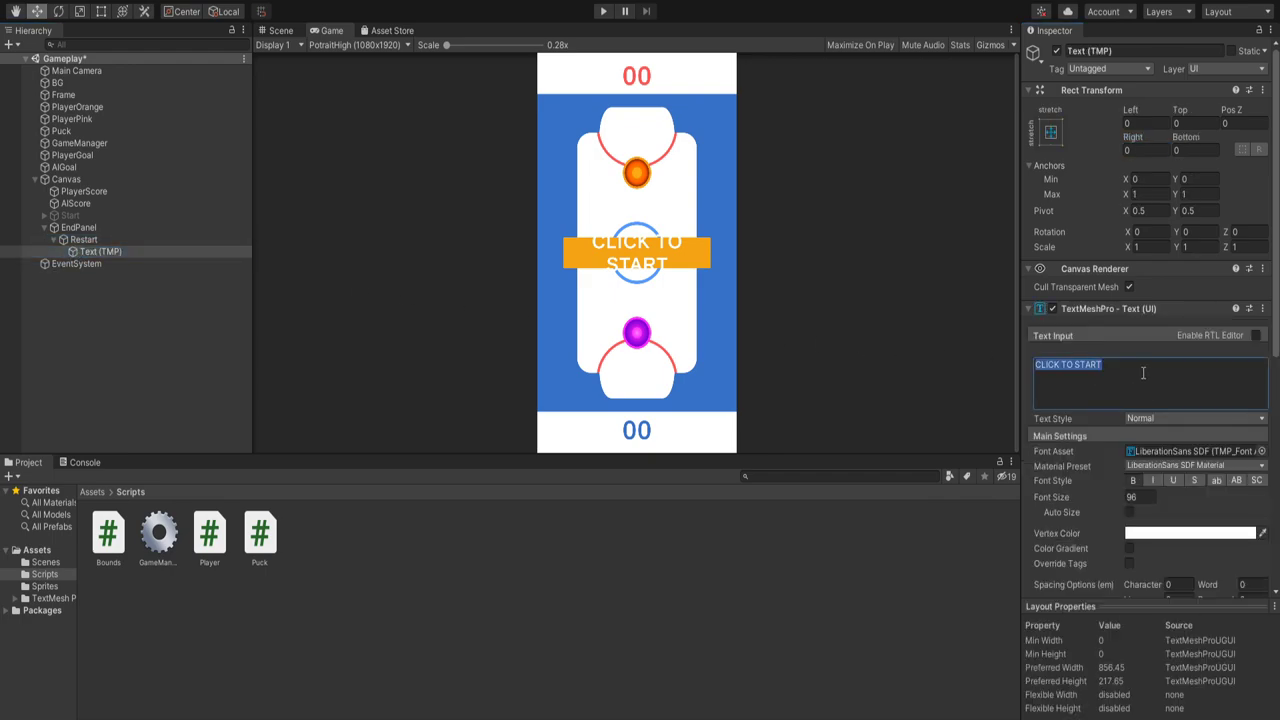
text(RESTRAT)
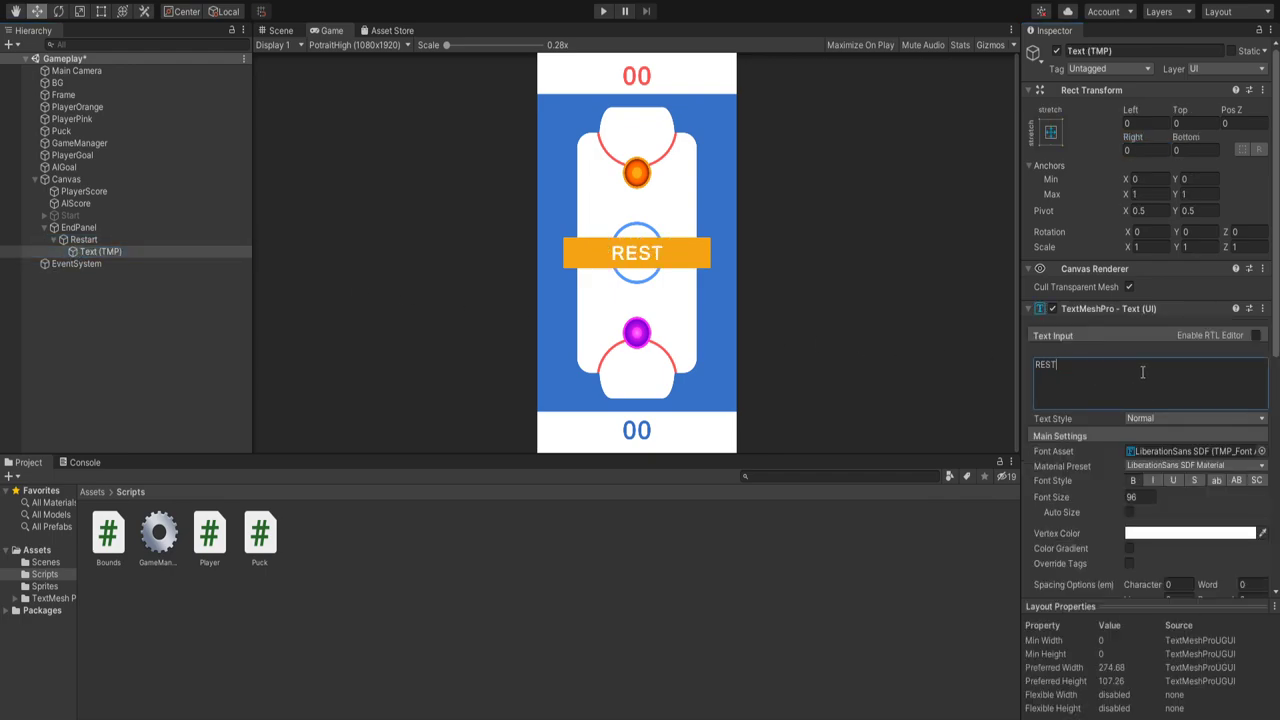
key(BackSpace)
key(BackSpace)
key(BackSpace)
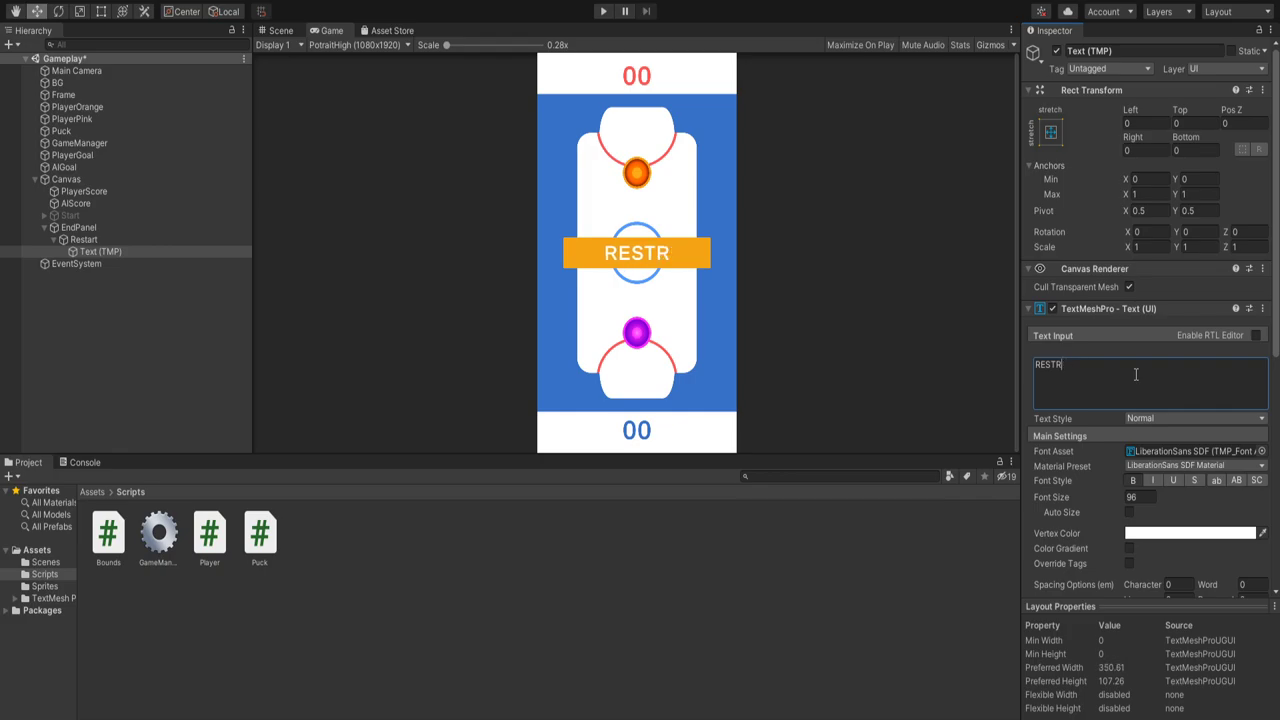
text(ARET)
key(BackSpace)
key(BackSpace)
Step: Duplicate the Restart button and name the copy Quit
text(T)
click(100, 240)
key(ctrl+d)
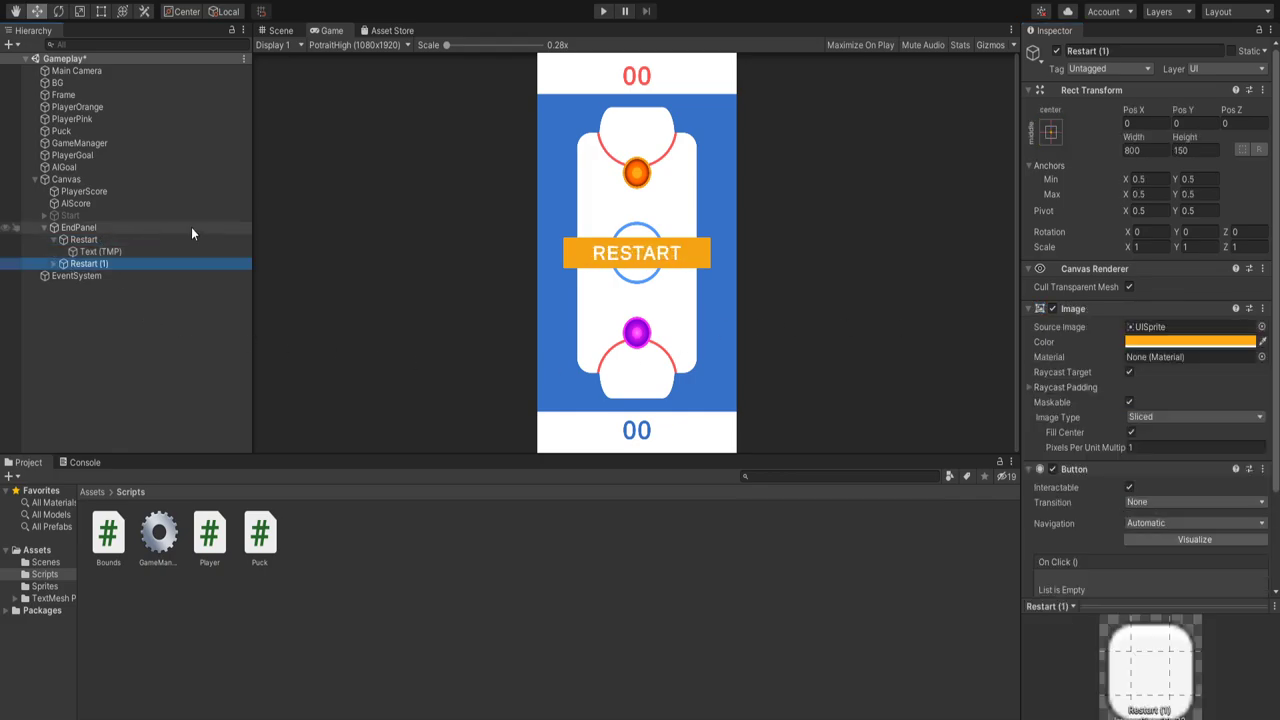
click(1131, 49)
text(Q)
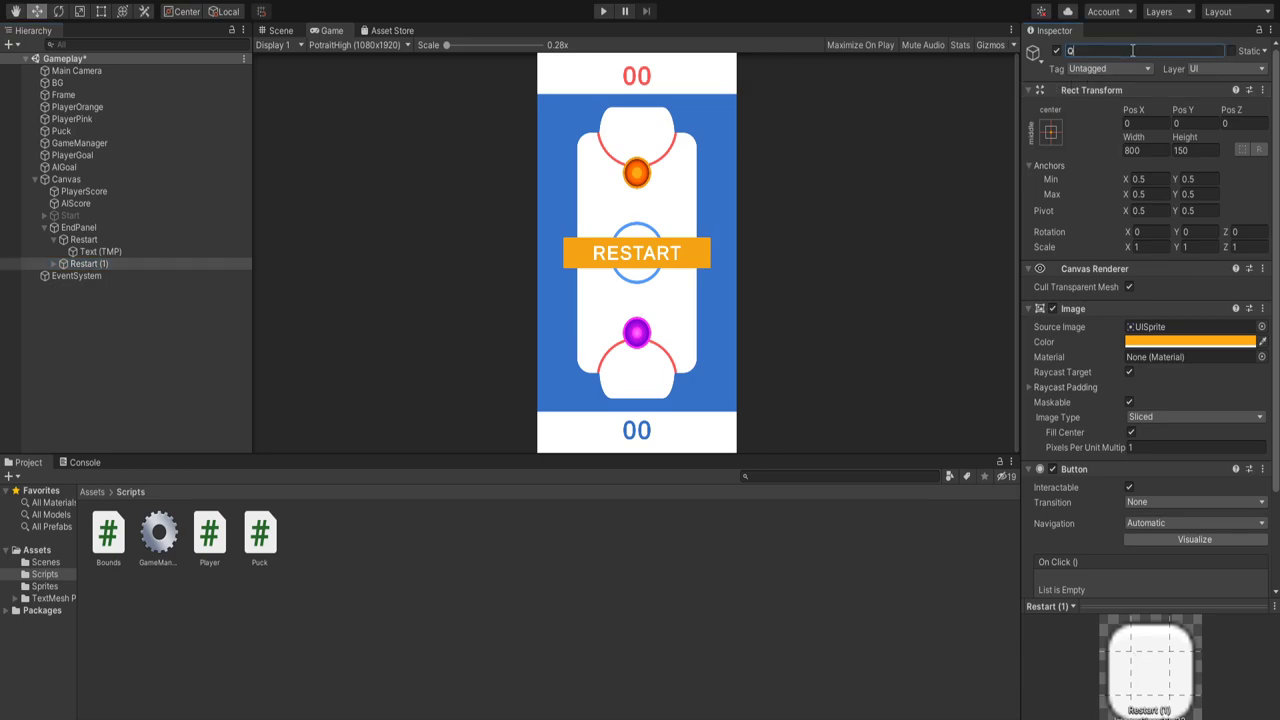
text(uit)
key(Return)
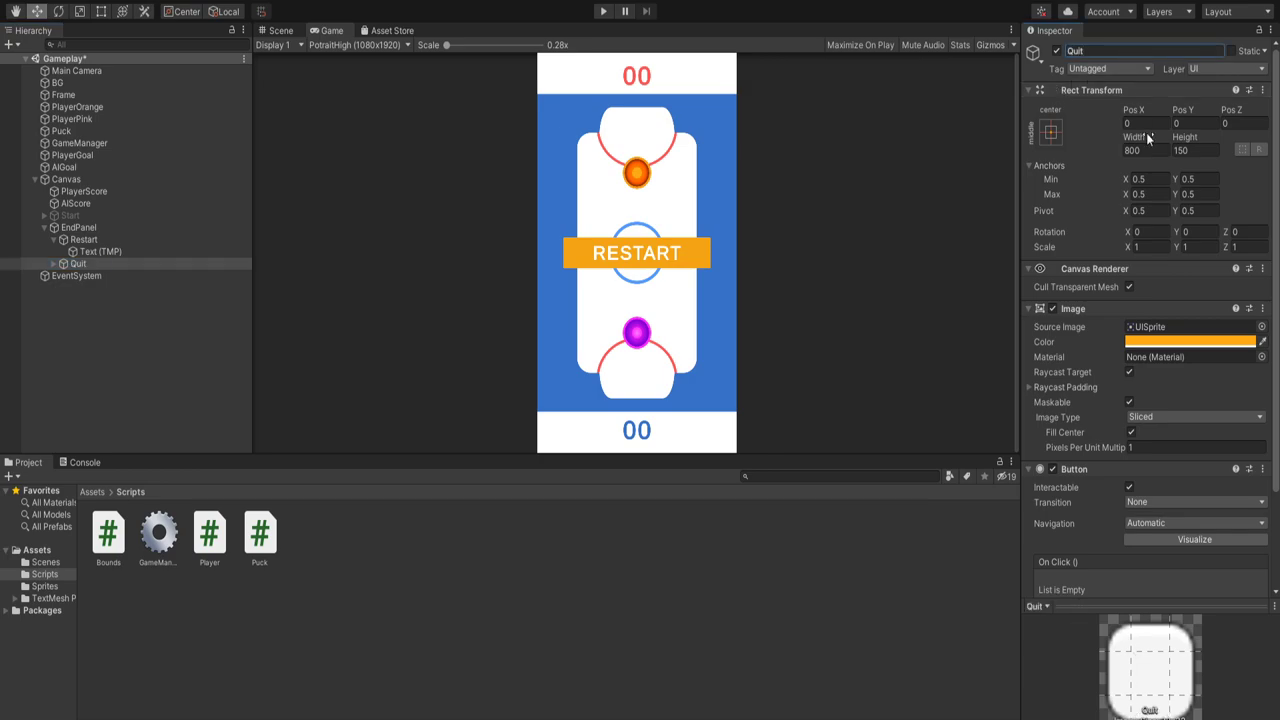
Step: Move the Quit button to Pos Y -200 and set its label to Quit
click(1185, 122)
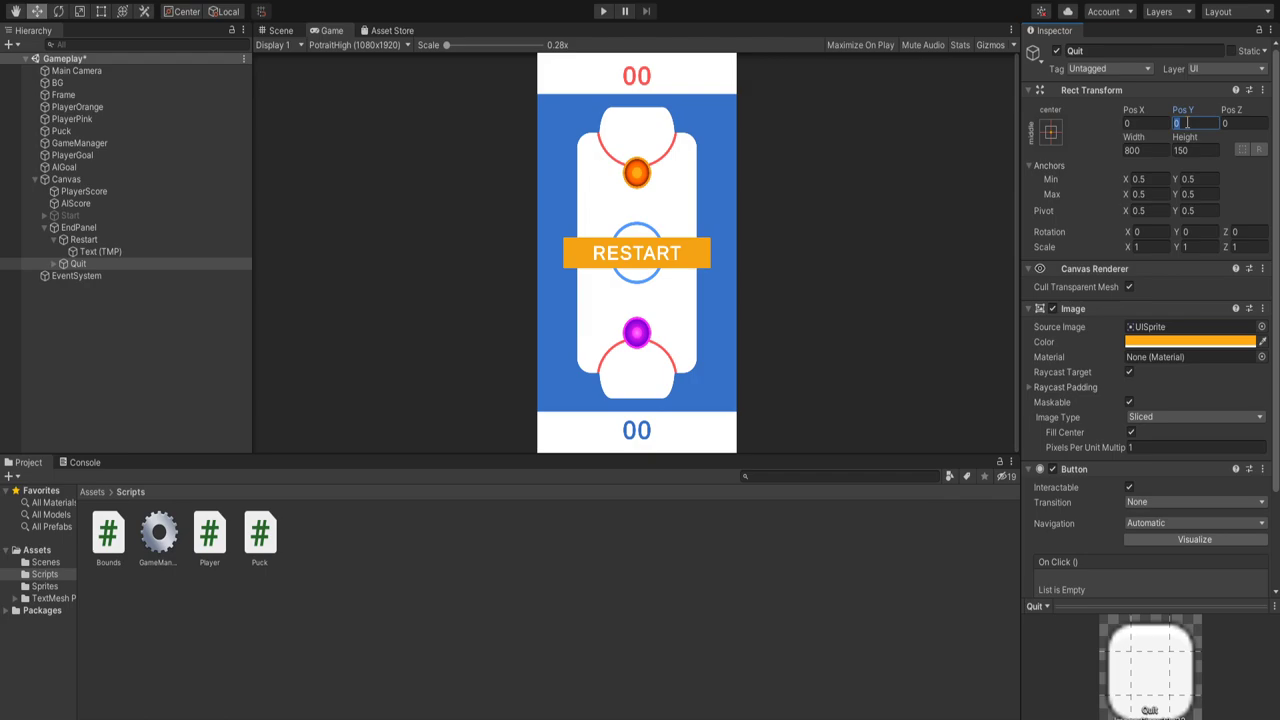
text(200)
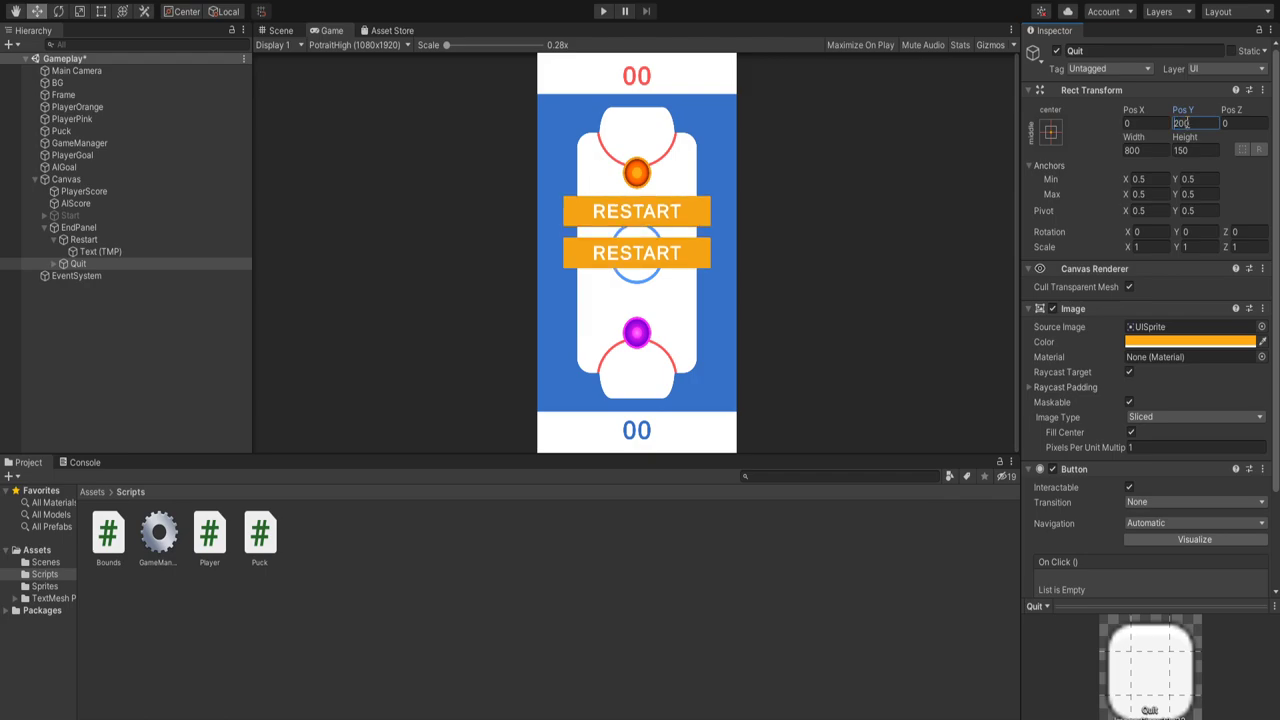
key(Home)
text(-)
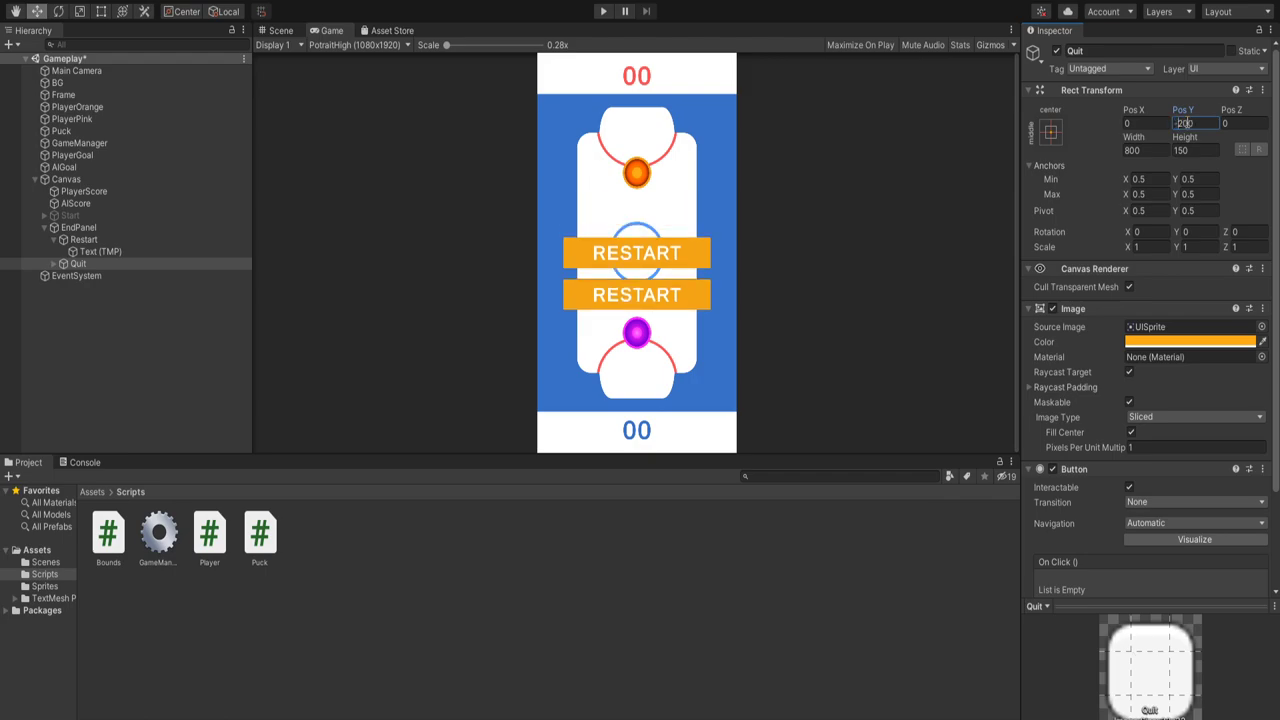
click(52, 263)
click(97, 275)
click(1090, 372)
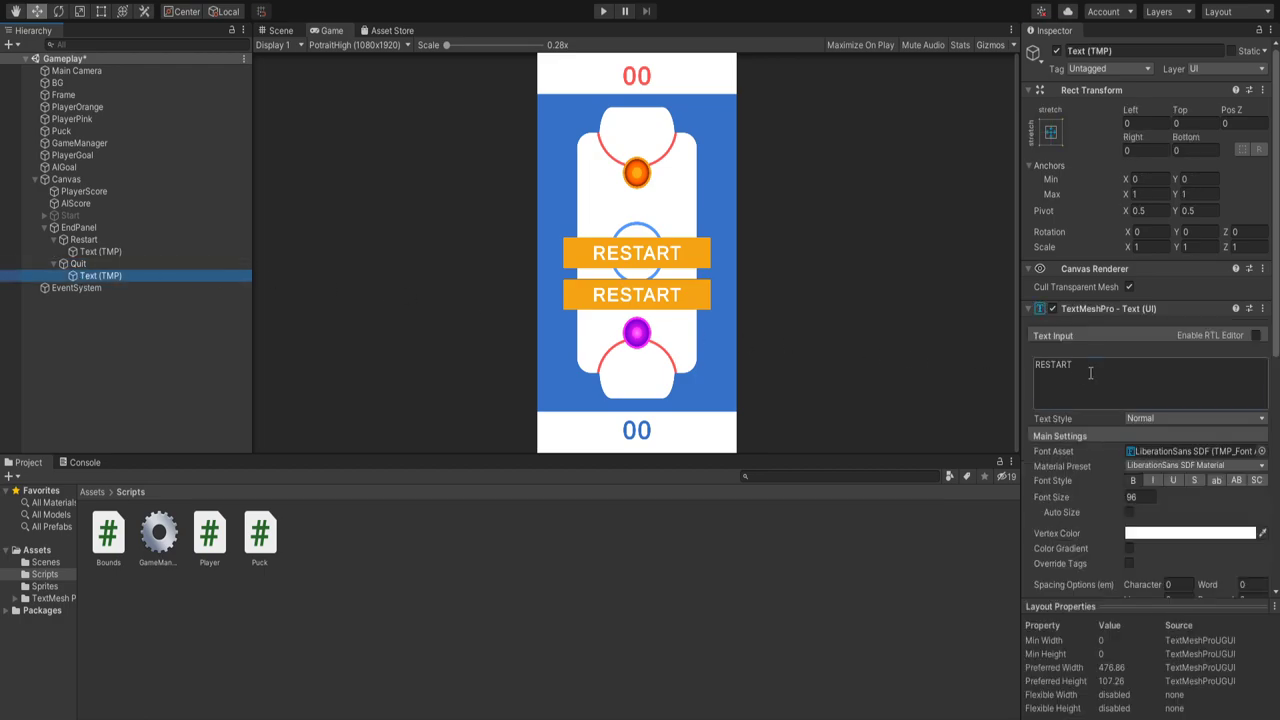
double_click(1076, 362)
text(Quit)
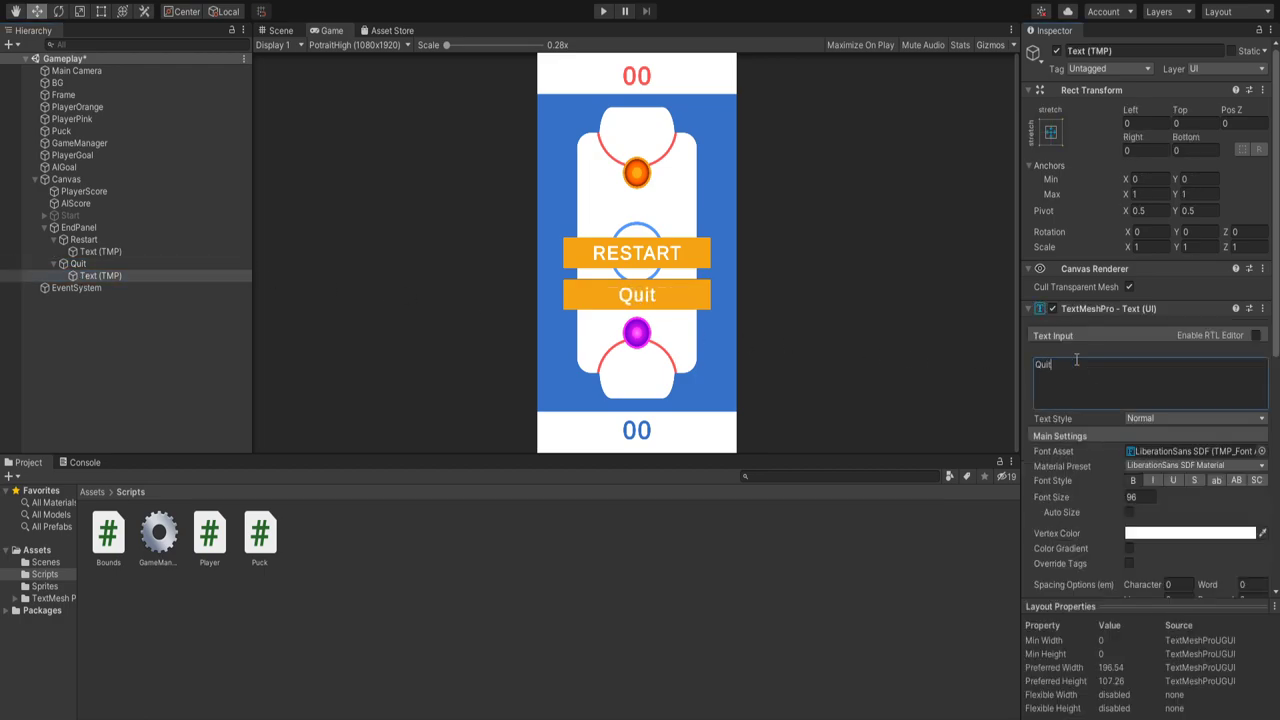
Step: Change the Restart button's label from RESTART to Restart
click(101, 251)
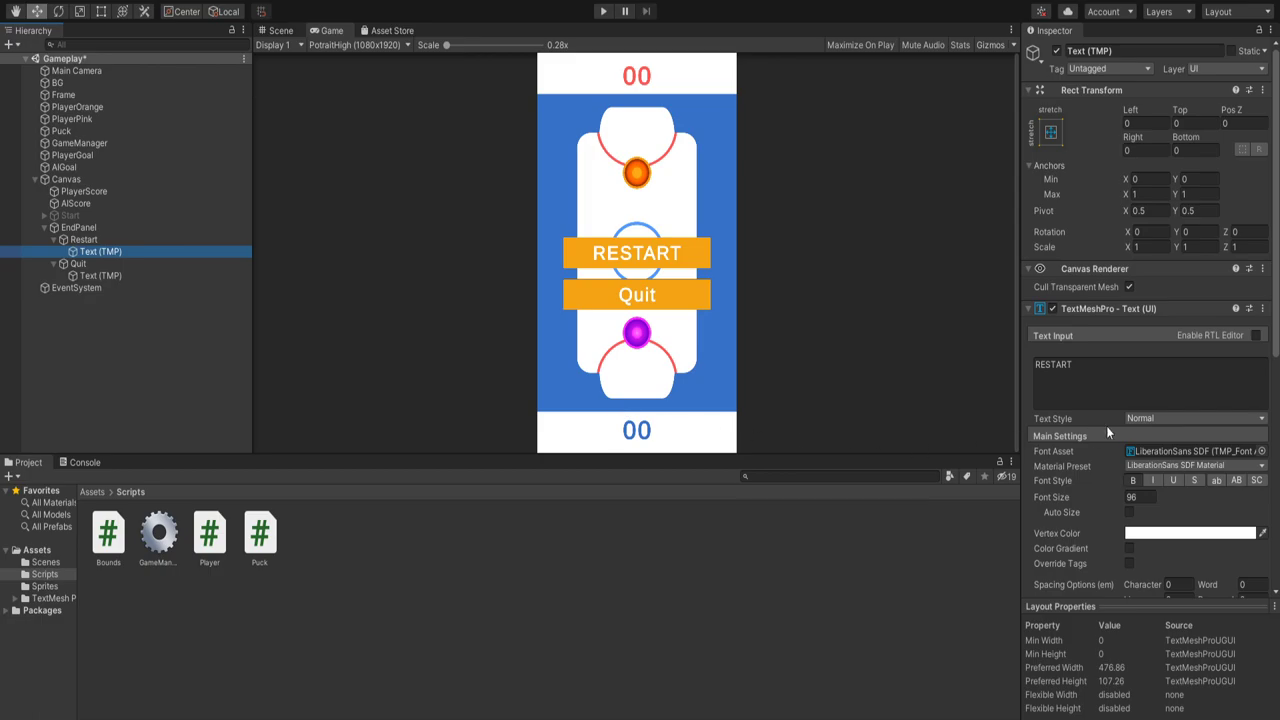
double_click(1153, 372)
text(Restart)
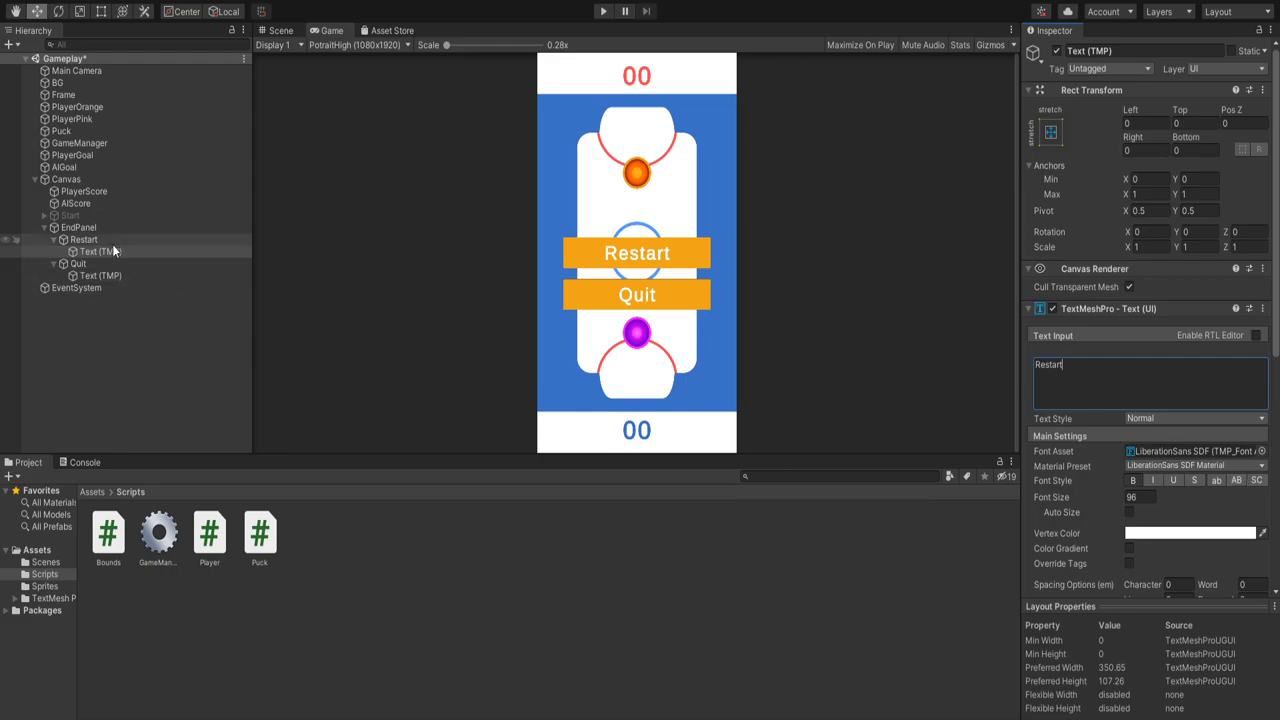
Step: Create a new TextMeshPro text object inside EndPanel
click(106, 205)
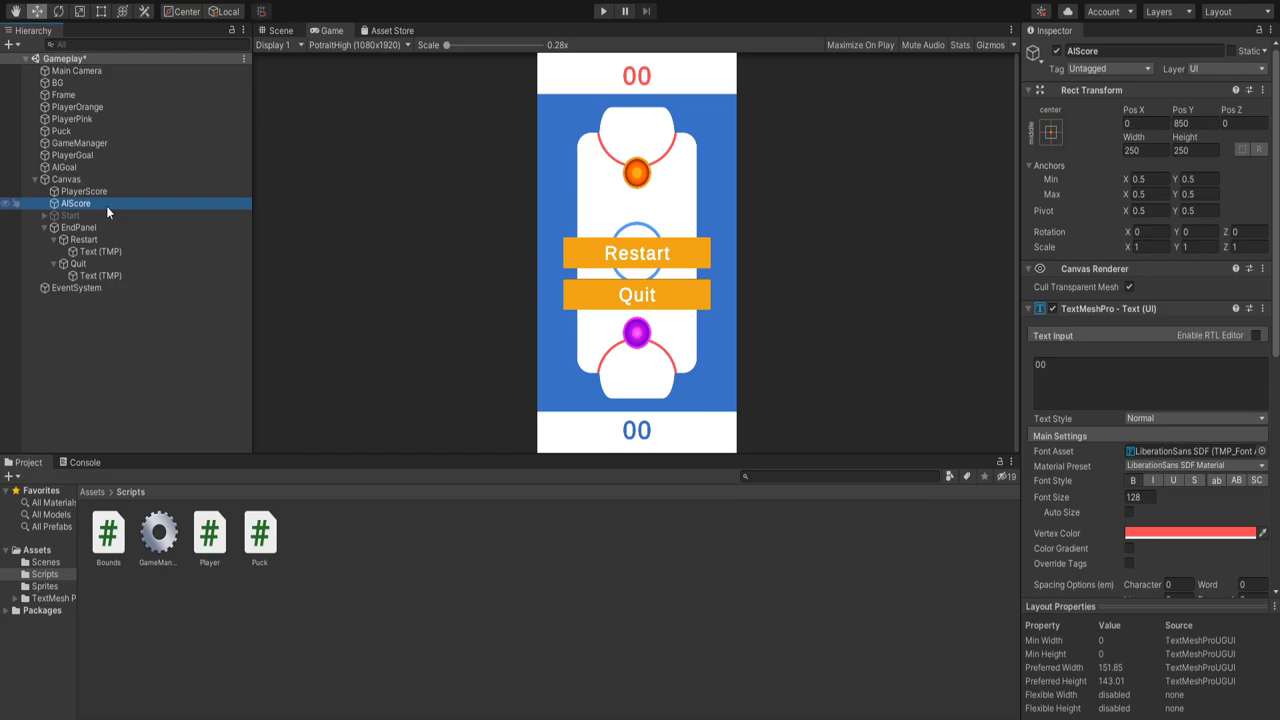
click(91, 265)
key(Down)
key(Up)
key(Up)
key(Up)
key(Up)
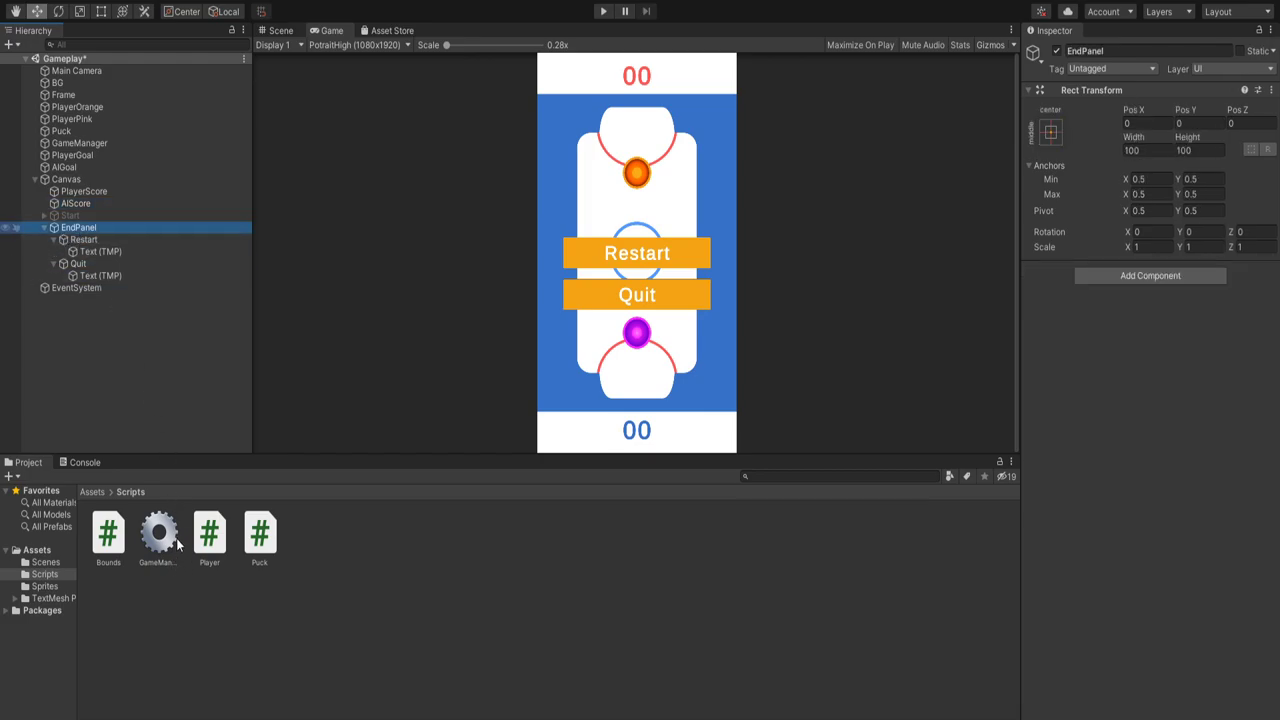
key(ctrl+shift+t)
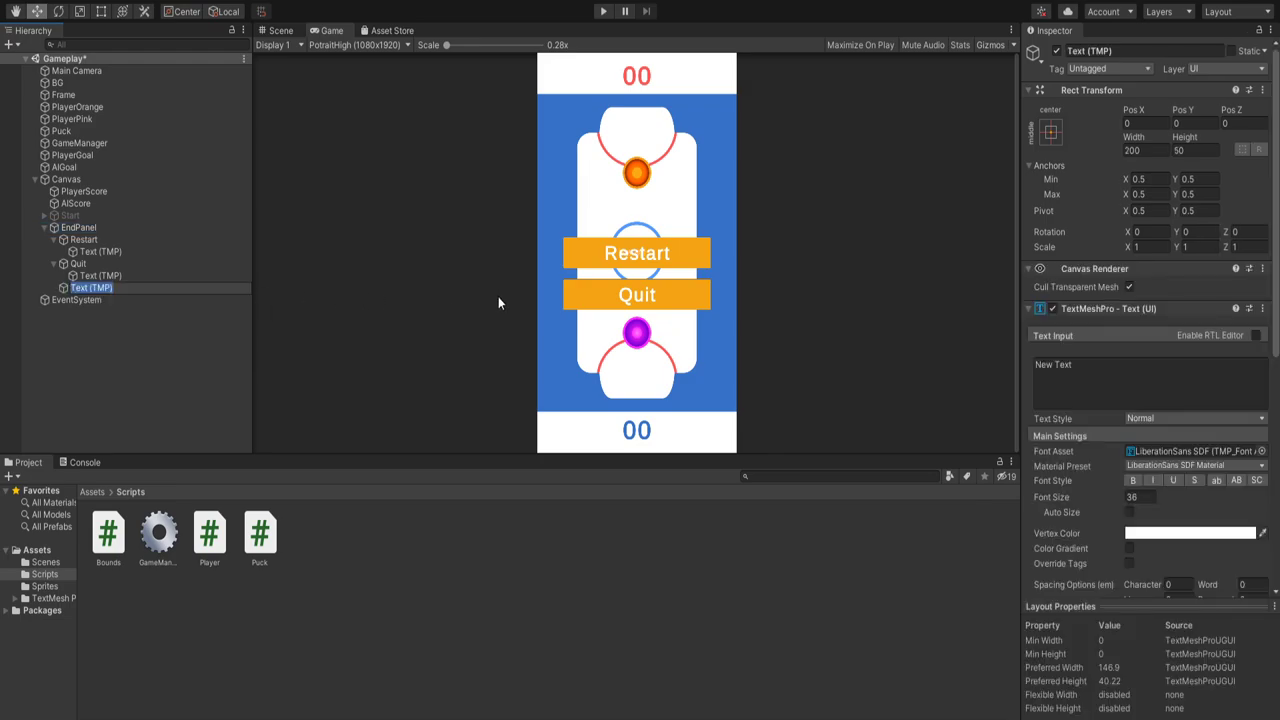
Step: Colour the new text like the orange puck and size its box 1200 by 150
click(1140, 497)
text(128)
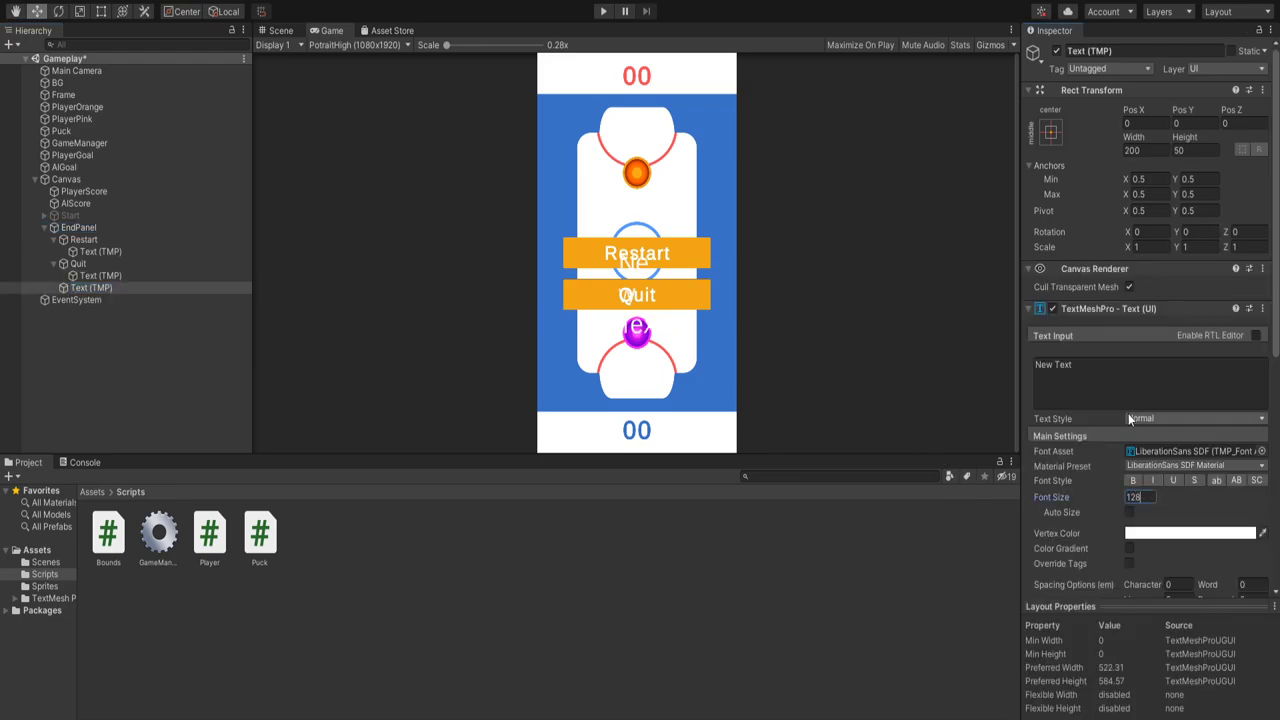
click(1262, 534)
click(645, 177)
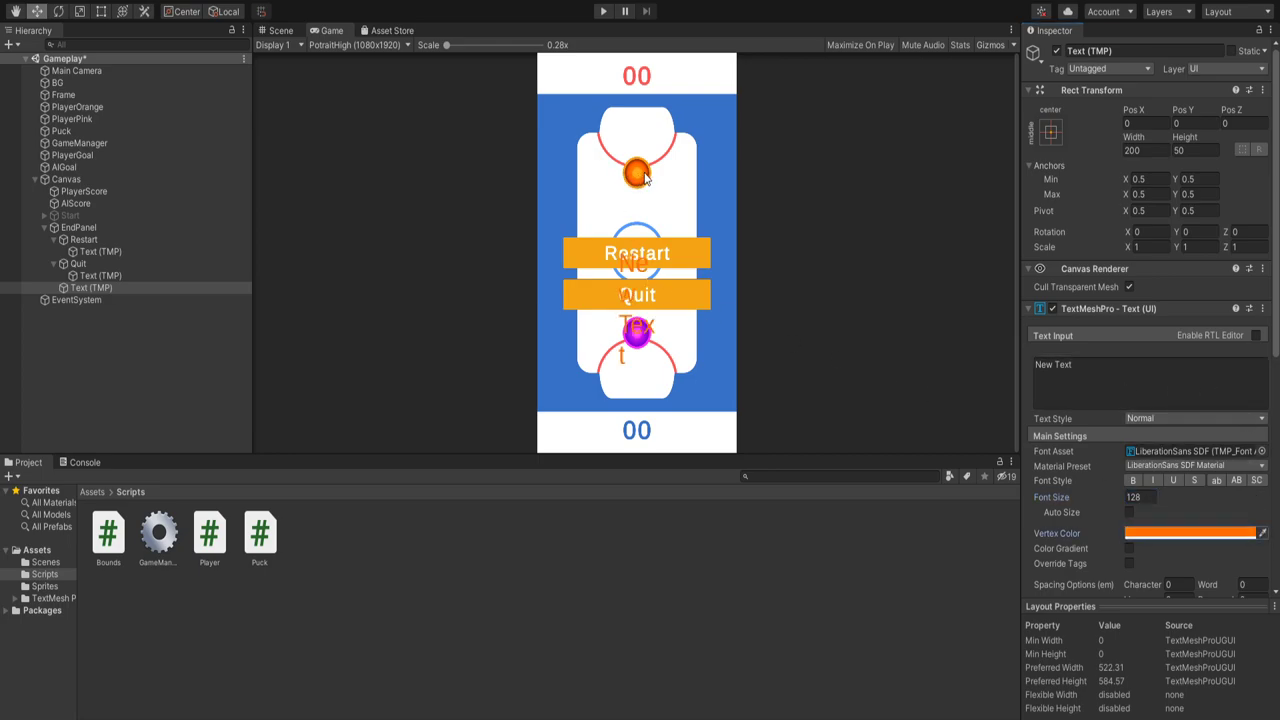
click(1138, 150)
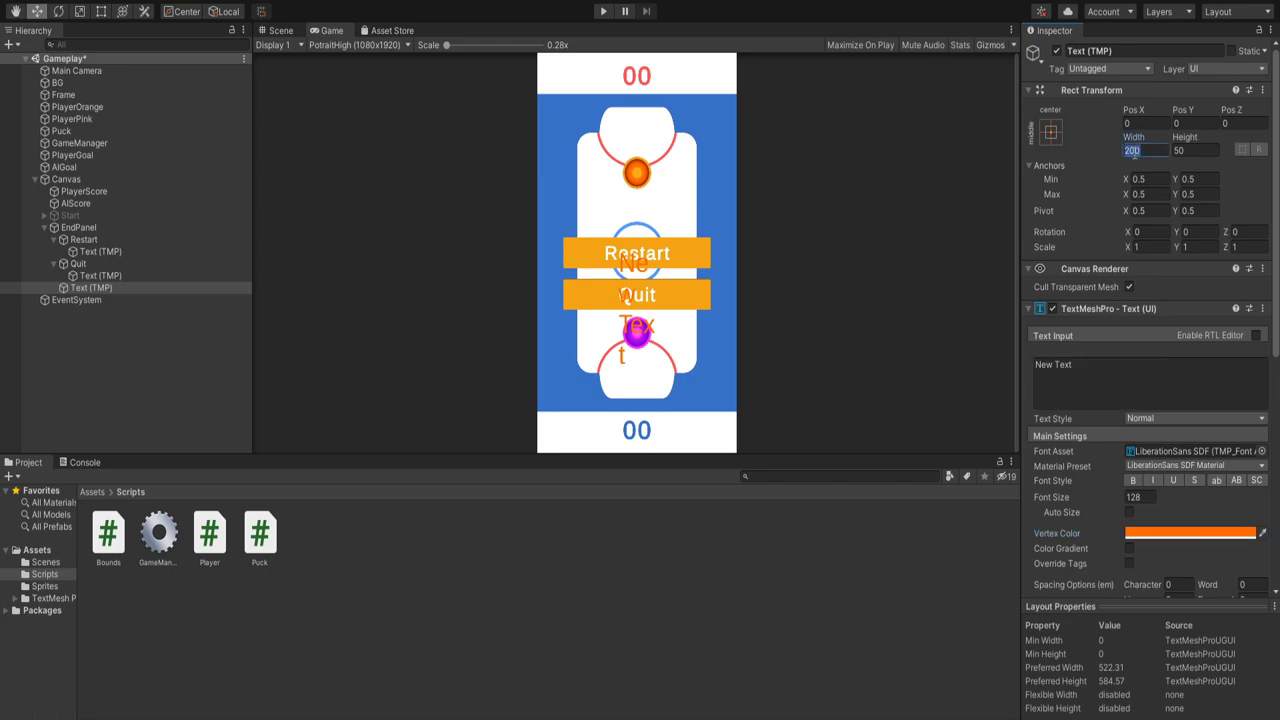
text(1280)
key(Tab)
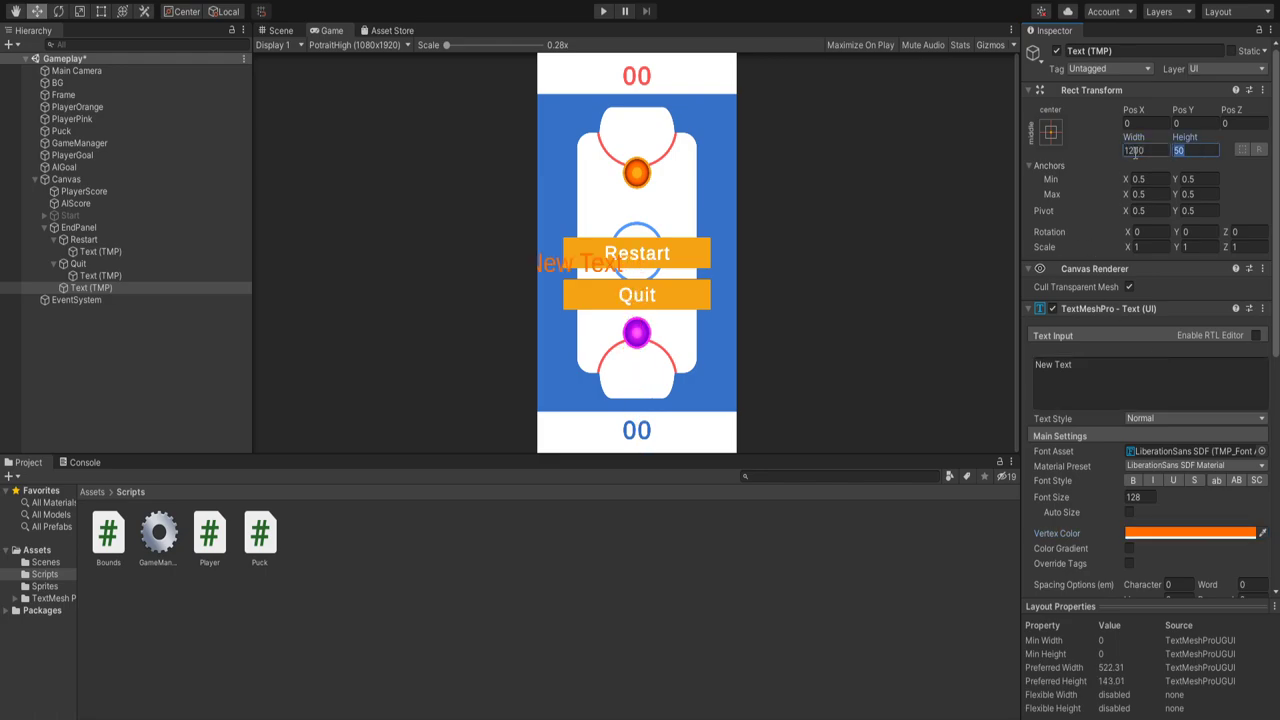
text(150)
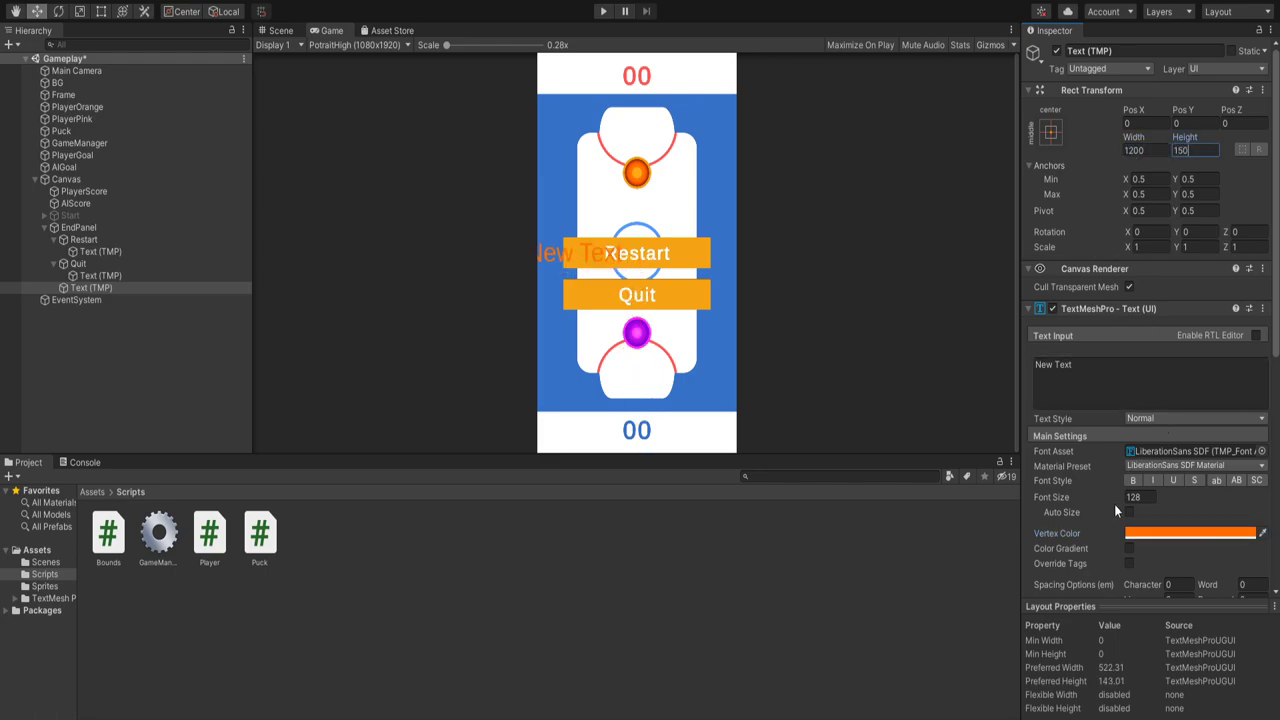
Step: Centre the text horizontally and set its Pos Y to 200
scroll(1133, 487, down, 5)
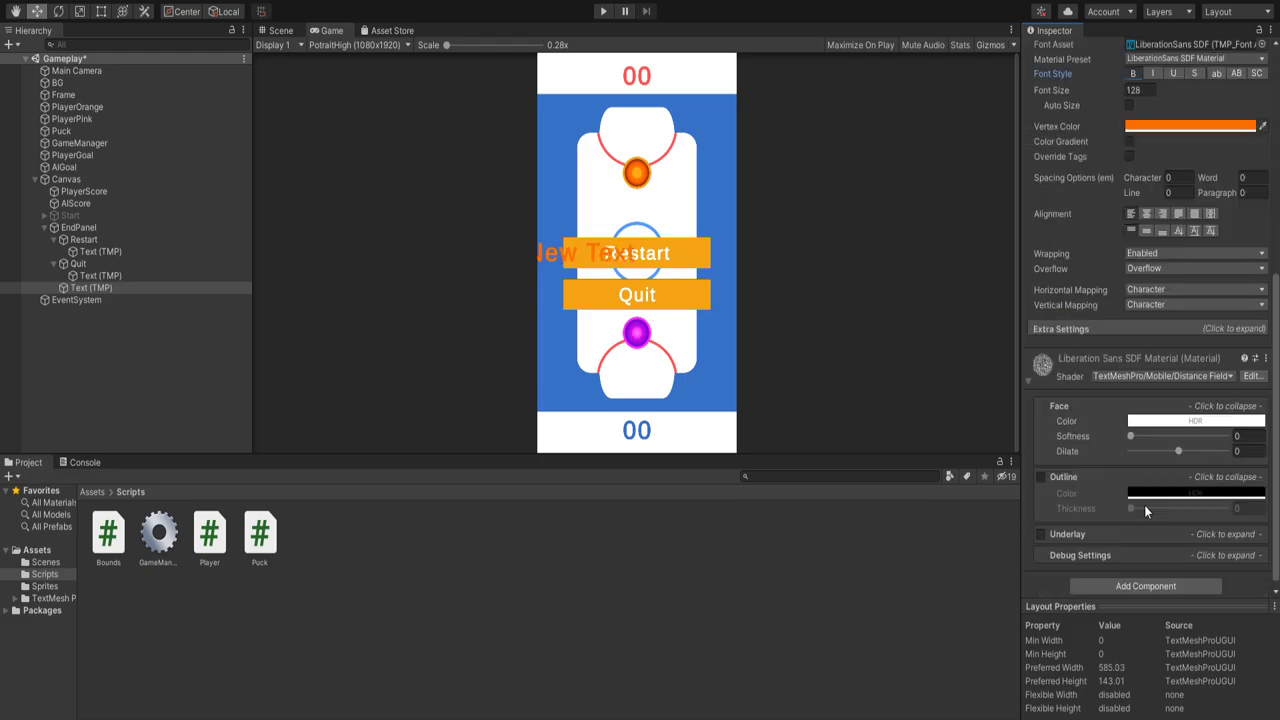
click(1147, 223)
scroll(1144, 222, up, 5)
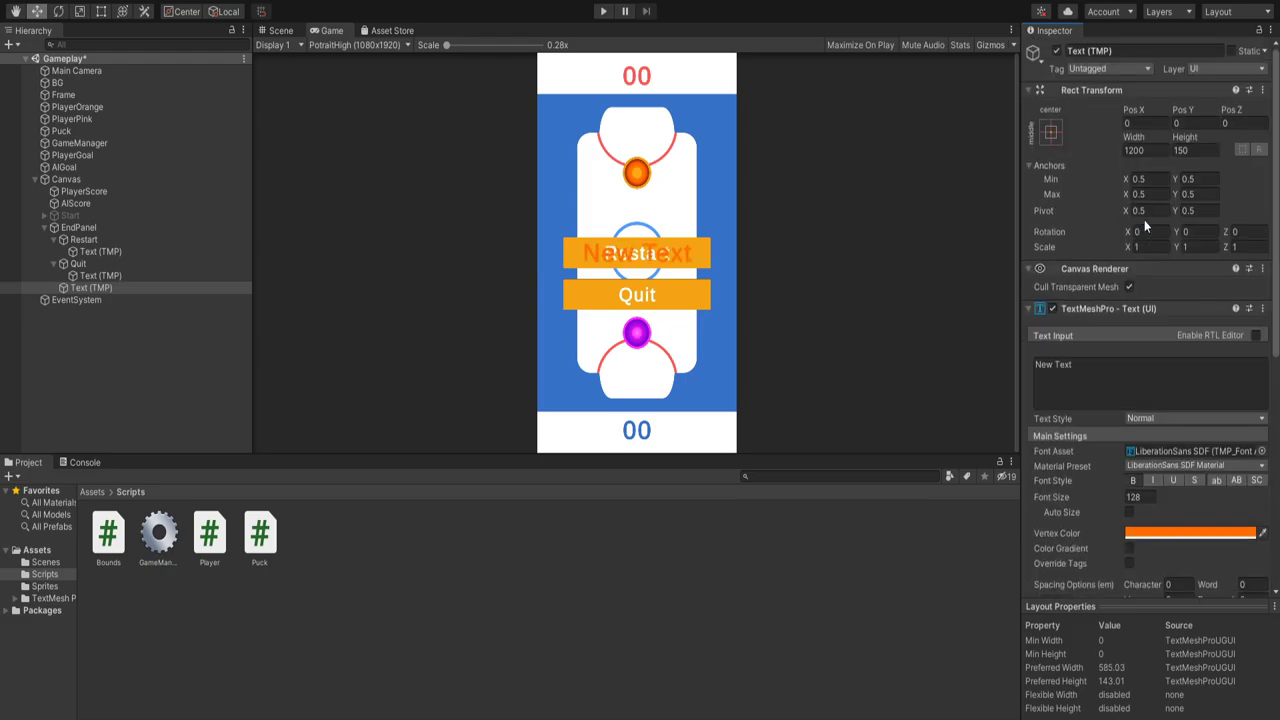
click(1190, 123)
text(200)
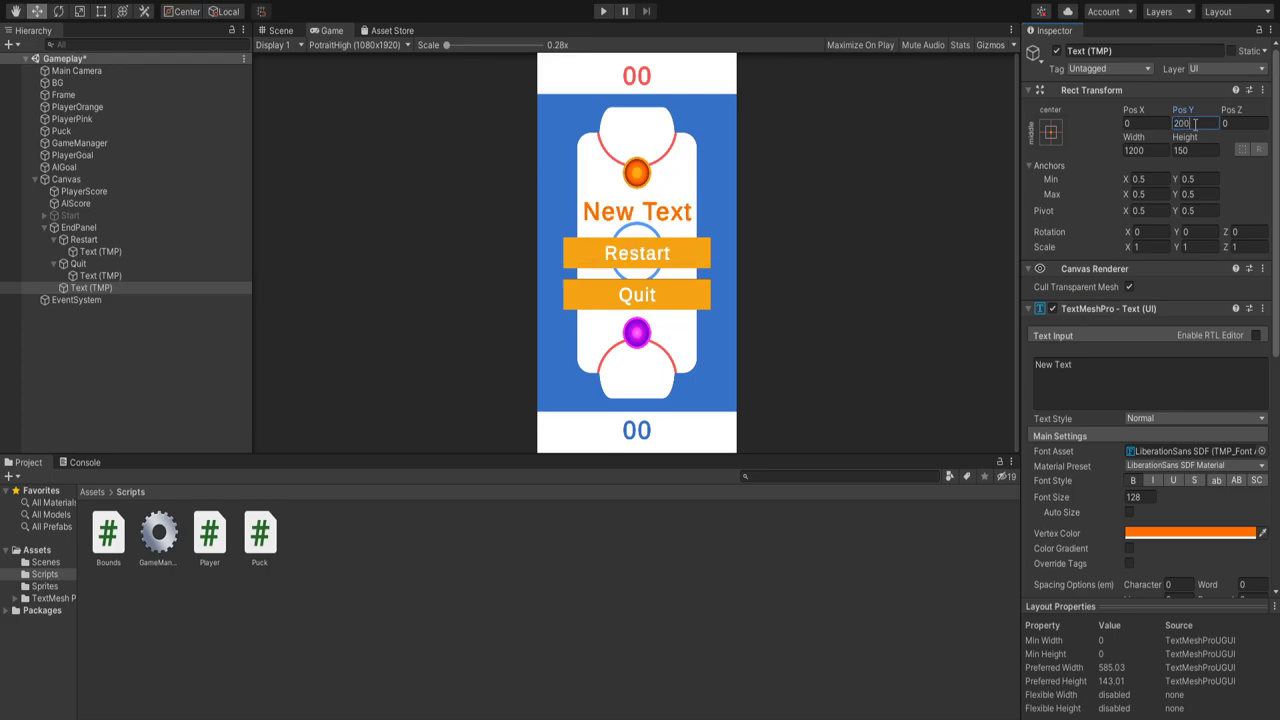
Step: Replace the placeholder text with 'Orange Wins'
click(1089, 377)
text(Ornage)
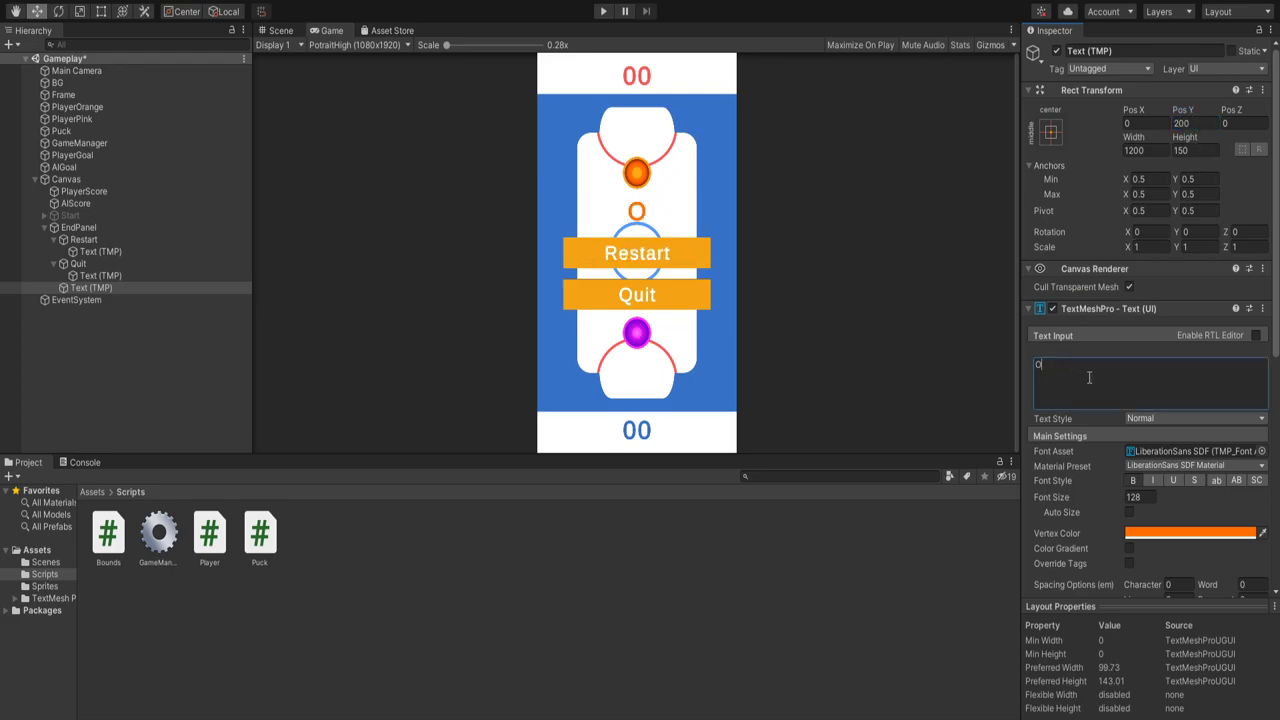
key(BackSpace)
key(BackSpace)
key(BackSpace)
key(BackSpace)
text(ange W)
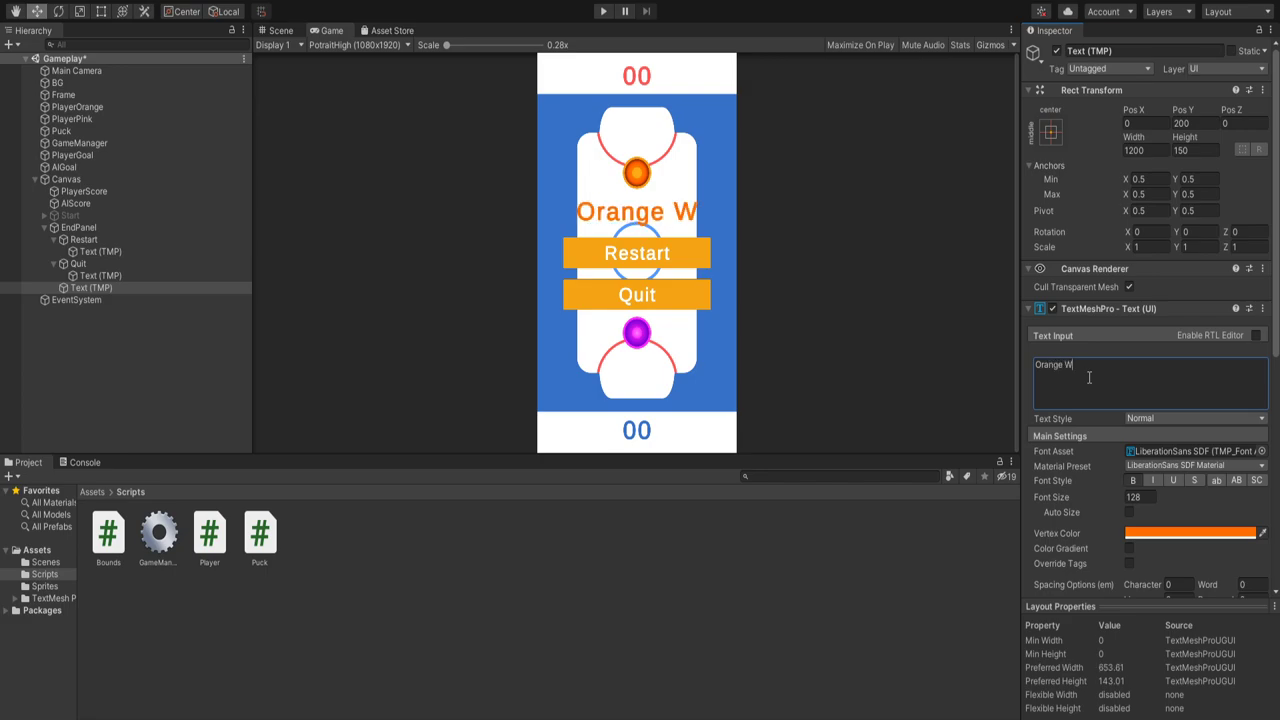
text(ins)
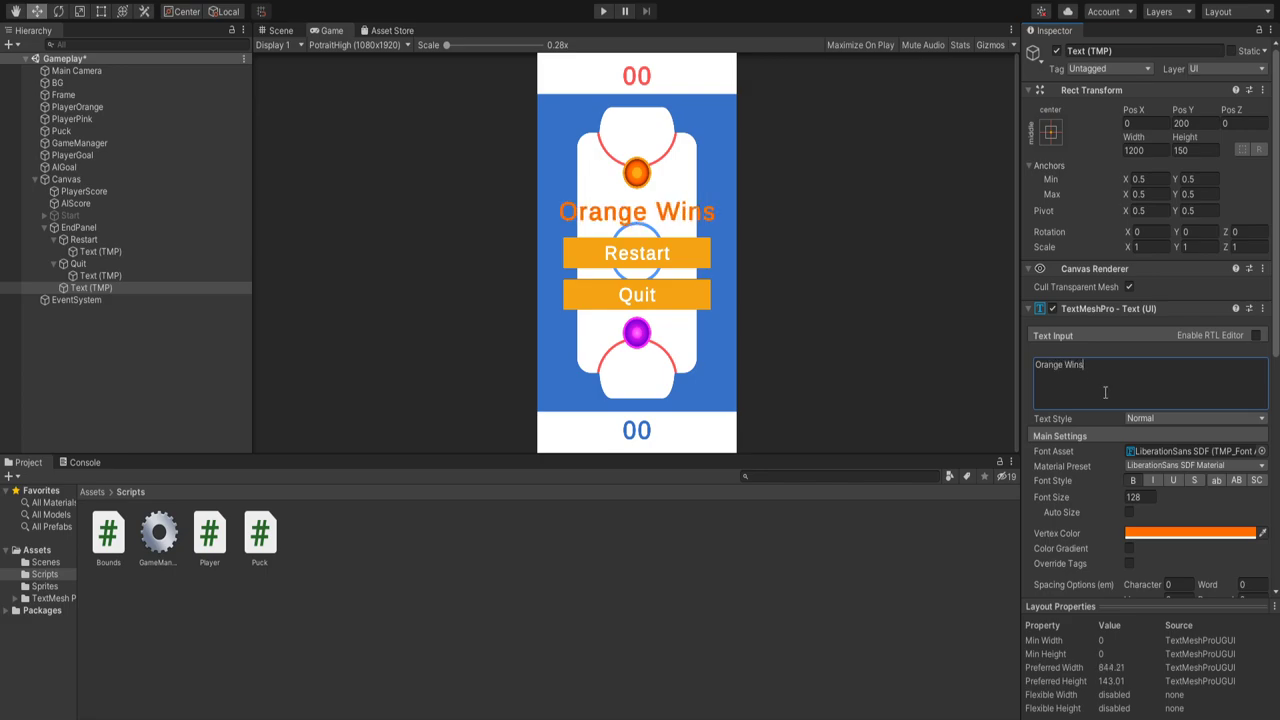
Step: Set the Orange Wins font size to 96
click(1136, 496)
text(69)
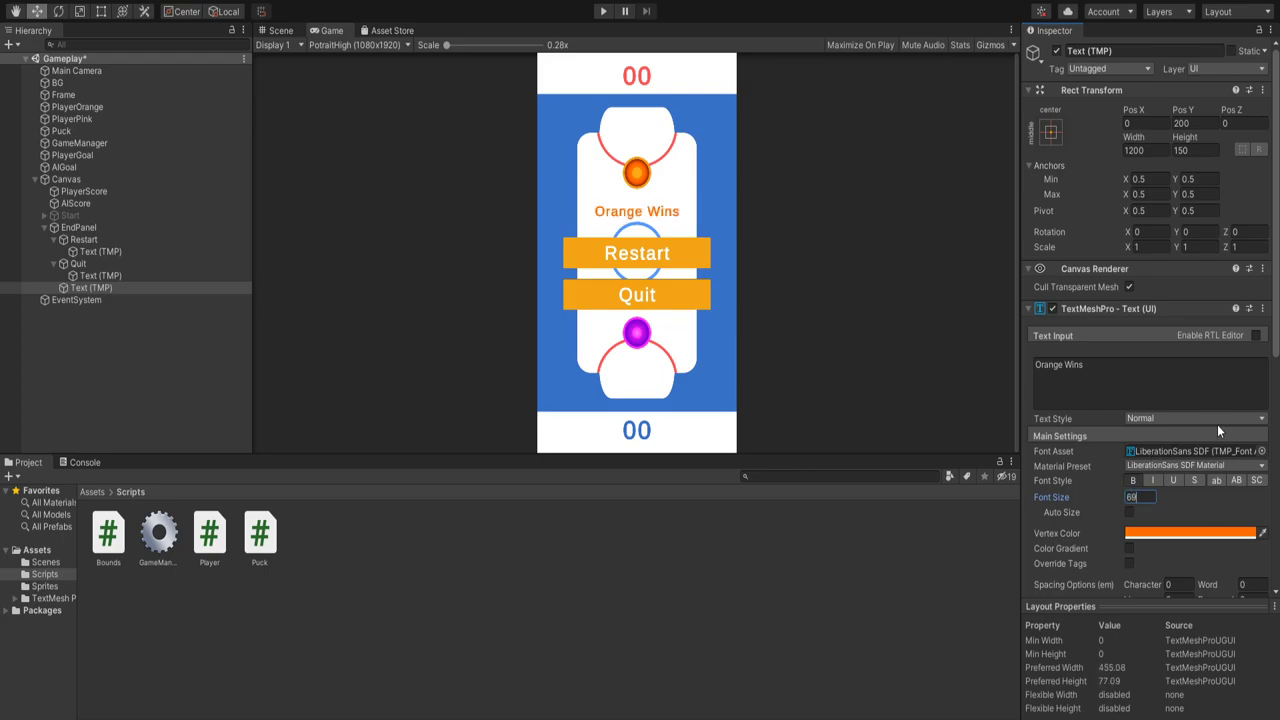
key(BackSpace)
text(4)
double_click(1145, 497)
text(96)
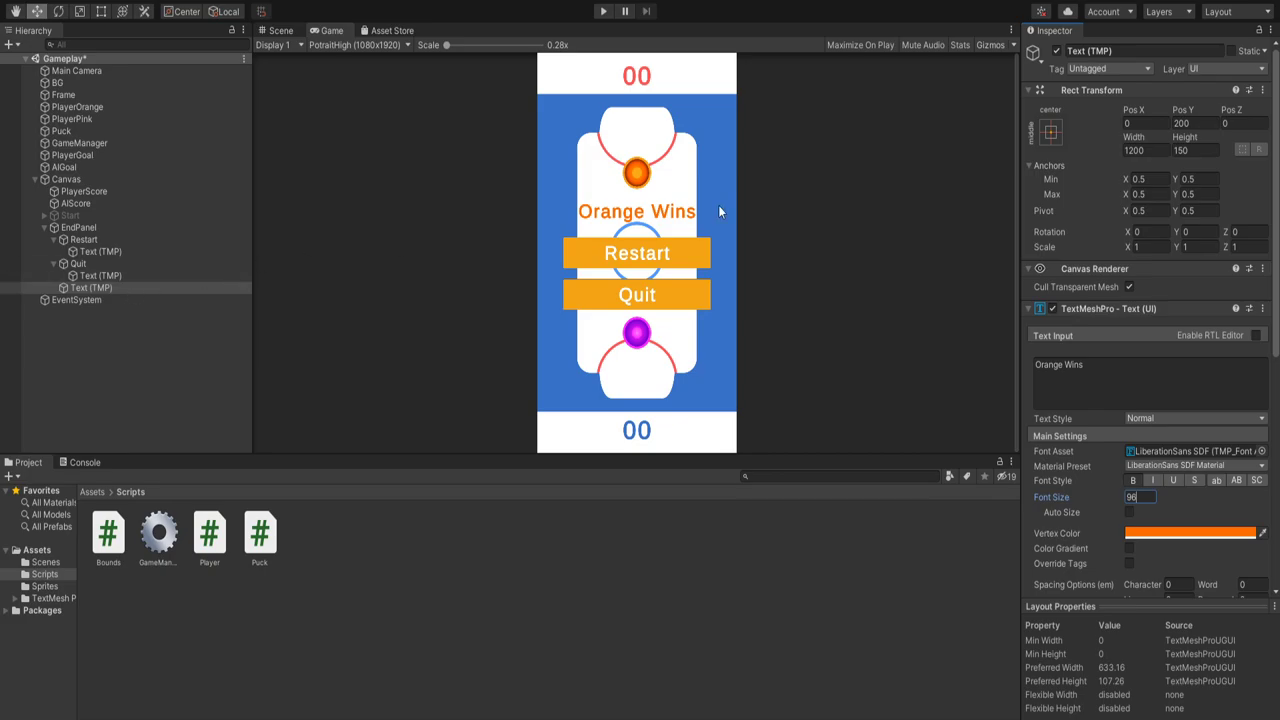
Step: Rename the text object Win, then deactivate both Win and EndPanel
click(1125, 50)
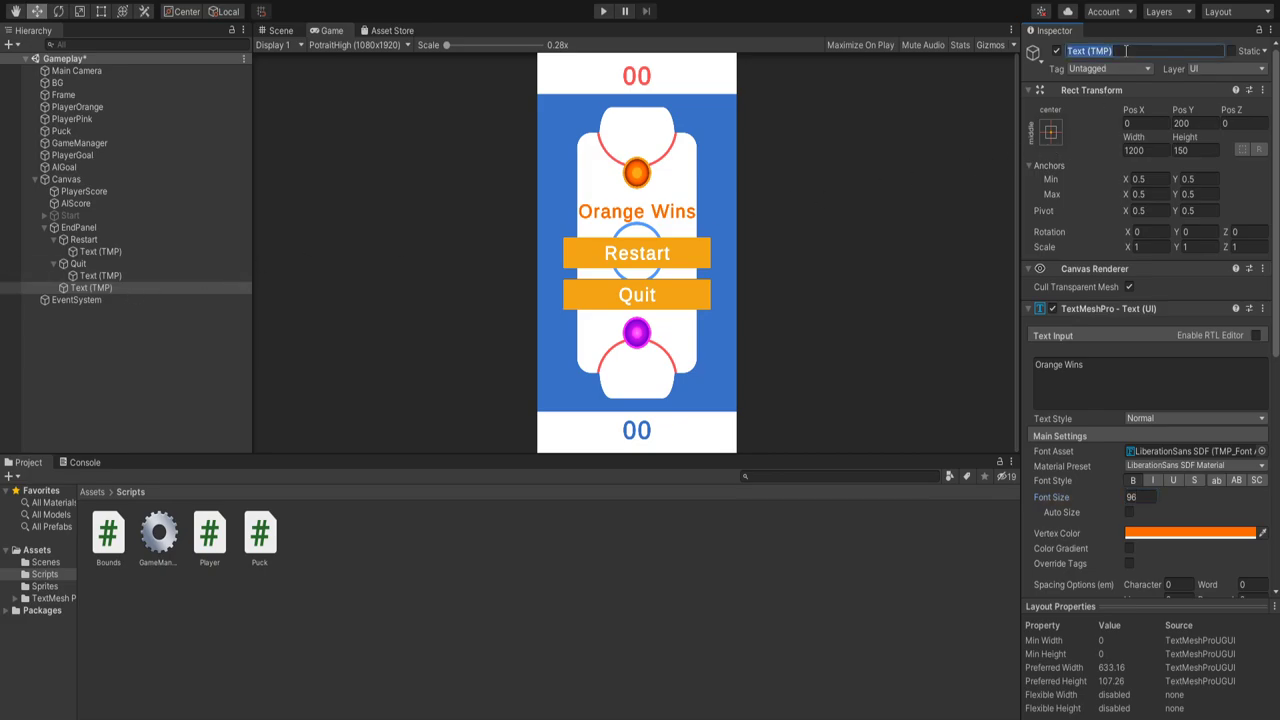
text(Win)
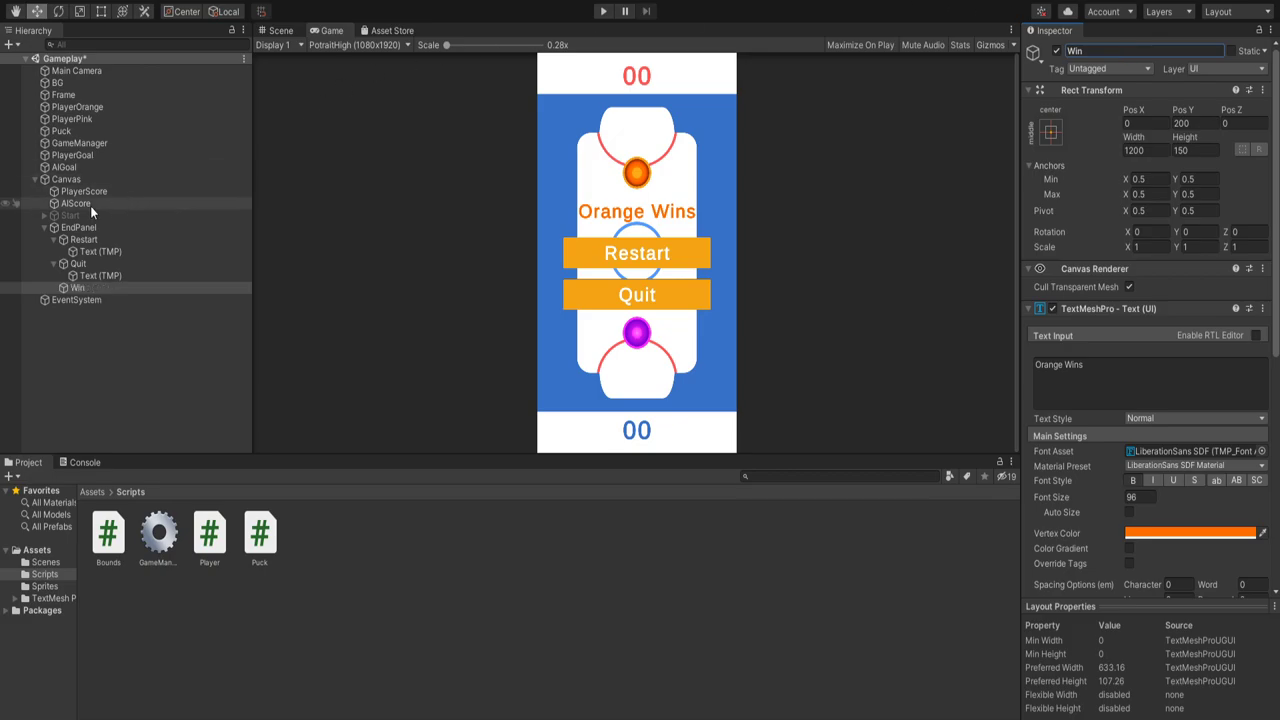
click(44, 227)
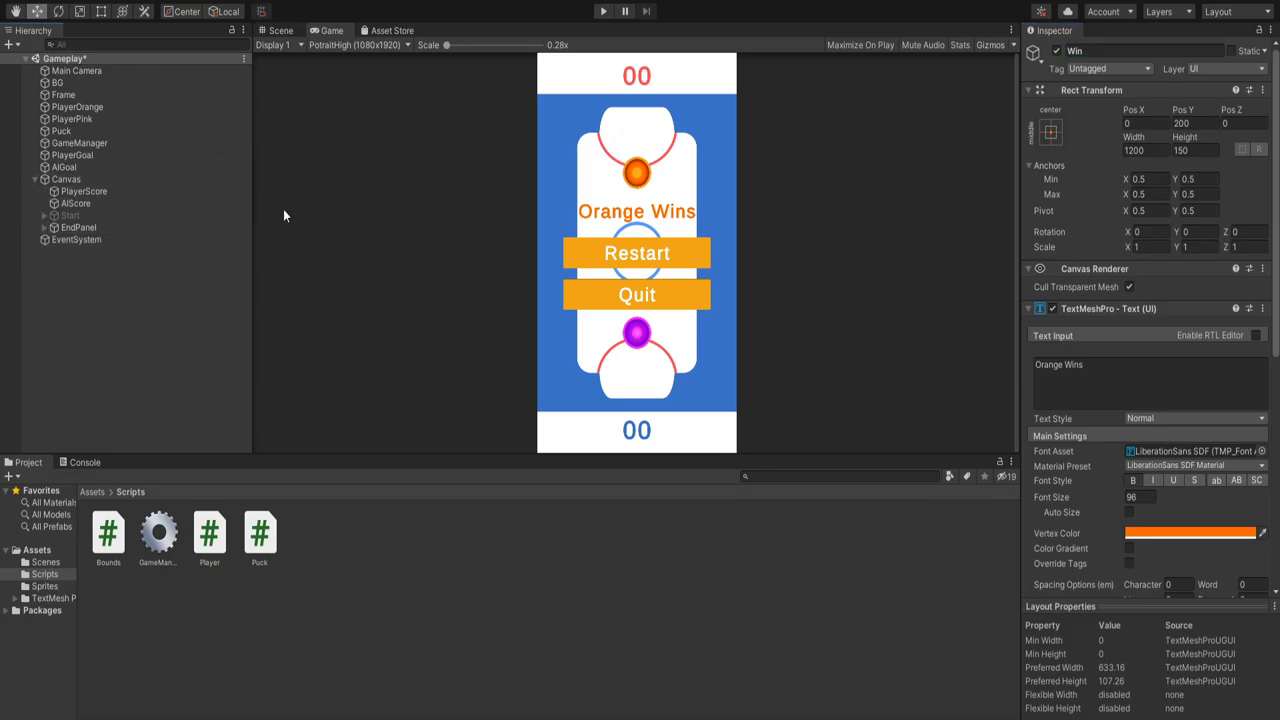
click(1056, 51)
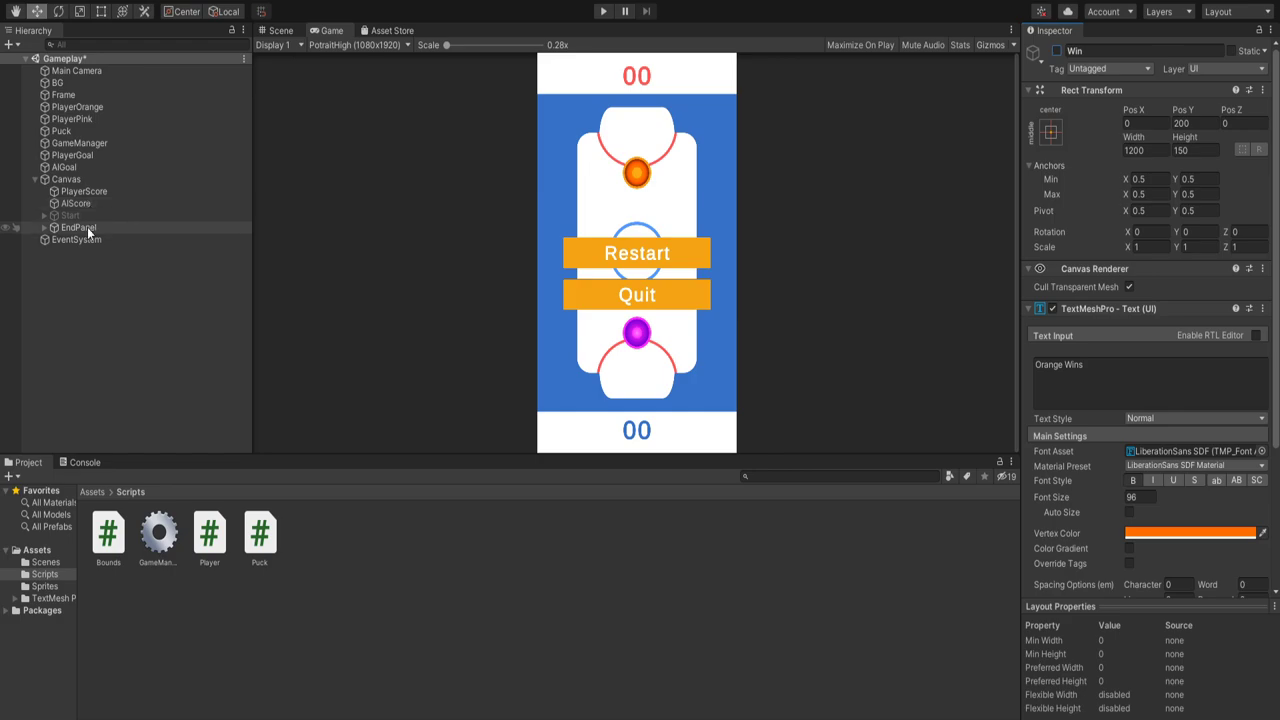
click(87, 227)
click(1057, 51)
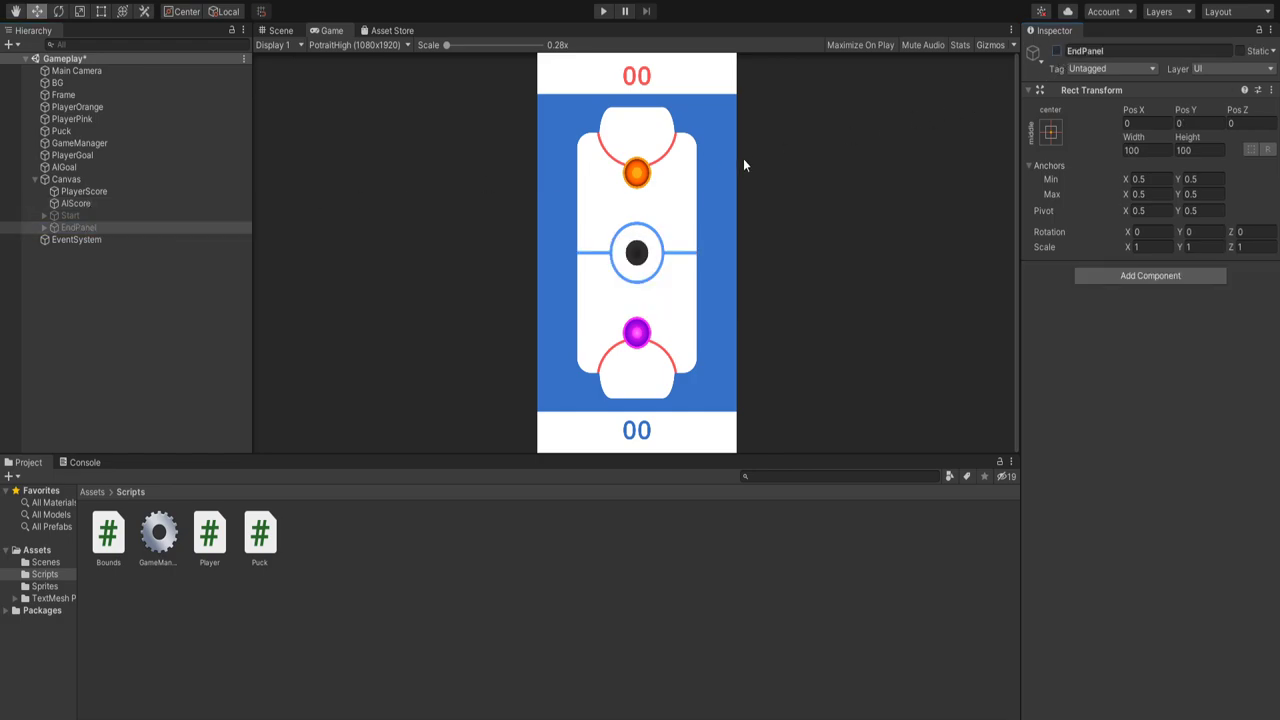
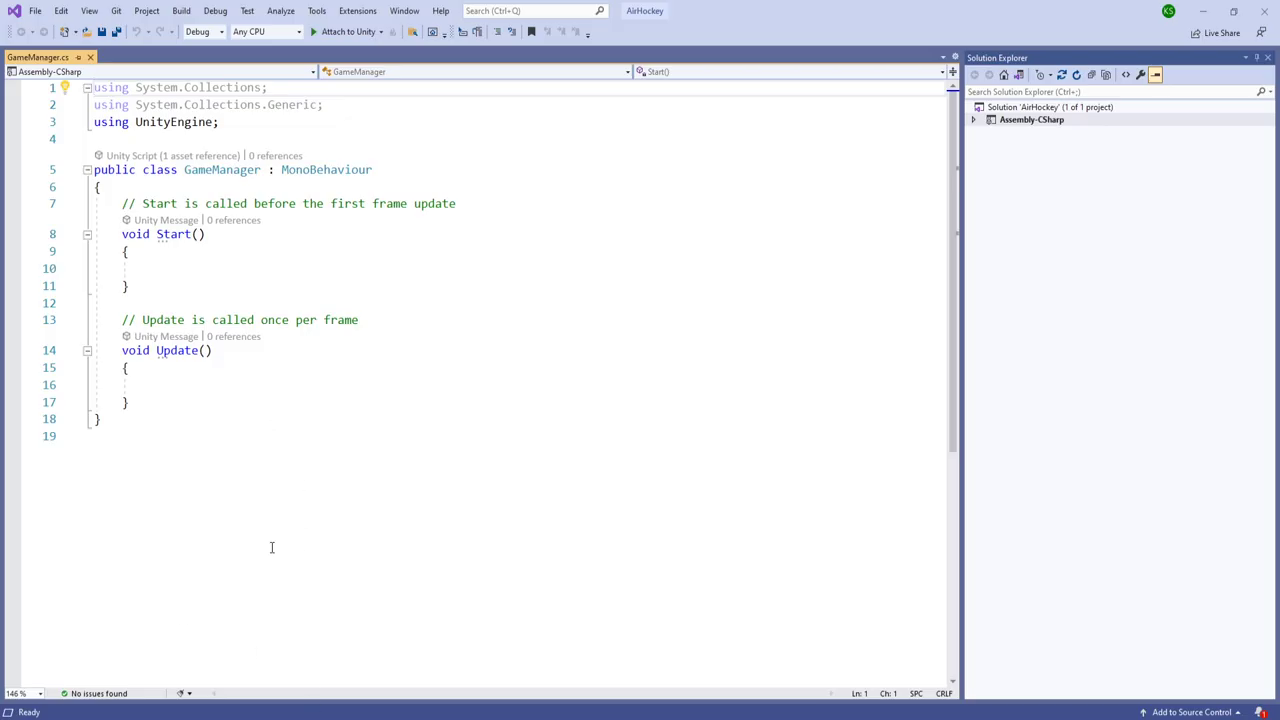
Step: Expand Assembly-CSharp > Assets > Scripts in Solution Explorer and open Player.cs
click(976, 121)
click(990, 146)
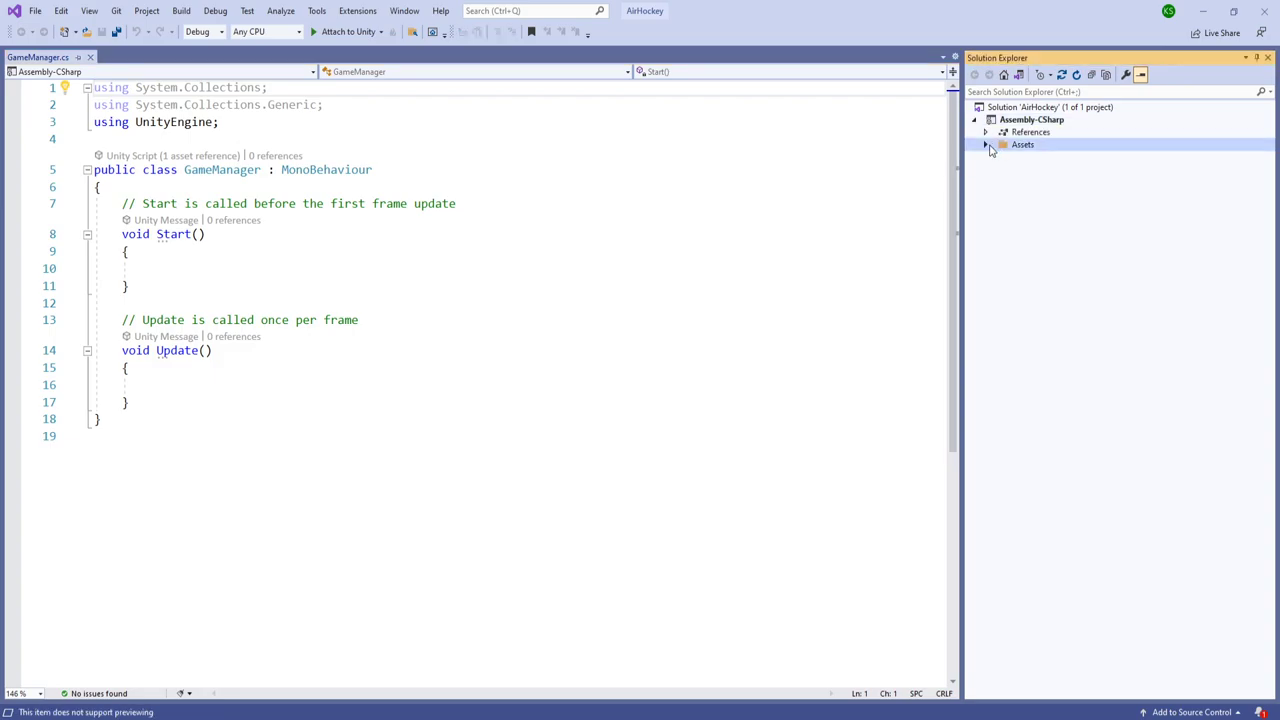
click(987, 146)
click(1010, 160)
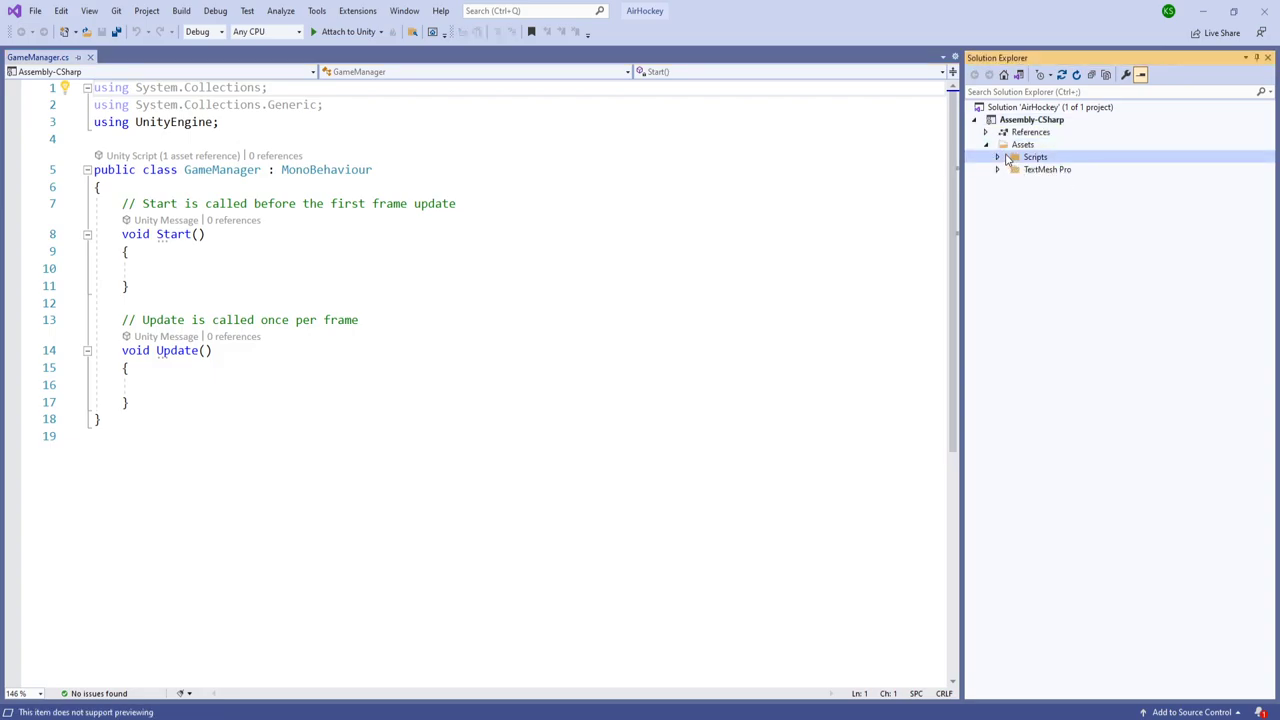
click(998, 157)
double_click(1050, 195)
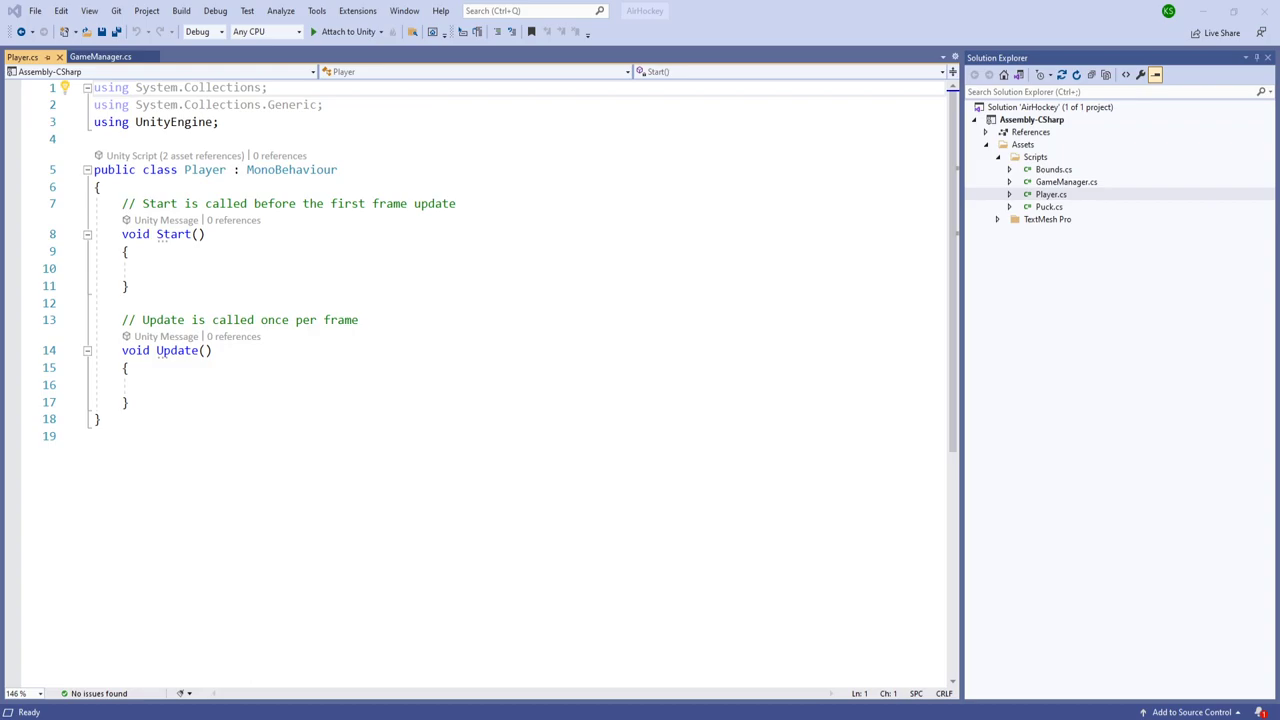
Step: Declare [SerializeField] float up, down, left, right in the Player class and save
click(289, 203)
click(253, 185)
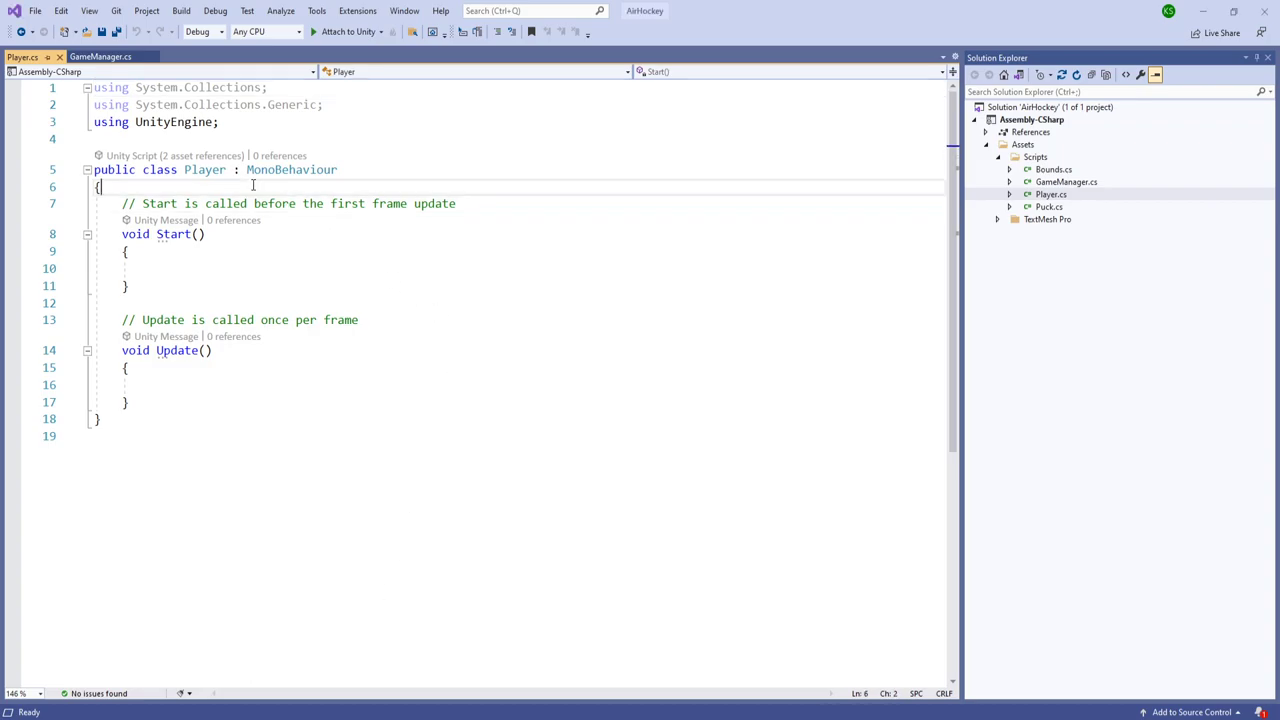
key(Return)
key(Up)
key(Return)
key(Return)
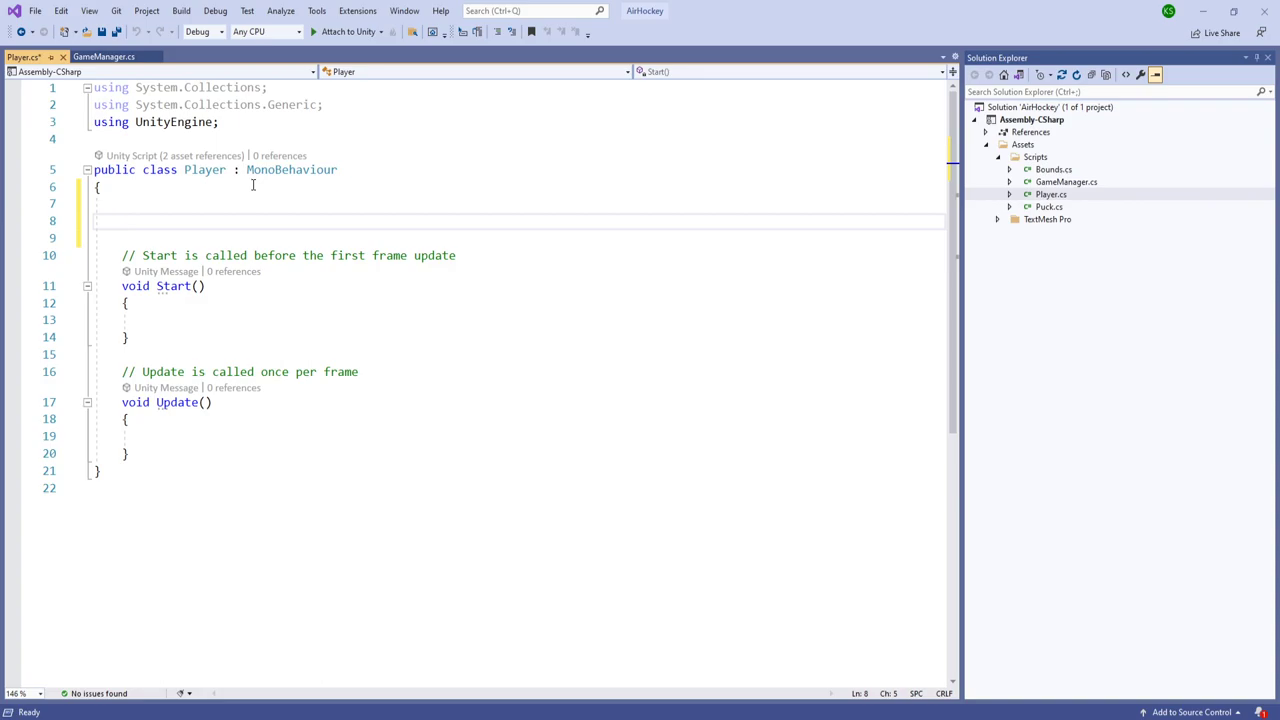
text([SerializeField])
key(Return)
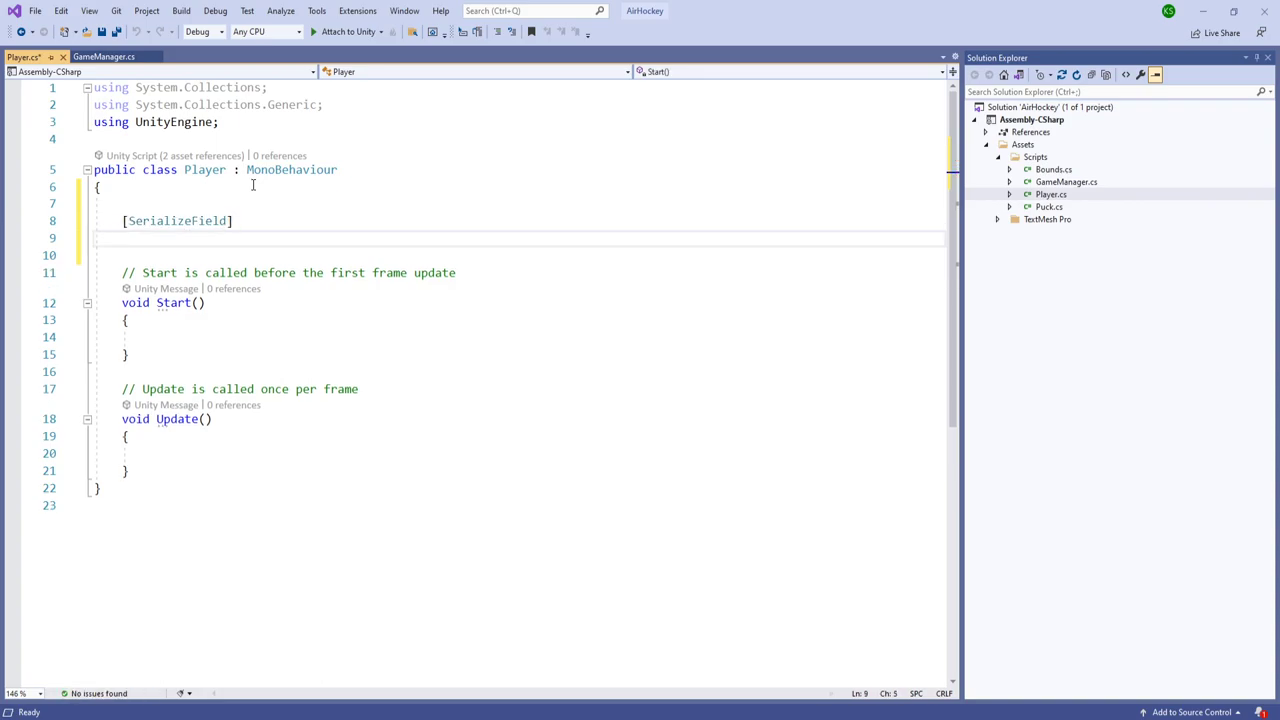
text(float up, d)
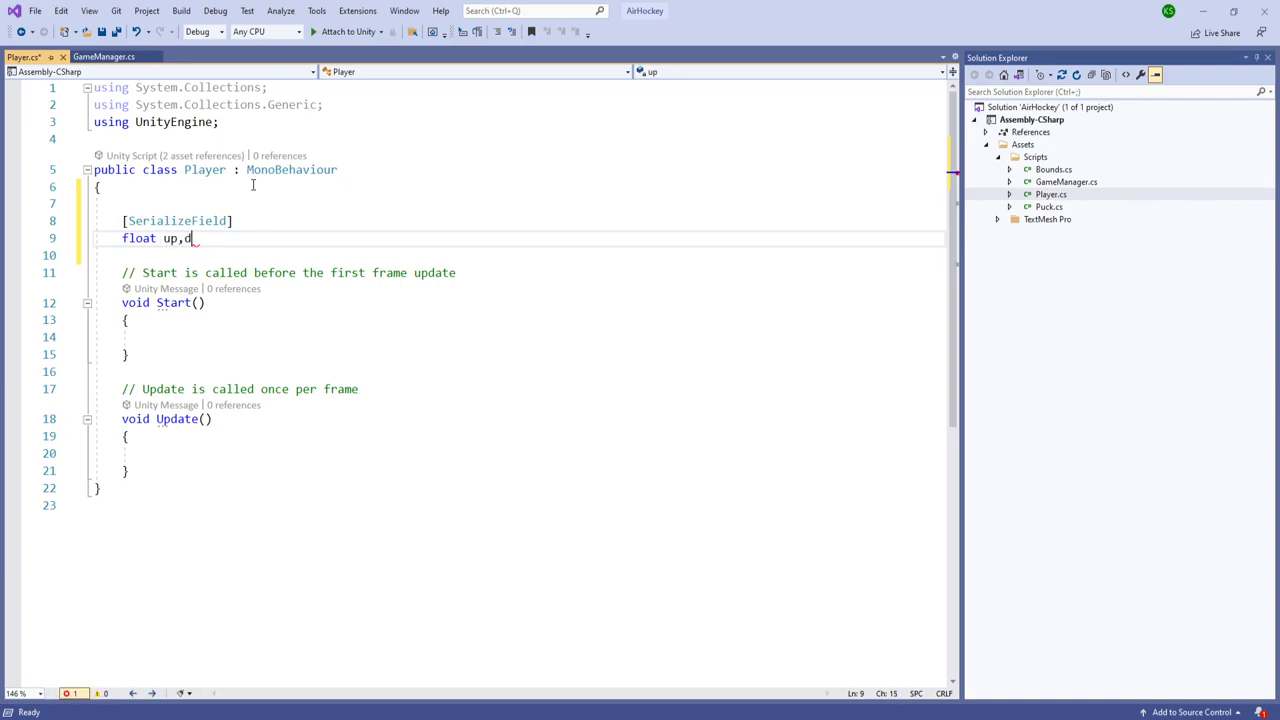
text(own, left, right;)
key(ctrl+s)
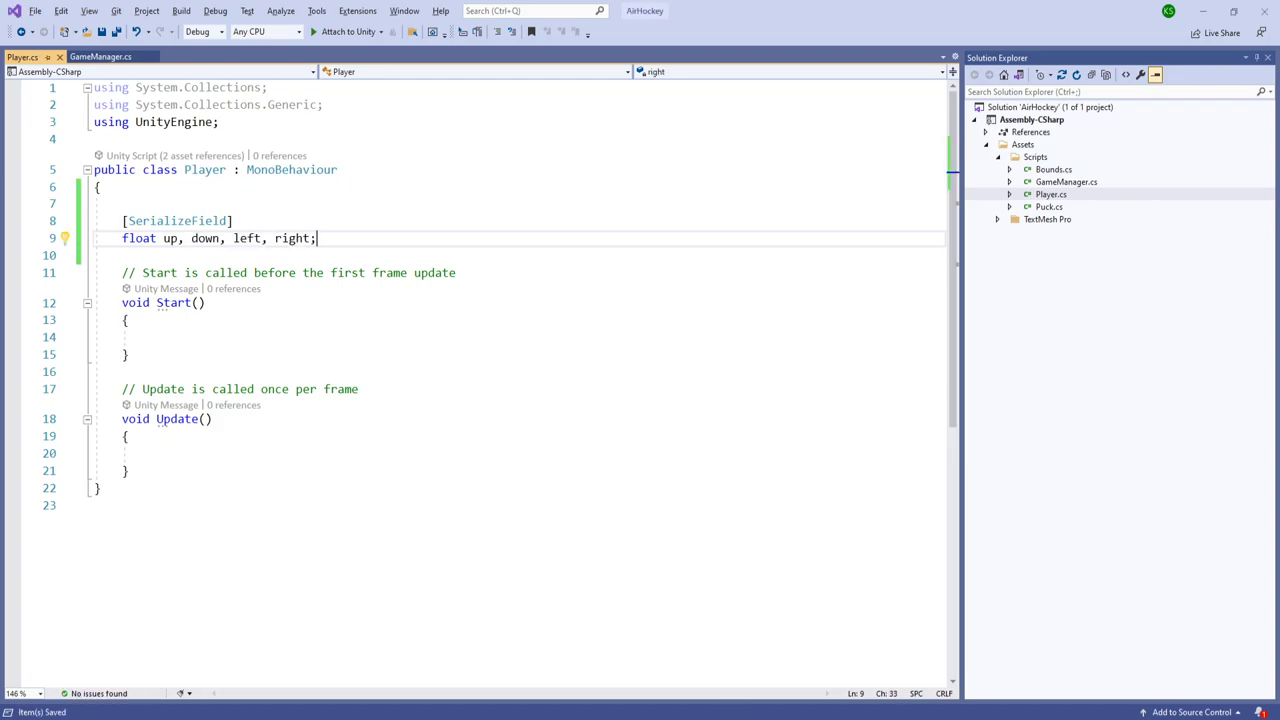
Step: Add a public bool canMove field below the movement fields
key(Return)
key(Return)
text(public )
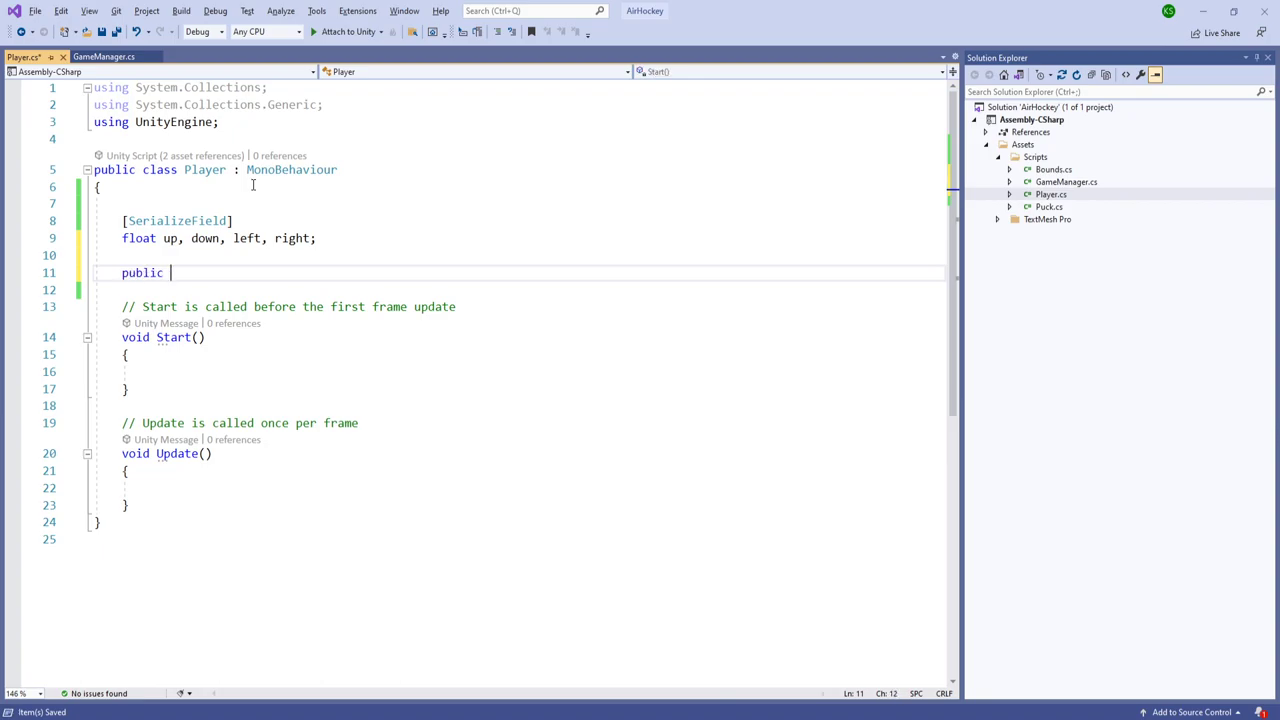
text(bool canMove;)
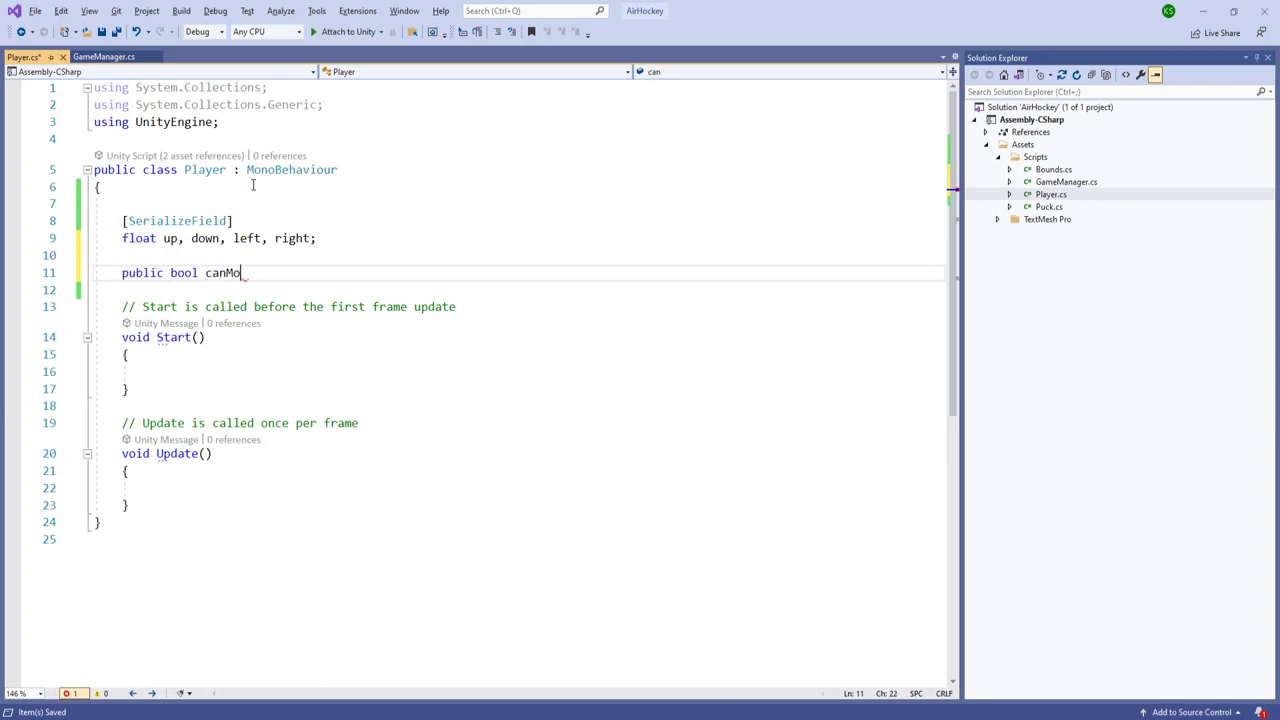
key(Down)
key(Down)
key(Down)
key(Down)
key(Down)
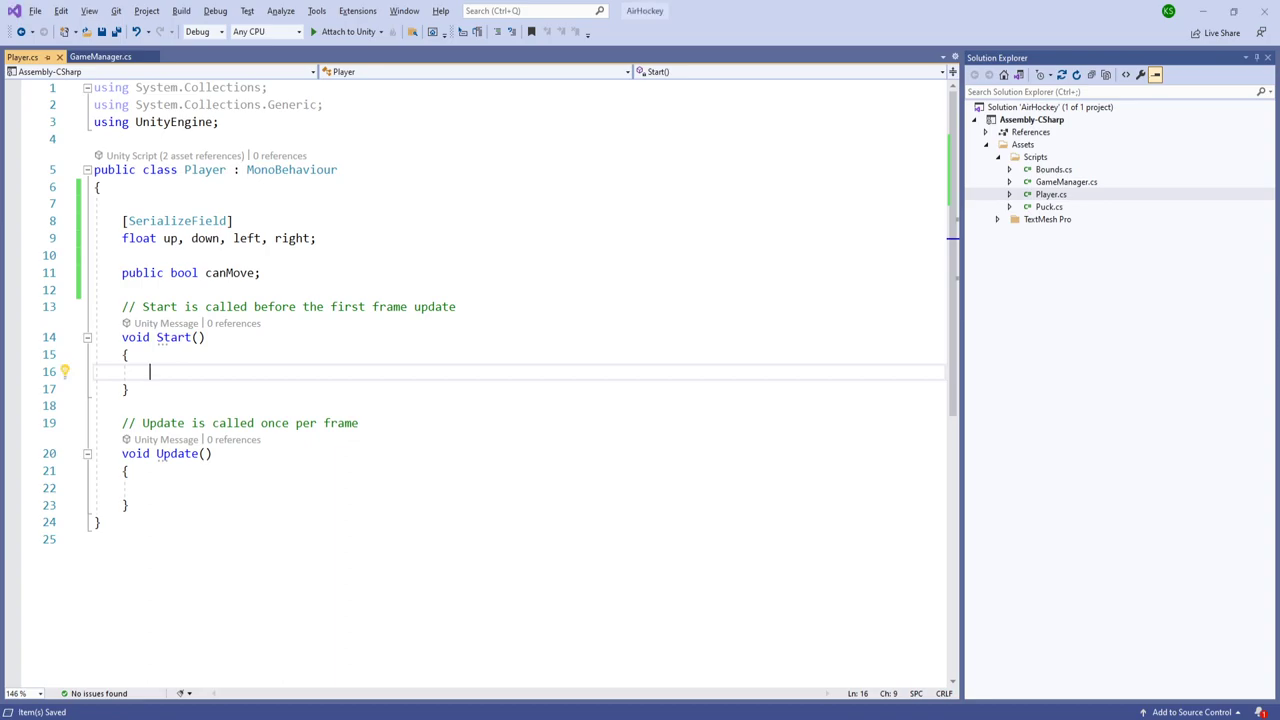
Step: Set canMove = false in Start and add if (!canMove) return; to Update
text(canMove =)
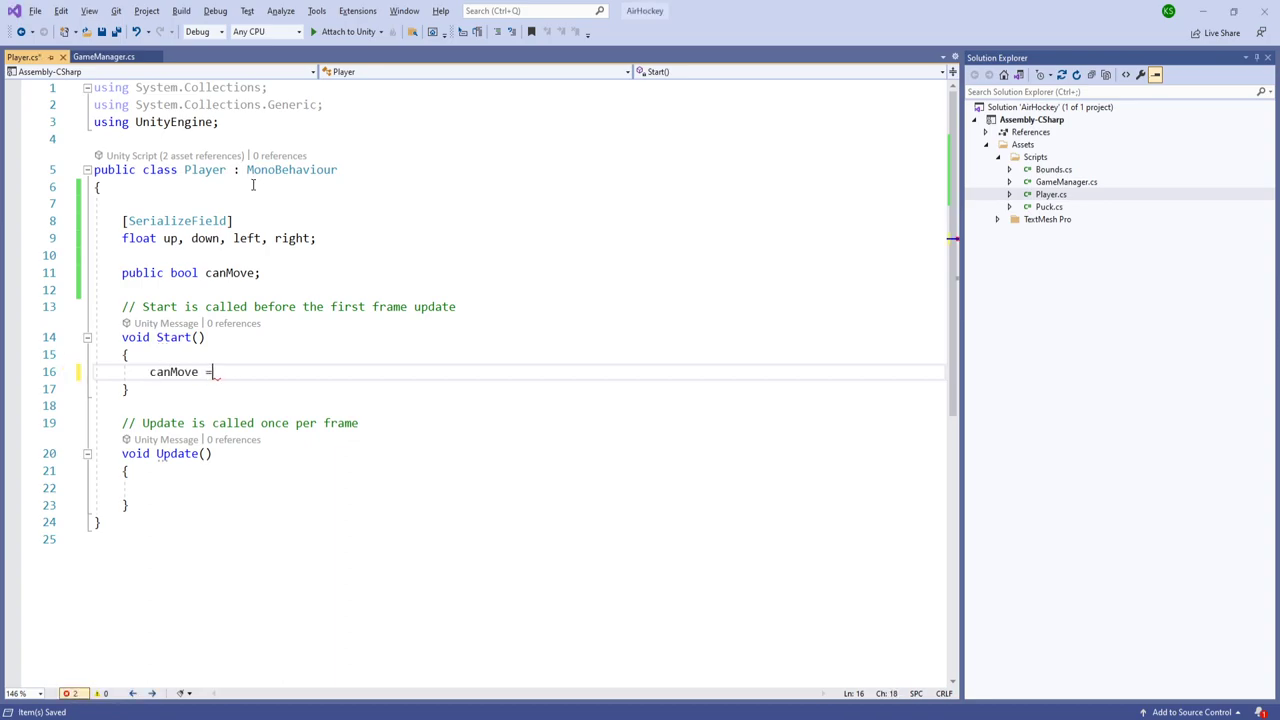
text( false;)
key(ctrl+s)
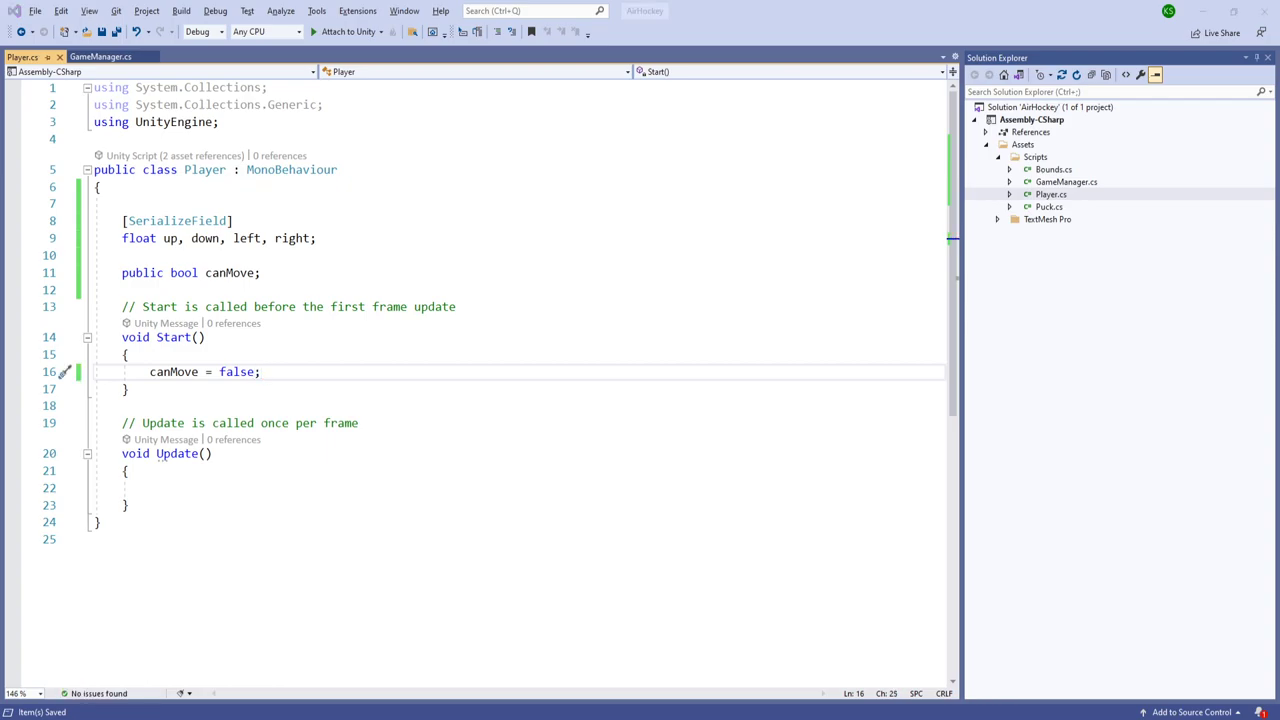
key(Down)
key(Down)
key(Down)
key(Down)
key(Down)
key(Down)
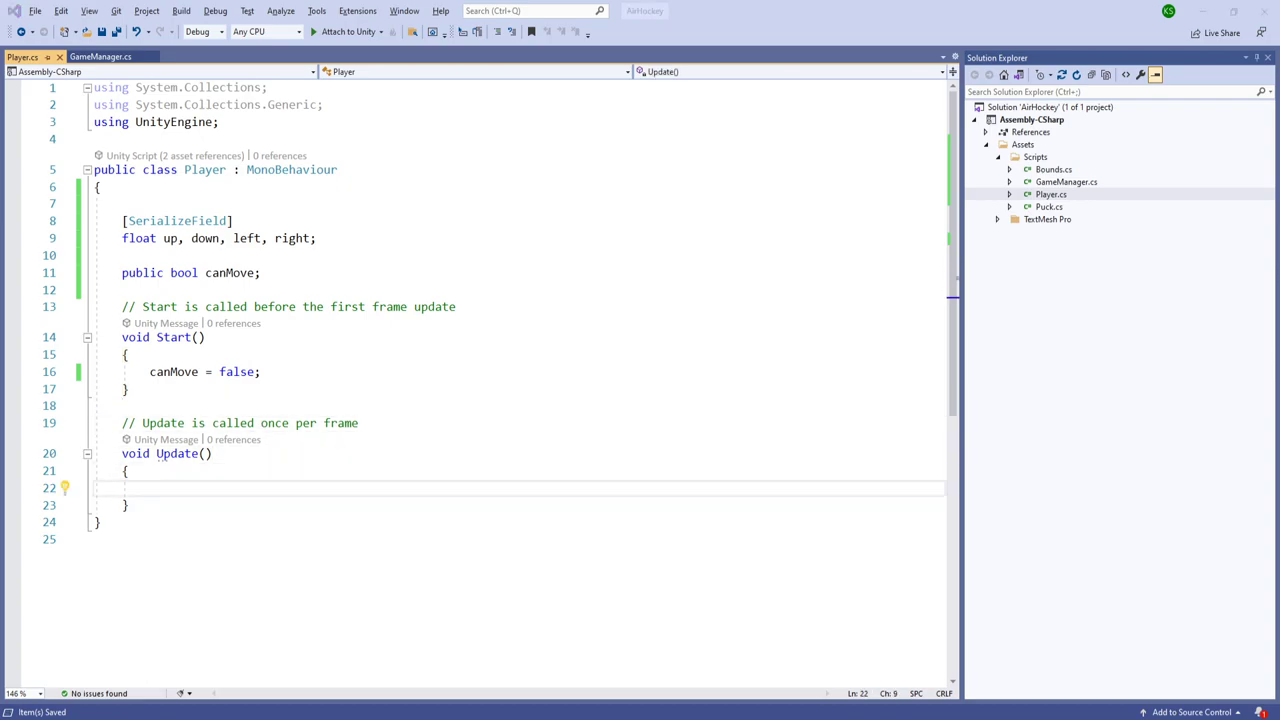
text(if)
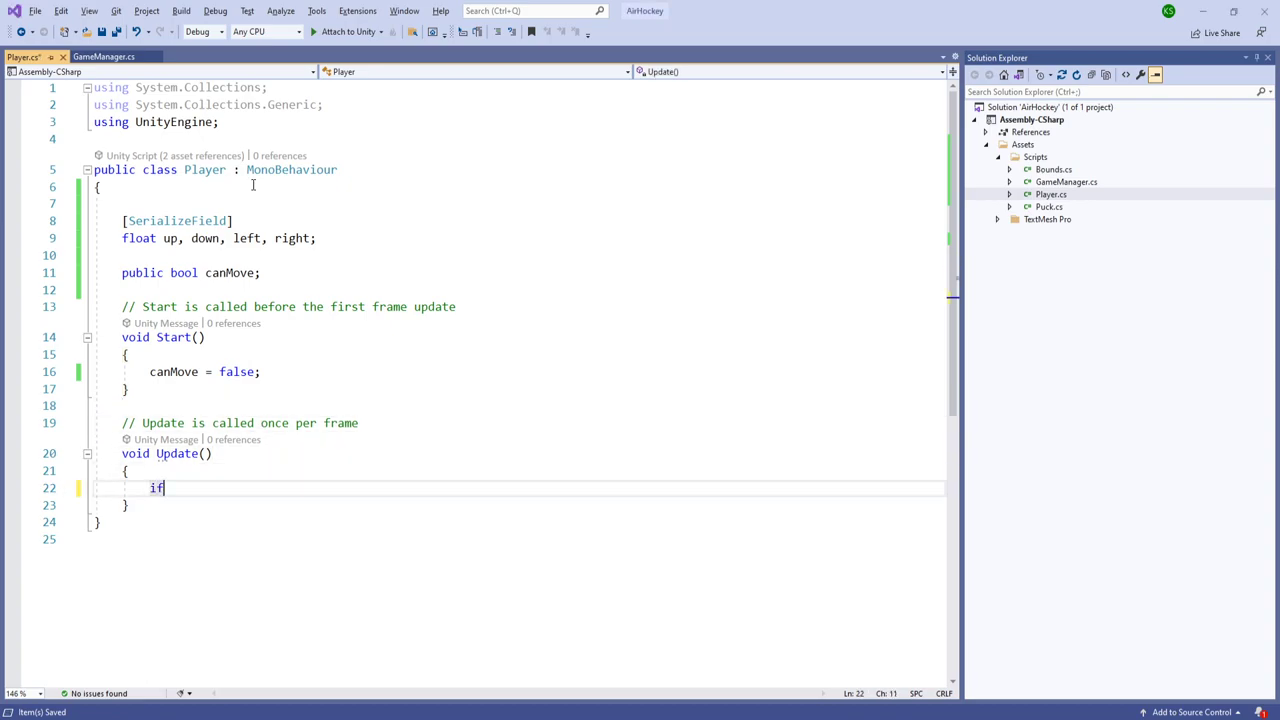
text( (!canMove) r)
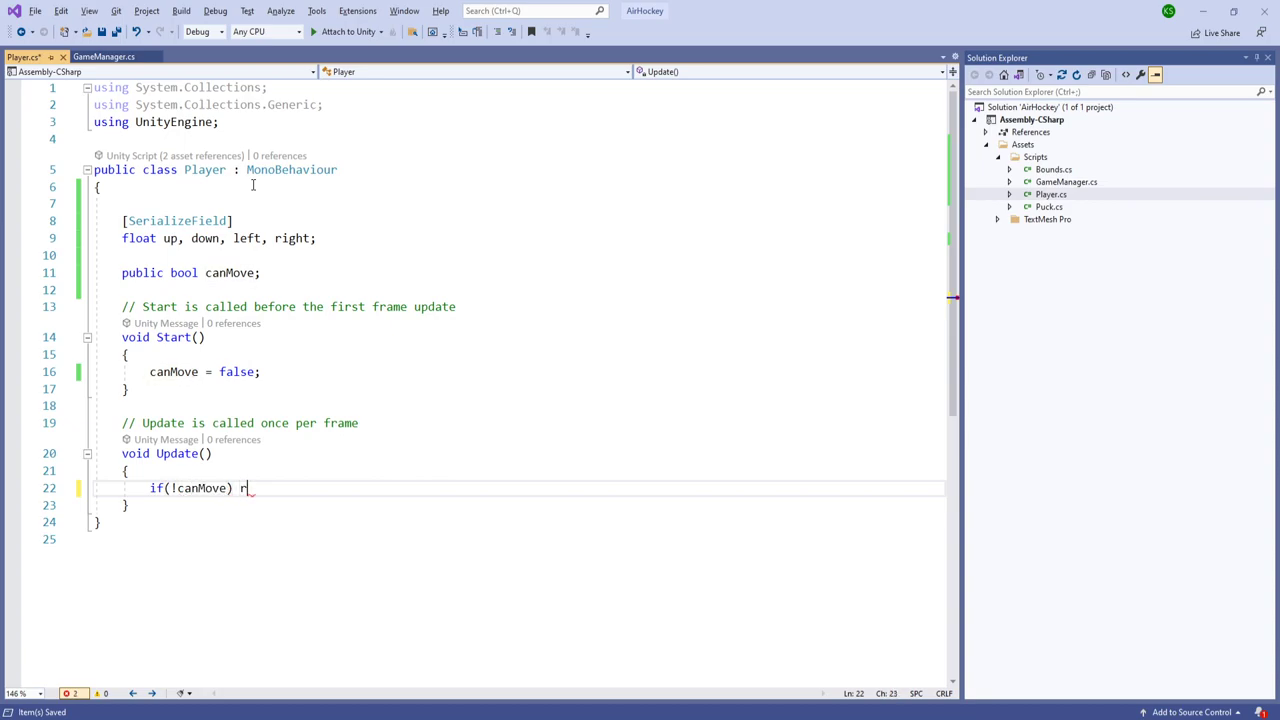
text(eturn;)
key(Return)
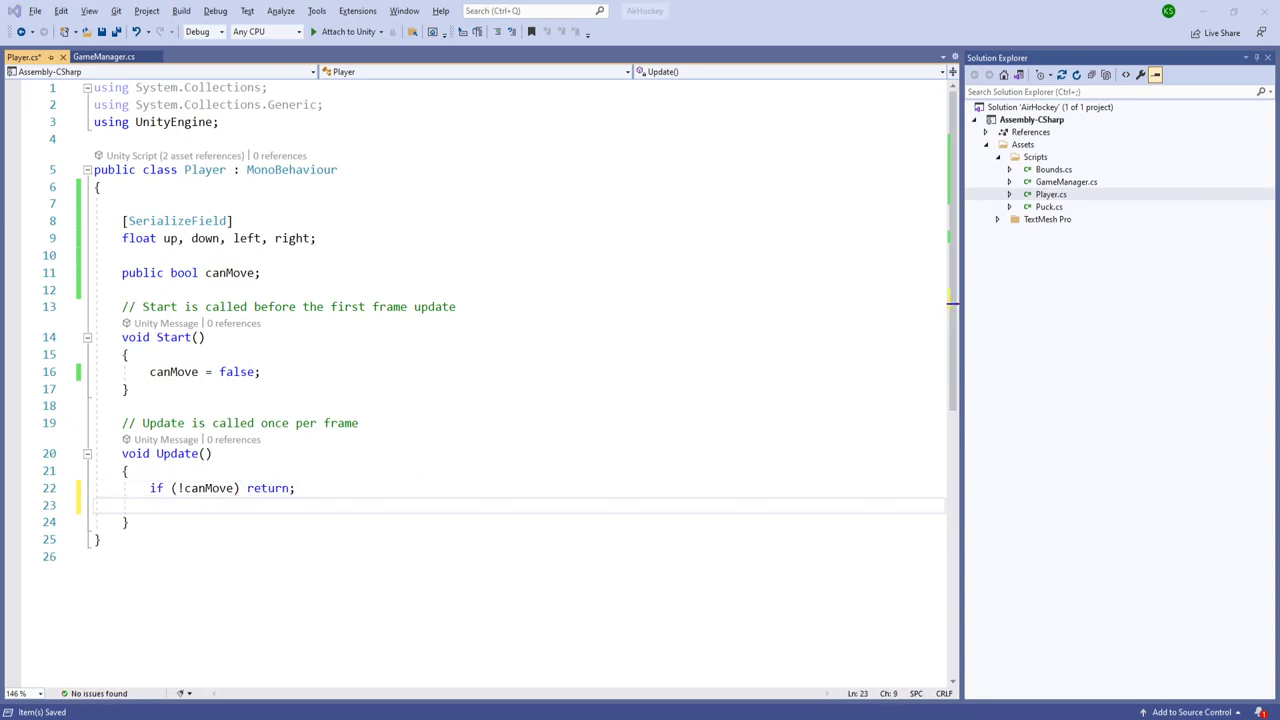
Step: Add an if (Input.GetMouseButton(0)) block in Update
text(if)
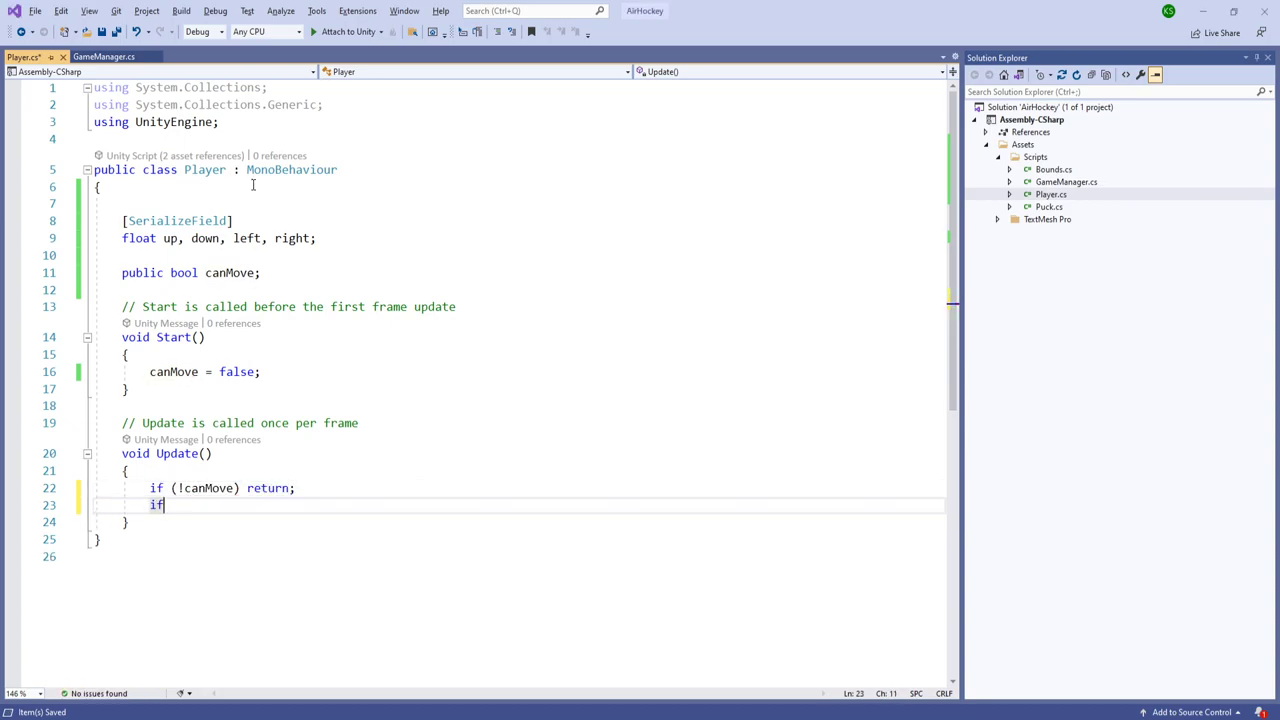
text((Input.)
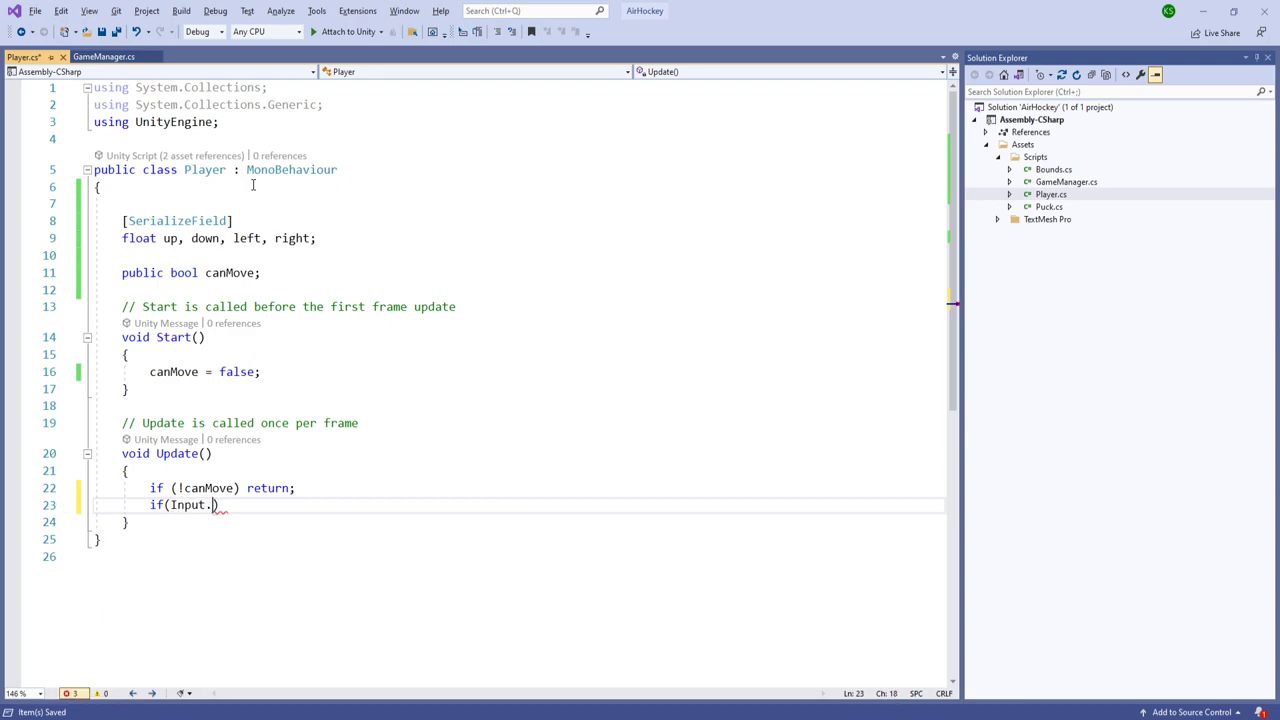
text(GEtKE)
key(BackSpace)
key(BackSpace)
key(BackSpace)
text(M)
key(Tab)
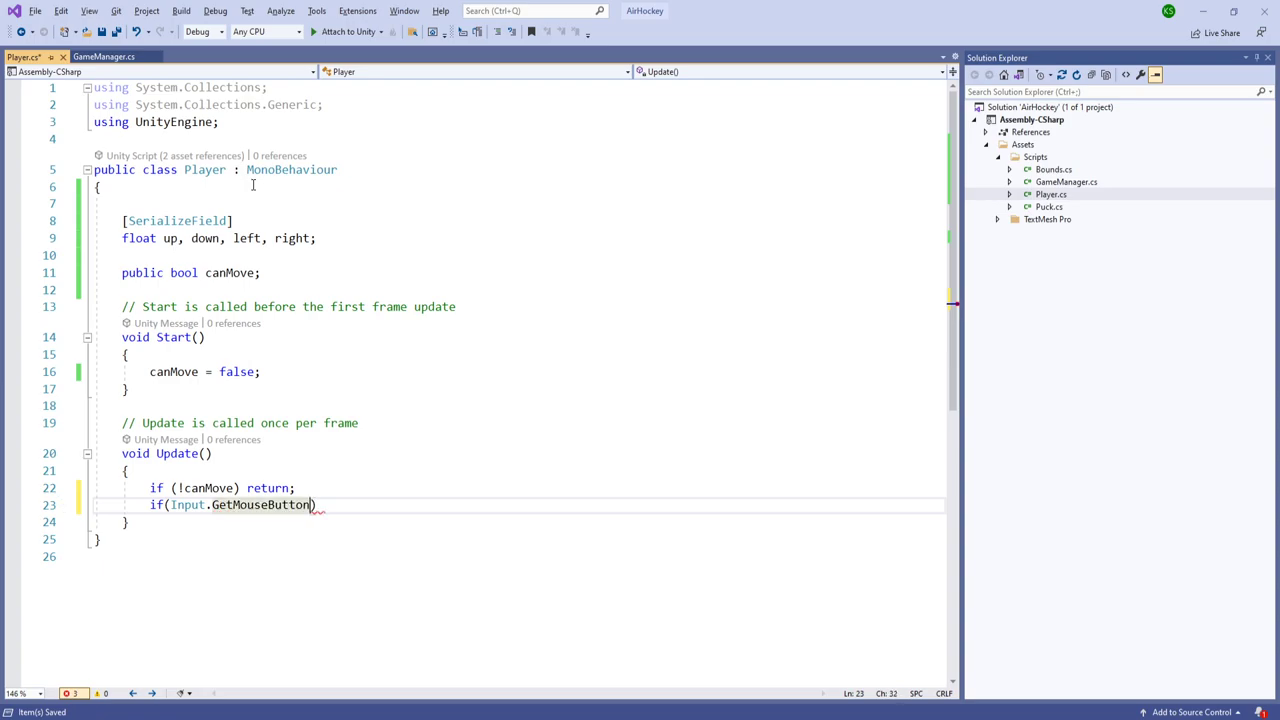
text((0)))
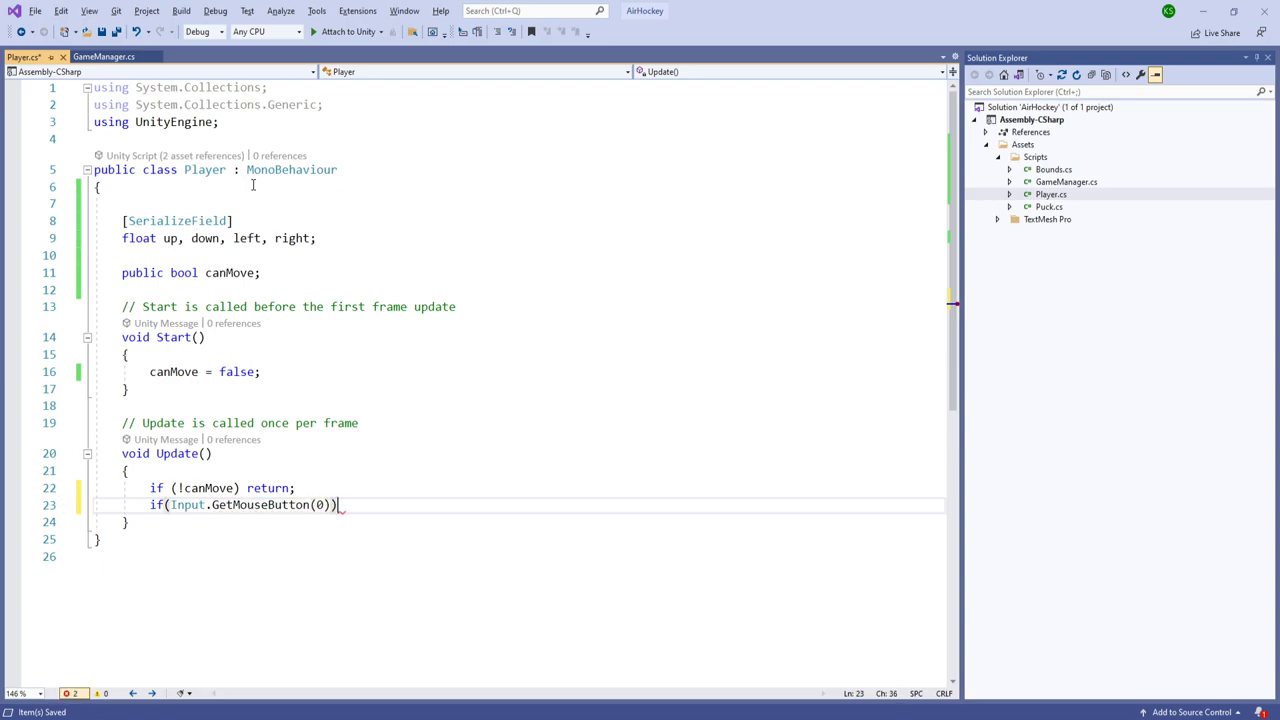
key(Return)
text({)
key(Return)
Step: Inside it, declare Vector2 mousPos = Camera.main.ScreenToWorldPoint(Input.mousePosition);
text(Vector2)
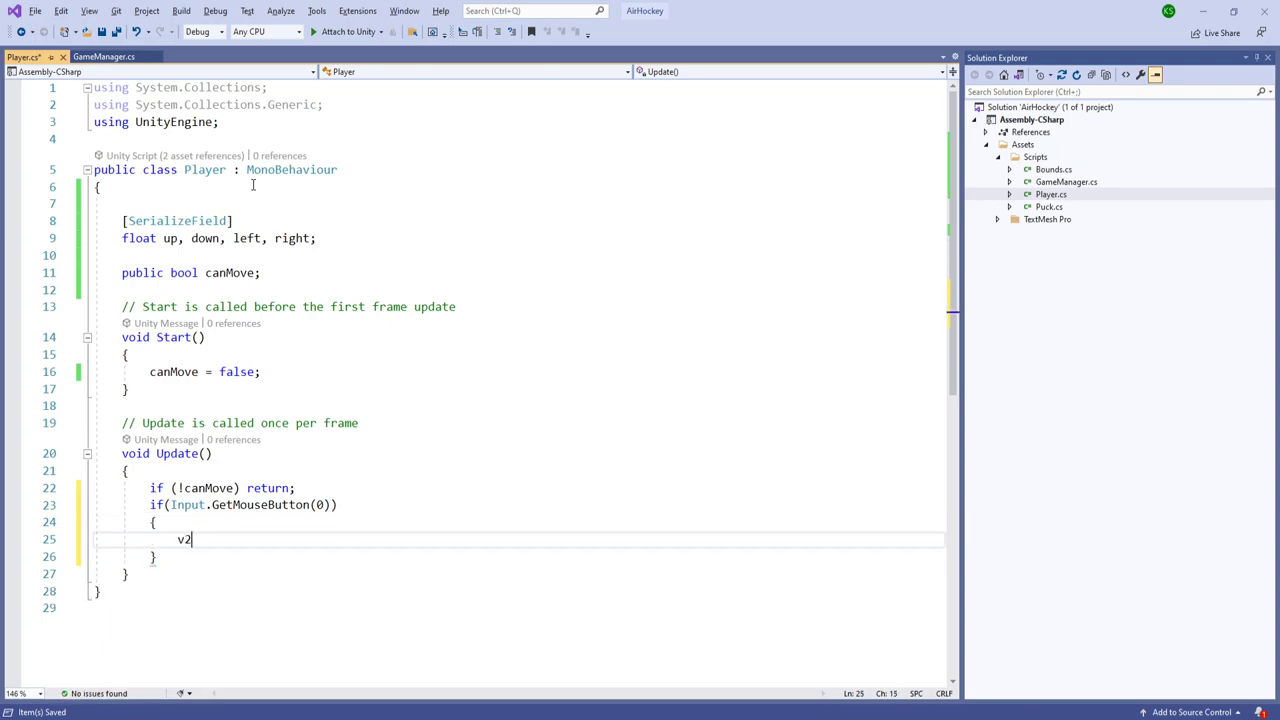
text( mousp)
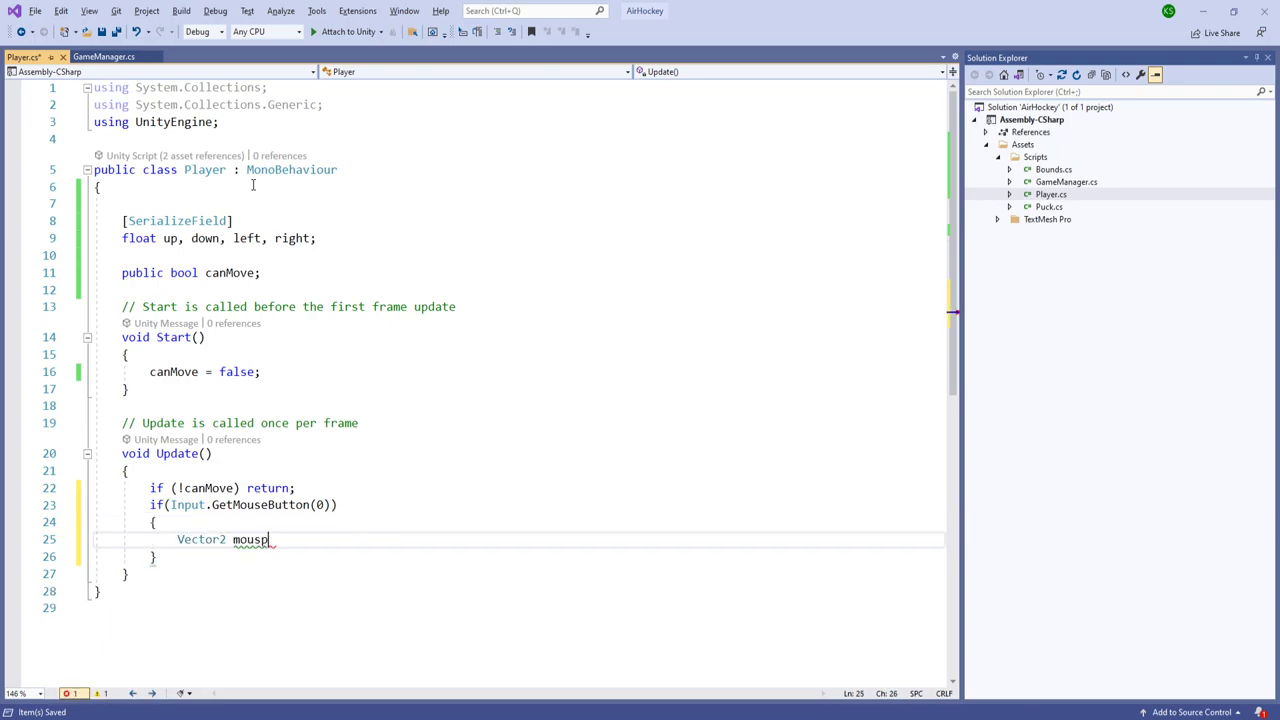
key(BackSpace)
text(Pos = Cache.)
key(ctrl+shift+Left)
text(CA)
key(BackSpace)
text(amera.main.ScreenToWorldPoint)
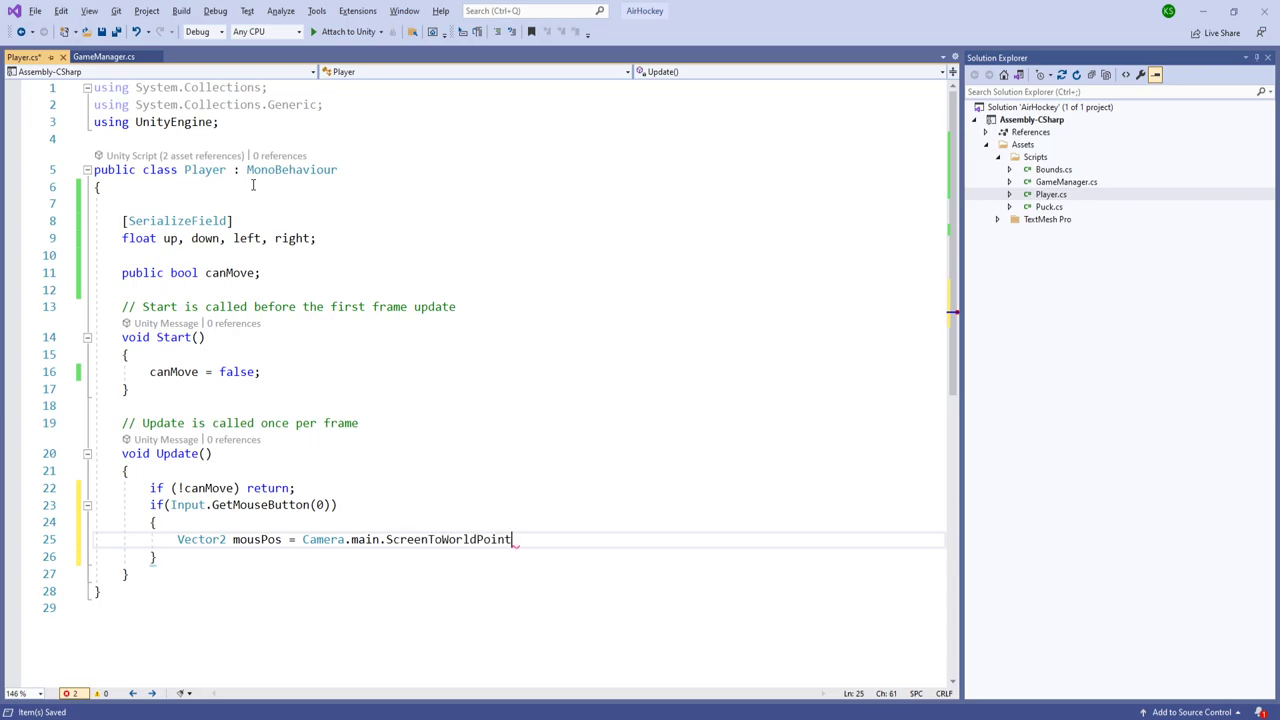
text((Input.mousePosition);)
Step: Write the condition if (!GetComponent<CircleCollider2D>().OverlapPoint(mousPos))
key(Return)
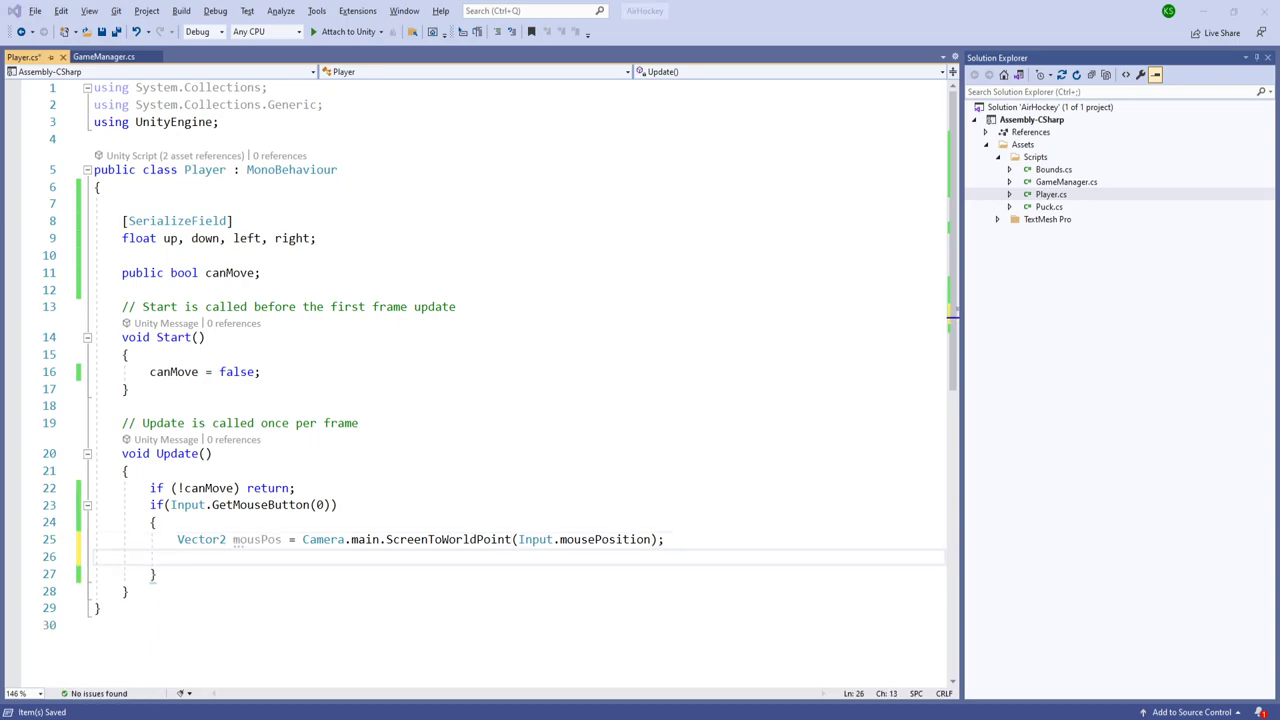
text(if(!)
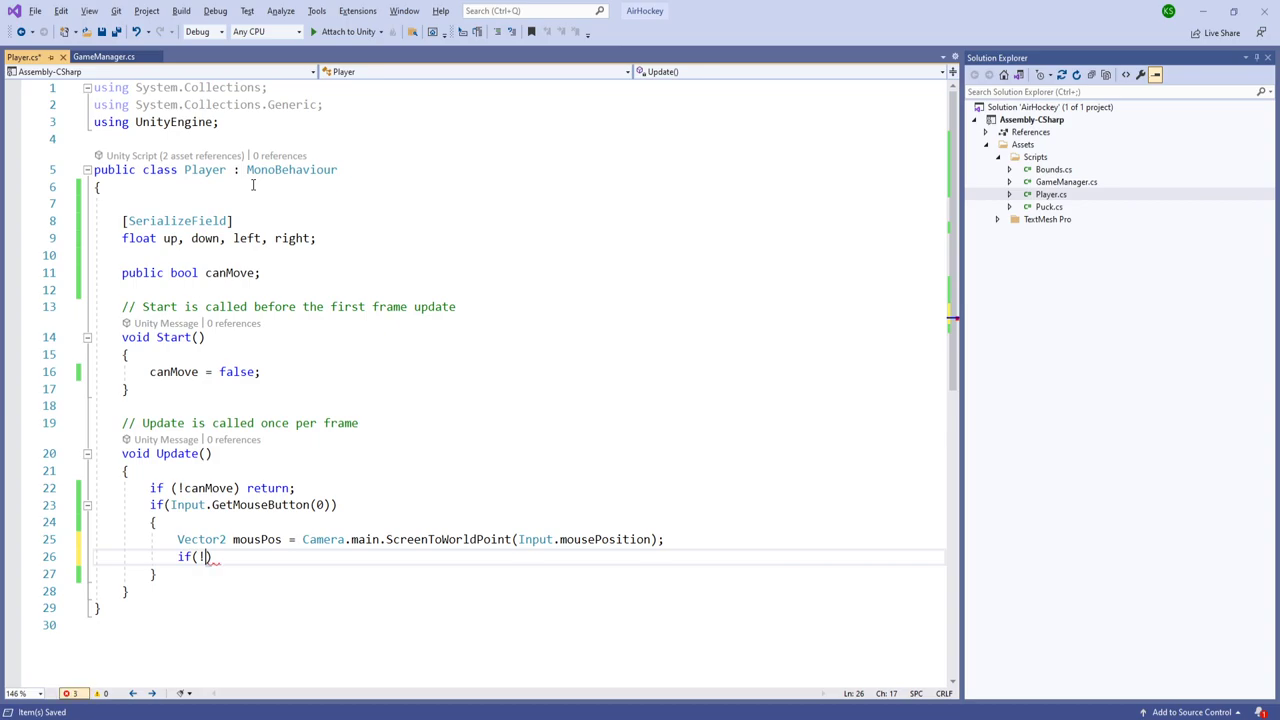
text(GEt)
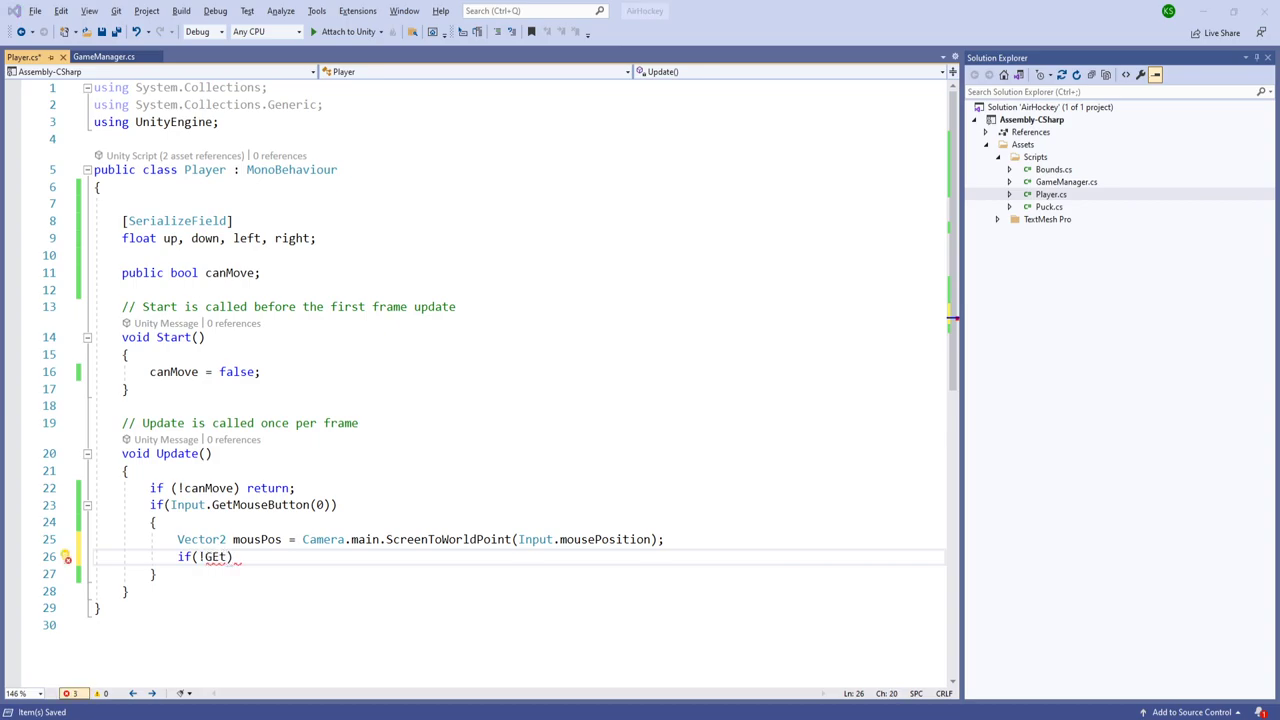
key(ctrl+shift+Left)
text(GetComponent)
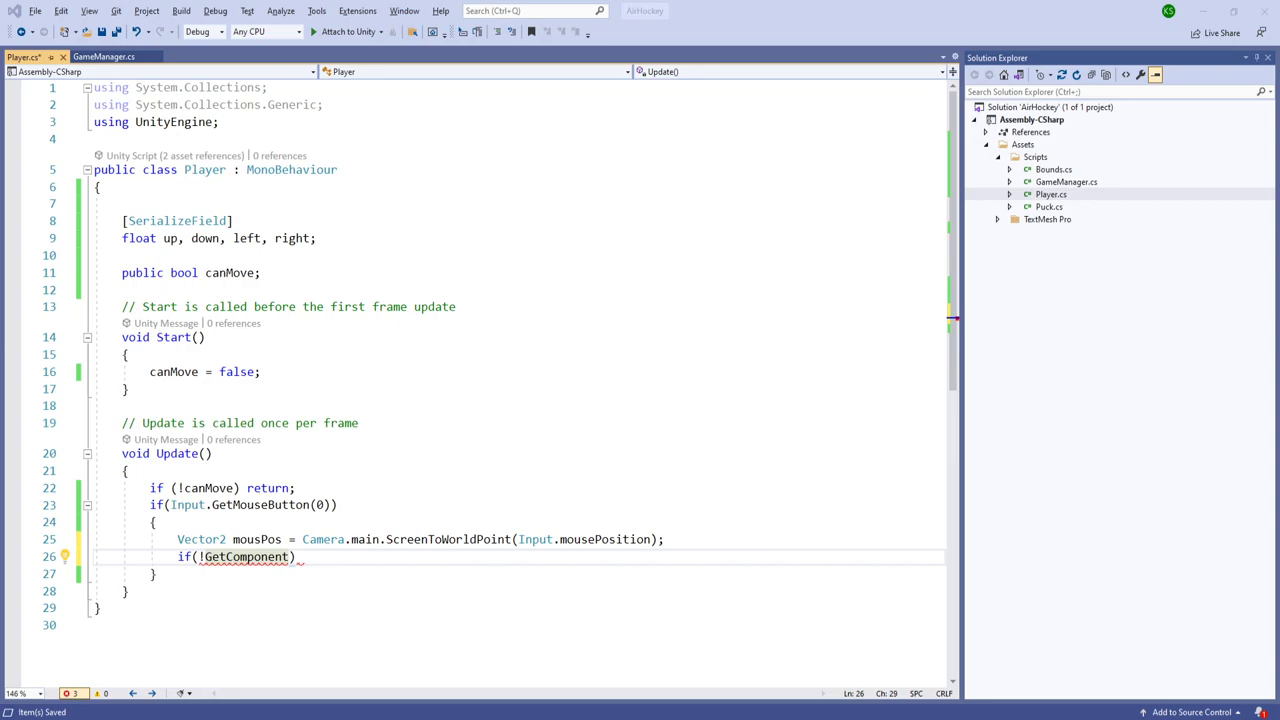
key(alt+Tab)
text(<>)
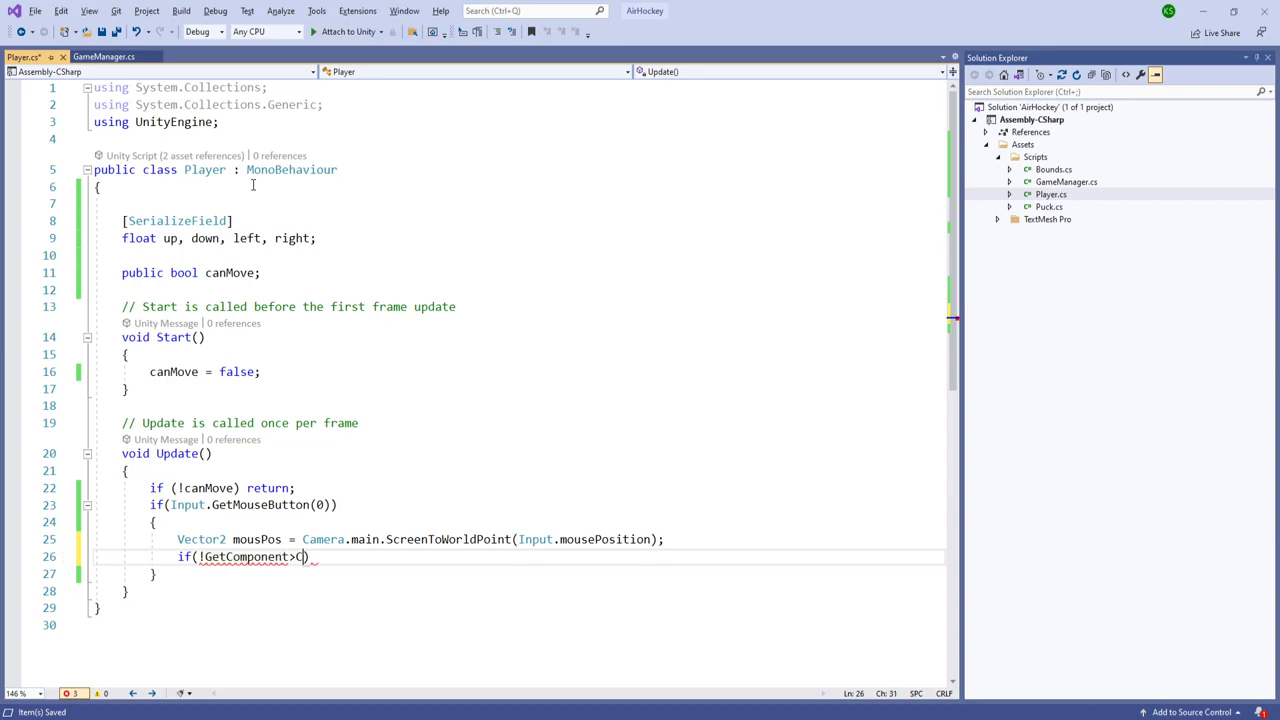
key(BackSpace)
key(BackSpace)
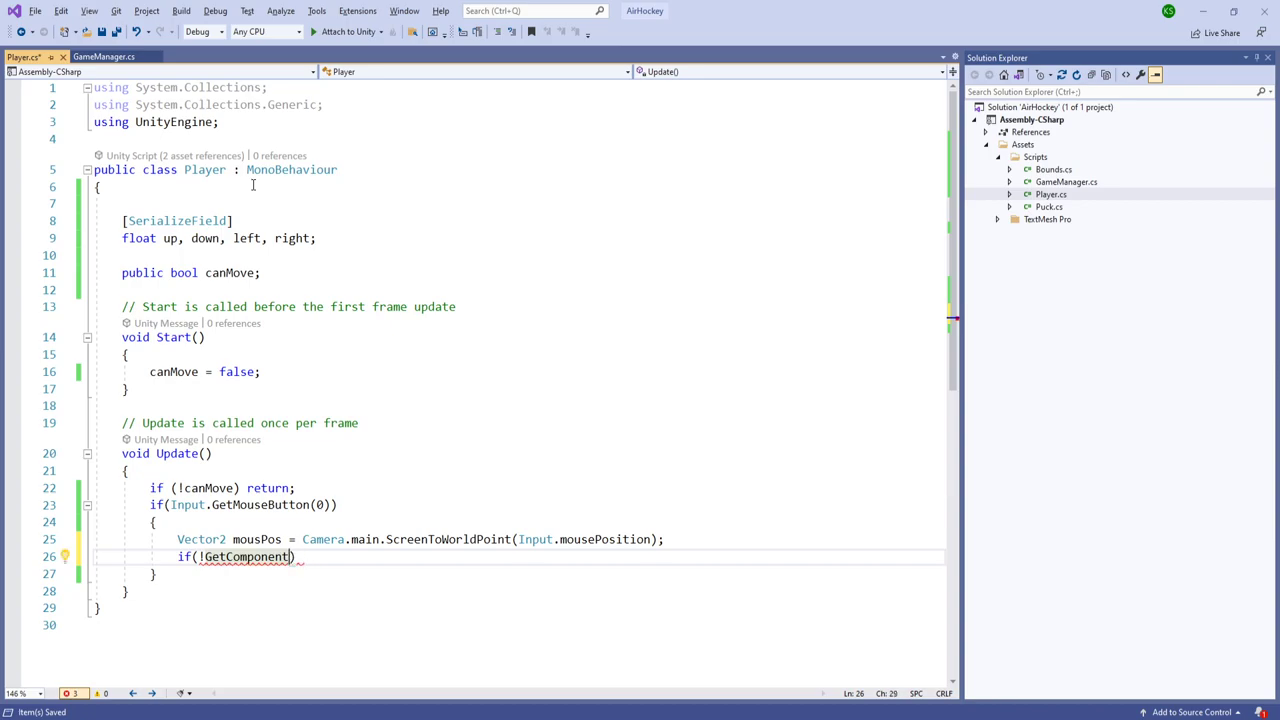
text(<CircleCollider2D)
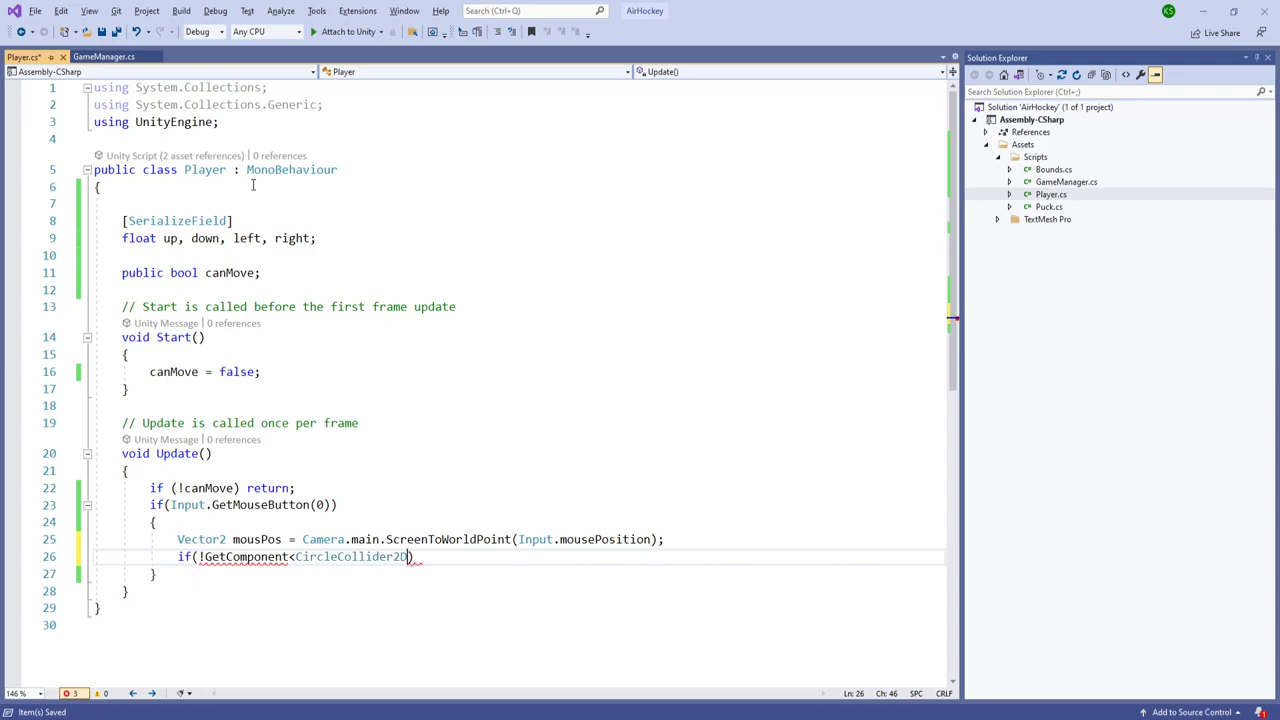
text(>())
key(alt+Tab)
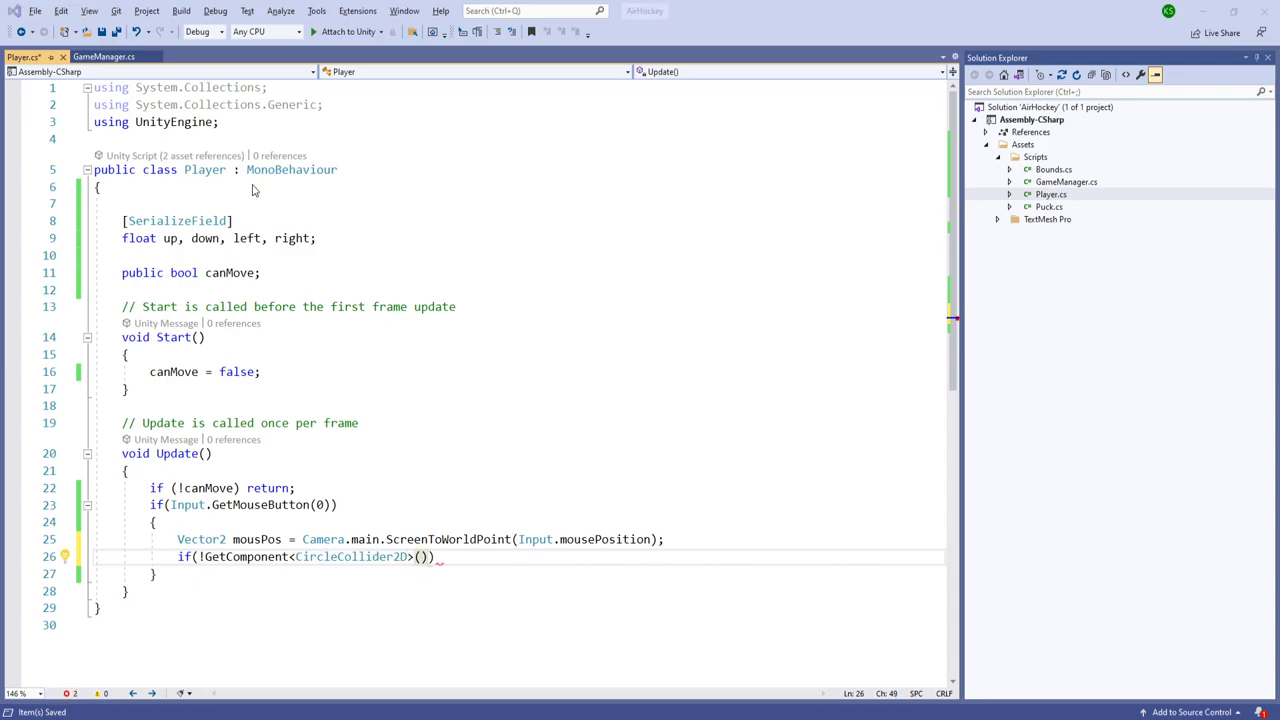
key(alt+Tab)
text(.O)
text(verlapPoint(mo)
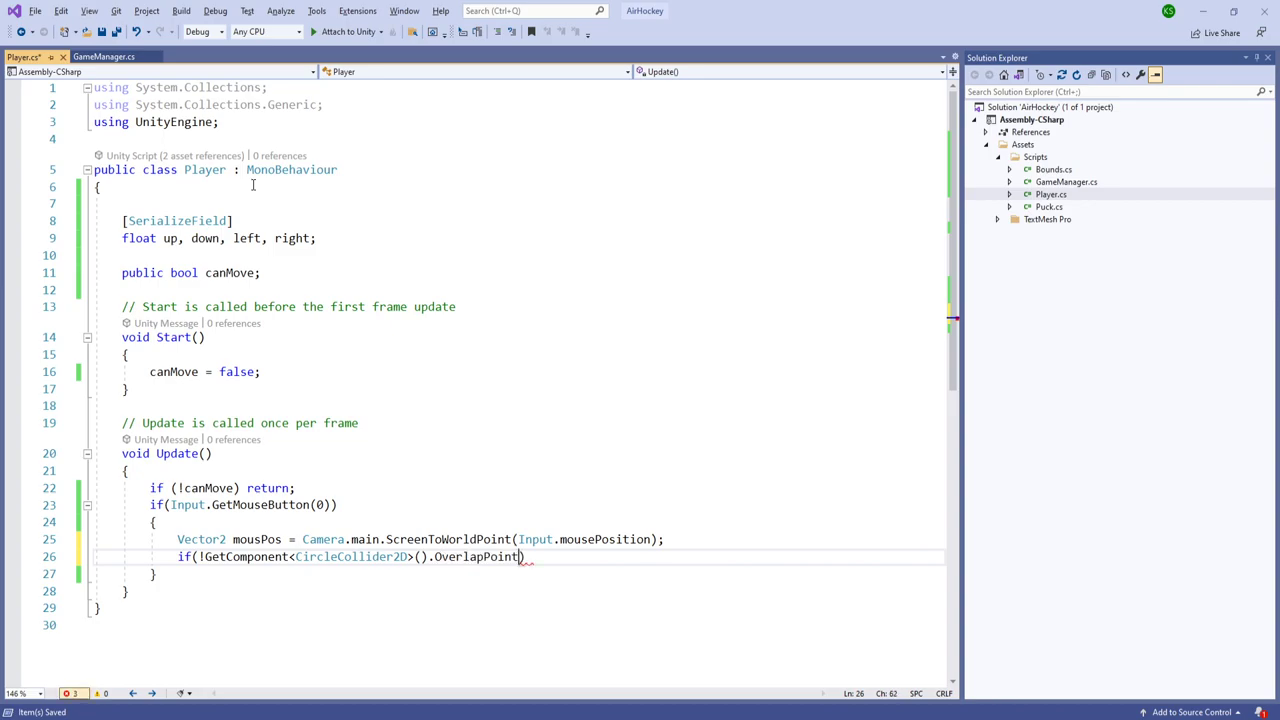
text(usPos))
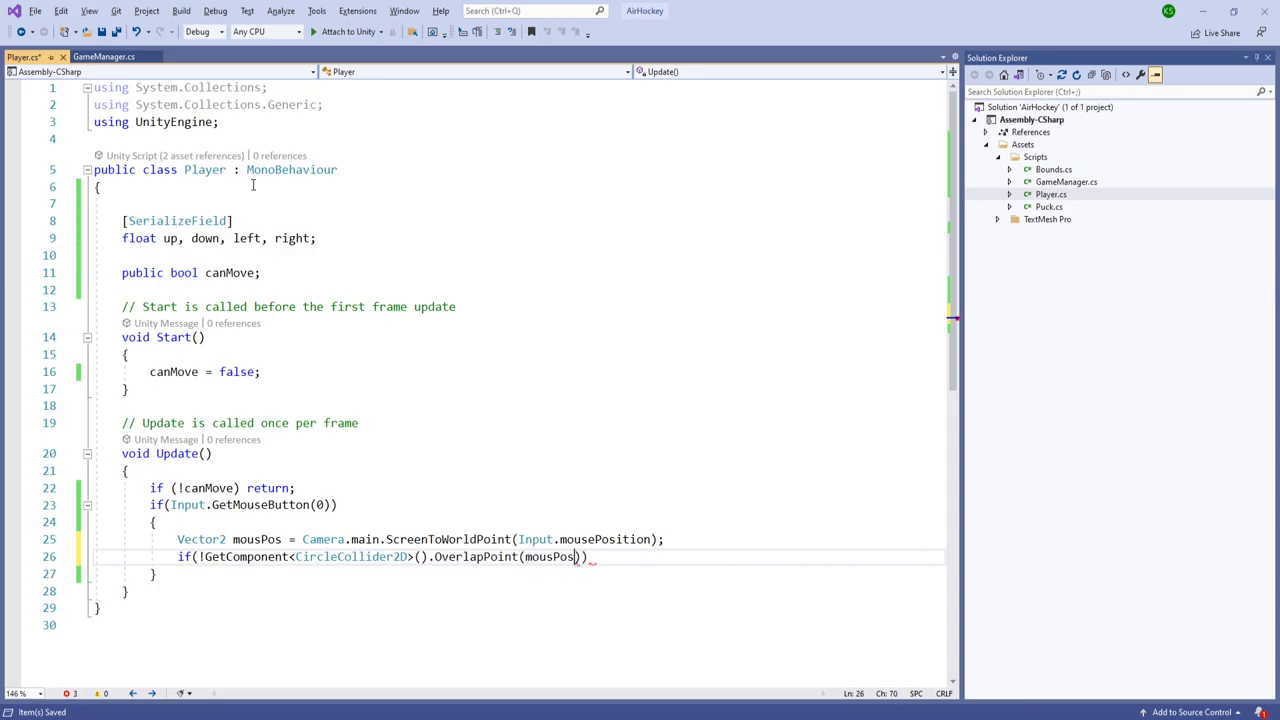
Step: Make the overlap check return early, removing the extra braces block
key(Return)
text({)
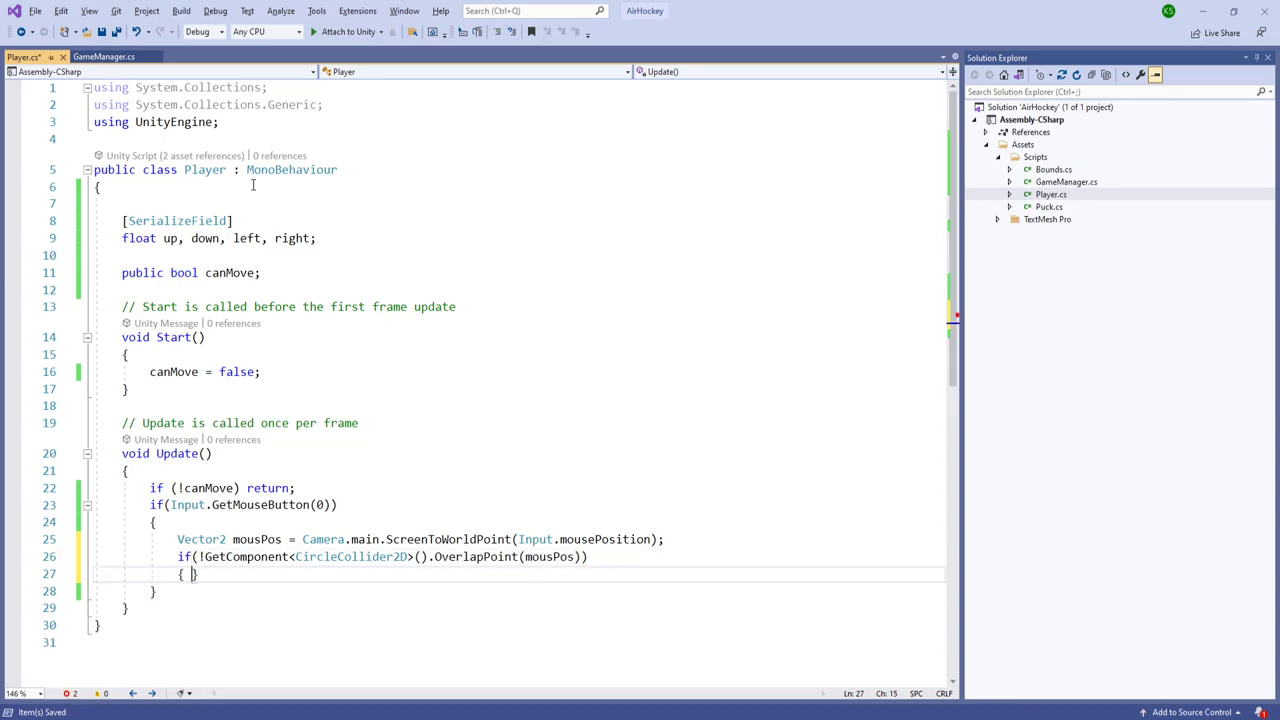
key(Return)
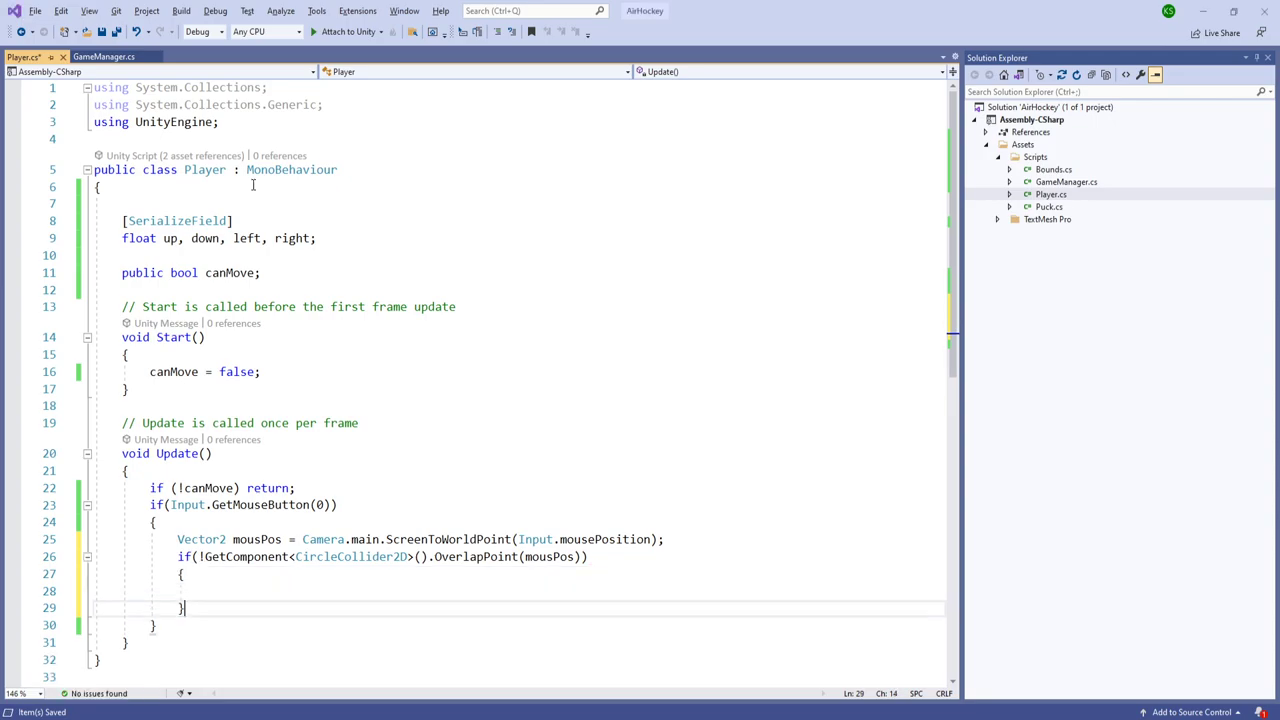
key(Down)
key(shift+Up)
key(shift+Up)
key(shift+Up)
key(shift+Right)
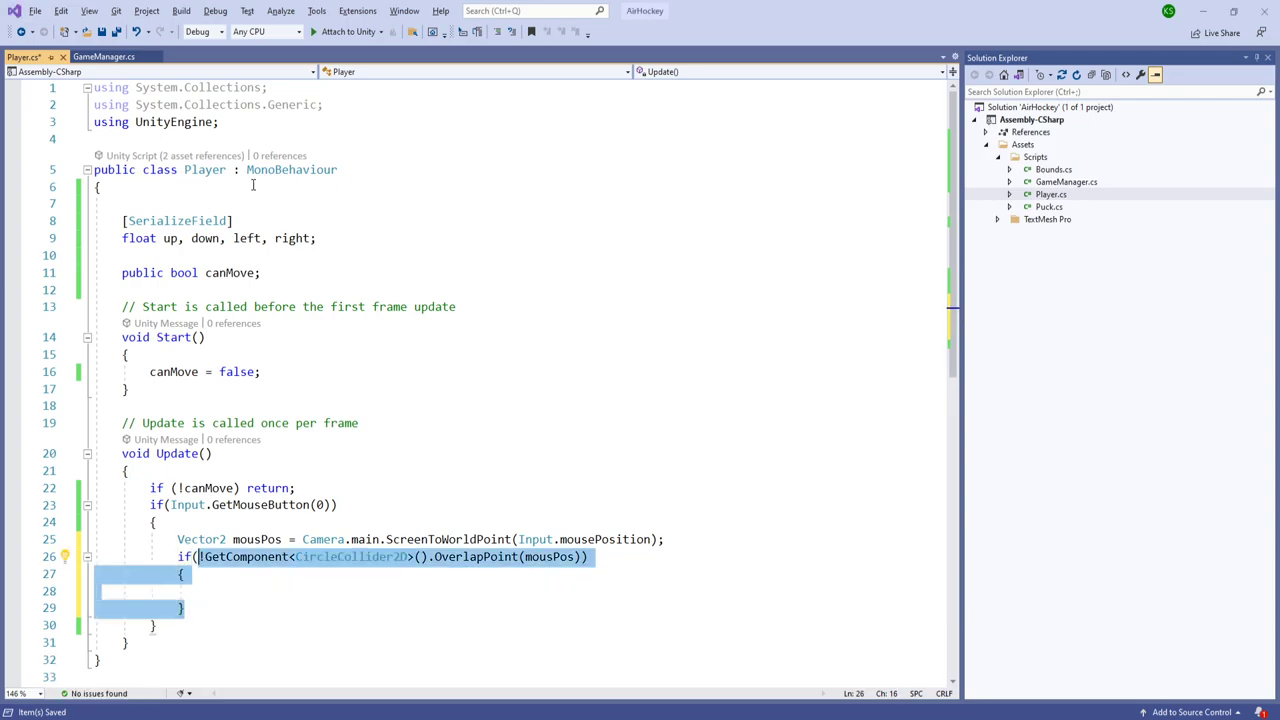
key(shift+Right)
key(Left)
key(Down)
key(Down)
key(Down)
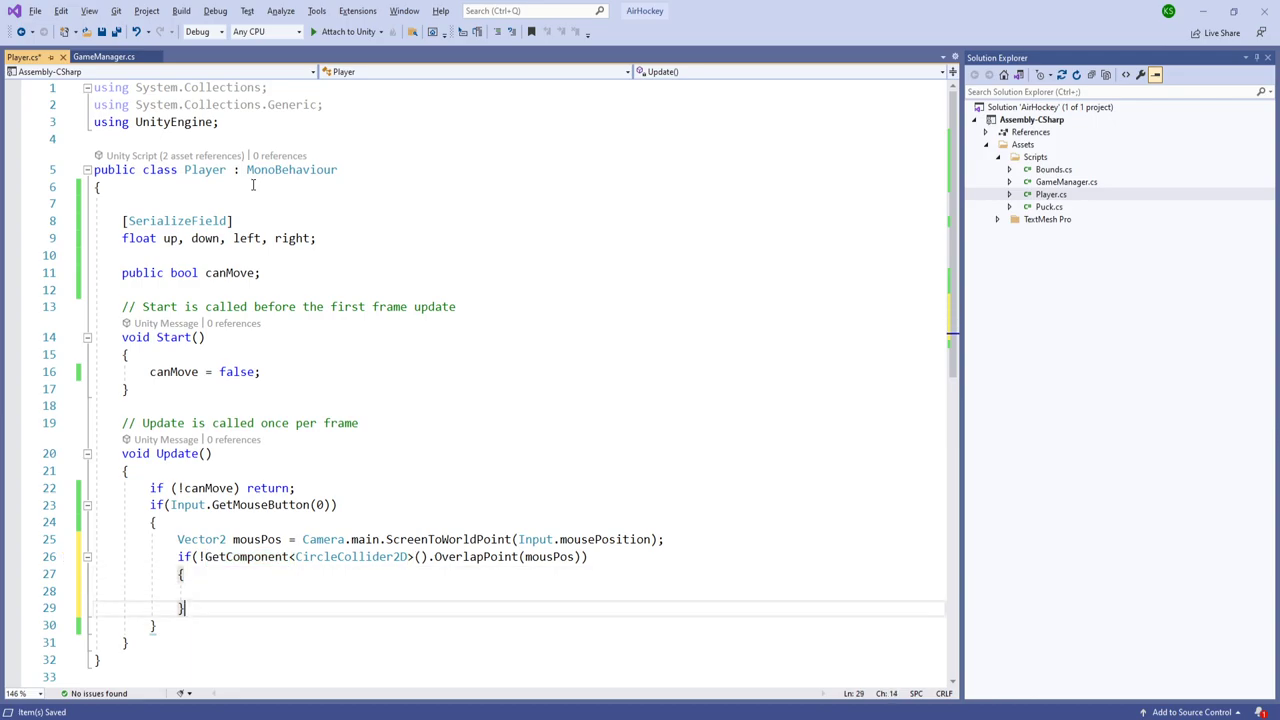
key(Up)
key(Down)
key(shift+Up)
key(shift+Up)
key(shift+Home)
key(shift+Home)
key(shift+Left)
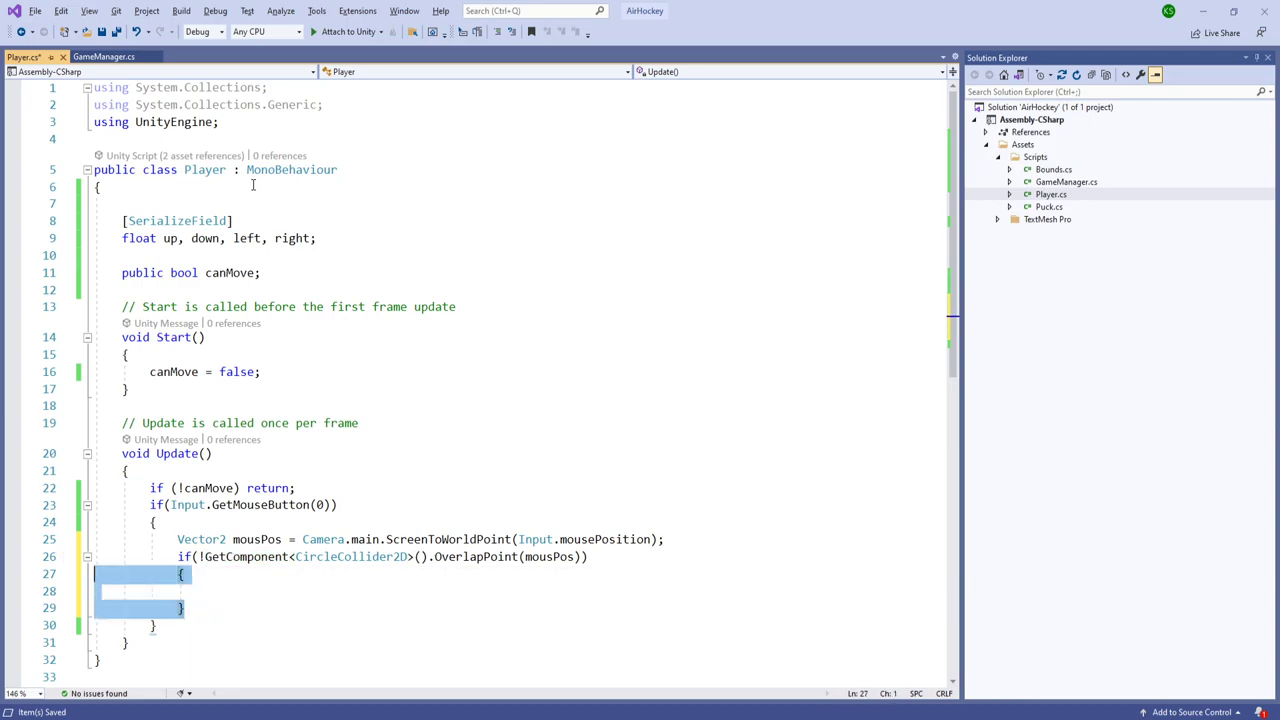
key(Delete)
text({)
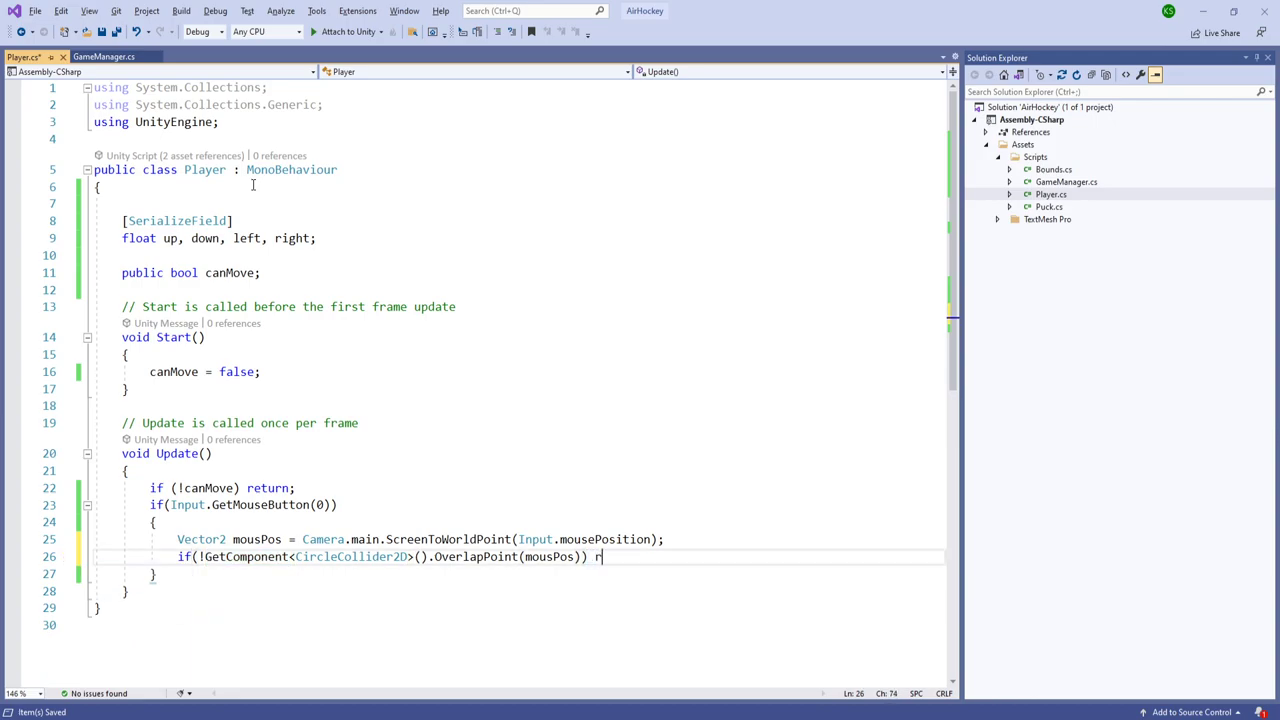
key(BackSpace)
key(BackSpace)
key(BackSpace)
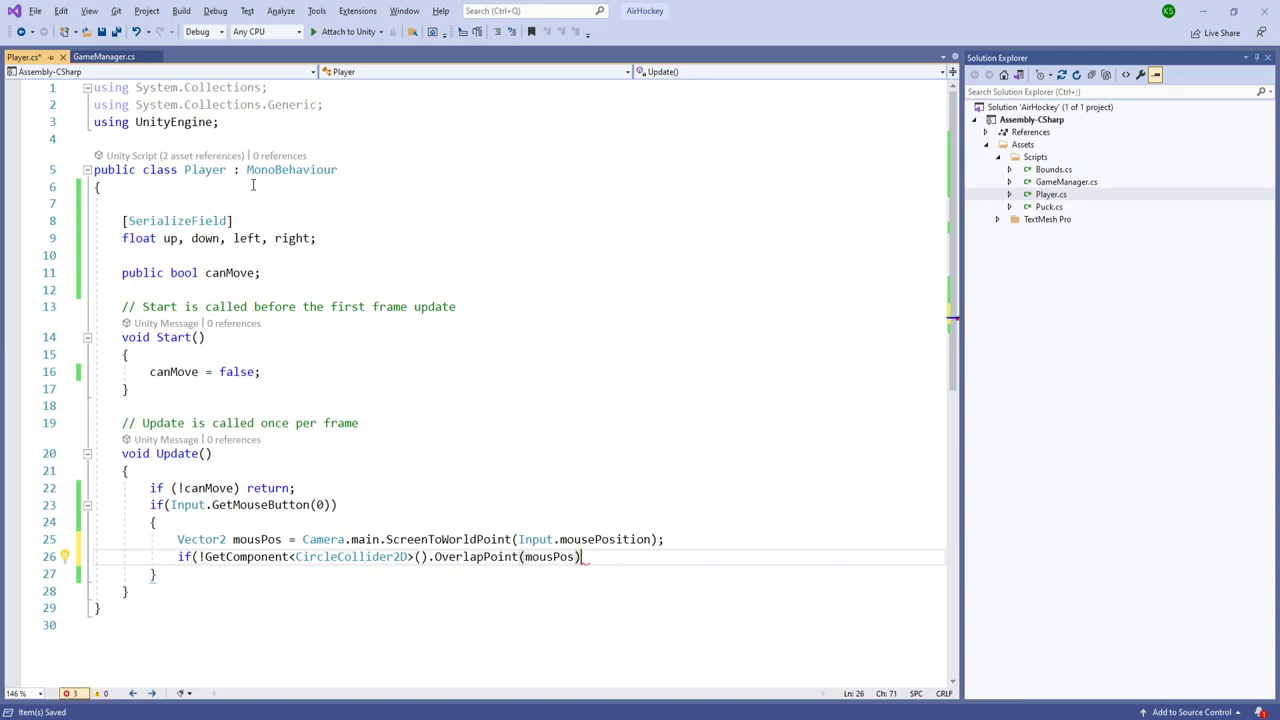
text())
key(Return)
text(return;)
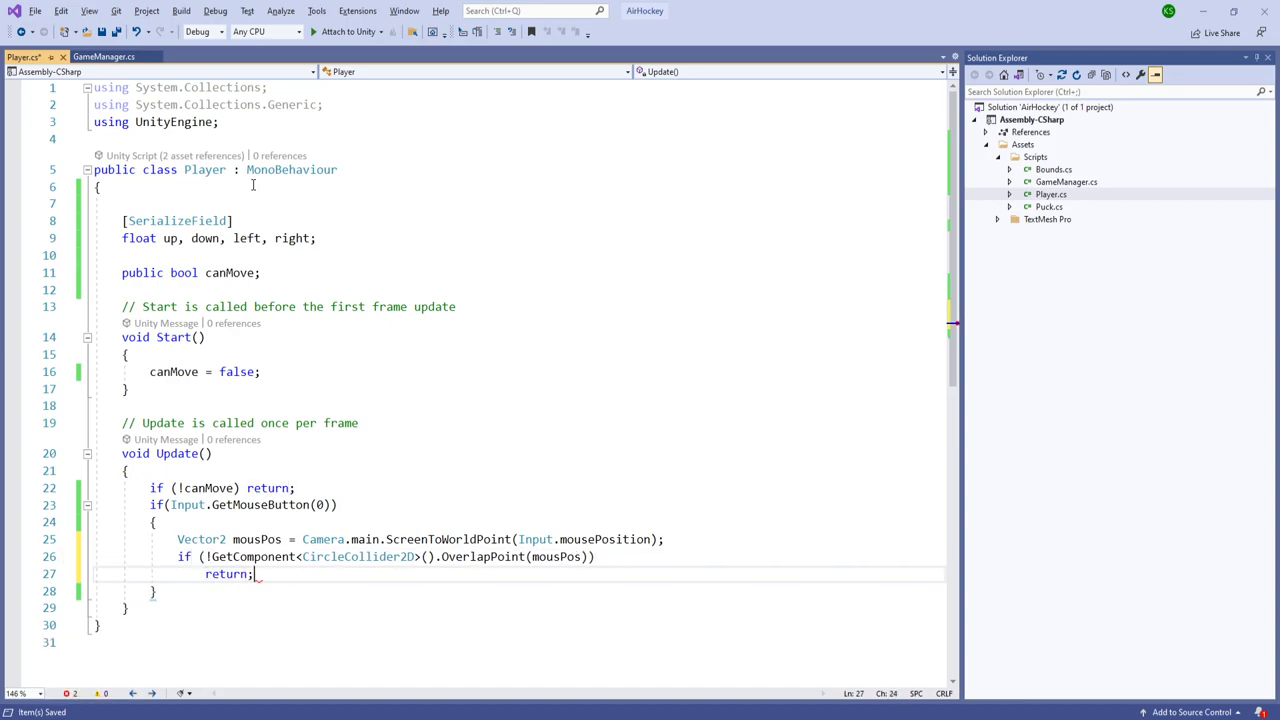
key(Return)
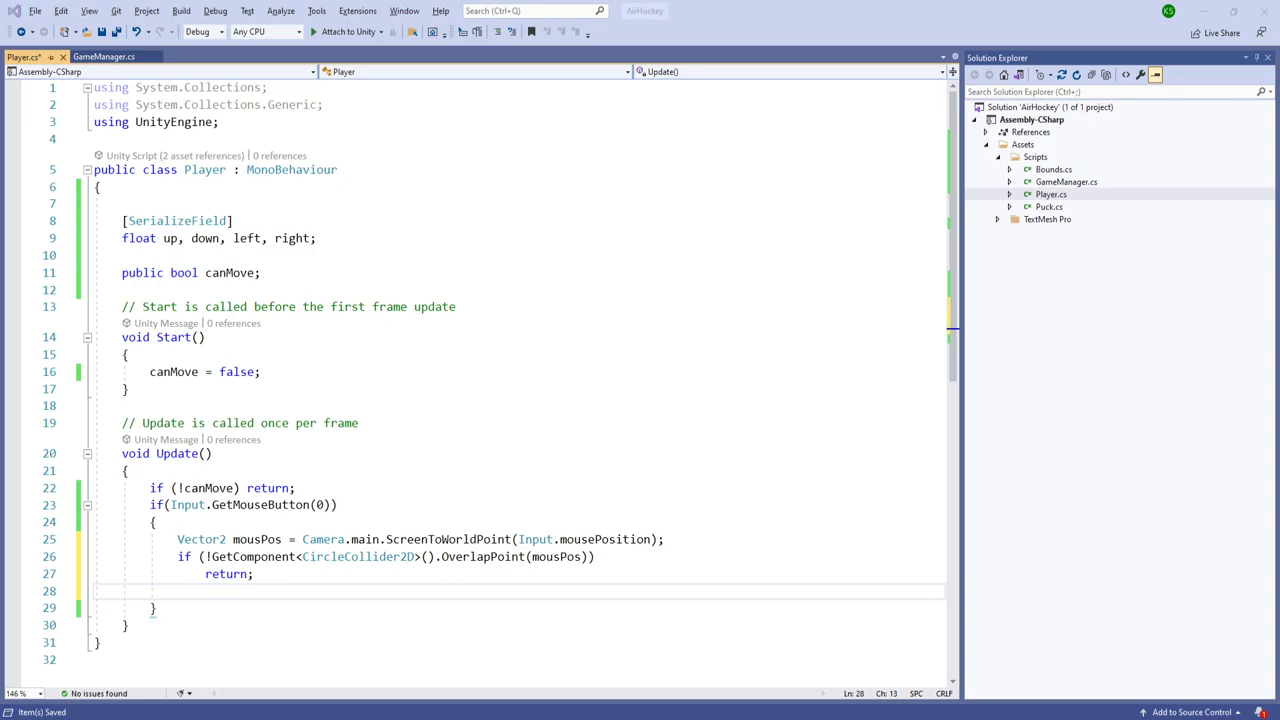
Step: Add GetComponent<Rigidbody2D>().MovePosition(mousPos); and save Player.cs
text(GetComponent<)
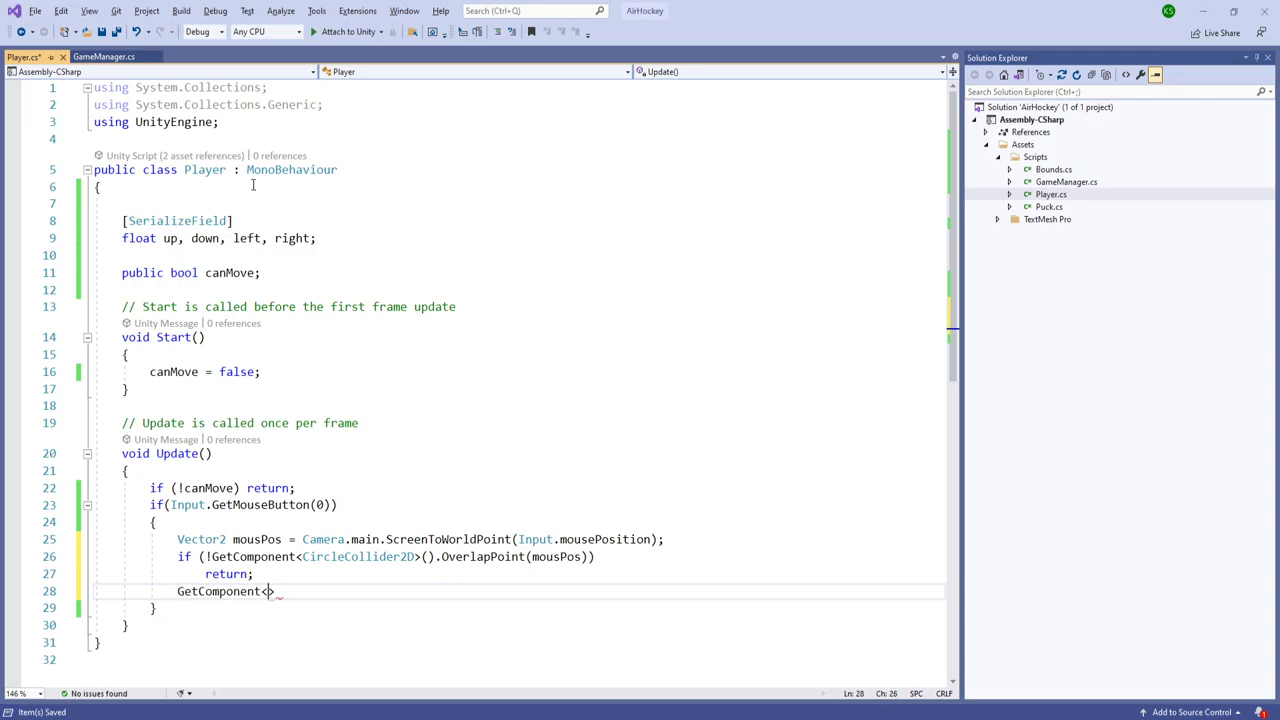
text(Rigidbody>)
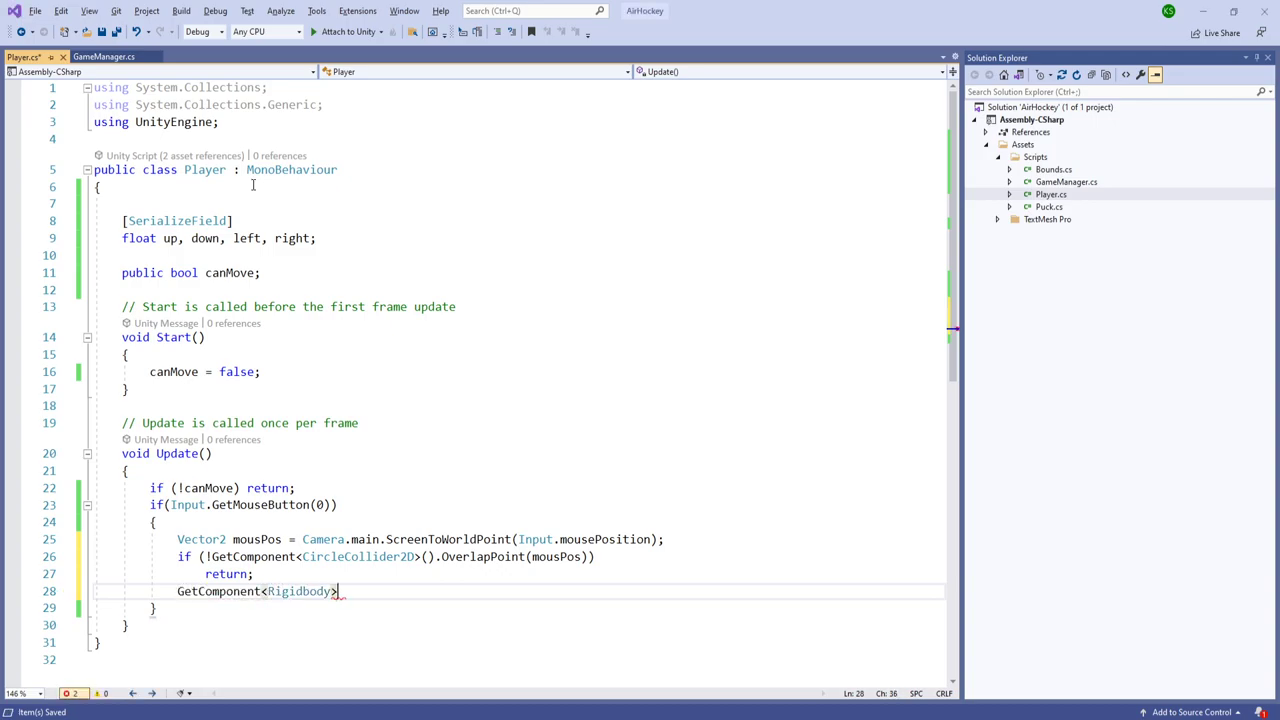
key(Left)
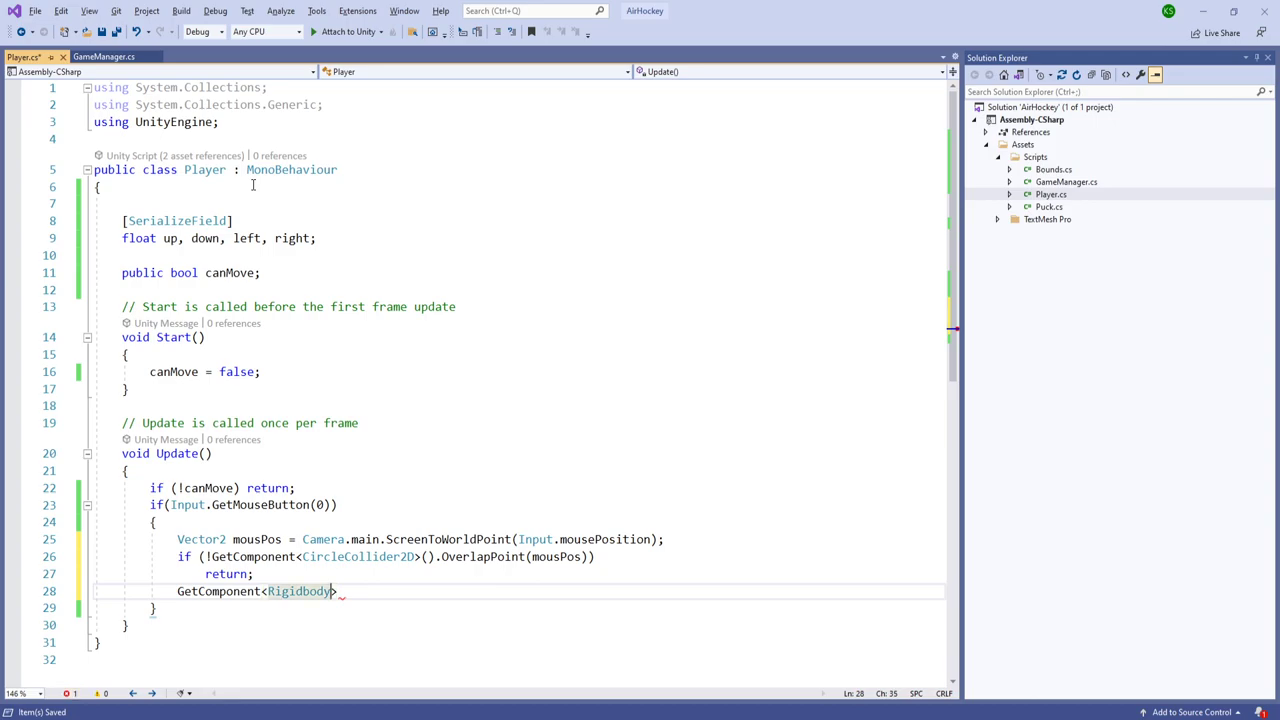
key(ctrl+shift+Left)
key(BackSpace)
text(Rigidbody2D)
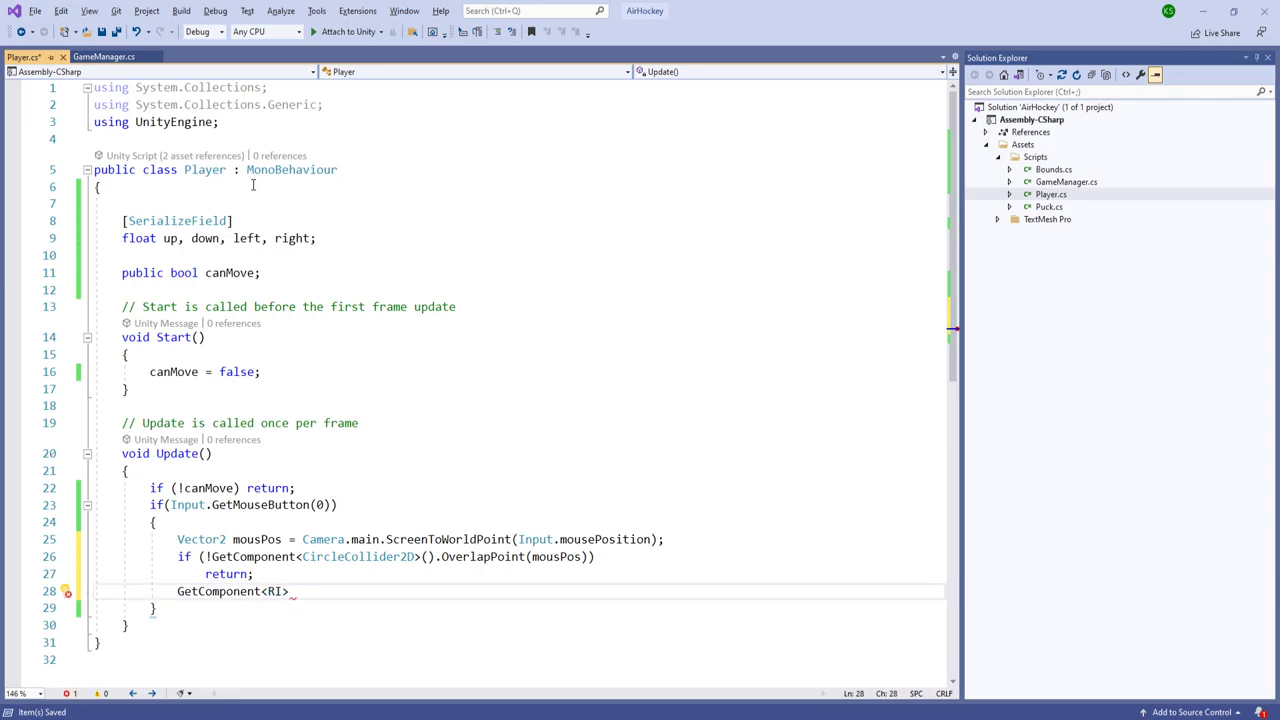
text(>().MO)
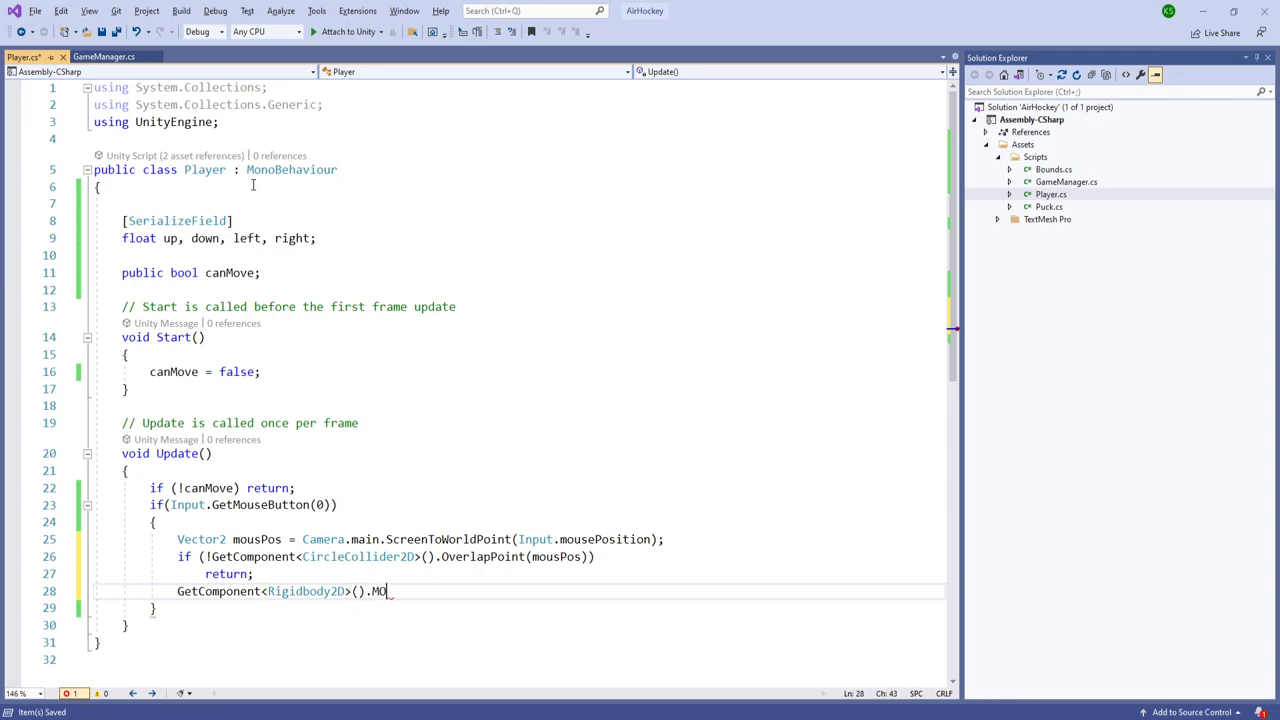
key(Tab)
text((mousPos))
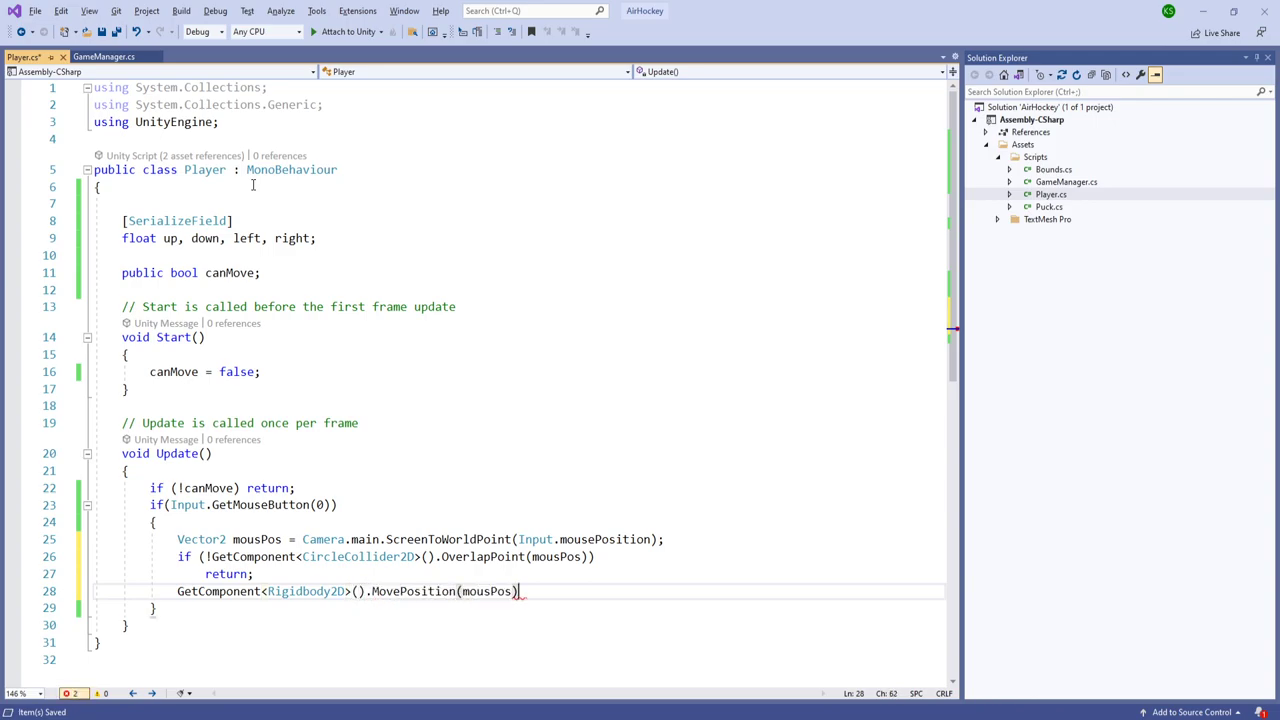
text(;)
key(ctrl+s)
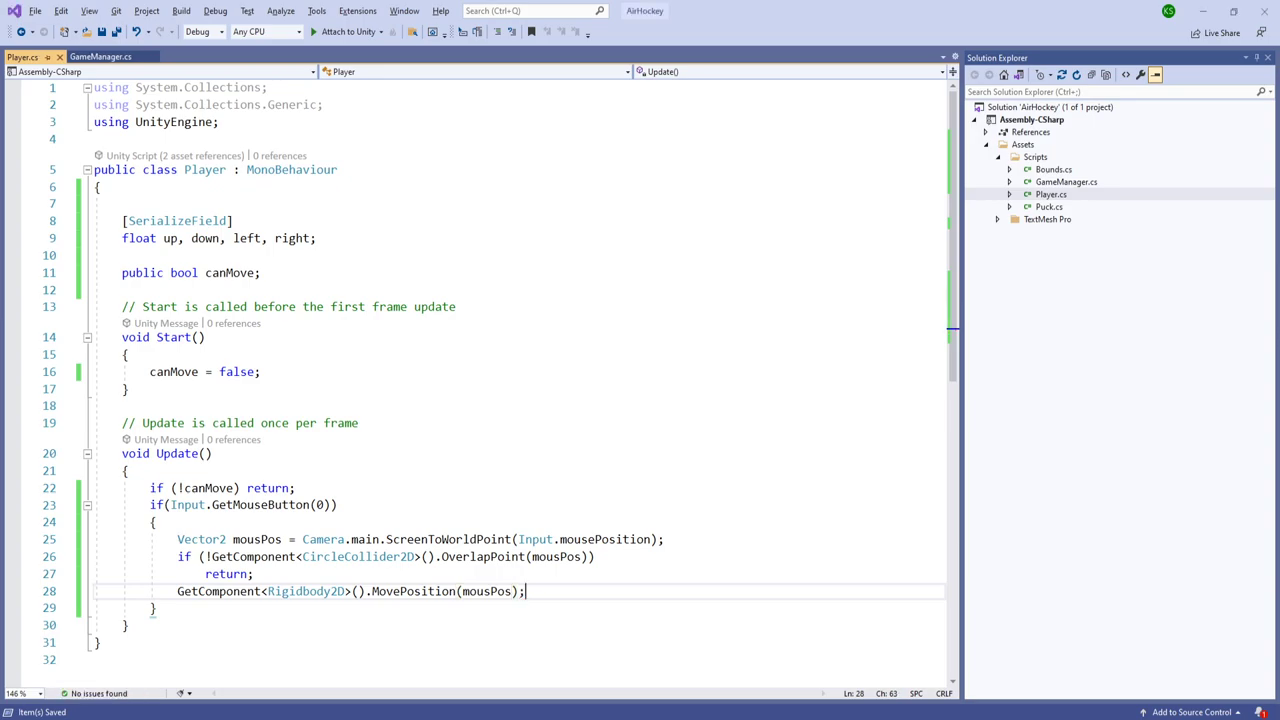
Step: Delete the Start method and its comment from Player.cs
key(Up)
key(Up)
key(Up)
key(Up)
key(Up)
key(Up)
key(Up)
key(Up)
key(Up)
key(Up)
key(Up)
key(End)
key(shift+Up)
key(shift+Up)
key(shift+Up)
key(shift+Up)
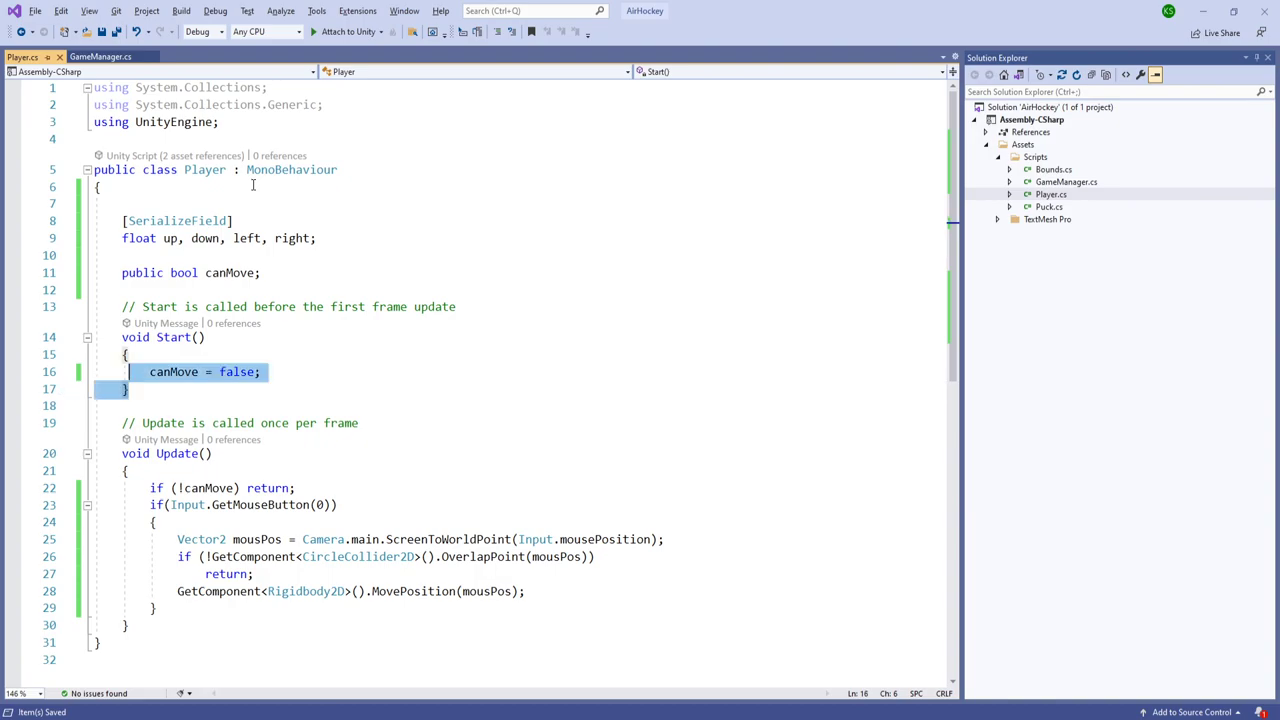
key(shift+Left)
key(shift+Left)
key(Delete)
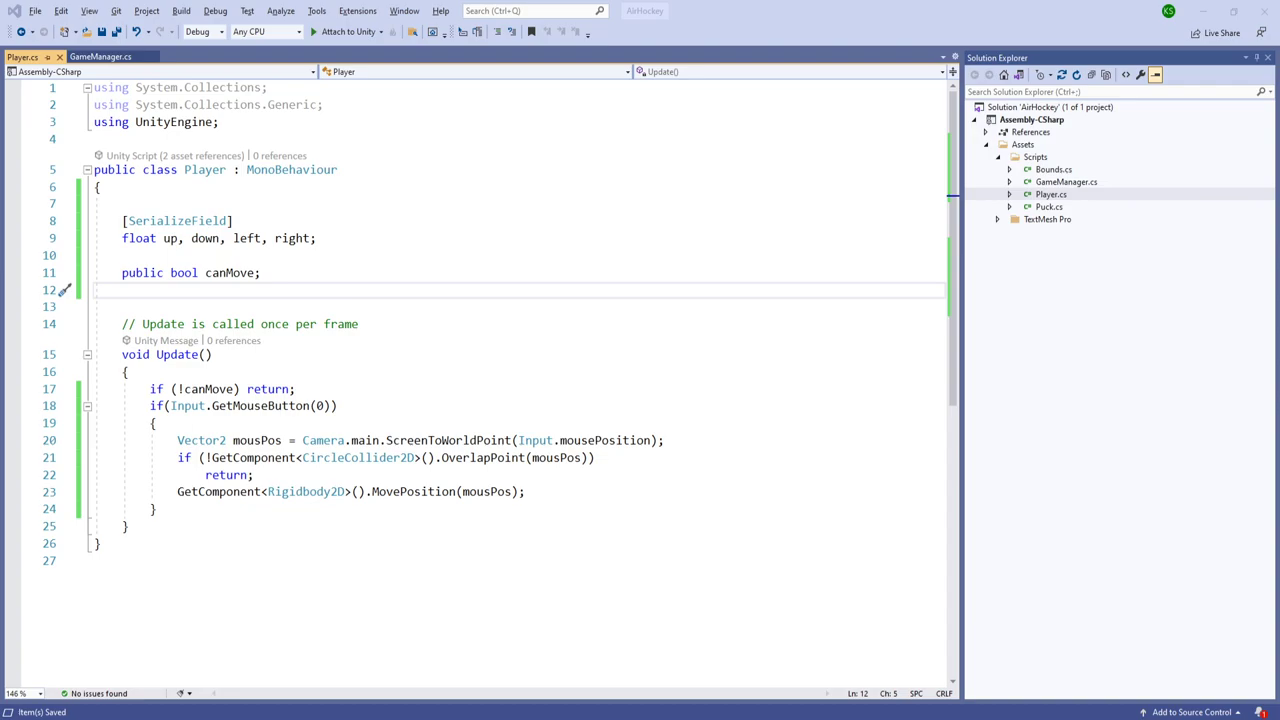
Step: Delete the serialized up, down, left, right float fields and save
key(alt+Tab)
key(Up)
key(Up)
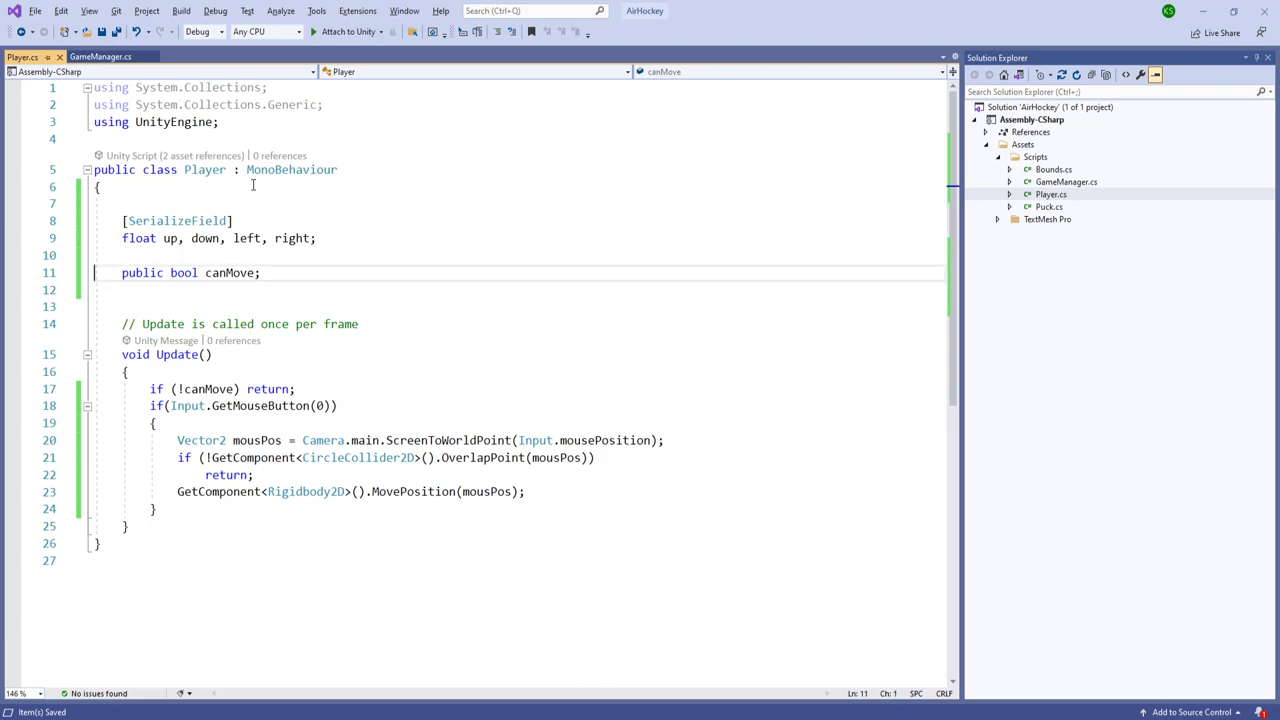
key(shift+Up)
key(shift+Up)
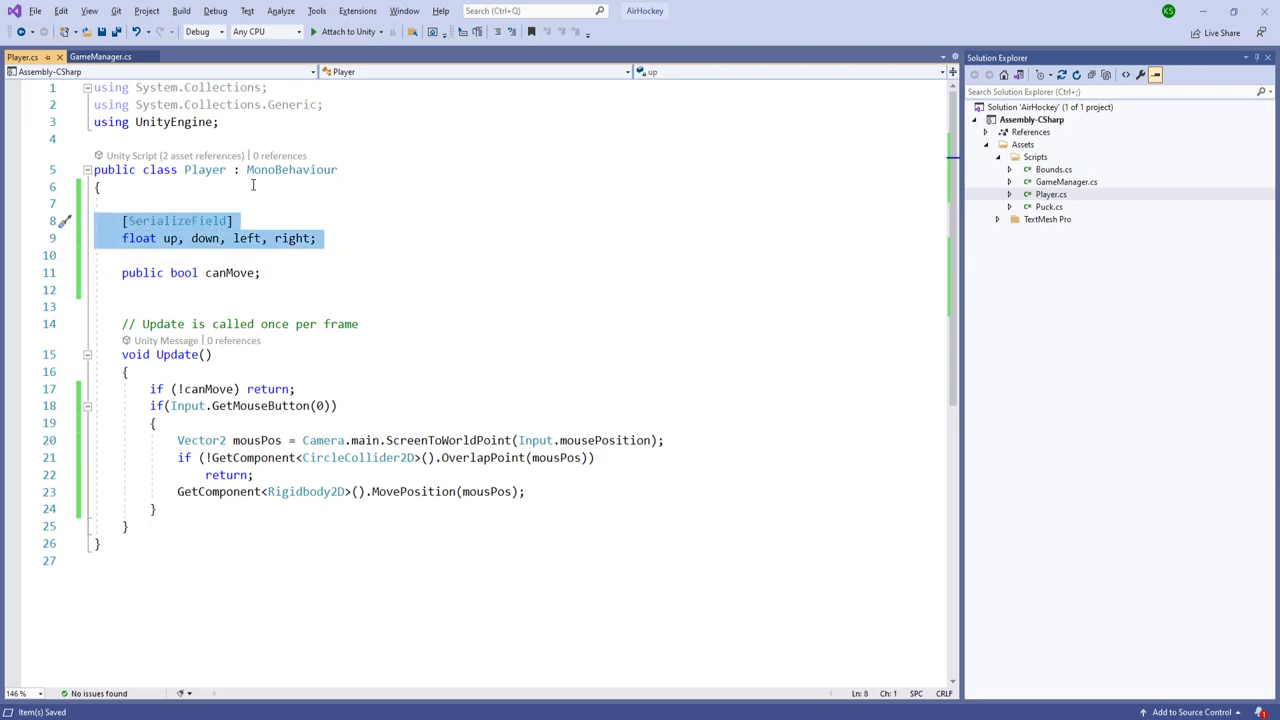
key(BackSpace)
key(BackSpace)
key(BackSpace)
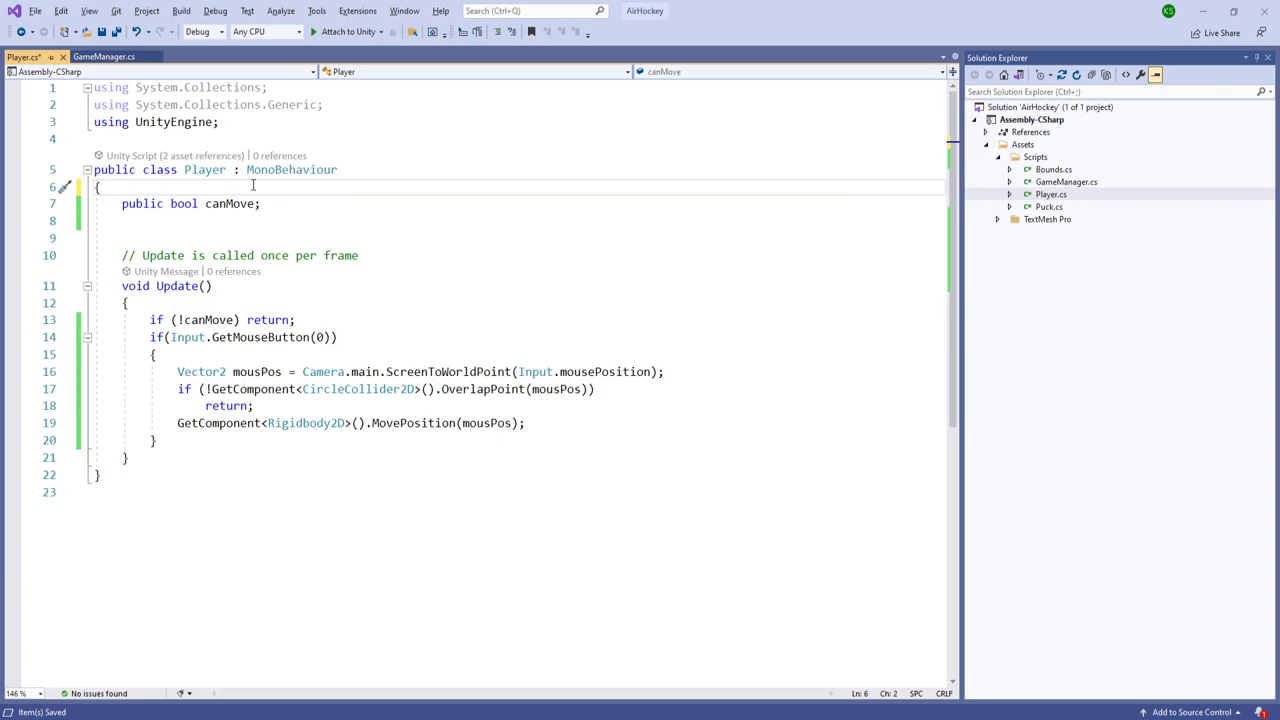
key(ctrl+s)
Step: Open Bounds.cs and delete its default Start and Update methods
double_click(1053, 169)
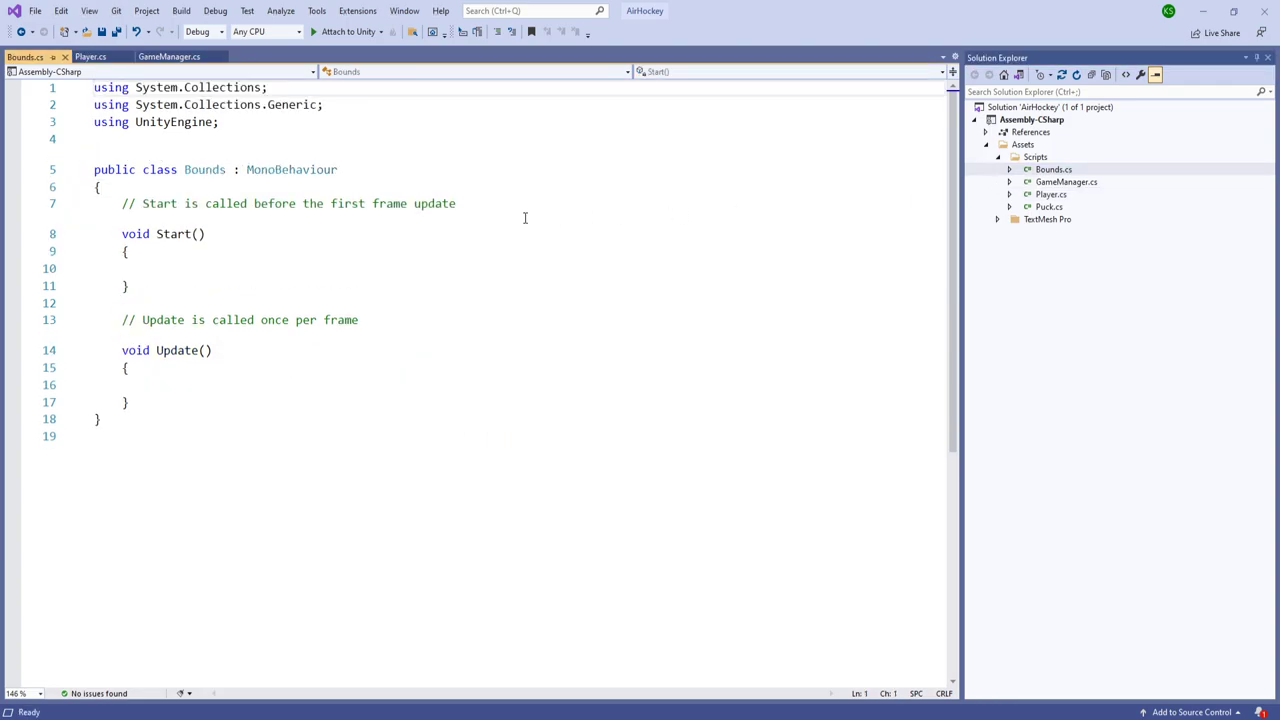
drag(130, 402, 184, 187)
key(BackSpace)
Step: Declare [SerializeField] float up, down, left, right in the Bounds class
key(Return)
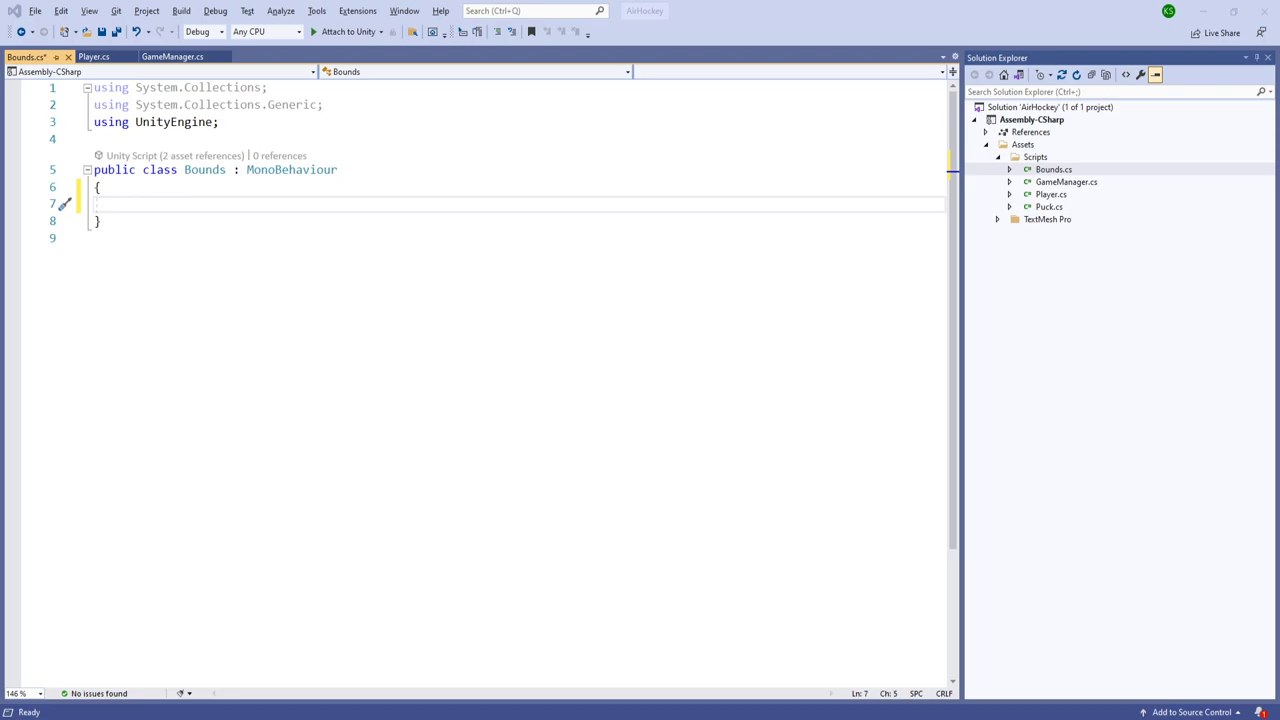
text([SerializeField])
key(Return)
text(float up, down)
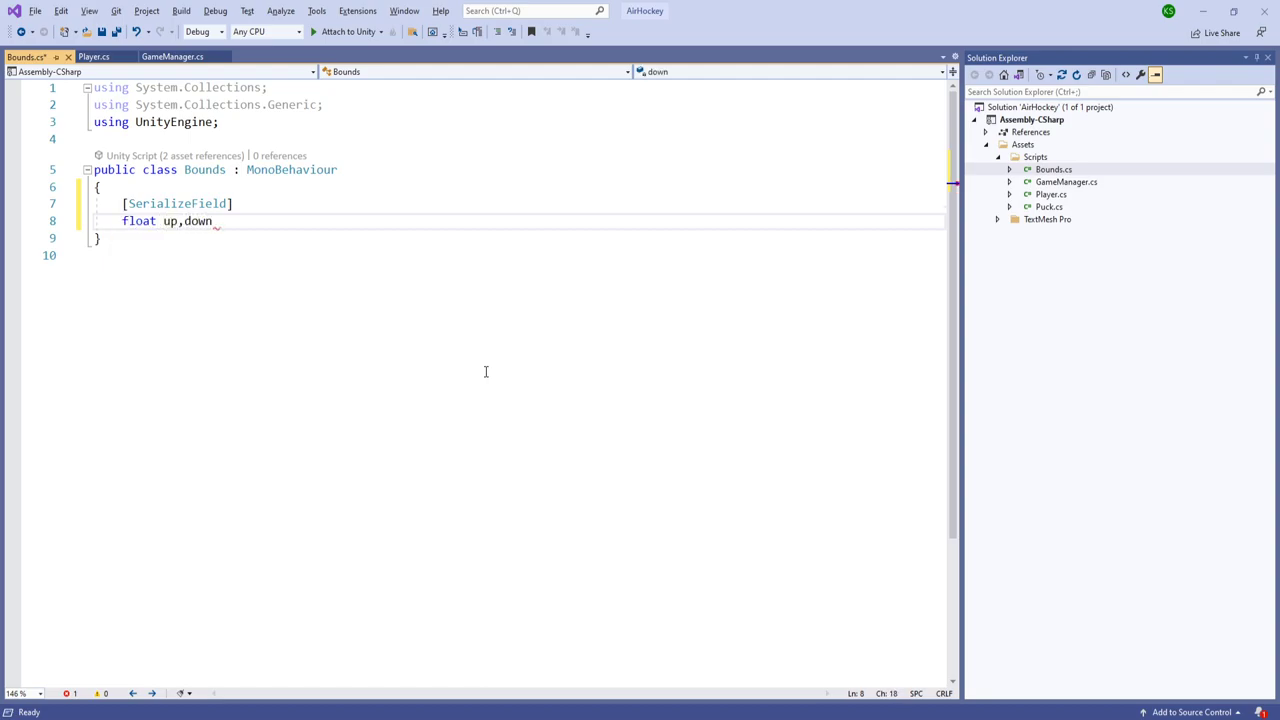
text(, left, right;)
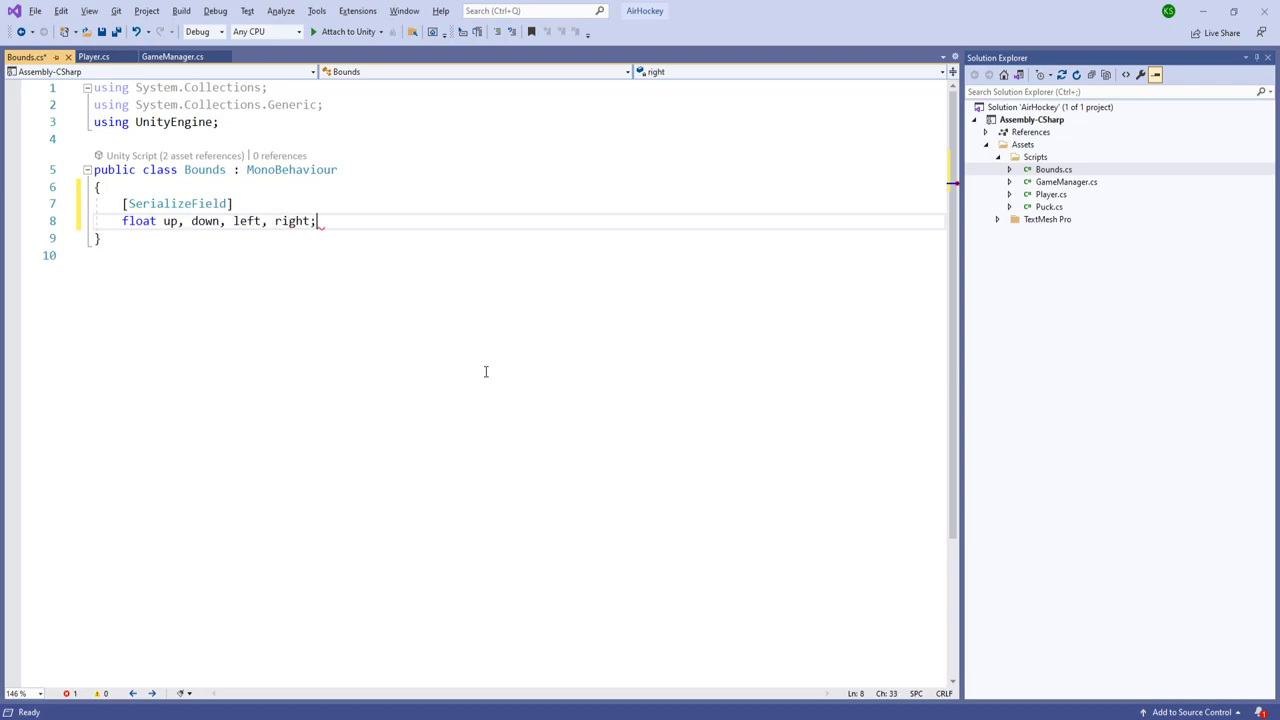
key(Return)
key(Return)
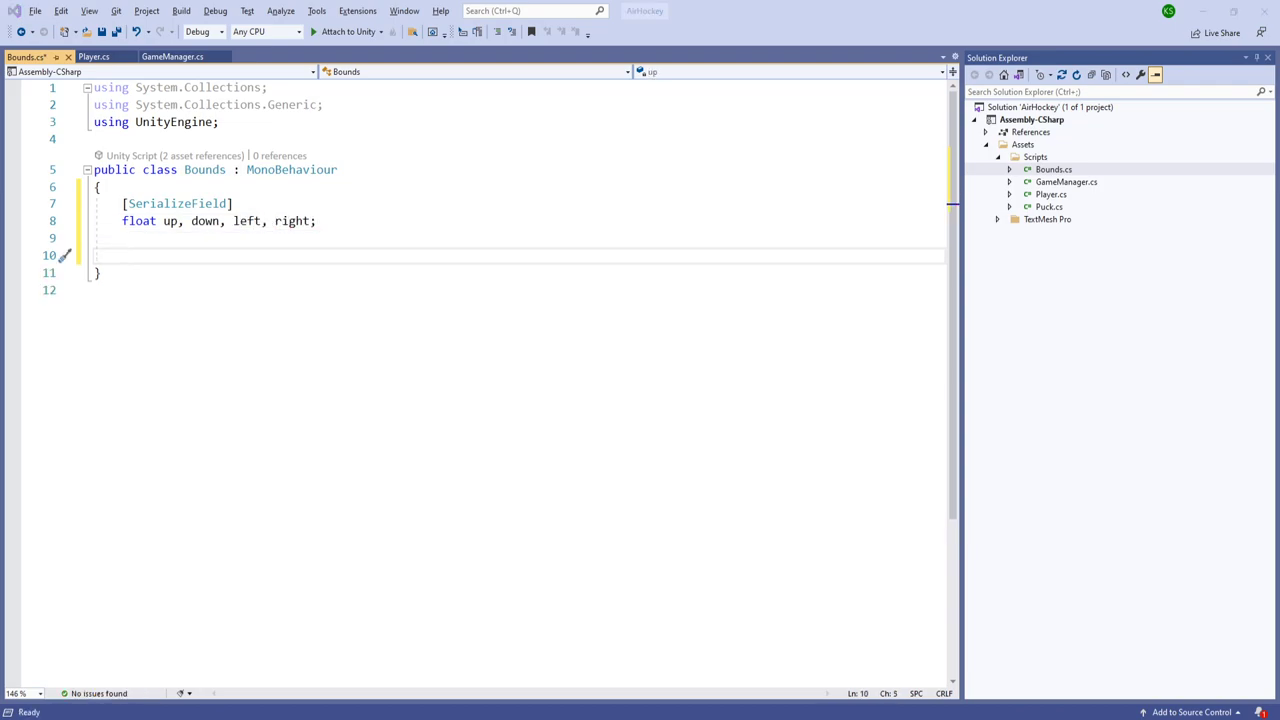
Step: Create an Update method declaring Vector3 temp = transform.position;
text(Upda)
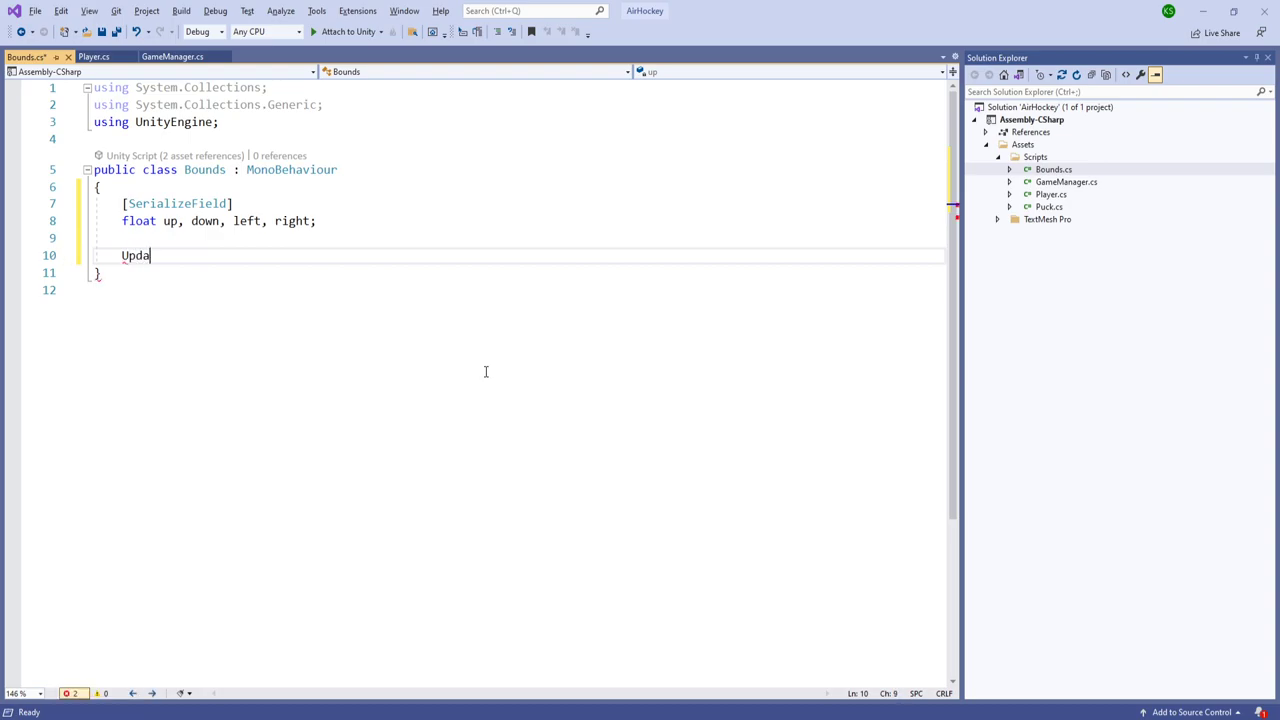
key(Tab)
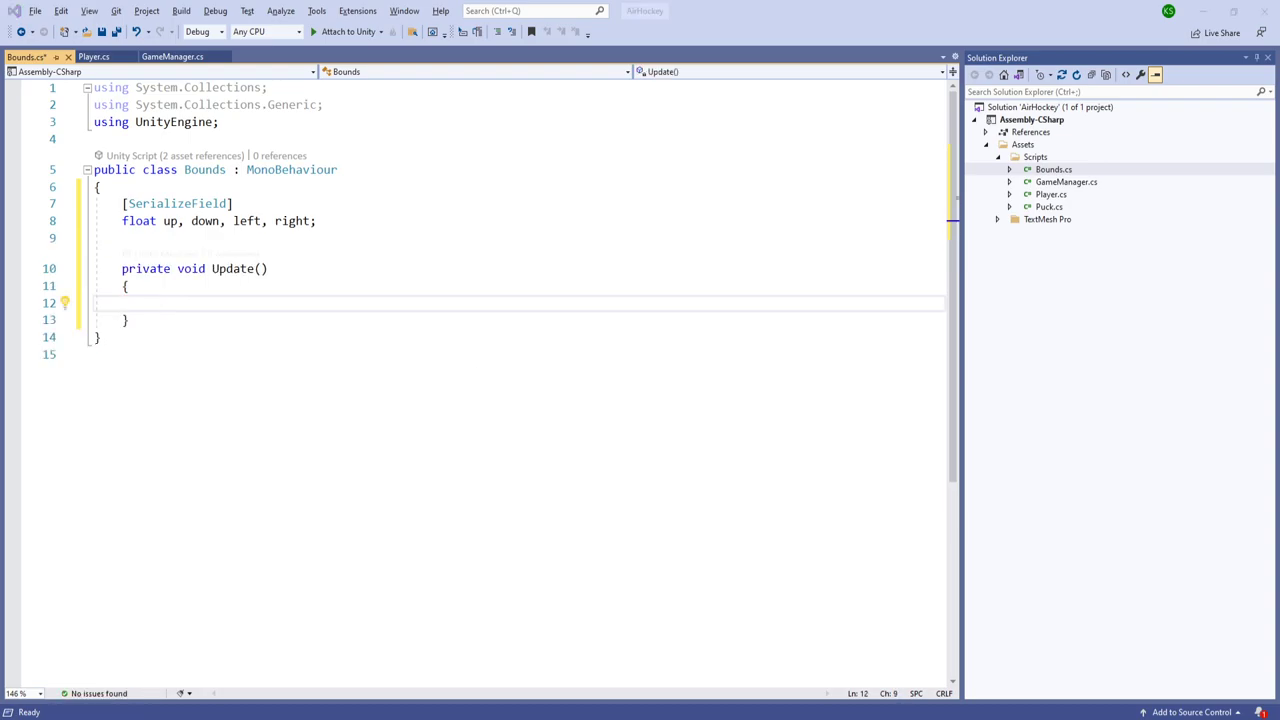
text(Vector3 temp)
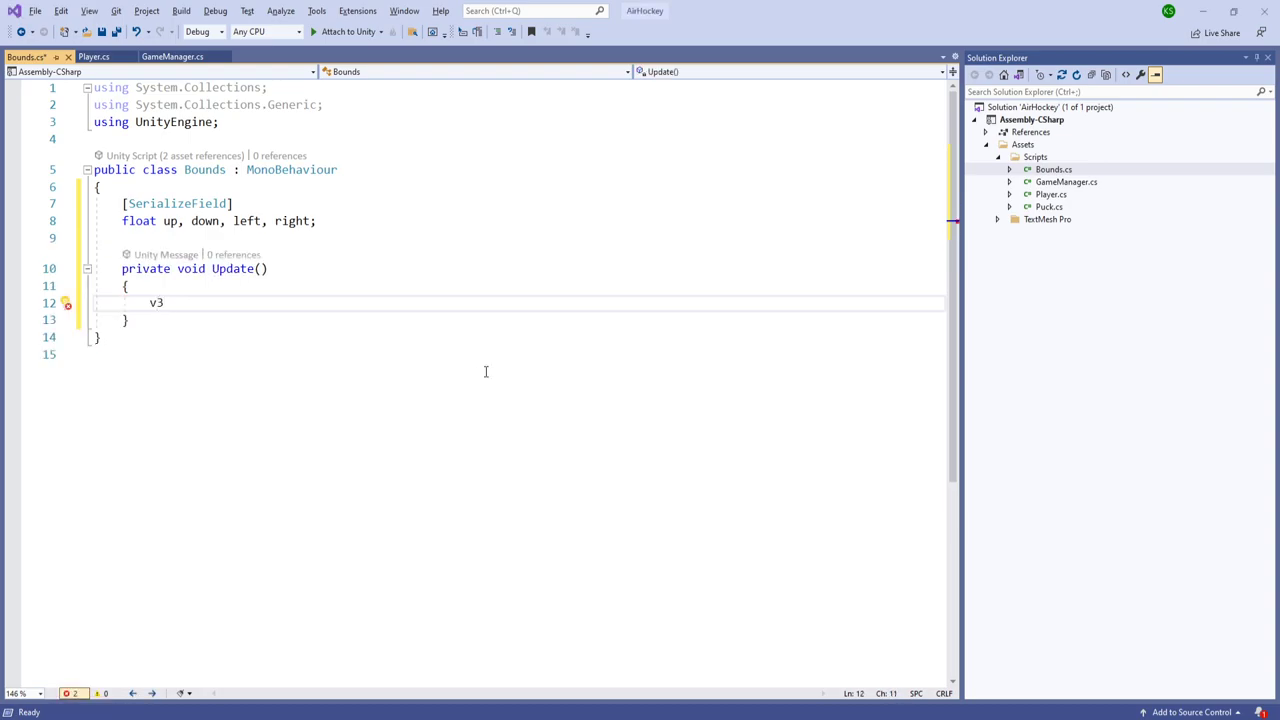
text( = tr)
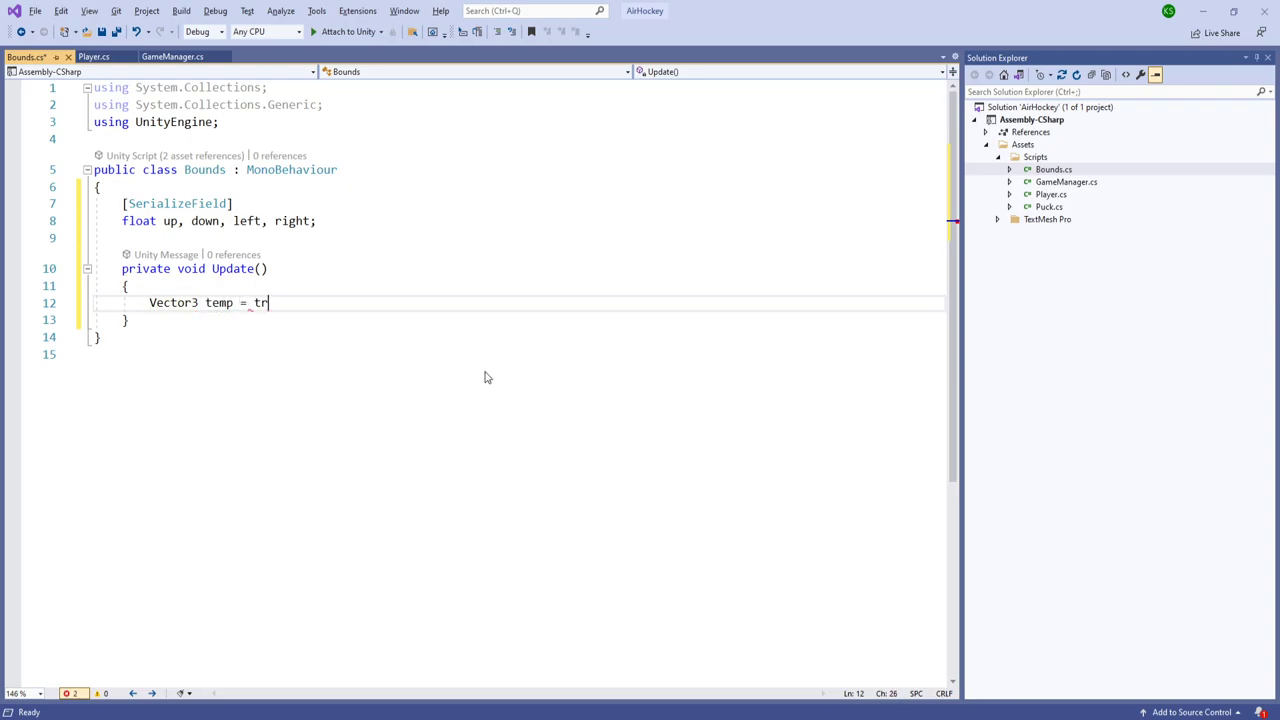
text(ansform.position;)
key(Return)
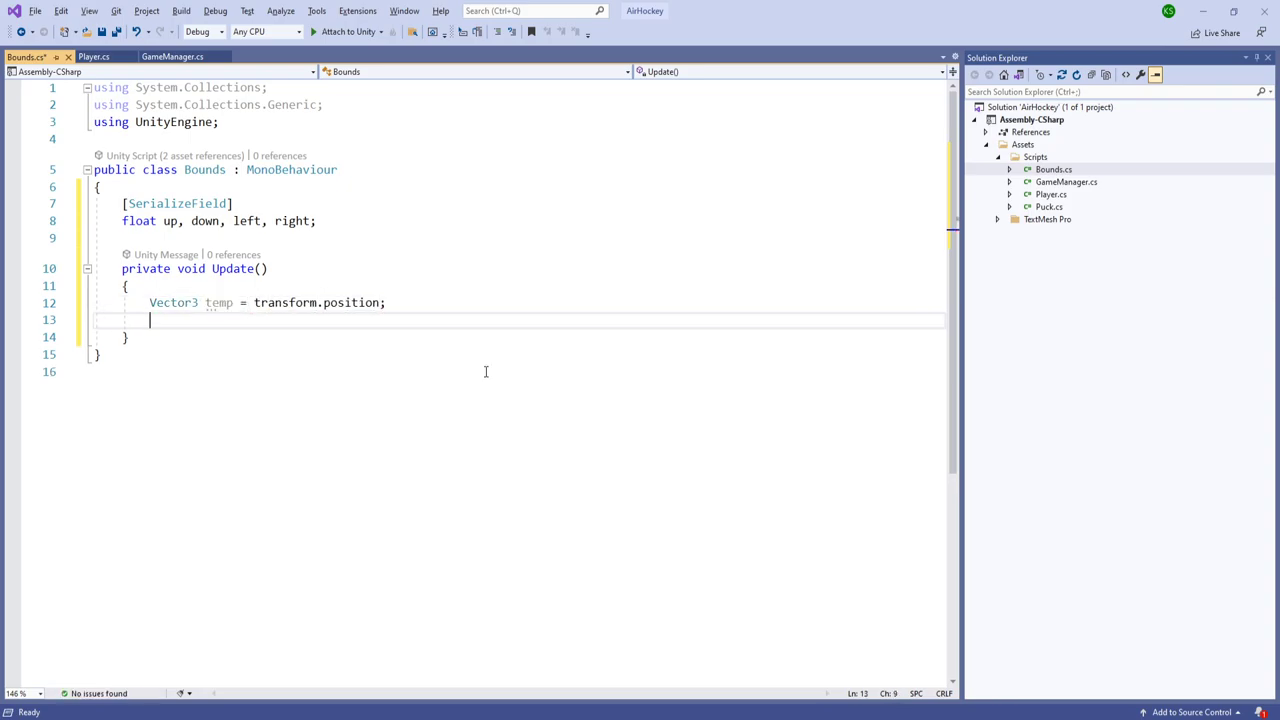
Step: Add if checks setting temp.x to right and to left
text(if(temp.x)
text( < ri)
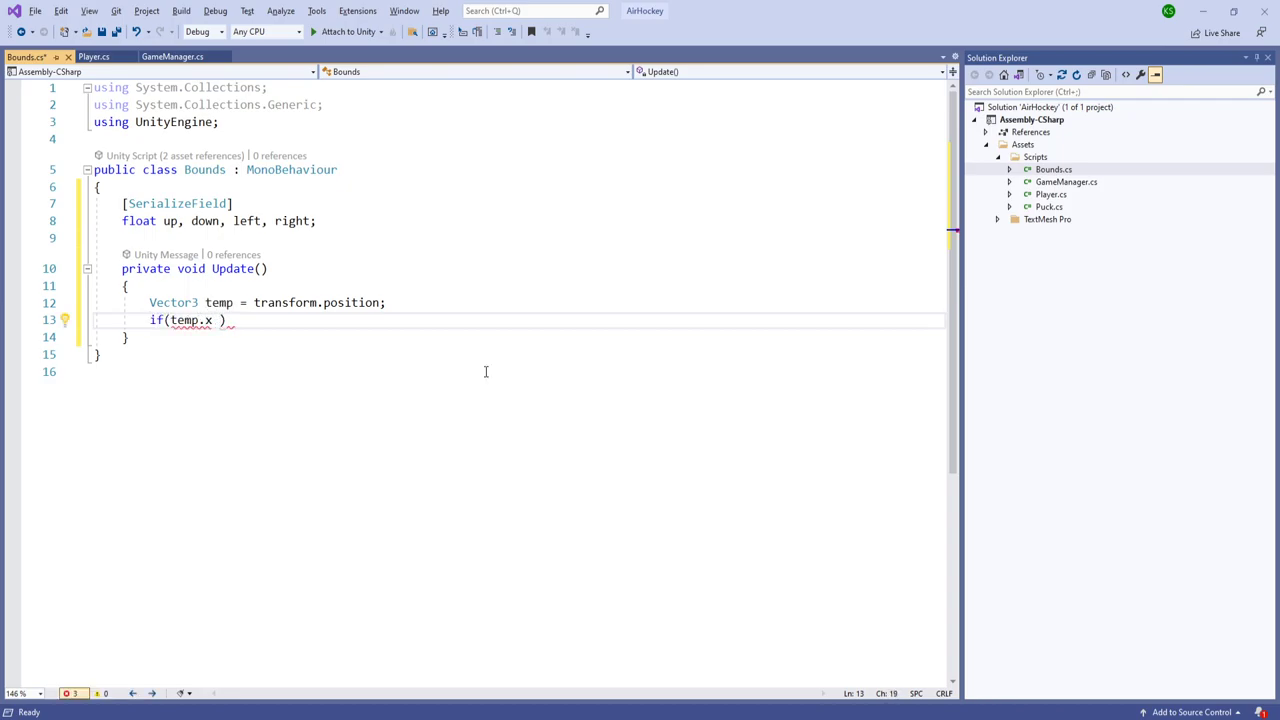
text(ght))
key(Return)
text(te)
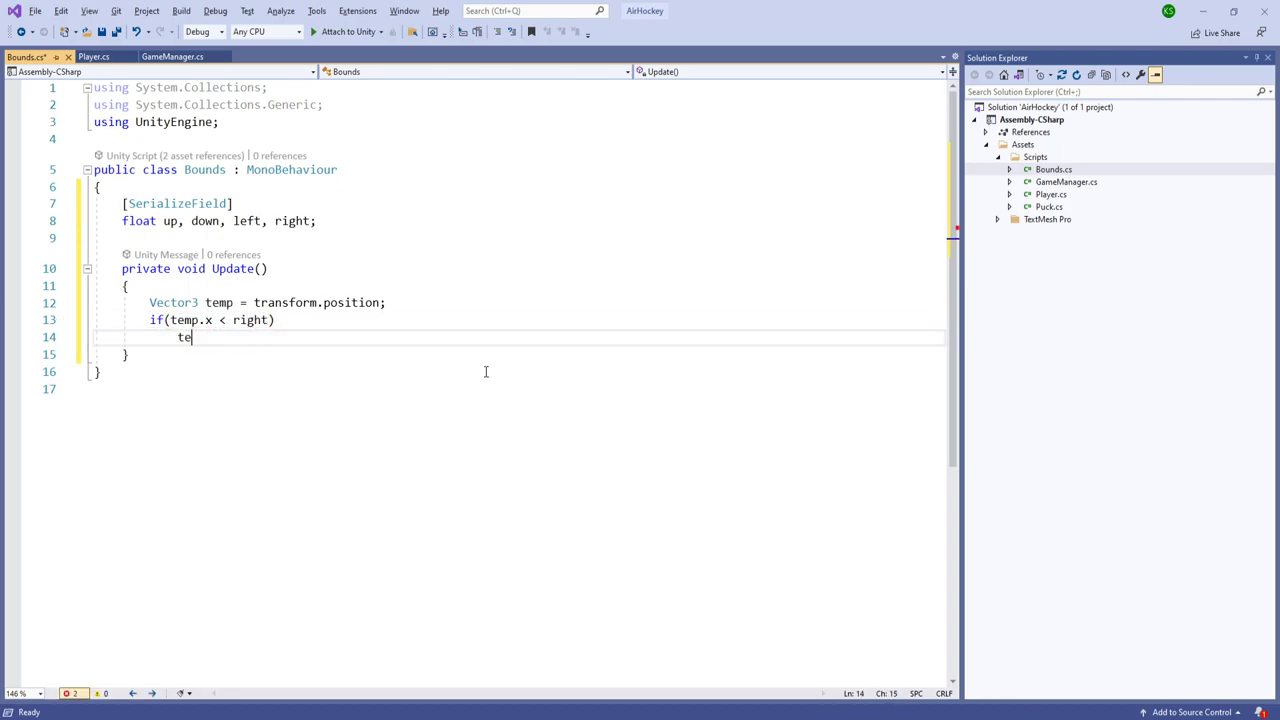
text(mp.x = right;)
key(Return)
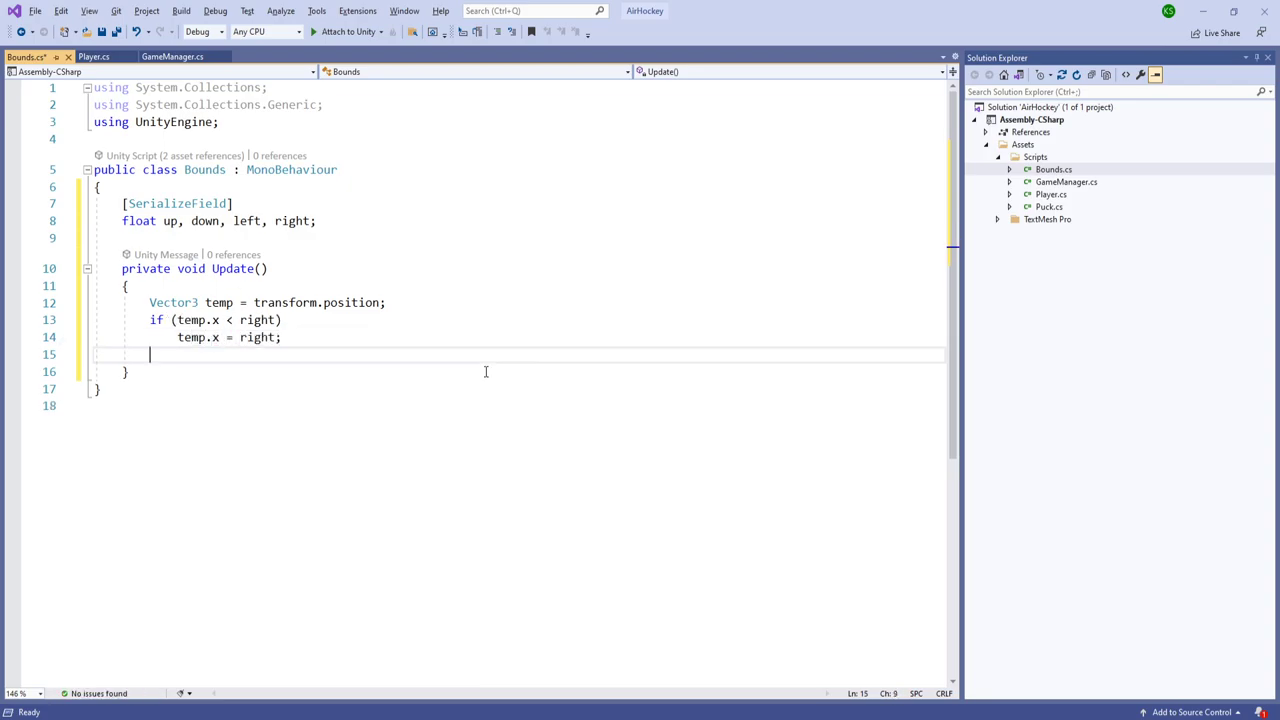
text(f)
key(BackSpace)
text(if (temp.x)
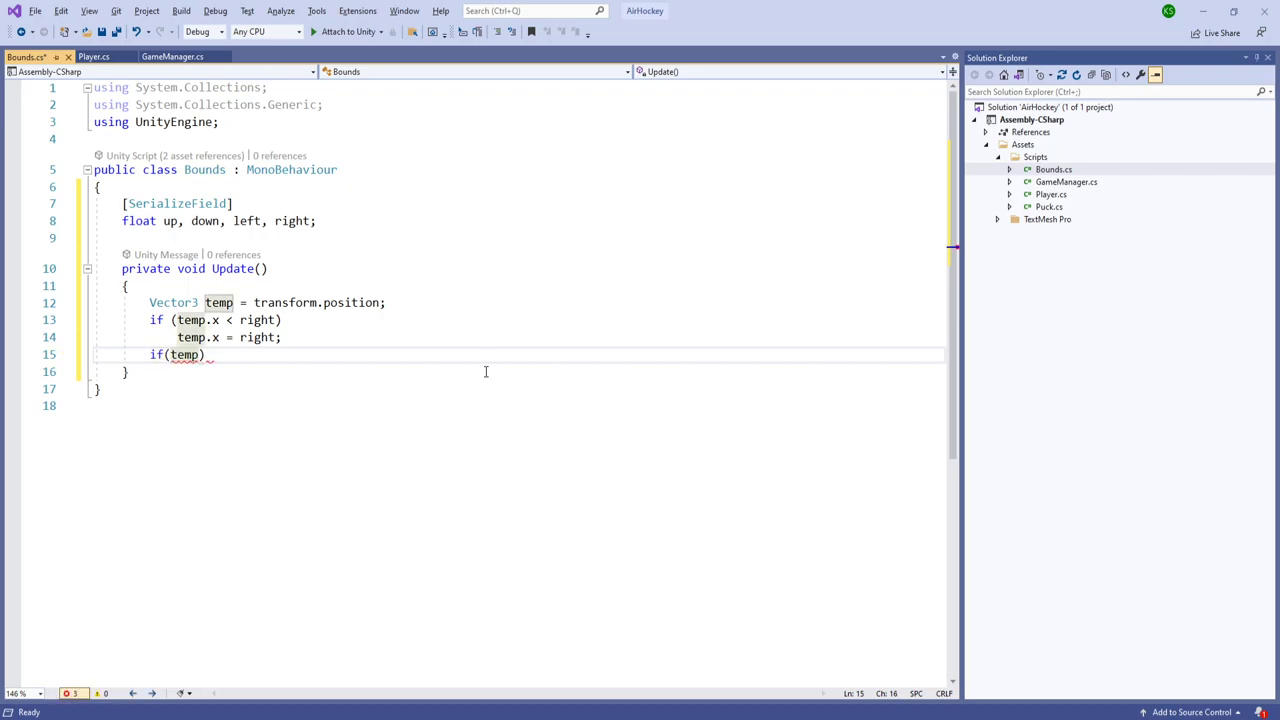
text( < )
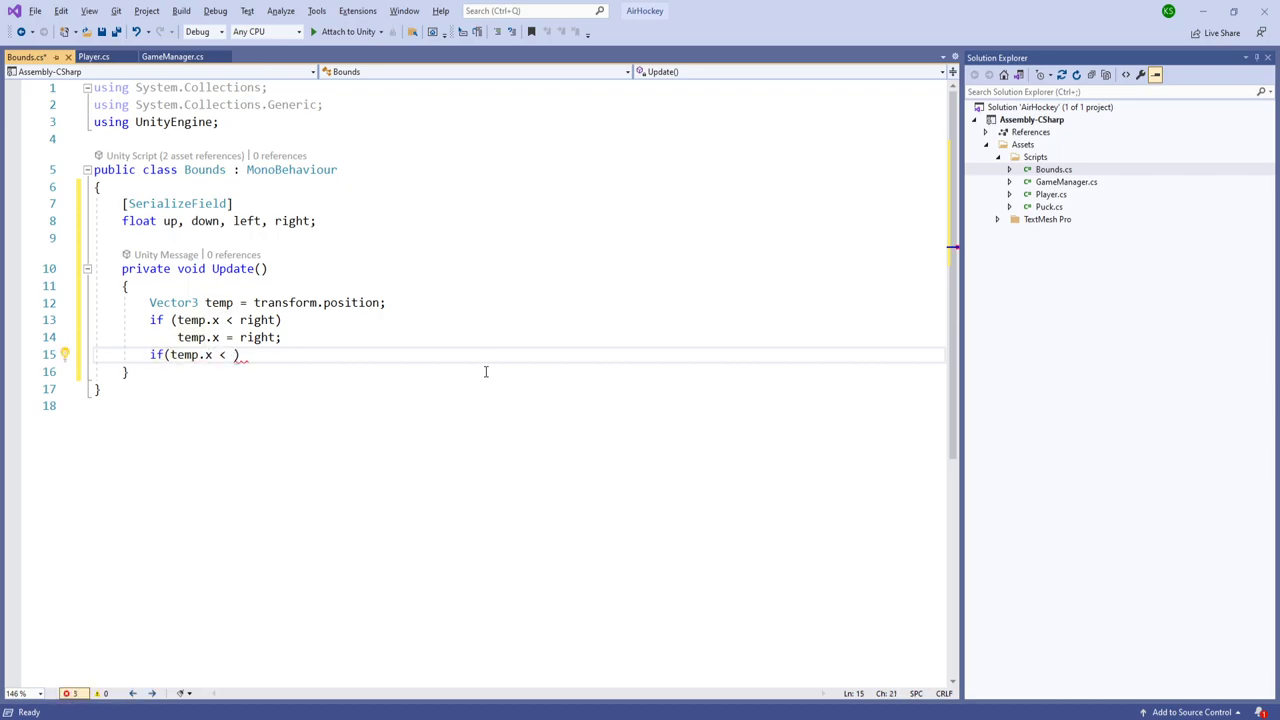
text(left))
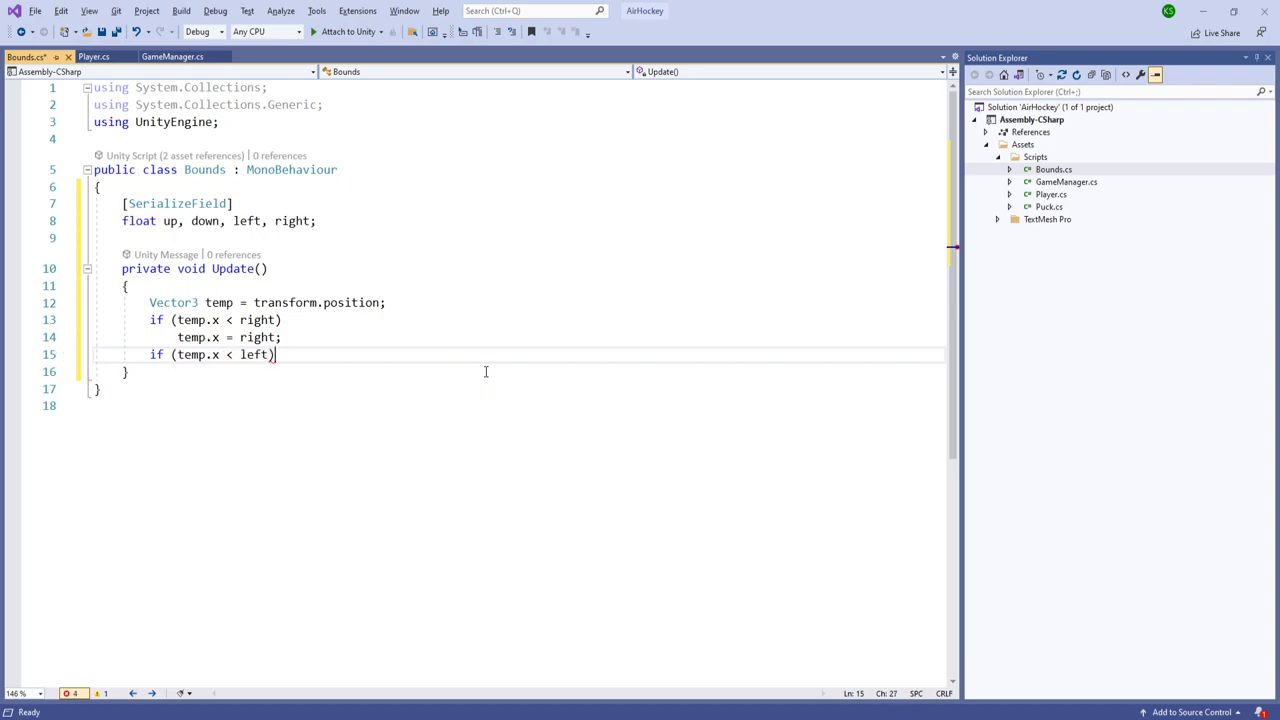
key(Return)
text(temp.x)
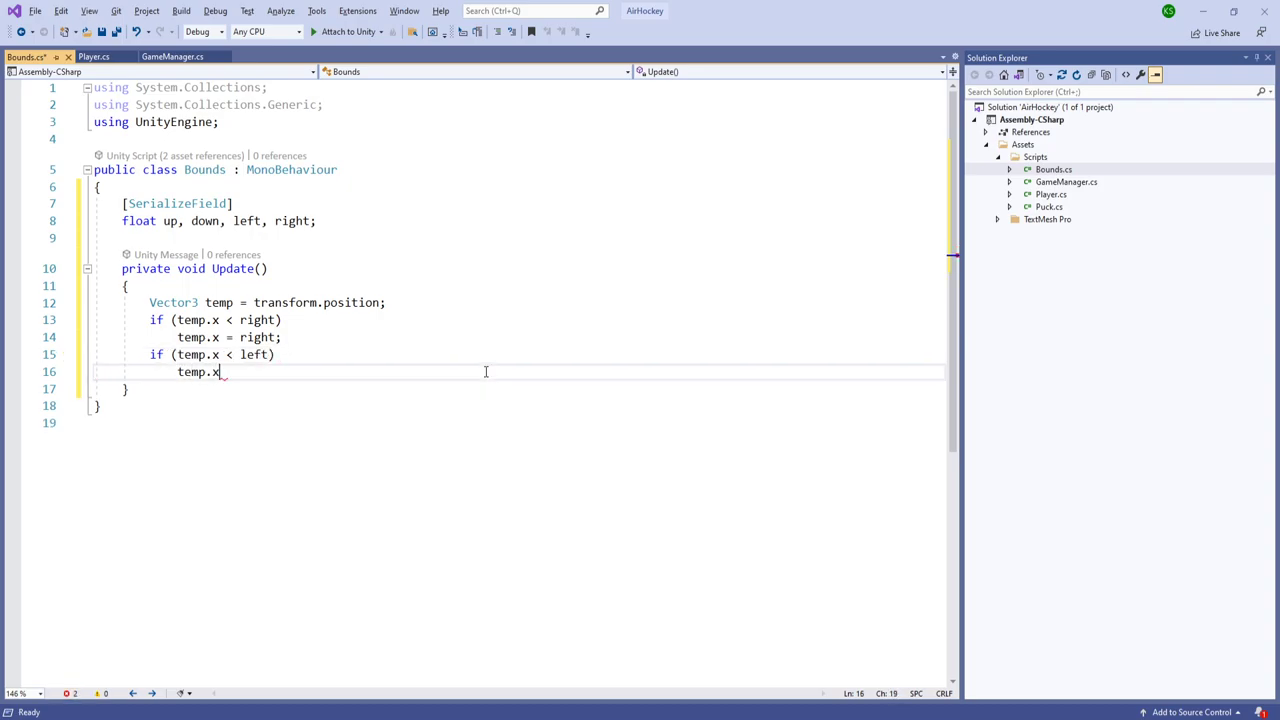
text( = left;)
key(Return)
Step: Add if checks setting temp.y to down and to up, and save
text(if(temp.)
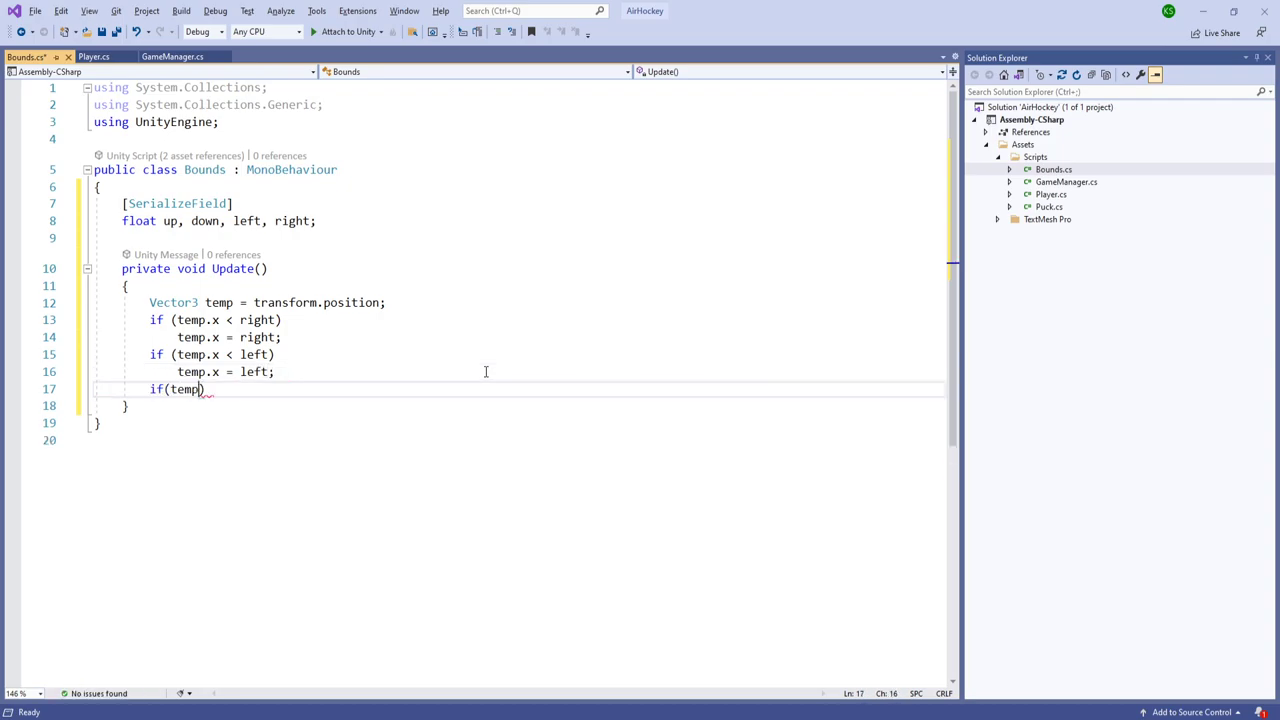
key(BackSpace)
text(.)
key(BackSpace)
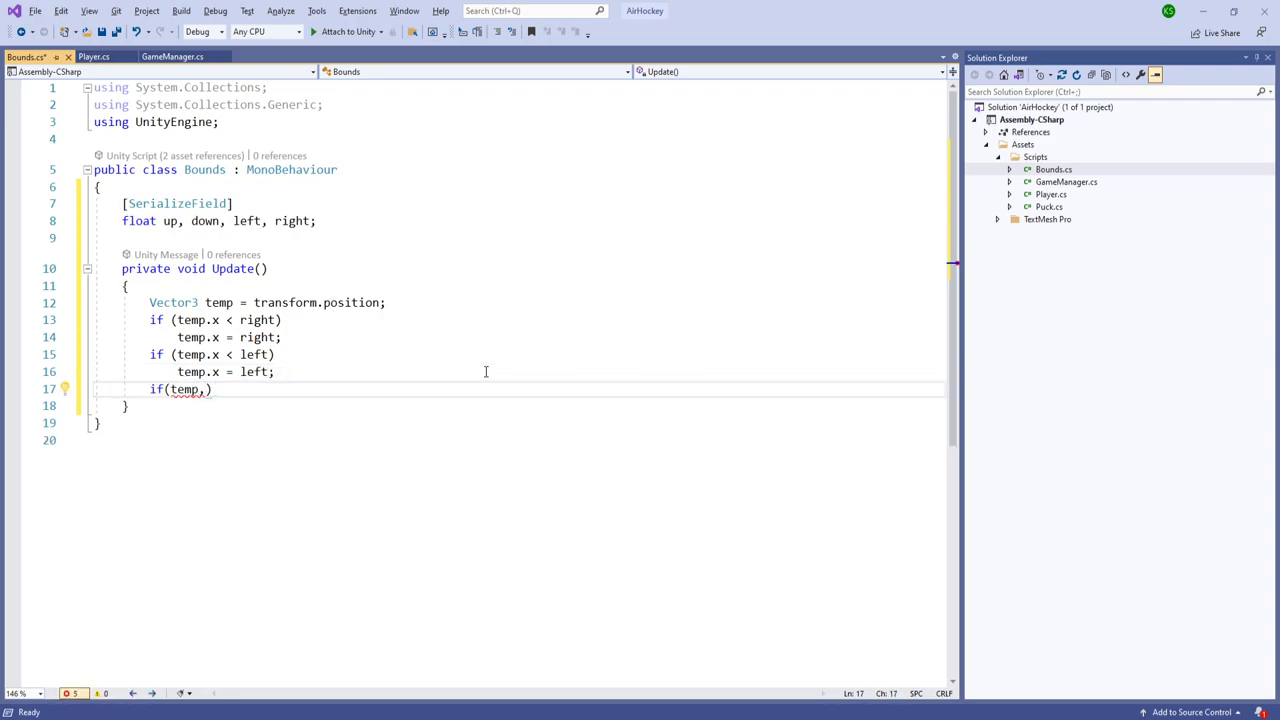
text(.y < down))
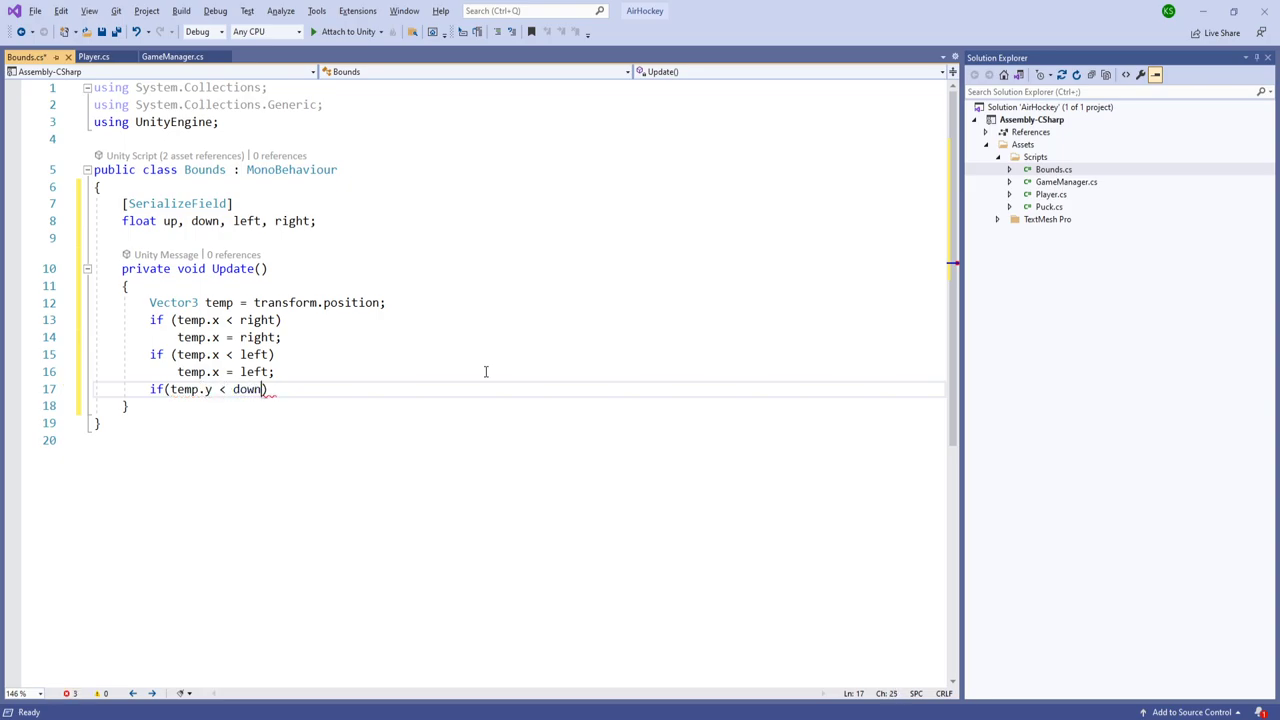
key(Return)
text(temp.)
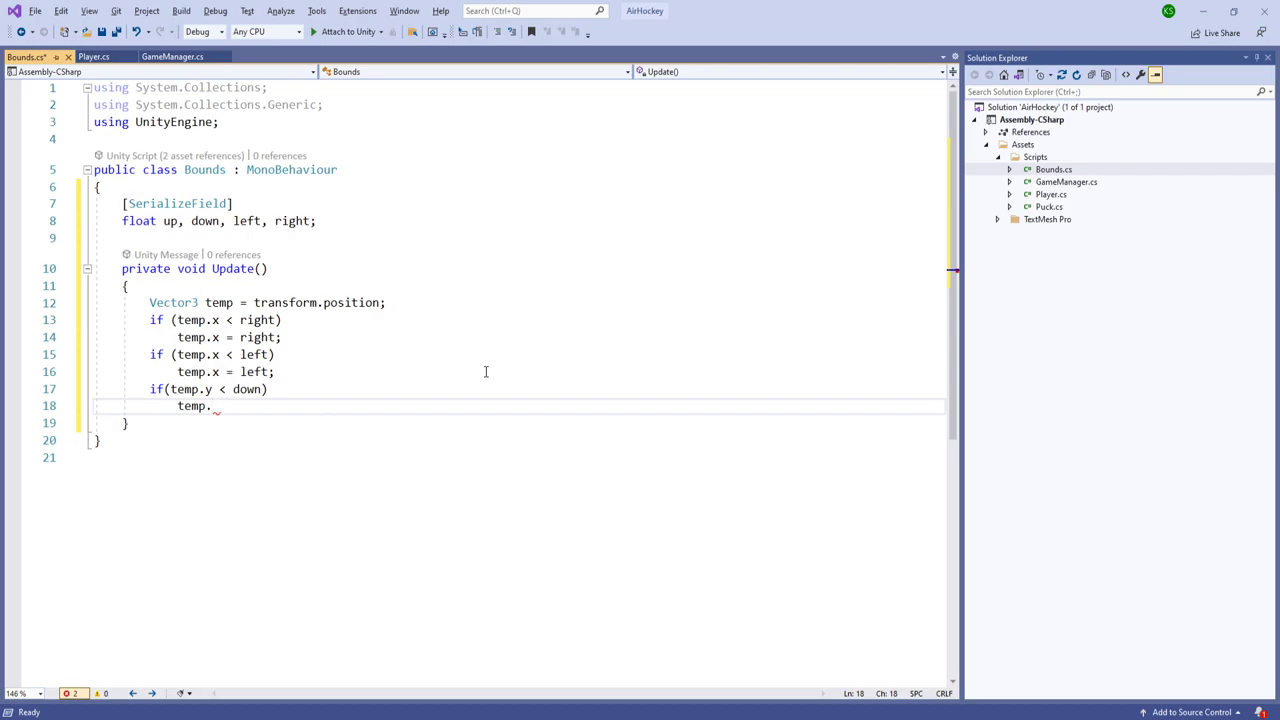
text(y = down;)
key(Return)
text(if(te)
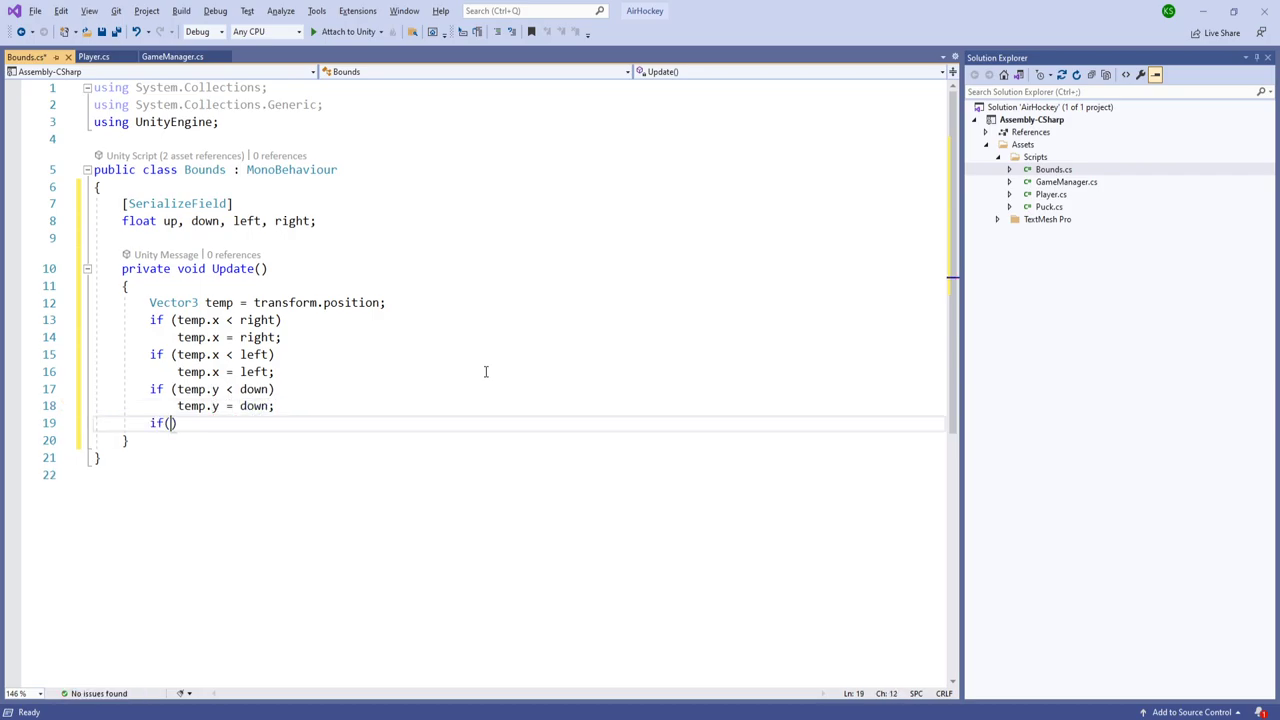
text(mp.y < u)
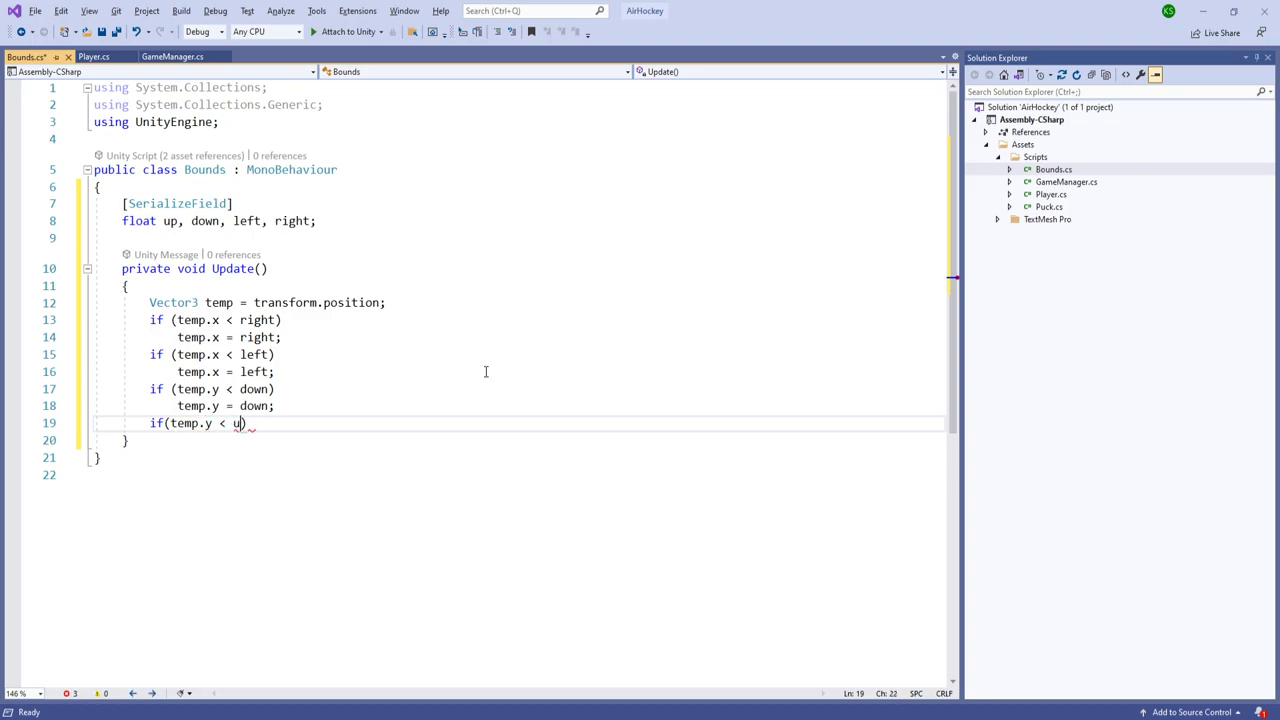
text(p))
key(Return)
text(temp.)
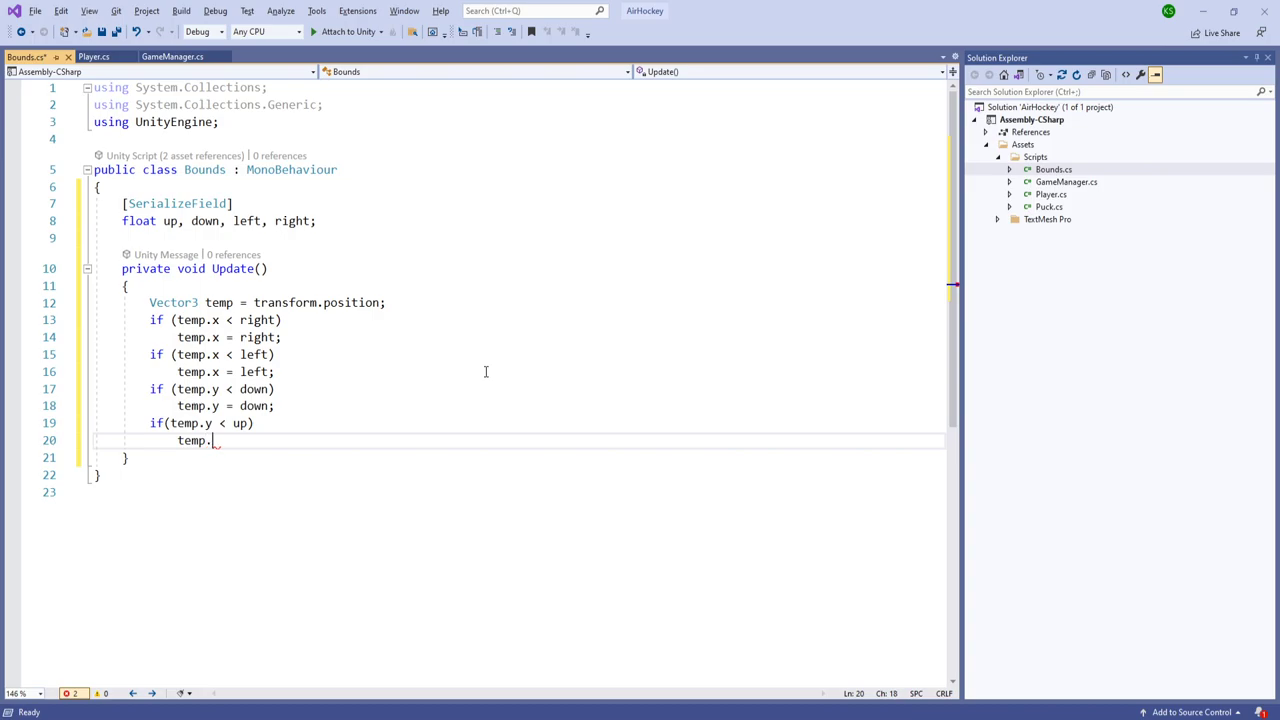
text(y = up;)
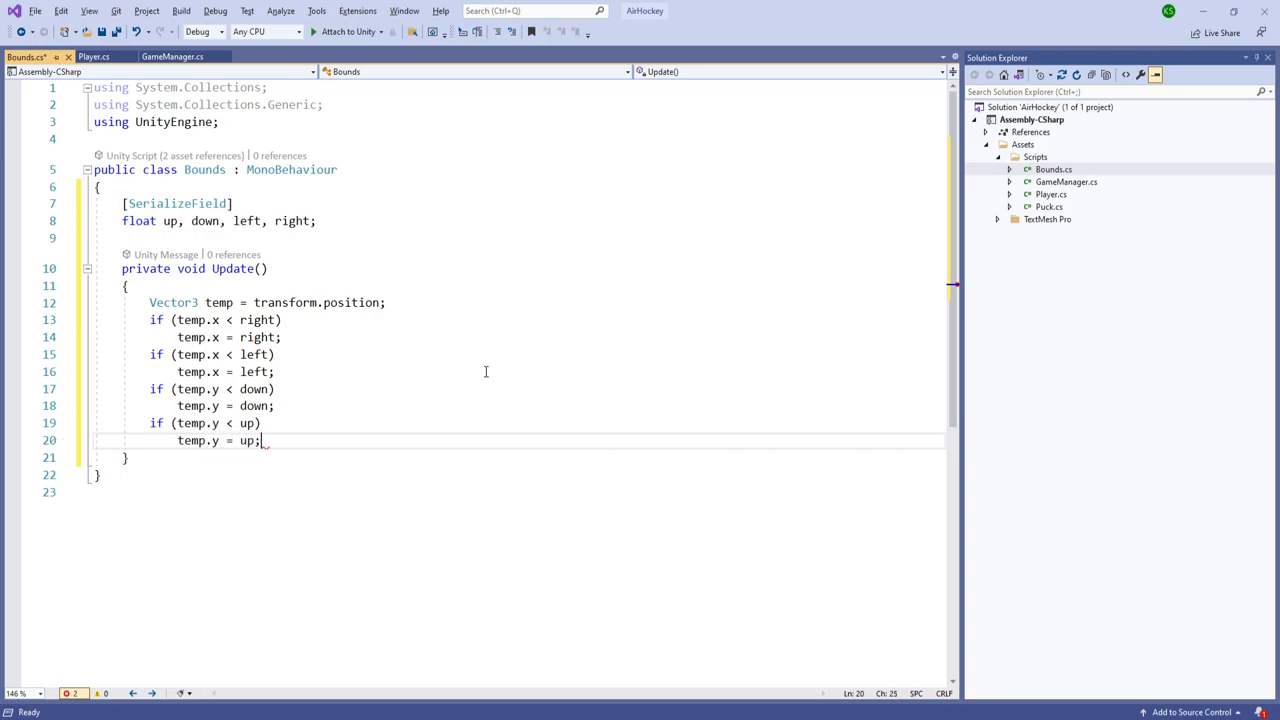
key(ctrl+s)
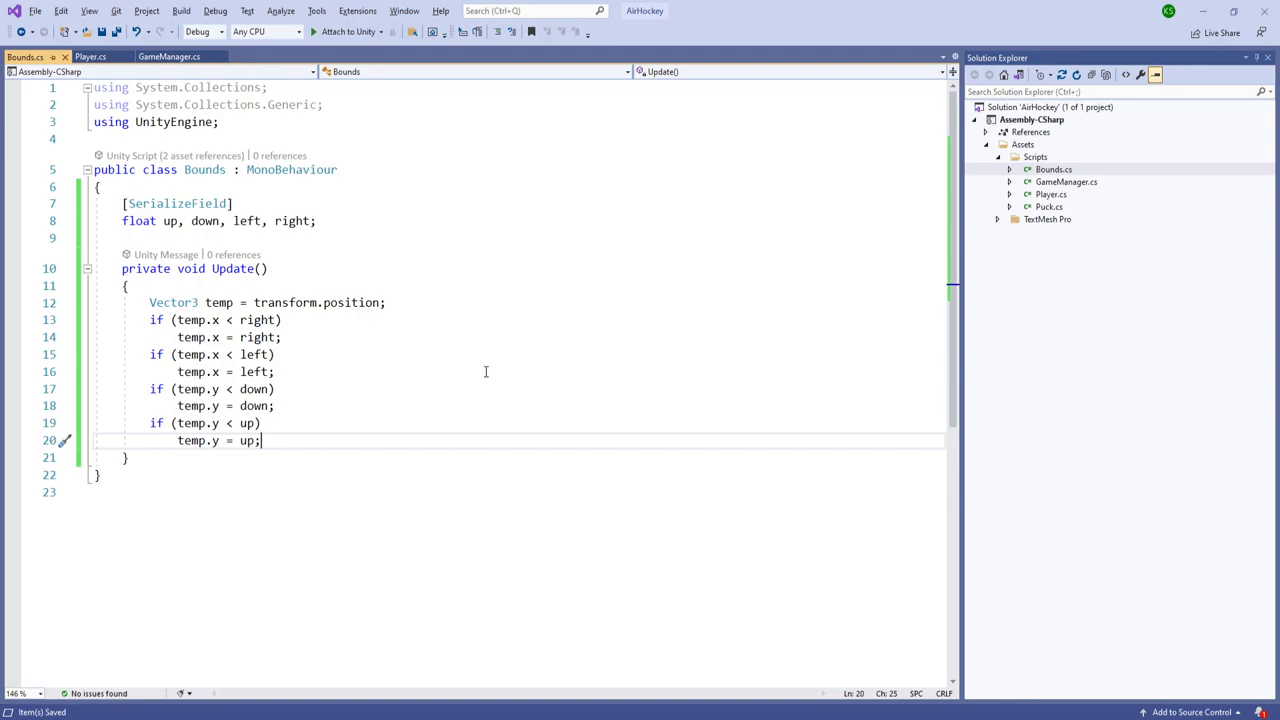
Step: Add transform.position = temp; and save Bounds.cs
key(Return)
text(transform)
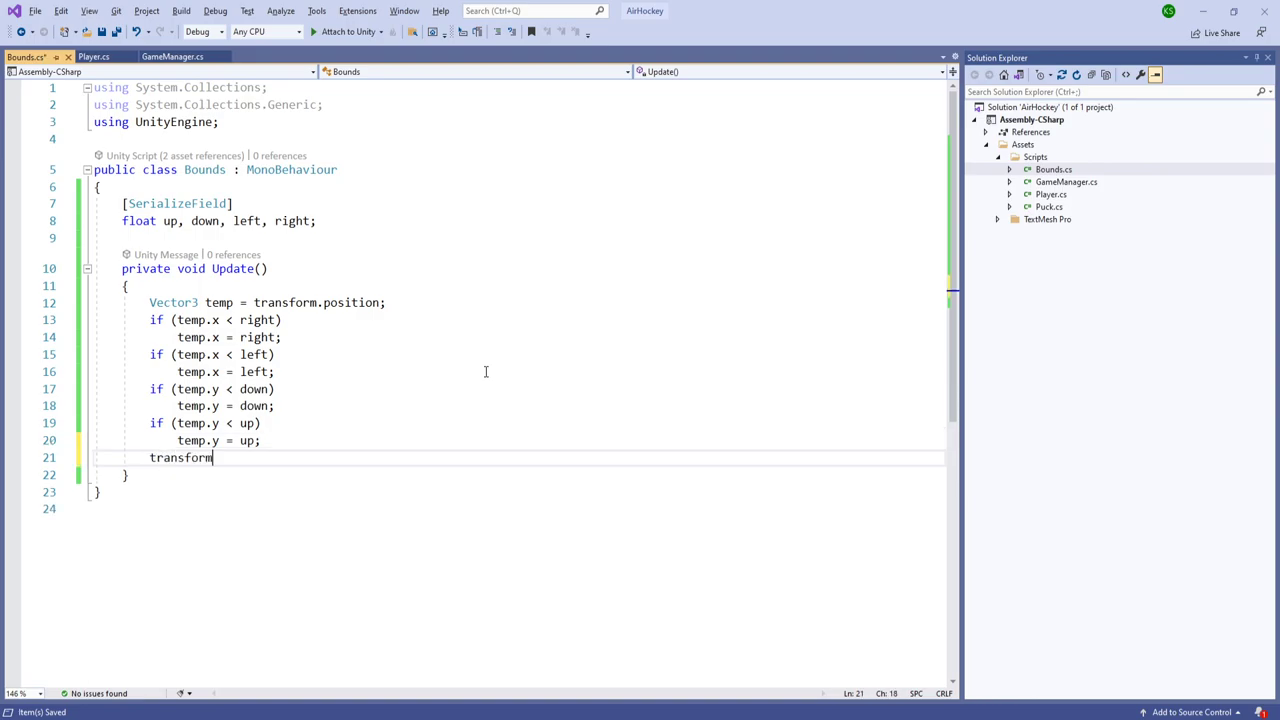
text(.position = te)
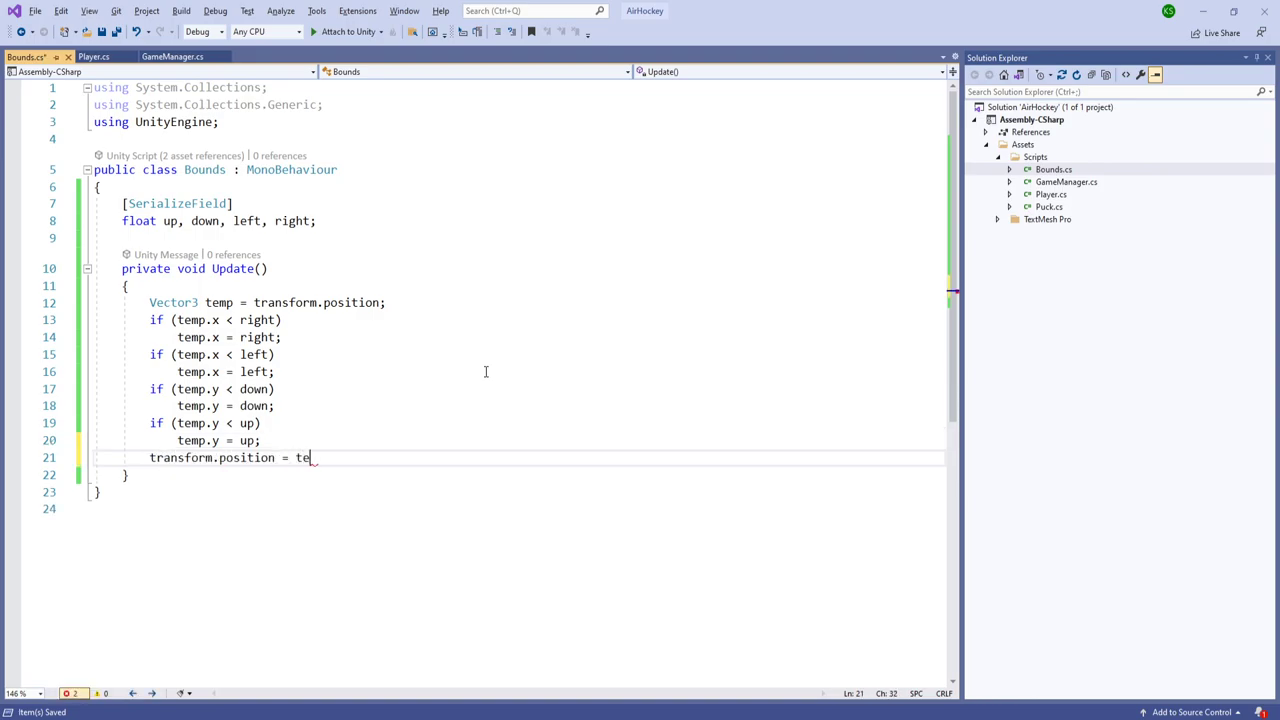
text(mp;)
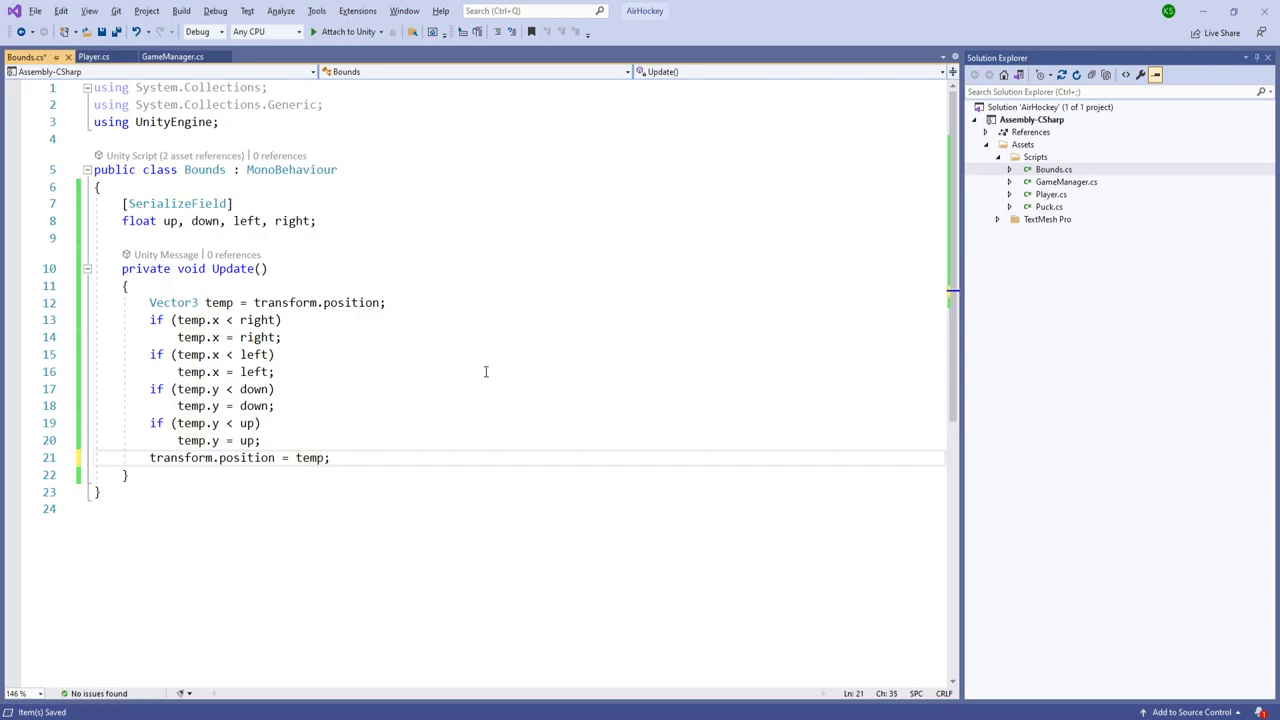
key(ctrl+s)
Step: Add an Awake method setting canMove = true in Player.cs, save, and return to Unity
click(89, 57)
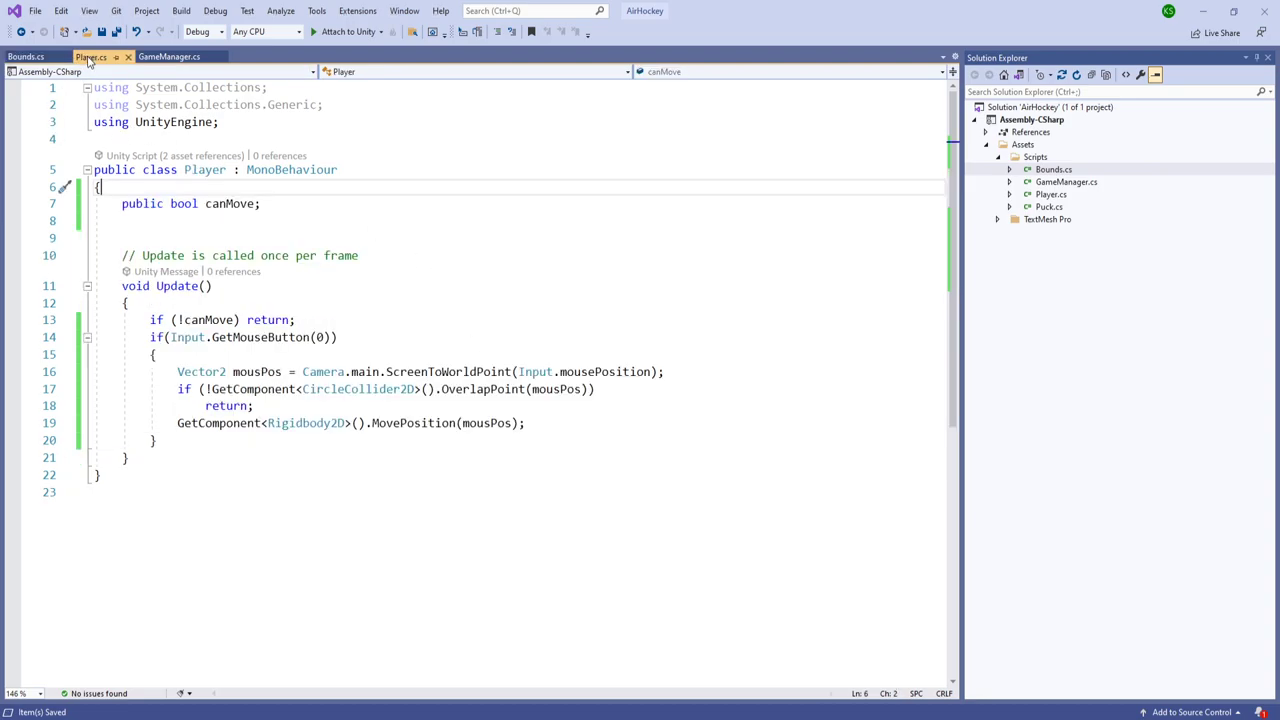
click(28, 58)
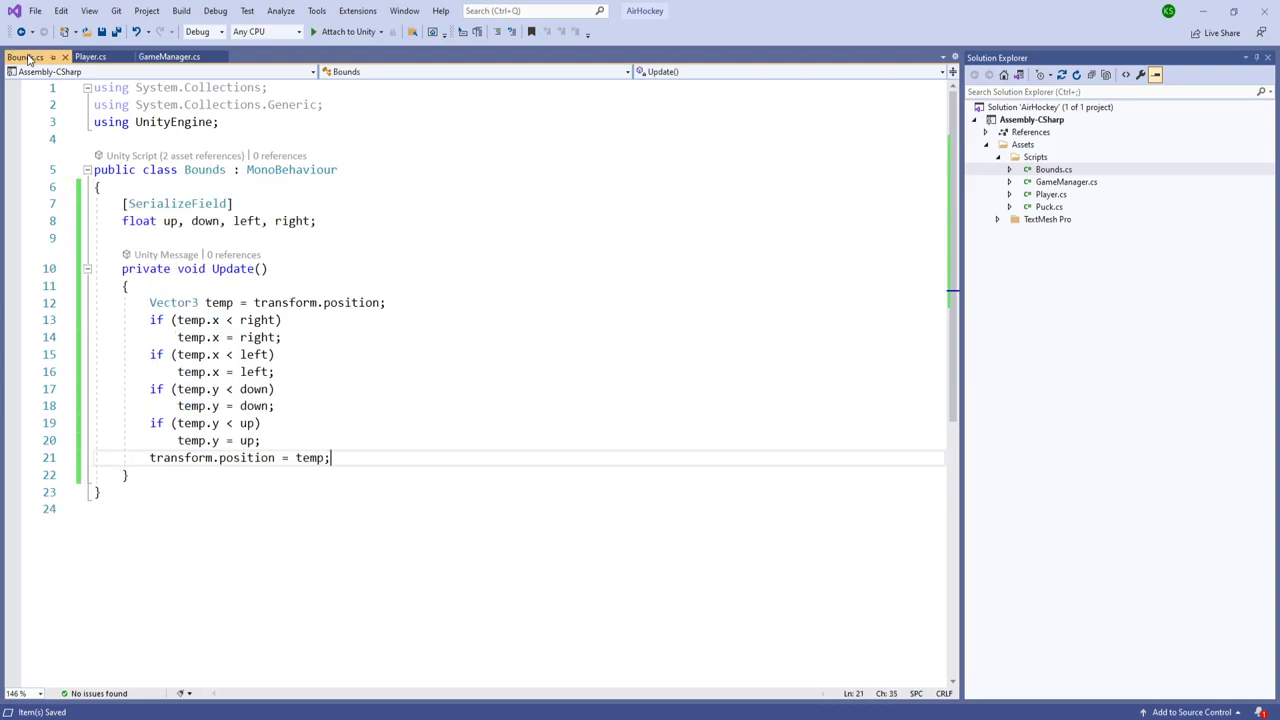
click(90, 58)
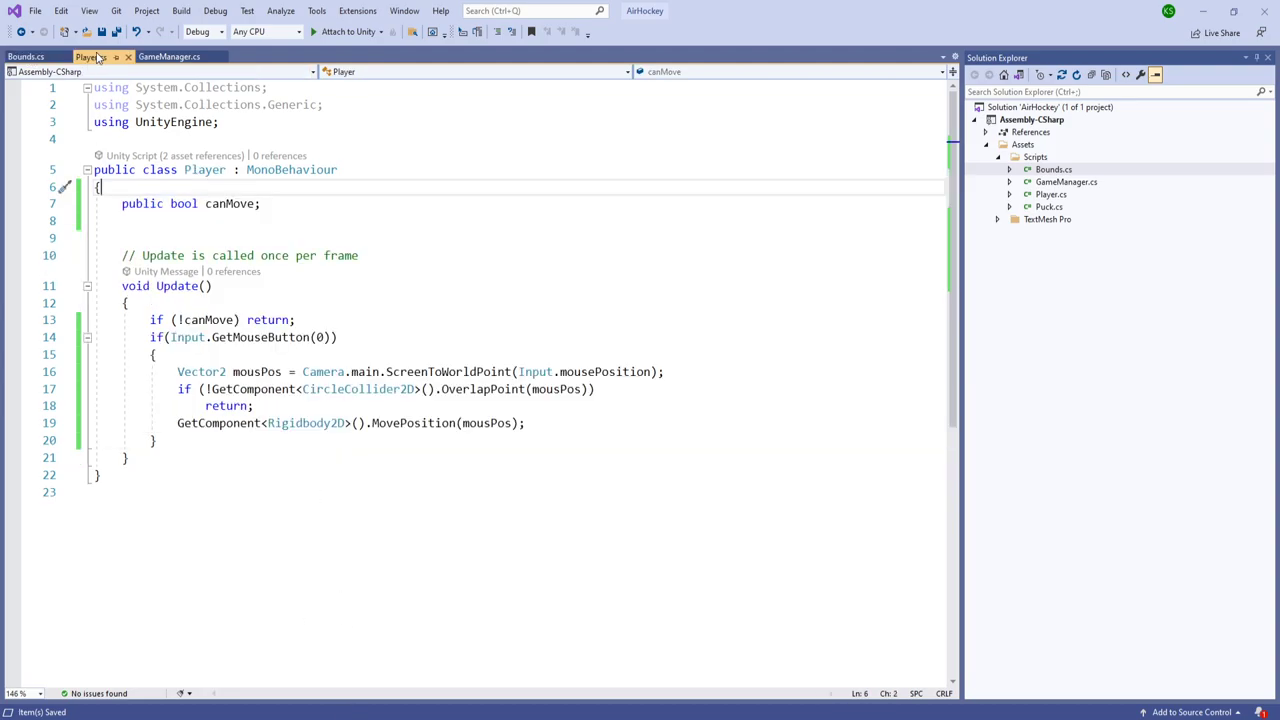
click(272, 239)
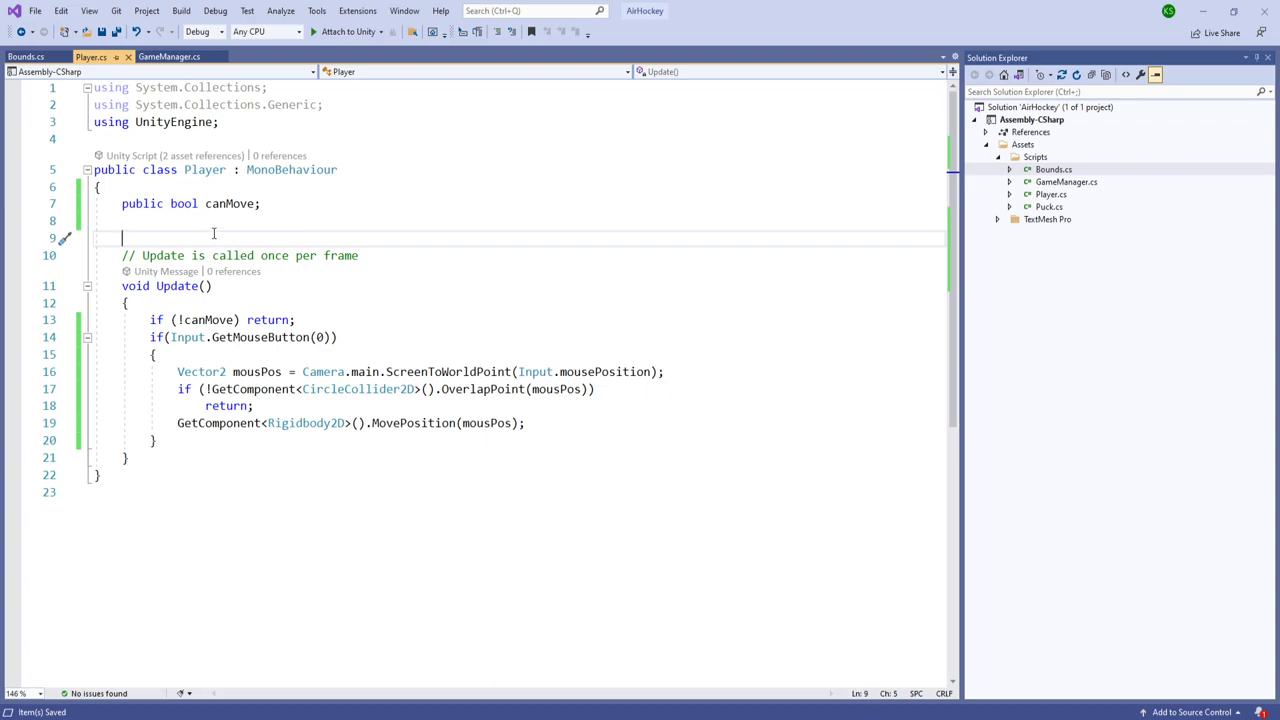
key(ctrl+Return)
text(Aw)
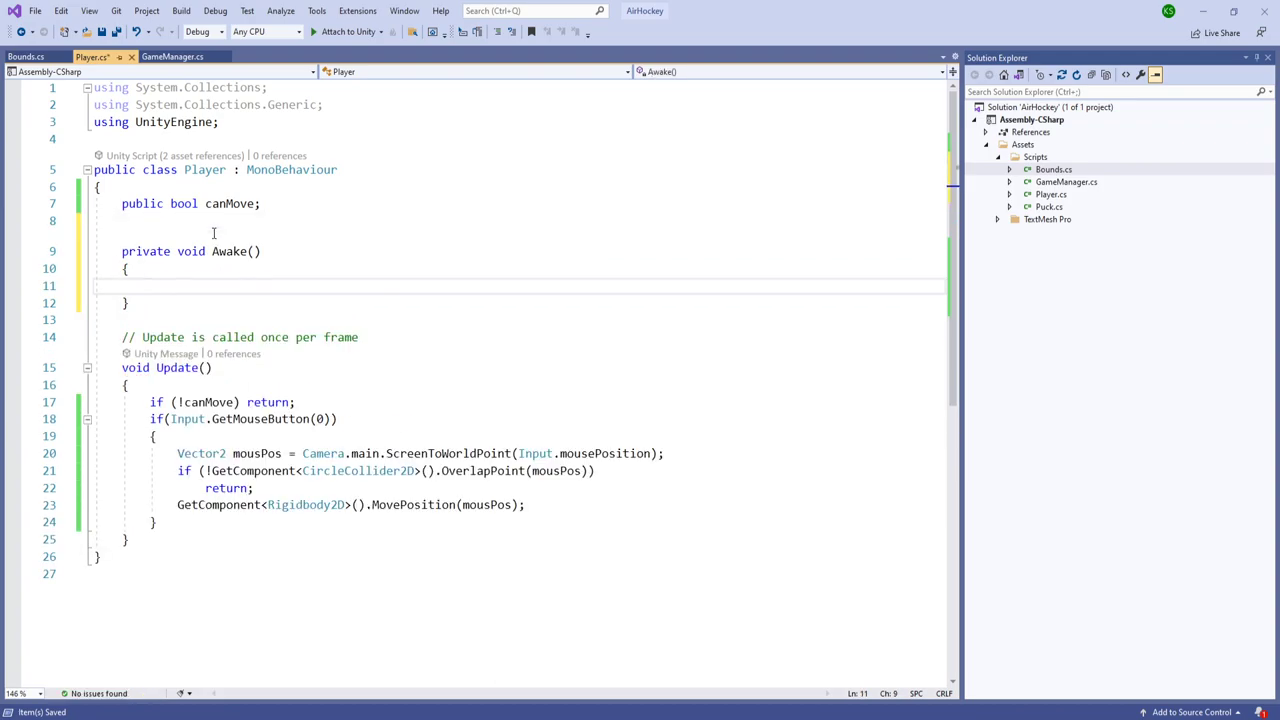
text(ca)
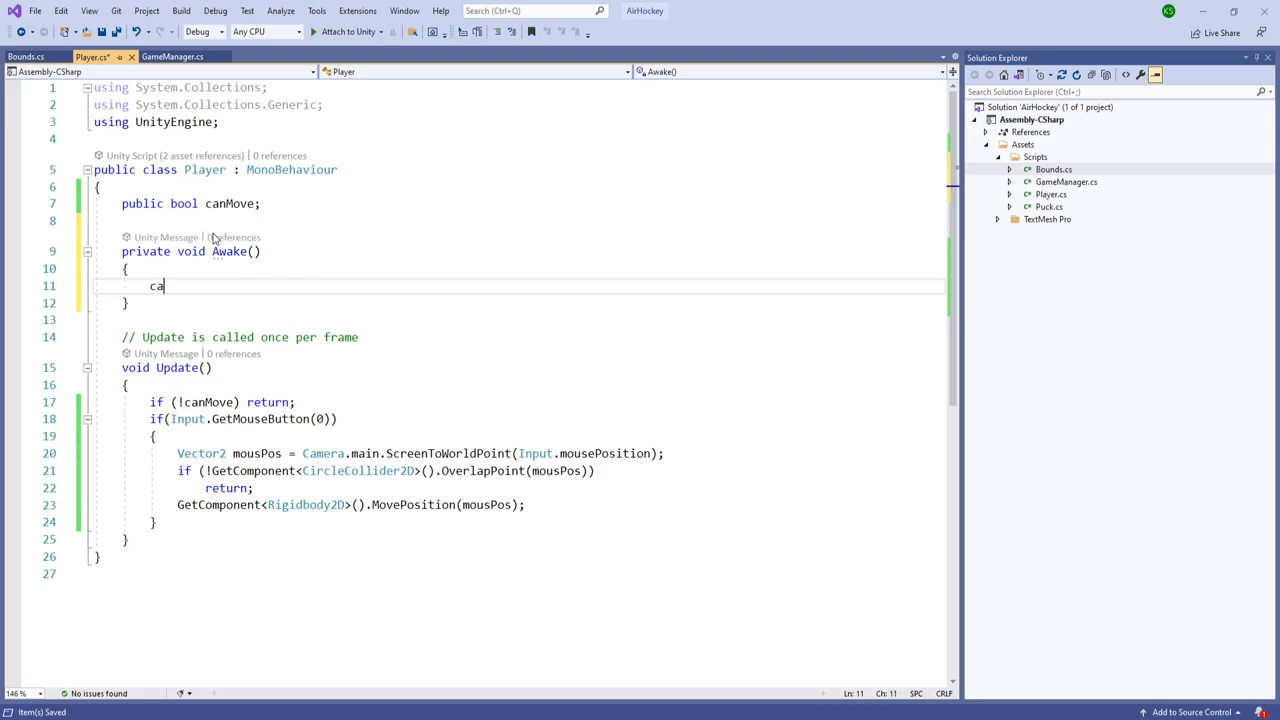
text(nMove = transform)
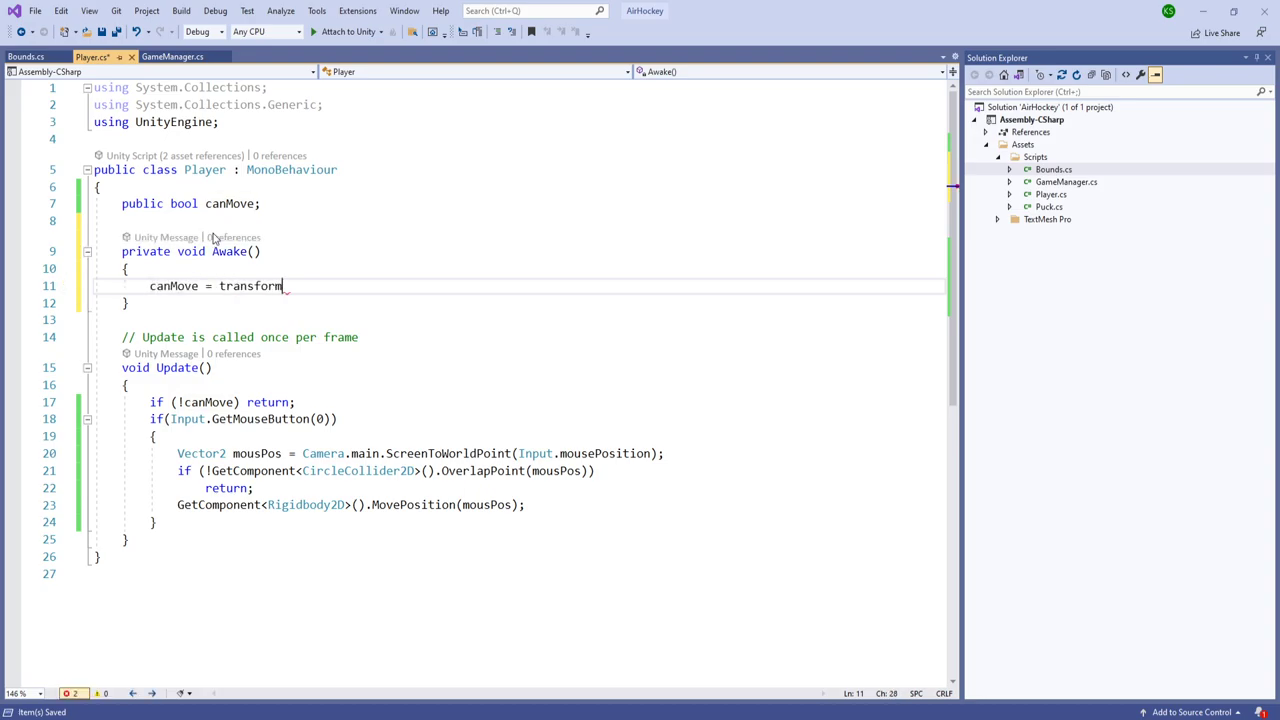
key(ctrl+shift+Left)
text(true;)
key(ctrl+s)
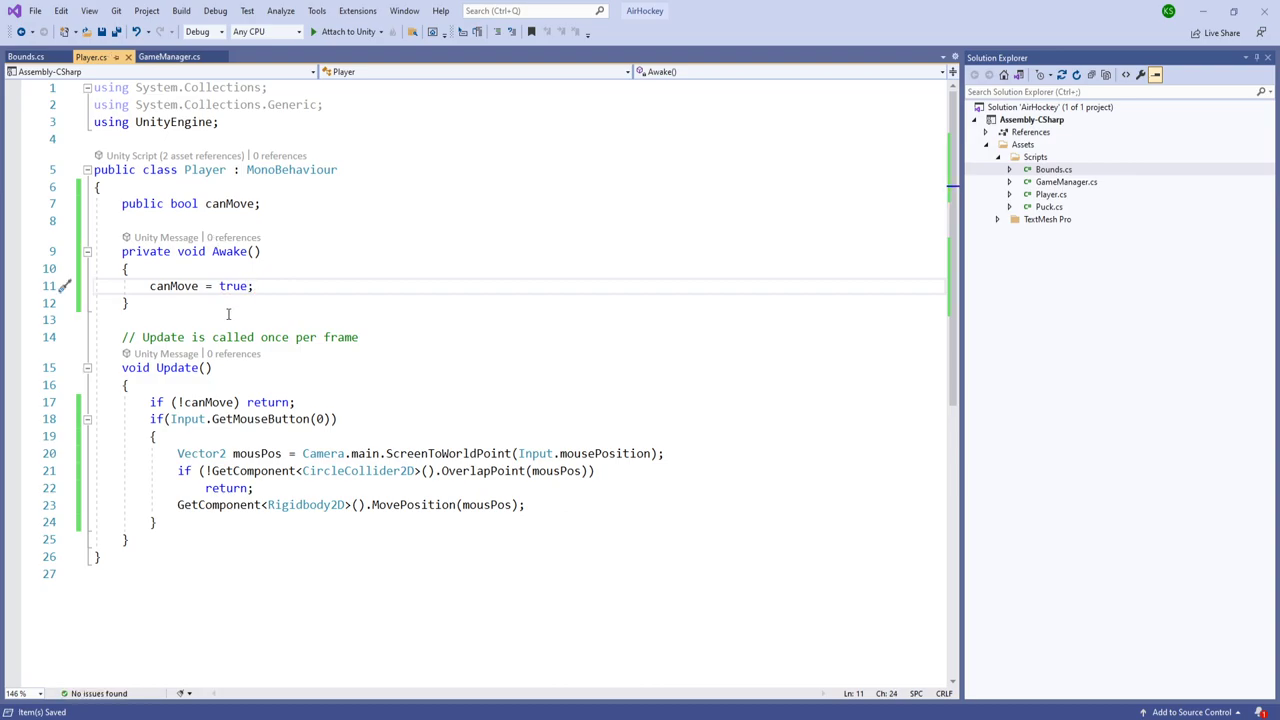
key(alt+Tab)
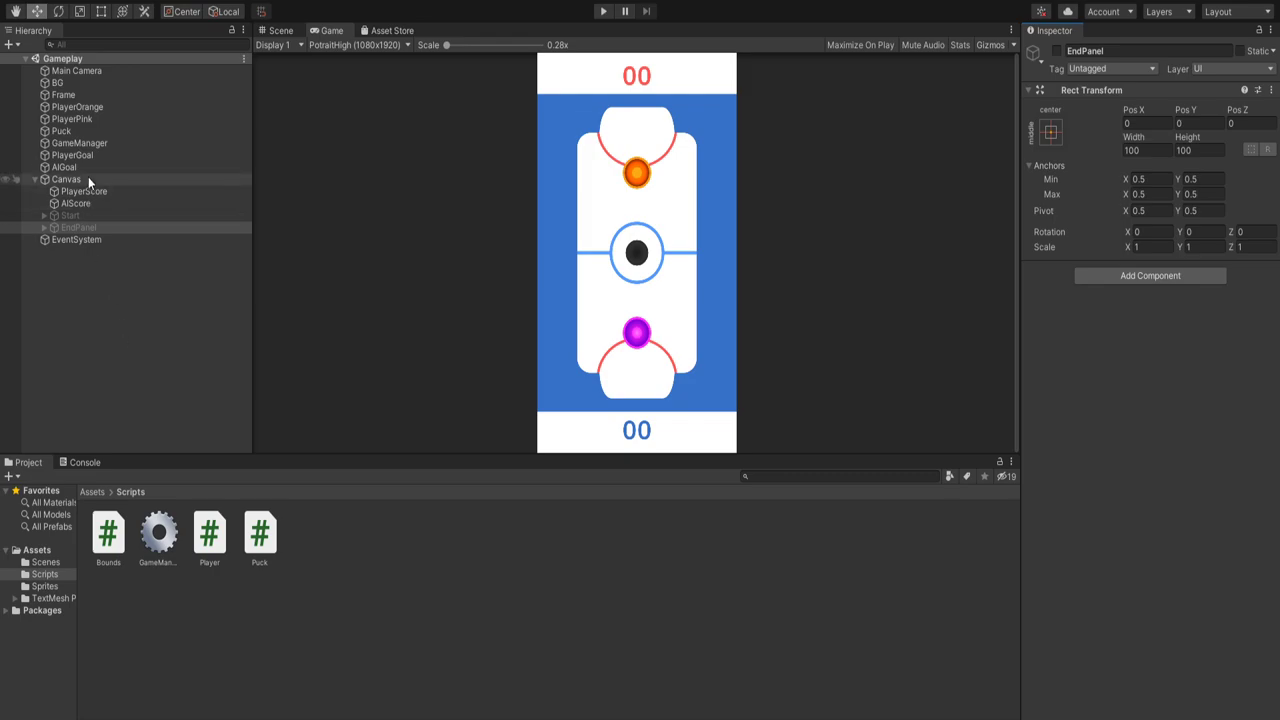
Step: Select the orange paddle and drag it in the Scene view to find its upper and side limits
click(94, 144)
click(108, 108)
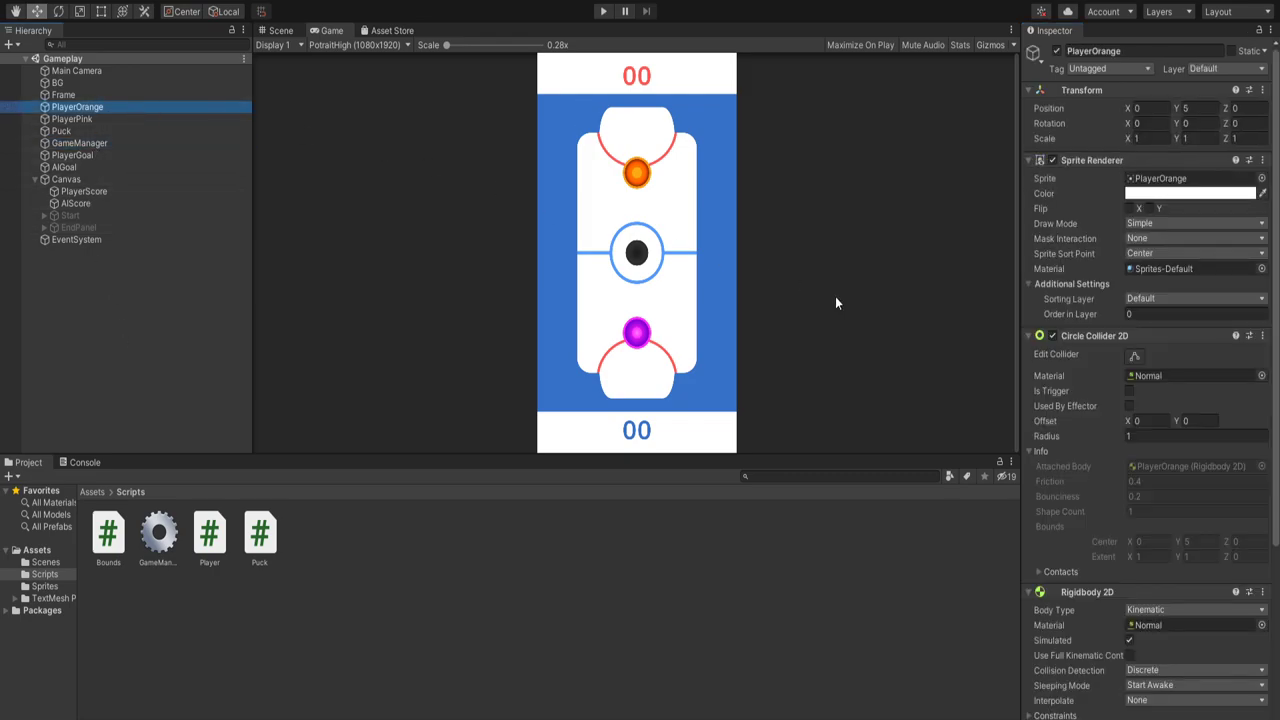
scroll(1136, 512, down, 5)
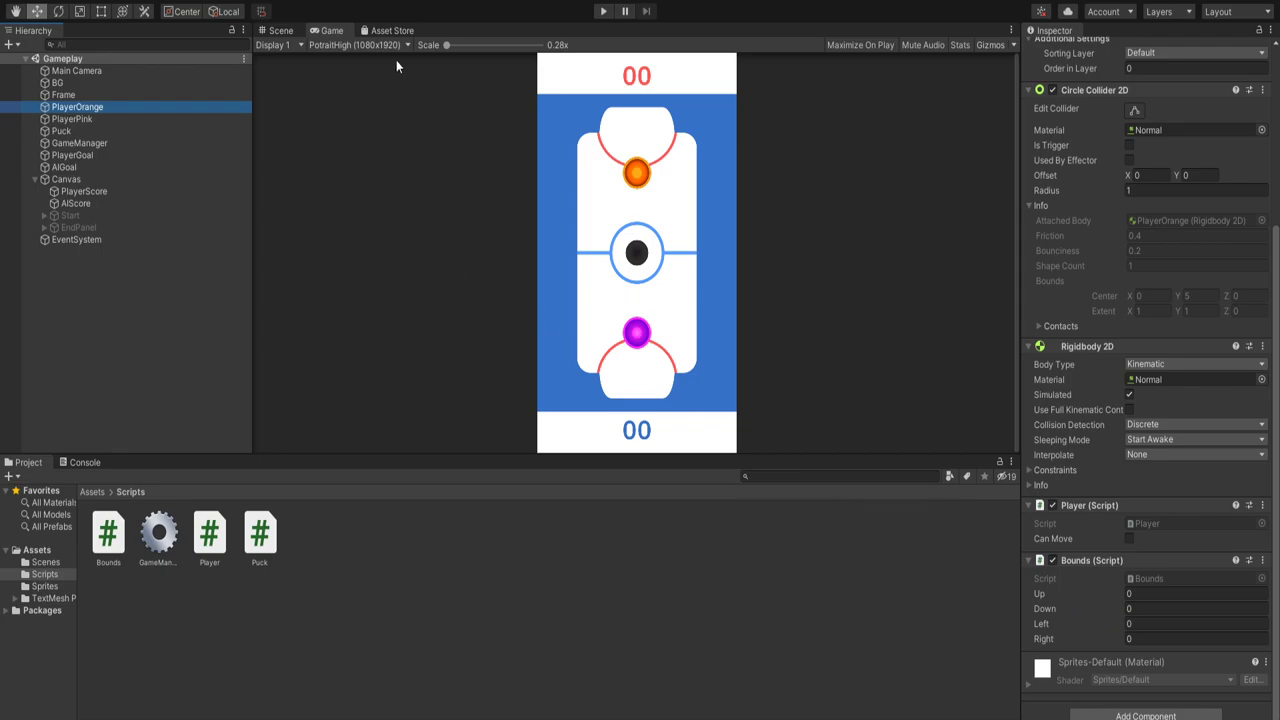
click(285, 31)
scroll(655, 152, up, 1)
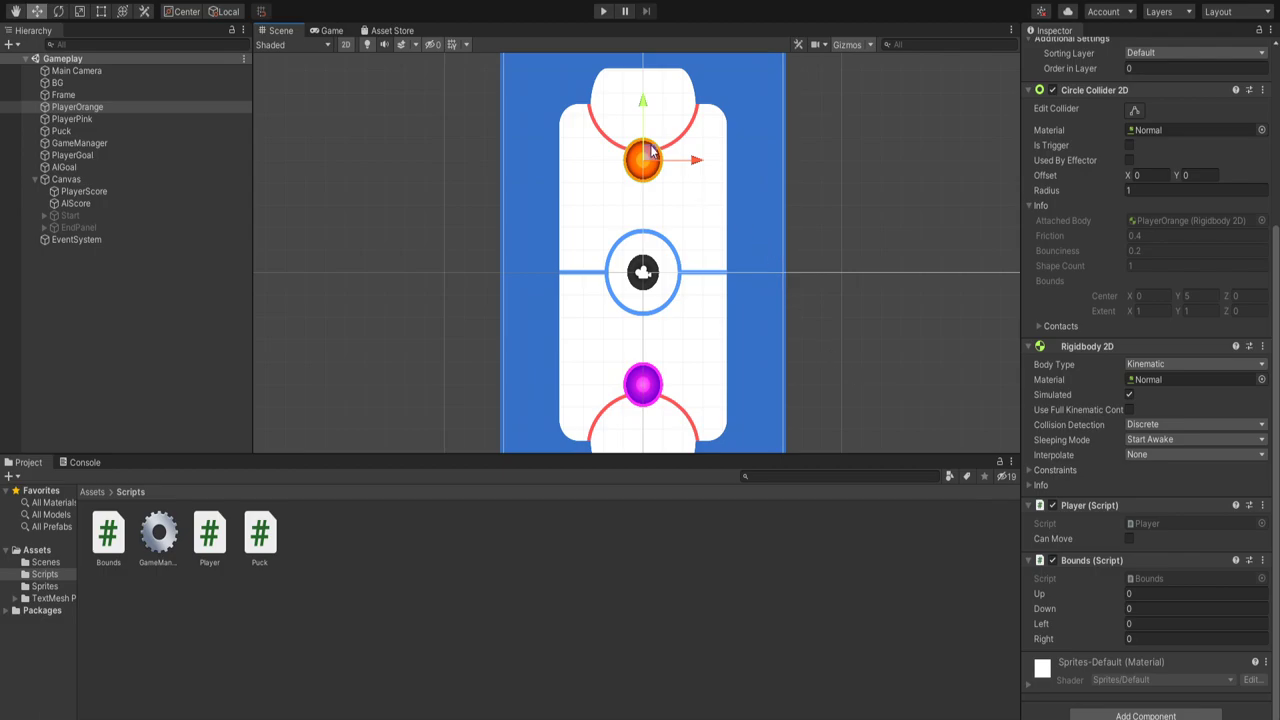
drag(646, 131, 645, 97)
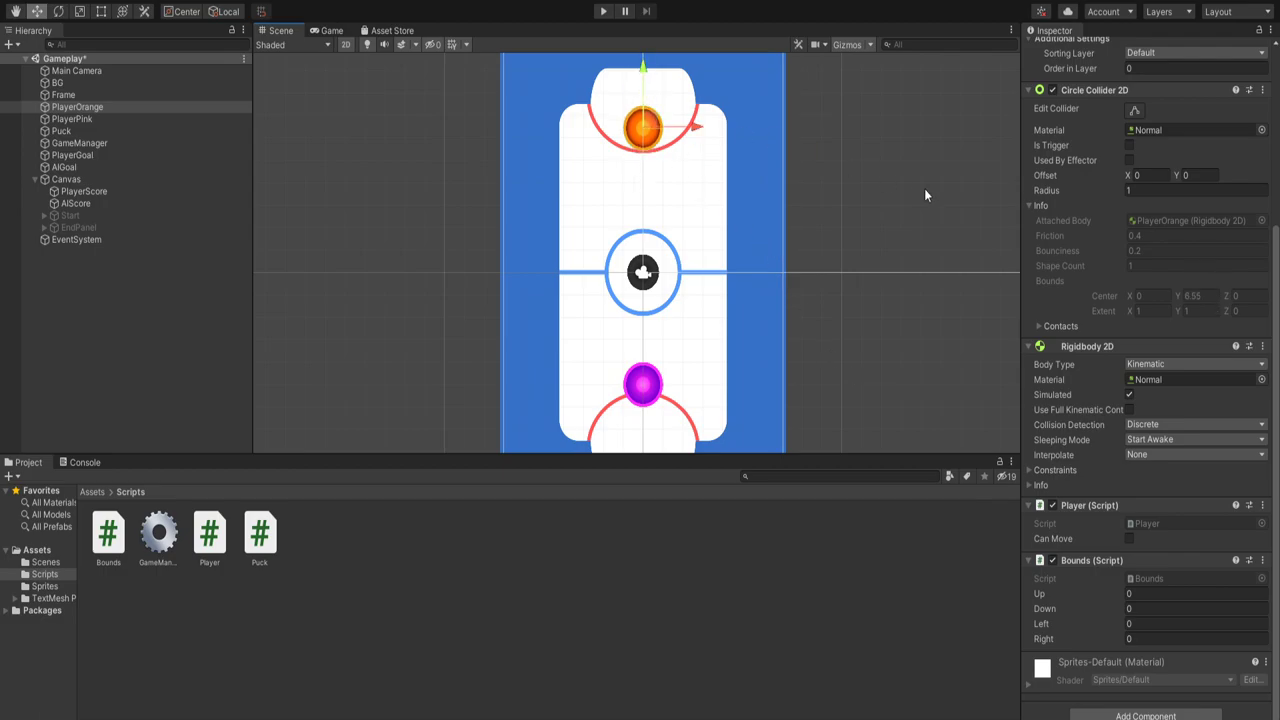
middle_drag(924, 188, 918, 275)
scroll(1191, 277, up, 5)
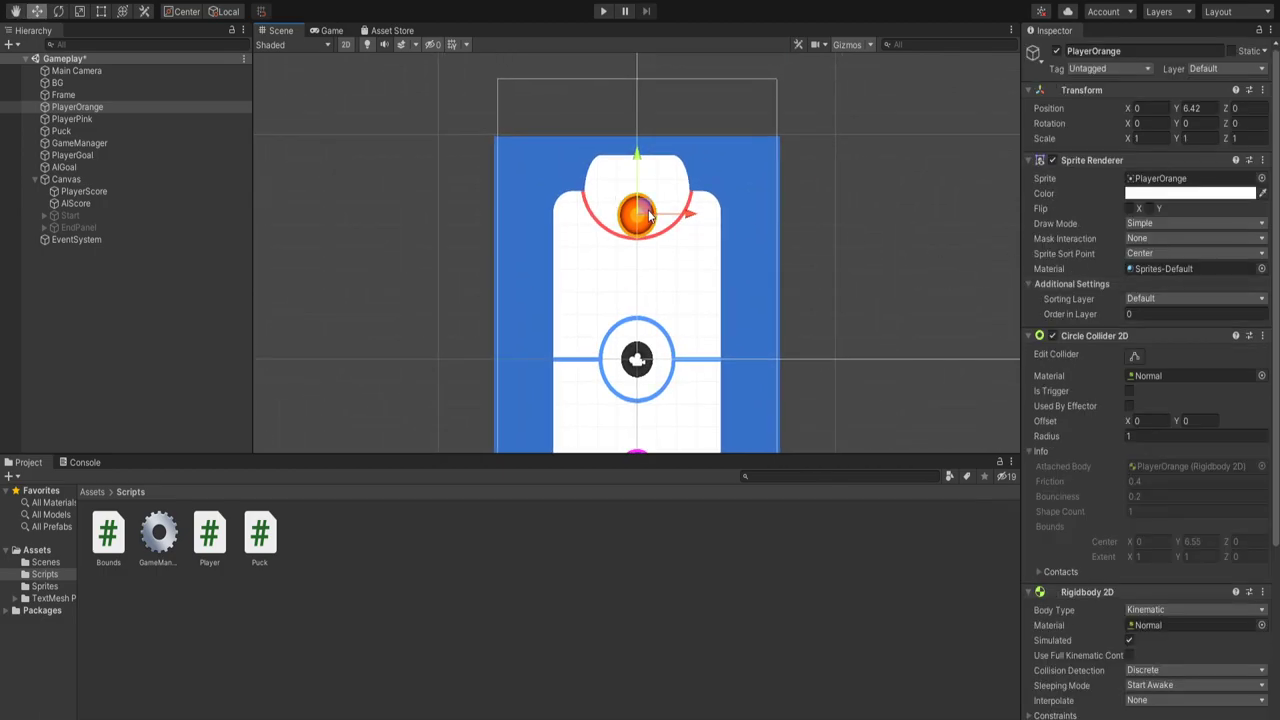
drag(648, 213, 711, 213)
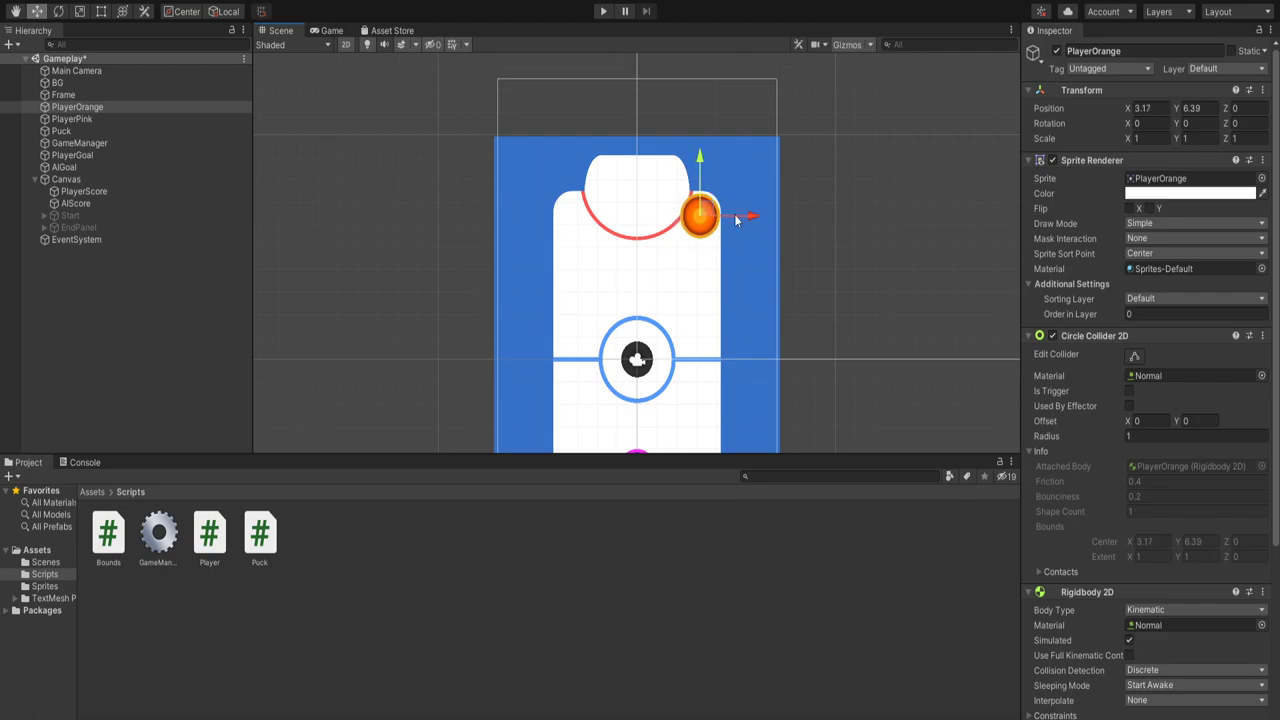
scroll(1163, 500, down, 5)
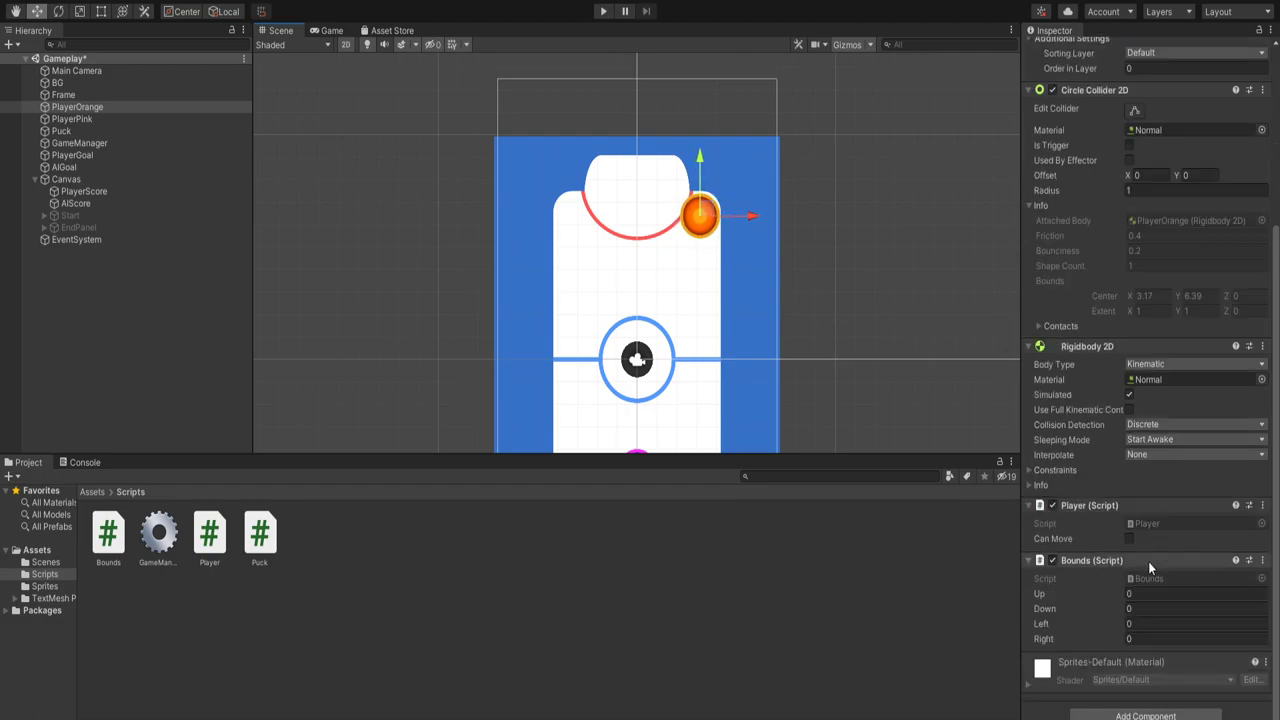
Step: Set the orange paddle's Bounds to Up 6.5, Down 1 and Left -3.2
click(1148, 593)
text(6.5)
key(Tab)
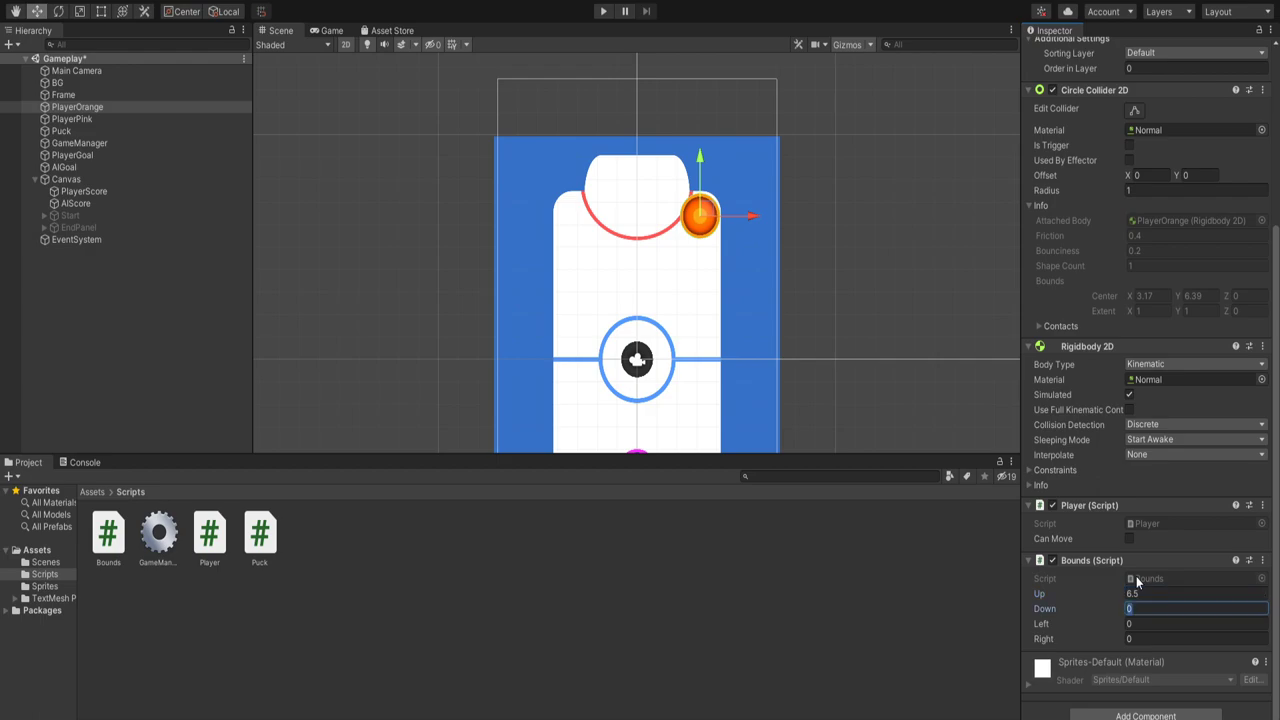
text(1)
click(1156, 622)
text(-3.2)
key(Tab)
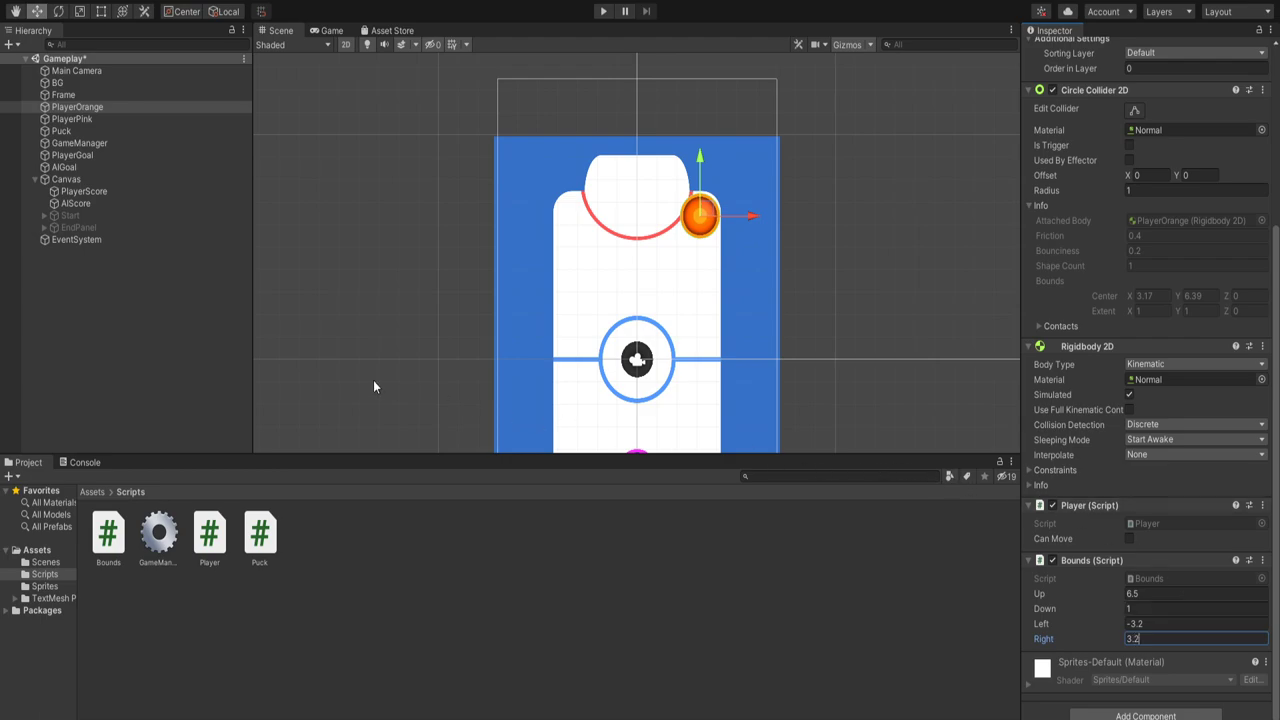
Step: Set the orange paddle's Transform position to X 0, Y 5
scroll(1163, 156, up, 5)
click(1159, 108)
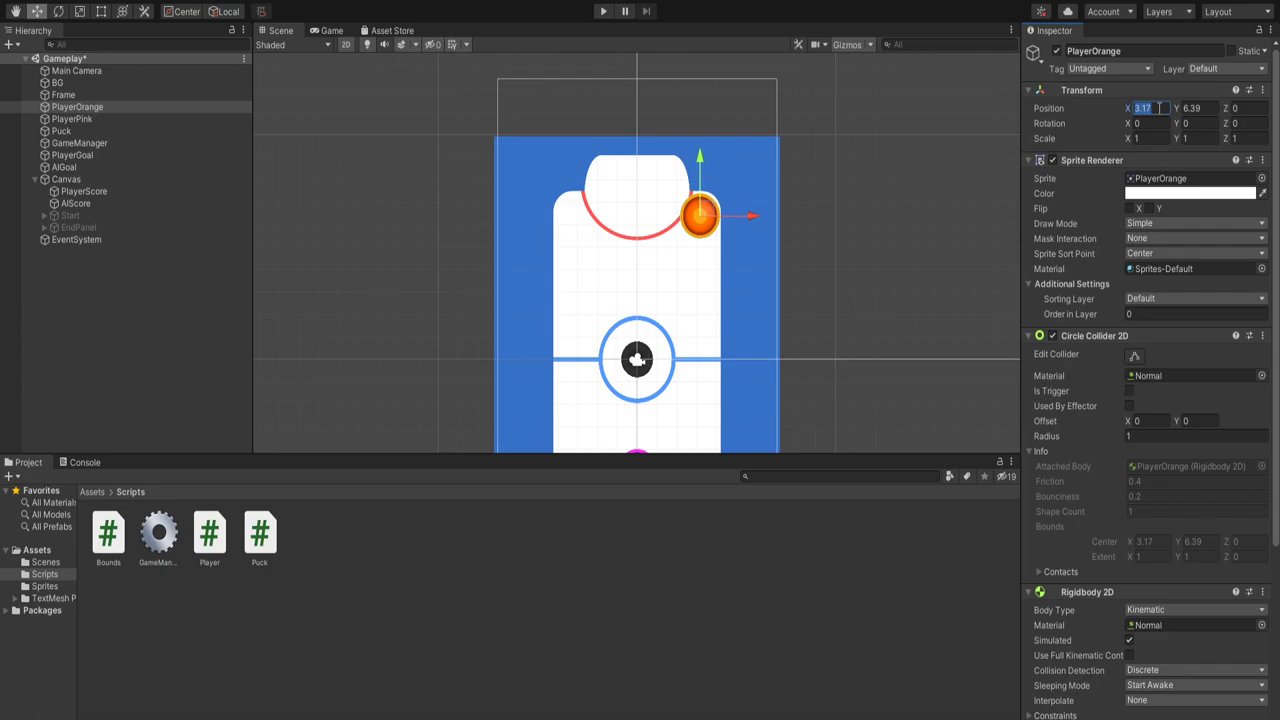
text(0)
key(Tab)
text(0)
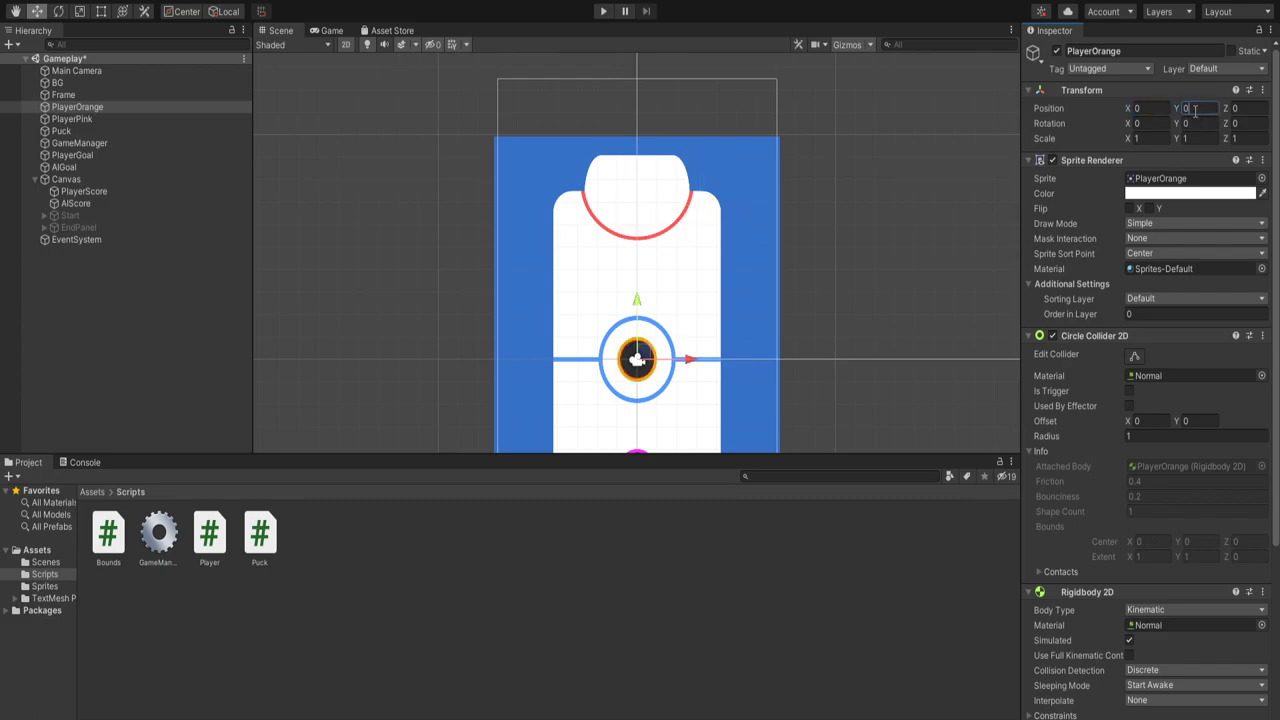
text(5)
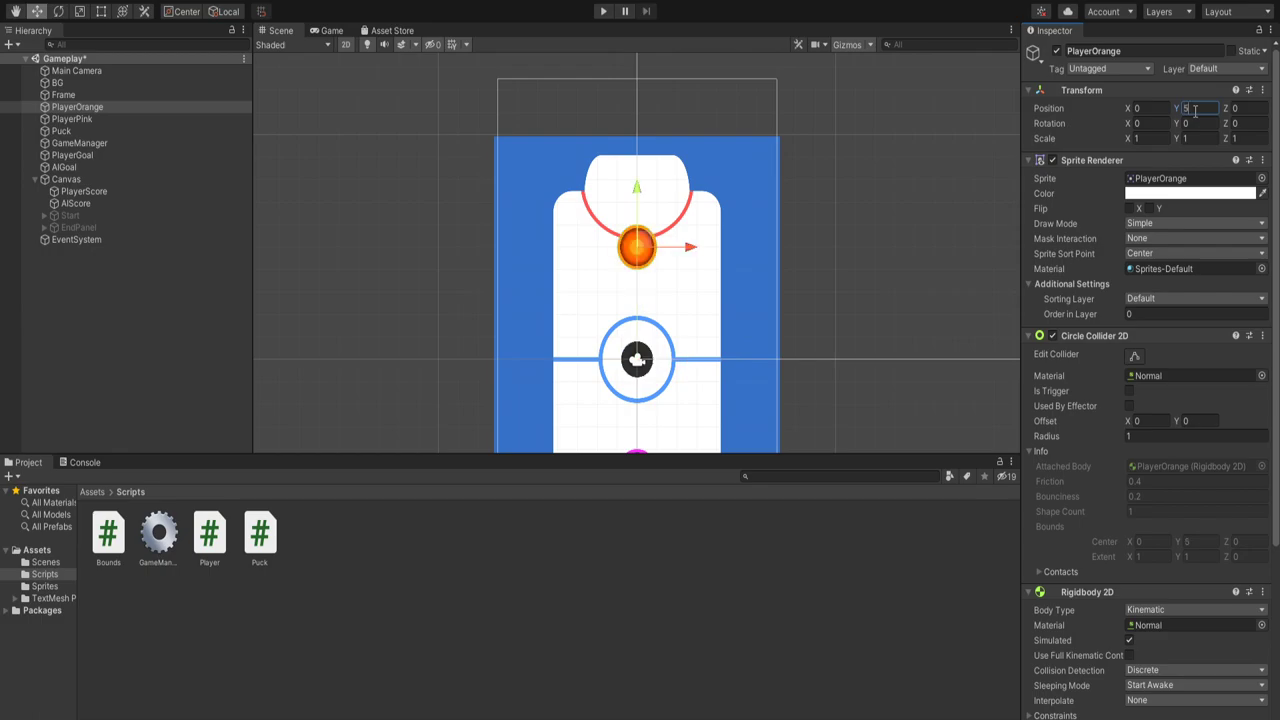
Step: Select the pink paddle and drag it in the Scene to check its limits
click(182, 121)
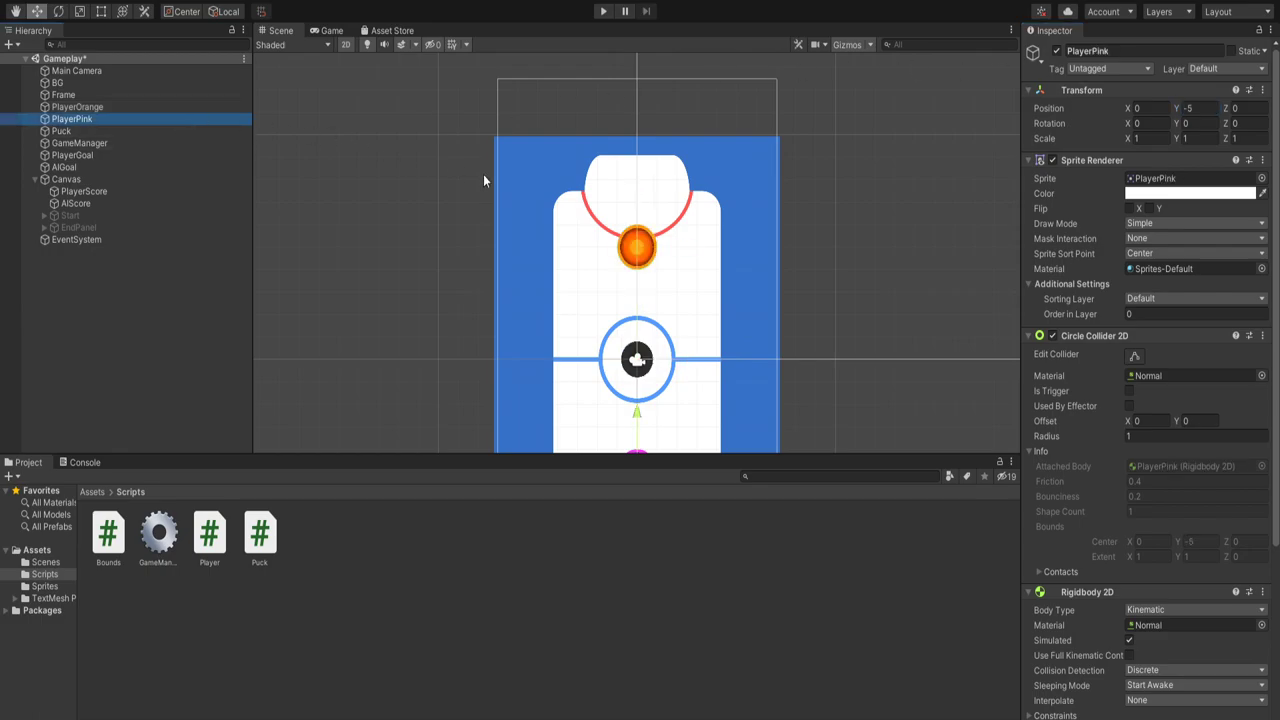
scroll(1100, 389, down, 5)
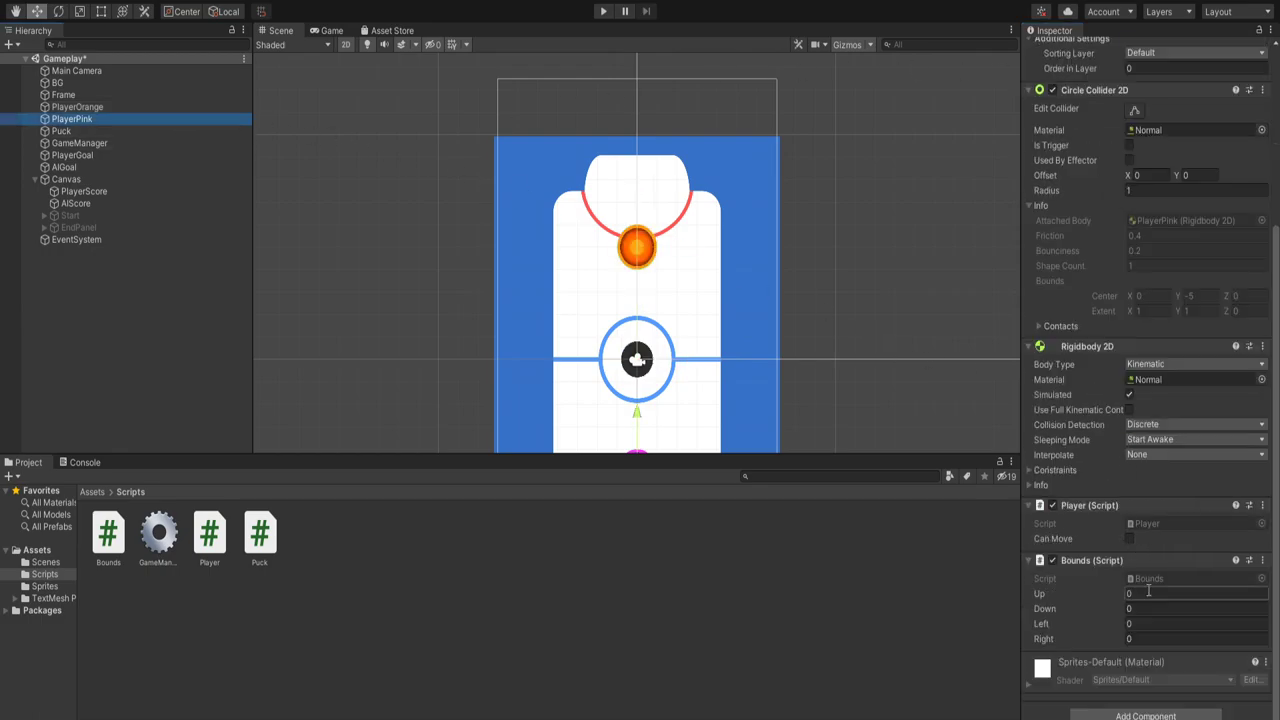
middle_drag(710, 420, 685, 216)
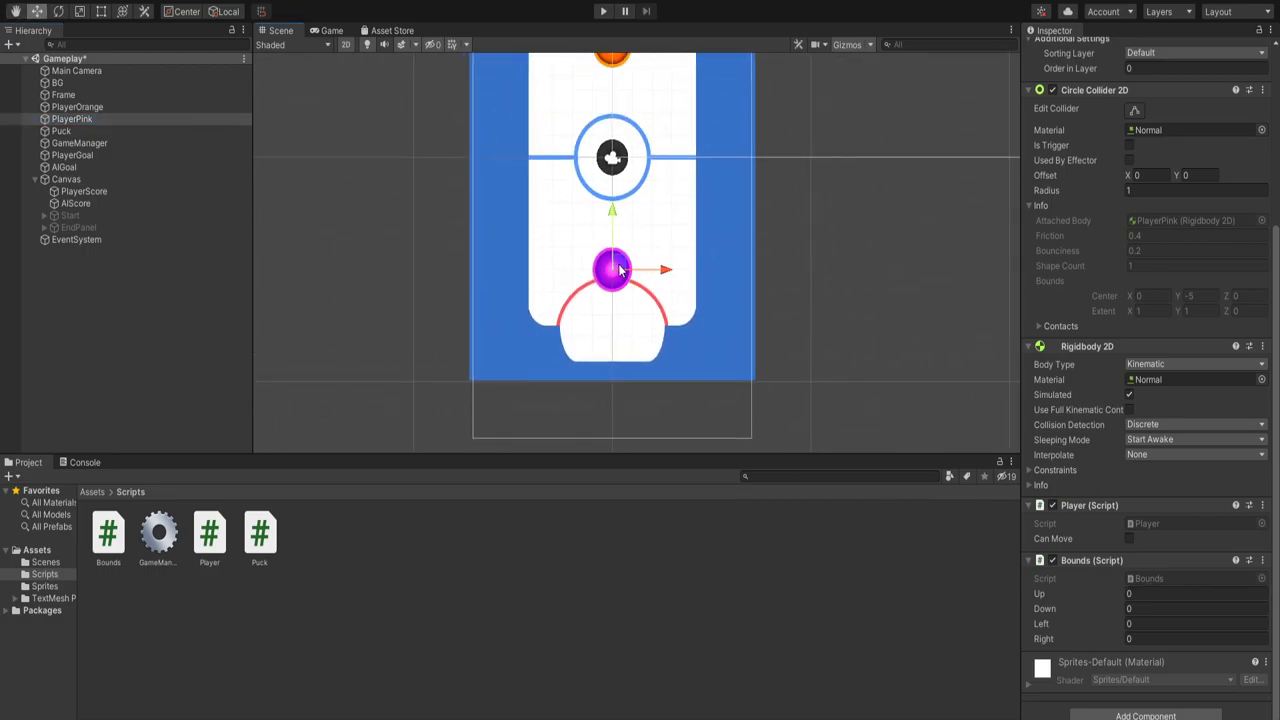
drag(621, 268, 638, 296)
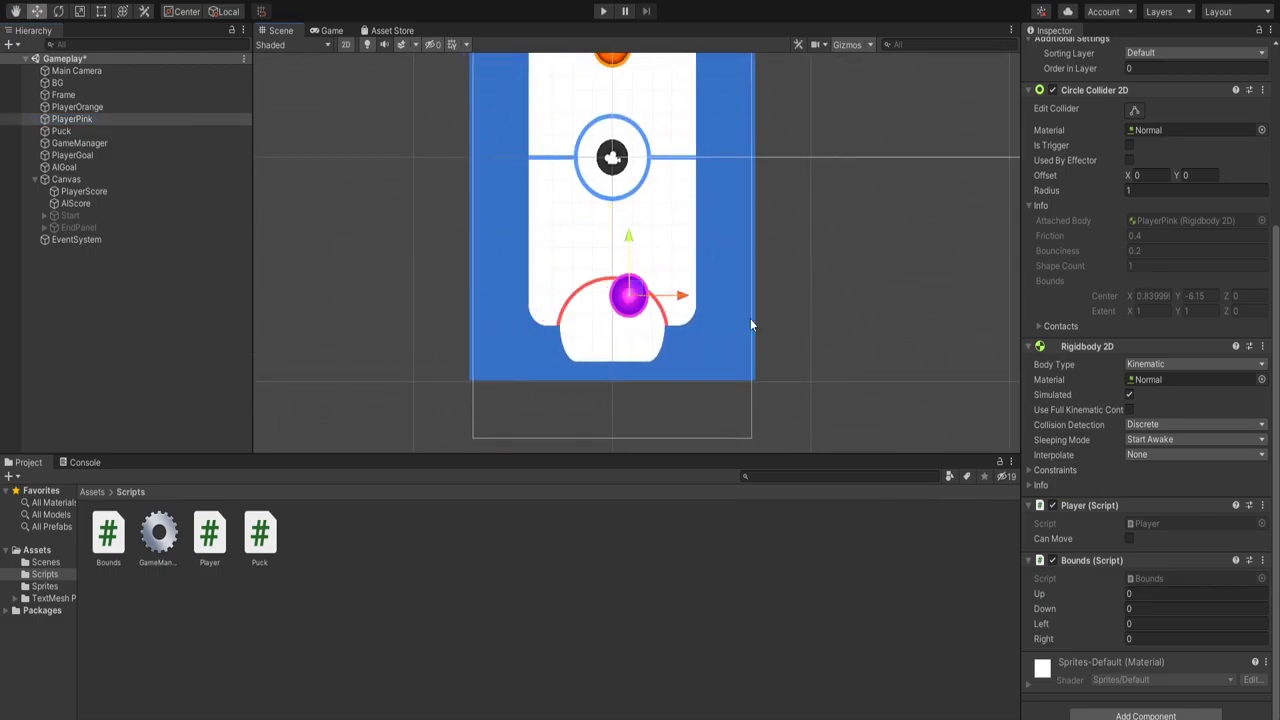
Step: Set the pink paddle's Left bound to -3.2
click(1158, 625)
text(-)
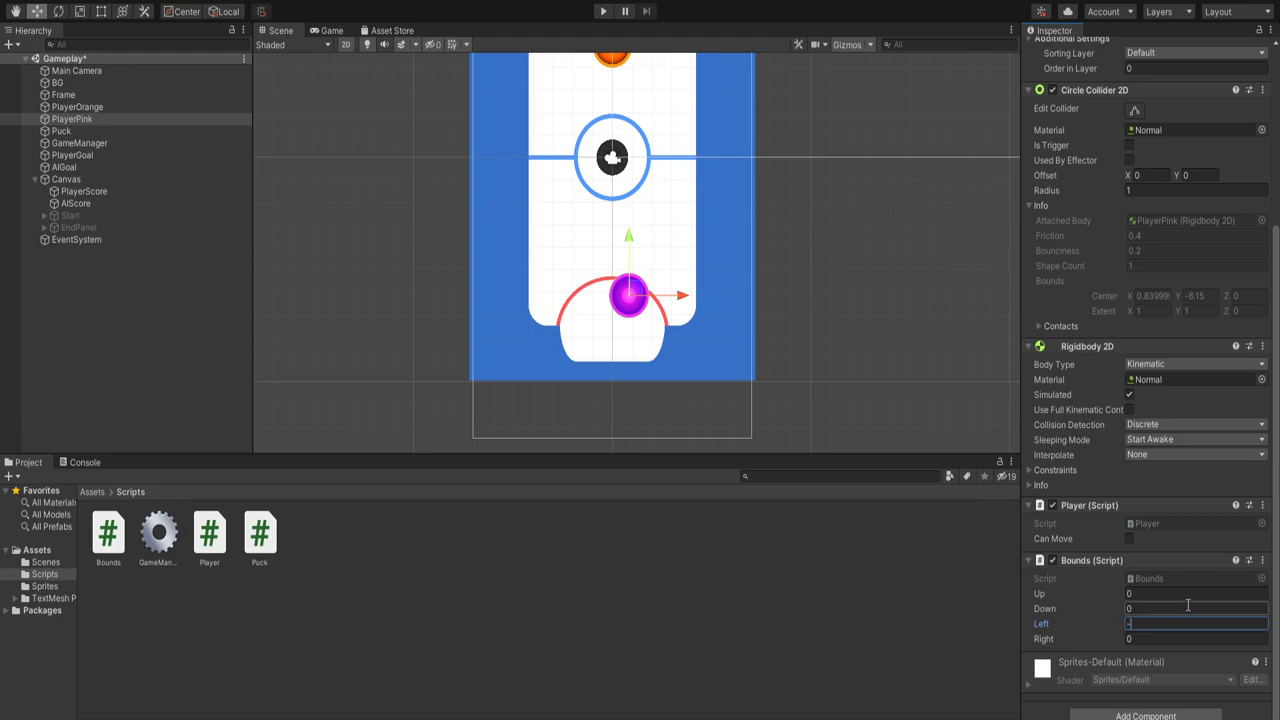
text(3.2)
key(Tab)
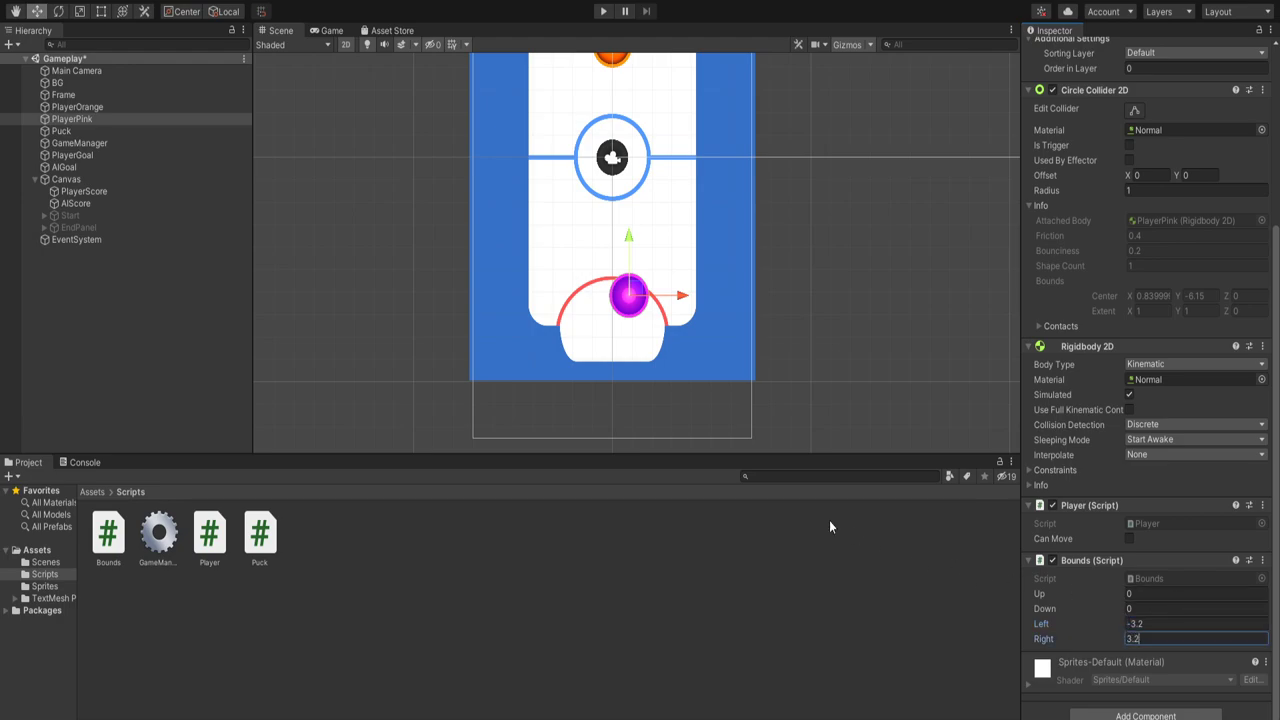
scroll(1100, 400, up, 5)
scroll(1111, 408, down, 5)
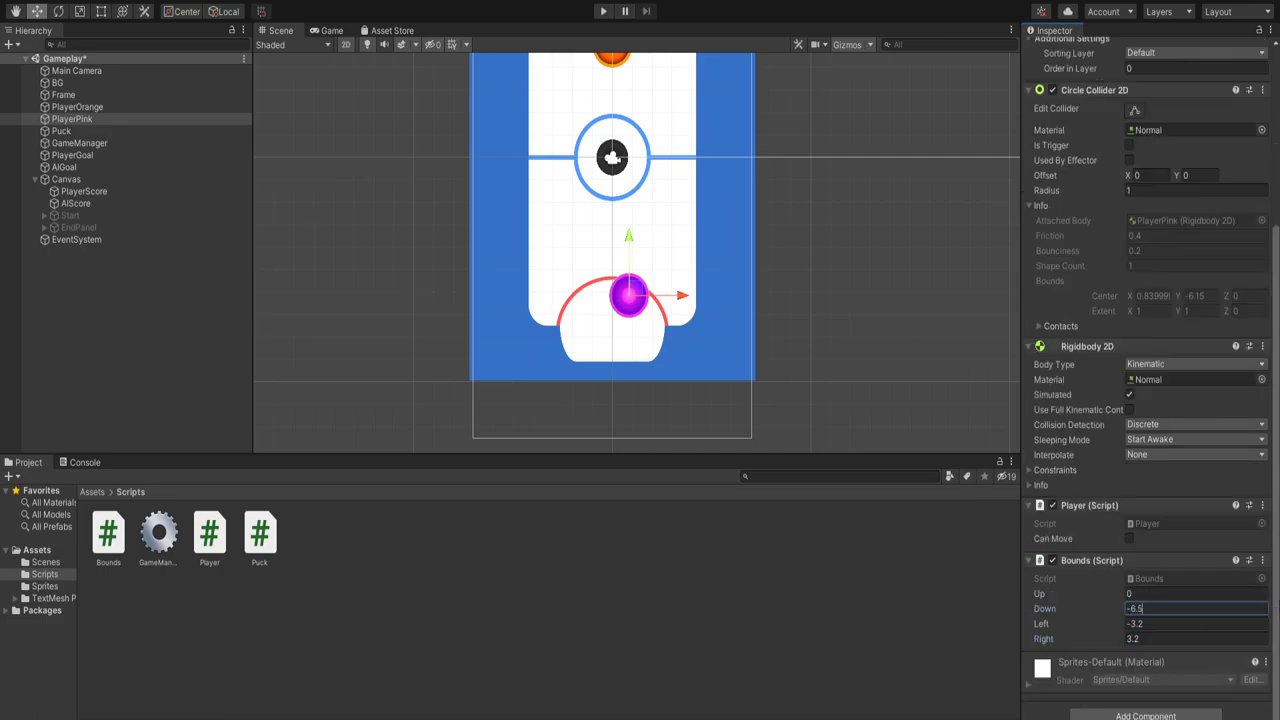
scroll(1275, 589, up, 5)
scroll(1275, 589, down, 5)
Step: Move the pink paddle toward the centre circle and clear its Up bound to re-enter it
click(1169, 593)
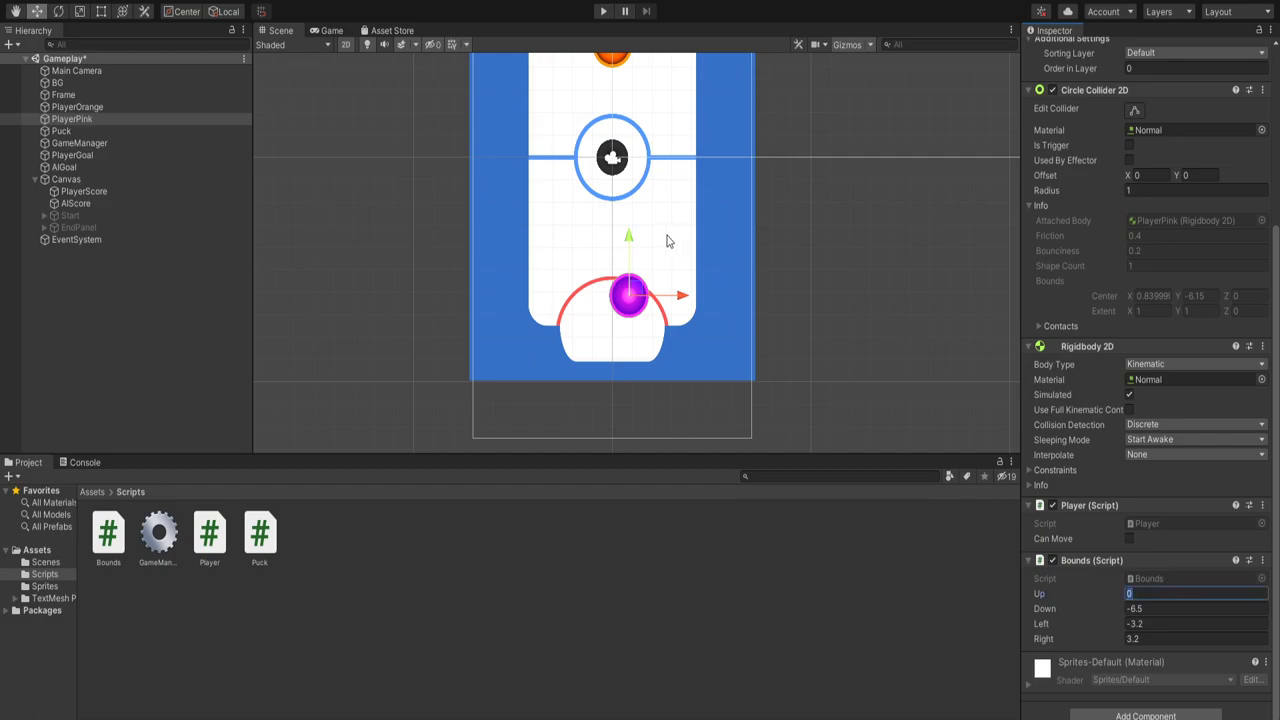
drag(640, 287, 628, 225)
scroll(1162, 345, up, 5)
scroll(1217, 583, down, 5)
click(1130, 592)
key(BackSpace)
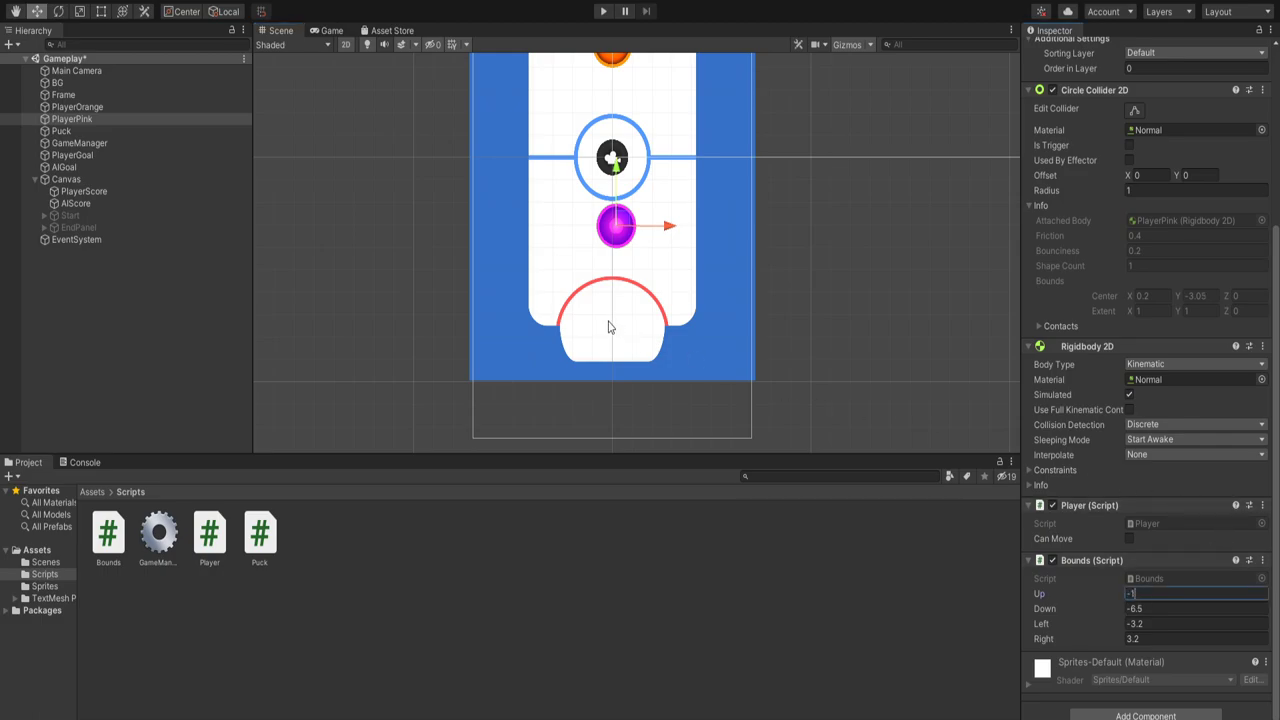
Step: Set the pink paddle's Transform position to X 0, Y -5
scroll(1200, 240, up, 5)
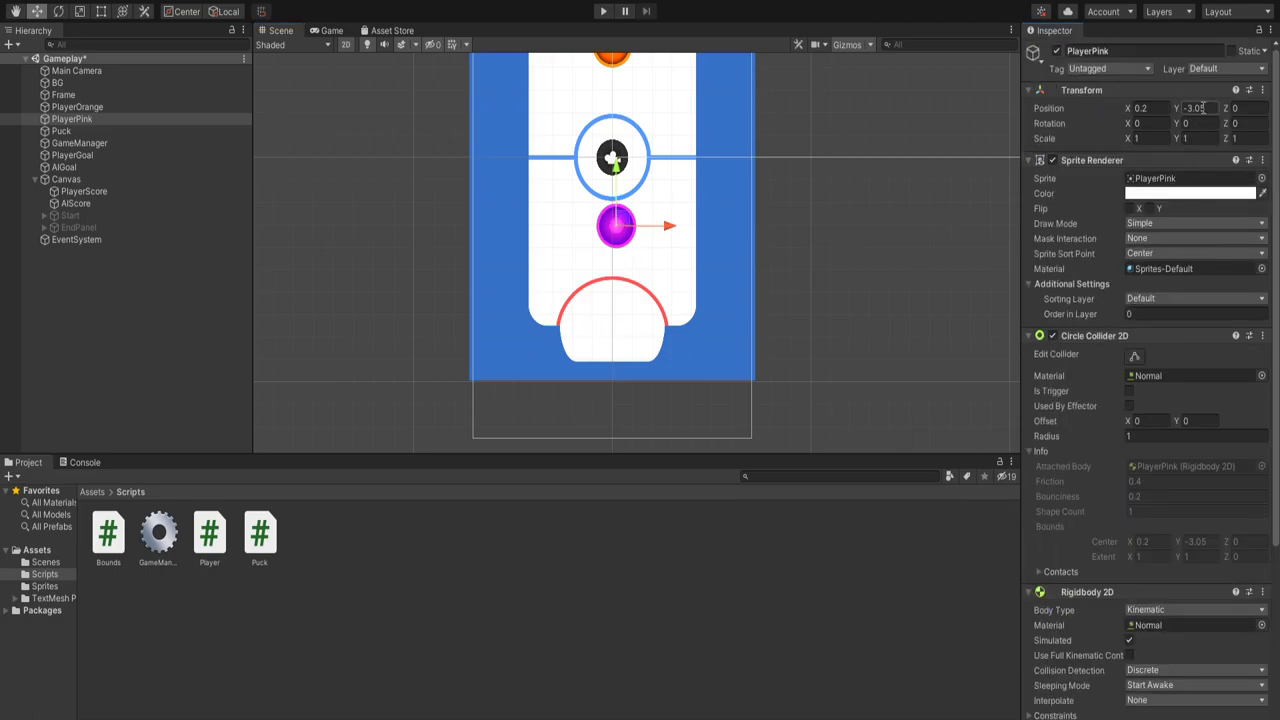
text(0)
key(Tab)
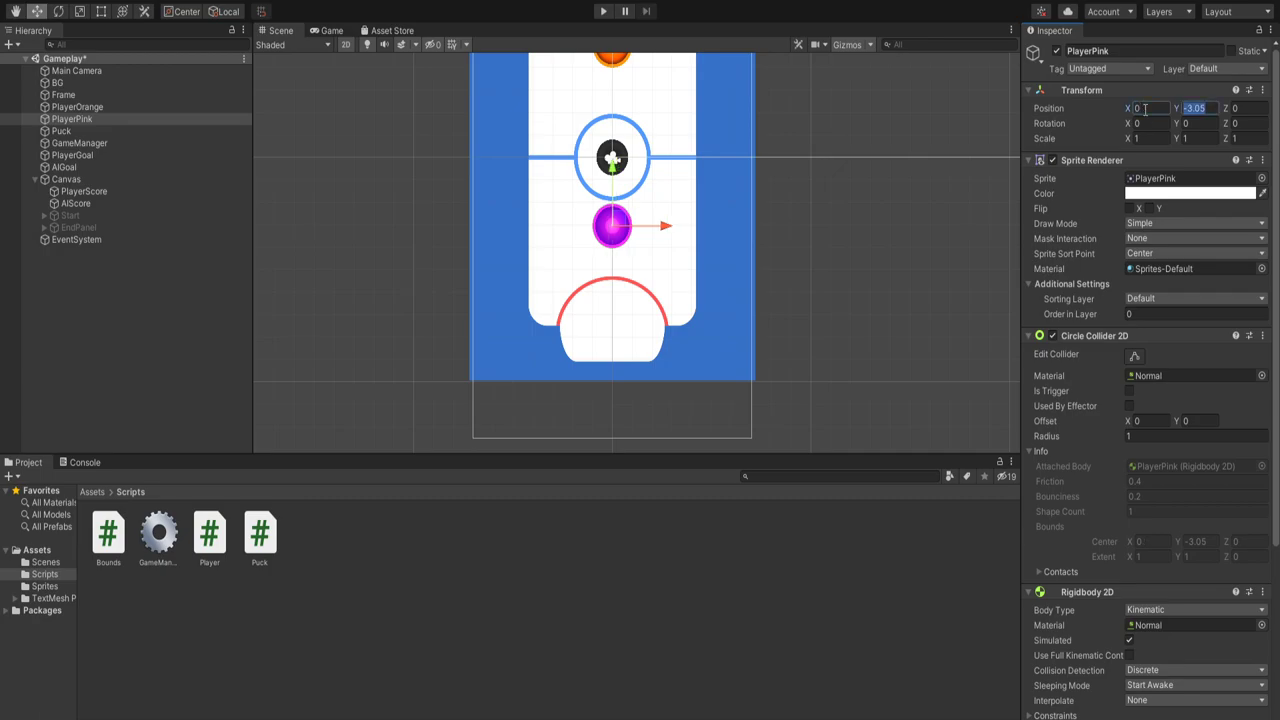
text(-5)
click(604, 10)
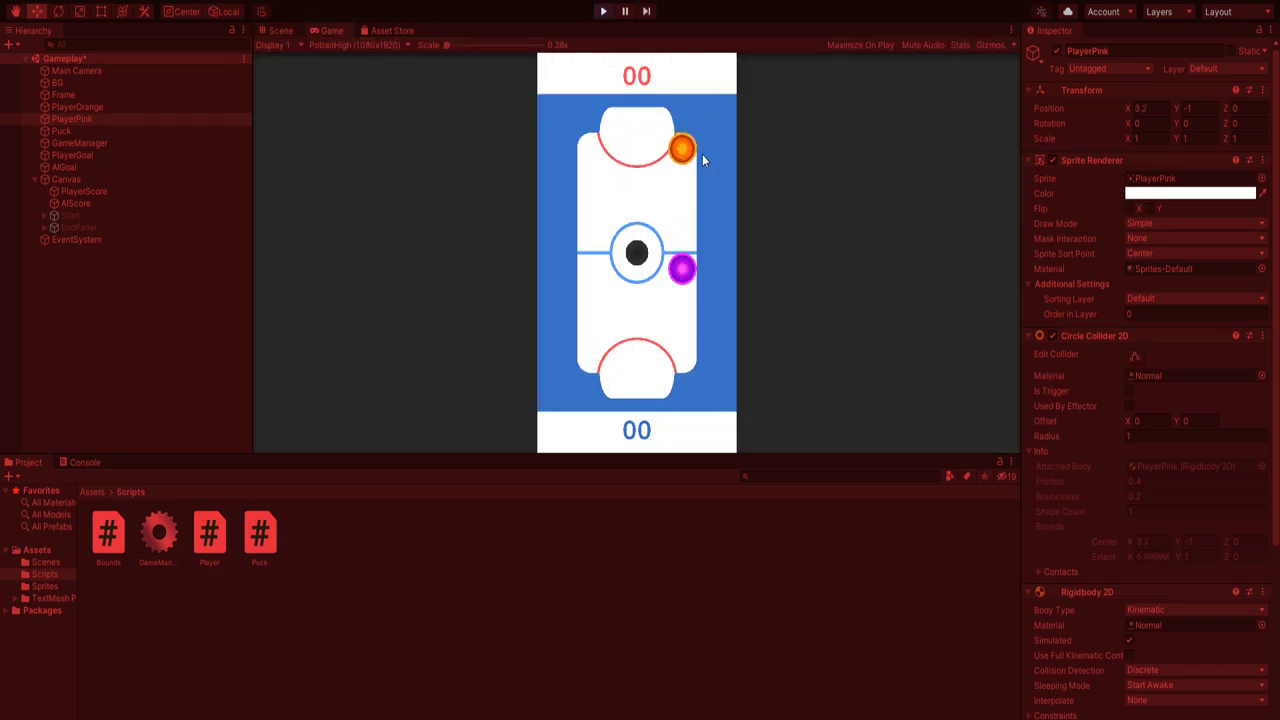
click(601, 11)
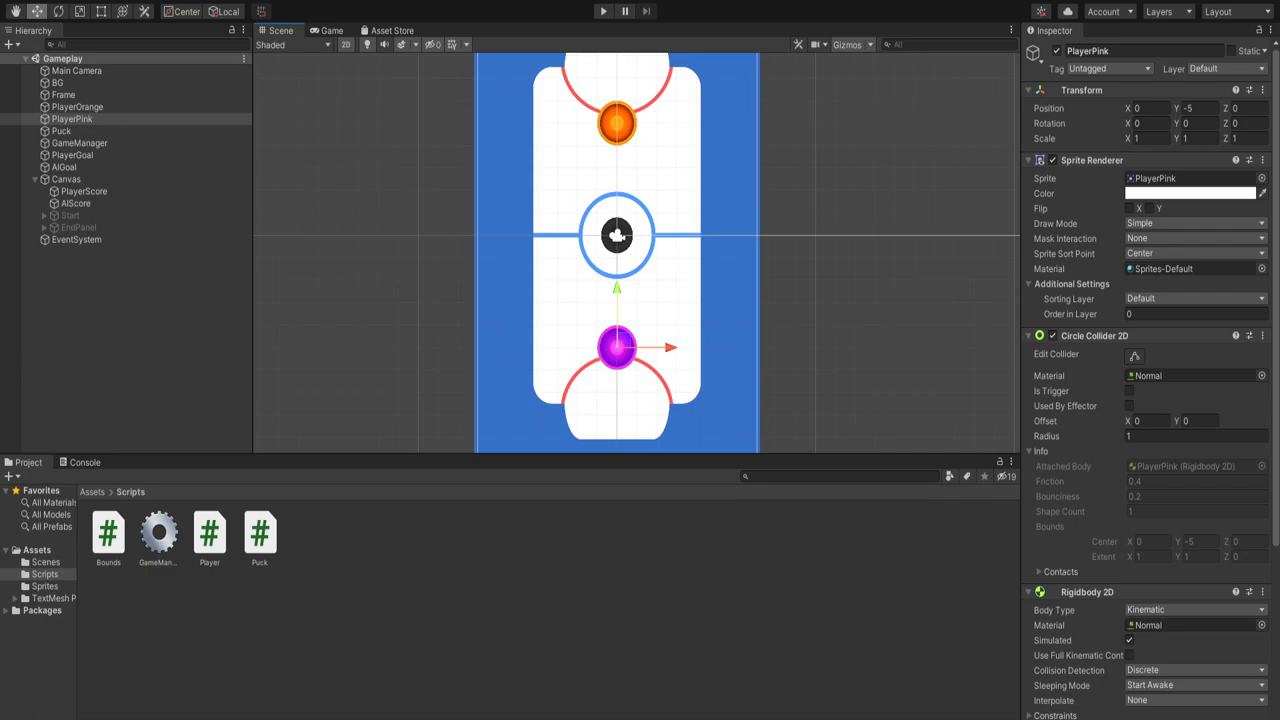
click(624, 10)
Step: Play-test the game, moving the orange and pink paddles around their halves, then stop
click(602, 11)
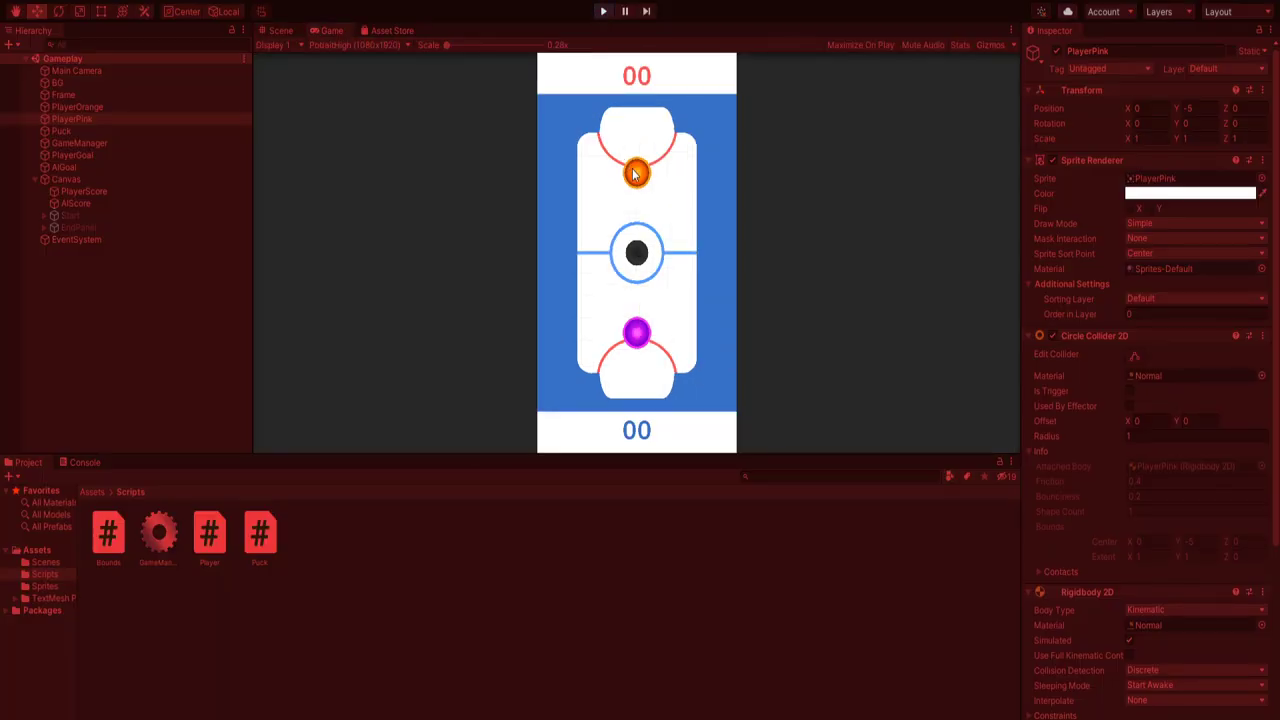
drag(632, 173, 614, 212)
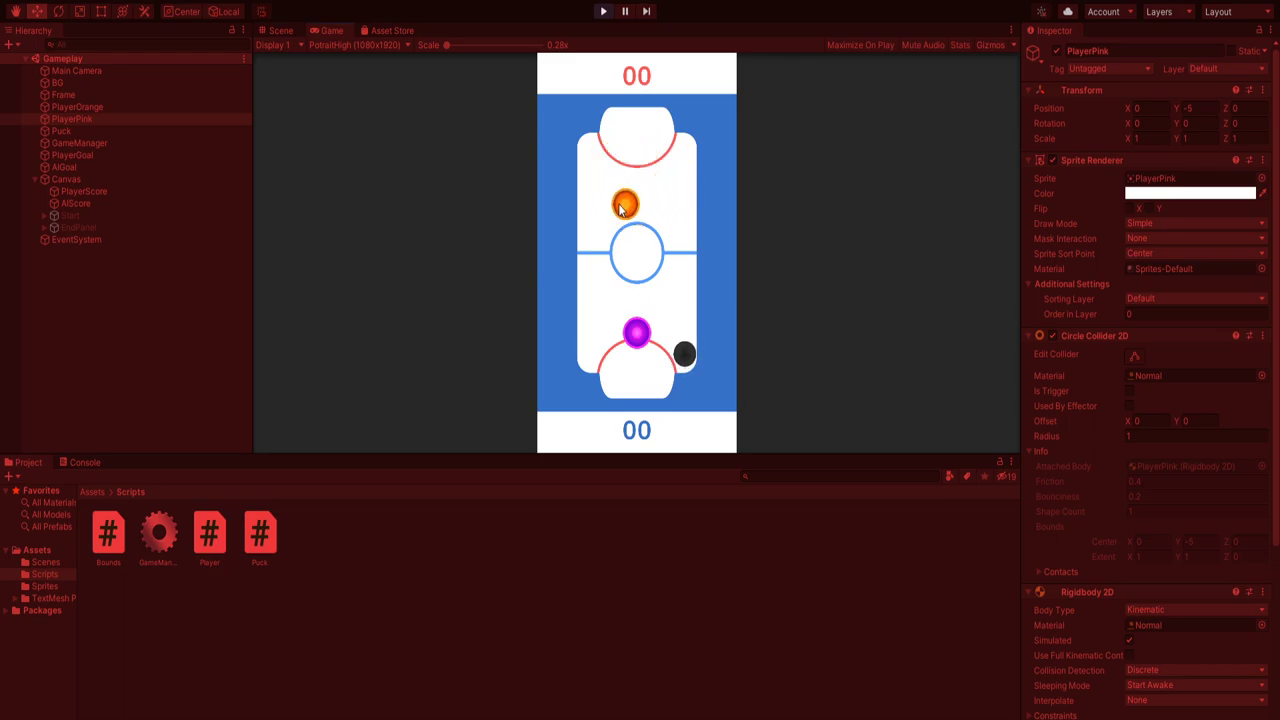
drag(655, 150, 657, 224)
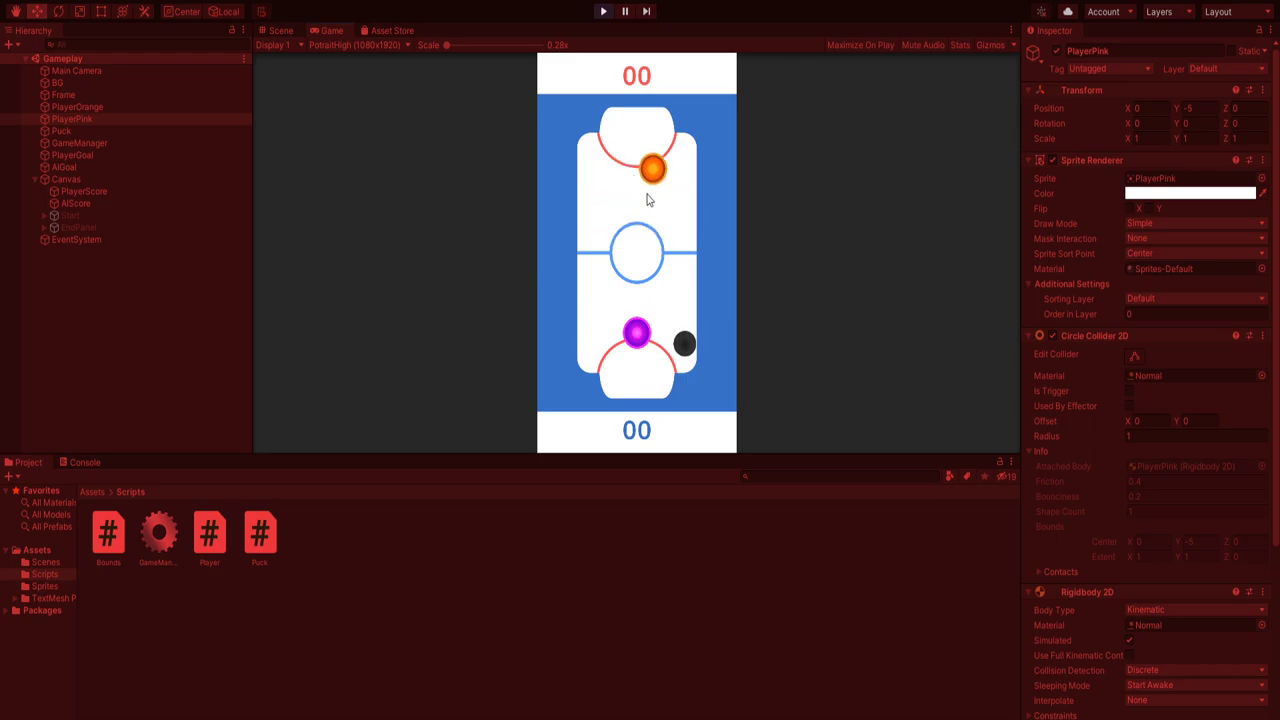
drag(629, 333, 633, 300)
mouse_move(634, 349)
mouse_down()
mouse_move(603, 303)
mouse_move(669, 300)
mouse_move(611, 340)
mouse_move(603, 329)
mouse_move(623, 334)
mouse_move(610, 288)
mouse_move(628, 286)
mouse_move(655, 326)
mouse_move(616, 336)
mouse_move(646, 301)
mouse_move(673, 336)
mouse_move(621, 345)
mouse_move(614, 303)
mouse_move(668, 290)
mouse_move(643, 288)
mouse_move(662, 293)
mouse_move(648, 305)
mouse_move(630, 280)
mouse_move(667, 299)
mouse_move(662, 334)
mouse_move(620, 330)
mouse_move(617, 345)
mouse_move(632, 318)
mouse_move(640, 326)
mouse_up()
click(603, 11)
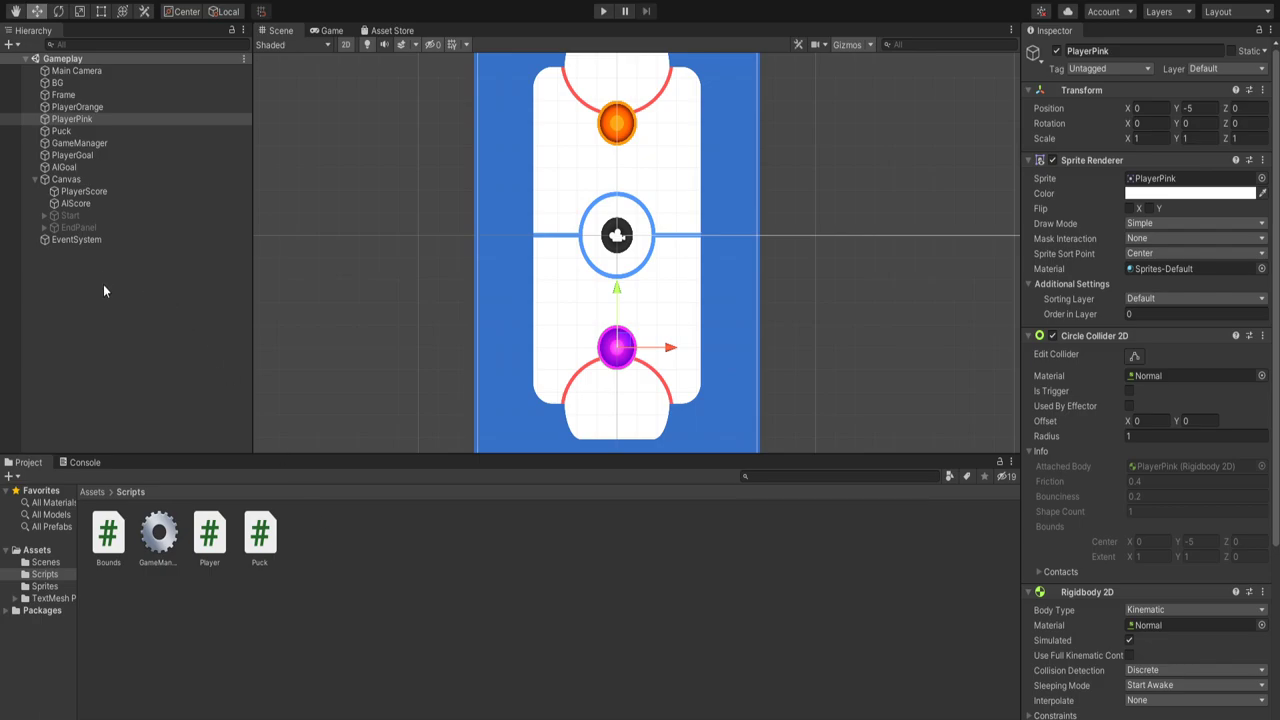
Step: Inspect the Start button and EndPanel objects in the Hierarchy
click(166, 215)
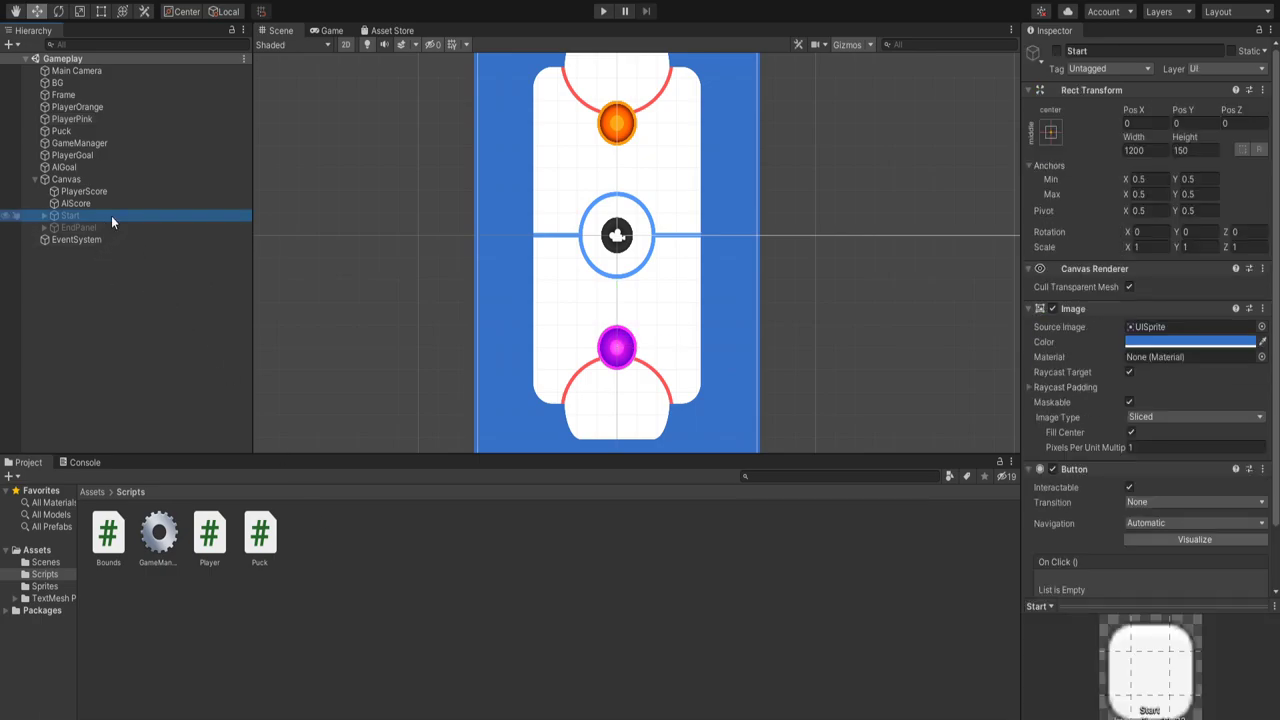
click(95, 228)
click(105, 216)
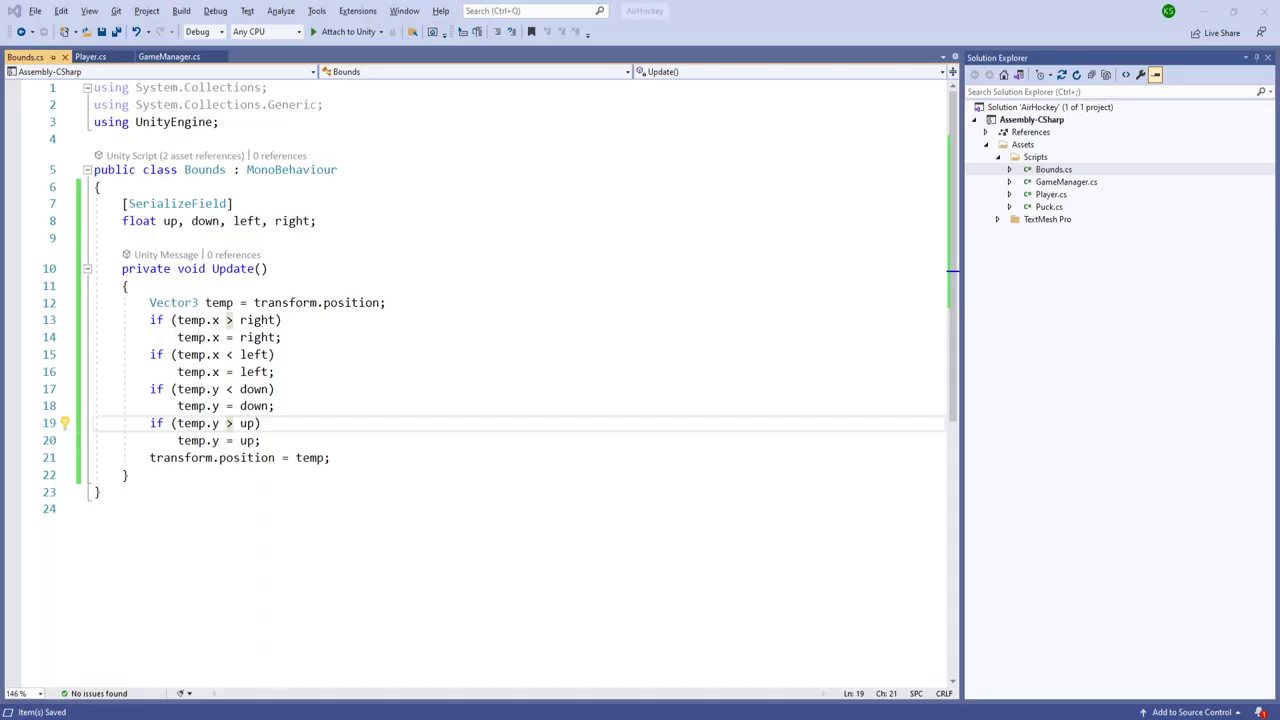
Step: Open the Puck script for editing in Visual Studio
click(169, 56)
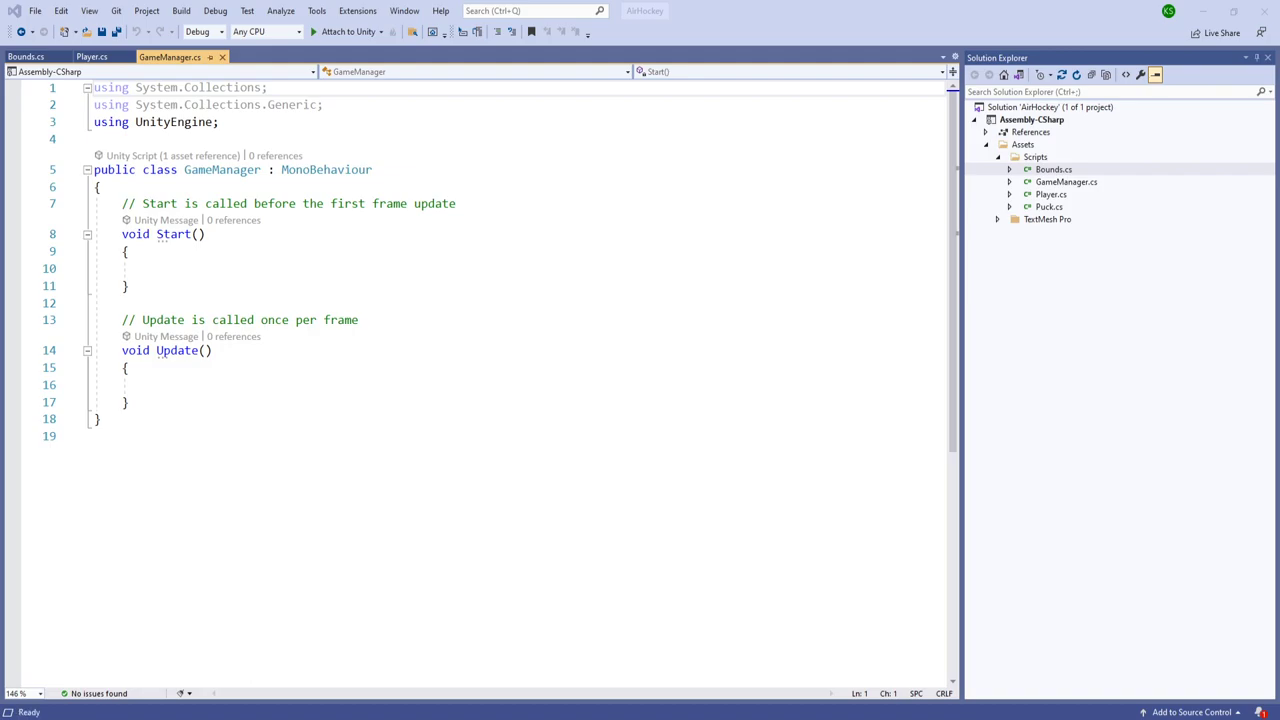
key(alt+Tab)
double_click(1049, 206)
key(alt+Tab)
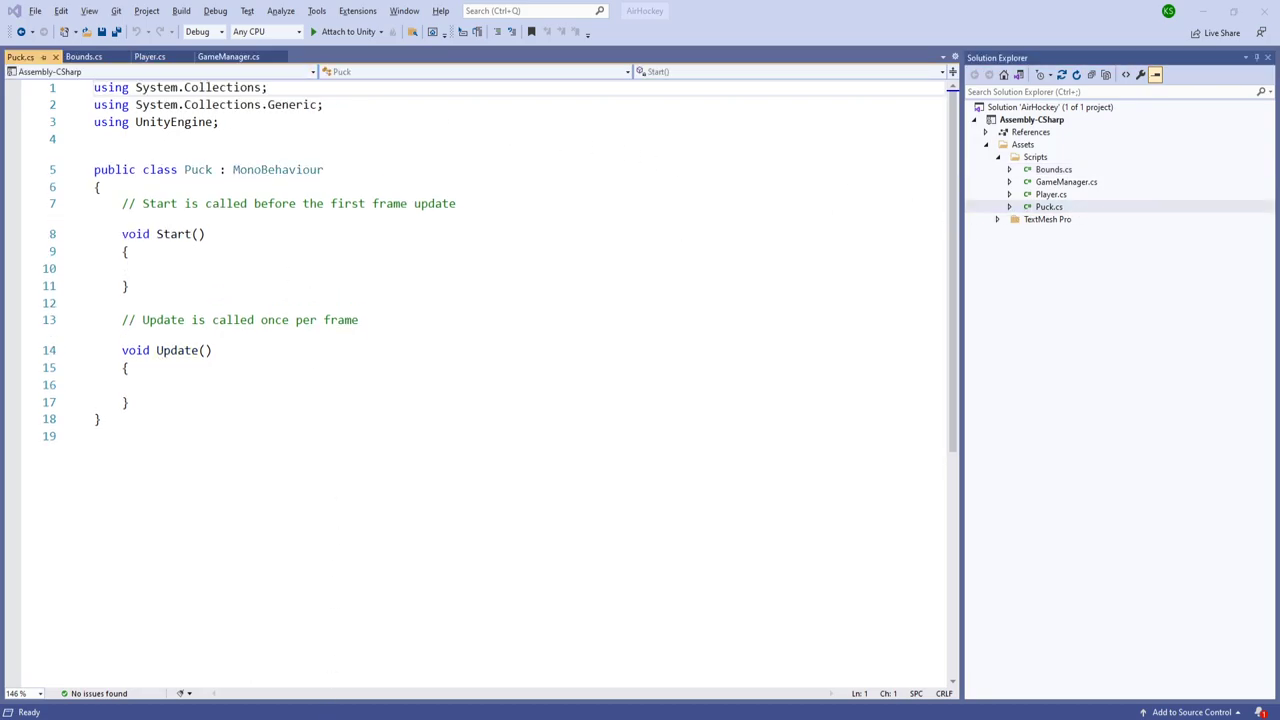
key(alt+Tab)
Step: Delete the template Start and Update methods from Puck.cs
drag(186, 386, 213, 187)
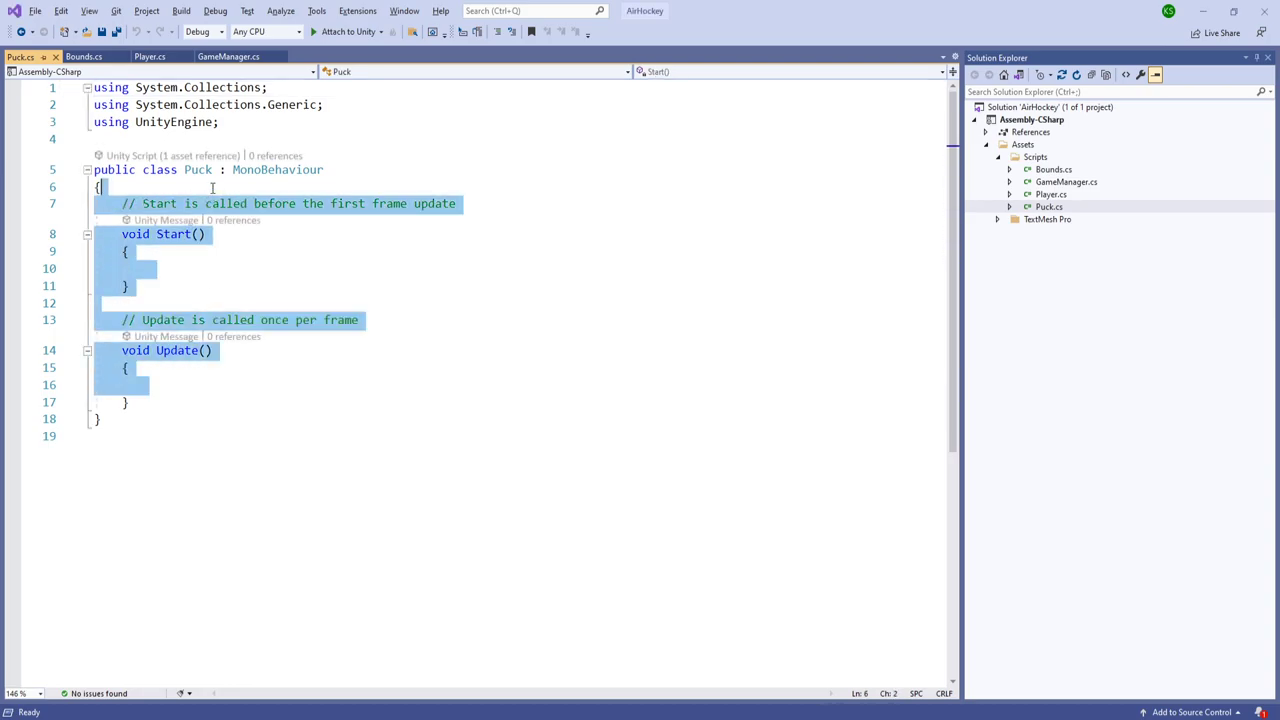
key(Delete)
key(Return)
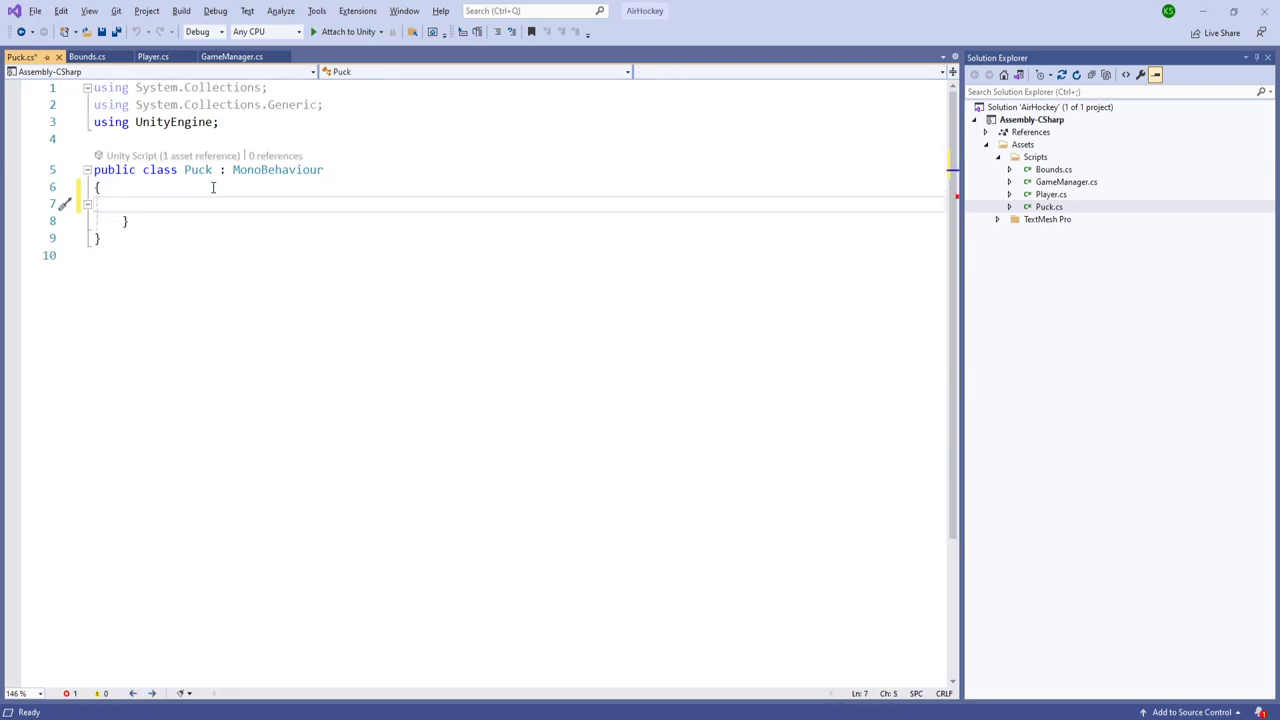
key(Down)
key(Delete)
key(Up)
key(Delete)
Step: Add an OnTriggerEnter2D method checking collision.CompareTag("PlayerGoal")
text(ONTR)
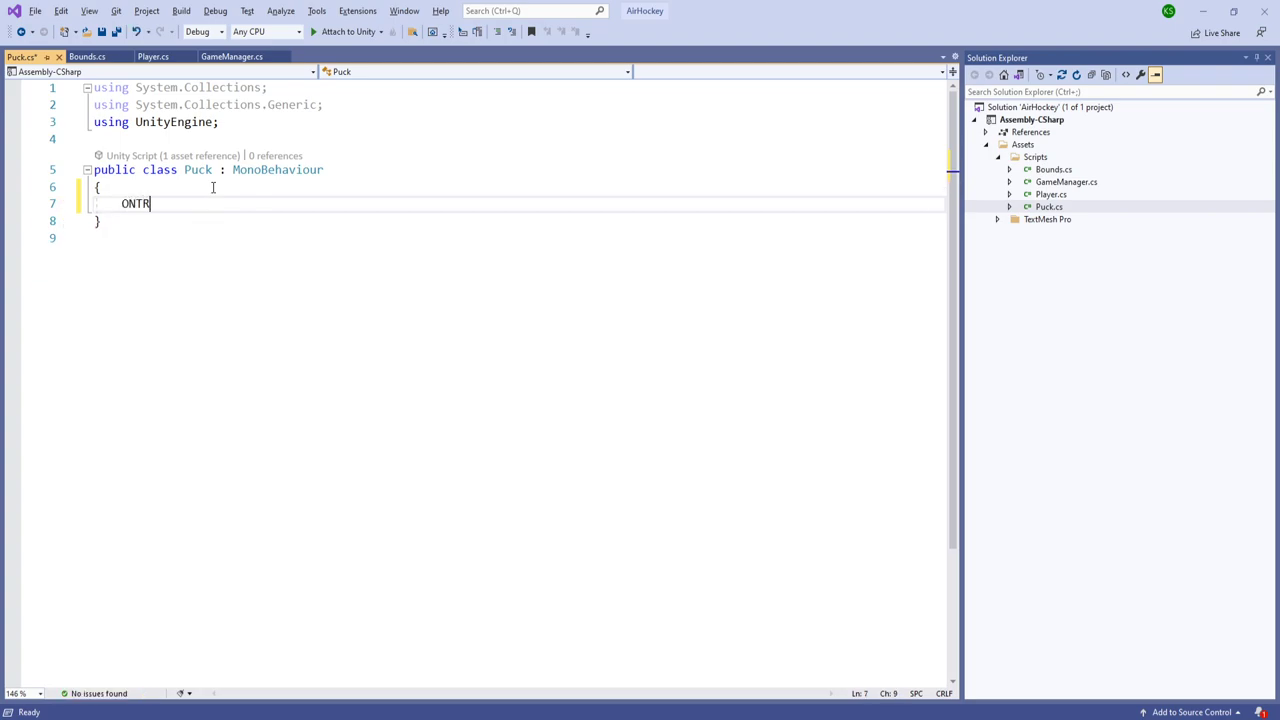
key(Tab)
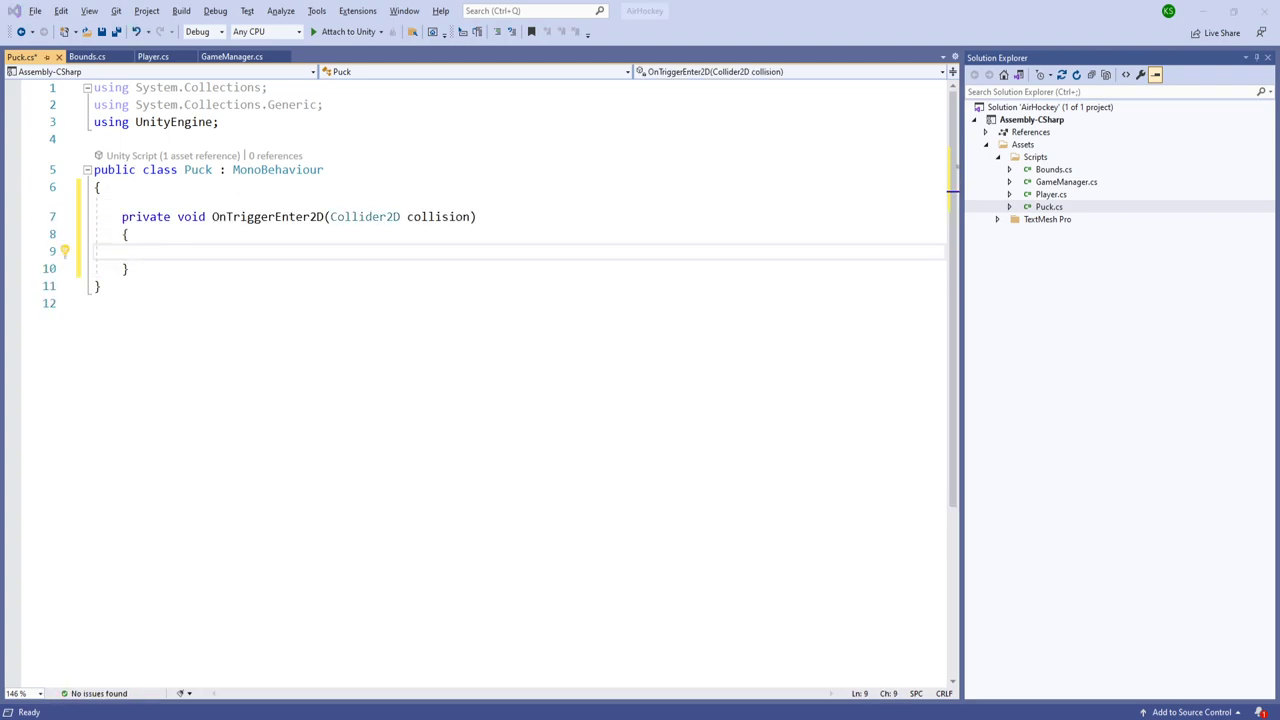
text(if(char)
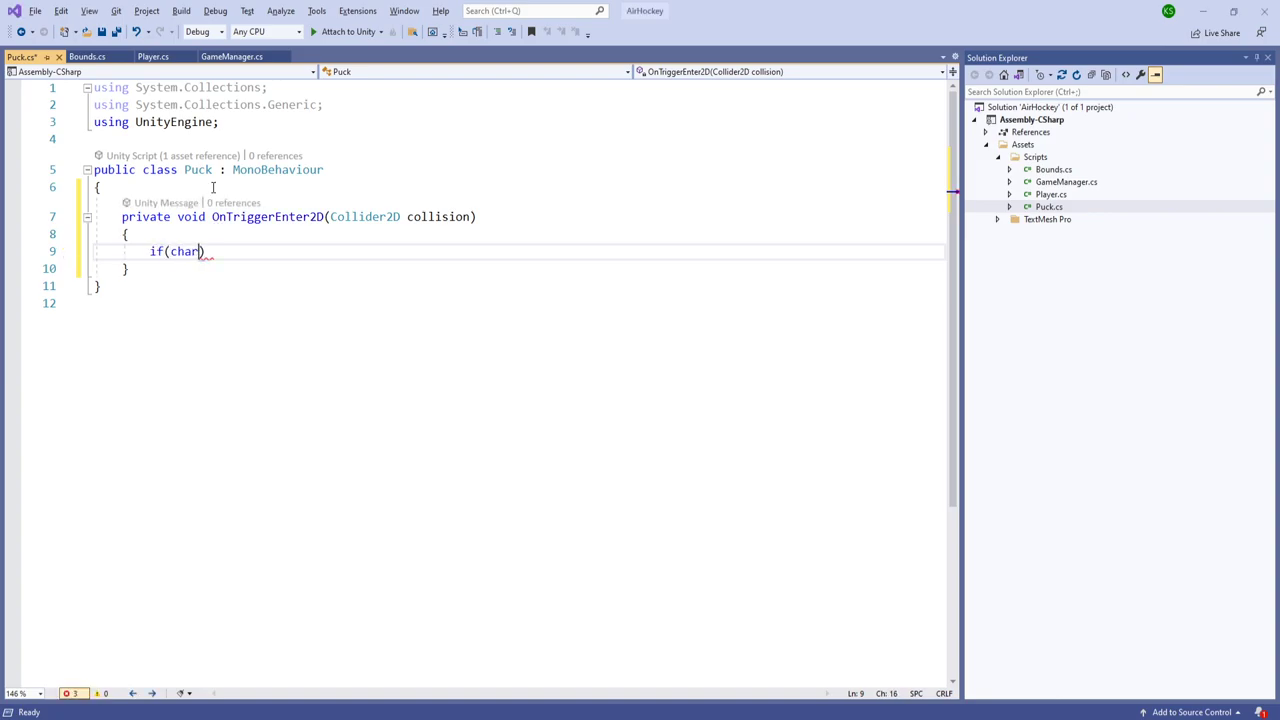
key(BackSpace)
key(BackSpace)
key(BackSpace)
text(ollision.)
key(Insert)
text(gameObject)
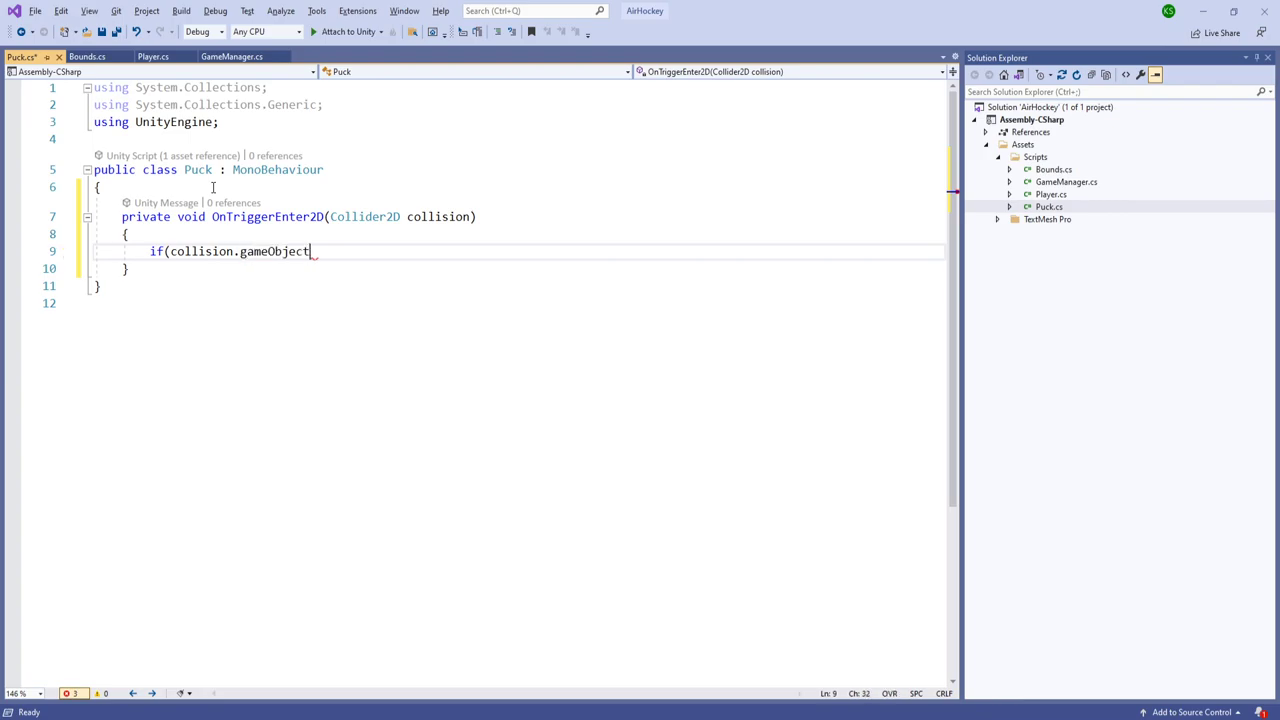
text(.)
key(ctrl+shift+Left)
key(ctrl+shift+Left)
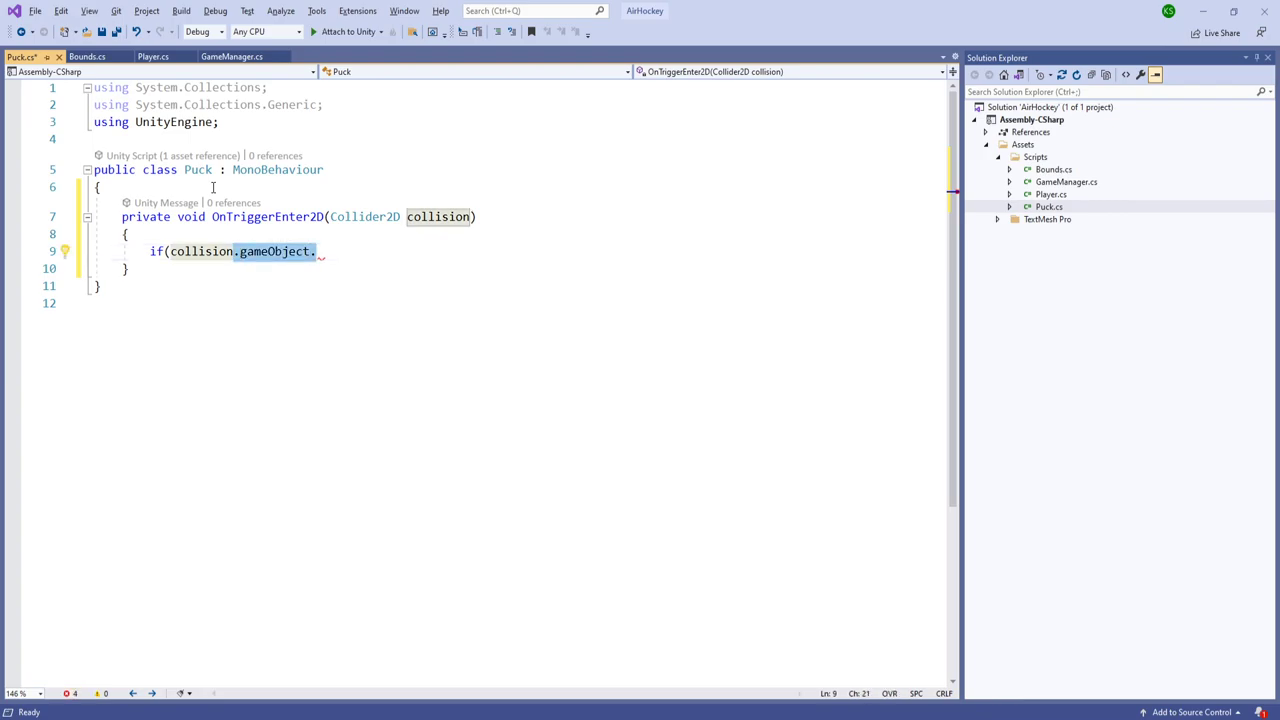
text(COm)
key(Tab)
text(()
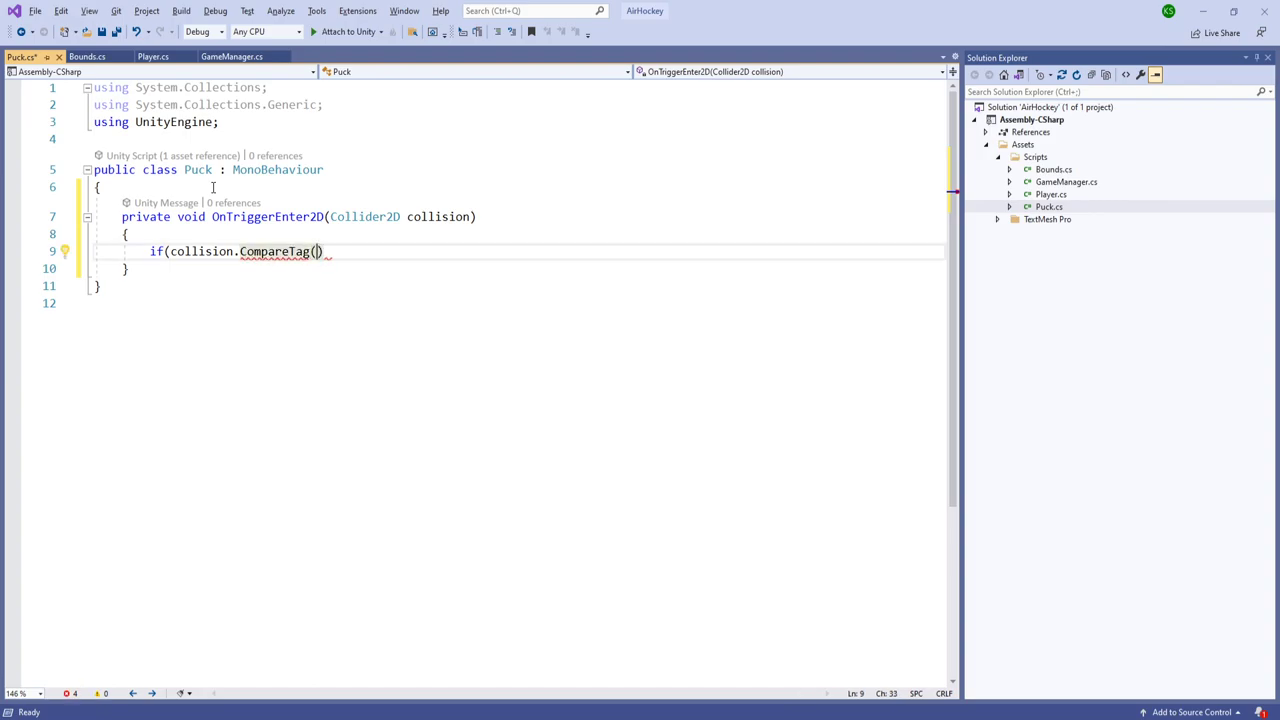
text("PlayerGo)
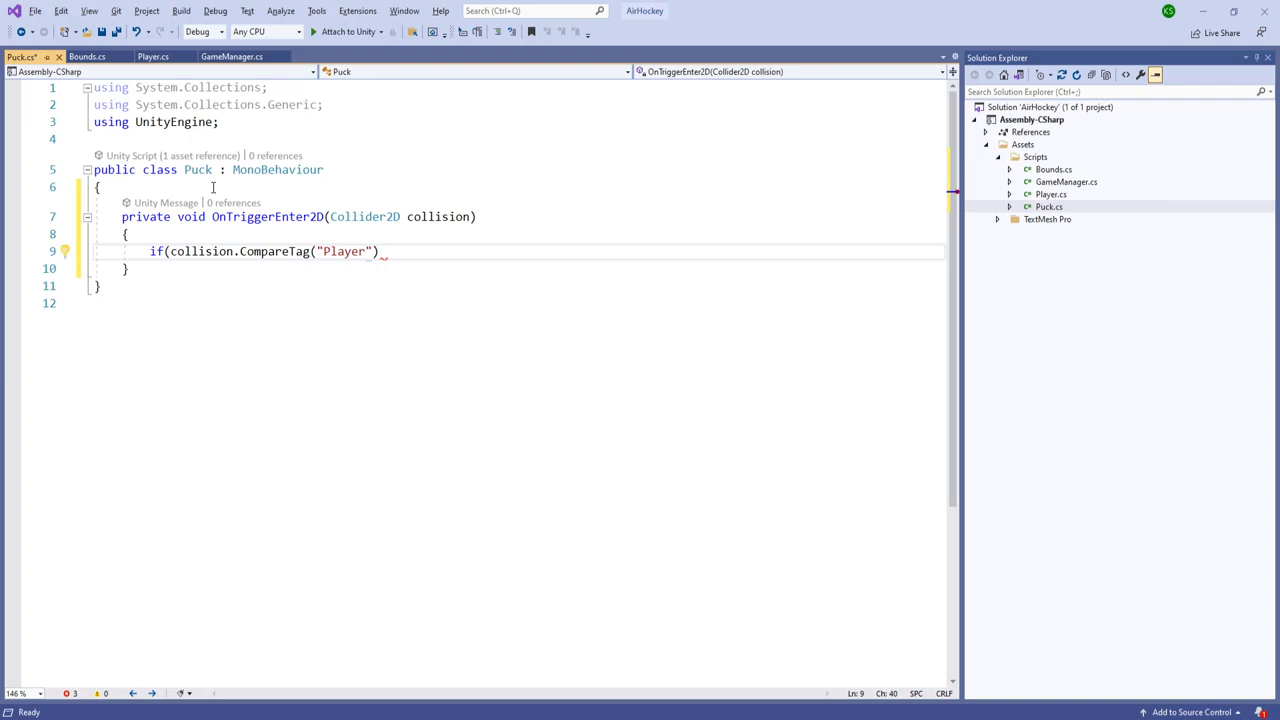
text(al")))
Step: Make the PlayerGoal branch set transform.position to Vector3.zero + Vector3.up * 2f, and save
key(Return)
text({)
key(Return)
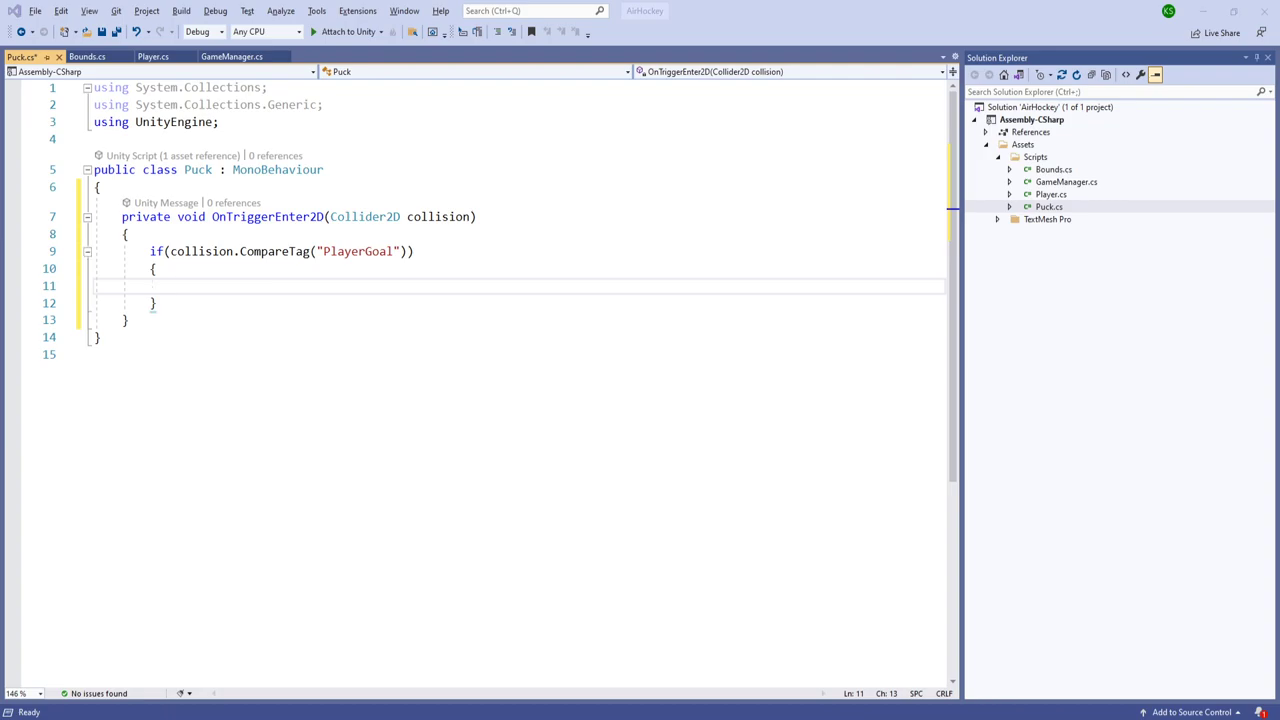
text(true.)
key(shift+Home)
key(BackSpace)
text(tr)
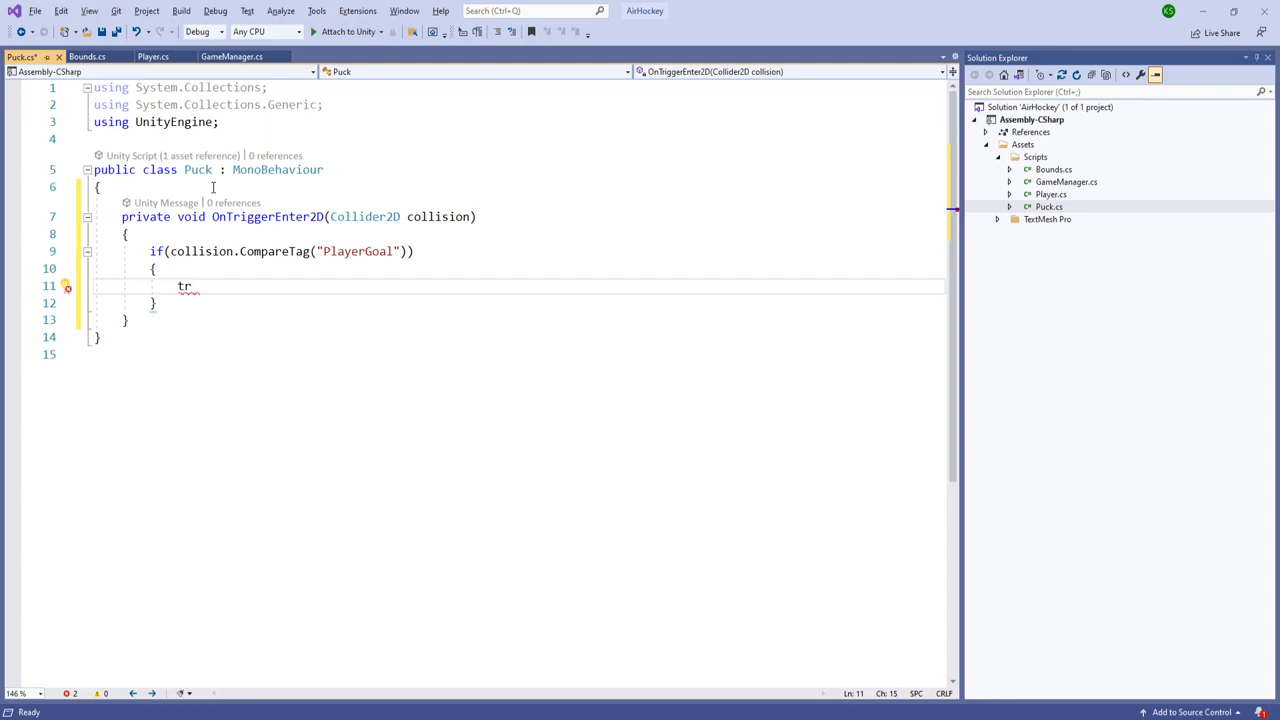
text(ansform.position =)
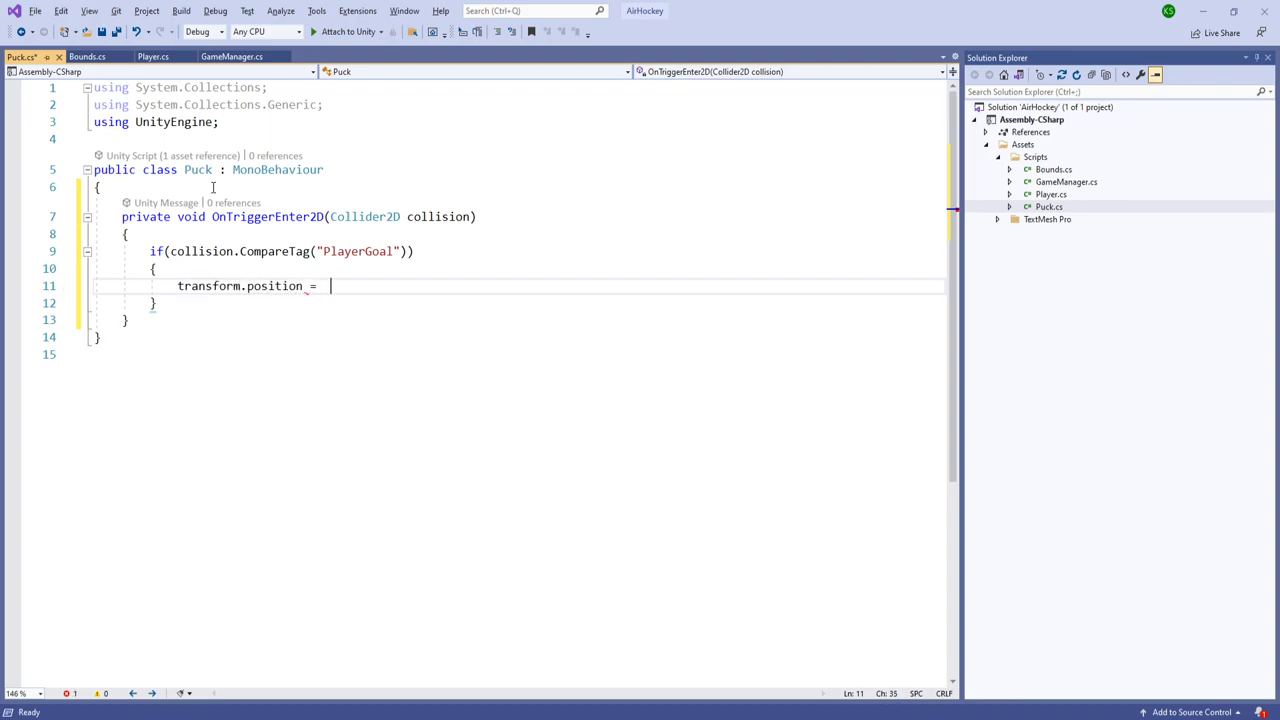
text(  Vector3.zero + )
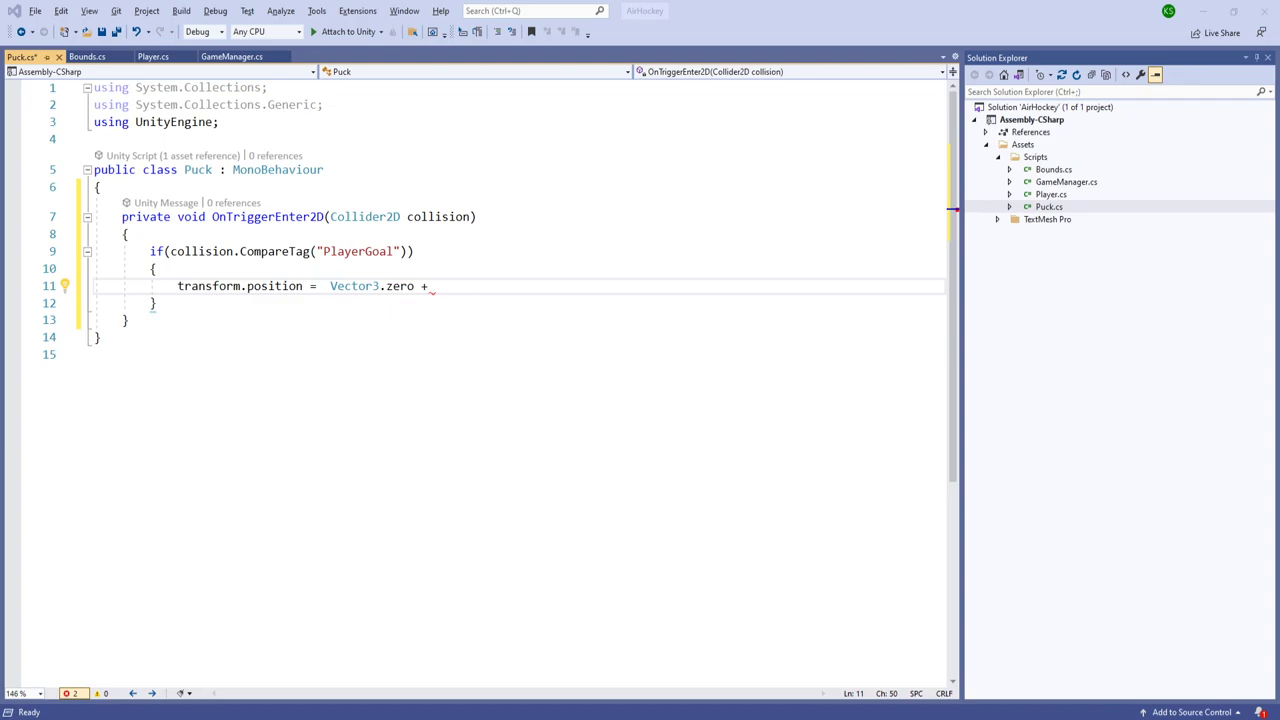
text(up)
key(Tab)
text(* 2f)
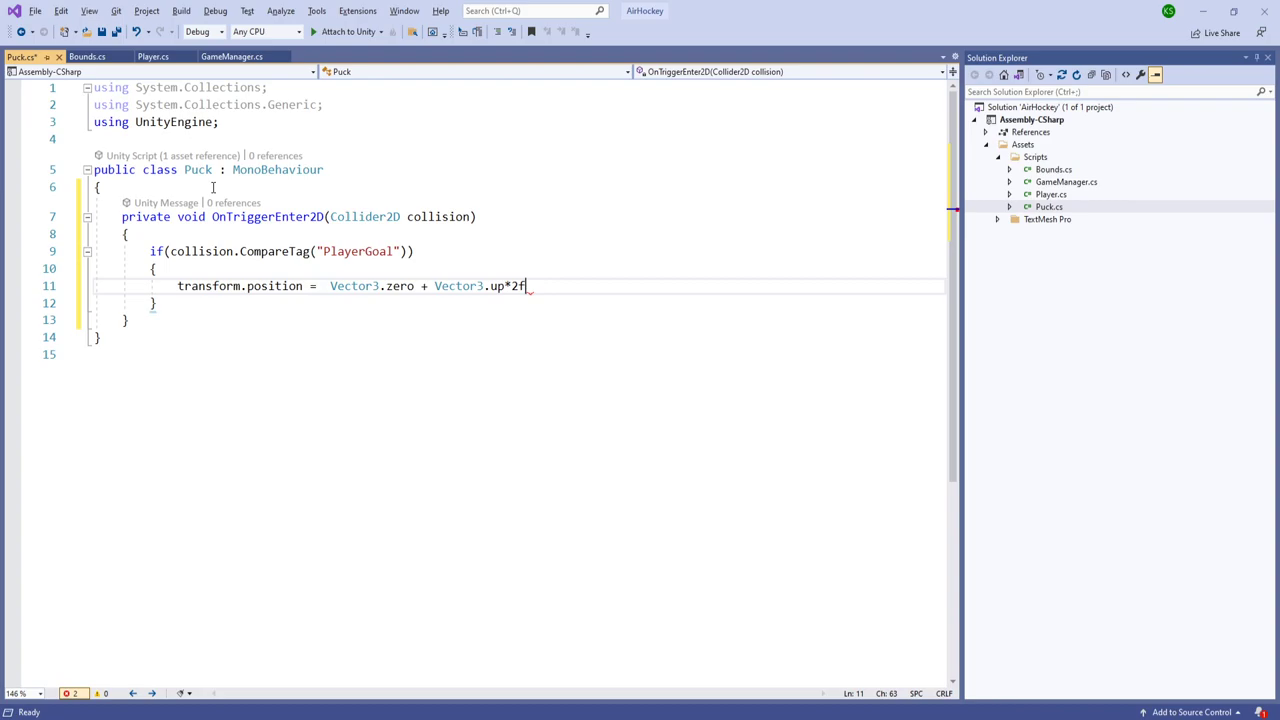
text(;)
key(ctrl+s)
key(Down)
Step: Duplicate the PlayerGoal if block below itself
key(shift+Up)
key(shift+Up)
key(shift+Up)
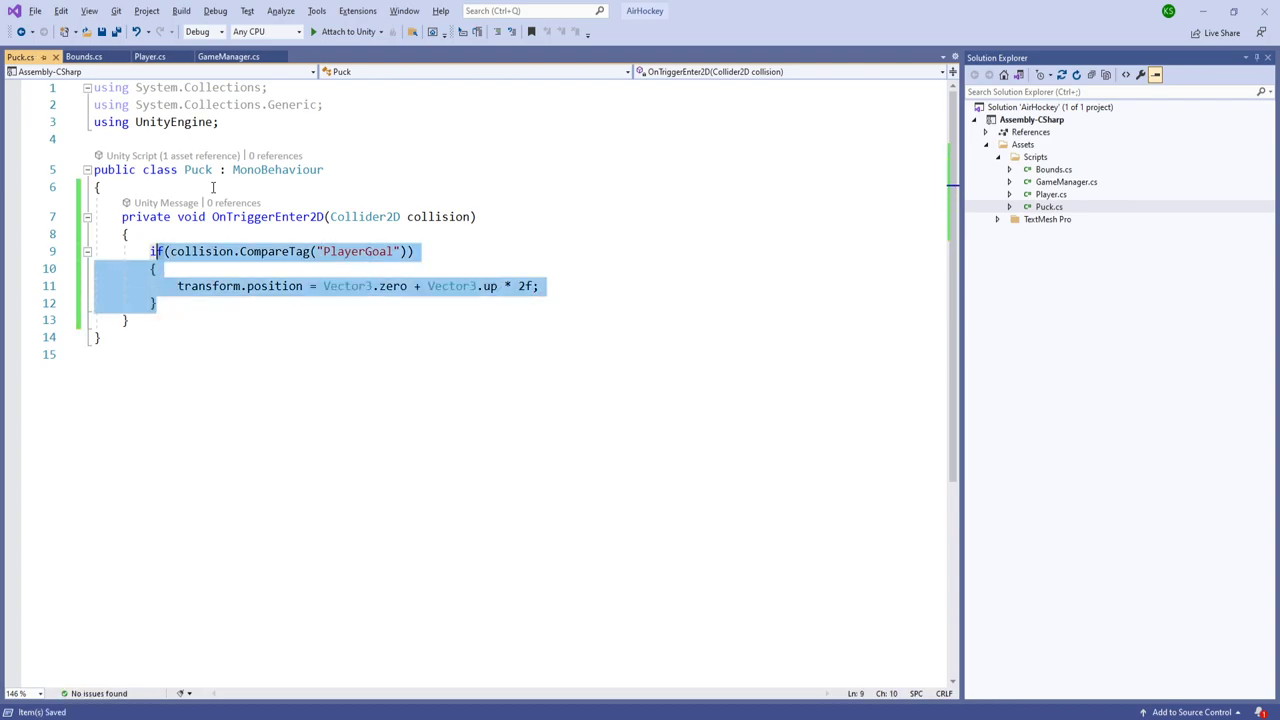
key(ctrl+c)
key(Right)
key(Return)
key(ctrl+v)
key(Up)
key(Up)
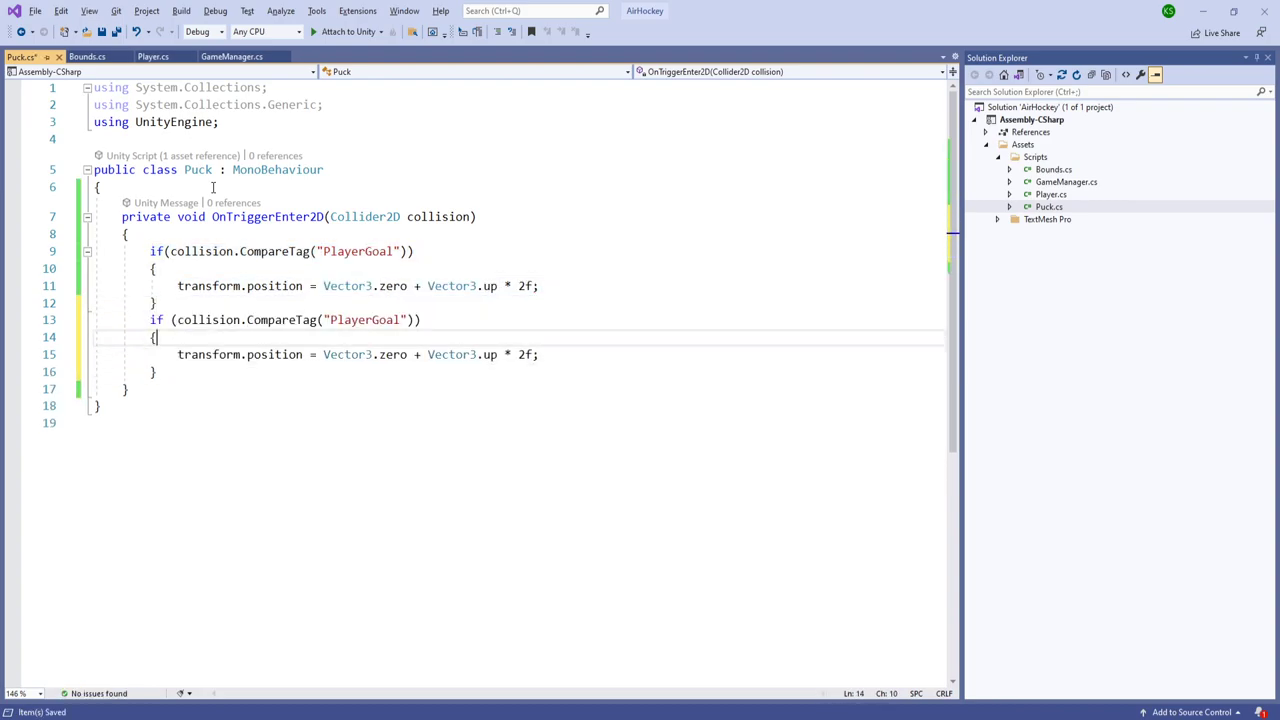
Step: Change the copied block to check AIGoal and subtract Vector3.up * 2f instead
key(Up)
key(ctrl+Right)
key(ctrl+Right)
key(ctrl+Right)
key(ctrl+Right)
key(ctrl+Right)
key(ctrl+Right)
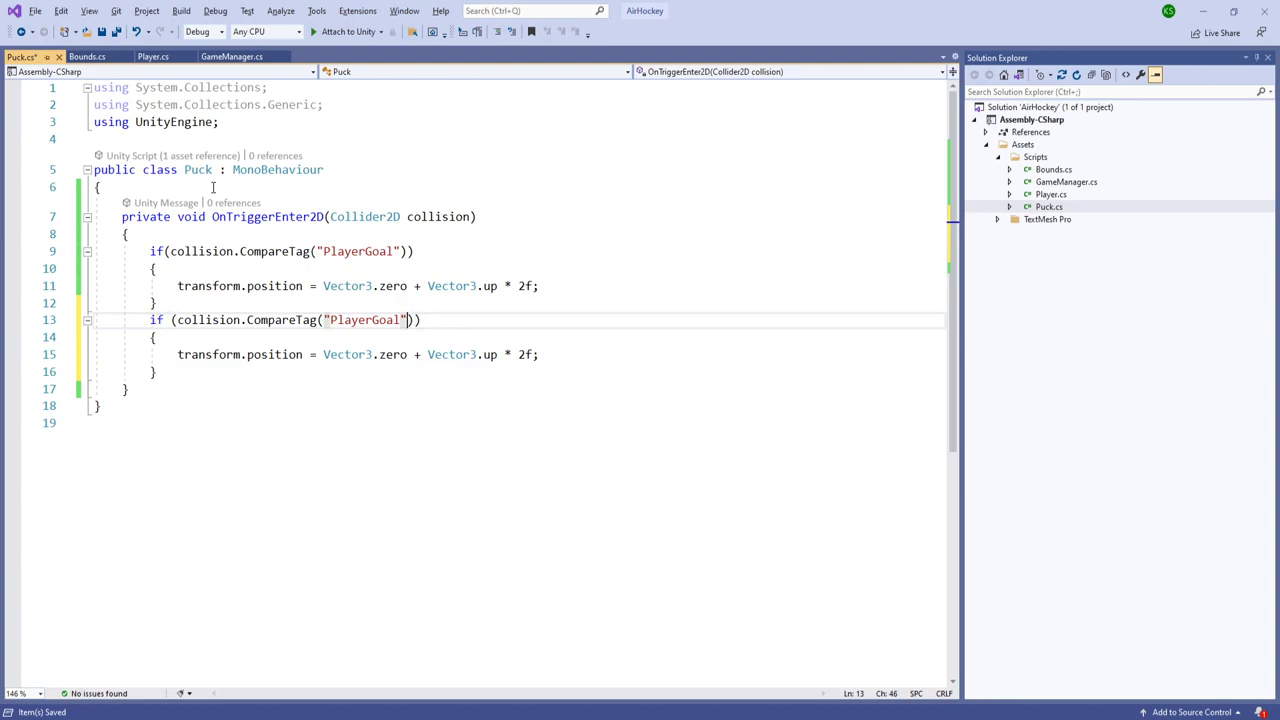
key(ctrl+Left)
key(Delete)
key(Delete)
key(Delete)
key(Delete)
key(Delete)
key(Delete)
text(AI)
key(Down)
key(Down)
key(ctrl+Right)
key(ctrl+Right)
key(ctrl+Right)
key(ctrl+Right)
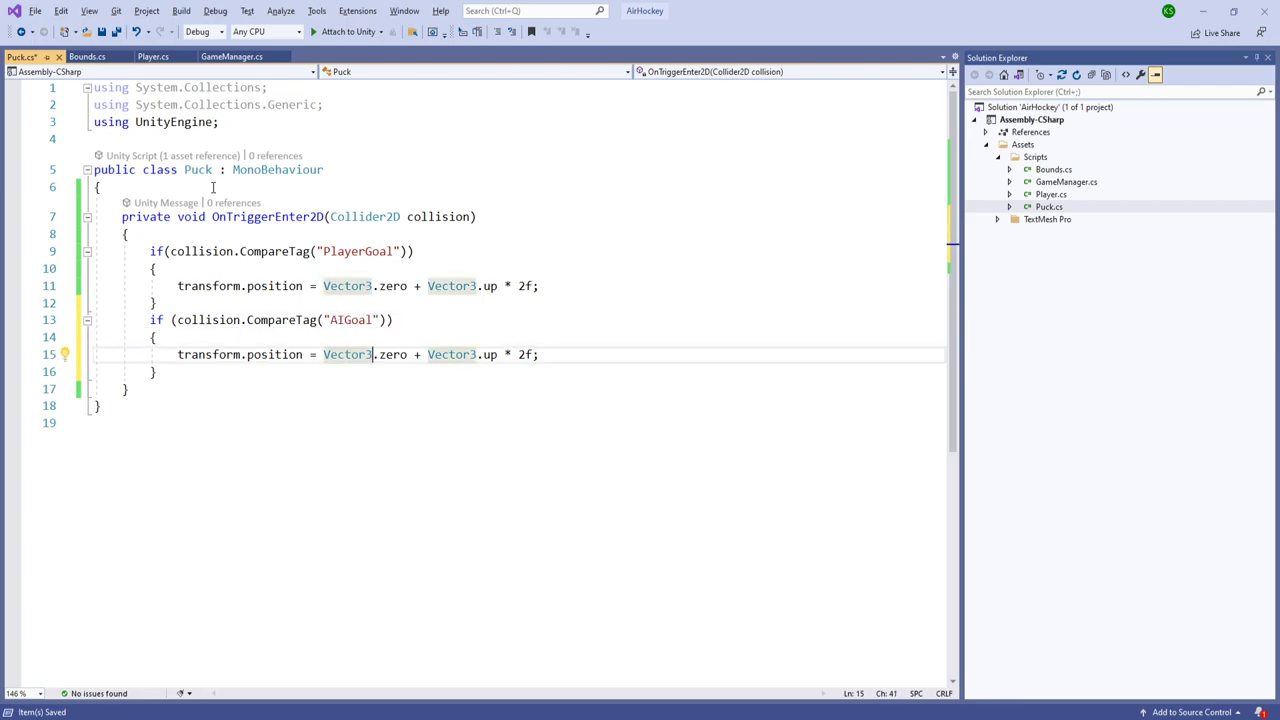
key(BackSpace)
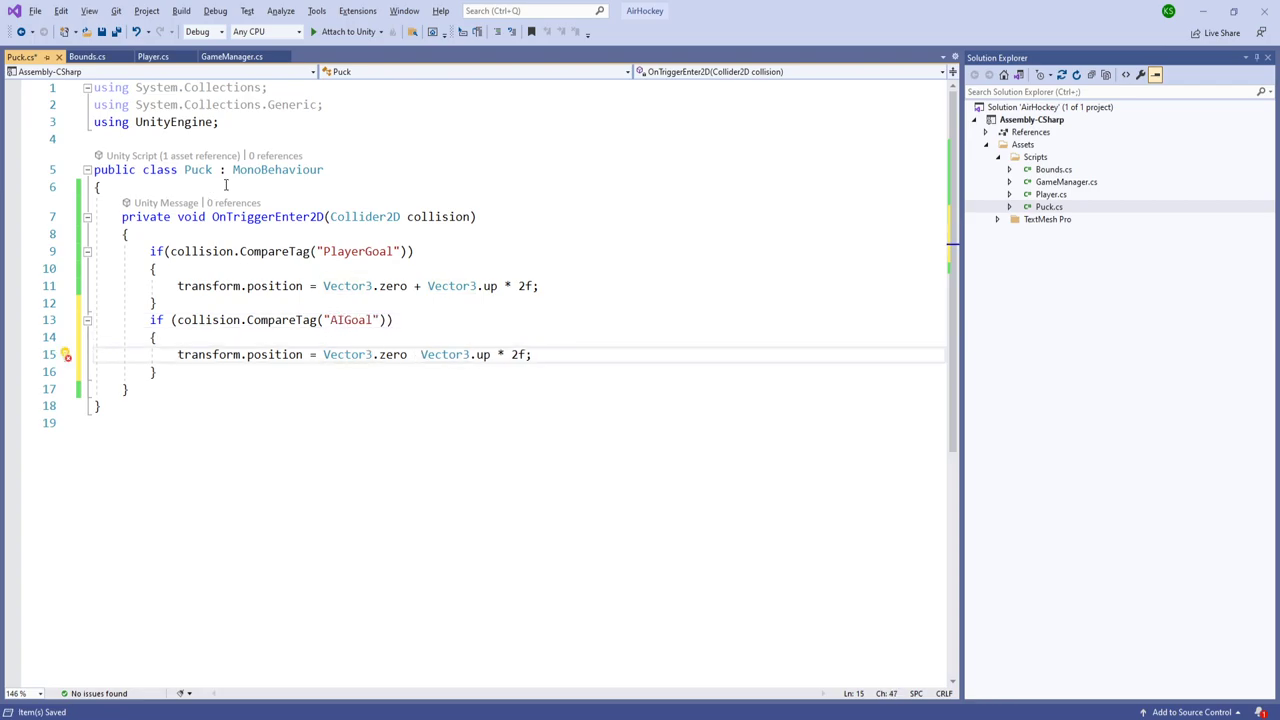
text(-)
key(alt+Tab)
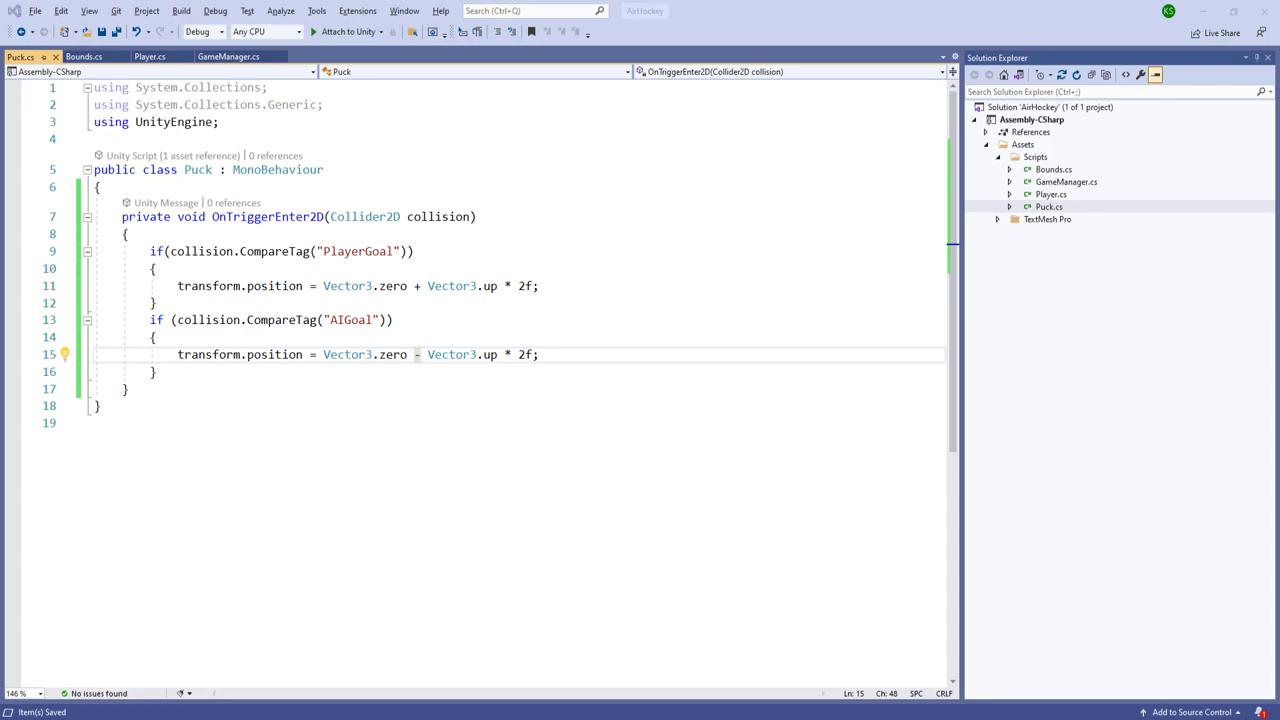
Step: Add GetComponent<Rigidbody2D>().velocity = Vector2.zero; under the PlayerGoal position reset
key(alt+Tab)
click(575, 289)
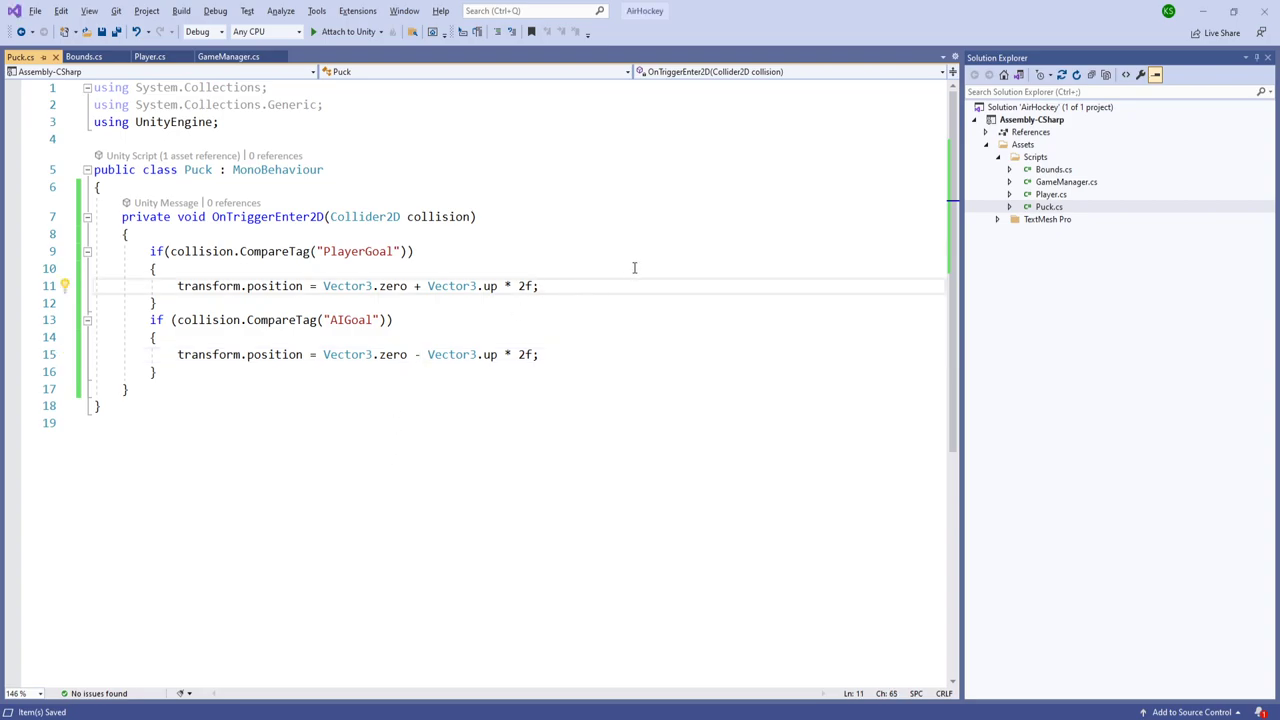
key(alt+Tab)
key(alt+Tab)
key(Return)
text(Get)
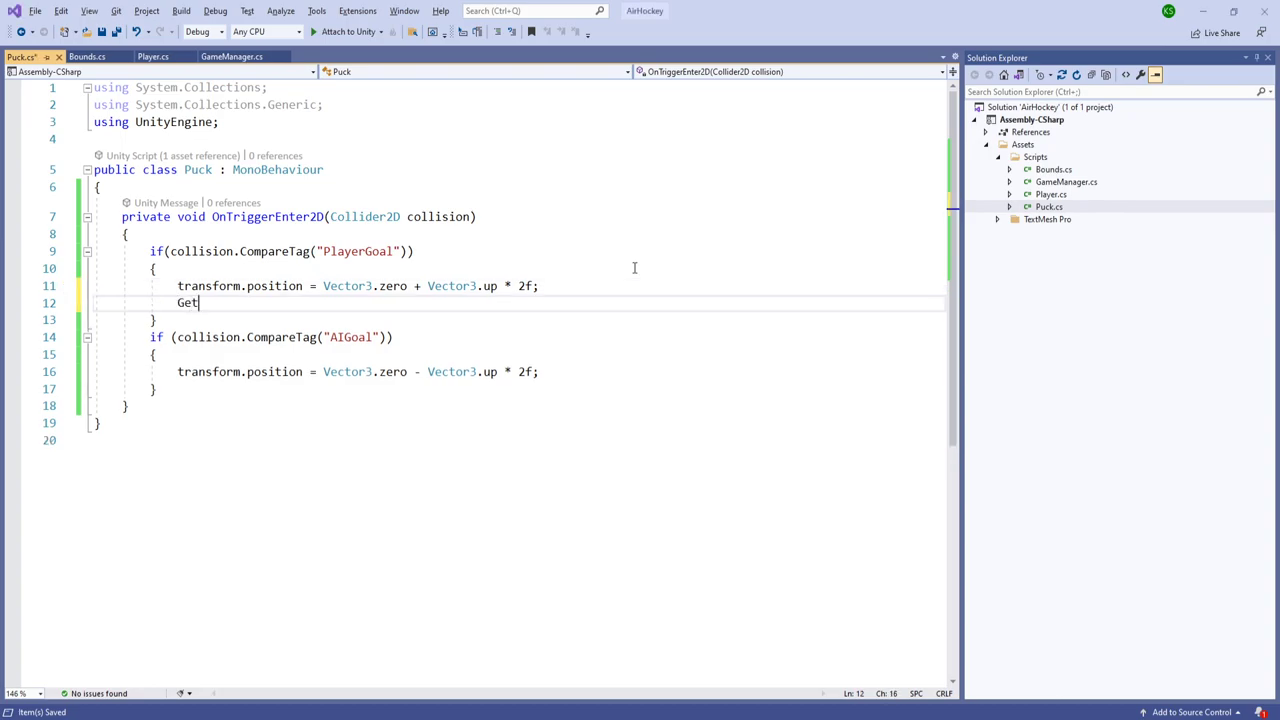
text(Component<Rigidbody2D>)
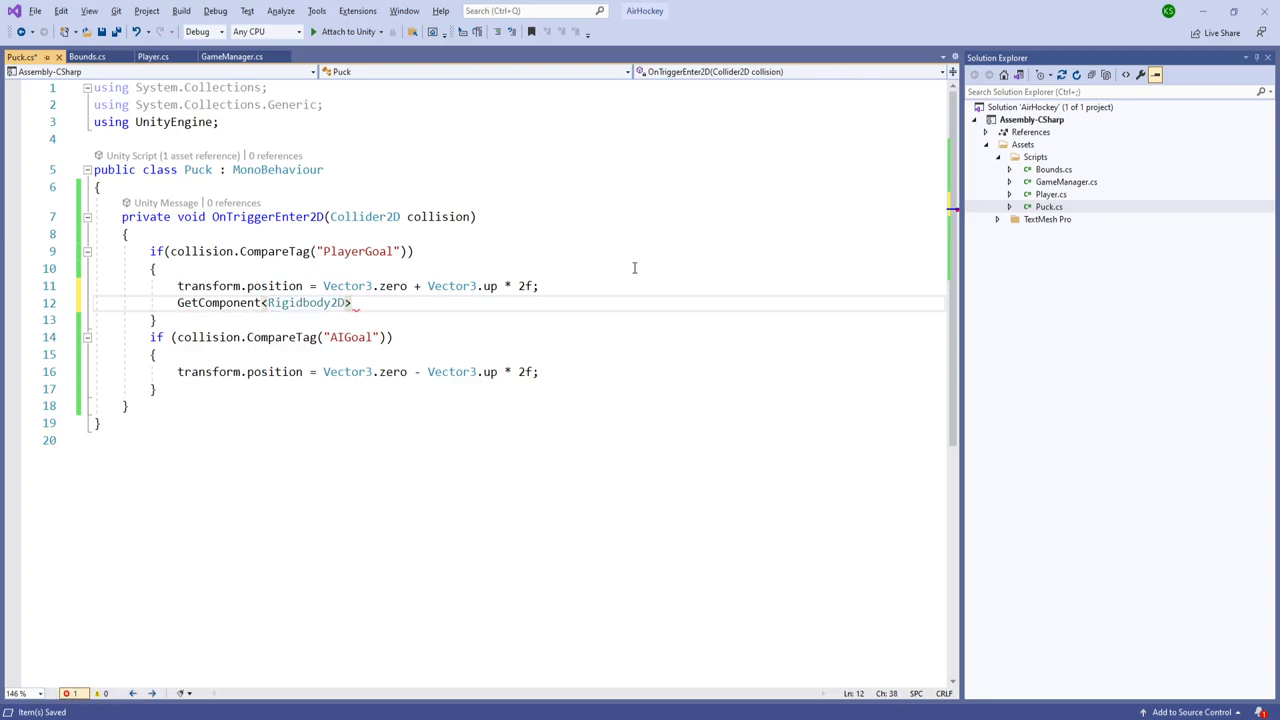
text(().velocity = Vector2.zero;)
Step: Copy the velocity reset line into the AIGoal branch
key(shift+Home)
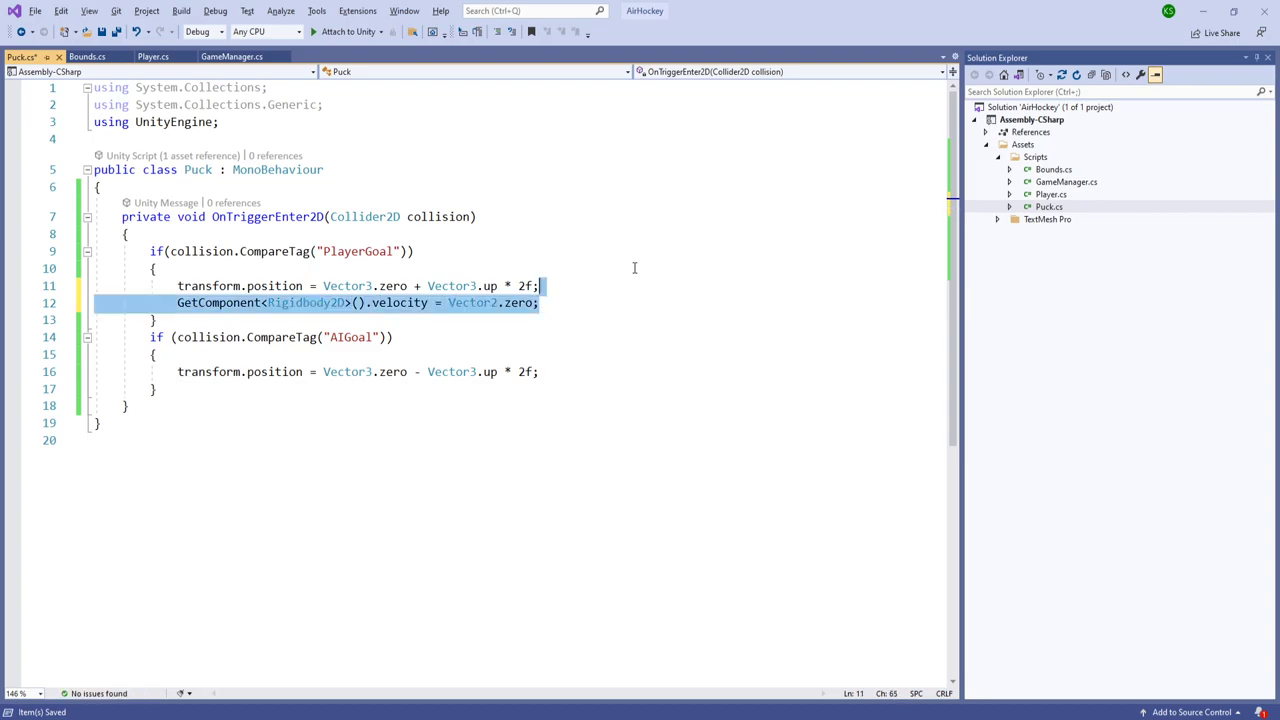
key(Down)
key(Down)
key(Down)
key(Down)
key(Down)
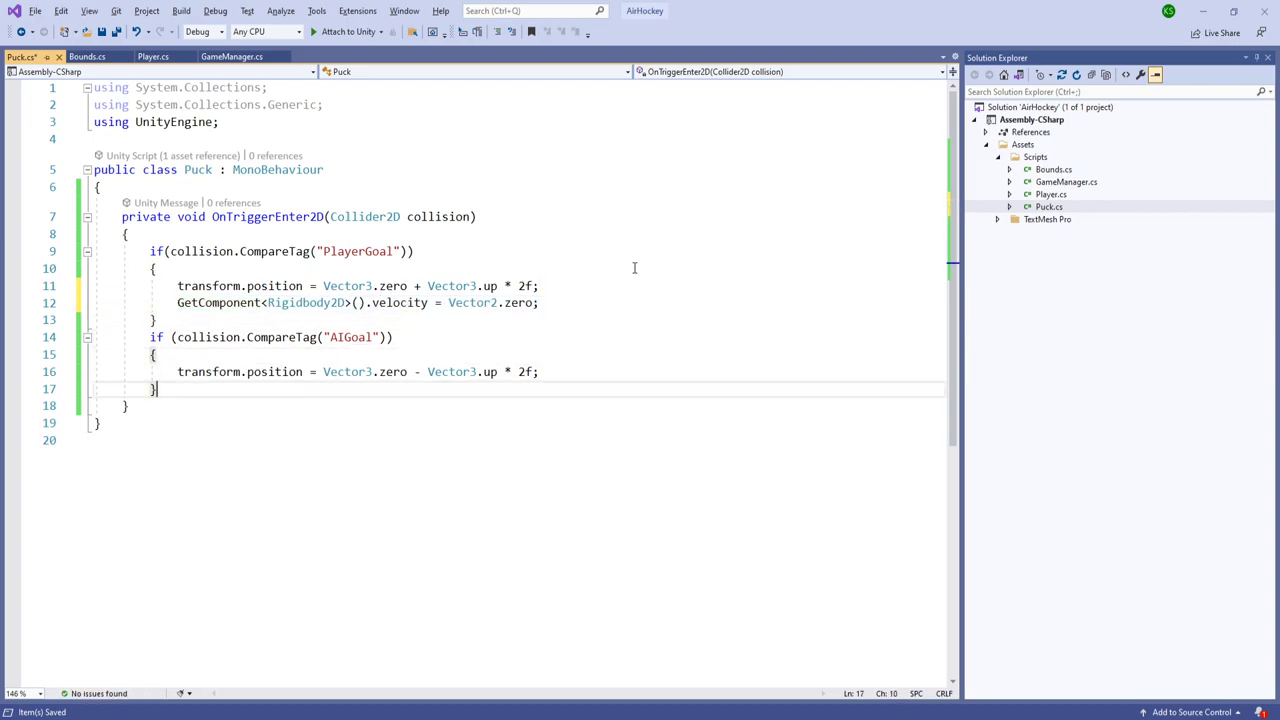
key(Home)
key(Up)
key(End)
key(Return)
key(ctrl+v)
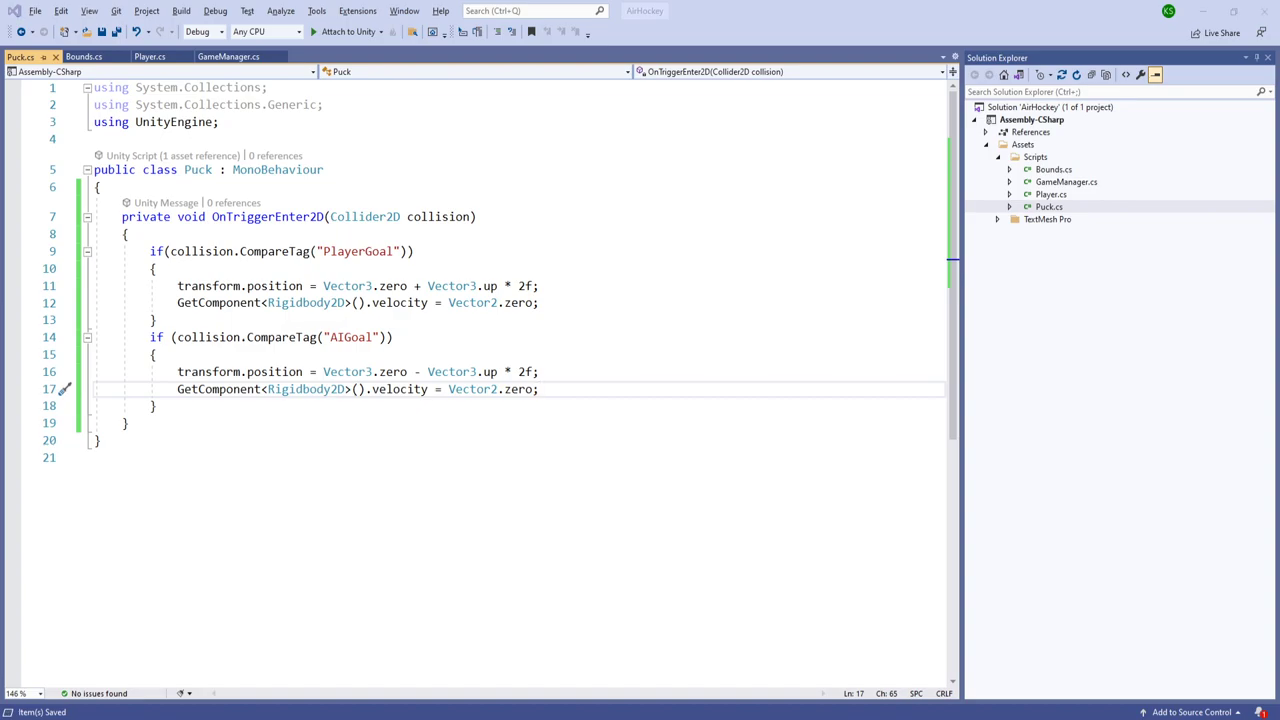
Step: Run the game in Unity, strike the puck three times with the pink mallet, then stop
key(alt+Tab)
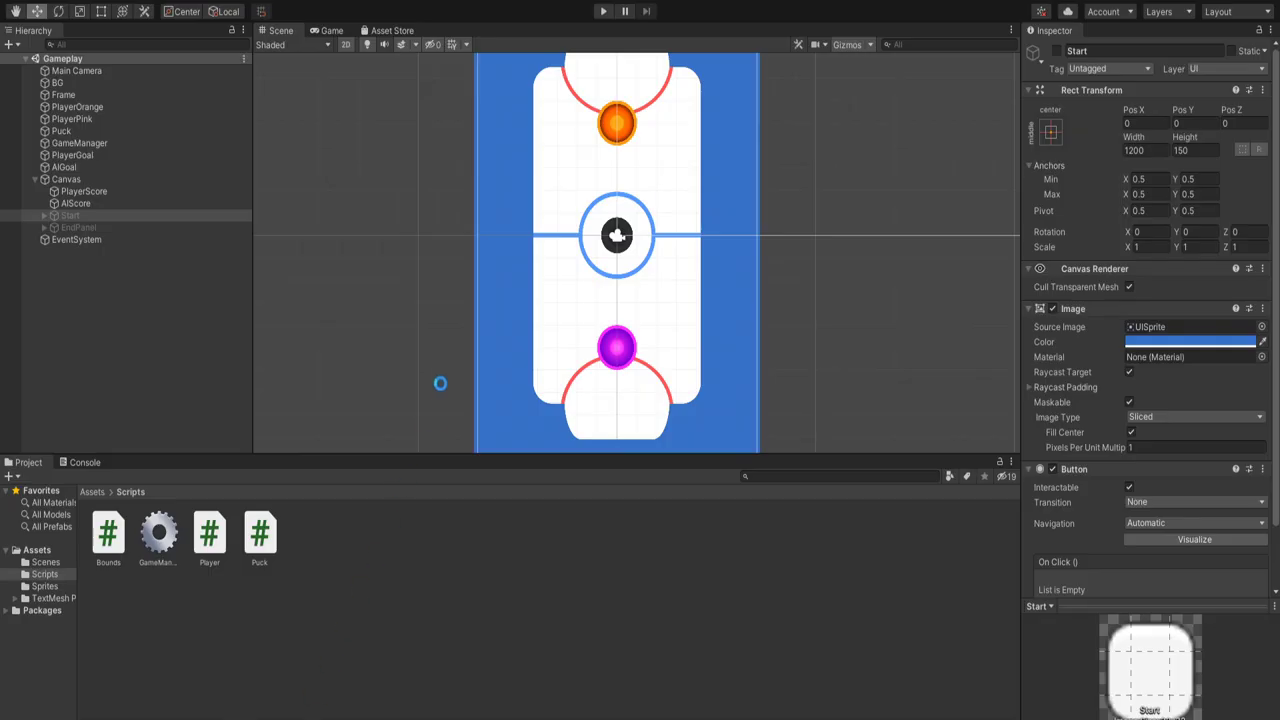
click(603, 11)
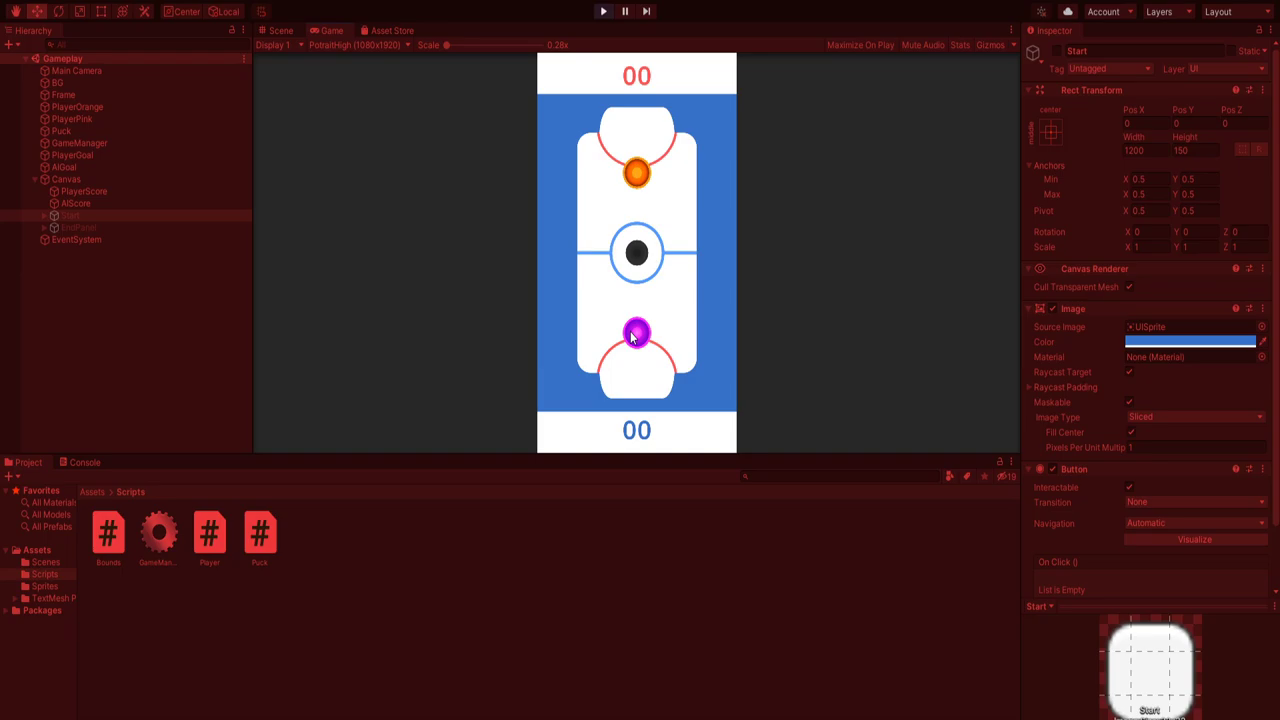
drag(634, 331, 604, 300)
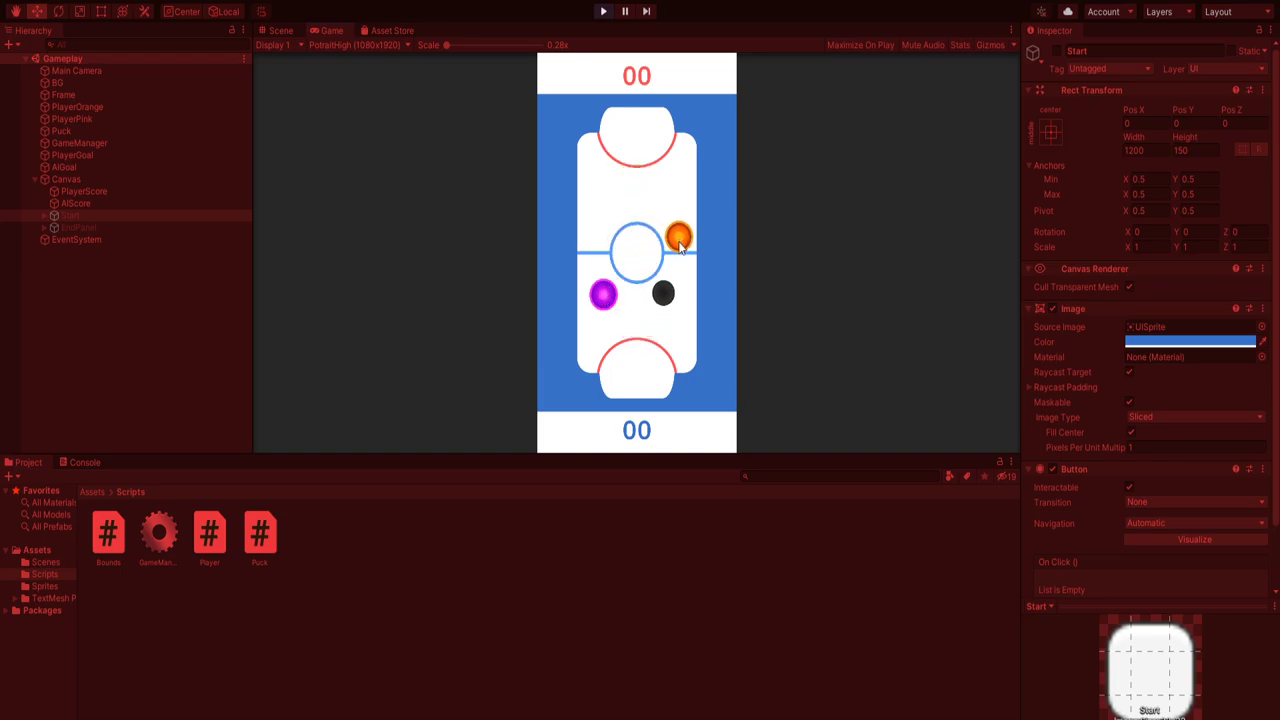
drag(606, 293, 648, 245)
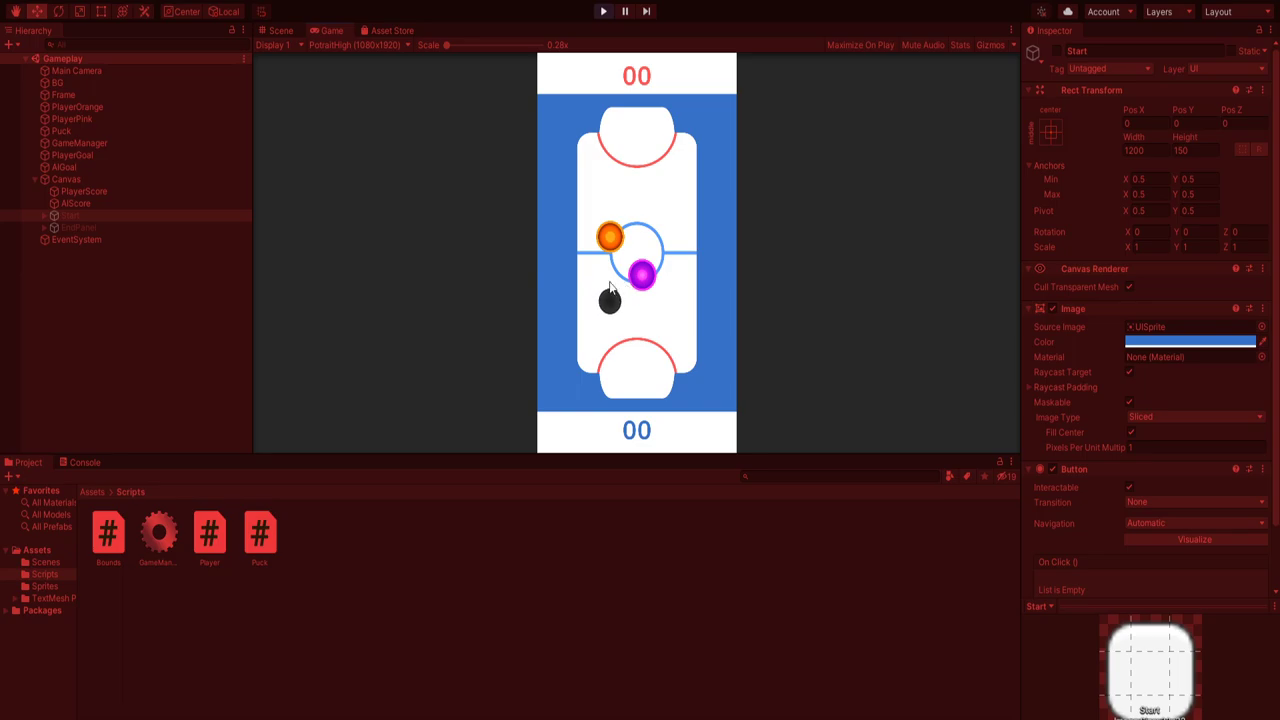
drag(630, 283, 672, 248)
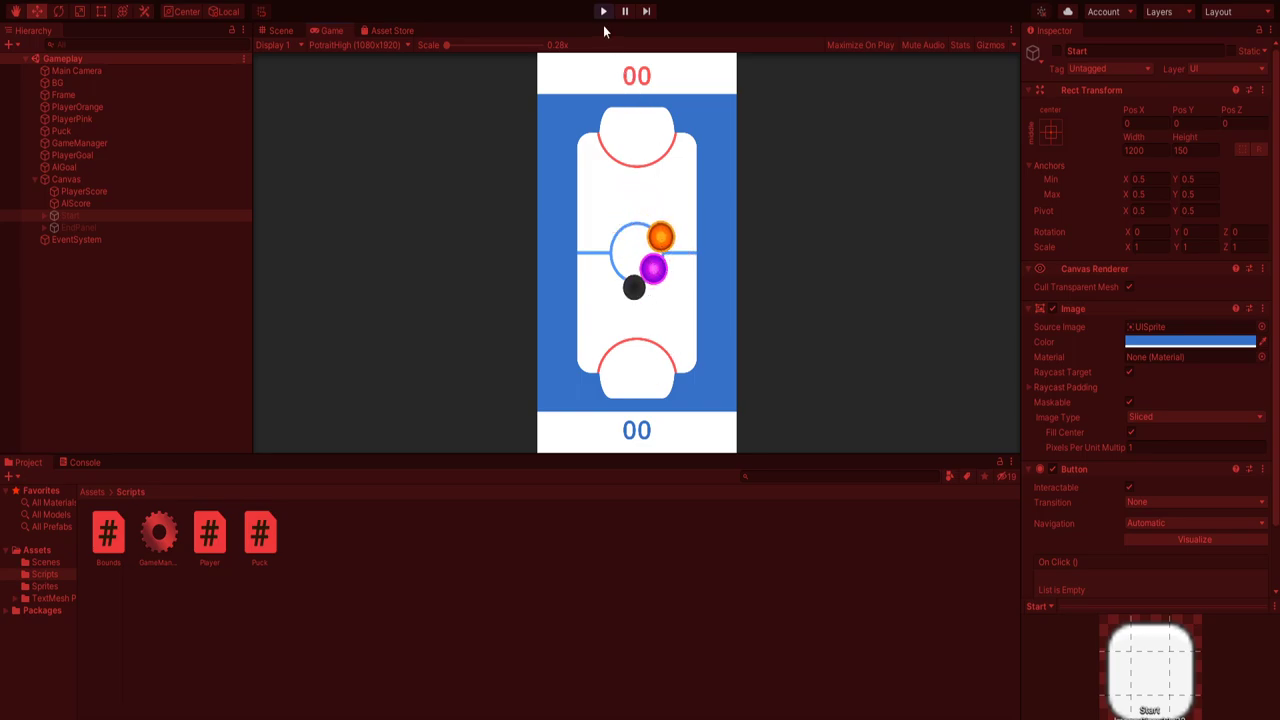
click(603, 12)
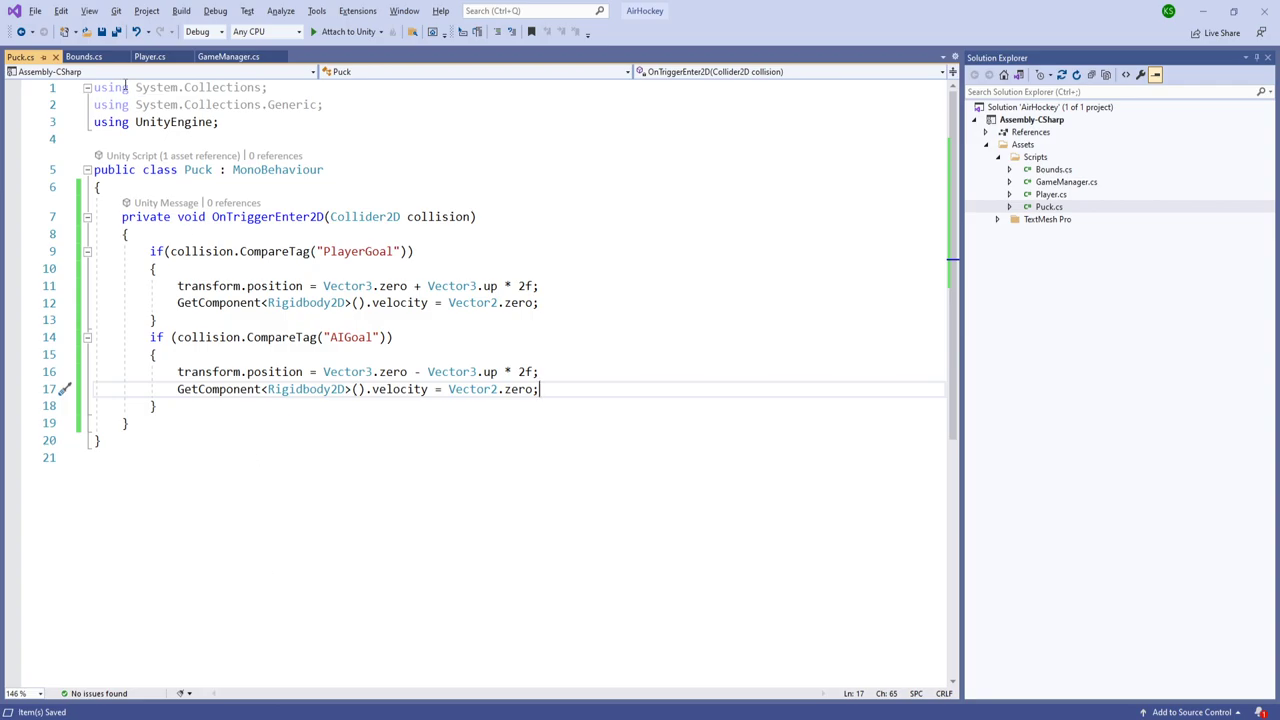
Step: Delete the Awake method from Player.cs and save the script
click(150, 56)
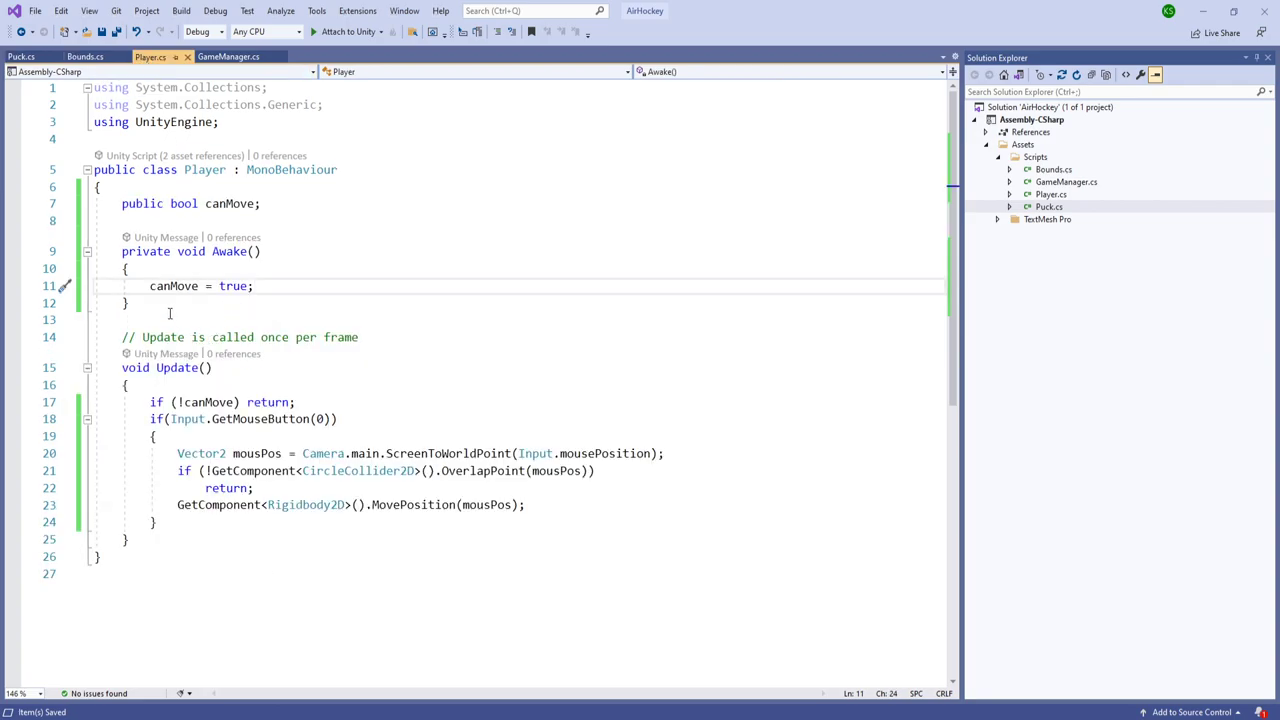
drag(132, 303, 285, 210)
key(Delete)
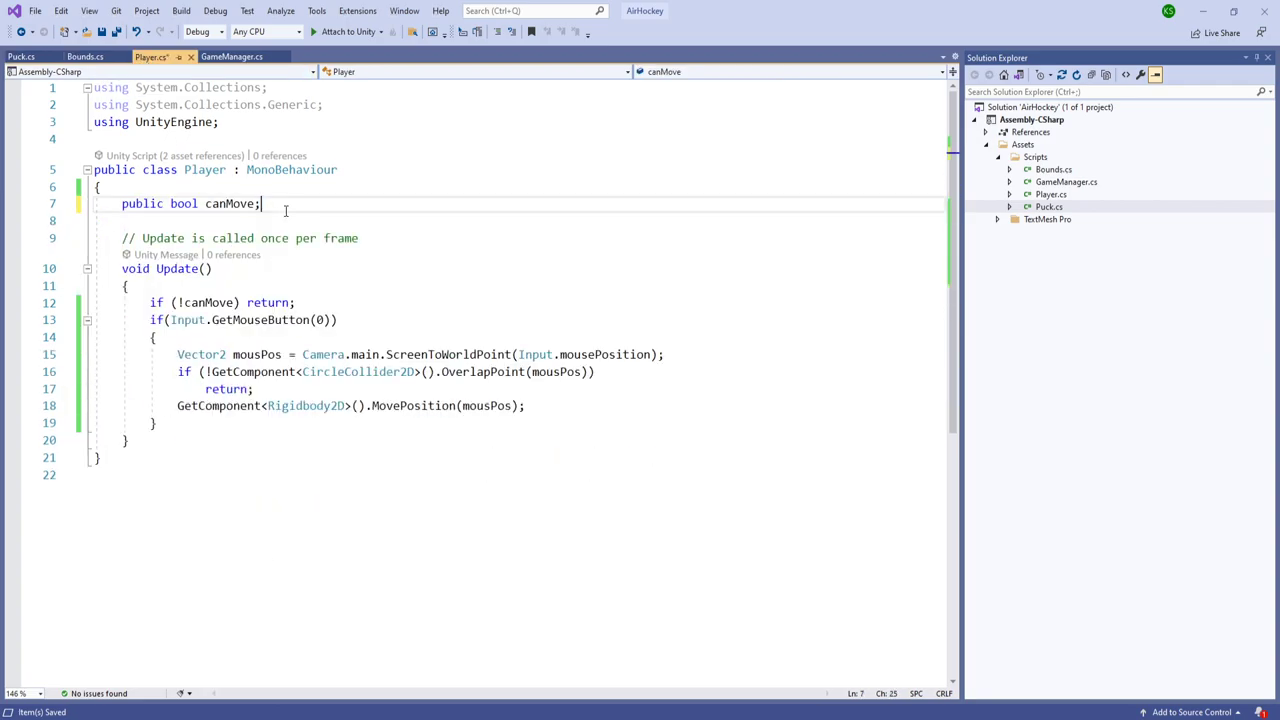
key(ctrl+s)
Step: In GameManager.cs, replace the default Start and Update with 'public static GameManager instance;'
click(84, 57)
click(228, 57)
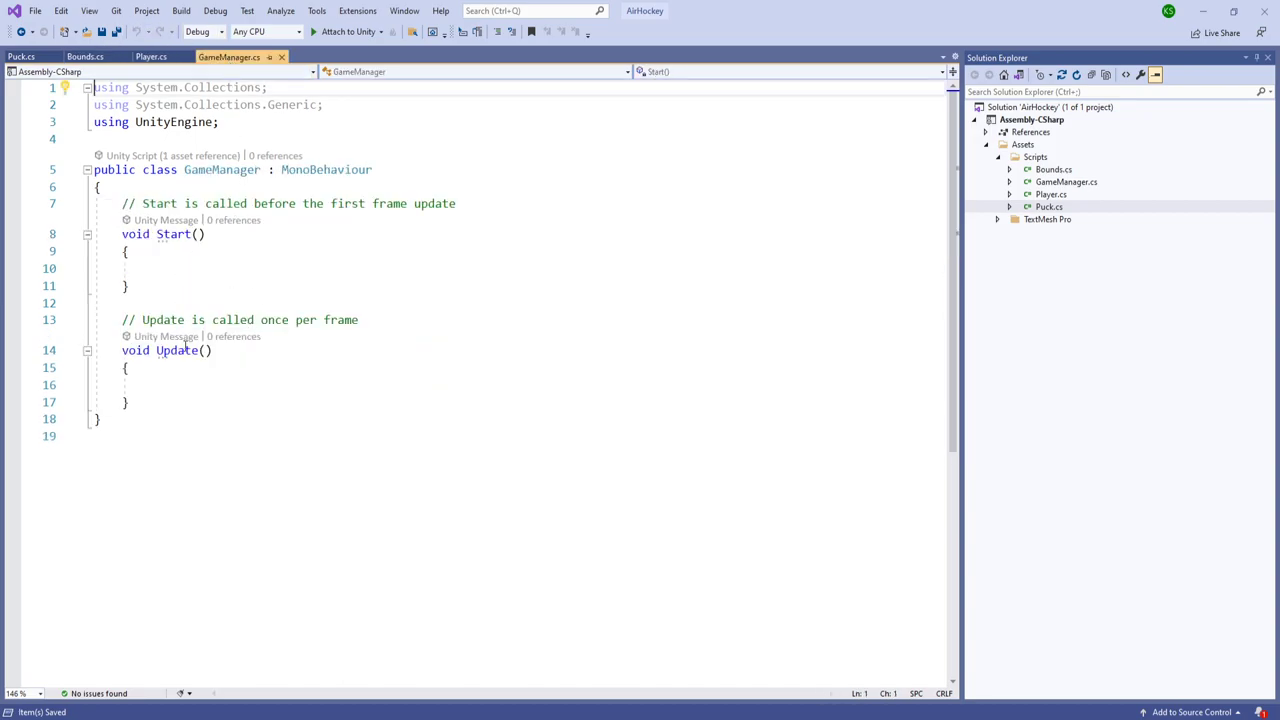
drag(177, 401, 290, 185)
key(Delete)
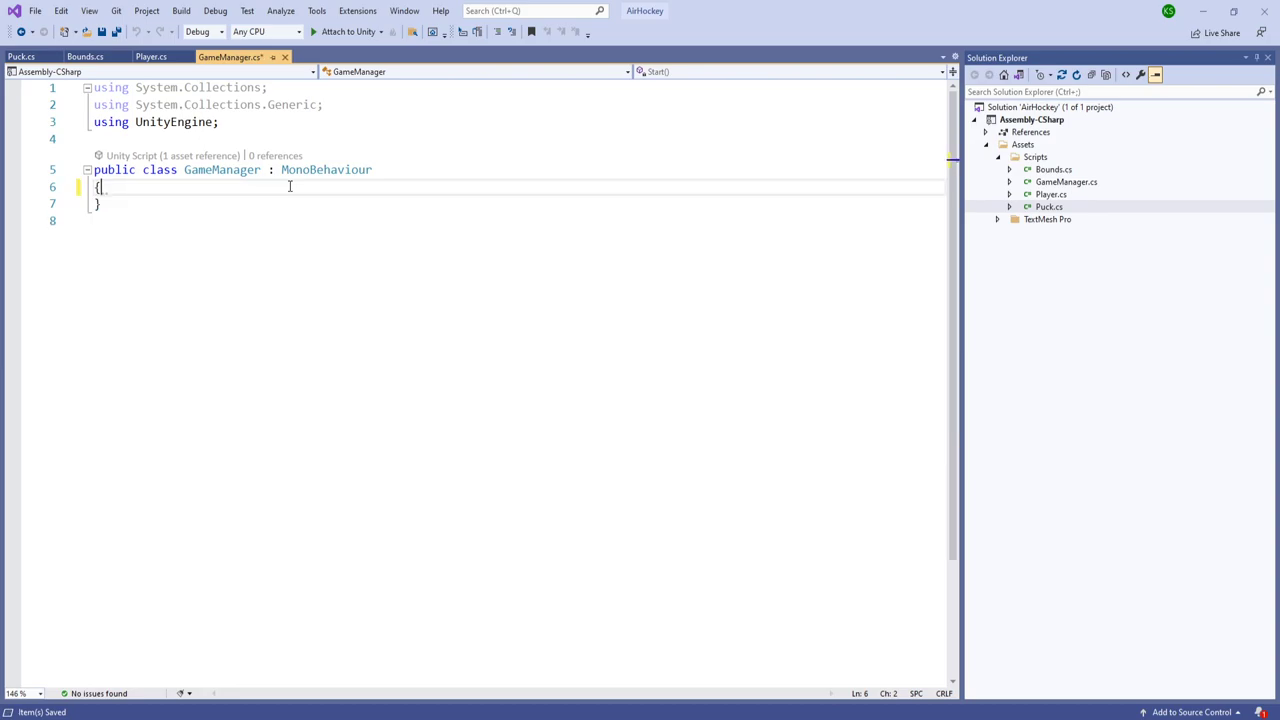
key(Return)
key(Return)
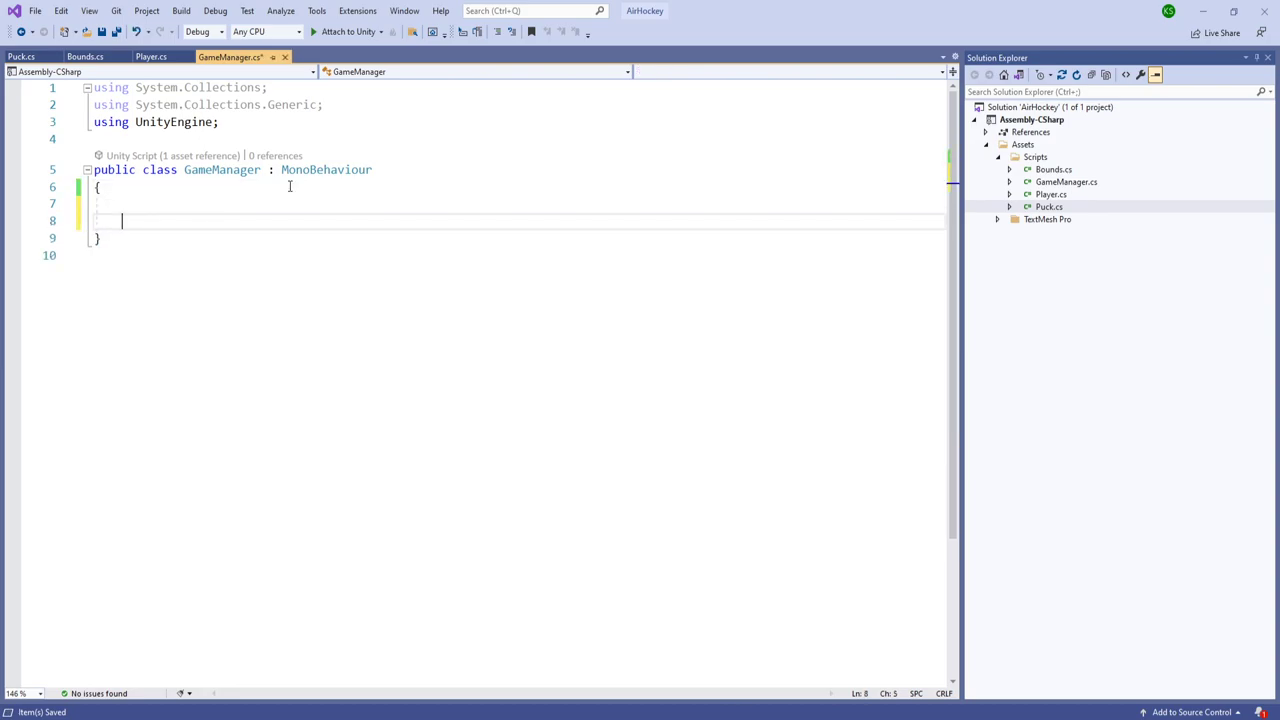
text(public static )
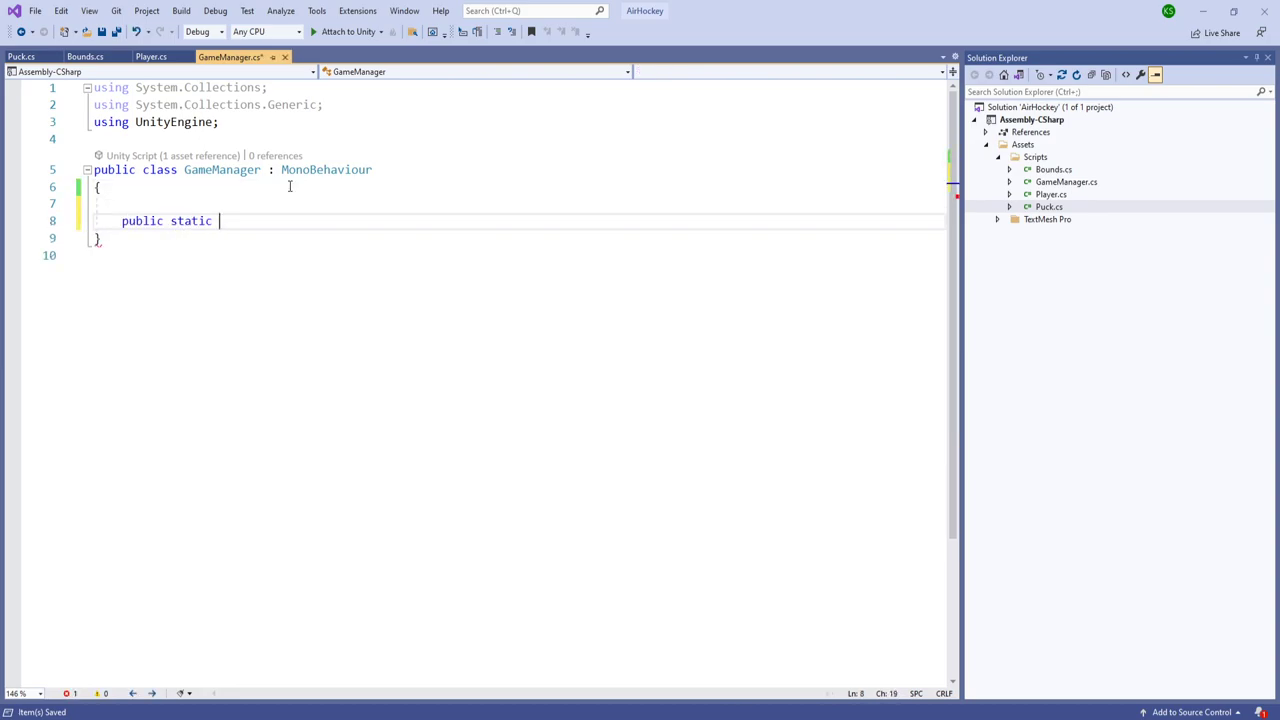
text(GameManager instance;)
key(Return)
key(Return)
Step: Add an Awake method that sets instance = this when instance == null
text(Awa)
key(Tab)
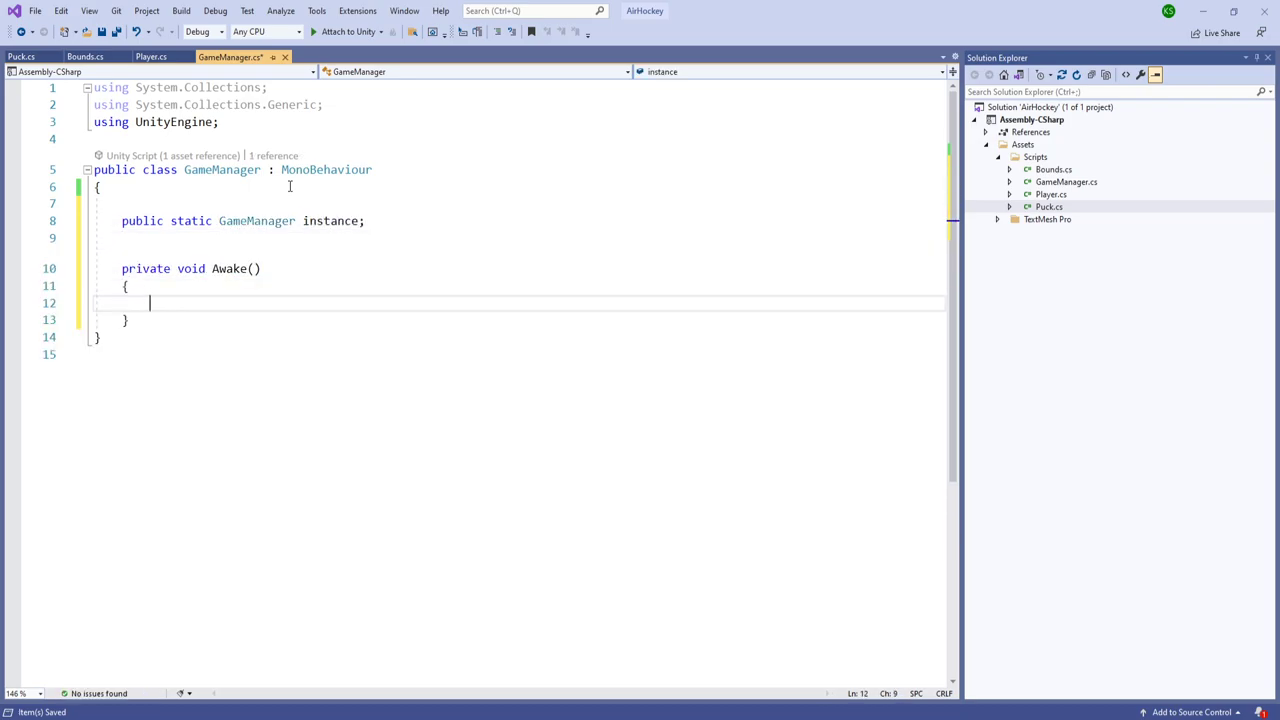
text(if(indexer)
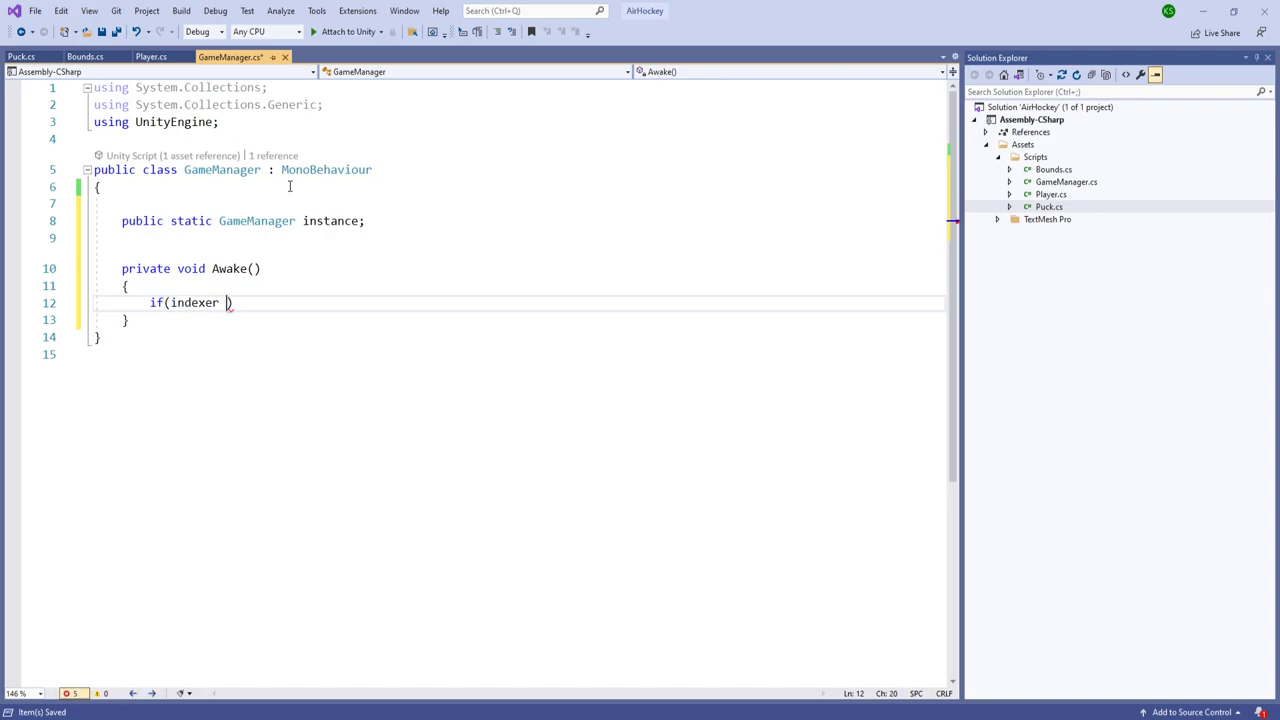
key(Delete)
key(ctrl+shift+Left)
text(instance)
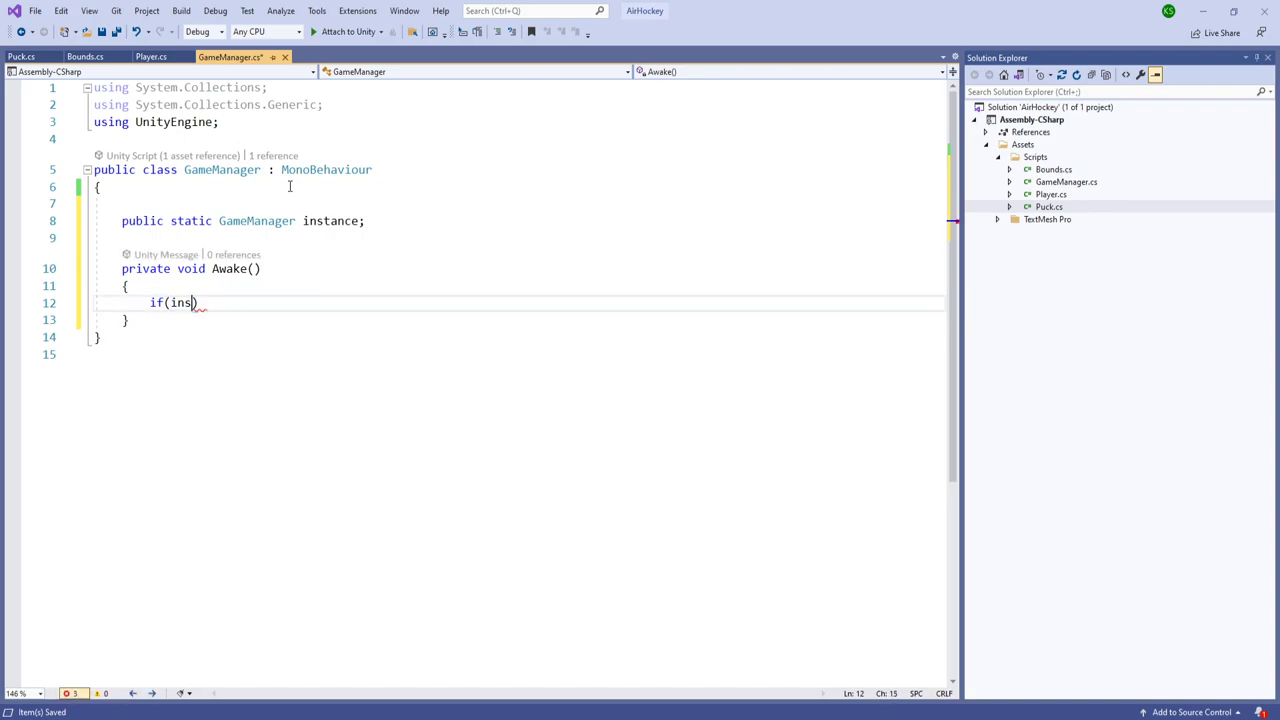
text( == null)
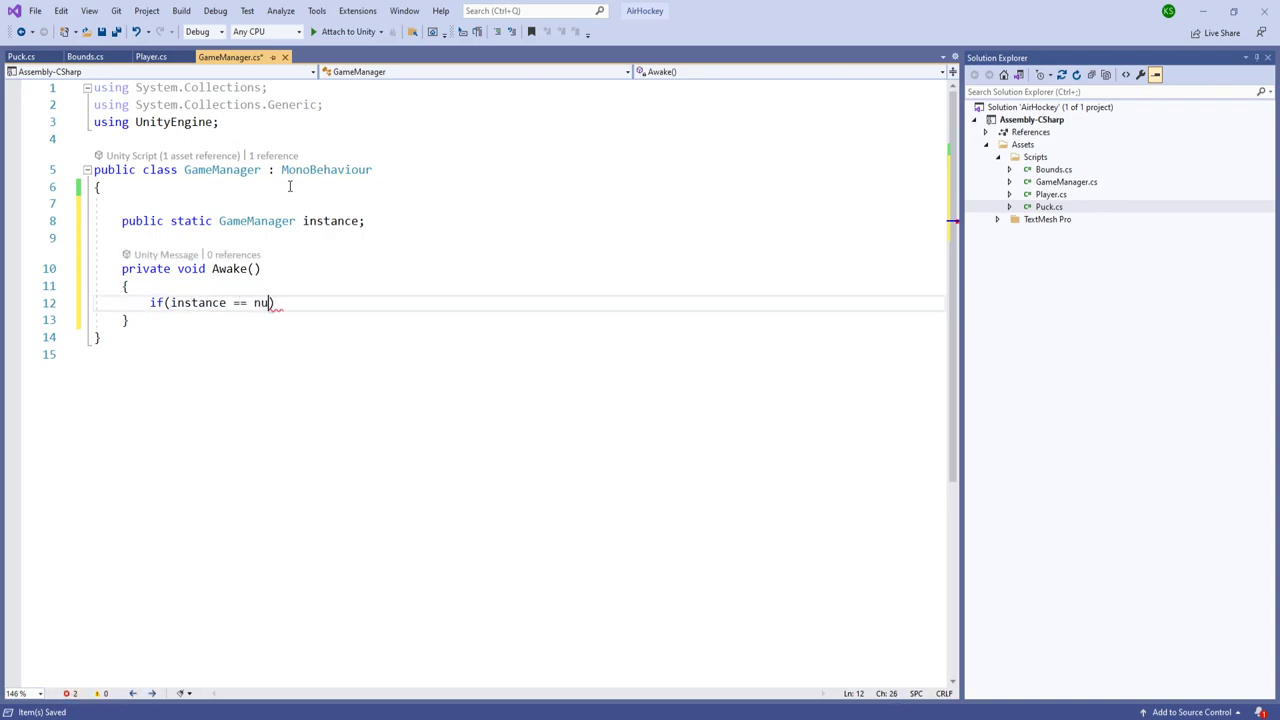
key(Return)
text(instance )
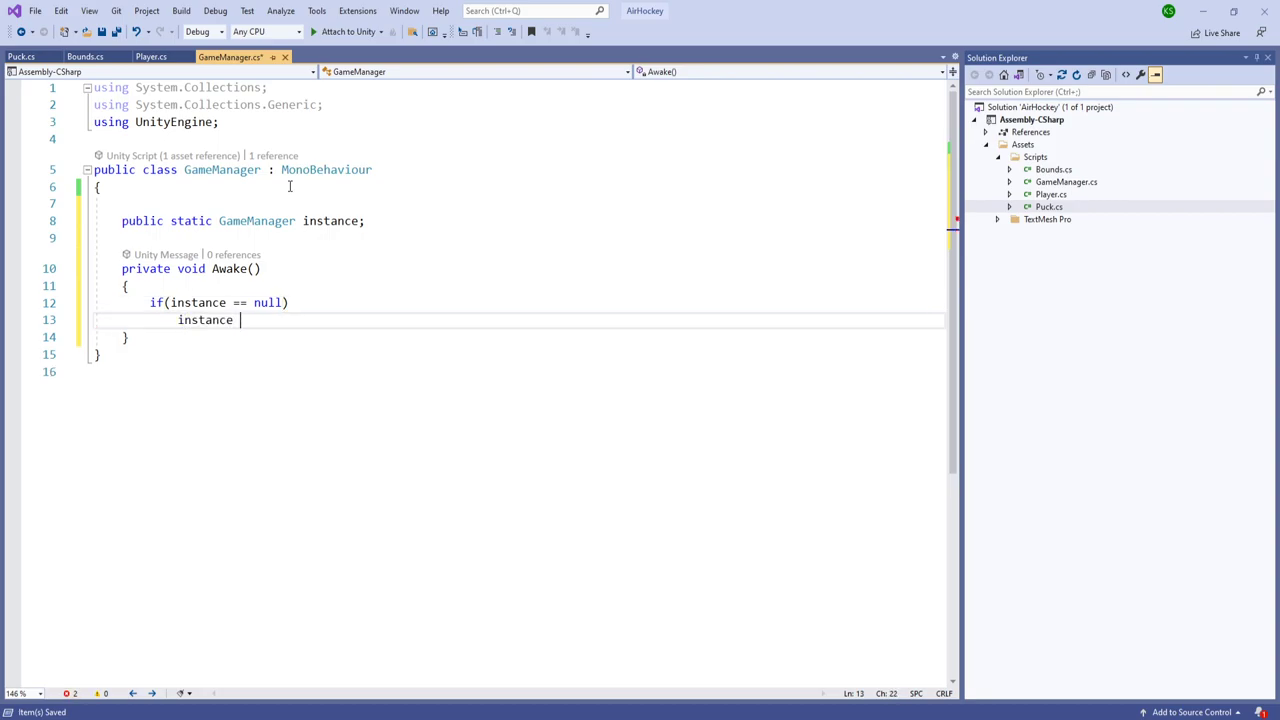
text(= t)
key(BackSpace)
text(this;)
Step: Add an else branch calling Destroy(gameObject) and save GameManager.cs
key(Return)
text(else)
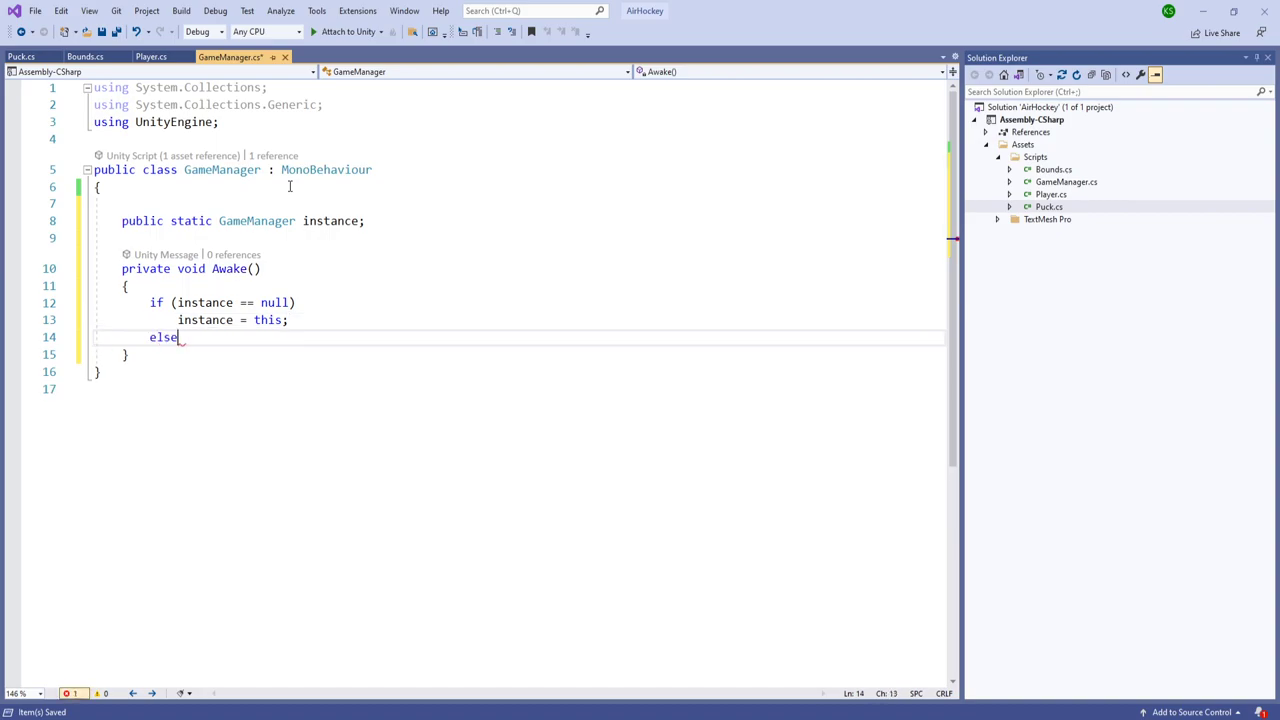
key(Return)
text(Destroy)
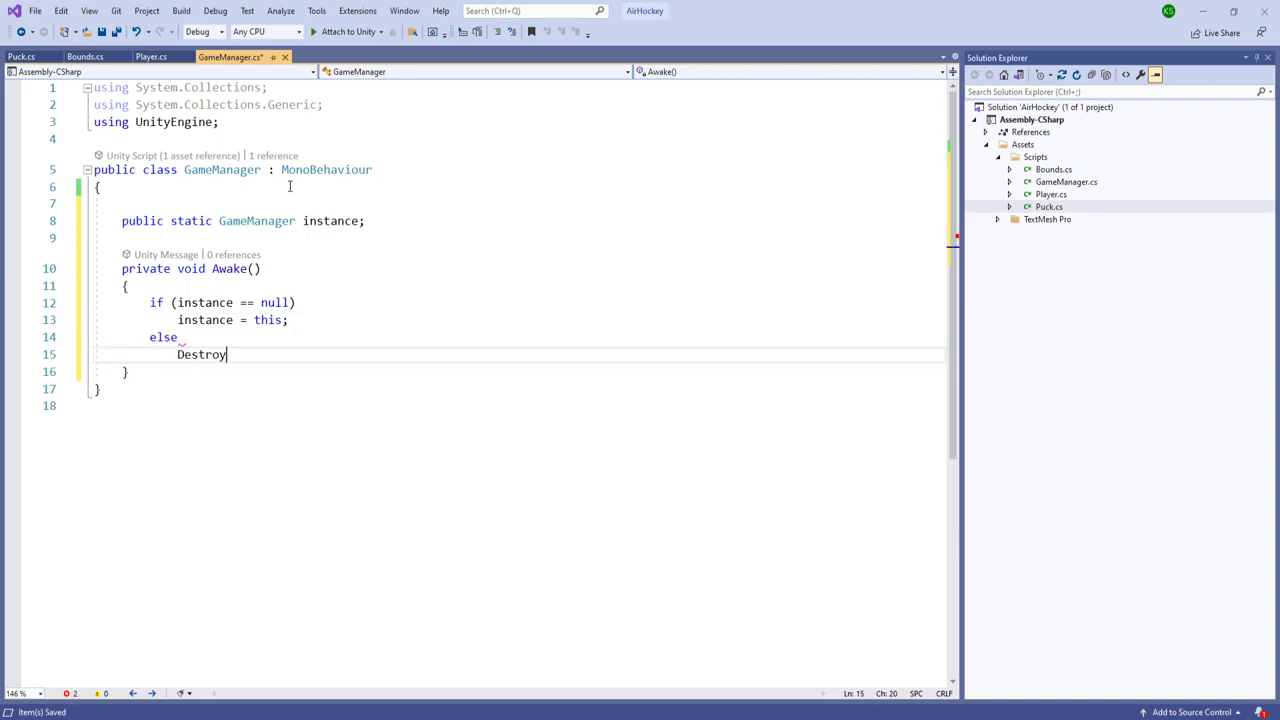
text((gameObject);)
key(ctrl+s)
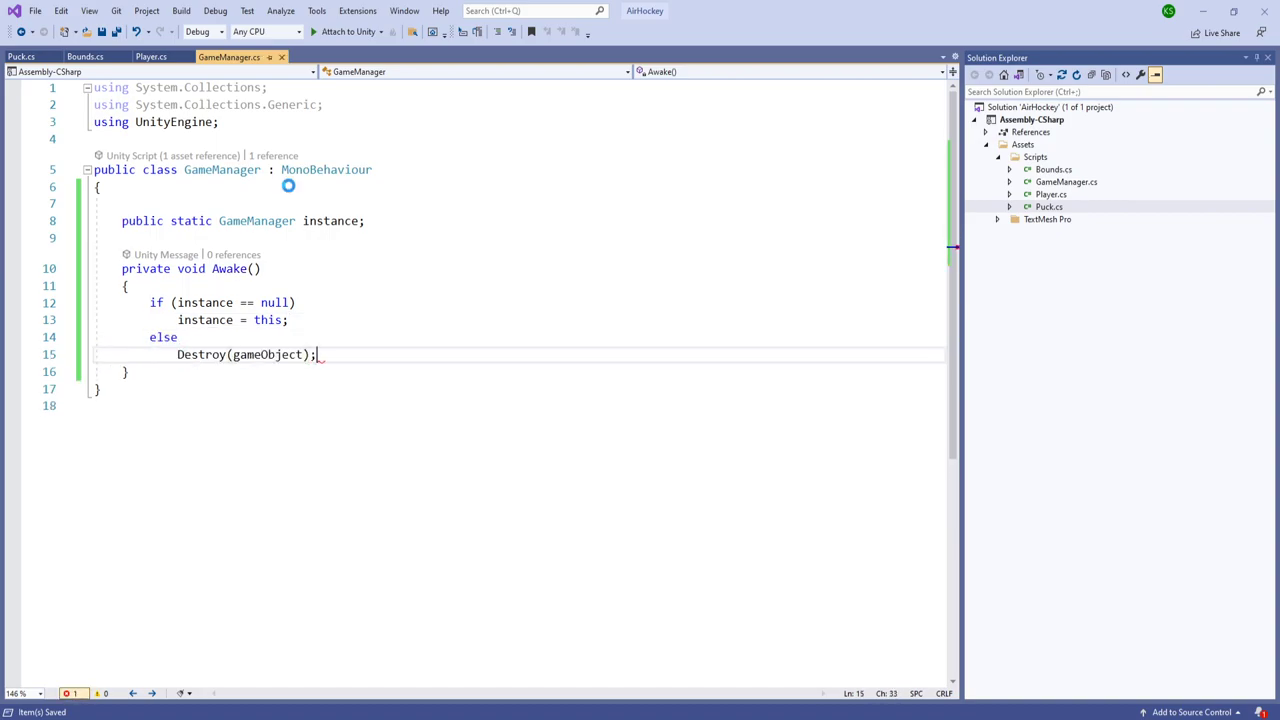
Step: Insert a [SerializeField] attribute line below the GameManager class's opening brace
key(Return)
key(Return)
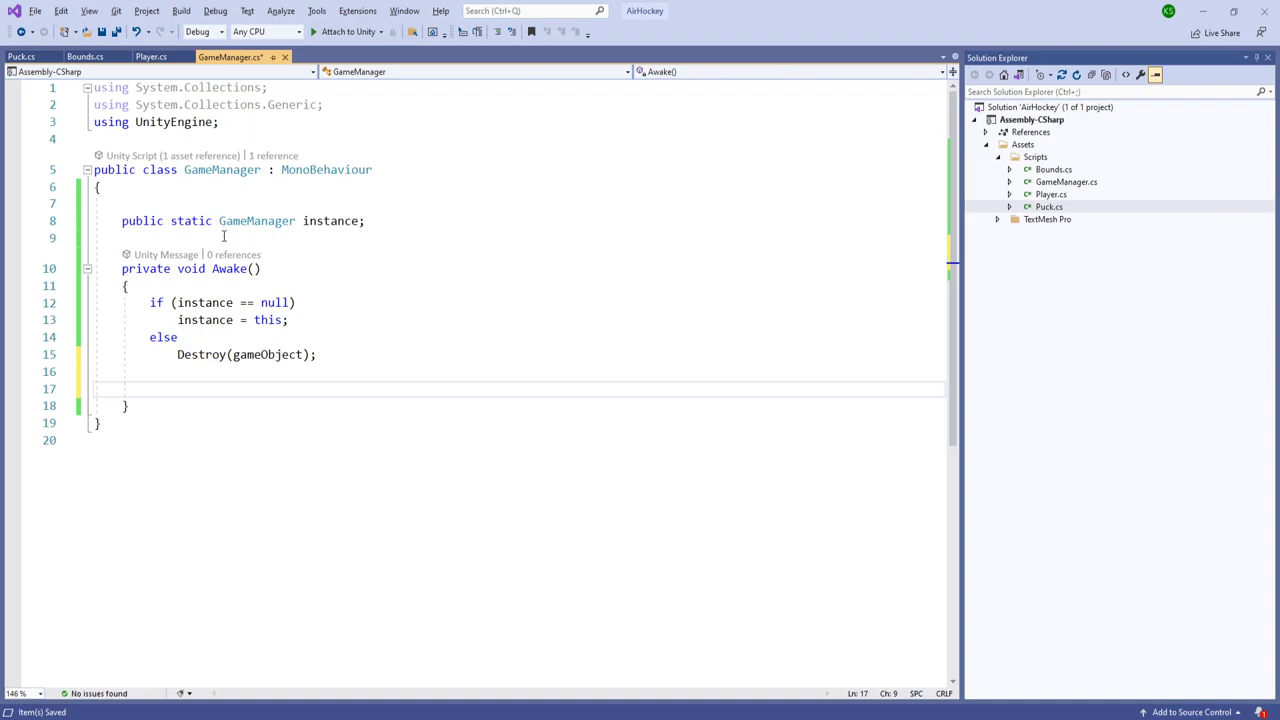
click(386, 220)
click(295, 189)
key(Return)
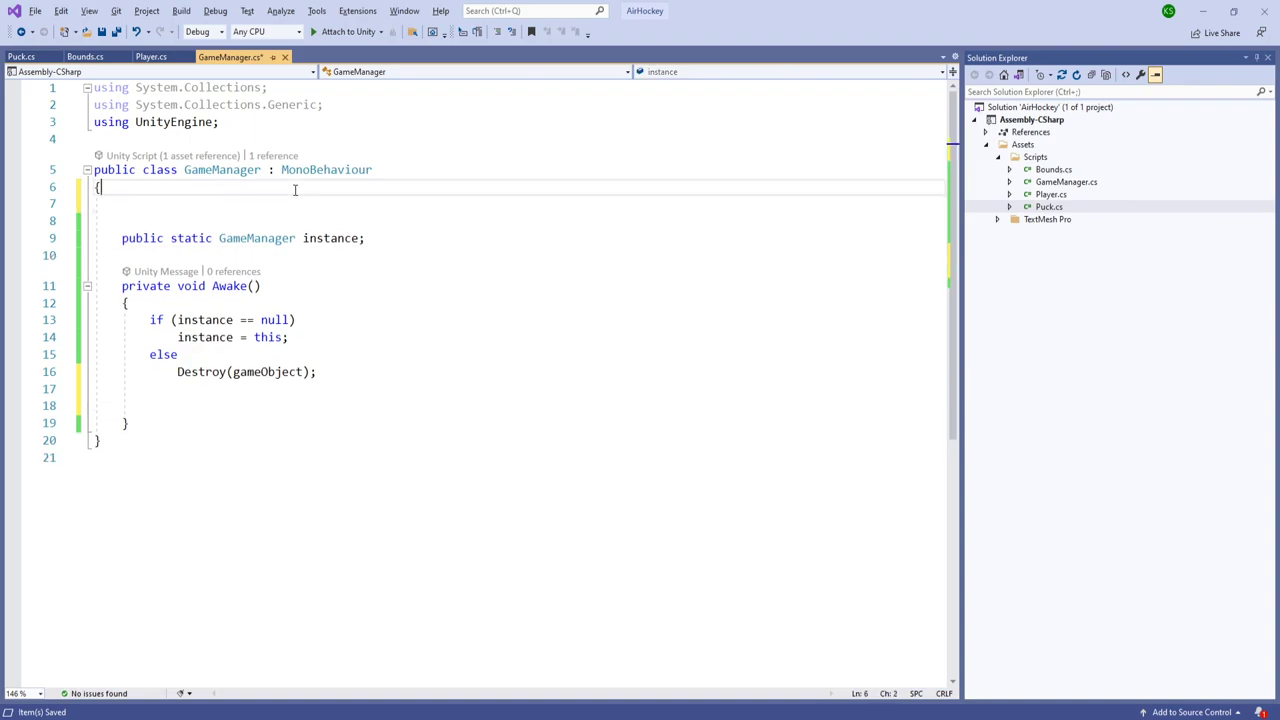
key(Return)
key(Up)
key(Return)
text([SerializeField)
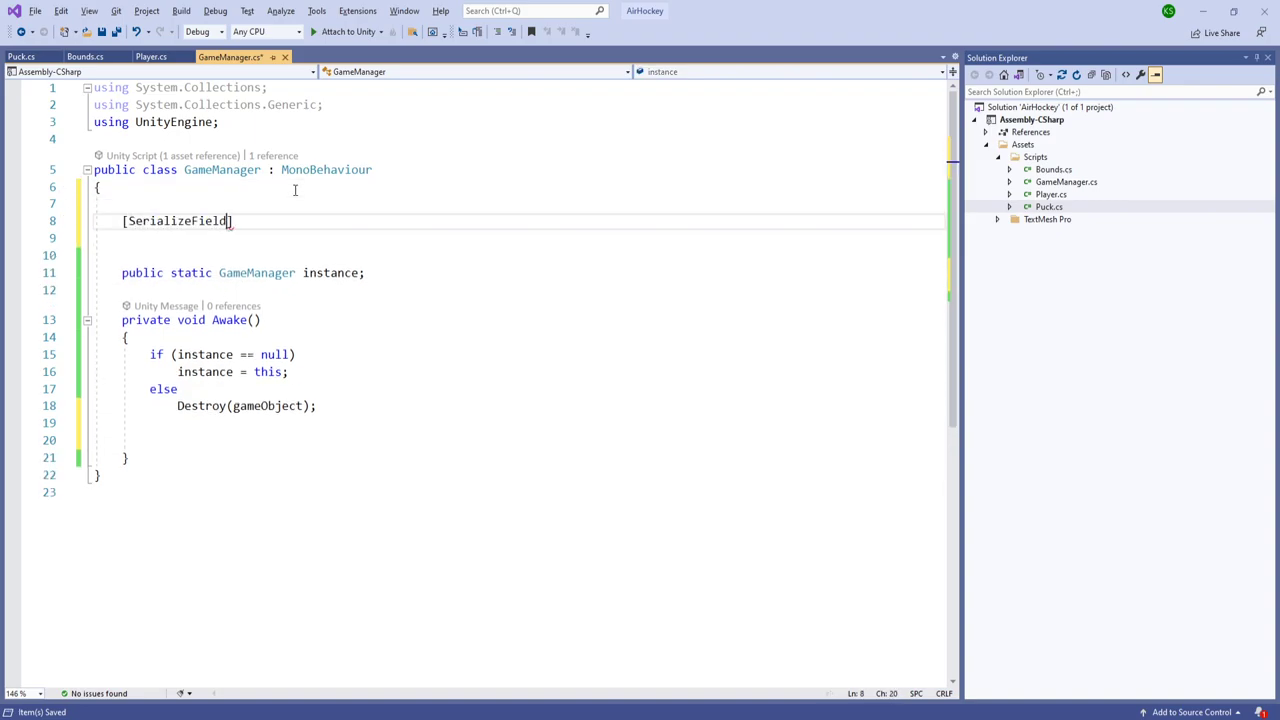
key(End)
key(Return)
Step: Declare GameObject fields startButton and endPanel, separating the names with a comma
text(GameObject)
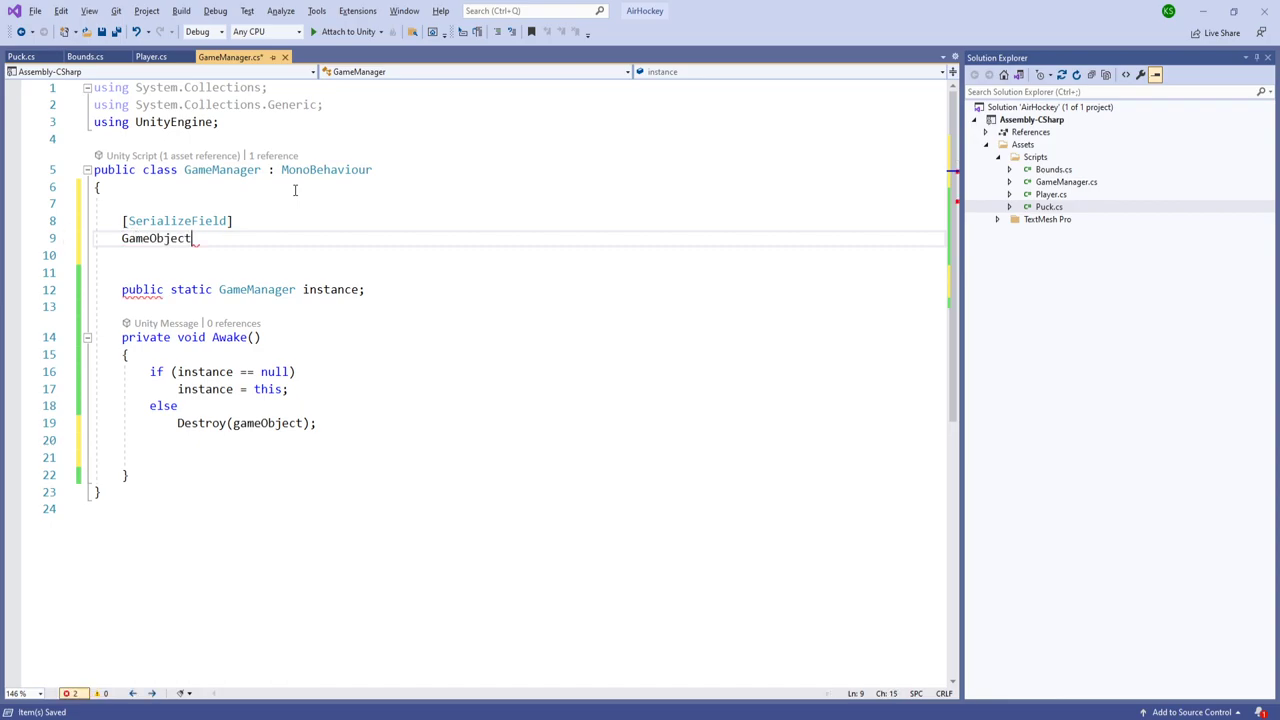
text( stat)
key(BackSpace)
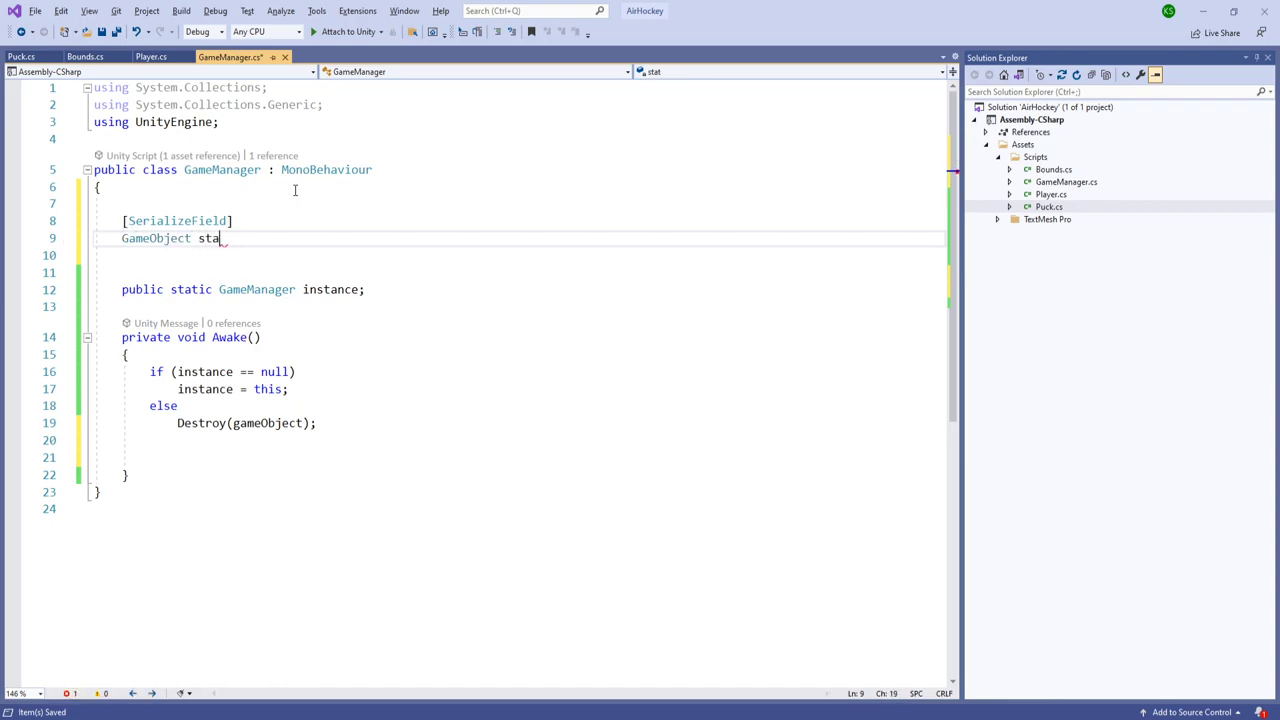
text(rtButton.endP)
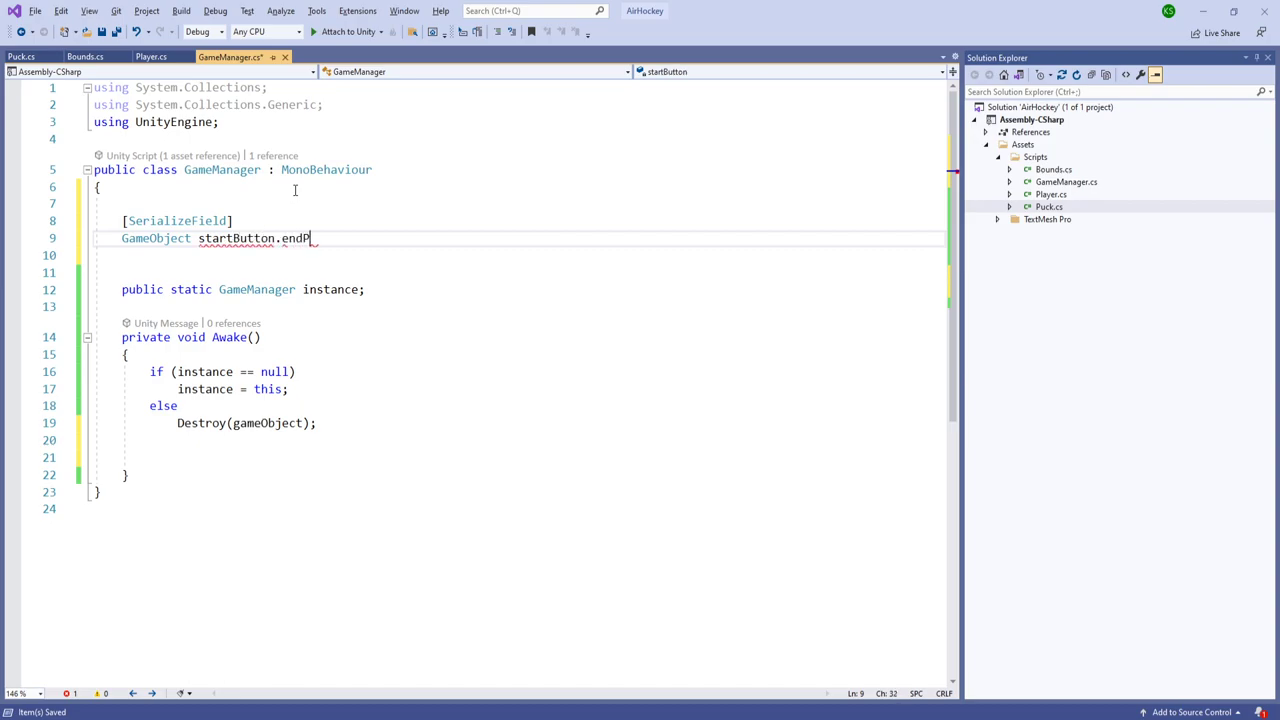
text(anel;)
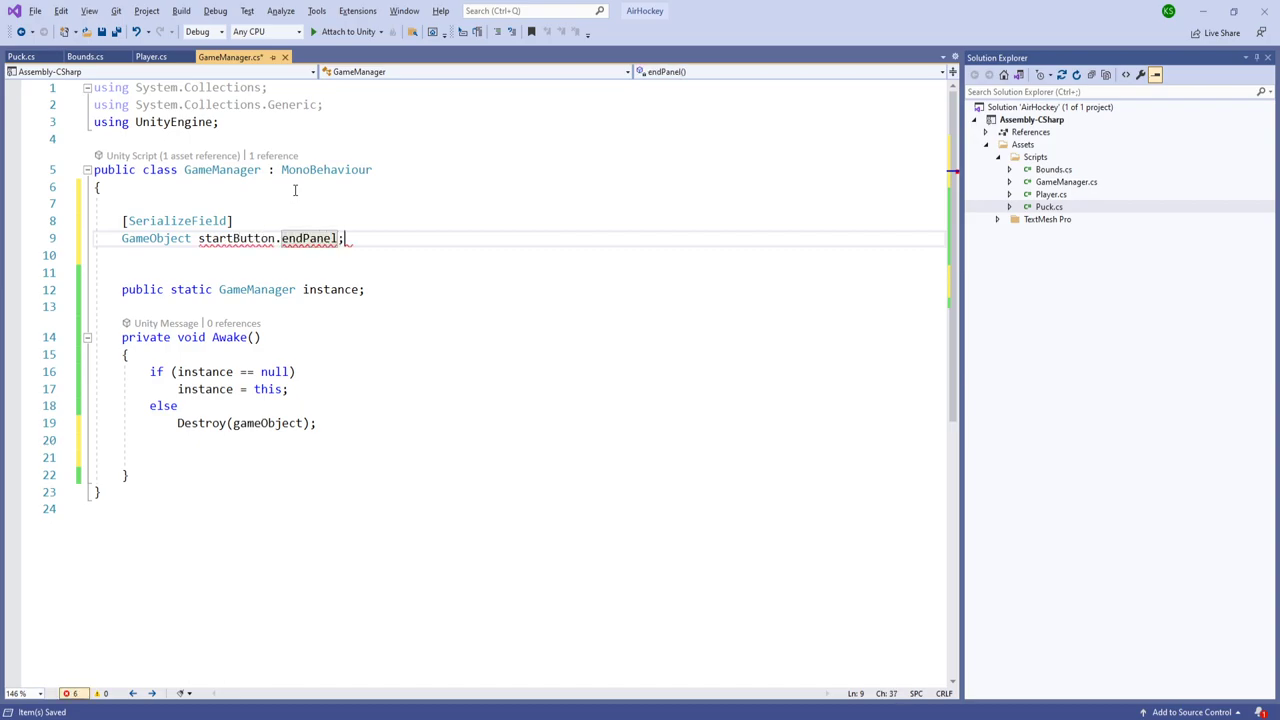
key(Left)
key(BackSpace)
text(,)
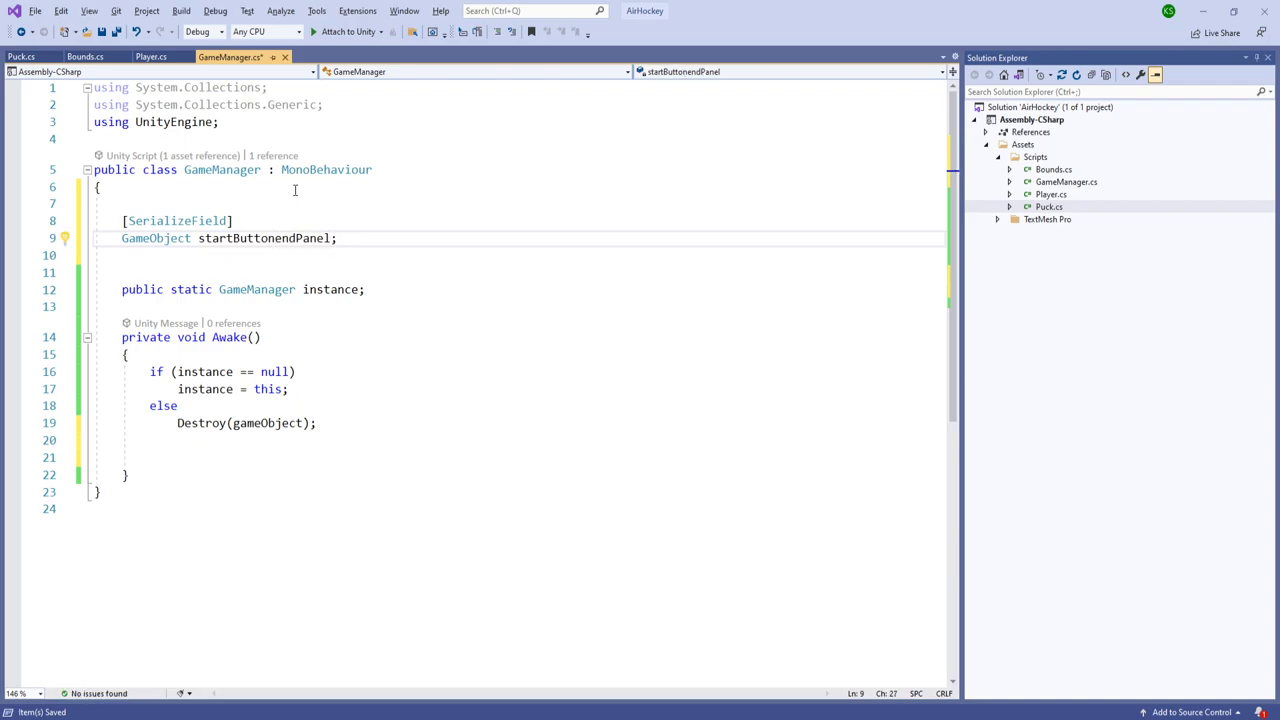
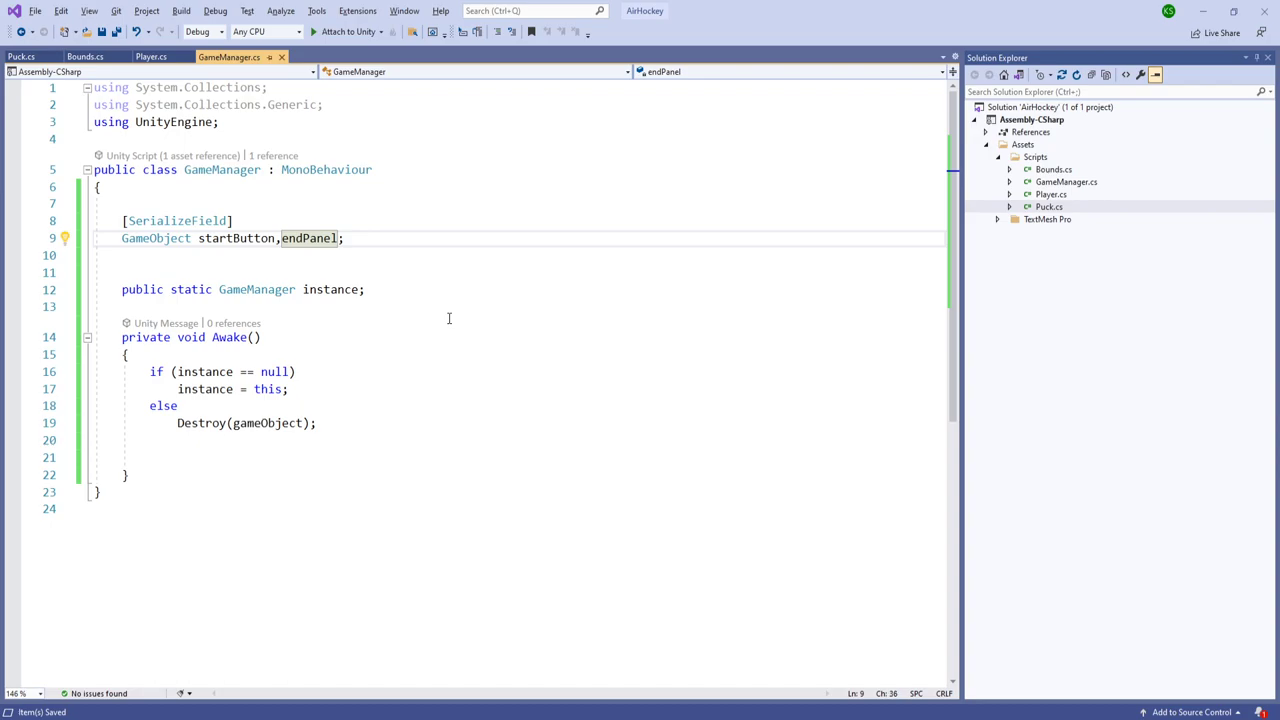
Step: Append playerOrange and playerPink to the GameObject fields and add a using TMPro import
text(,playerOn)
text(a)
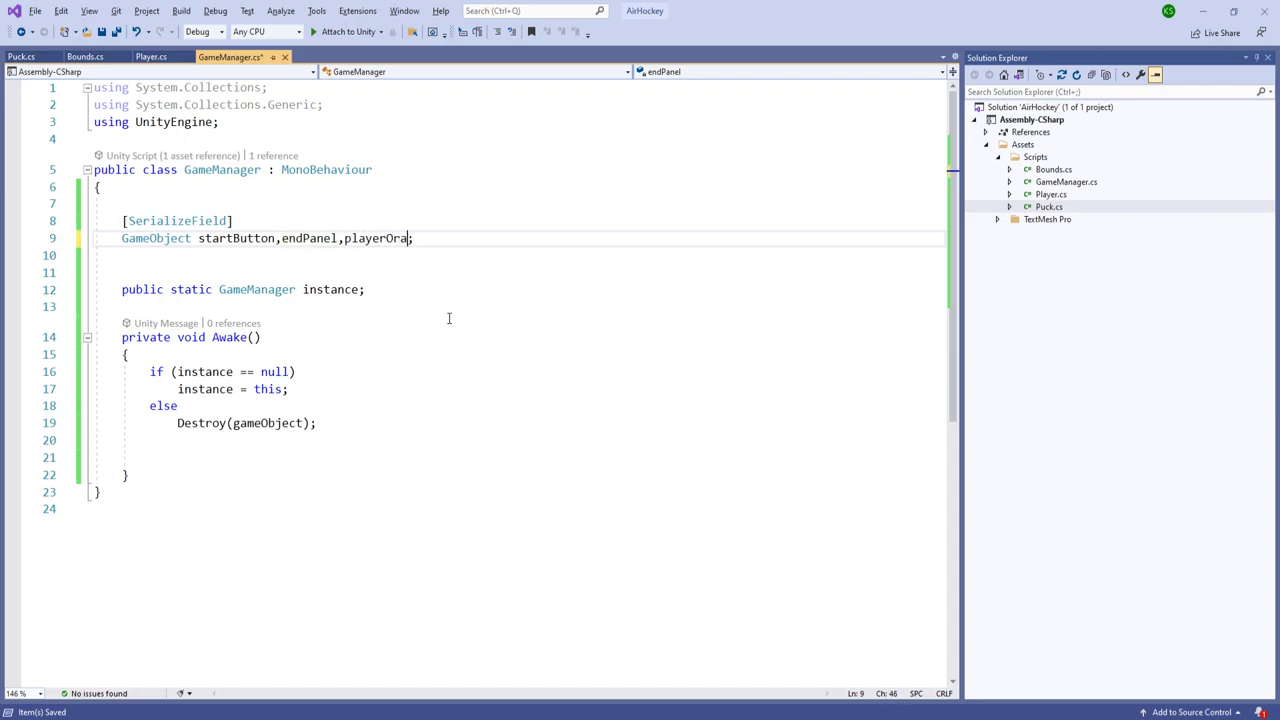
text(nge,playerPin)
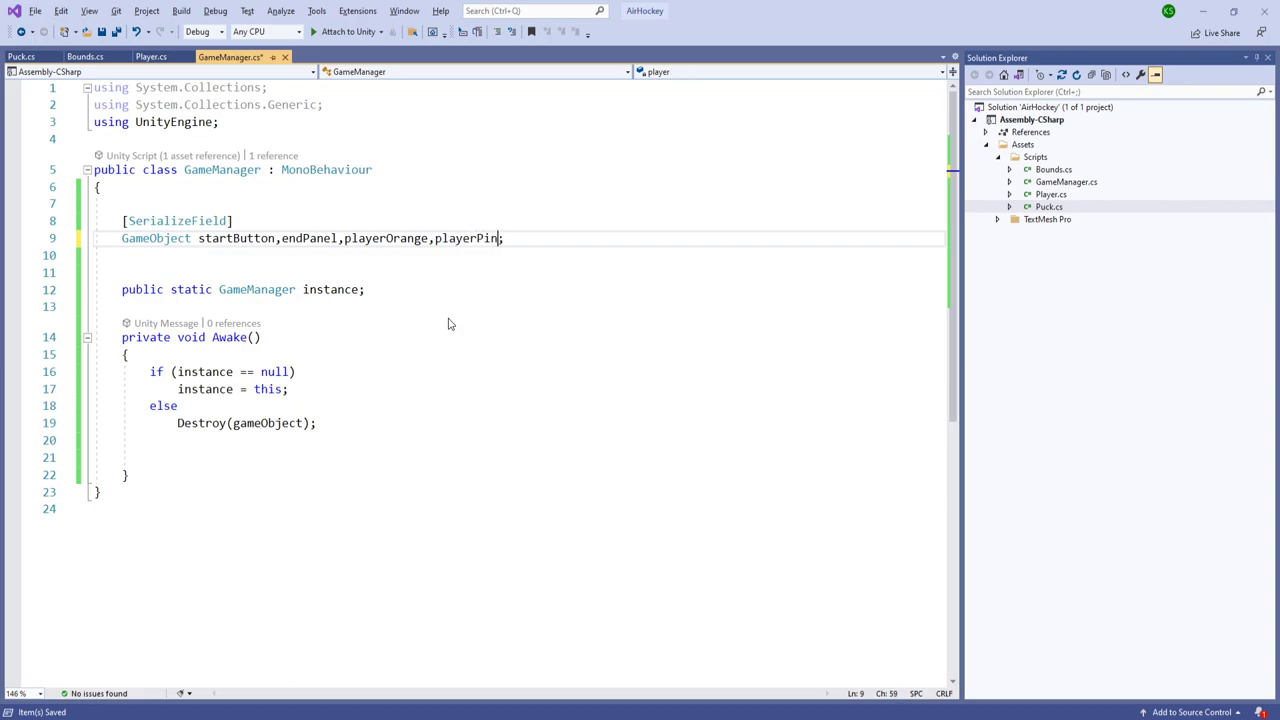
text(k)
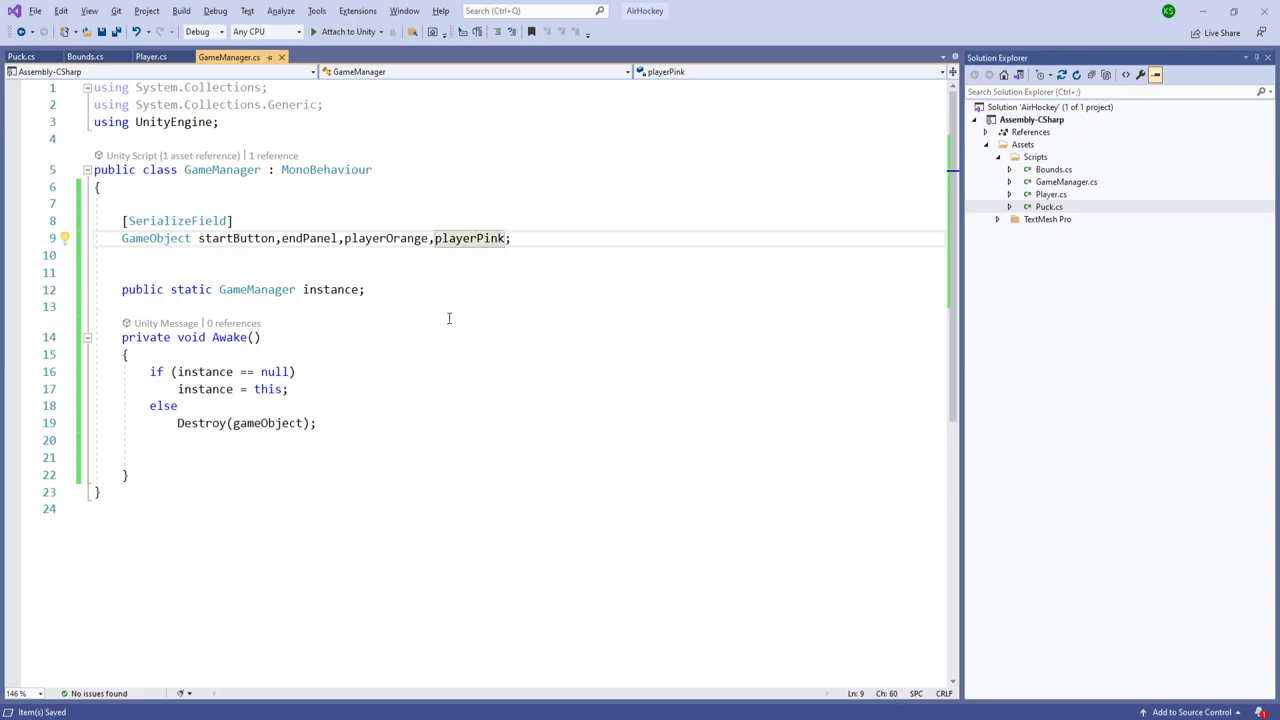
key(End)
key(Return)
key(Return)
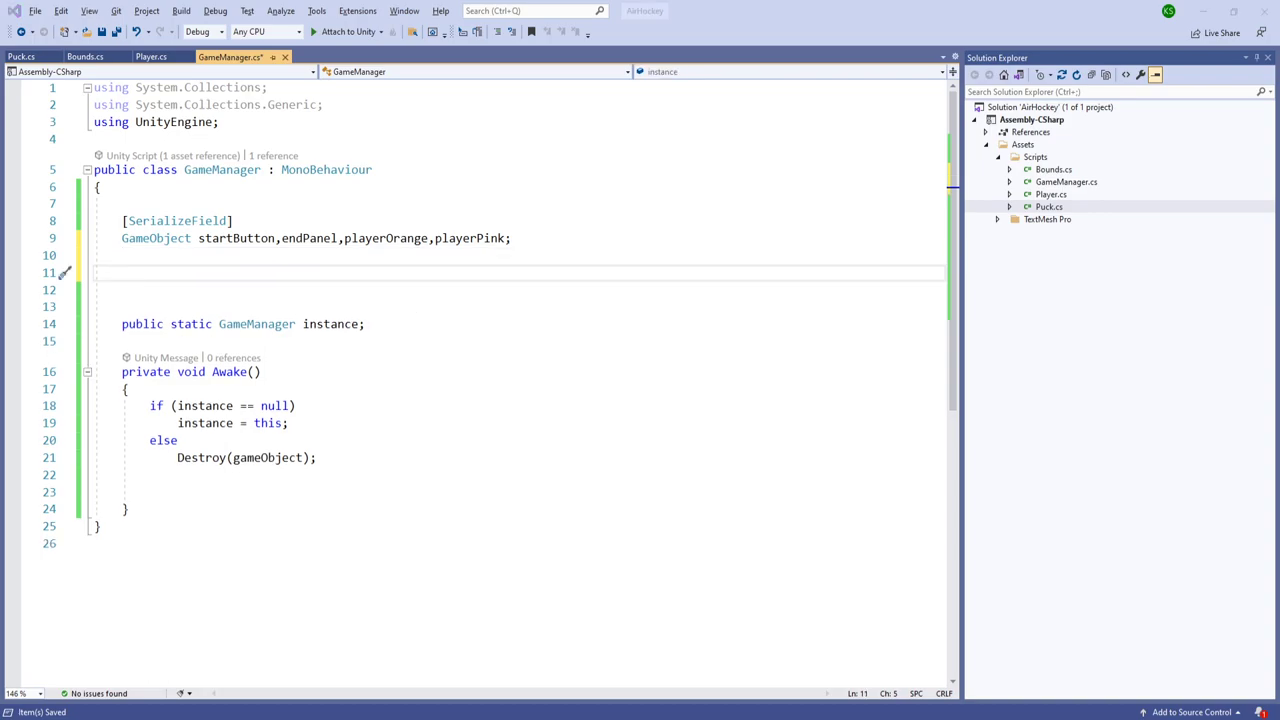
text([SerializeField)
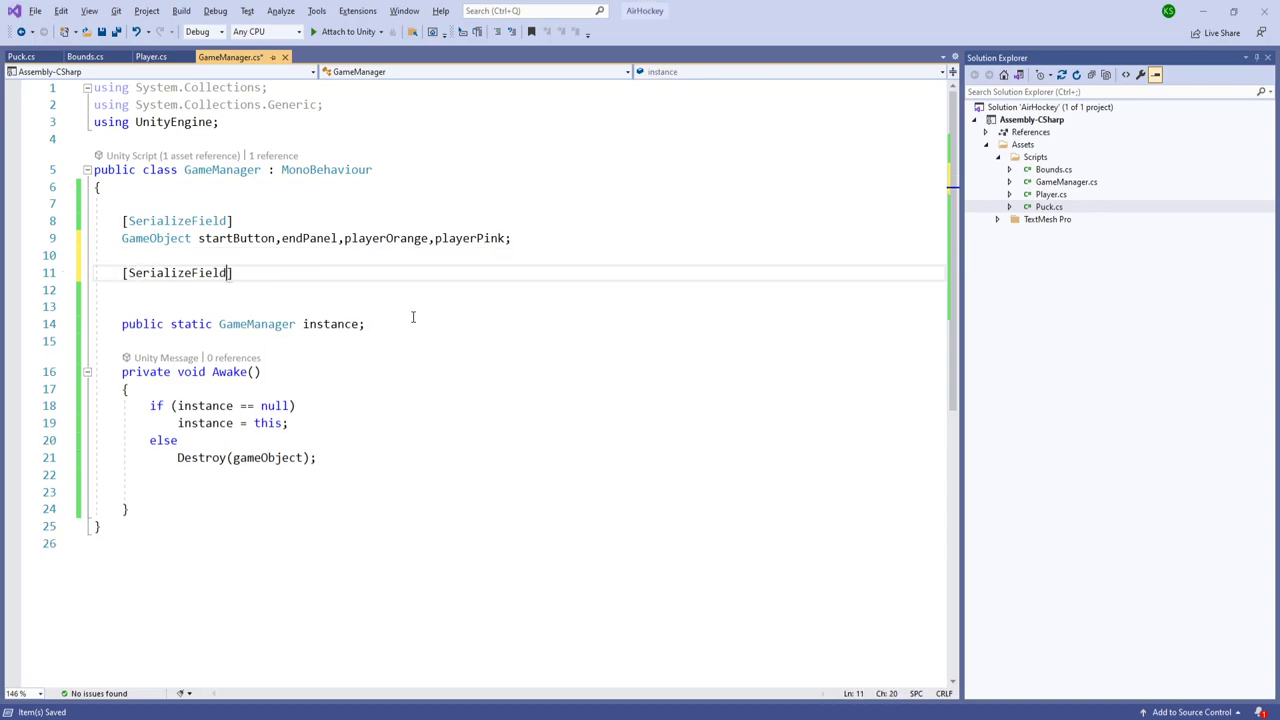
key(Up)
key(Up)
key(Up)
key(Up)
key(Up)
key(Up)
key(Up)
key(Up)
key(Return)
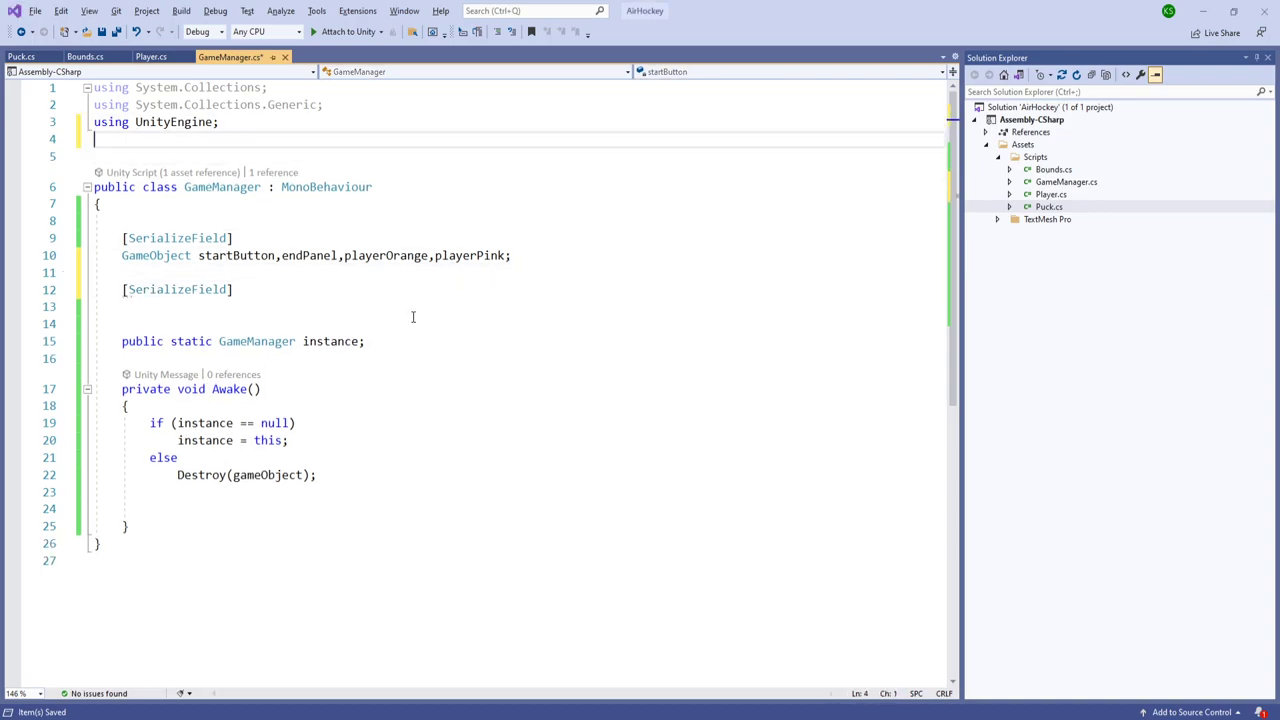
text(using TMPro;)
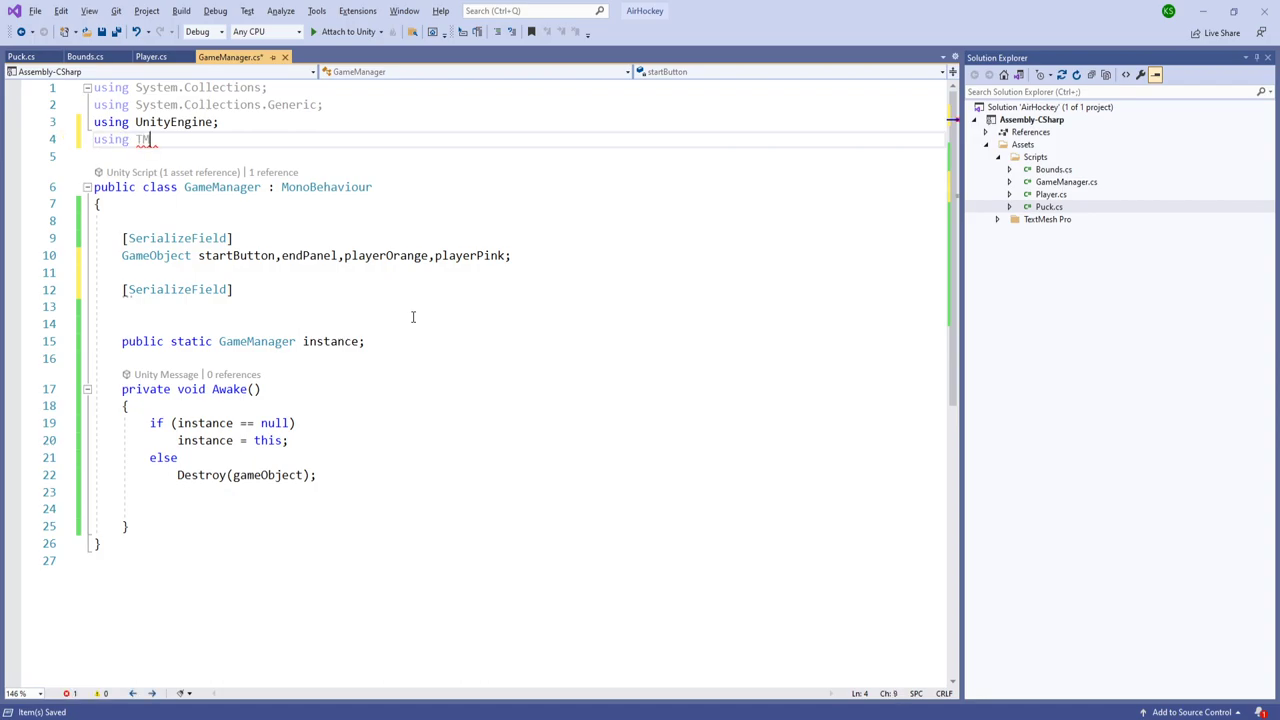
key(Return)
Step: Declare serialized TMP_Text playerScoreText, AIScoreText and winText, plus int playerScore and AIScore
key(Down)
key(Down)
key(Down)
key(Down)
key(Down)
key(Down)
key(Down)
key(Down)
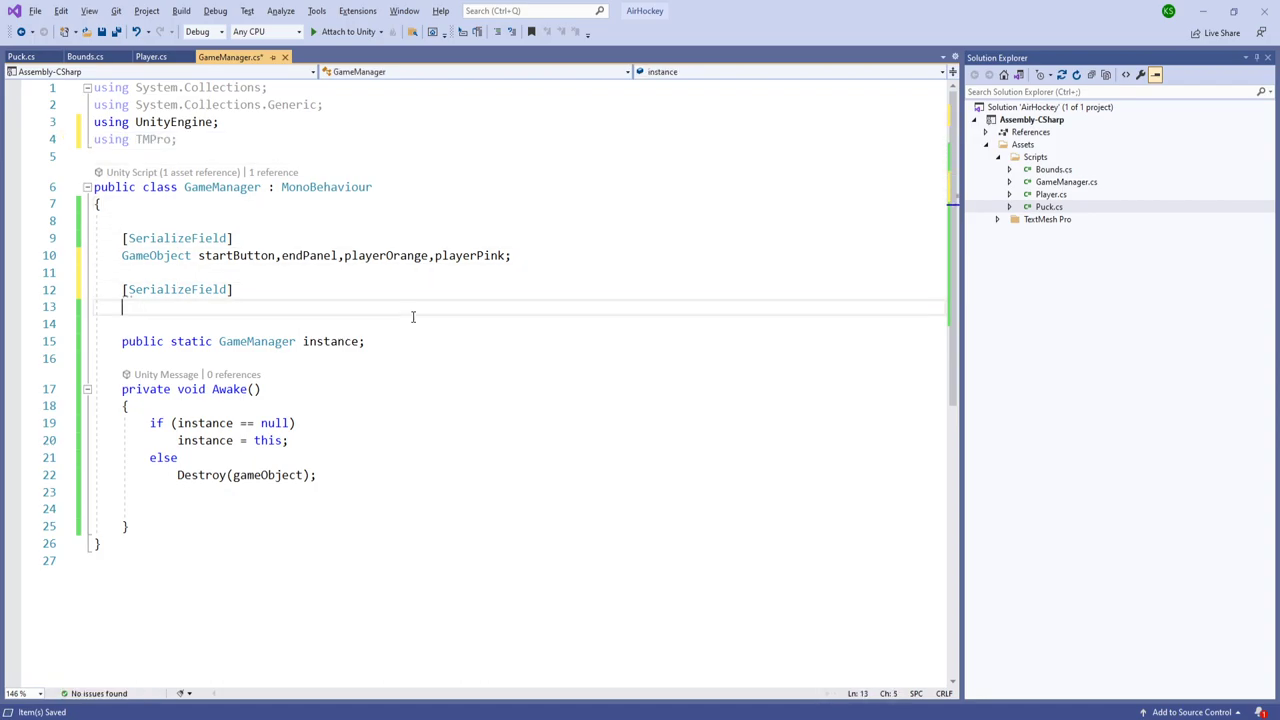
text(TMT)
key(BackSpace)
text(P_Text )
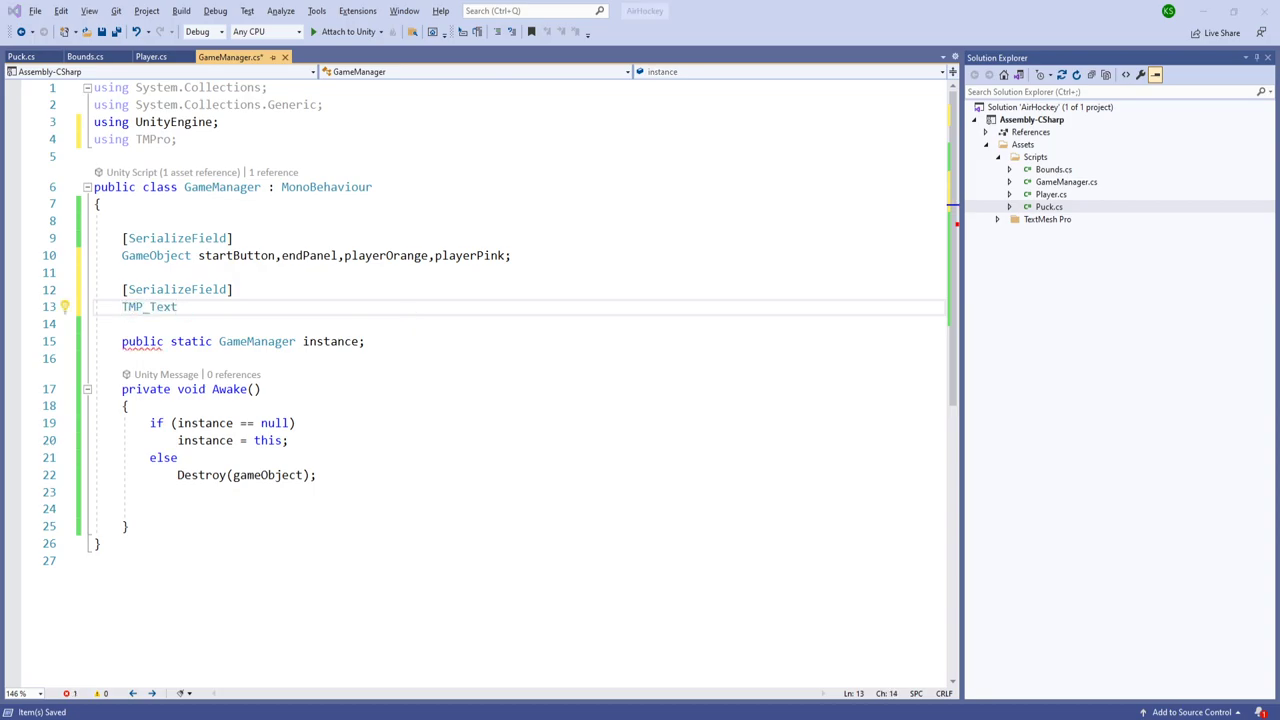
text(llayerScore)
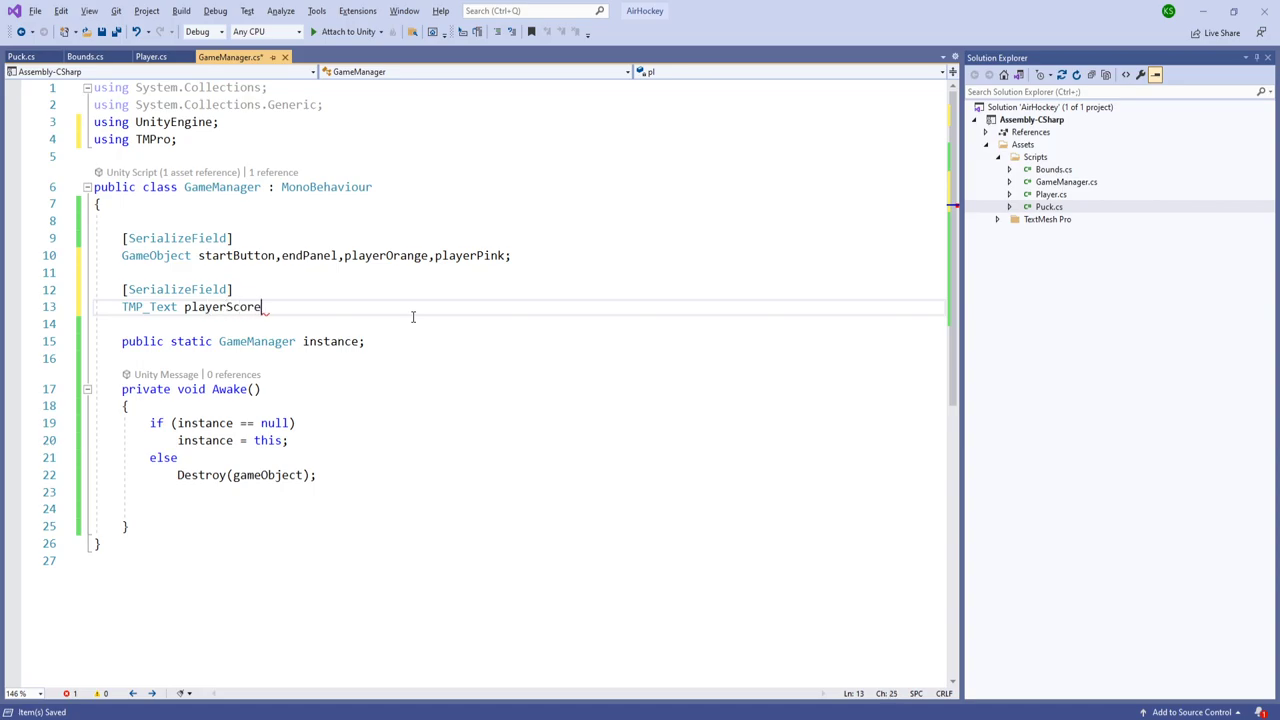
text(Text,AIScoreT)
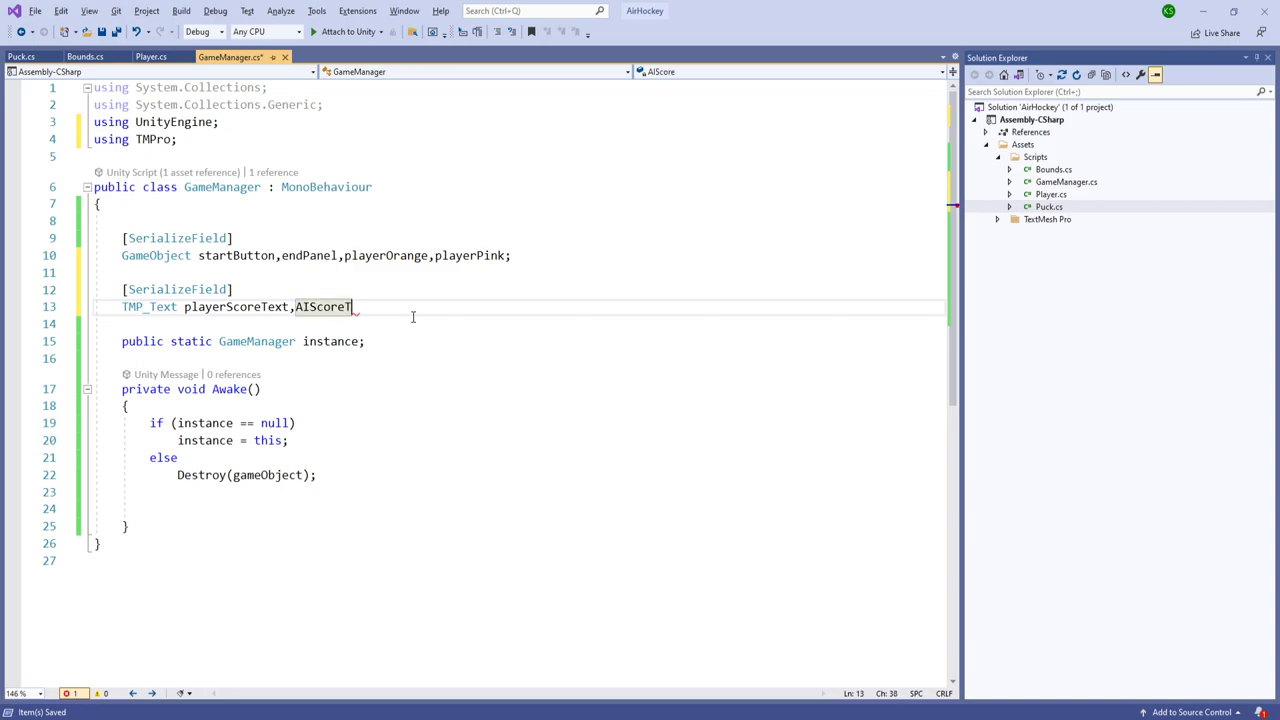
text(ext,win)
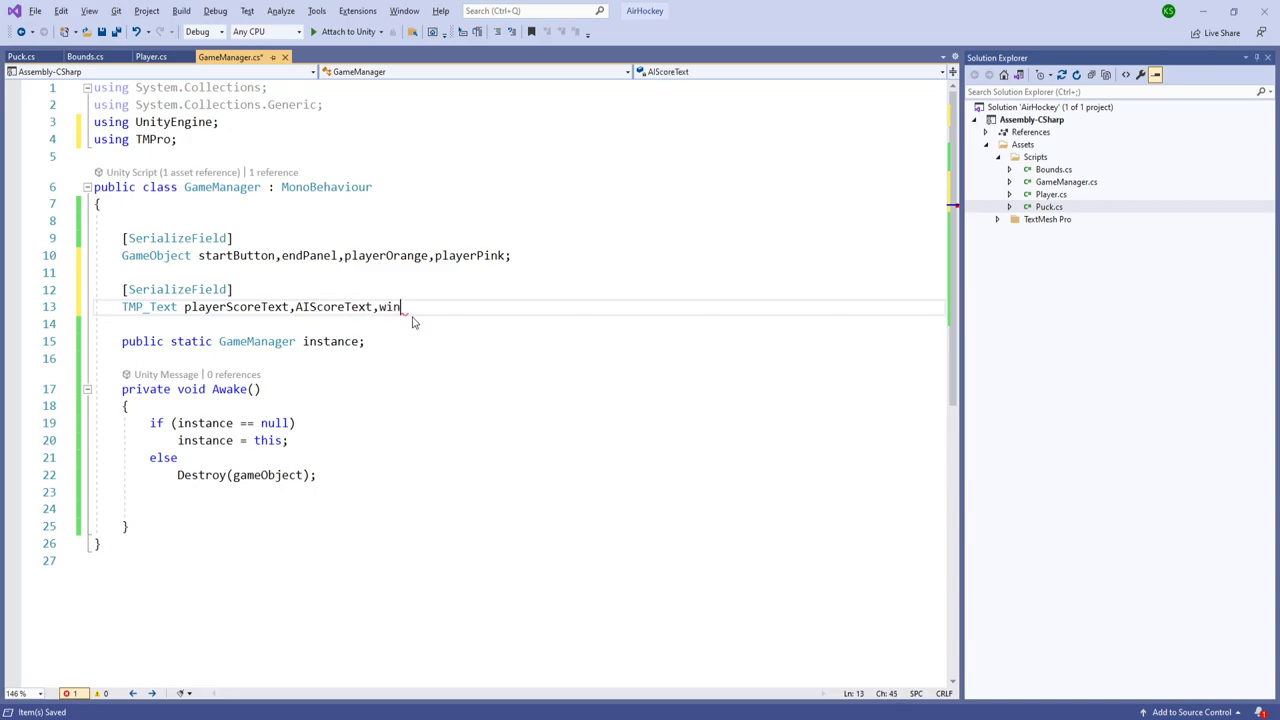
text(Text;)
key(Return)
key(Return)
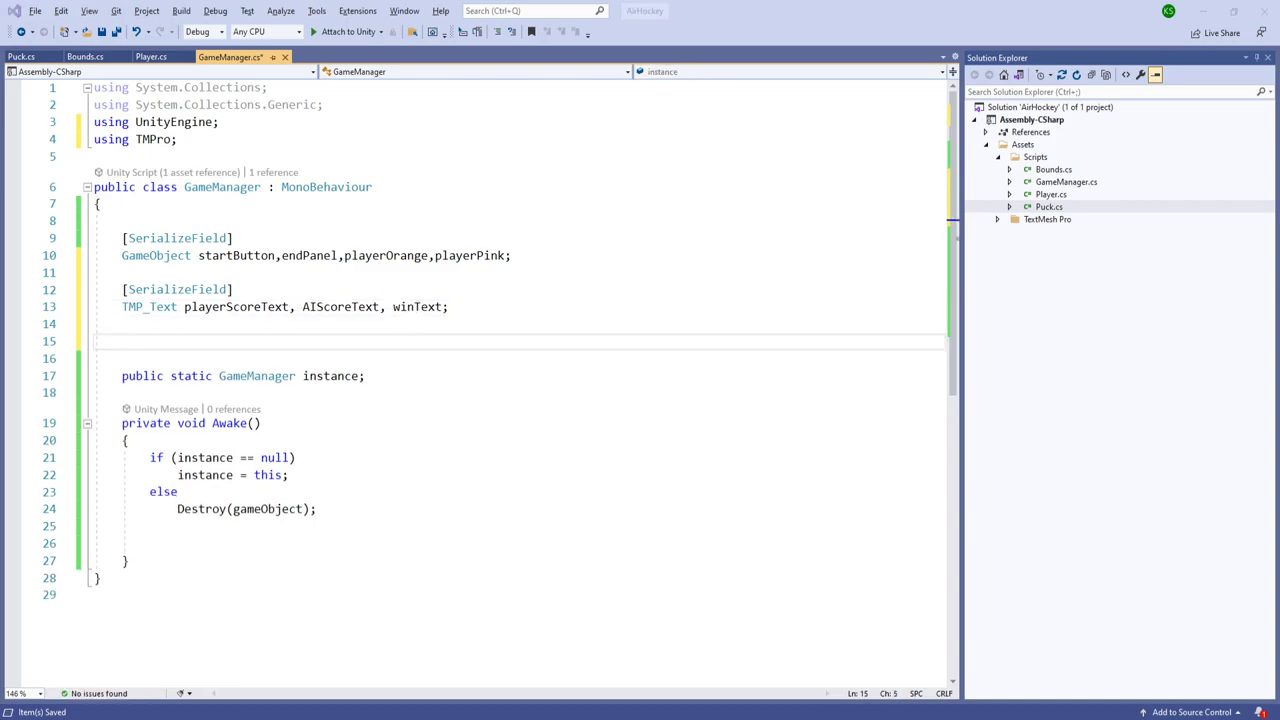
text(int pl)
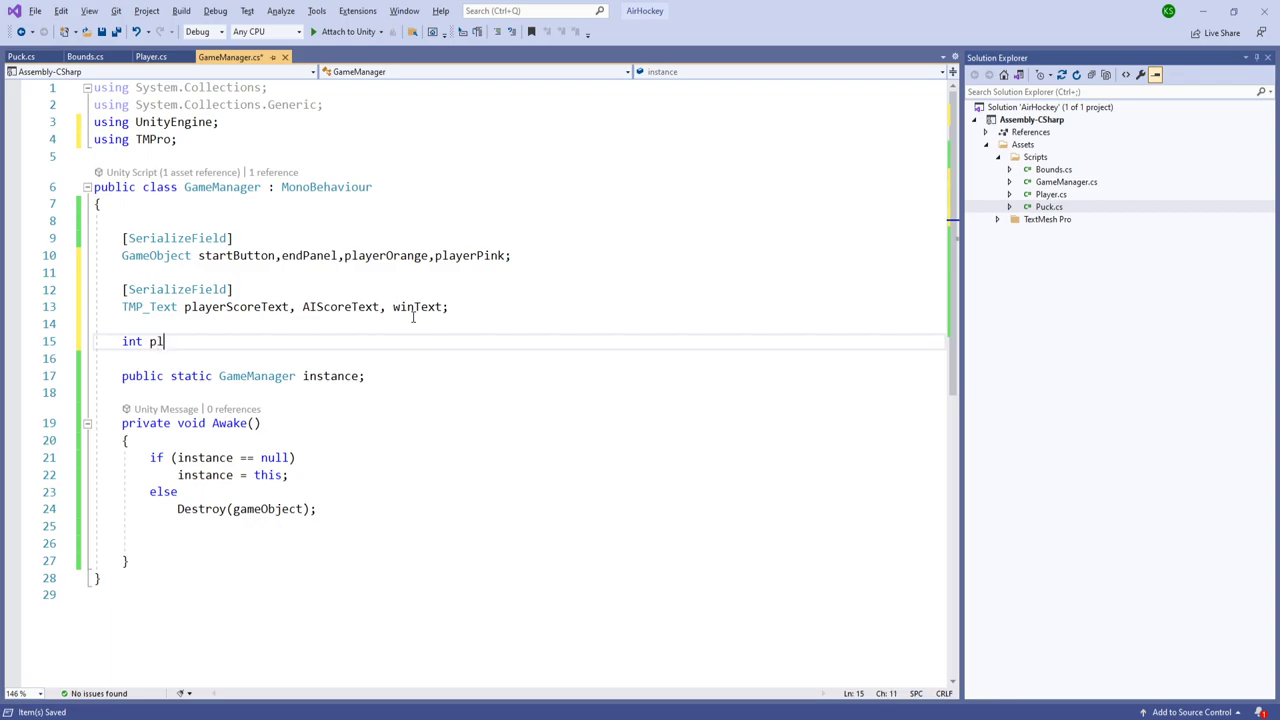
text(ayerScore)
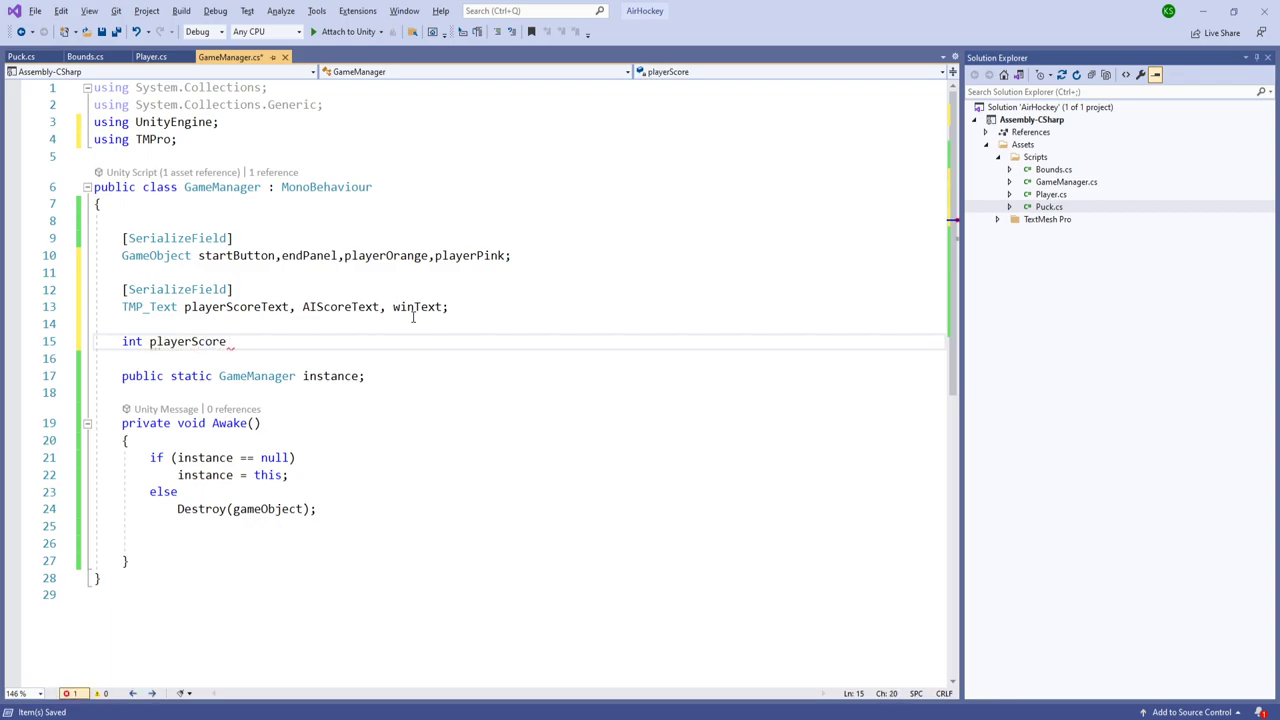
text(, AIScore;)
key(Return)
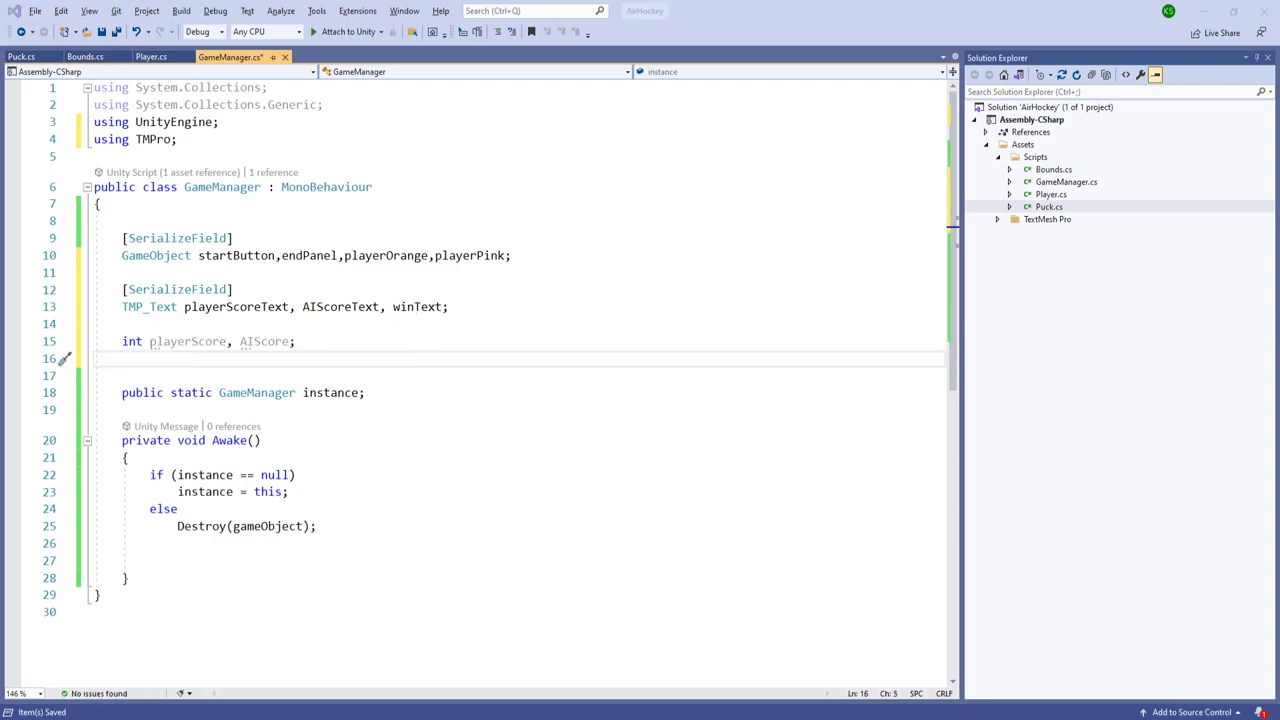
key(BackSpace)
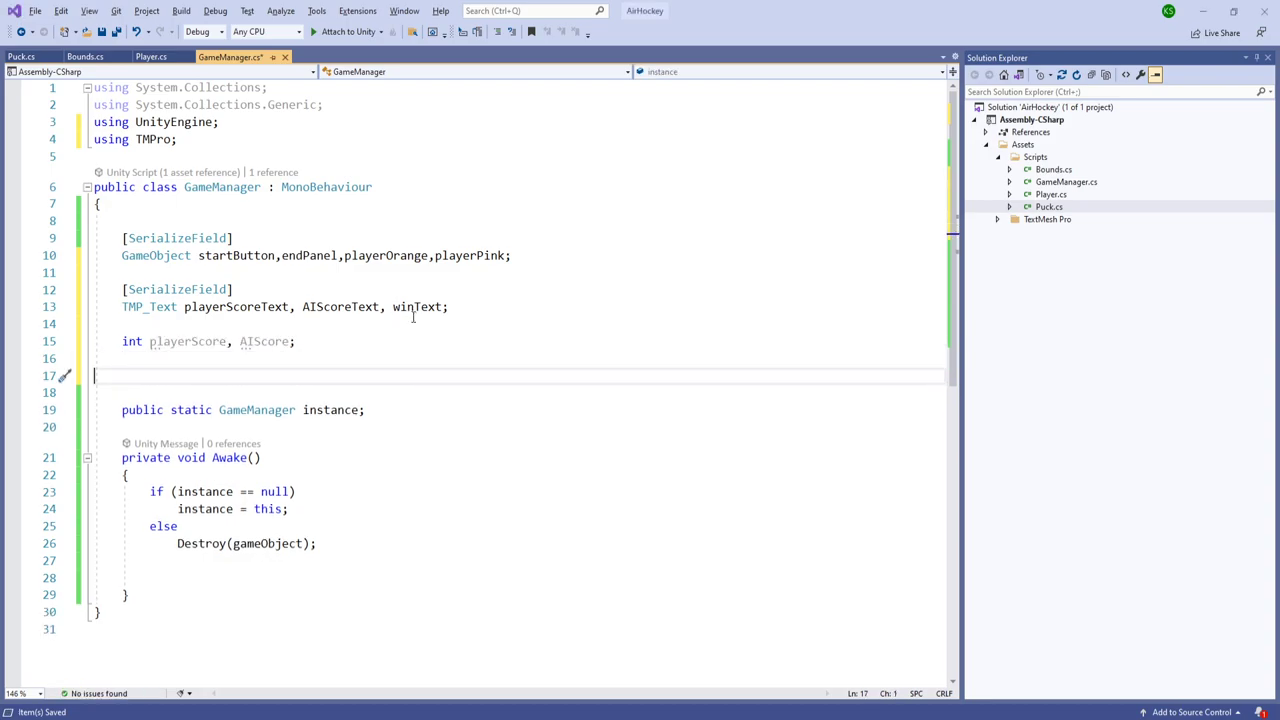
Step: Save the script and make Awake set Time.timeScale = 1f
key(ctrl+s)
key(Down)
key(Down)
key(Down)
key(Down)
key(Down)
key(Down)
key(Down)
key(Down)
key(Down)
key(Down)
key(Down)
key(Down)
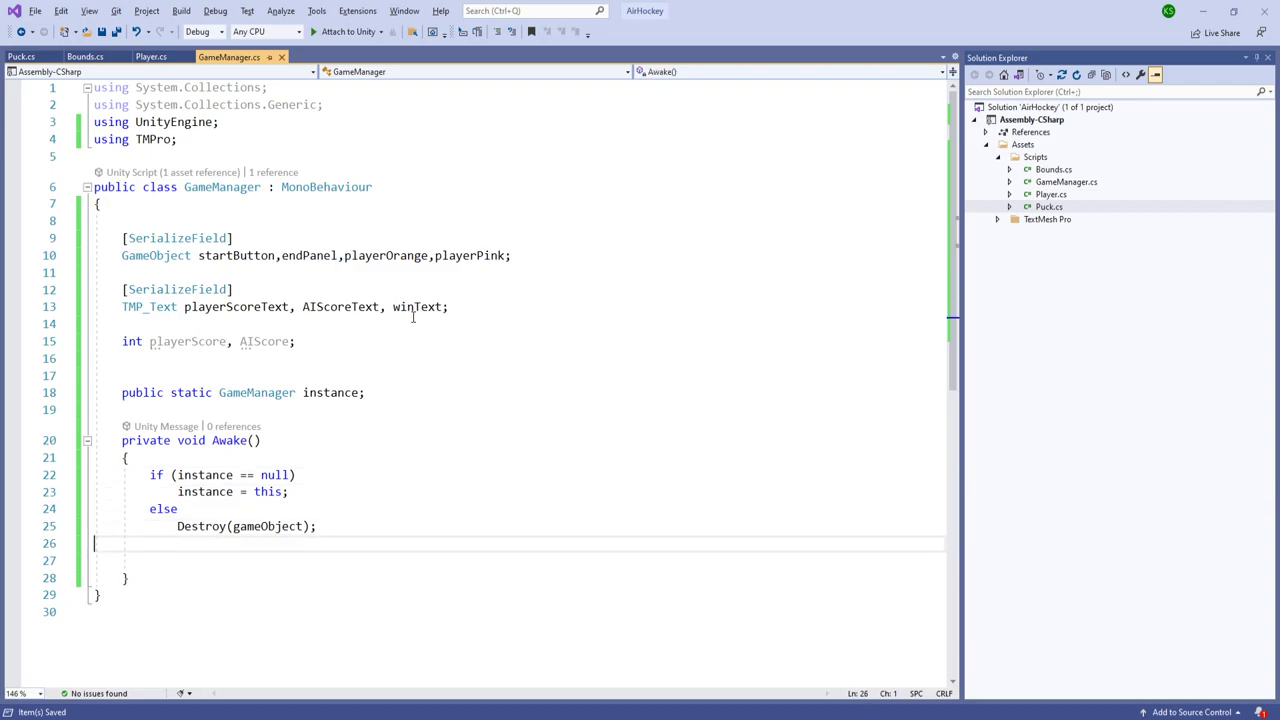
key(Up)
key(Up)
key(Up)
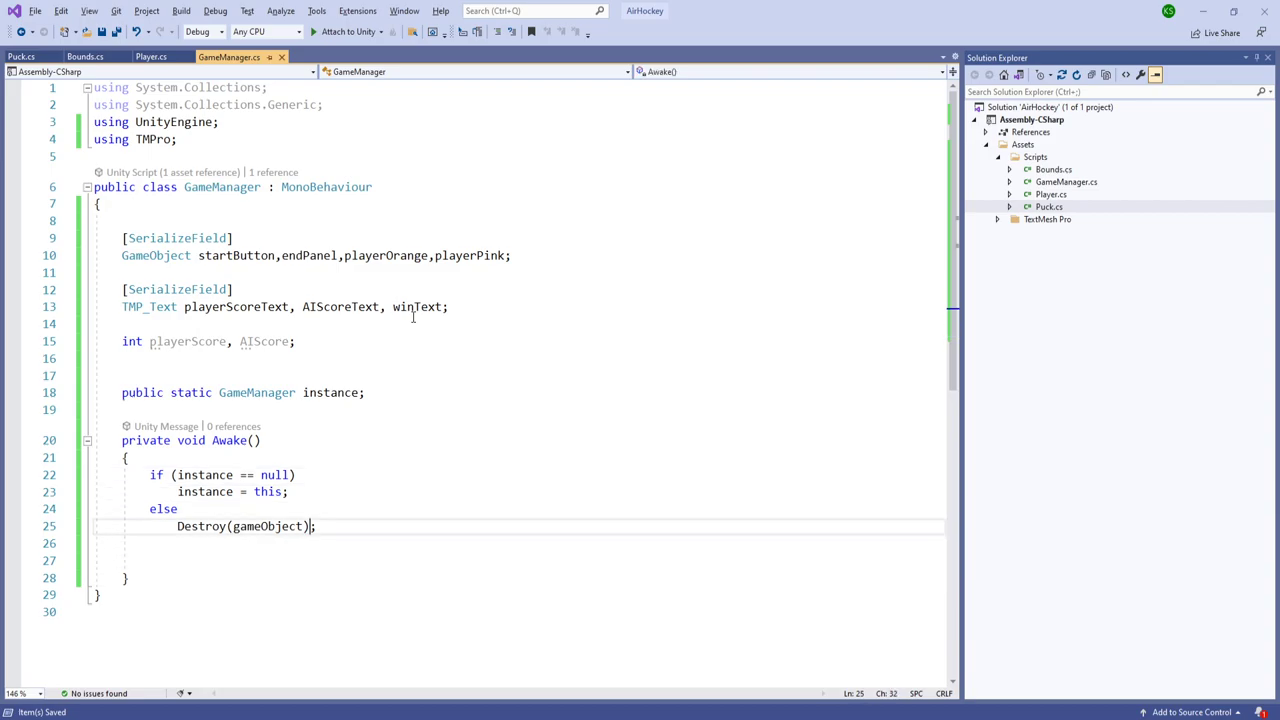
key(End)
key(Down)
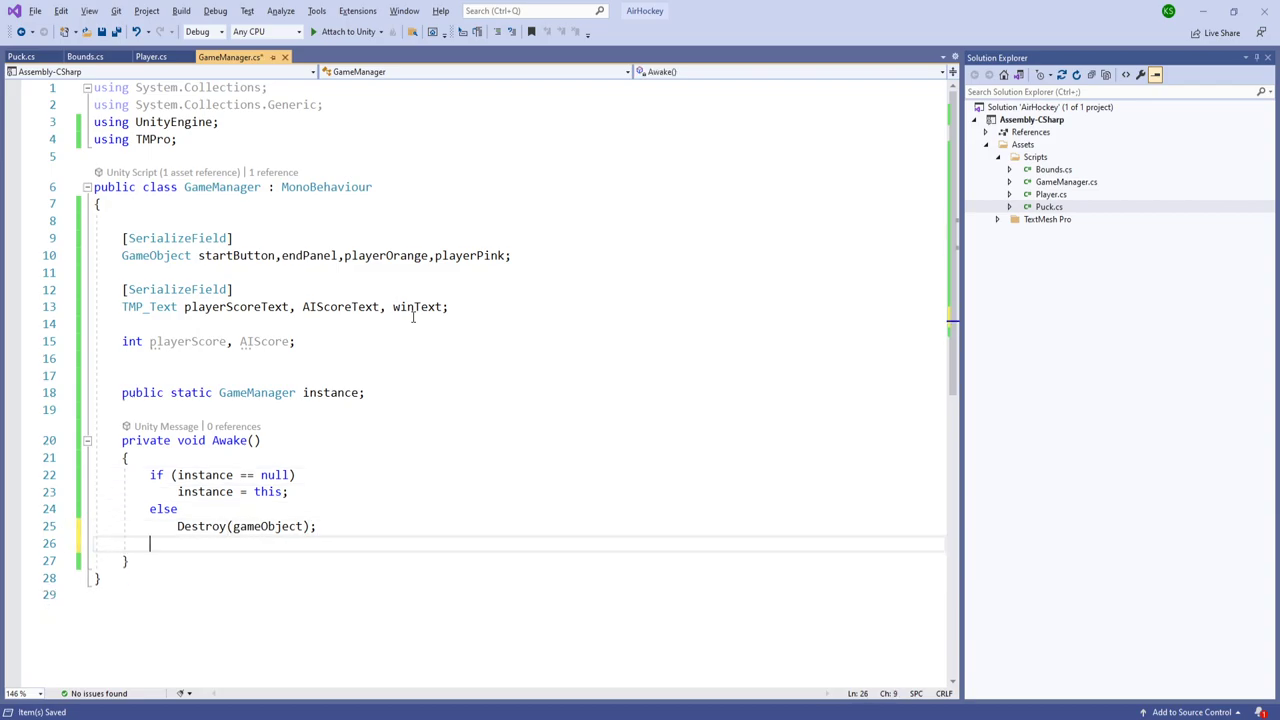
key(Down)
text(Ti)
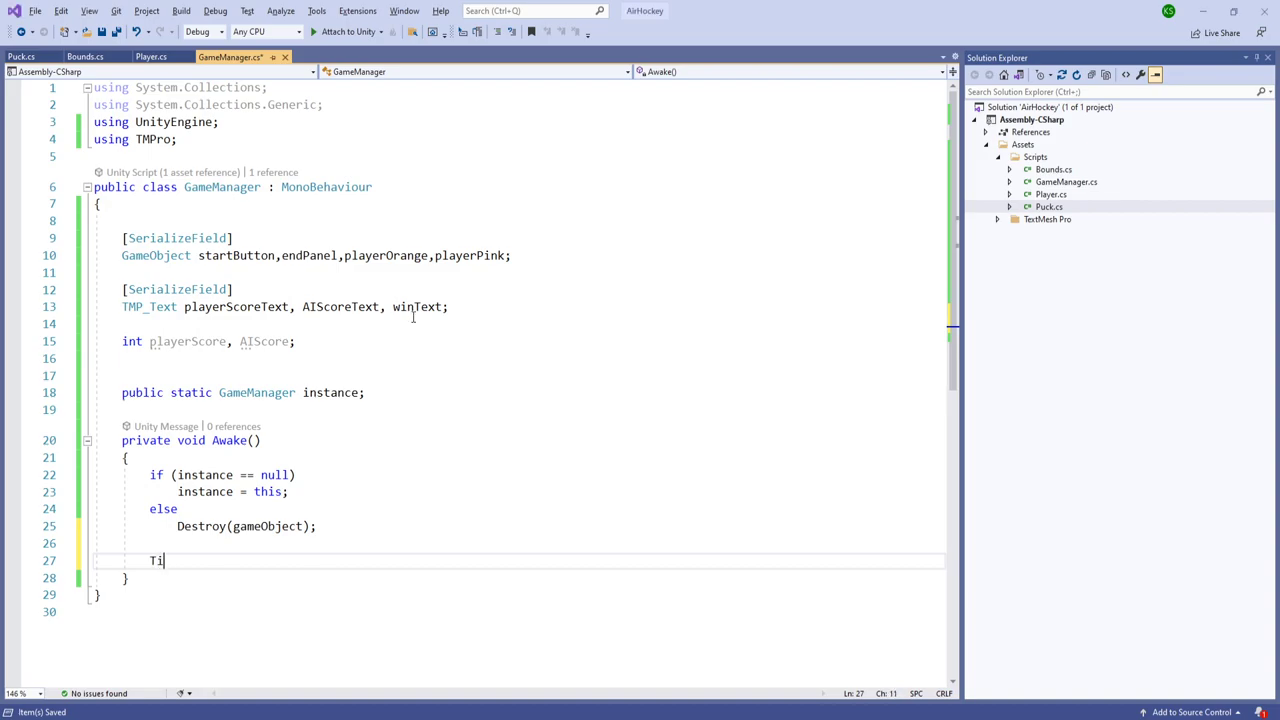
text(me.time)
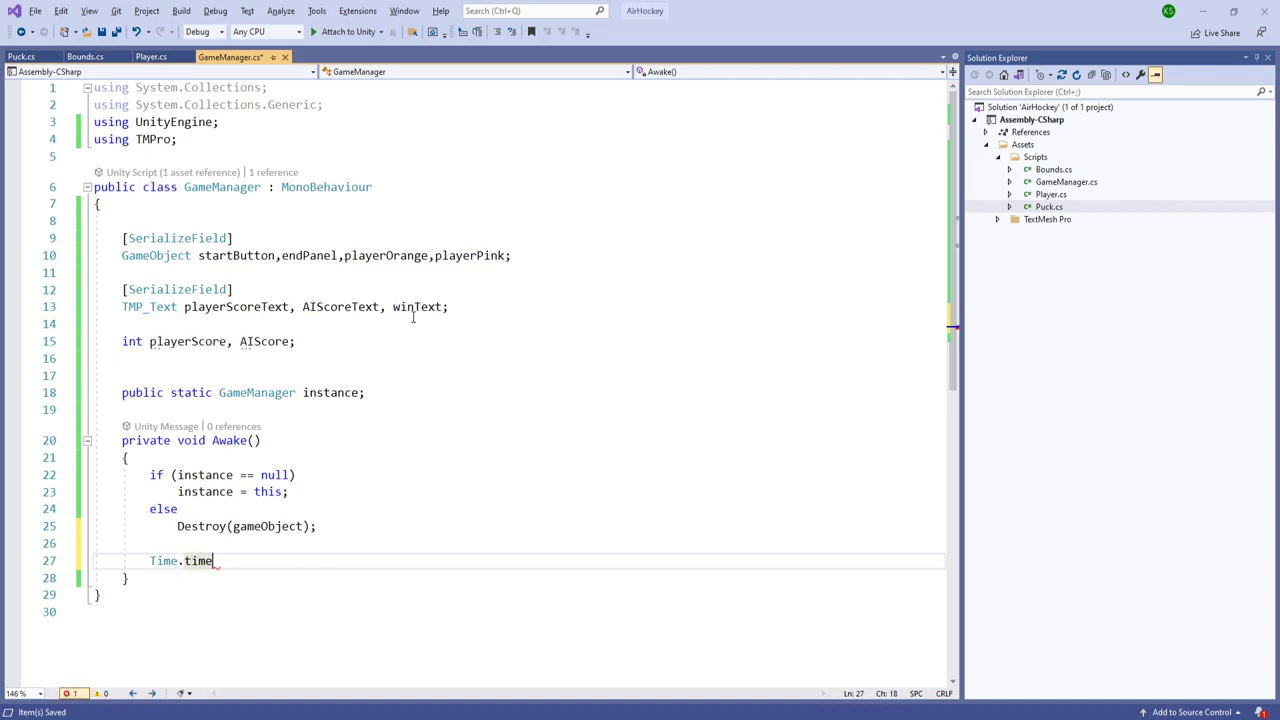
key(BackSpace)
key(BackSpace)
text(msc = 1f;)
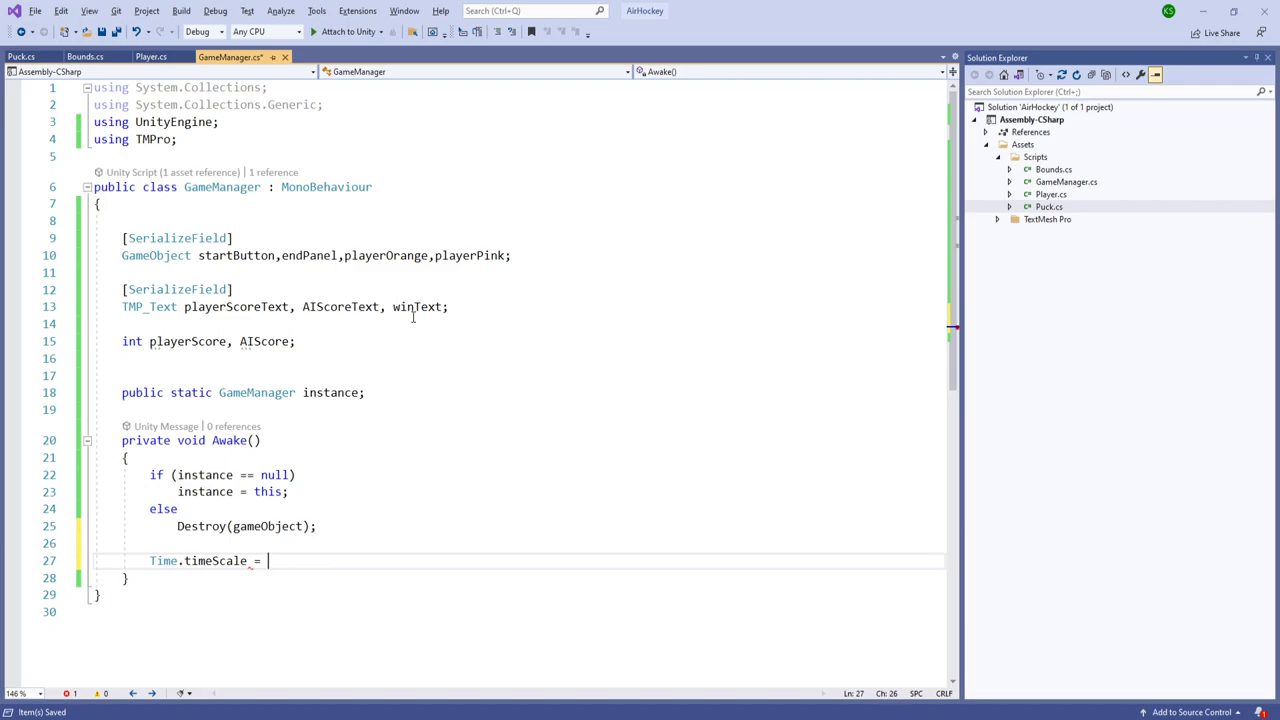
key(Return)
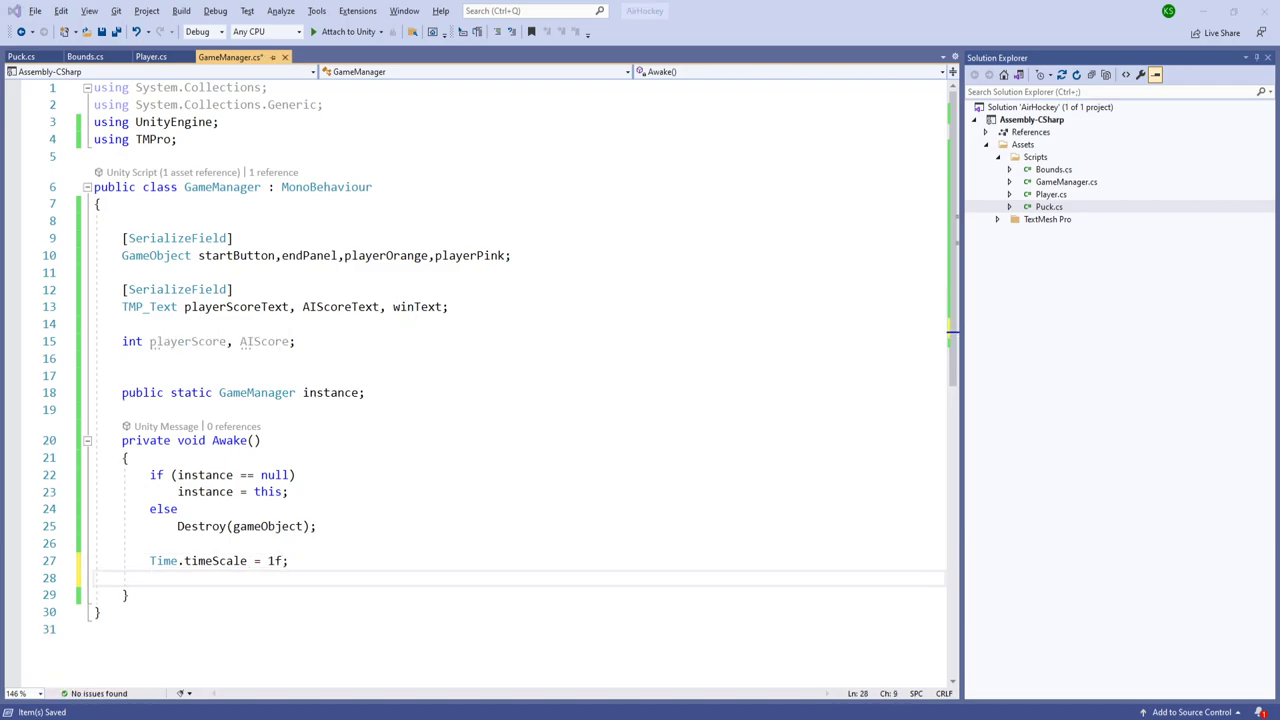
Step: Reset playerScore and AIScore to 0 in Awake, leaving one indented blank line
text(pl)
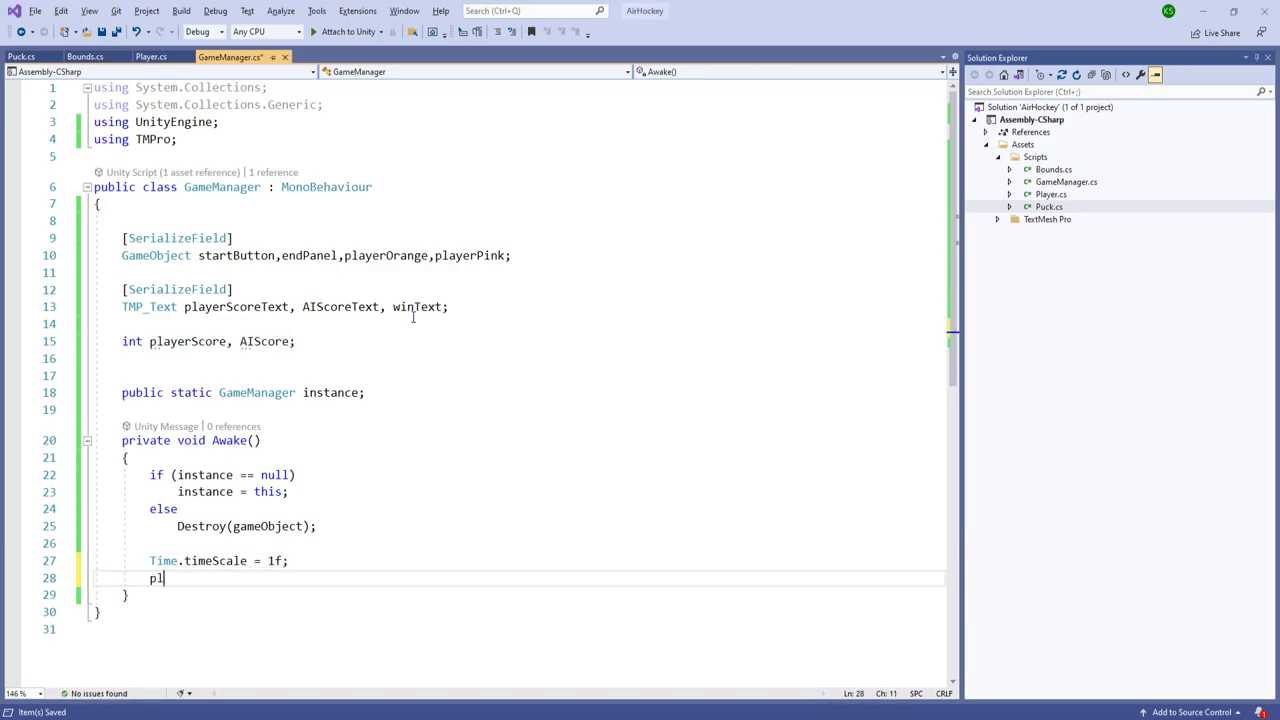
text(ayerOrange)
key(shift+Home)
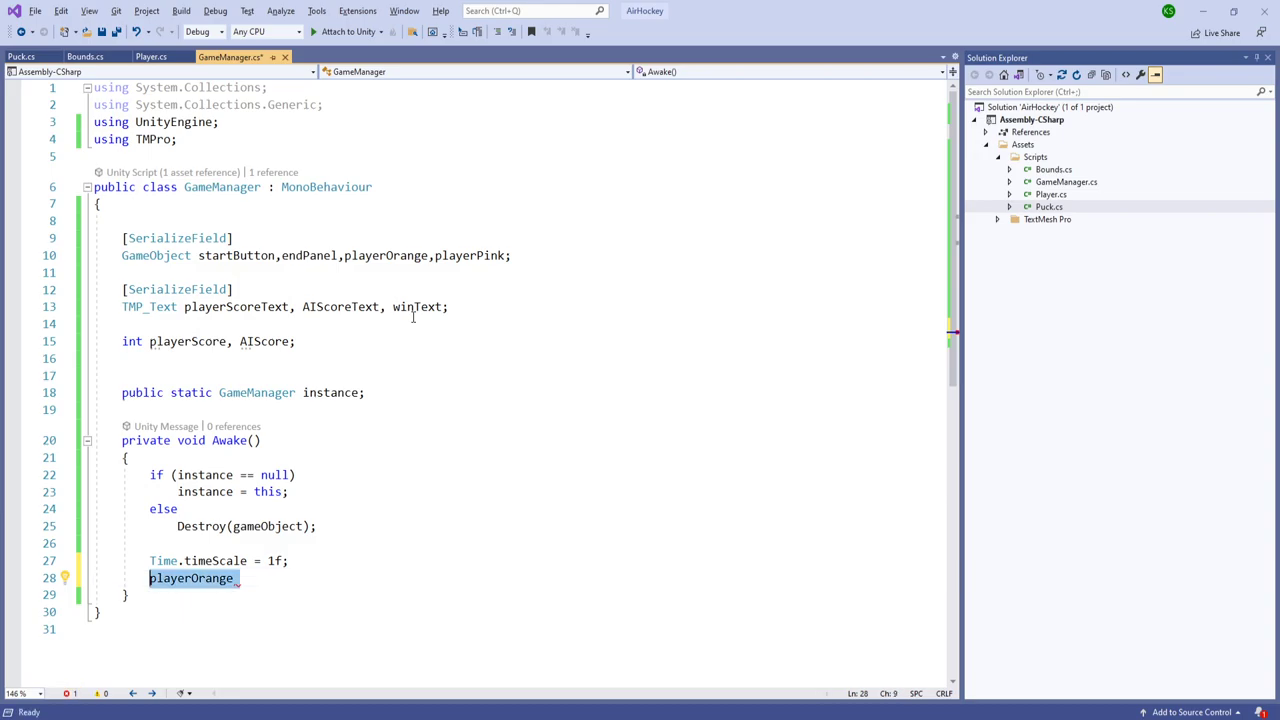
text(playerScore = 0;)
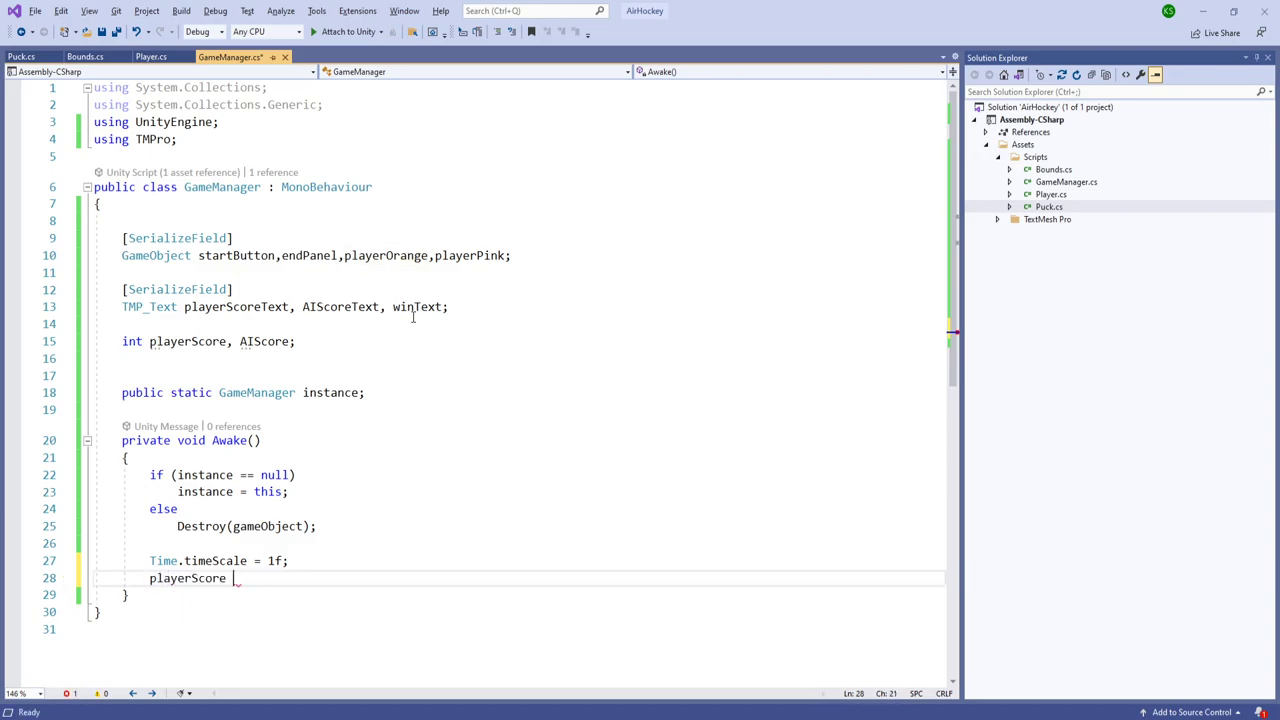
key(Return)
text(pl)
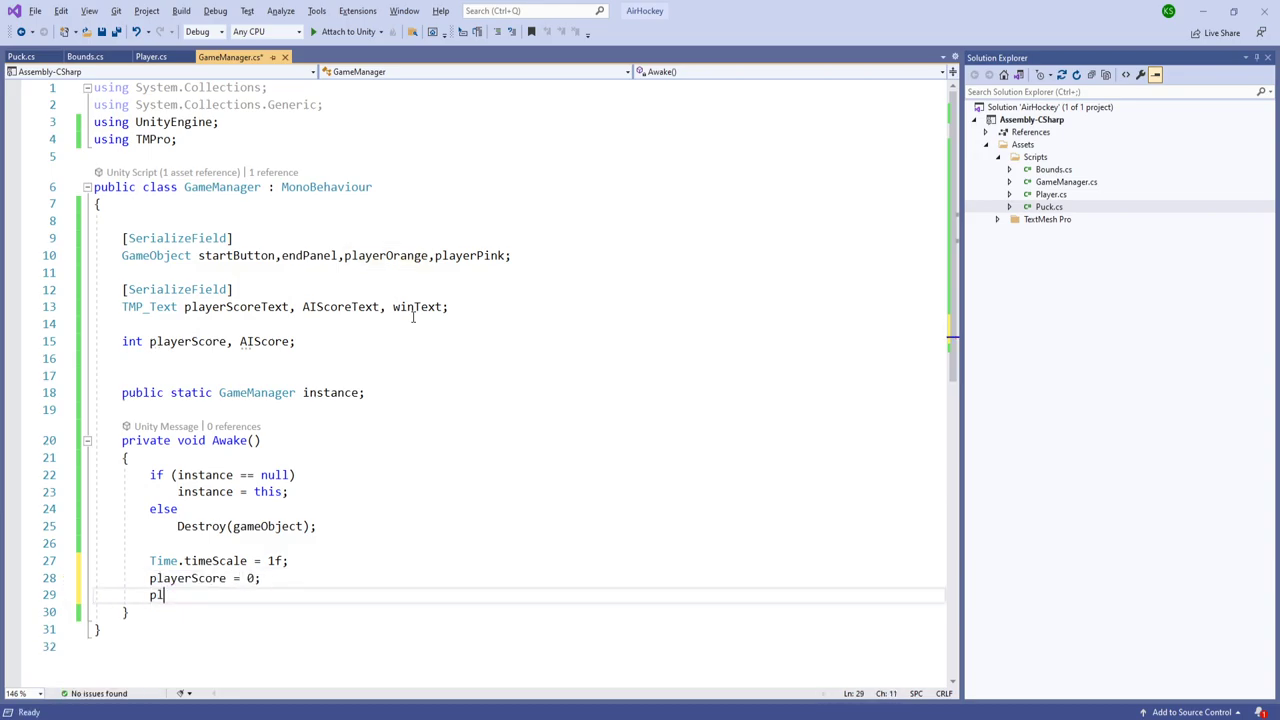
key(BackSpace)
key(BackSpace)
text(AI)
key(Tab)
key(Return)
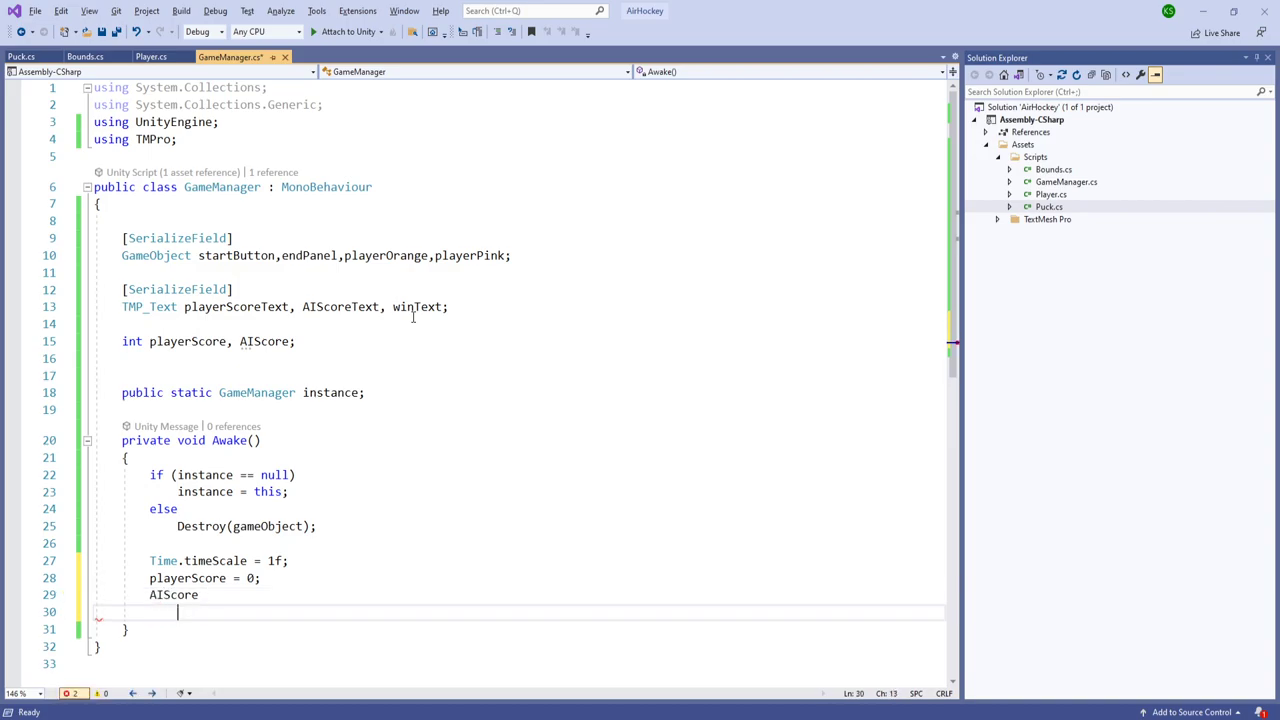
key(Up)
key(End)
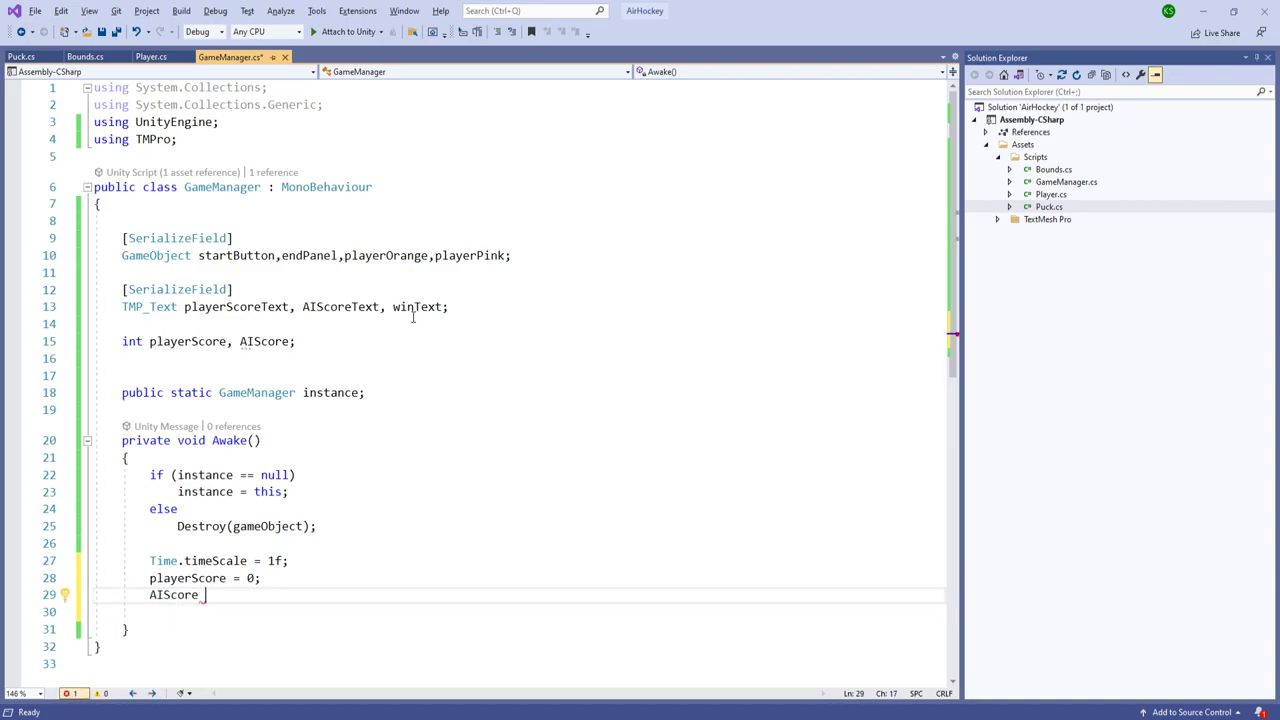
text(= 0;)
key(Delete)
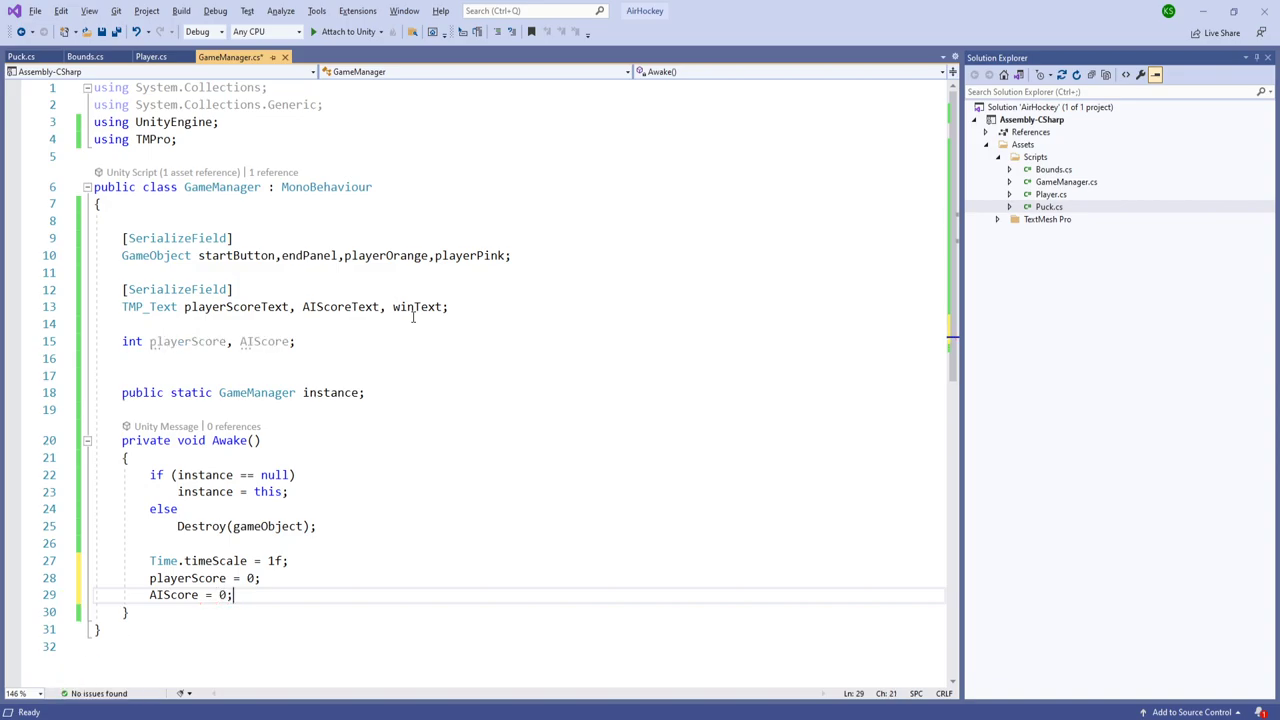
key(Return)
key(Return)
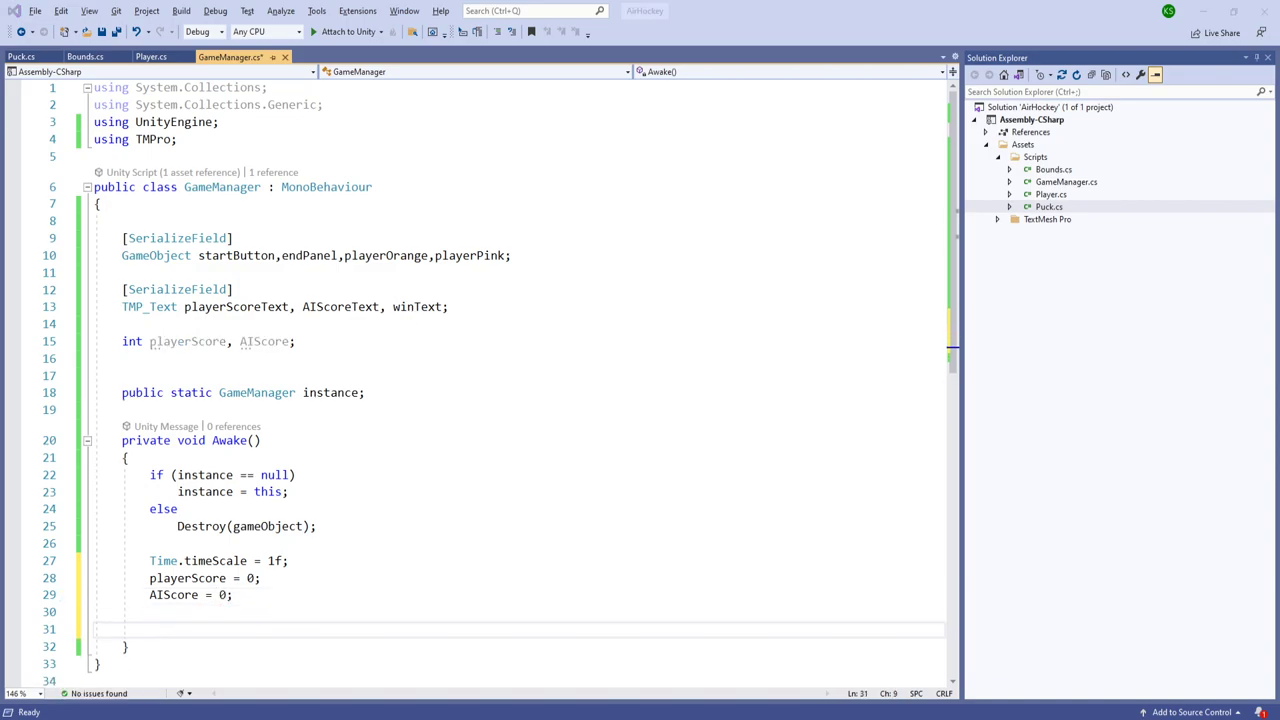
key(BackSpace)
key(BackSpace)
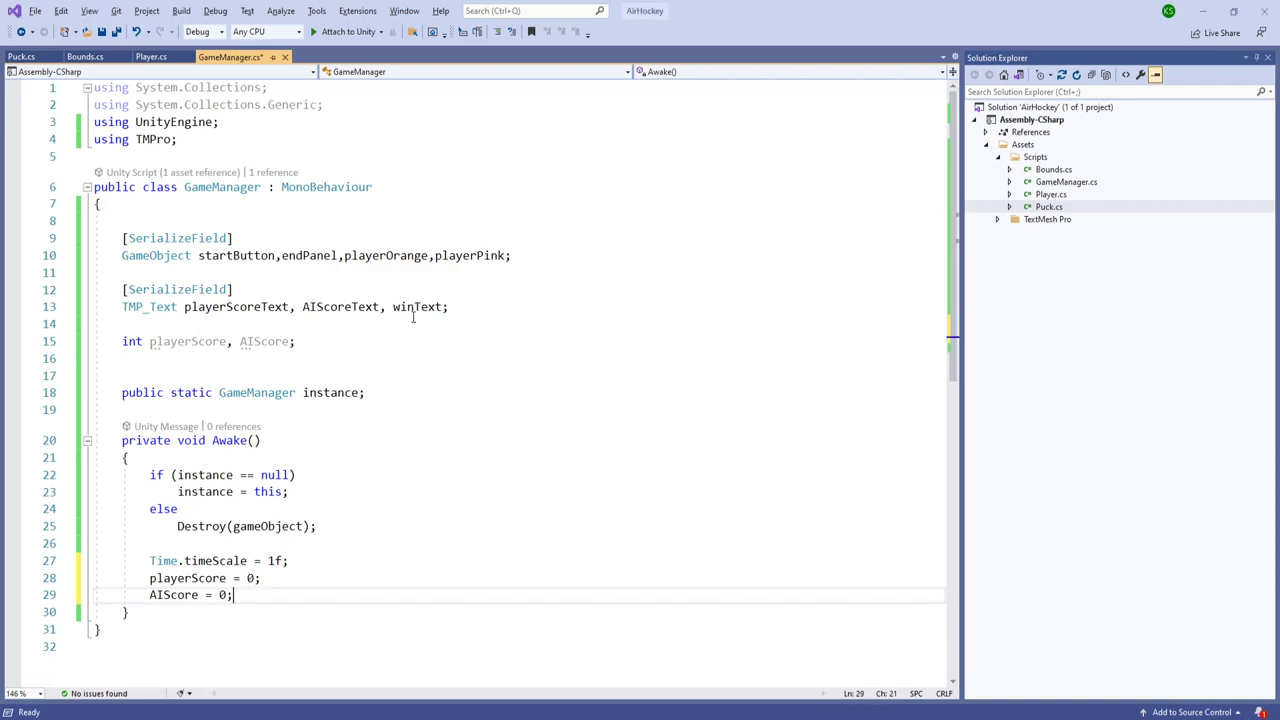
key(Return)
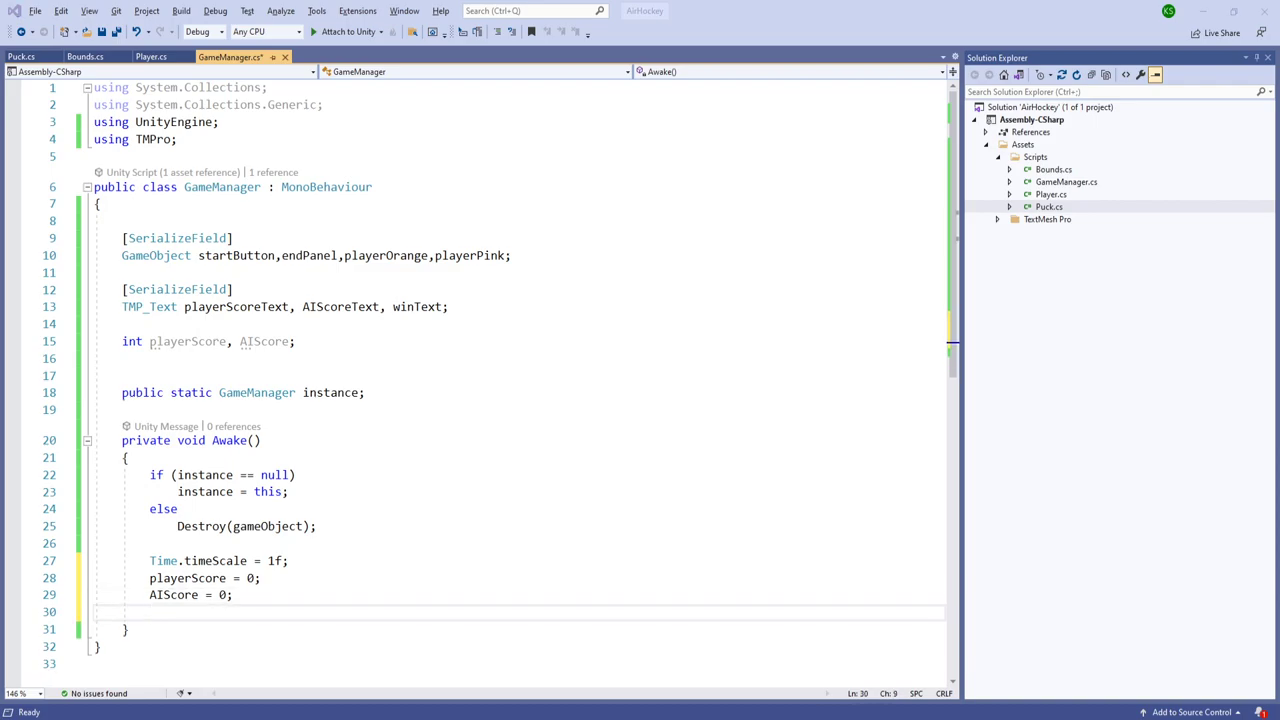
Step: Set playerScoreText.text to playerScore, zero-padded to two digits, in Awake
text(pla)
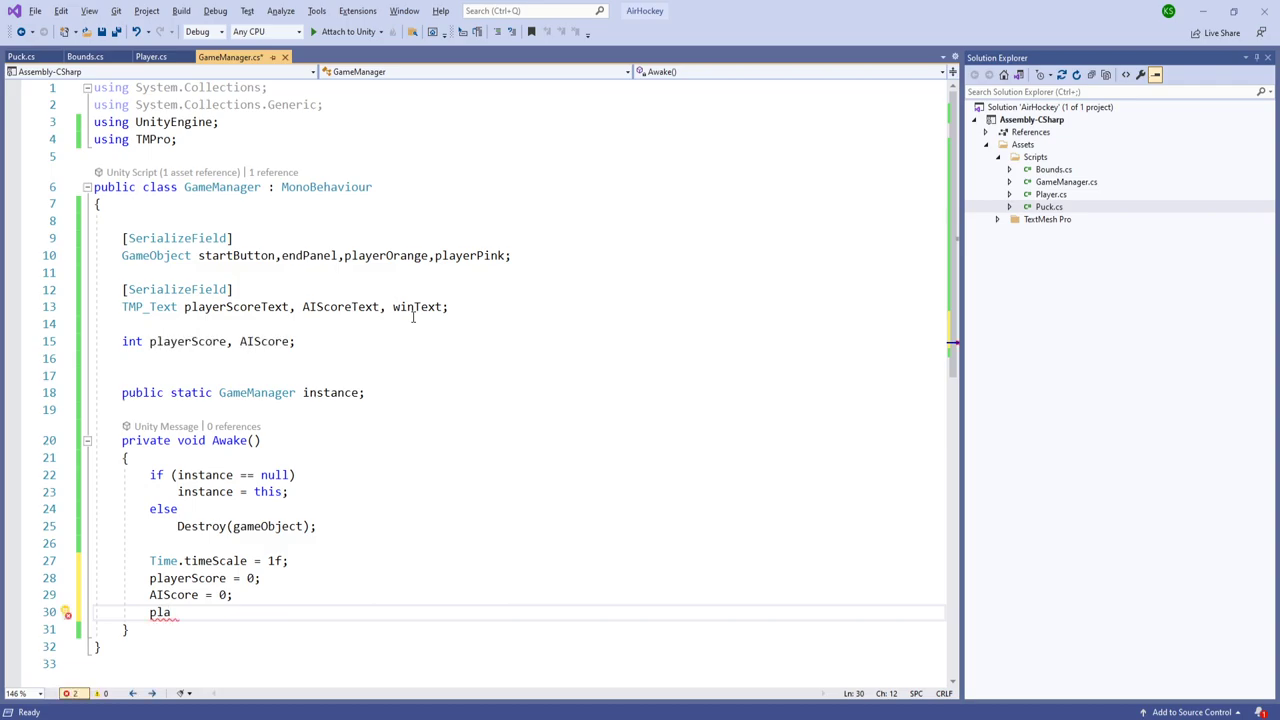
text(yerScoreText.text = ")
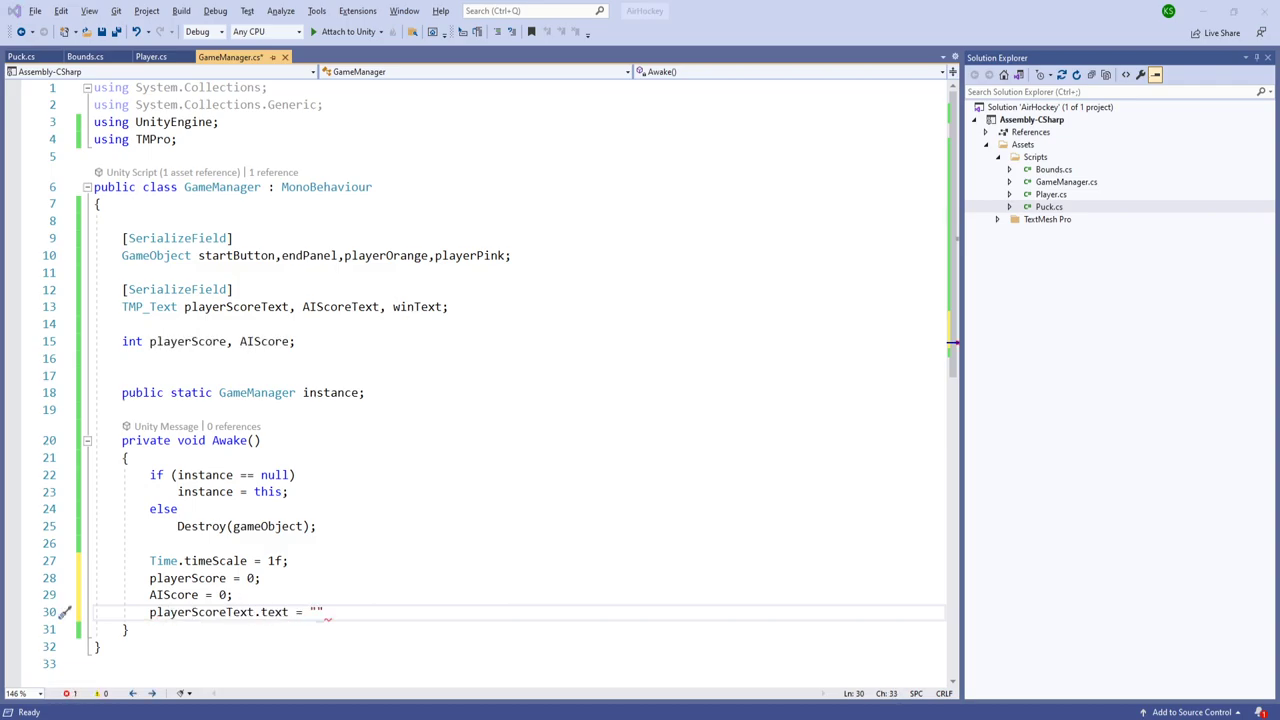
key(BackSpace)
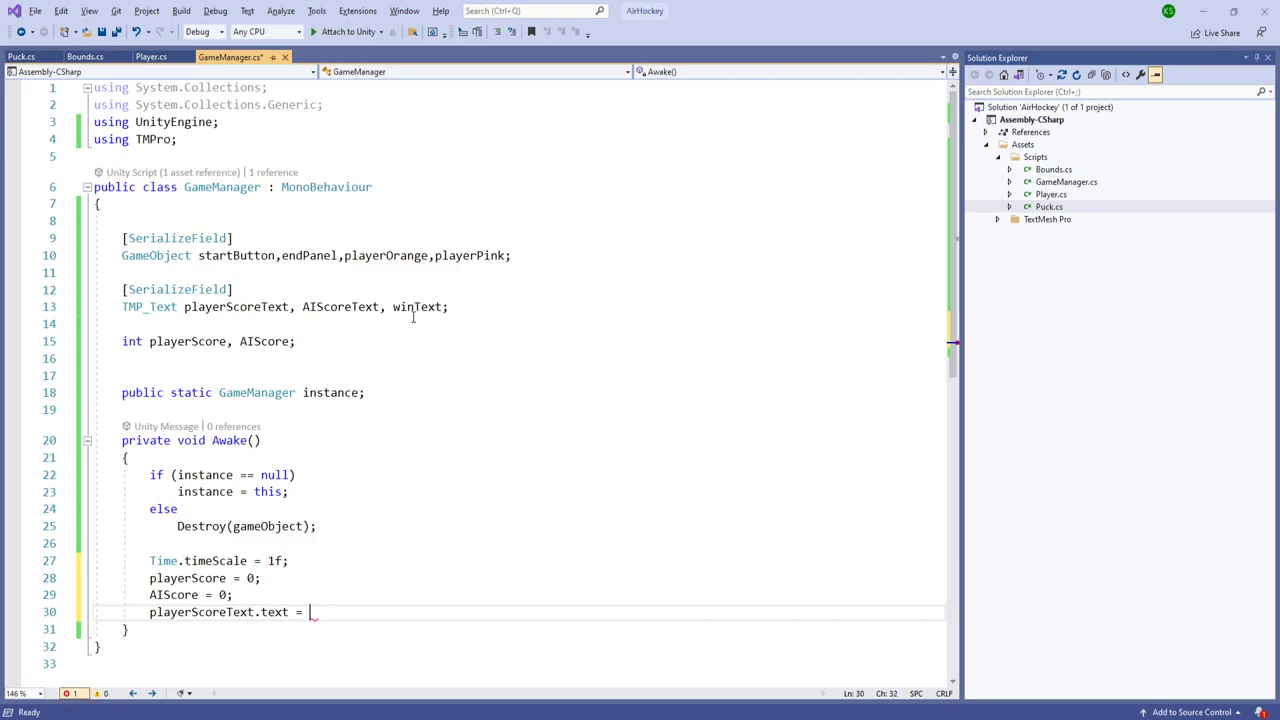
text((playerScore)
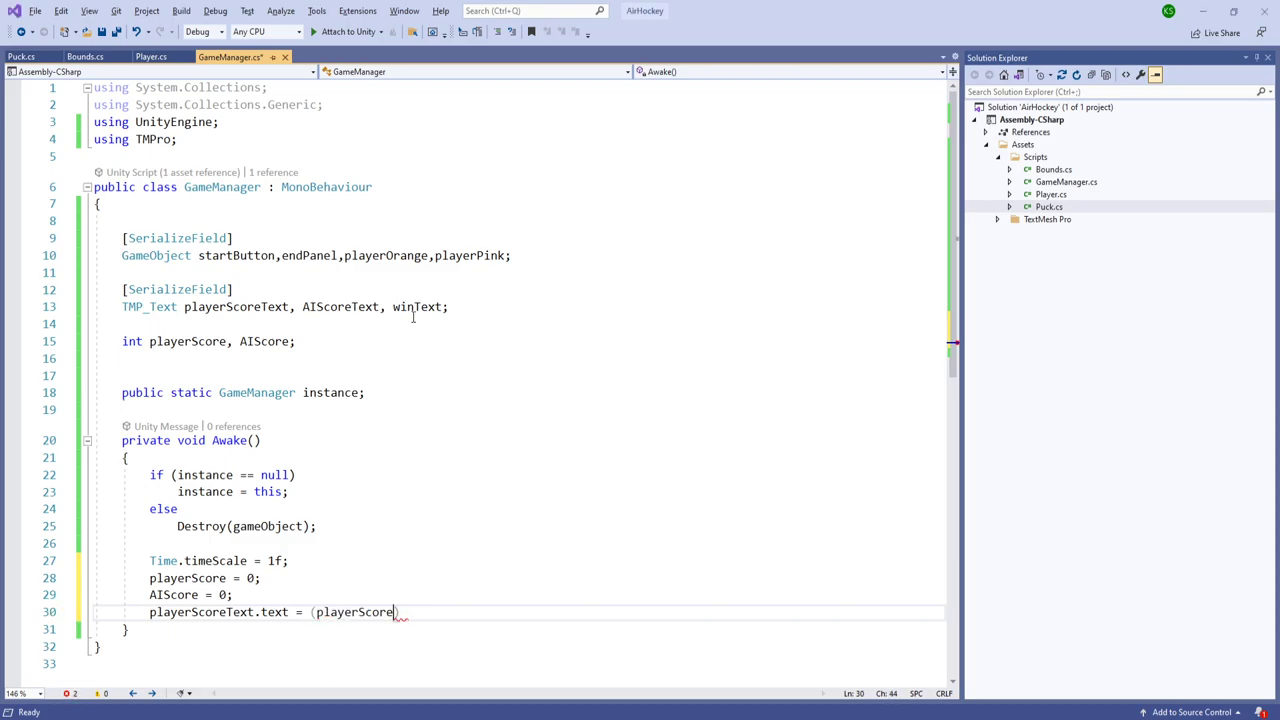
text( > 9 ? "" : "0") + )
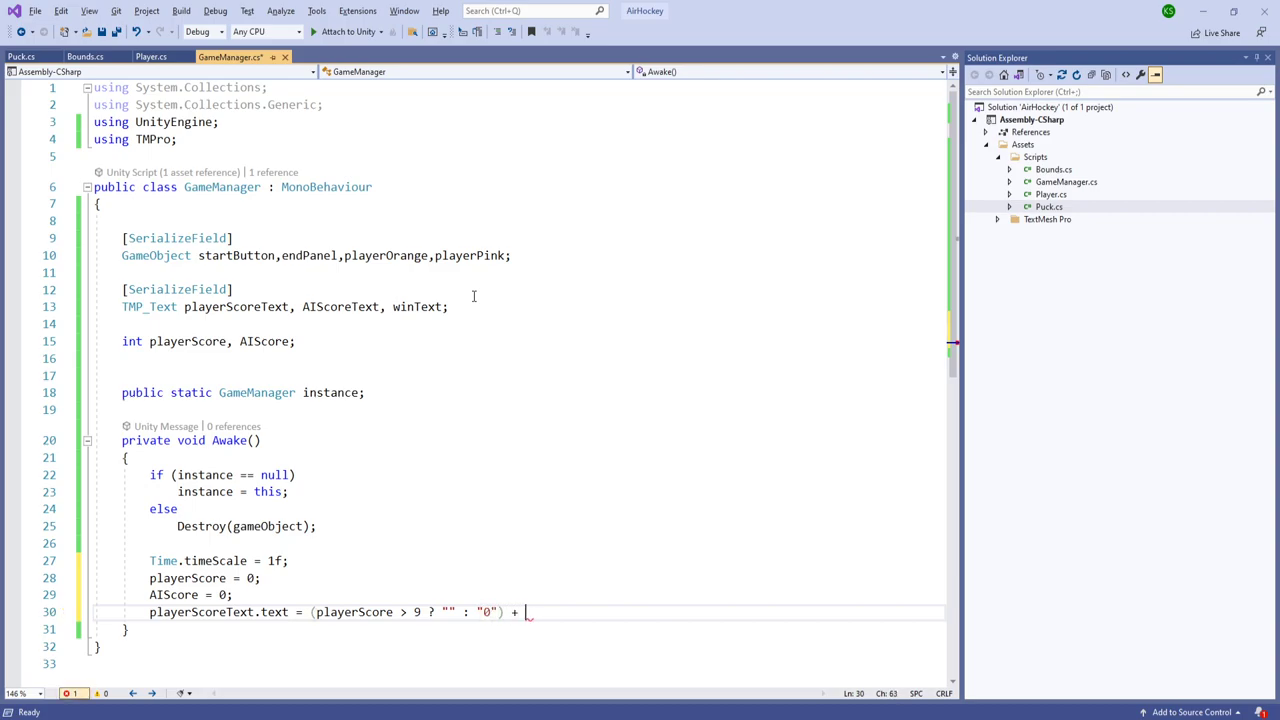
text(playerScore.ToString();)
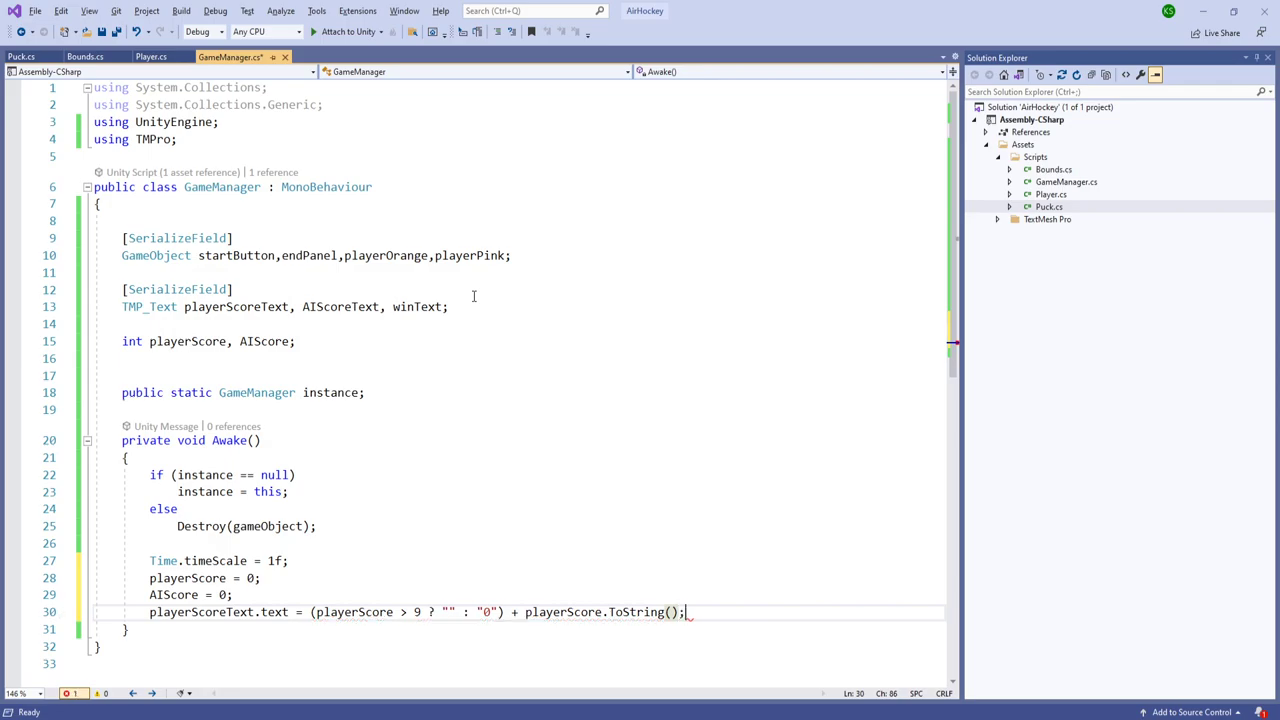
key(shift+Home)
Step: Duplicate that line for AIScoreText showing AIScore, then save the script
key(ctrl+c)
key(End)
key(Return)
key(ctrl+v)
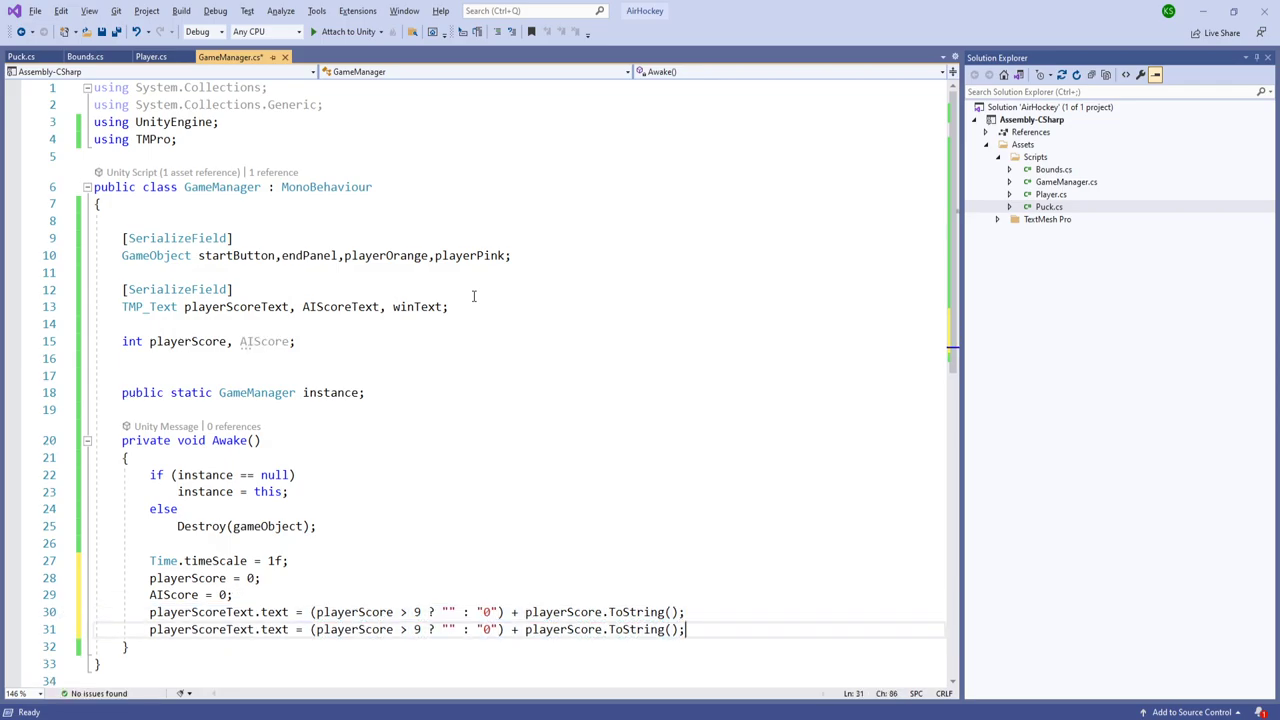
key(ctrl+Left)
key(ctrl+Left)
key(ctrl+Left)
key(ctrl+shift+Right)
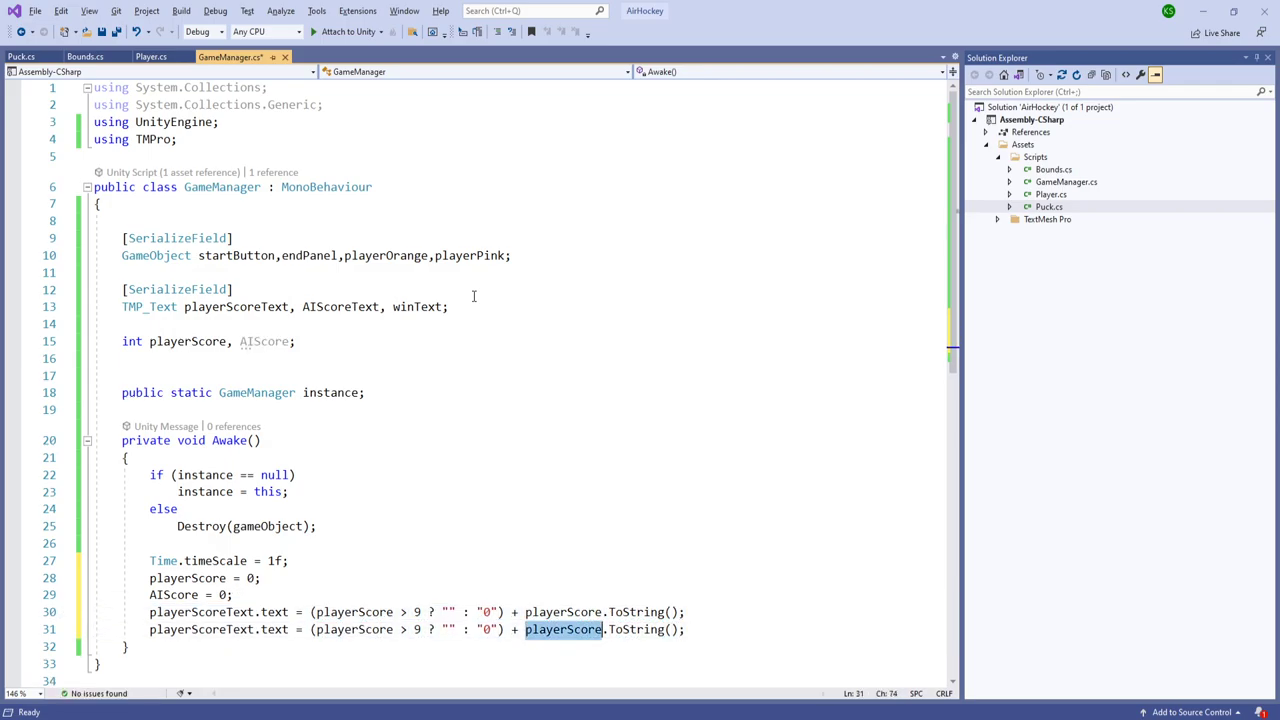
text(AIScore)
key(ctrl+Left)
key(ctrl+Left)
key(ctrl+Left)
key(ctrl+Left)
key(ctrl+Left)
key(ctrl+Left)
key(ctrl+Left)
key(ctrl+Left)
key(ctrl+Left)
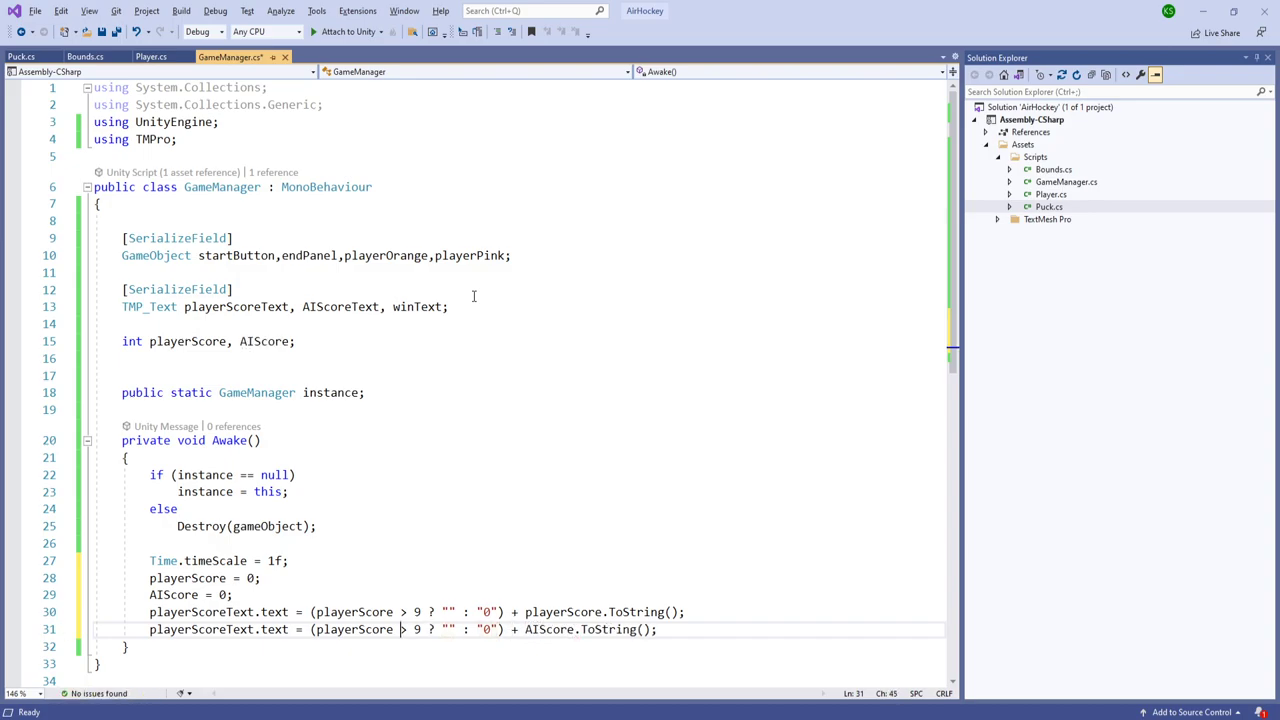
key(ctrl+shift+Left)
text(AIScore)
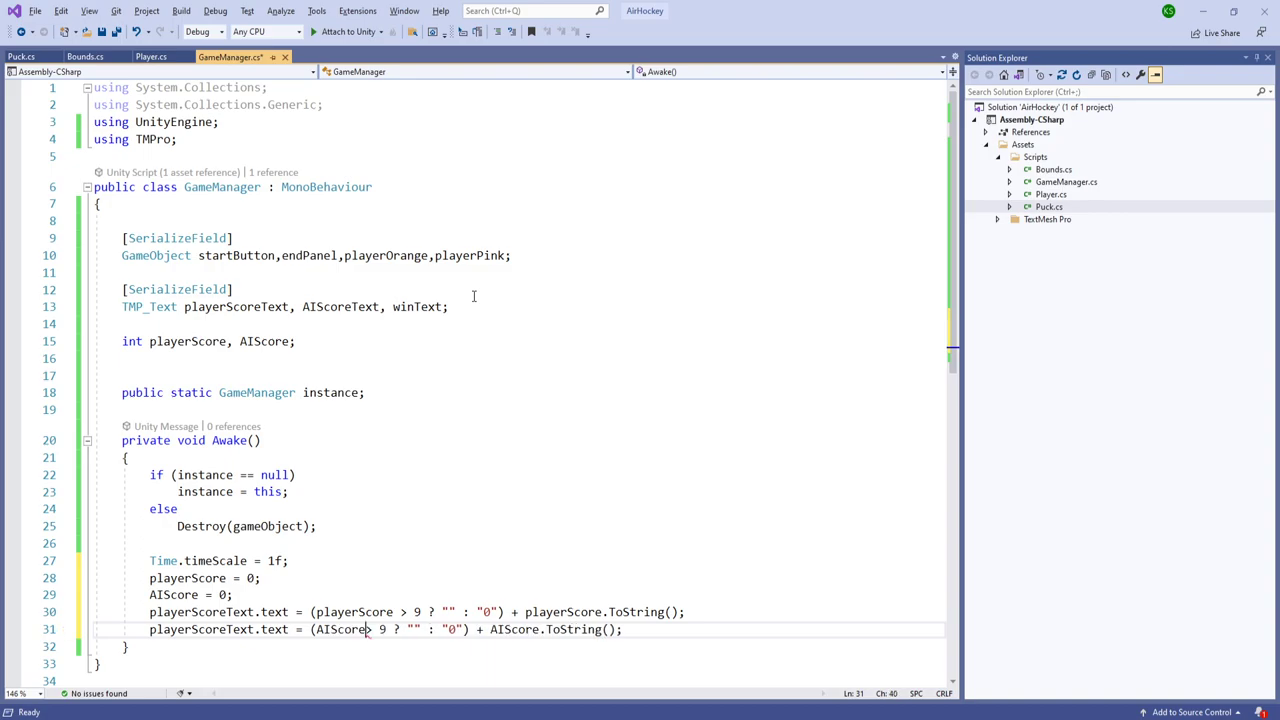
key(ctrl+Left)
key(ctrl+Left)
key(ctrl+Left)
key(ctrl+Left)
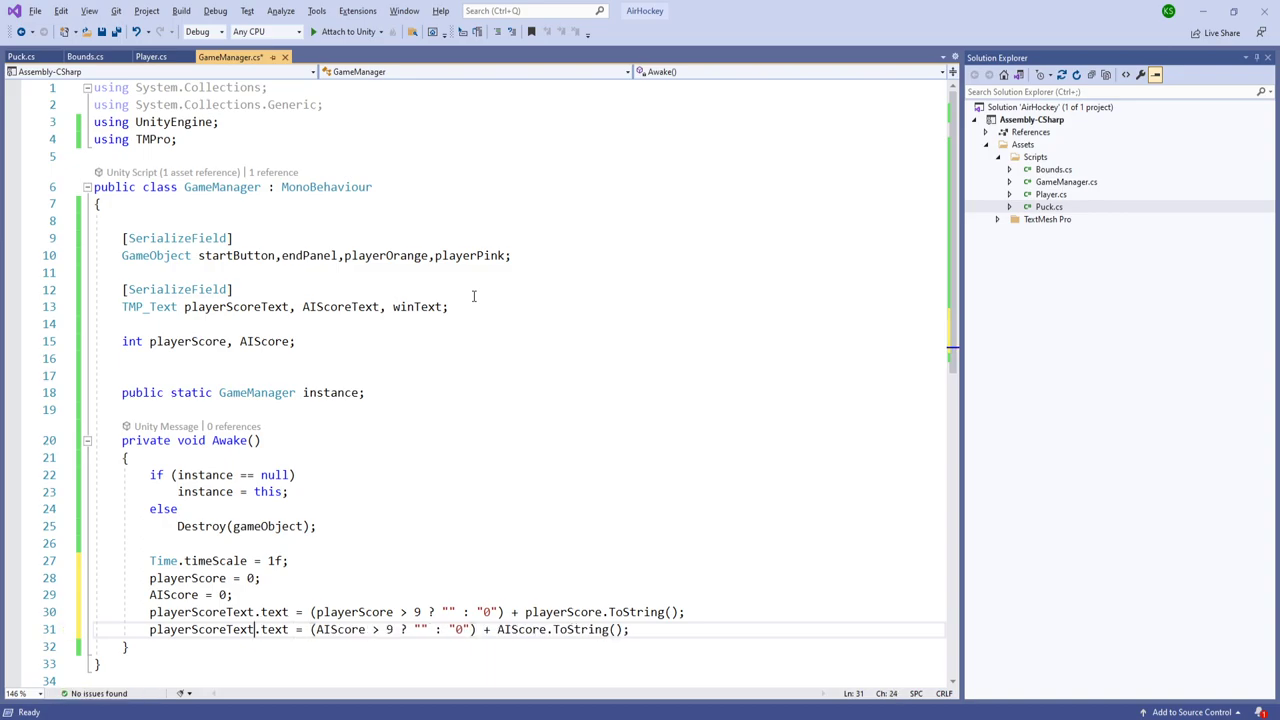
key(ctrl+shift+Left)
text(AUI)
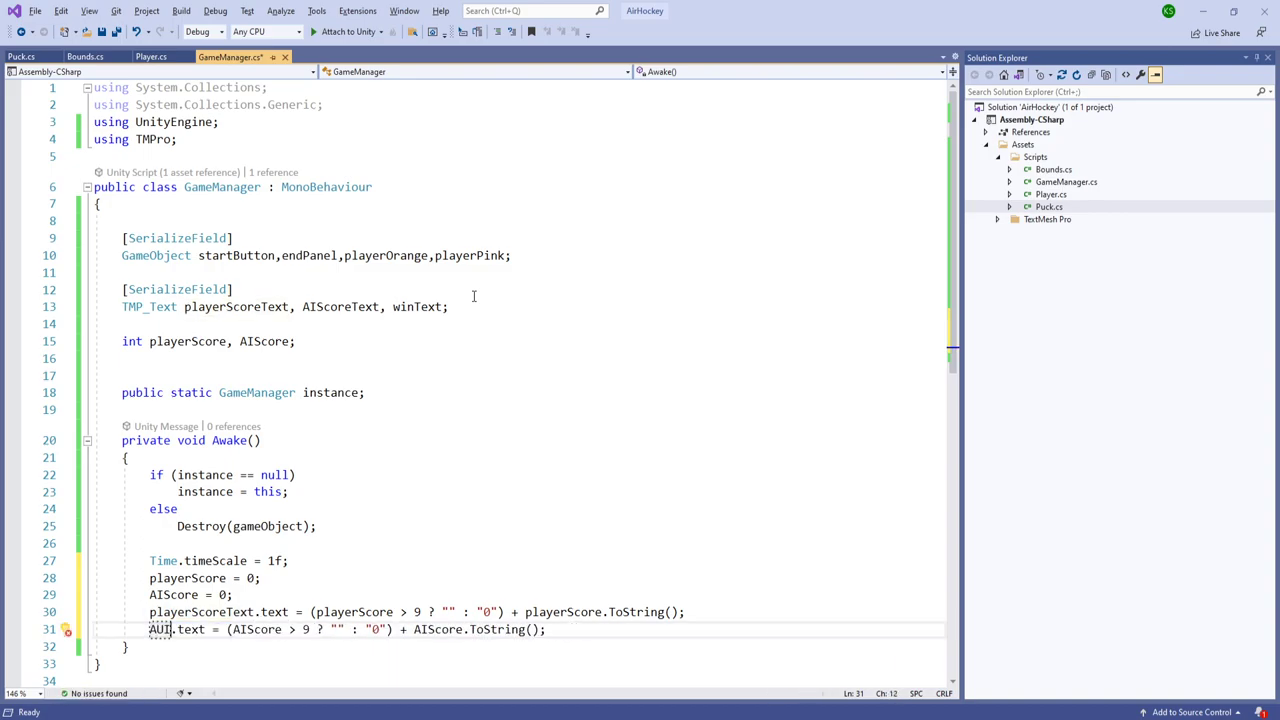
key(Tab)
key(ctrl+s)
key(Down)
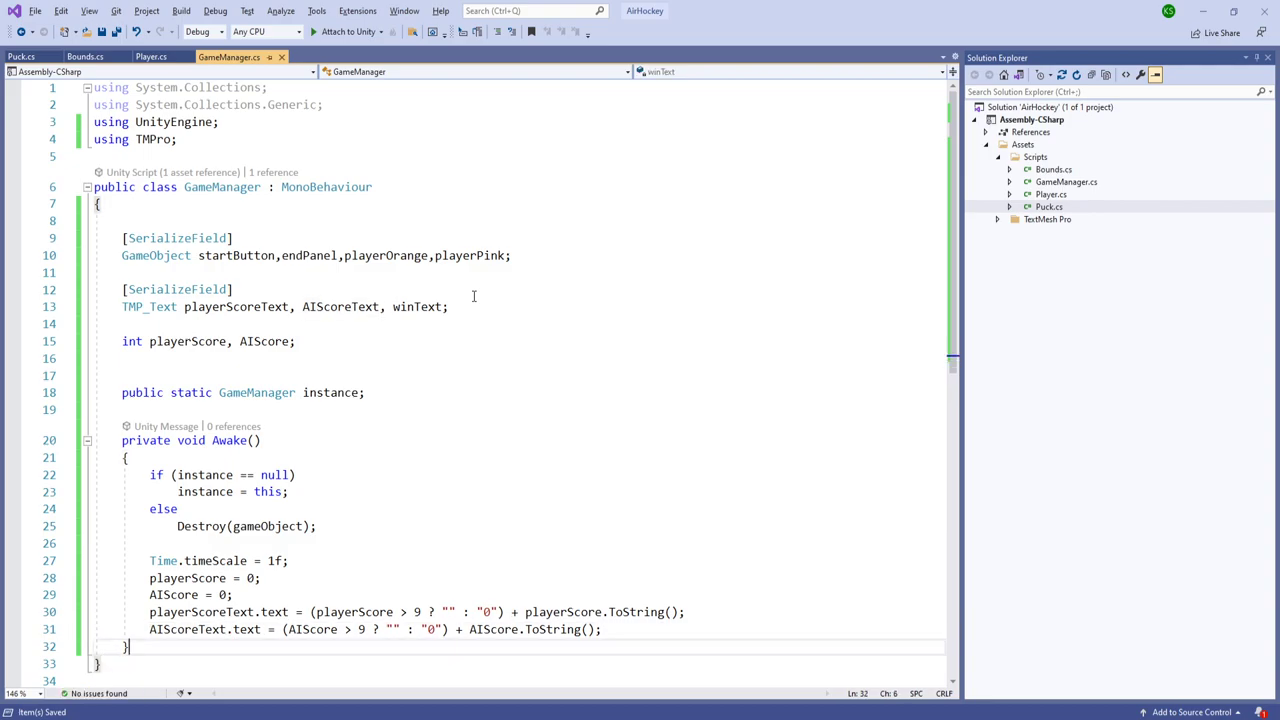
key(Up)
key(End)
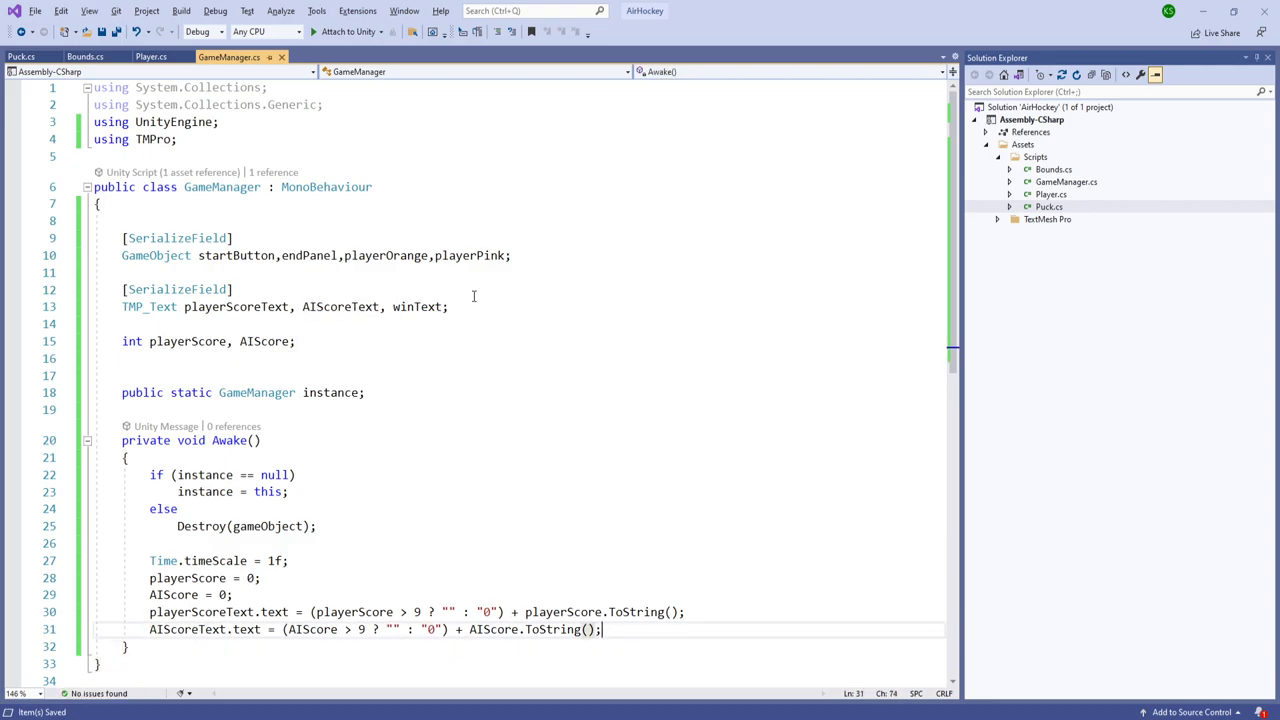
key(Return)
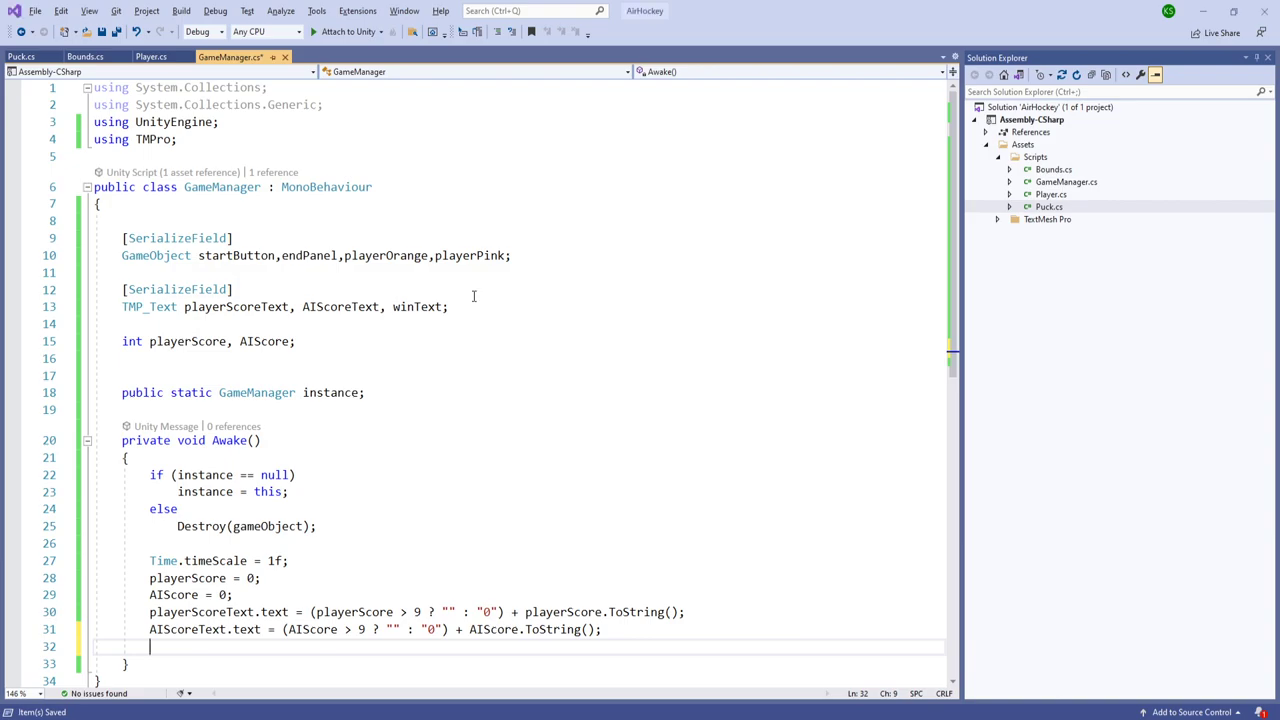
Step: Make Awake show startButton and hide endPanel with SetActive(true) and SetActive(false)
text(startButton.)
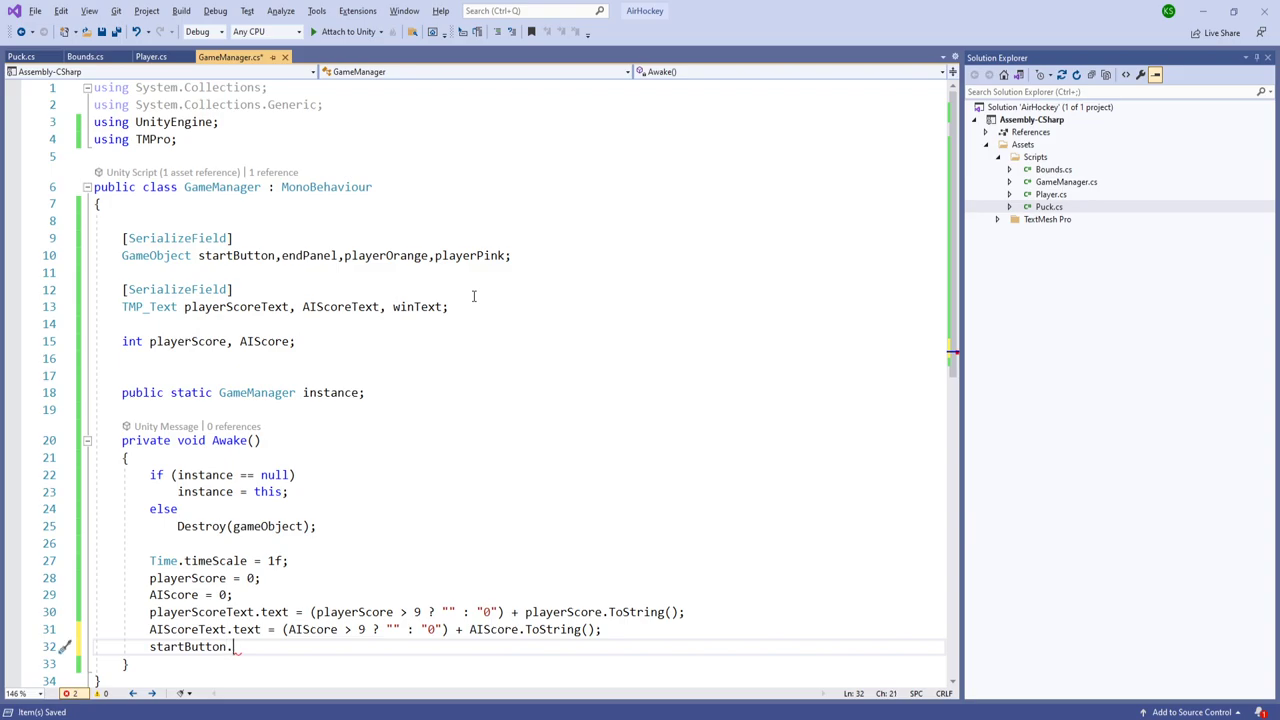
text(SetActive(tr)
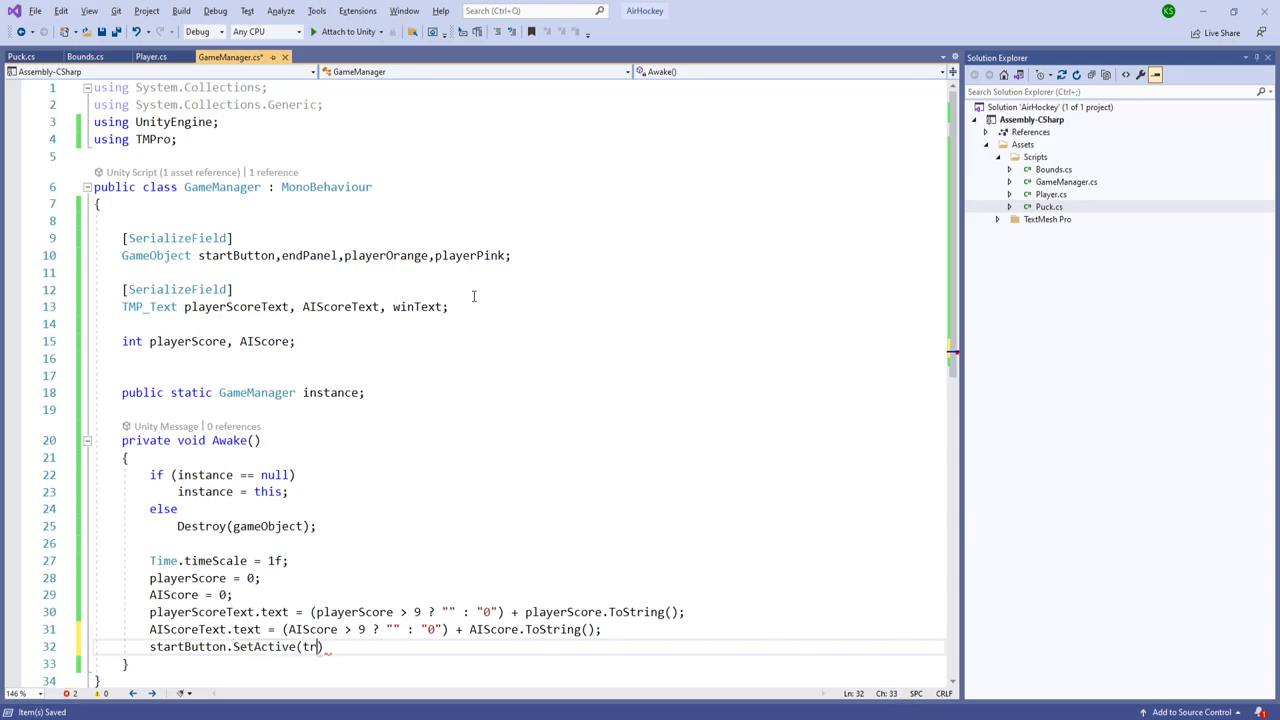
text(ue);)
key(Return)
text(end)
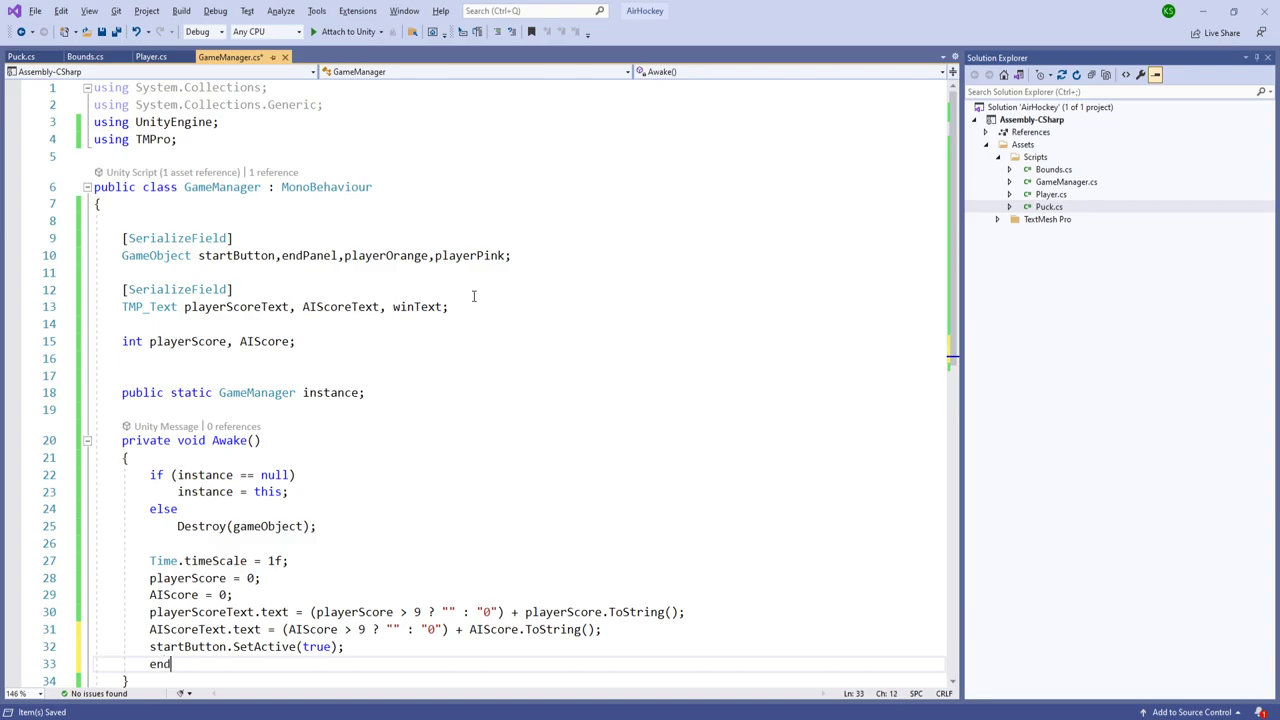
text(Panel.SetActive)
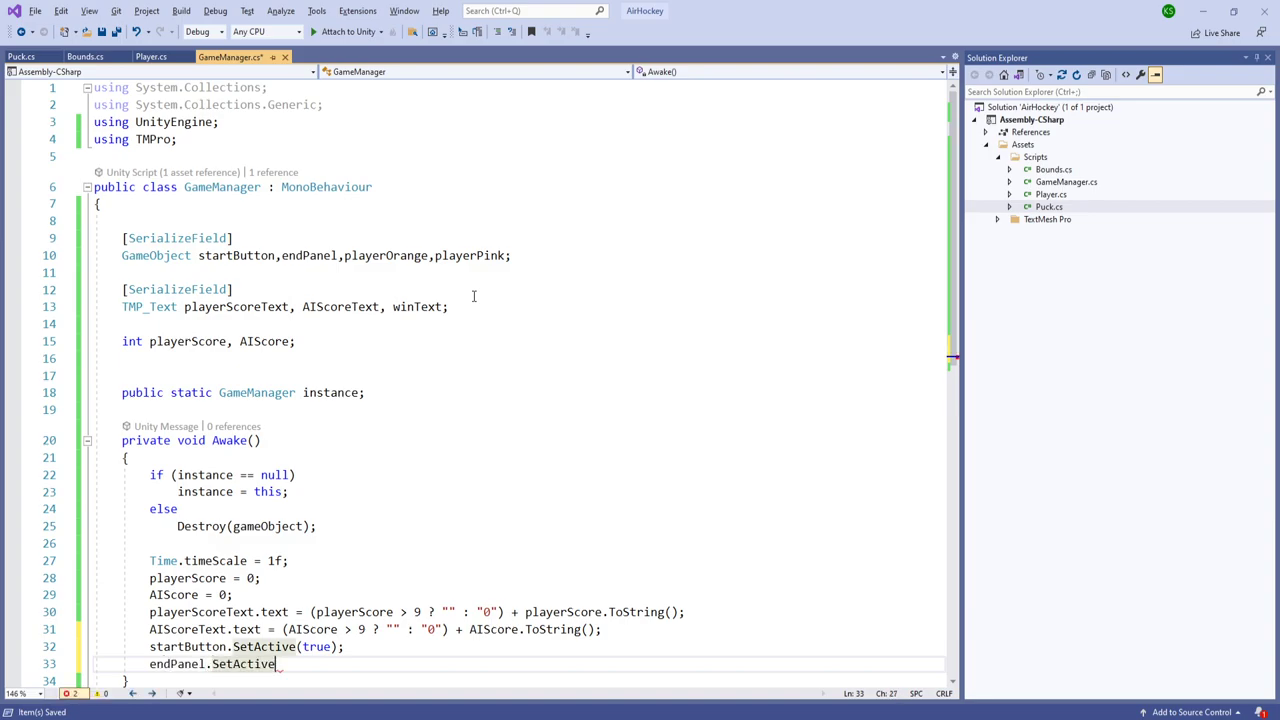
text((false);)
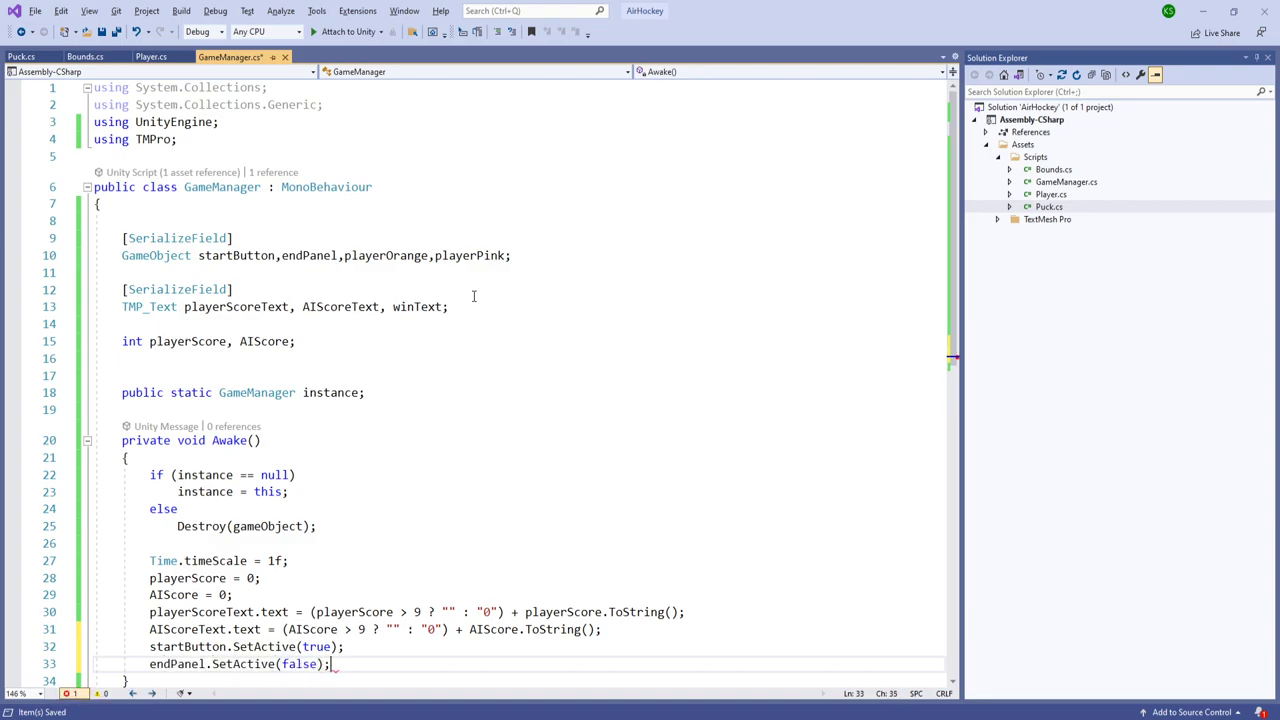
scroll(489, 290, down, 7)
key(Return)
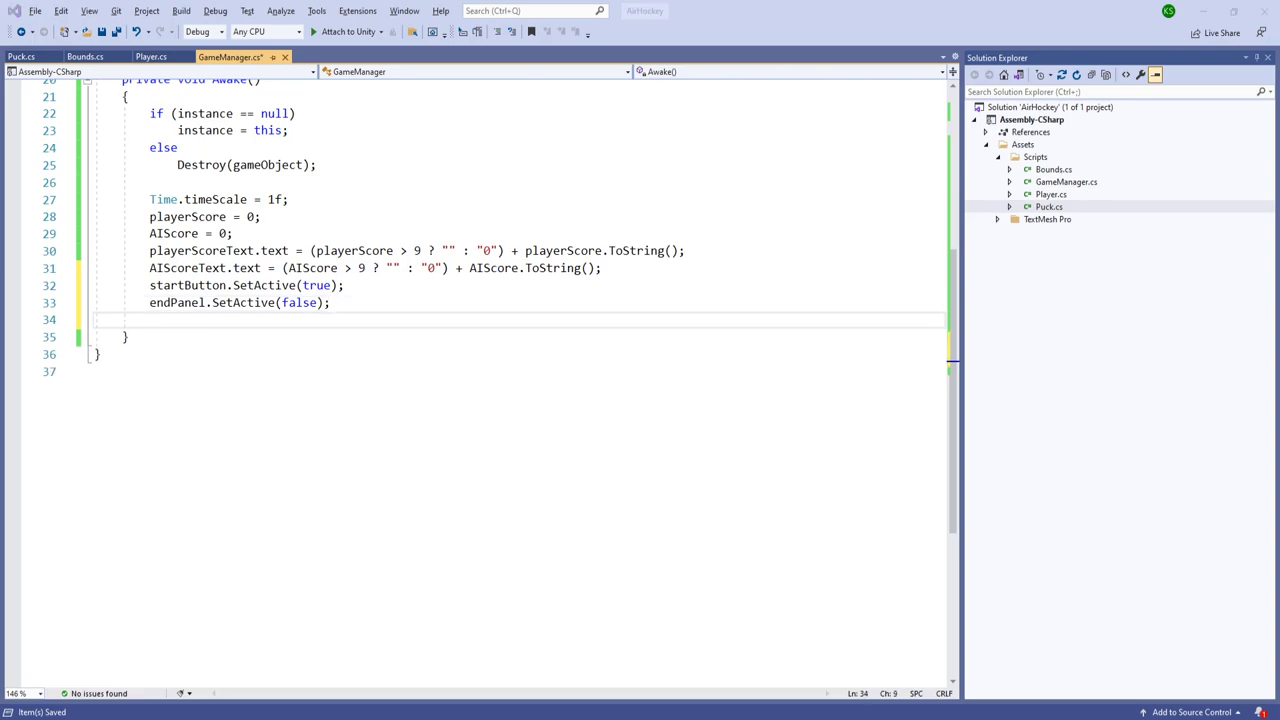
Step: Set canMove to false on the Player components of playerOrange and playerPink
text(pl)
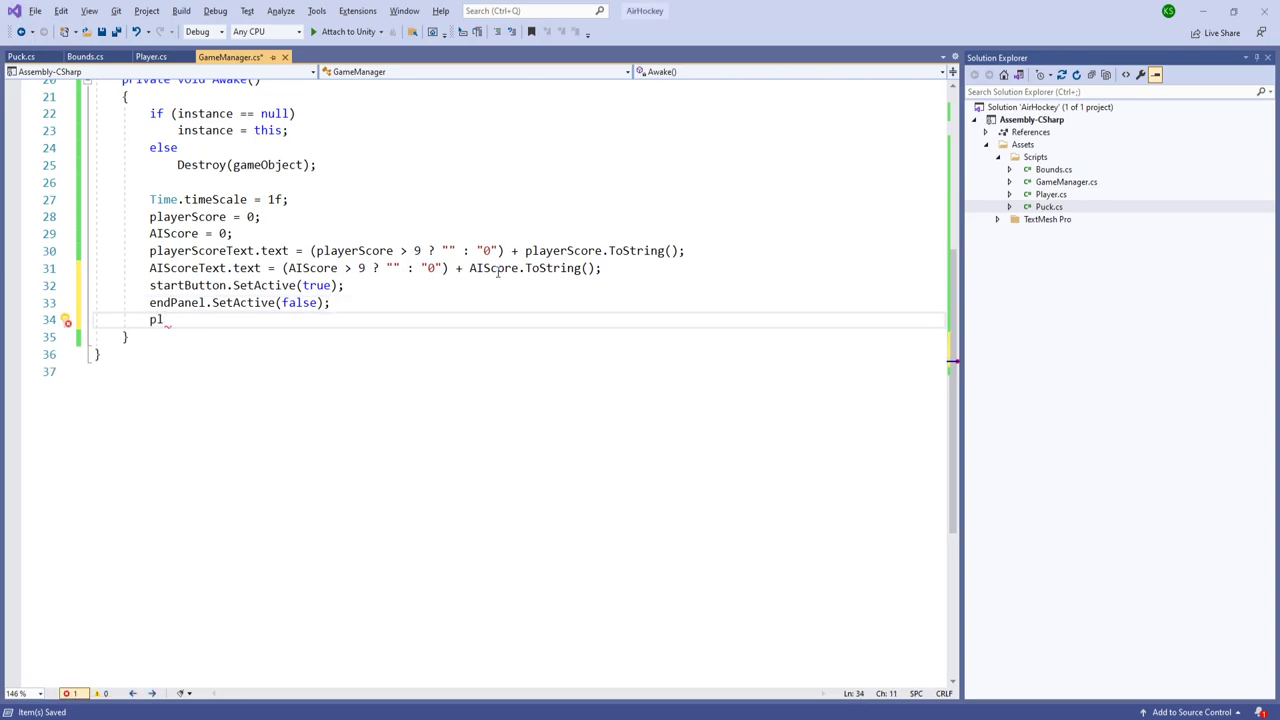
text(ayerOrange.GetComponent<)
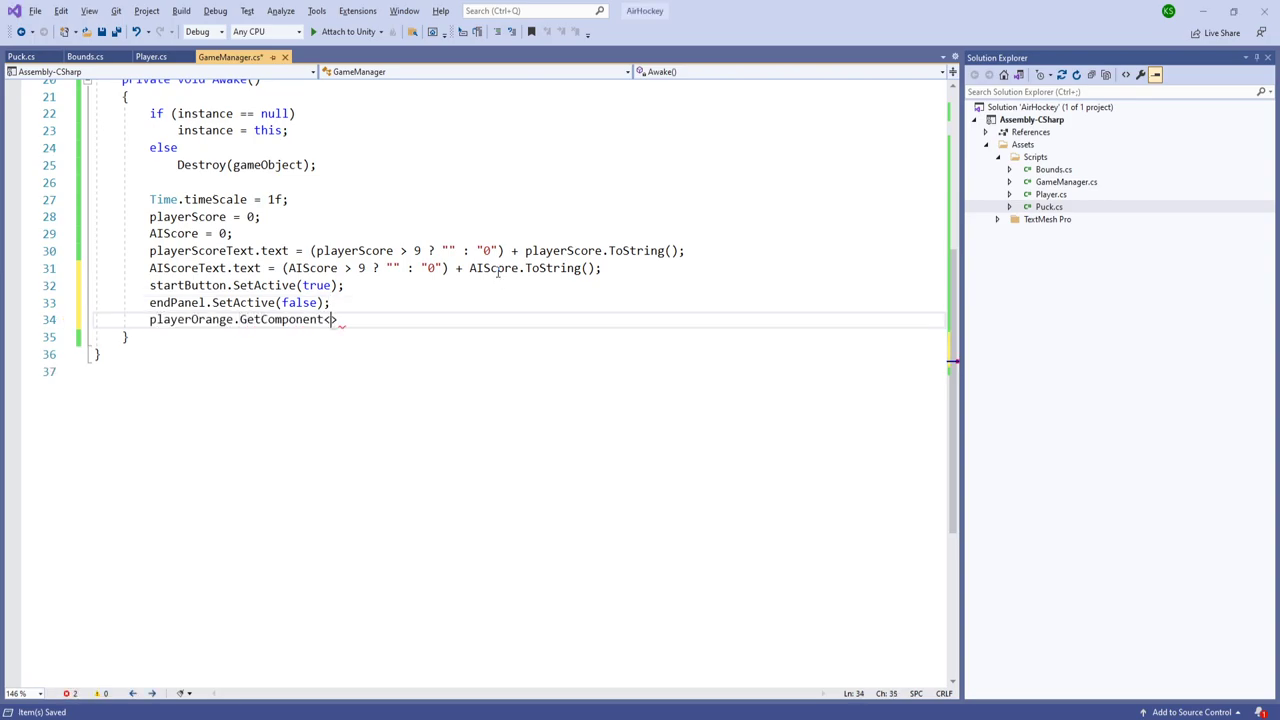
text(Player>().canMove = false;)
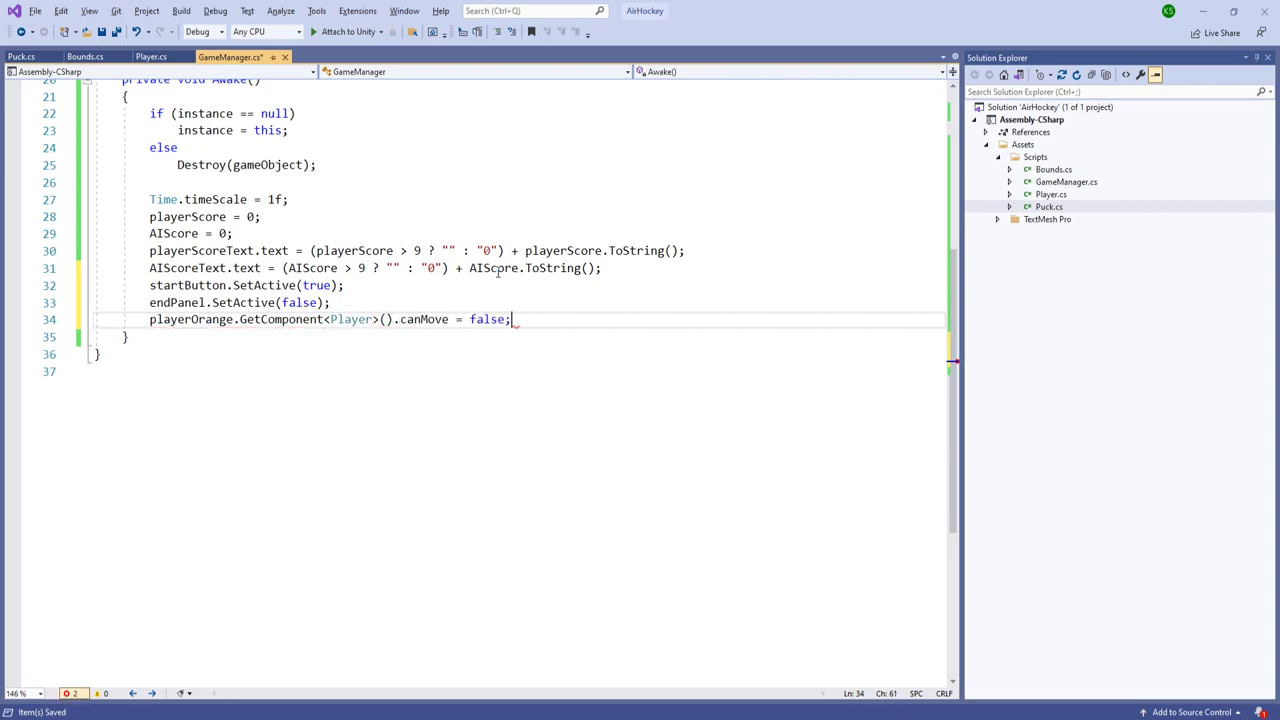
key(Return)
key(shift+Up)
key(ctrl+c)
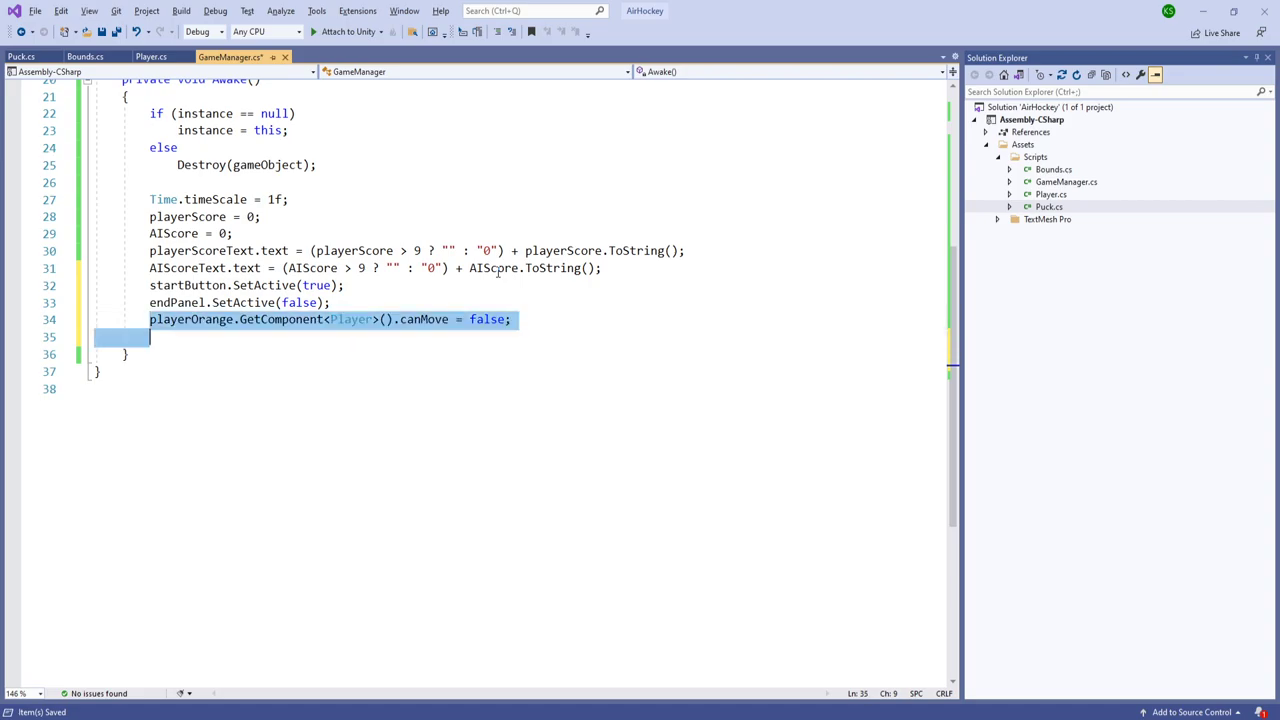
key(Down)
key(Down)
key(Up)
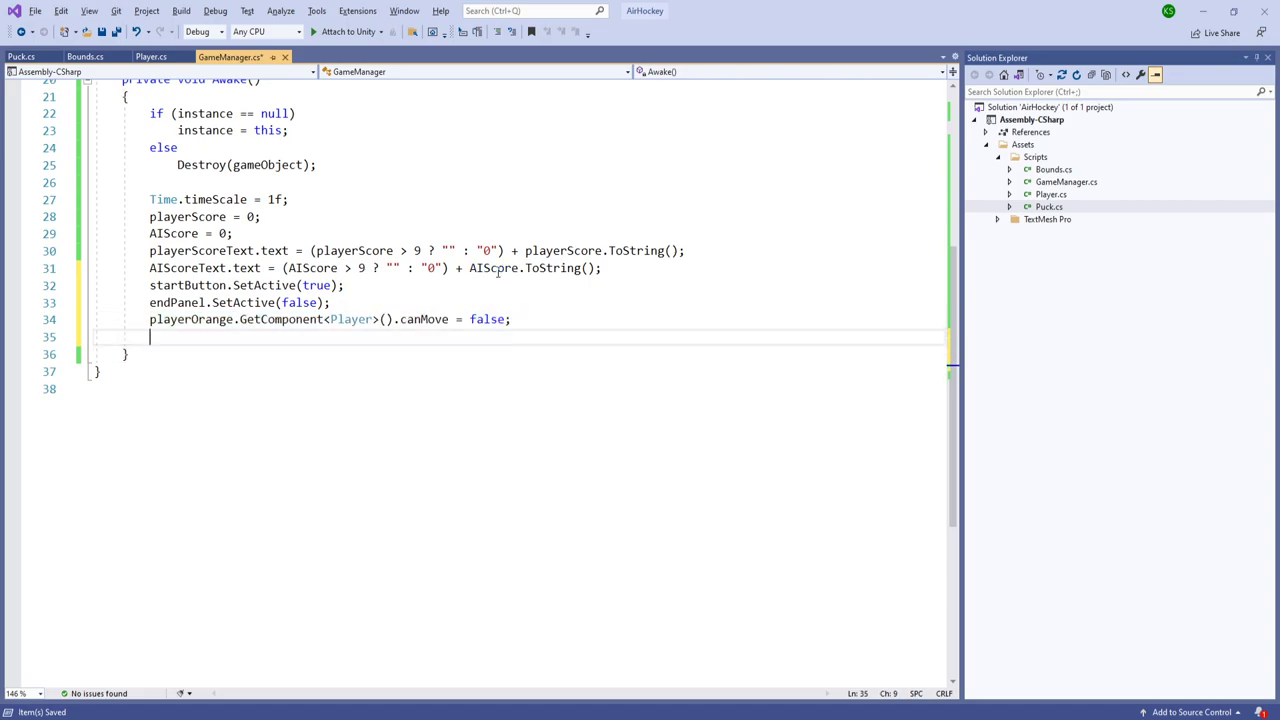
key(ctrl+v)
key(BackSpace)
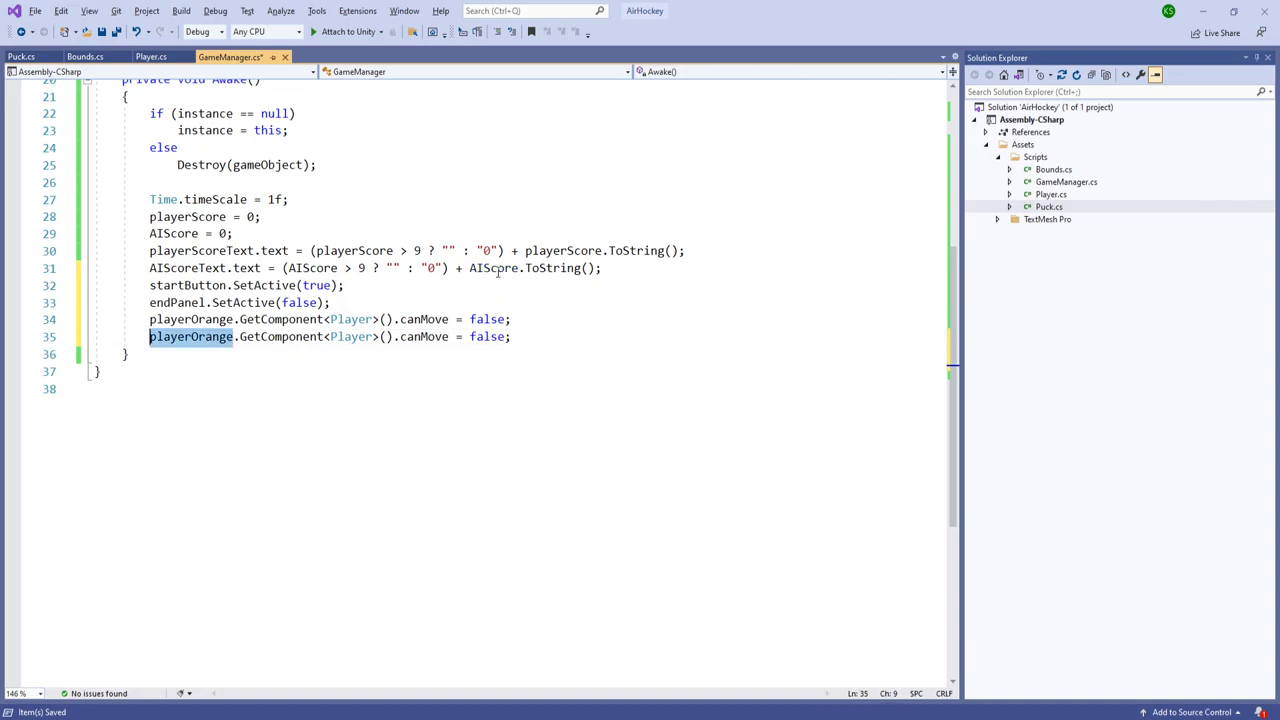
text(playerPink)
key(Down)
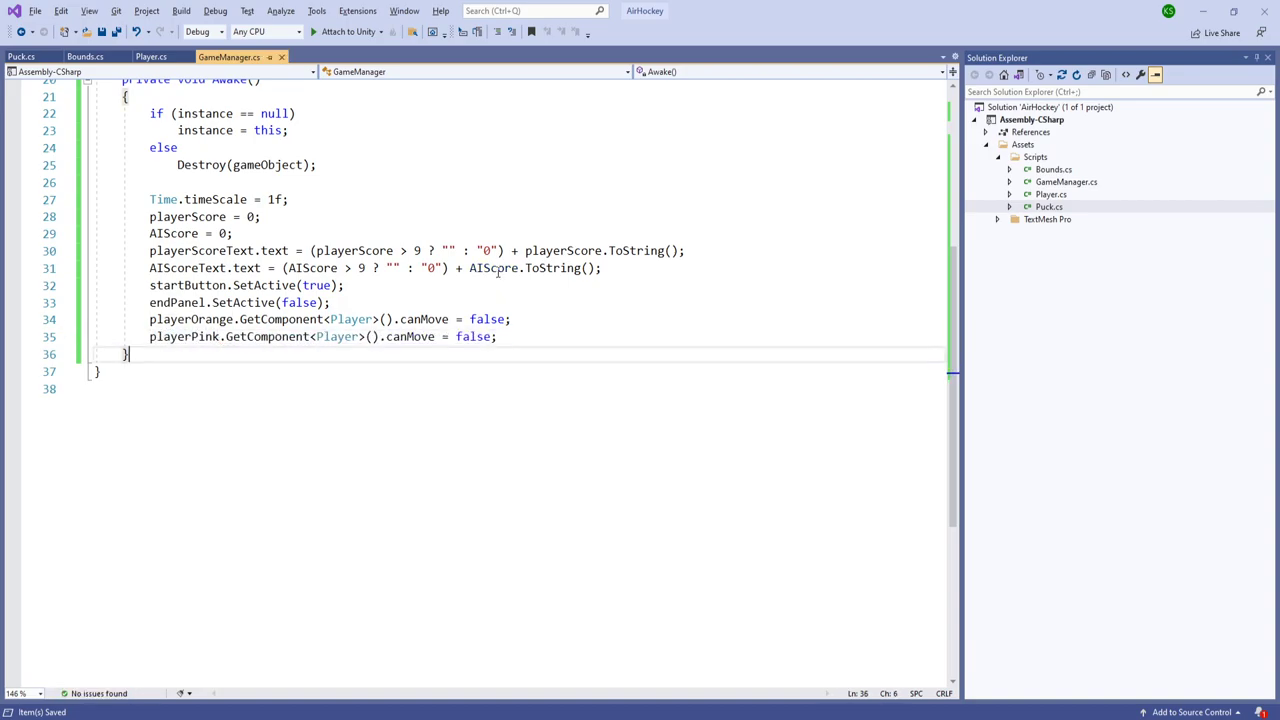
ctrl+scroll(497, 272, down, 3)
ctrl+scroll(509, 265, up, 3)
key(Return)
key(Return)
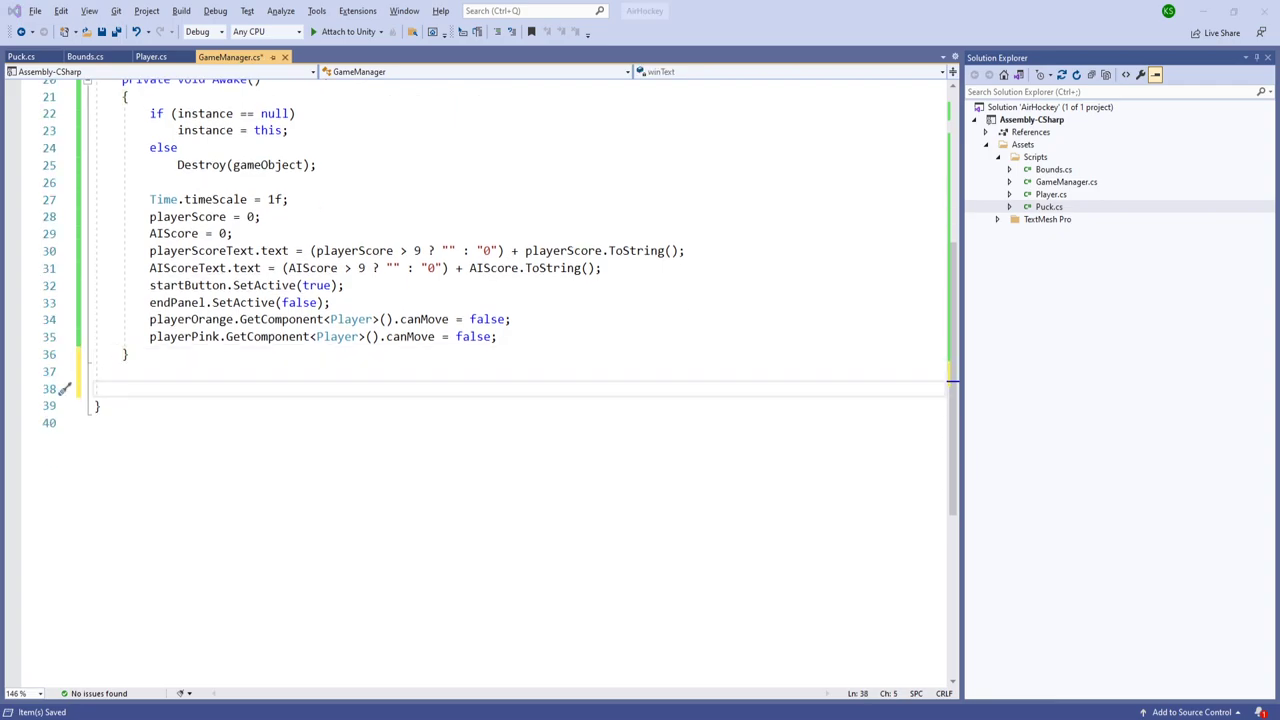
Step: Create a public void StartGame() method that calls startButton.SetActive(false)
text(public o)
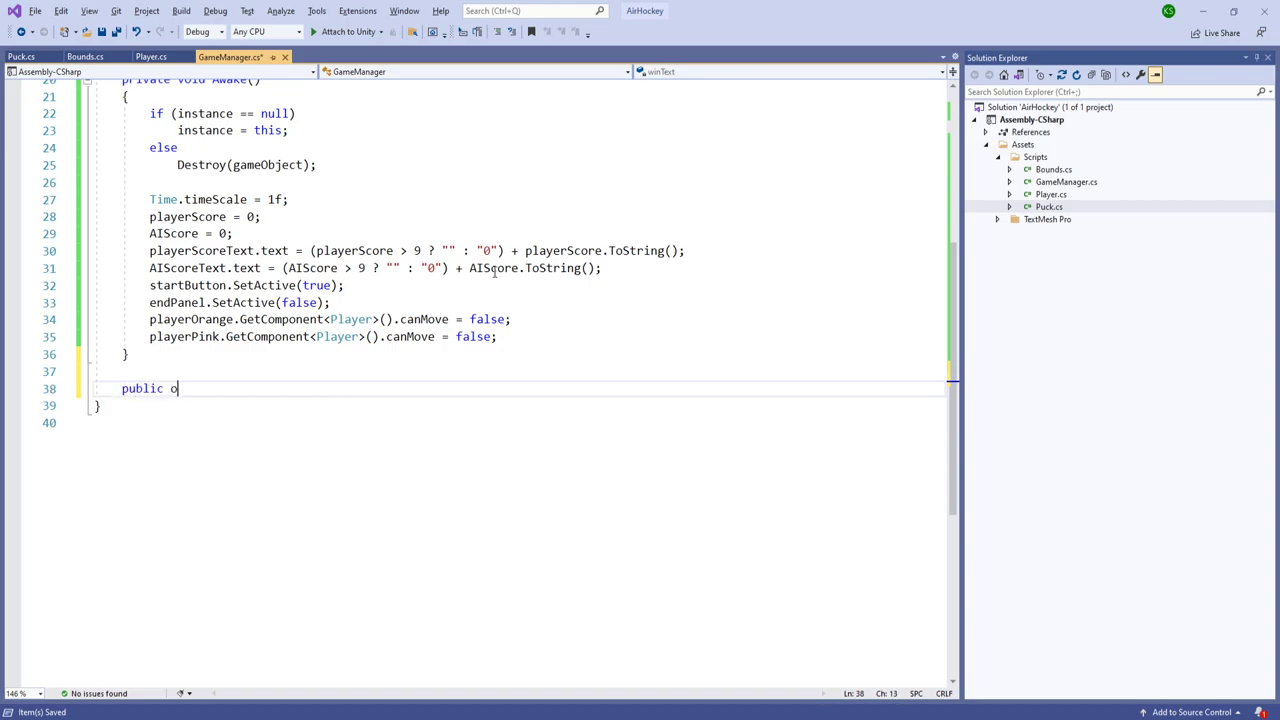
text(vio)
text(oi)
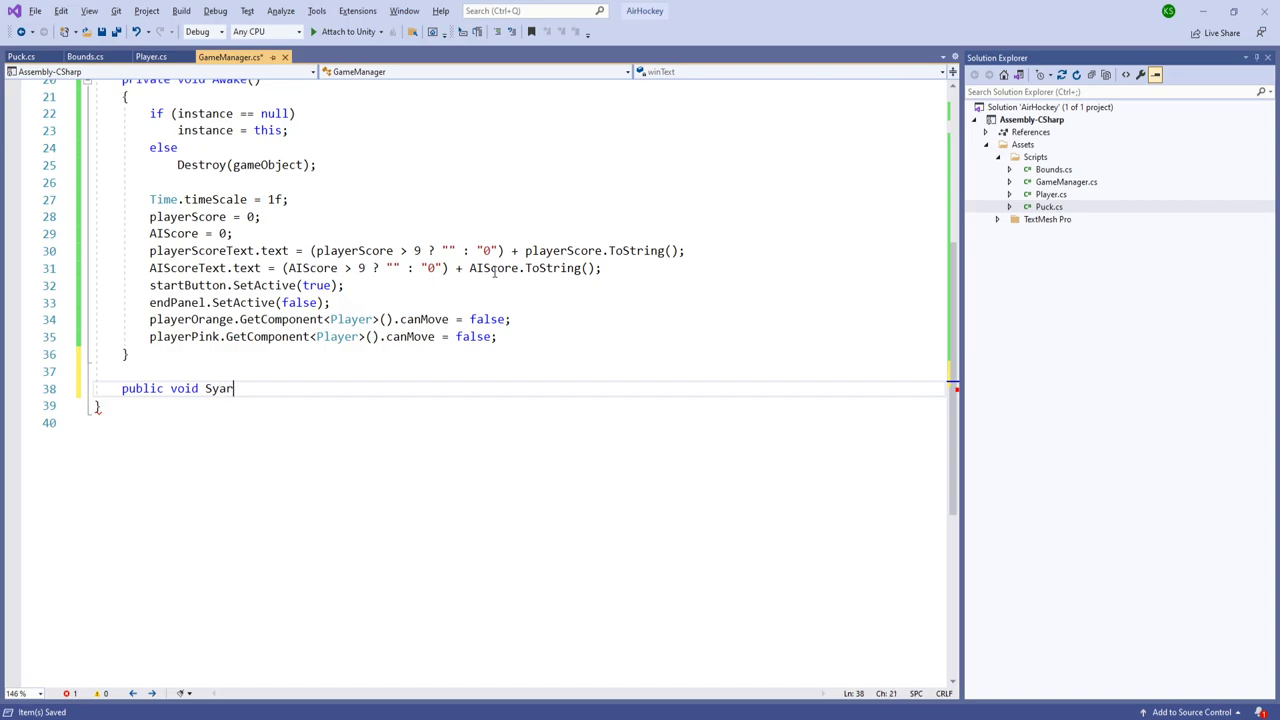
text(d StartGame())
key(Return)
text({)
key(Return)
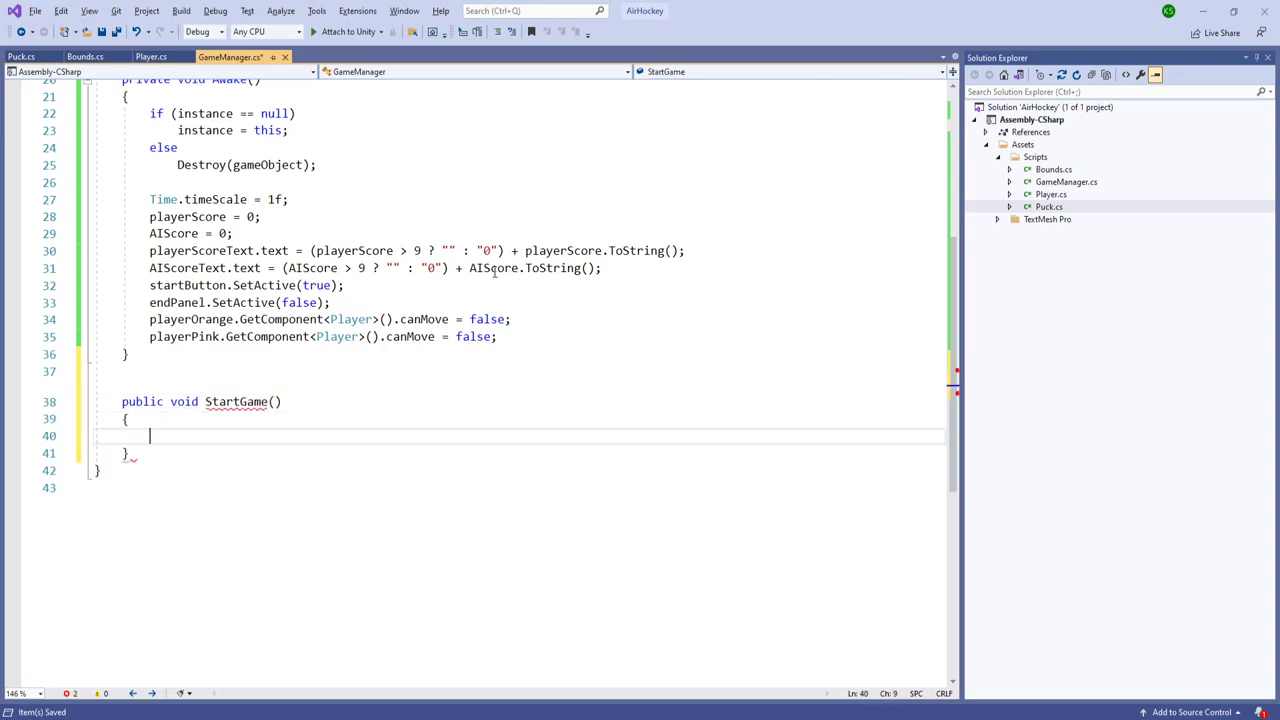
text(s)
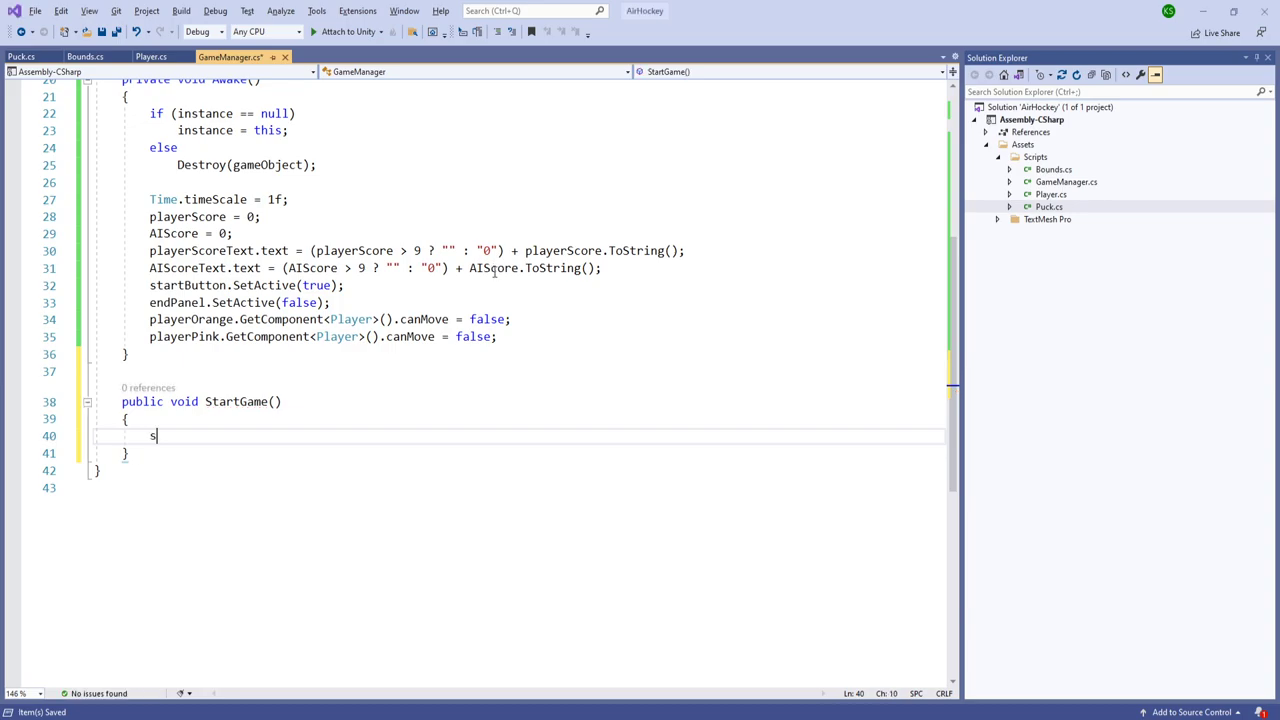
text(tartButton.S)
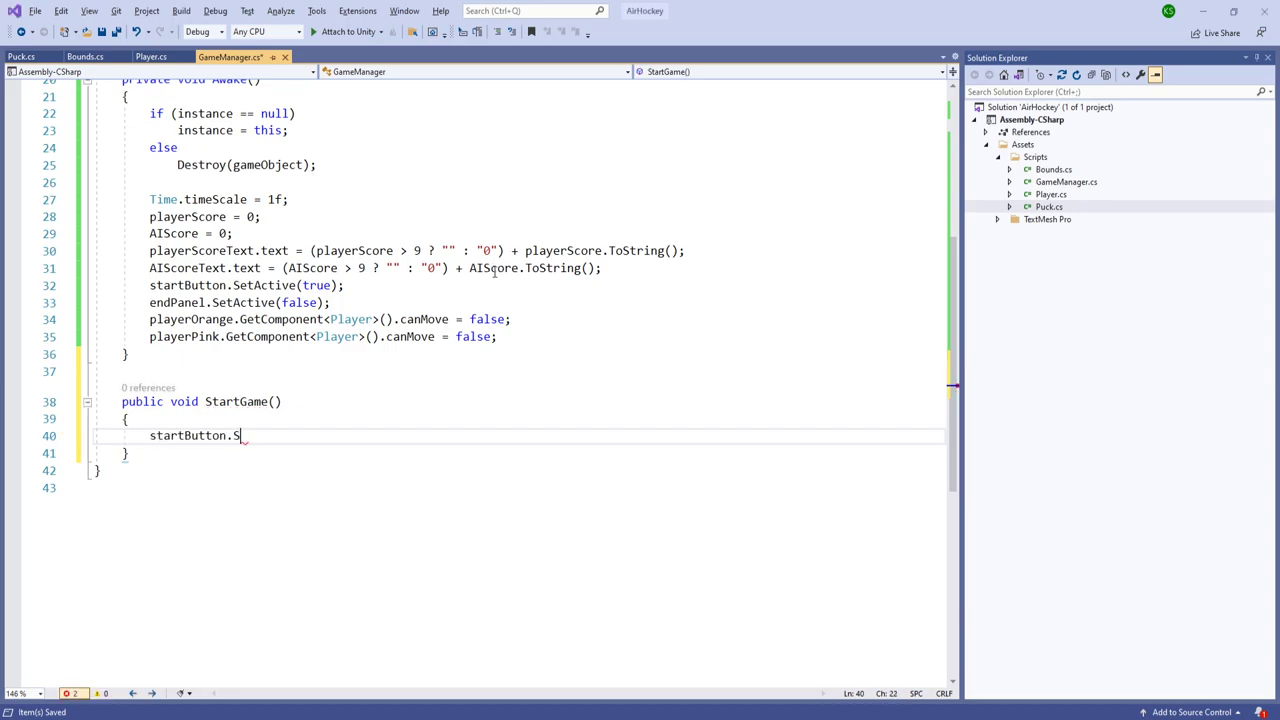
text(etActive(false);)
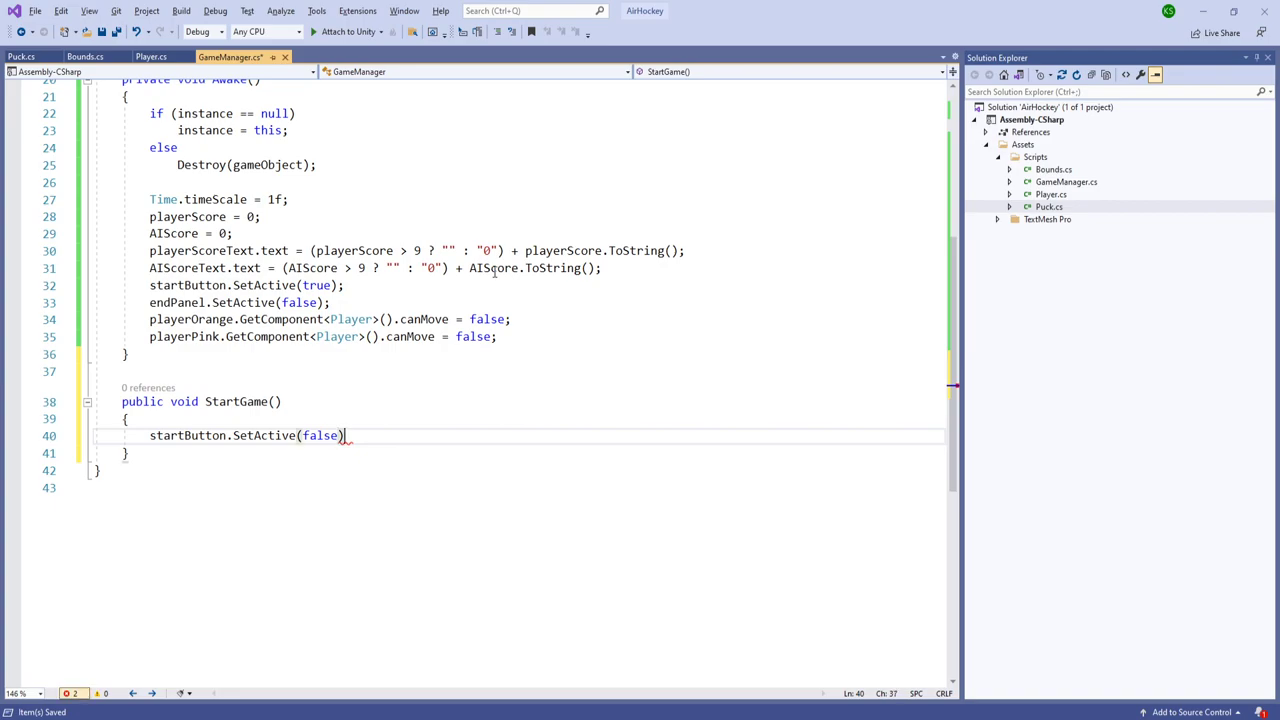
key(Return)
key(Up)
key(Up)
key(Up)
key(Up)
key(Up)
key(Up)
key(Up)
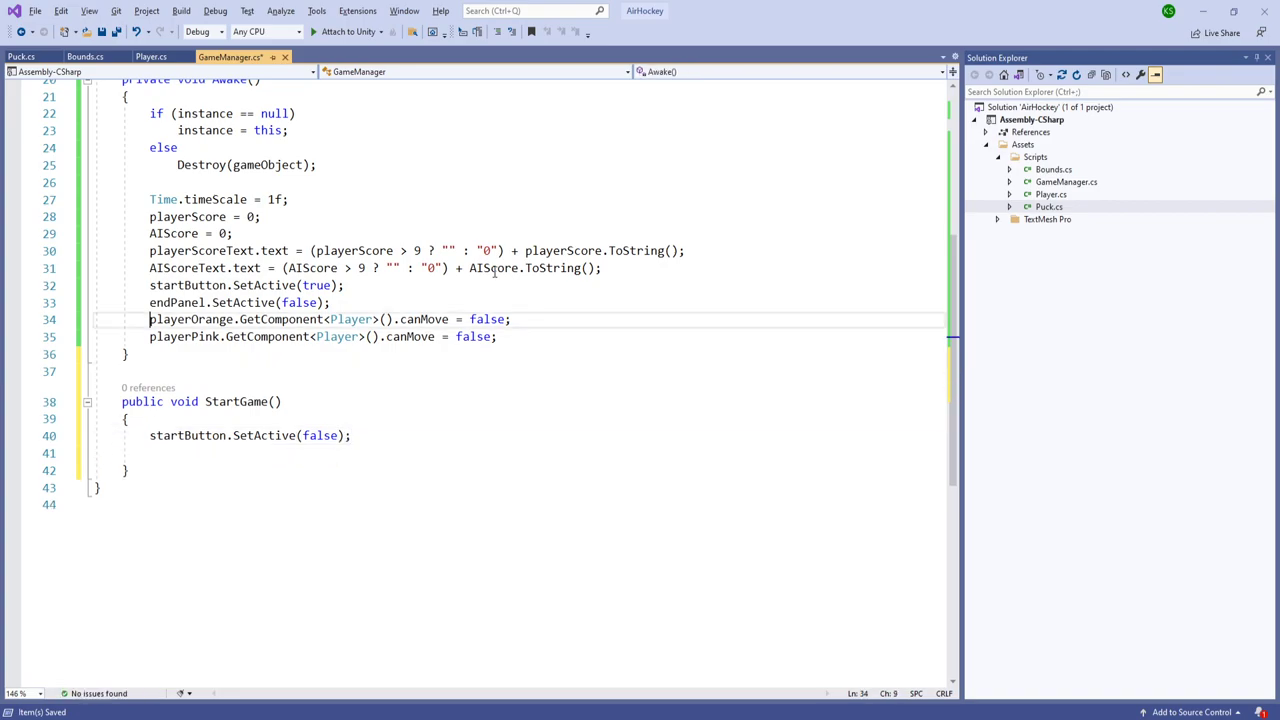
Step: Copy both players' canMove lines into StartGame, change them to true, and save
key(shift+Down)
key(shift+Down)
key(ctrl+shift+Left)
key(ctrl+shift+Left)
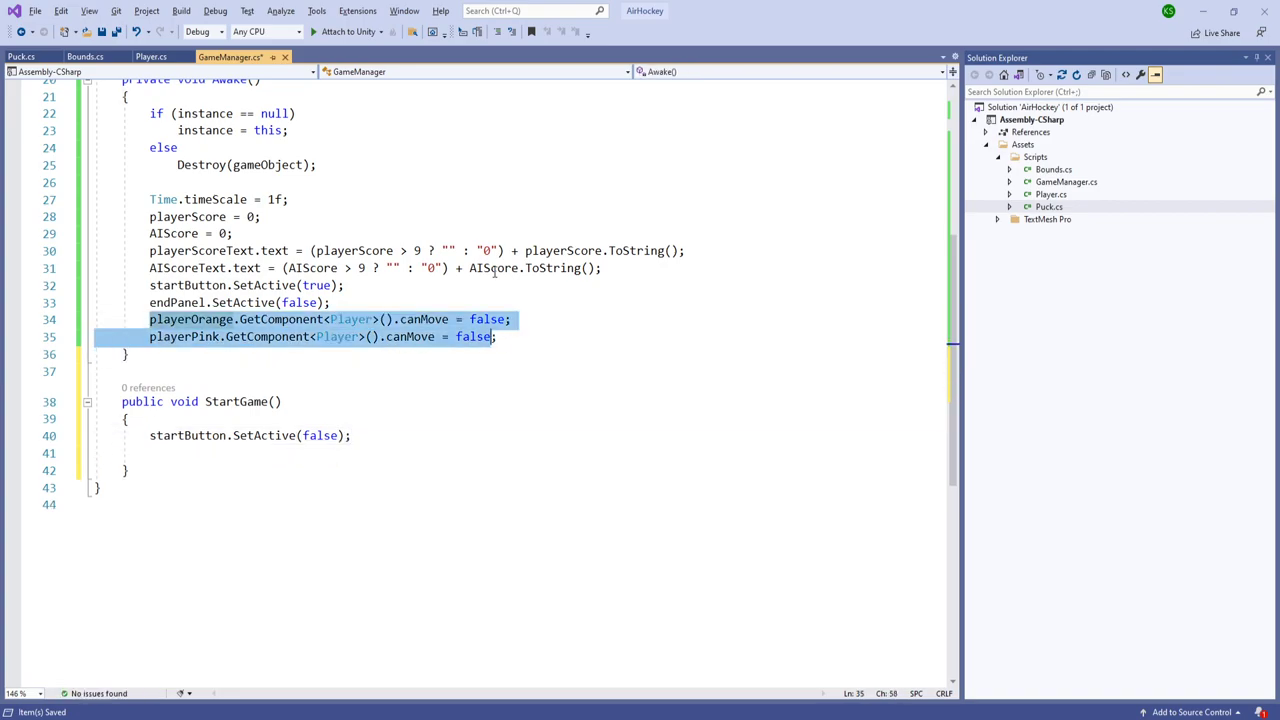
key(ctrl+c)
key(Down)
key(Down)
key(Down)
key(Down)
key(Down)
key(Down)
key(ctrl+v)
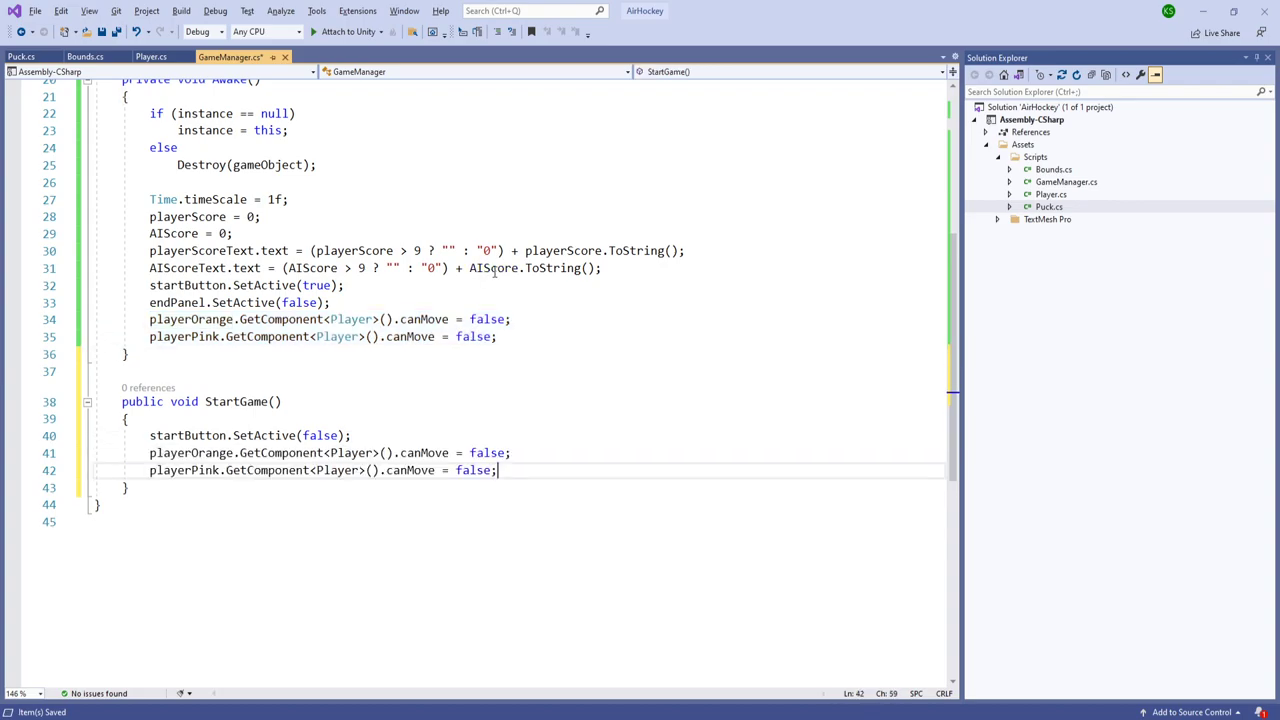
key(Up)
key(ctrl+shift+Left)
text(tru)
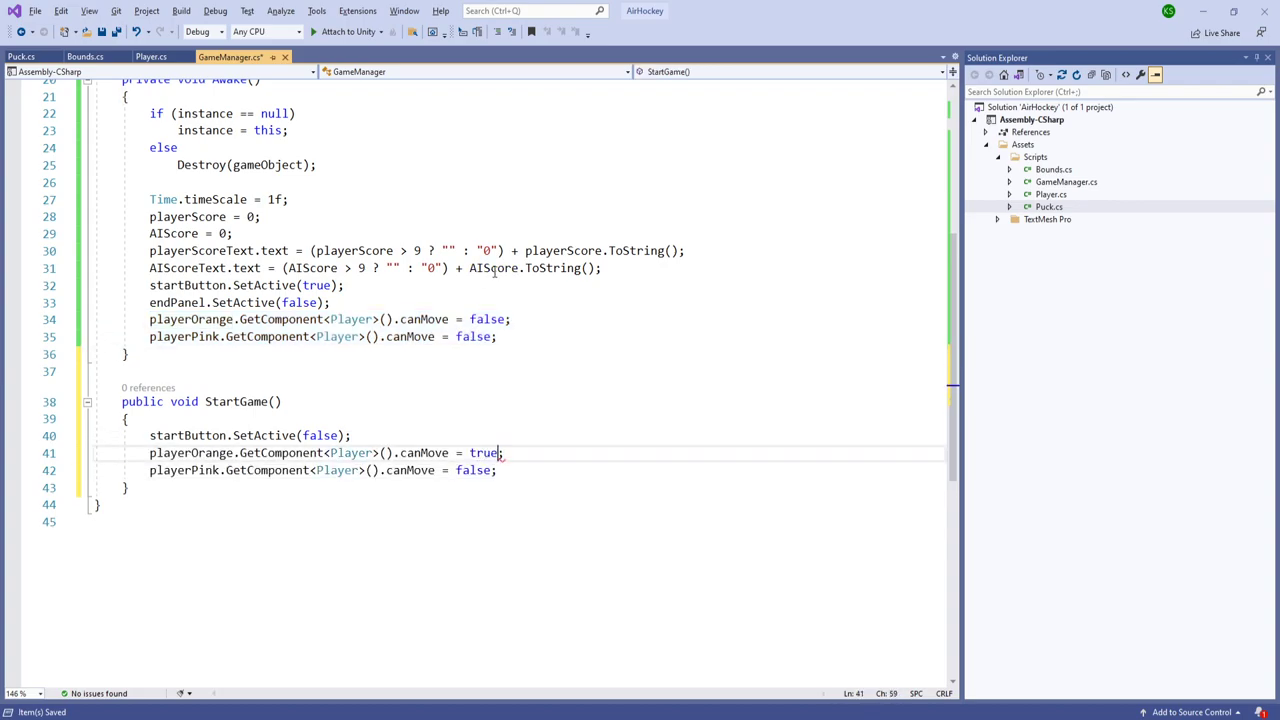
key(Down)
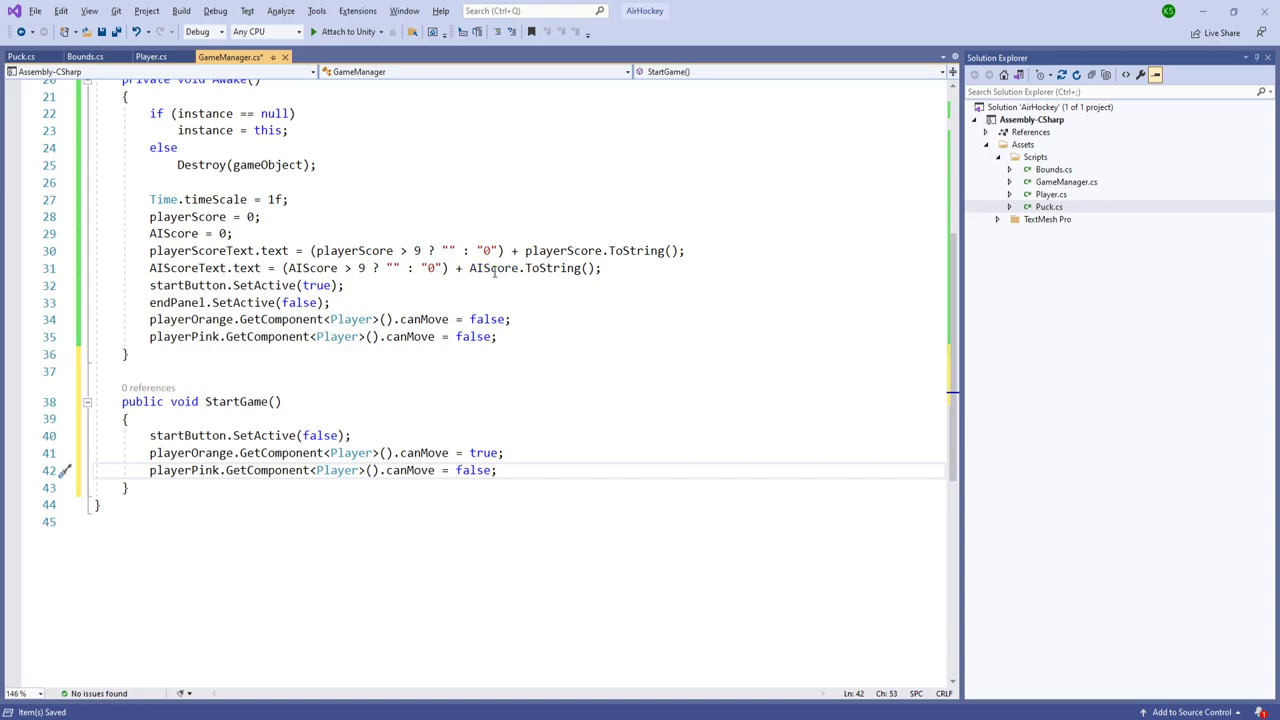
key(ctrl+shift+Right)
text(true)
key(ctrl+s)
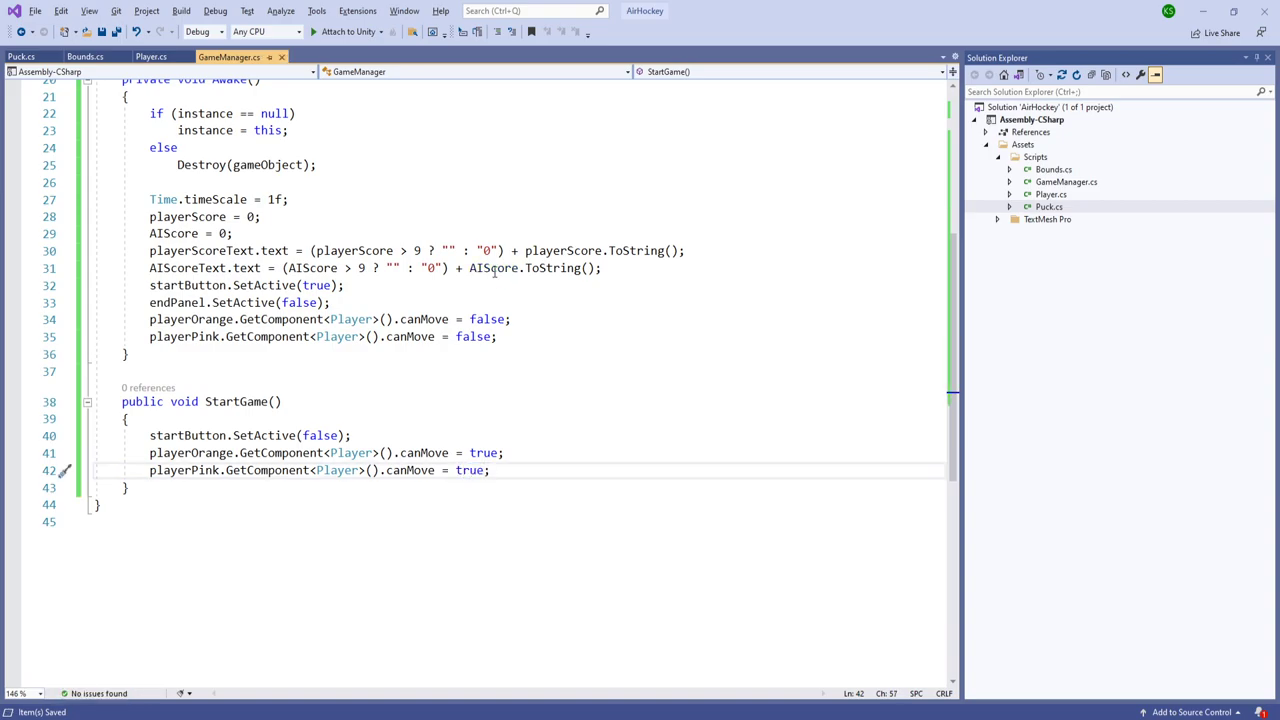
scroll(475, 325, up, 7)
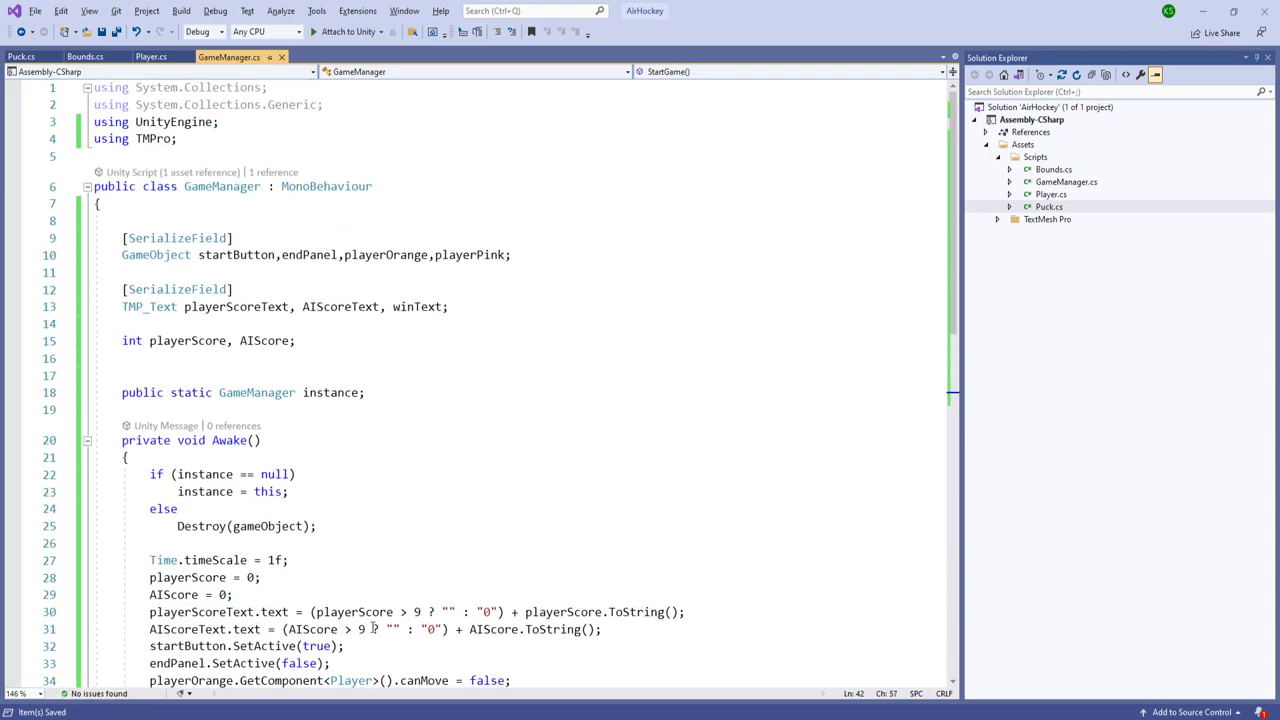
Step: On GameManager, assign Start, EndPanel, PlayerOrange, PlayerPink and PlayerScore to their Inspector fields
key(alt+Tab)
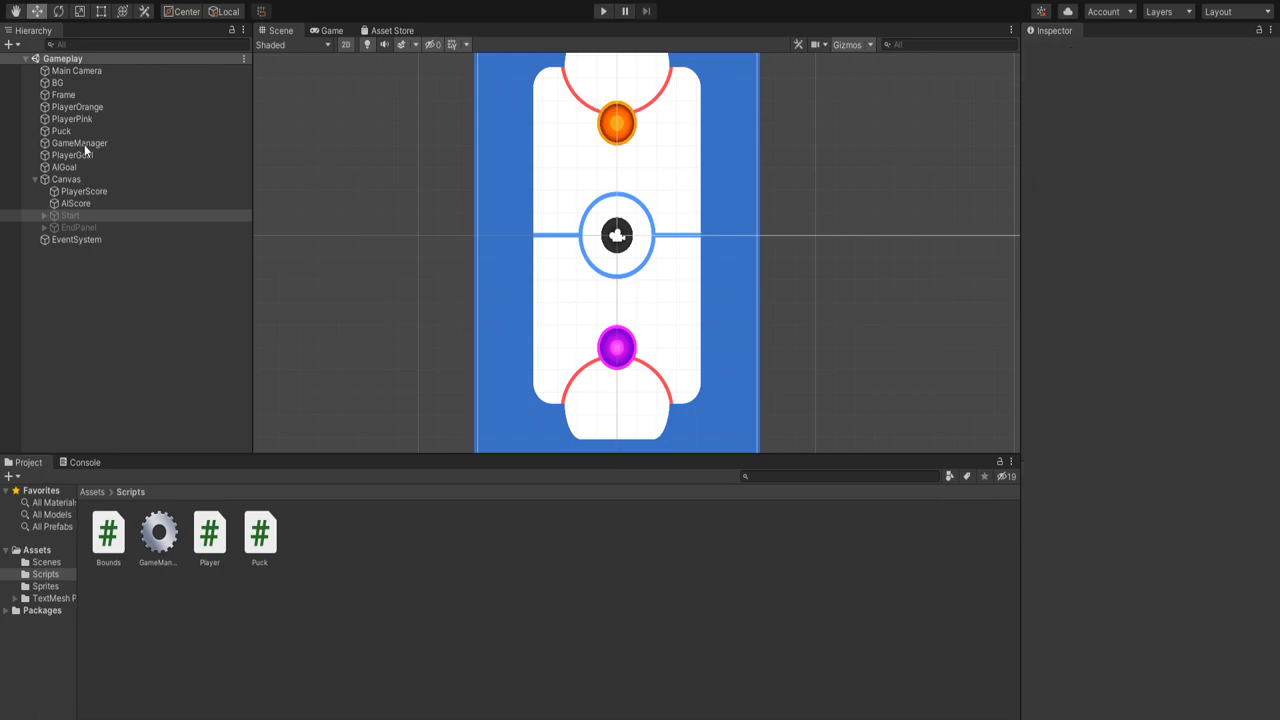
click(86, 143)
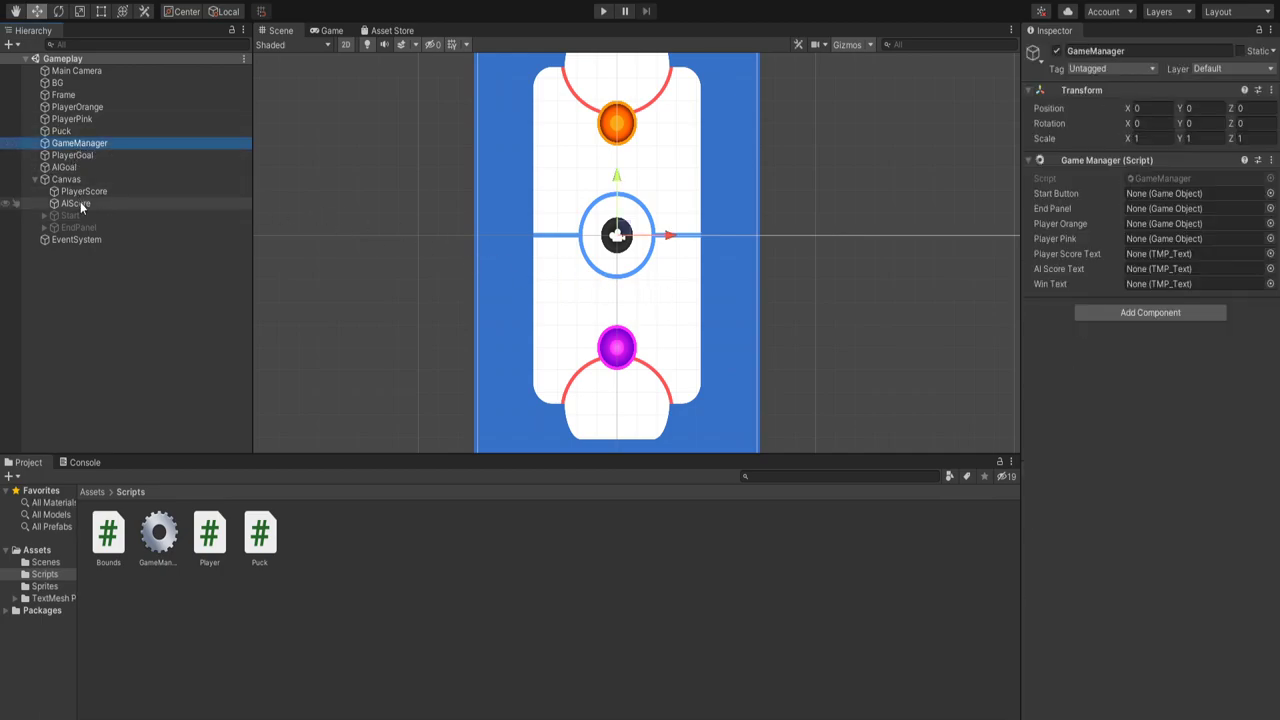
drag(70, 215, 1150, 194)
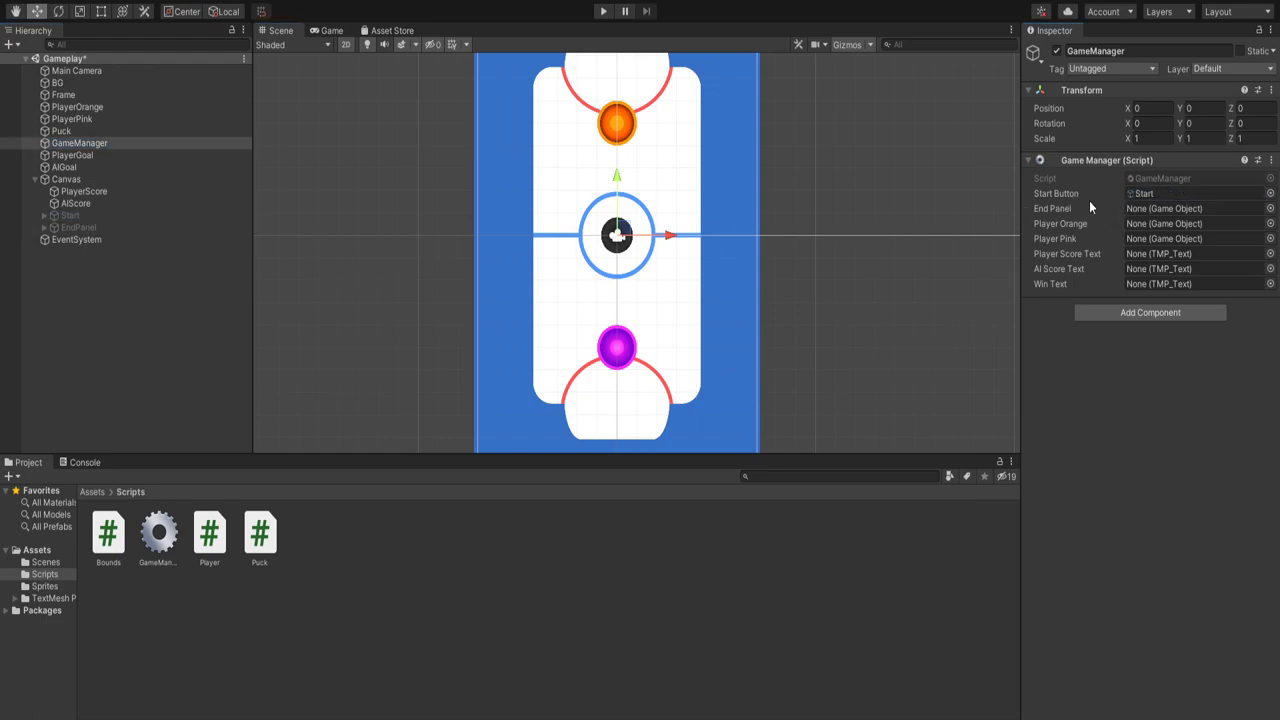
drag(85, 223, 1182, 210)
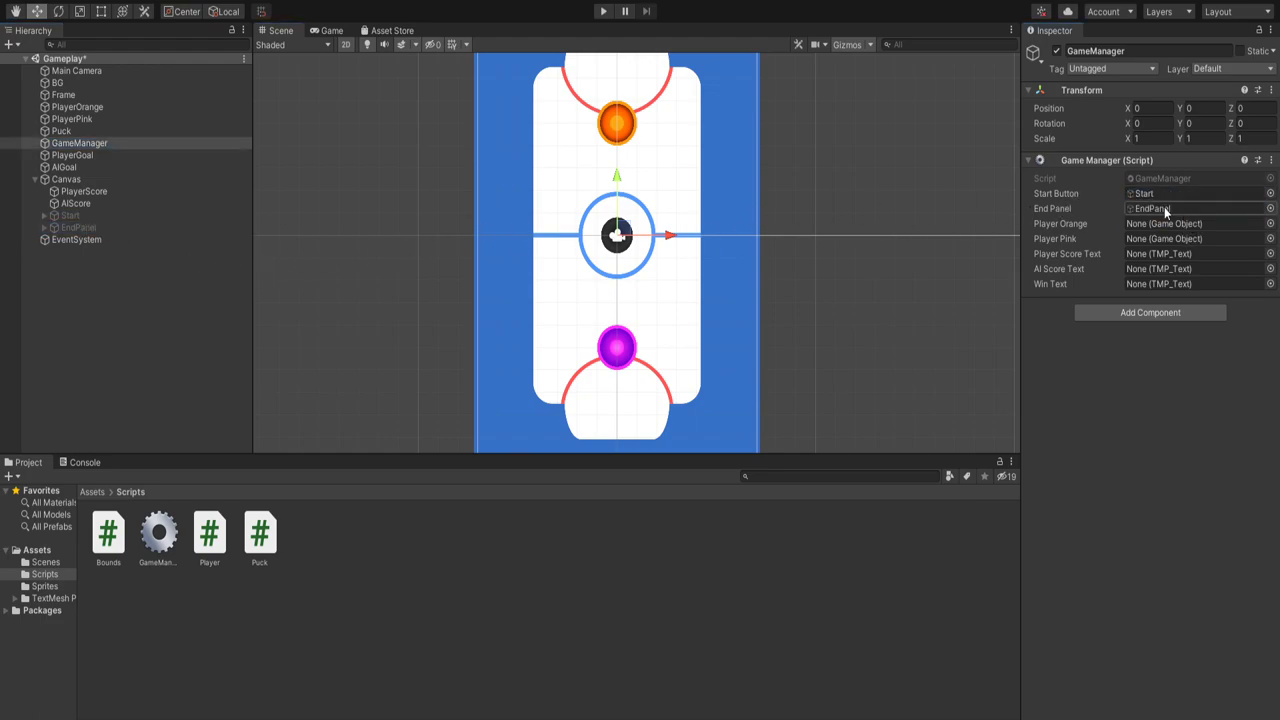
click(103, 155)
click(95, 143)
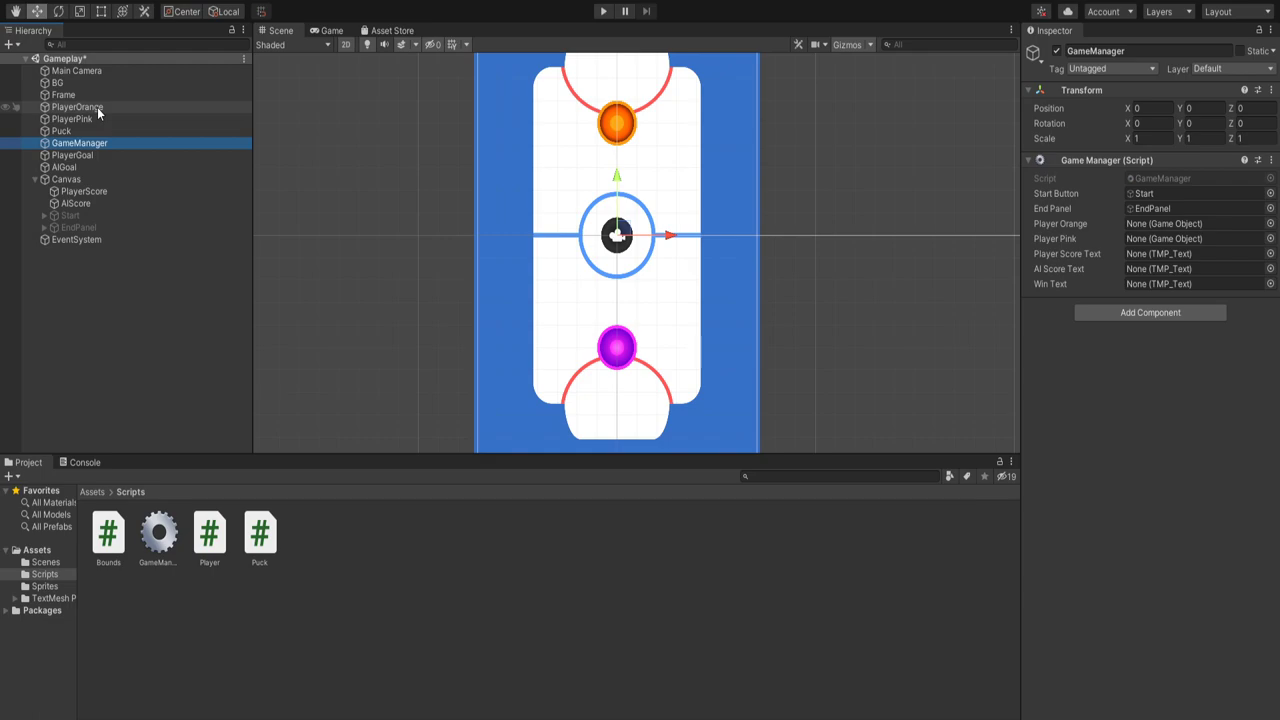
drag(96, 114, 1165, 223)
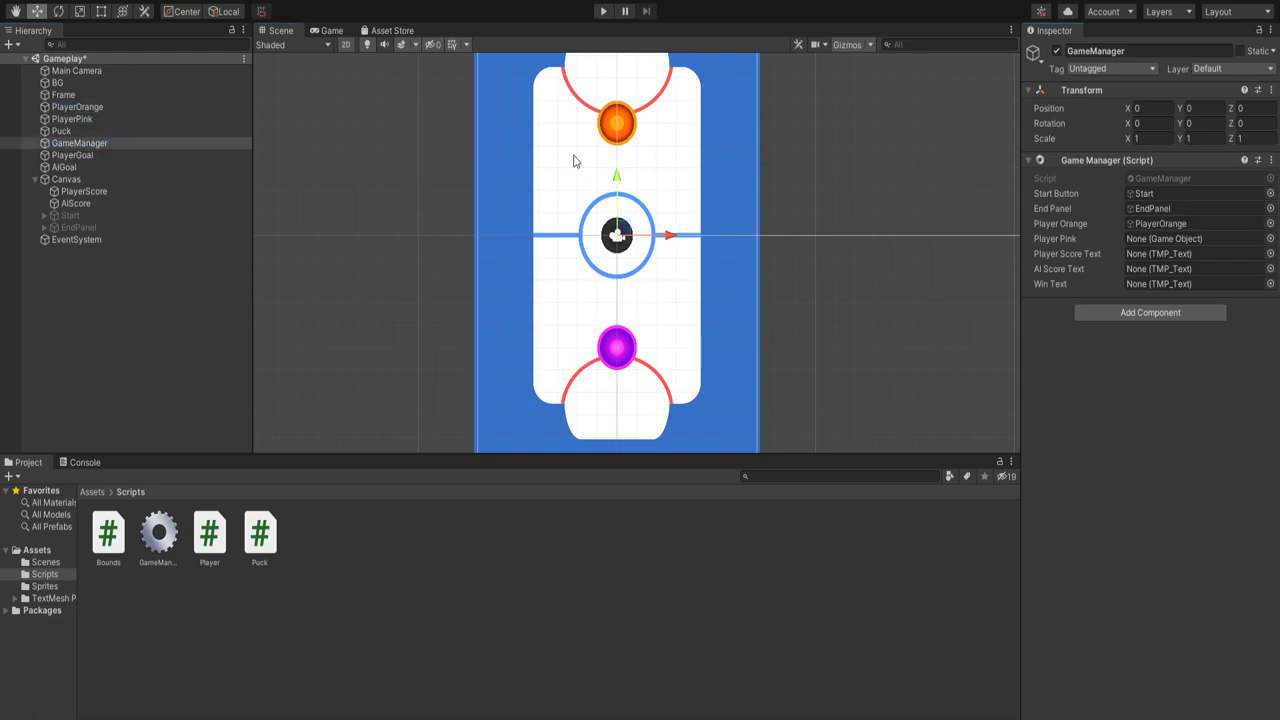
drag(100, 119, 1160, 240)
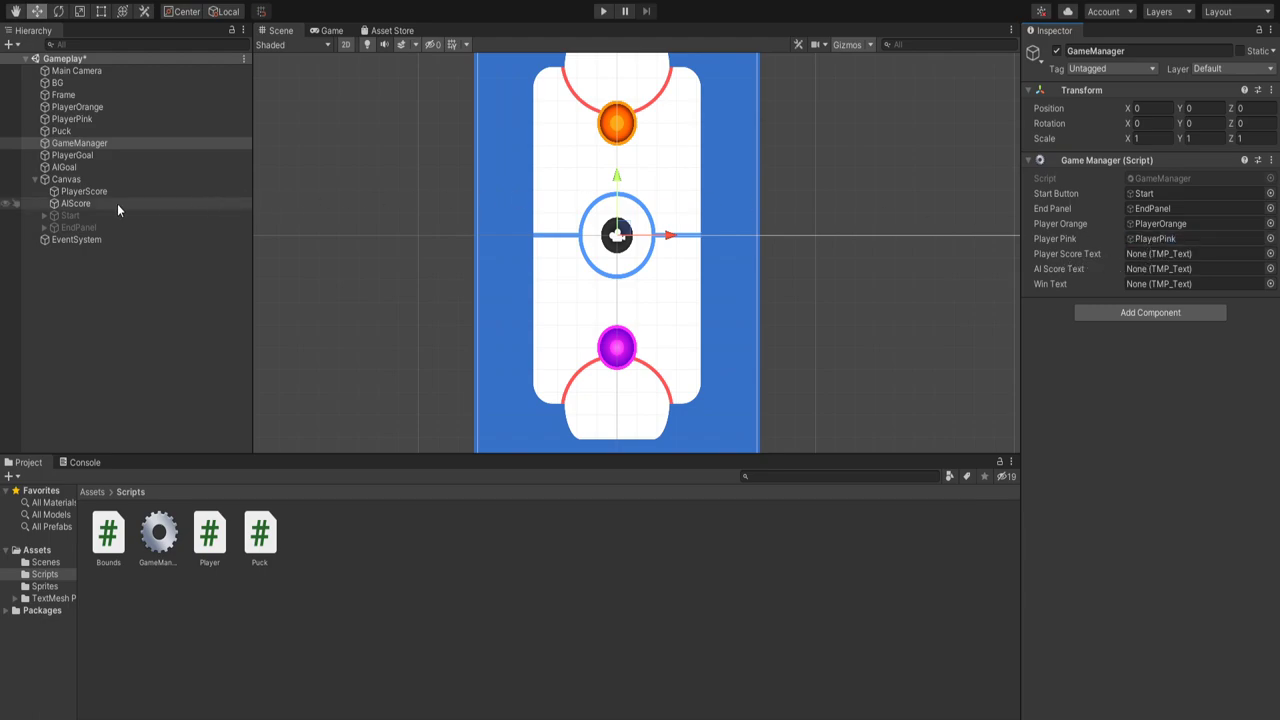
drag(104, 194, 1165, 255)
Step: Check the 00 score labels in Play mode, then assign AIScore and EndPanel's Win text
click(333, 31)
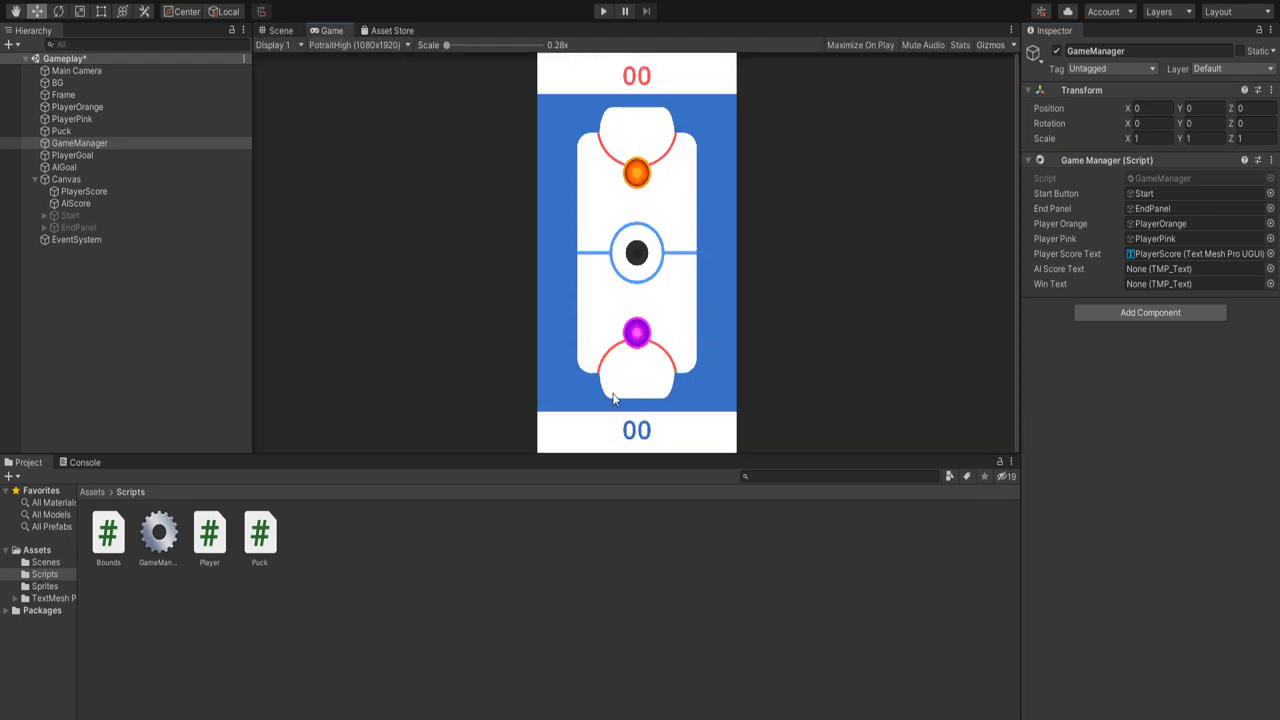
click(281, 30)
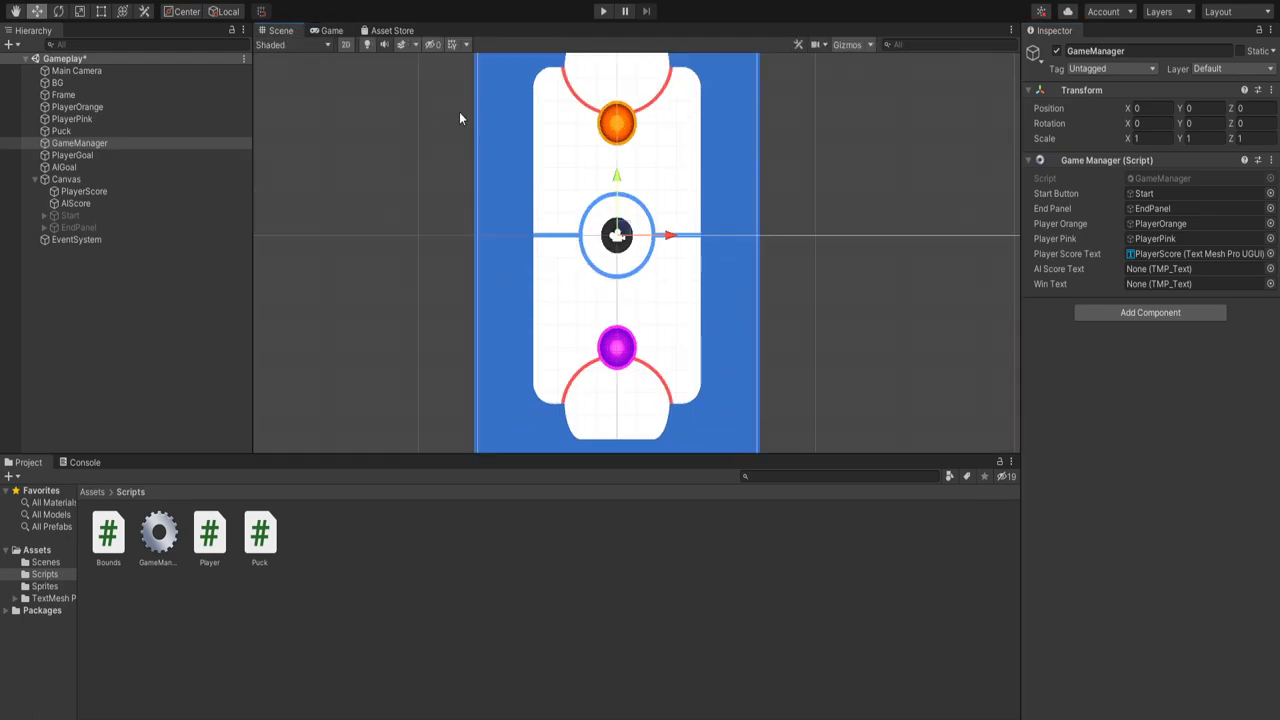
scroll(612, 245, down, 3)
scroll(610, 230, up, 2)
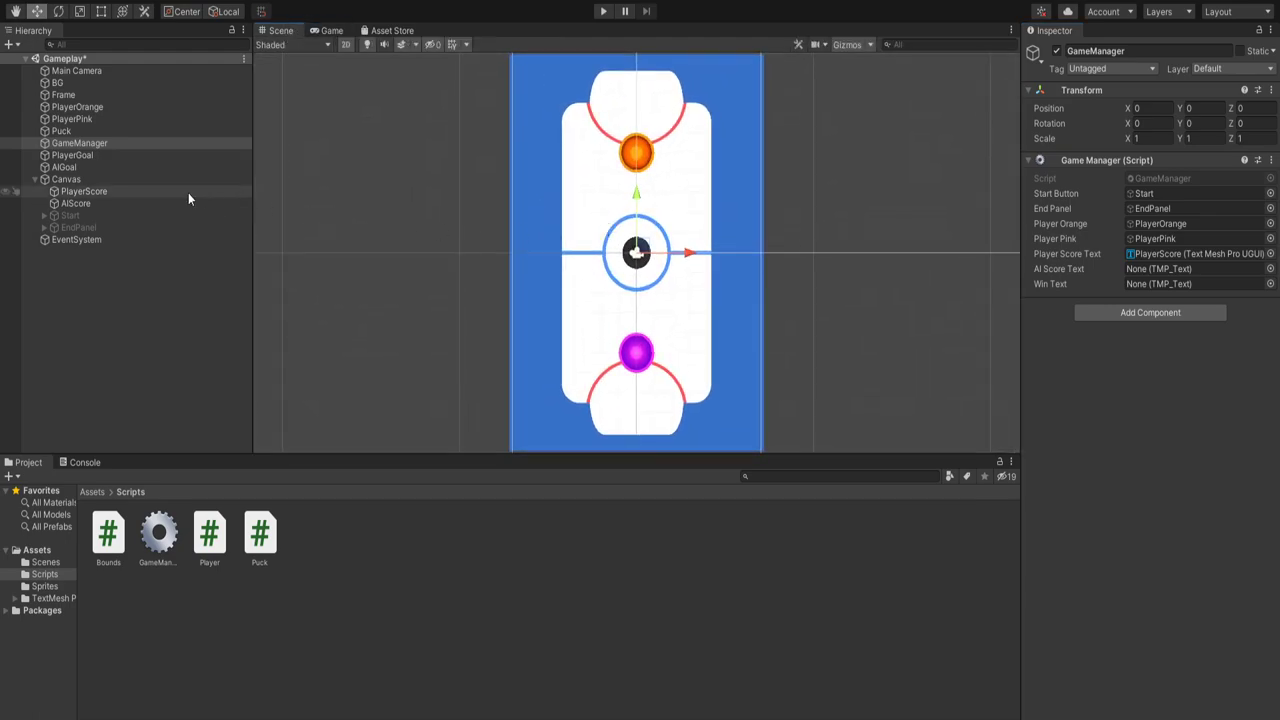
drag(95, 203, 1170, 268)
click(86, 227)
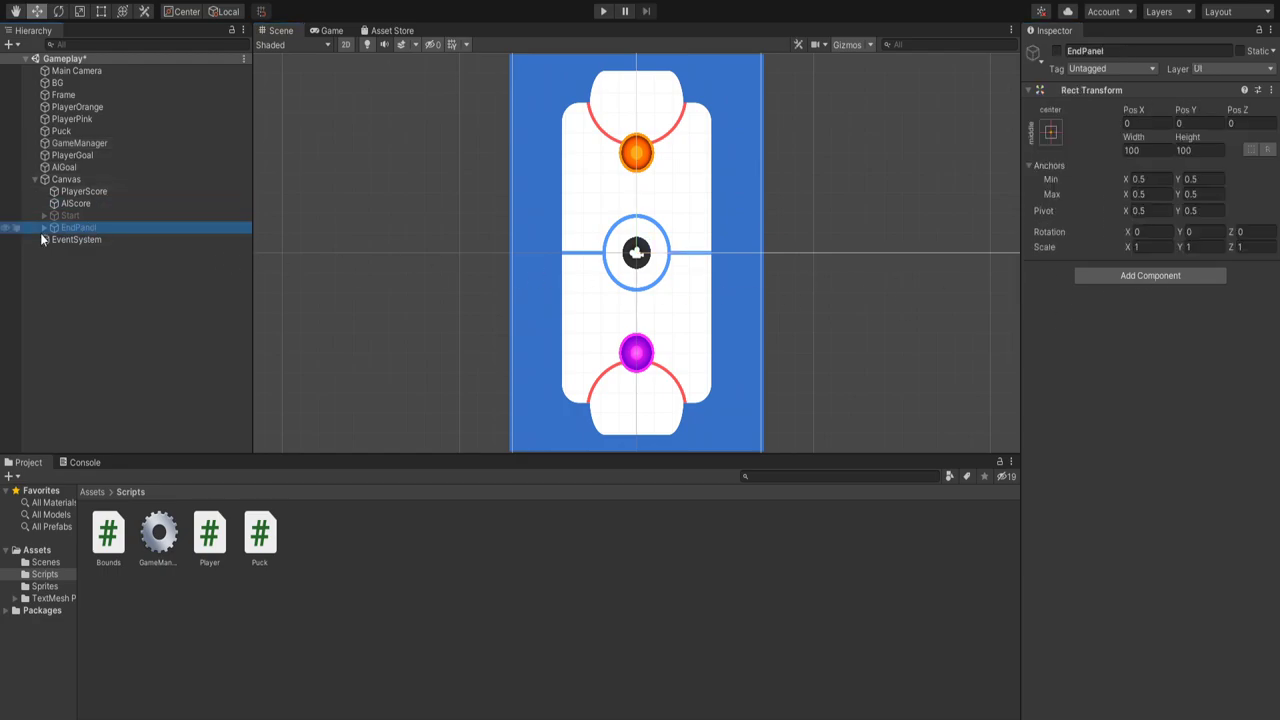
click(44, 228)
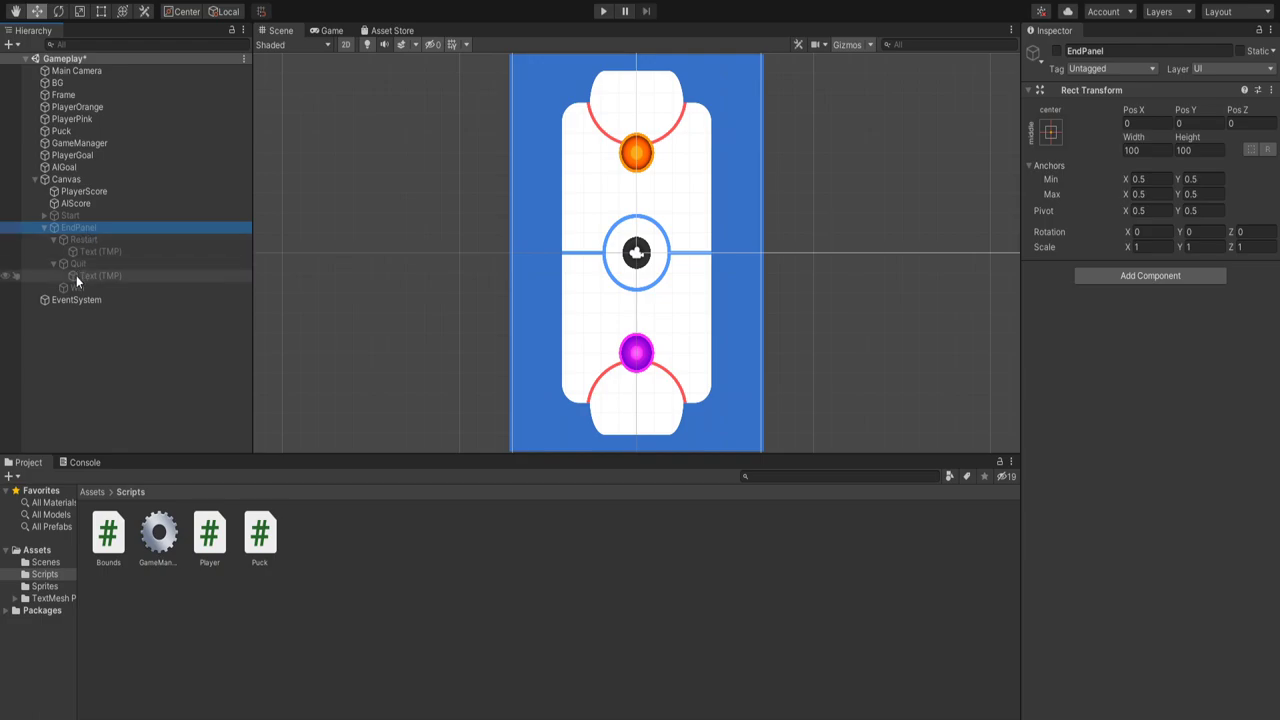
click(92, 143)
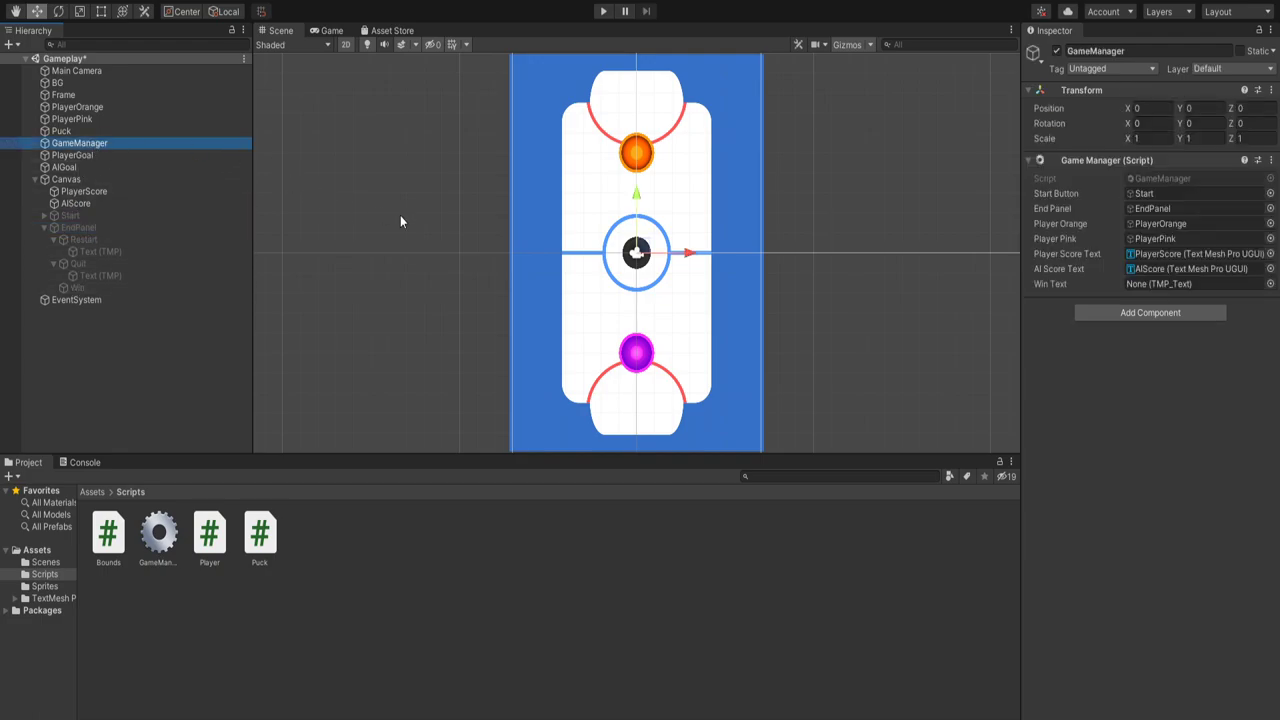
drag(76, 286, 1183, 290)
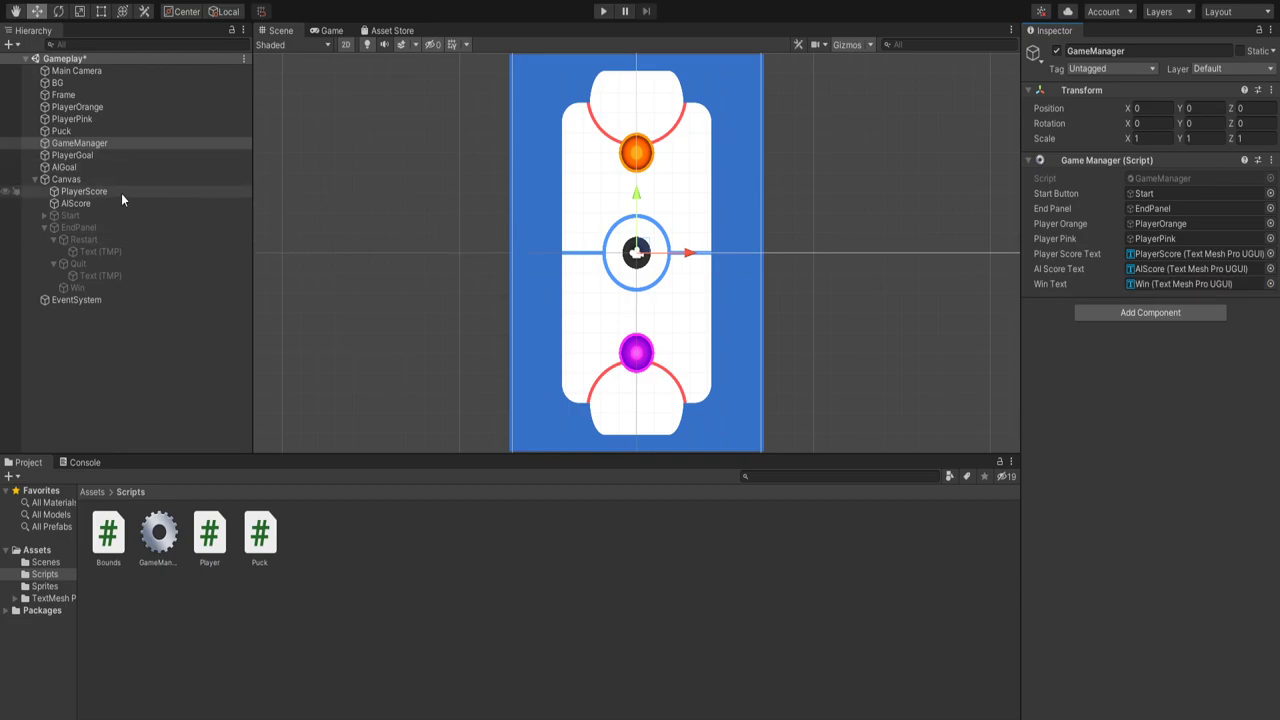
Step: Frame PlayerScore, PlayerGoal and the AIScore text in the Scene view to inspect them
click(84, 191)
key(f)
scroll(574, 225, down, 6)
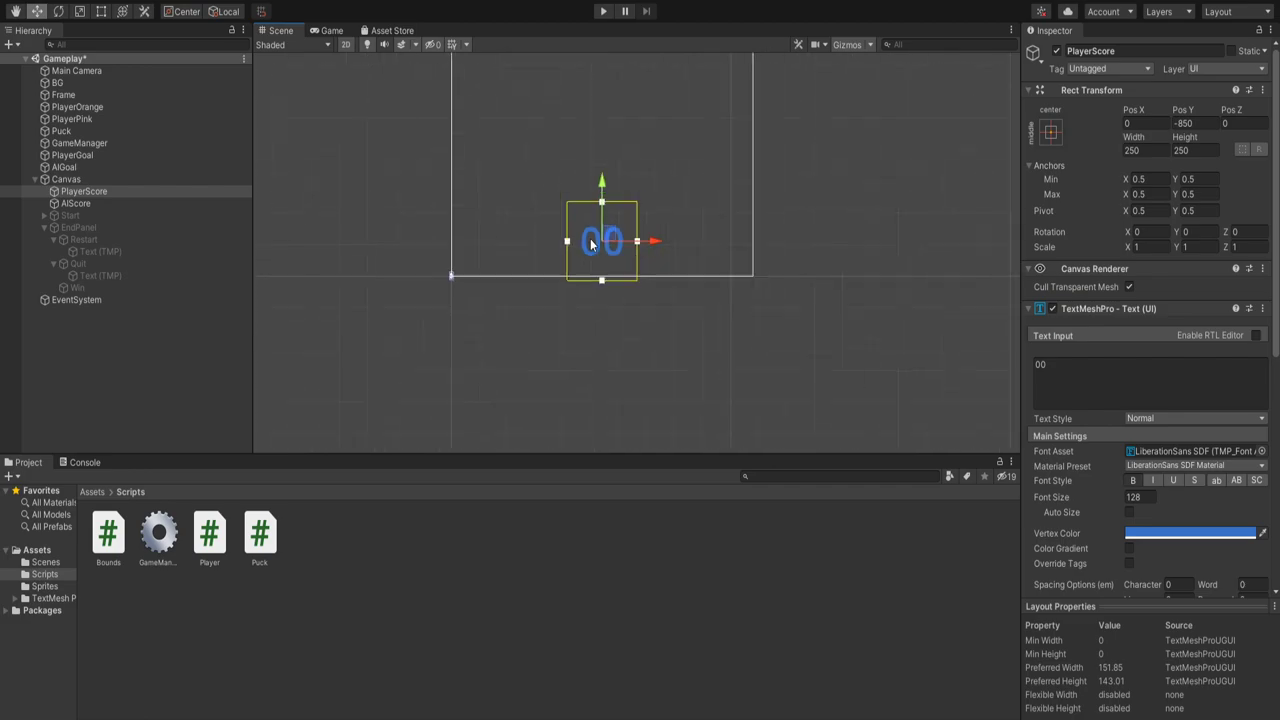
middle_drag(449, 58, 454, 268)
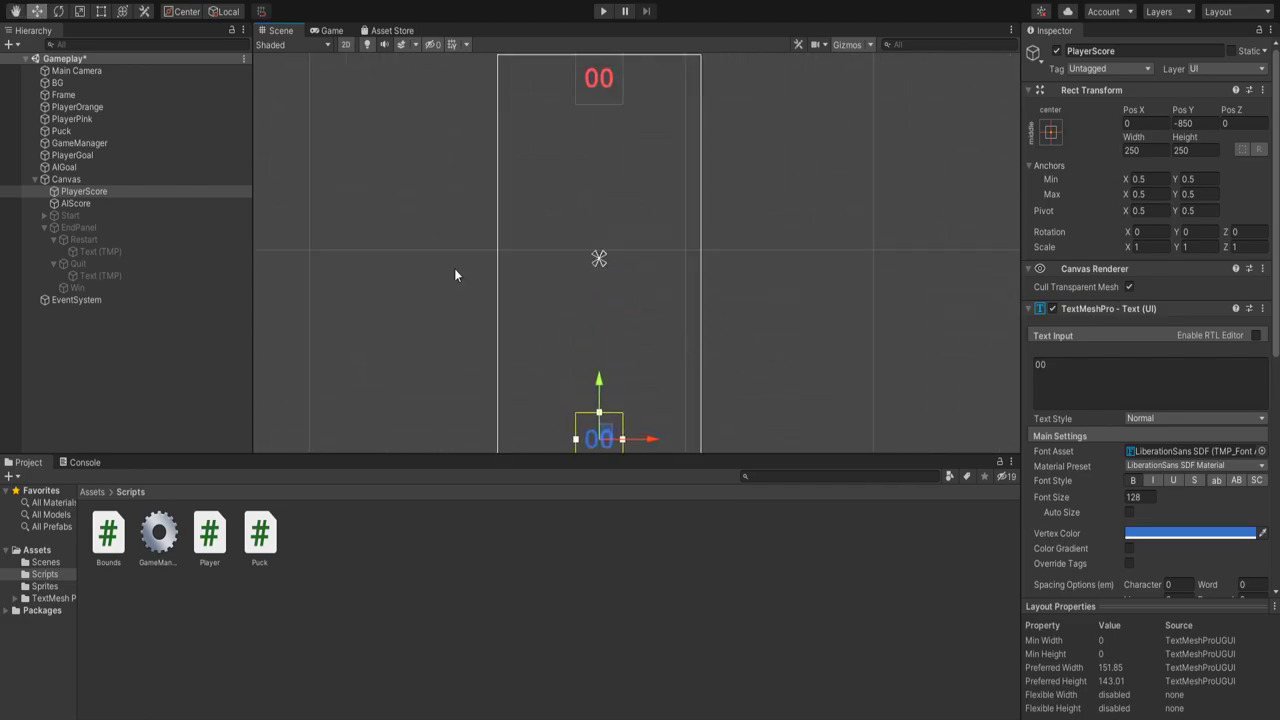
click(93, 154)
key(f)
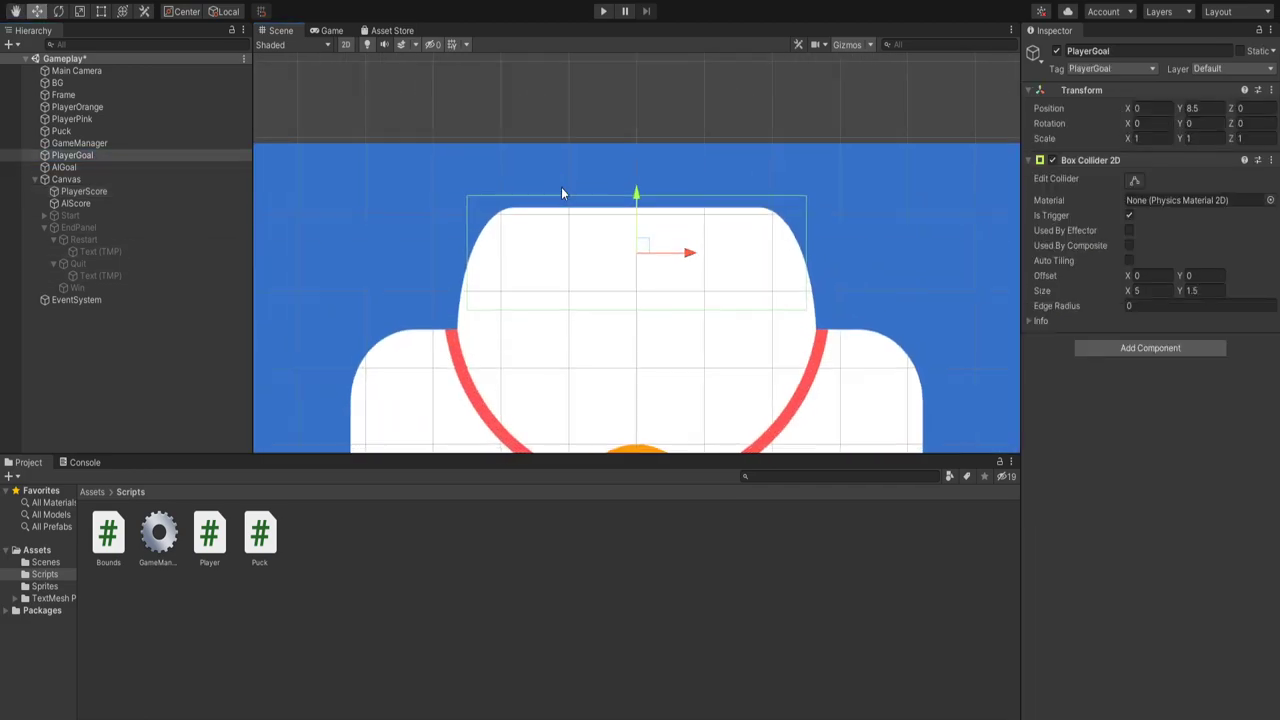
scroll(677, 266, down, 6)
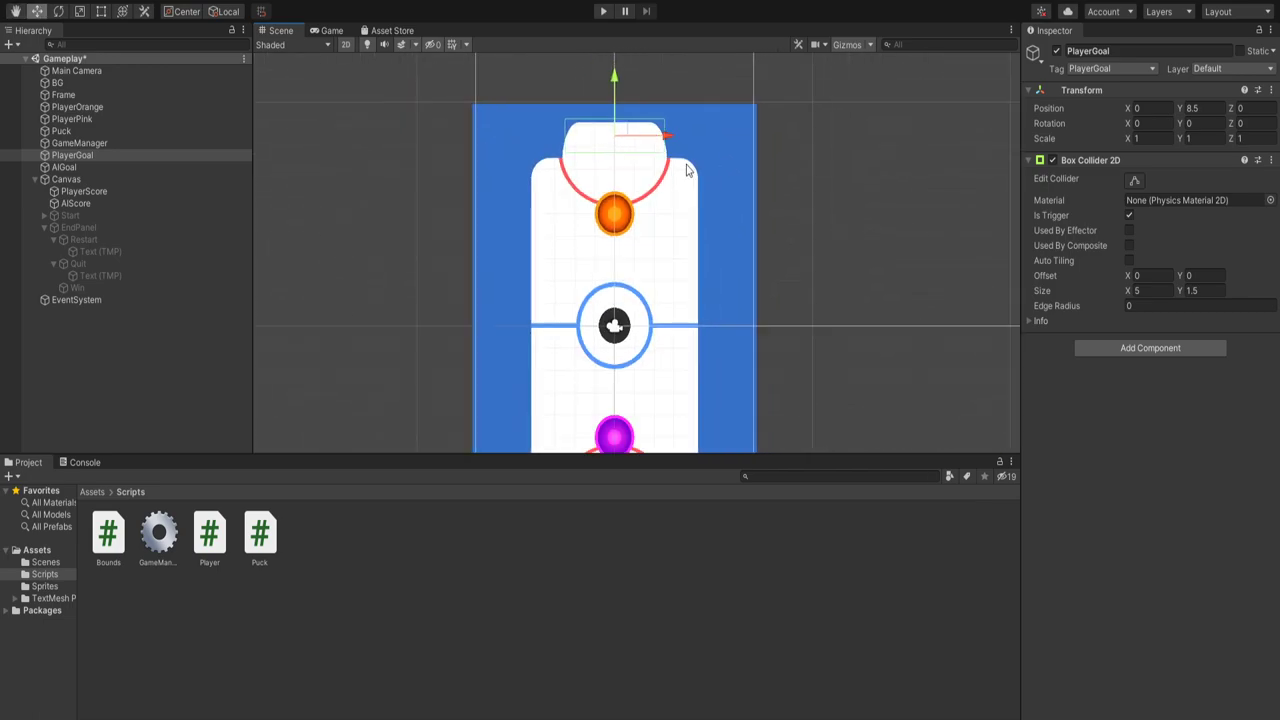
click(90, 204)
key(f)
scroll(650, 230, down, 5)
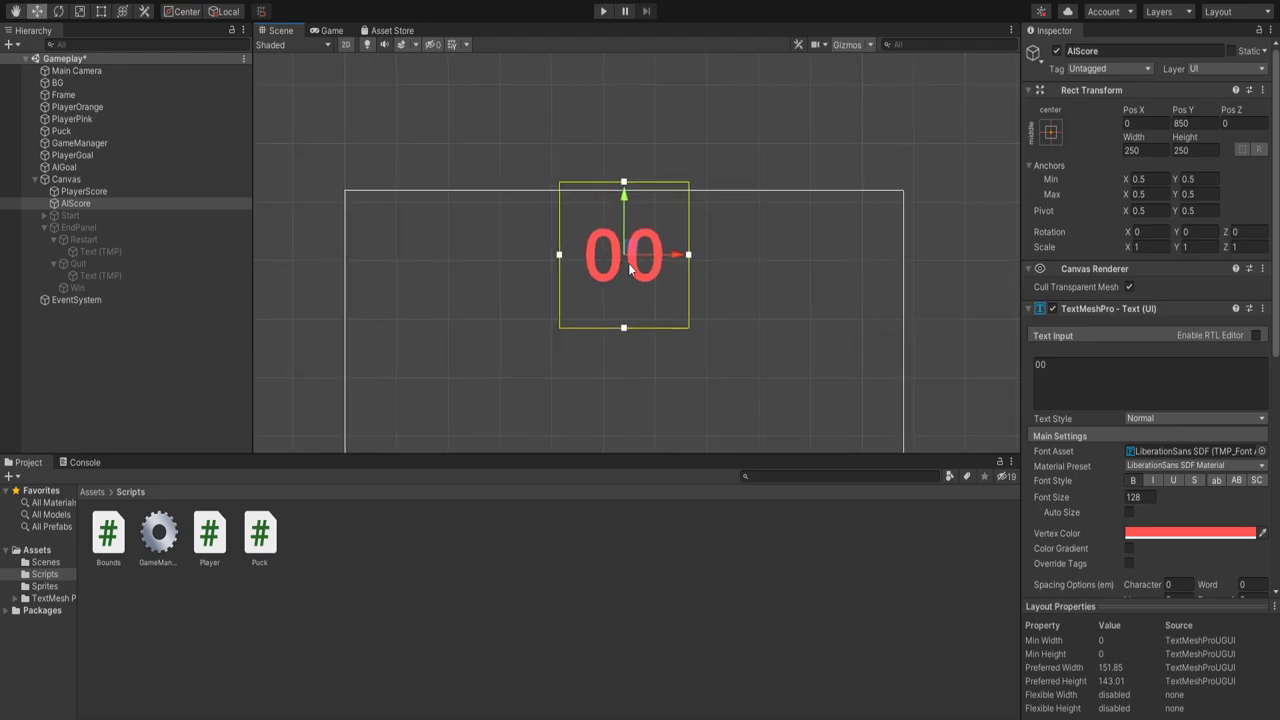
scroll(650, 230, down, 3)
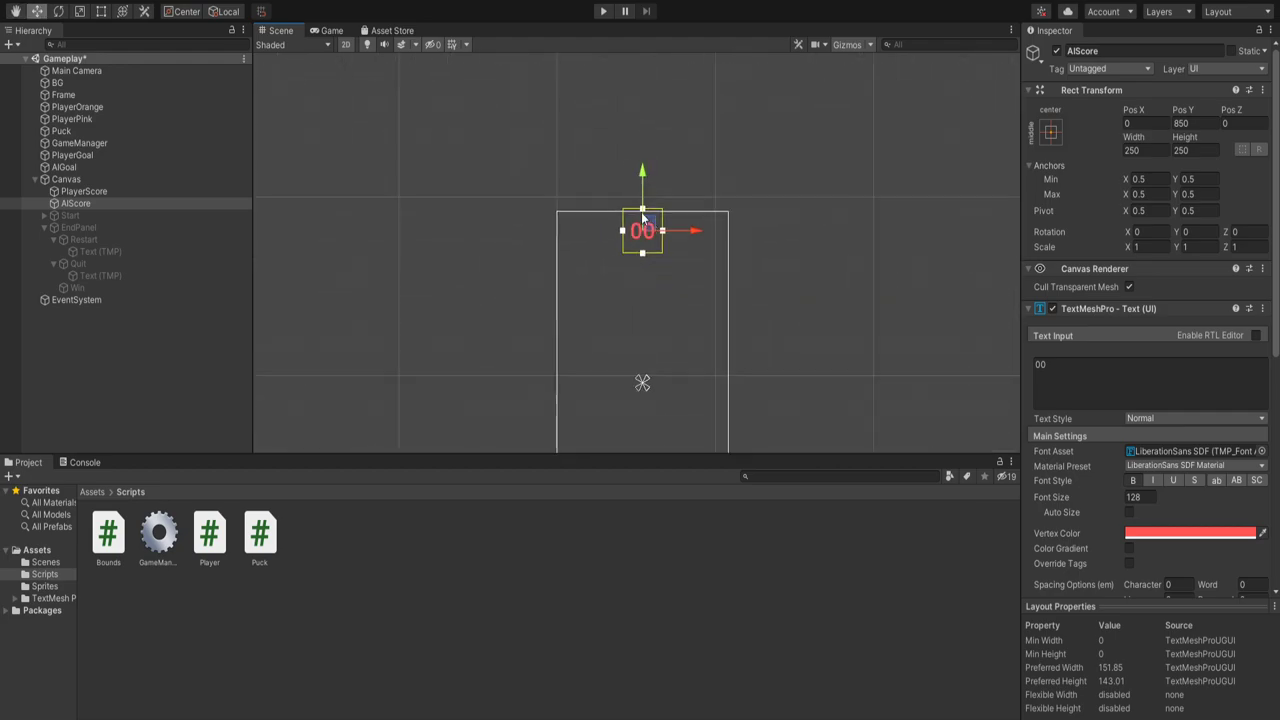
Step: Select and frame AIGoal, then zoom out and pan to show the whole table
click(112, 167)
key(f)
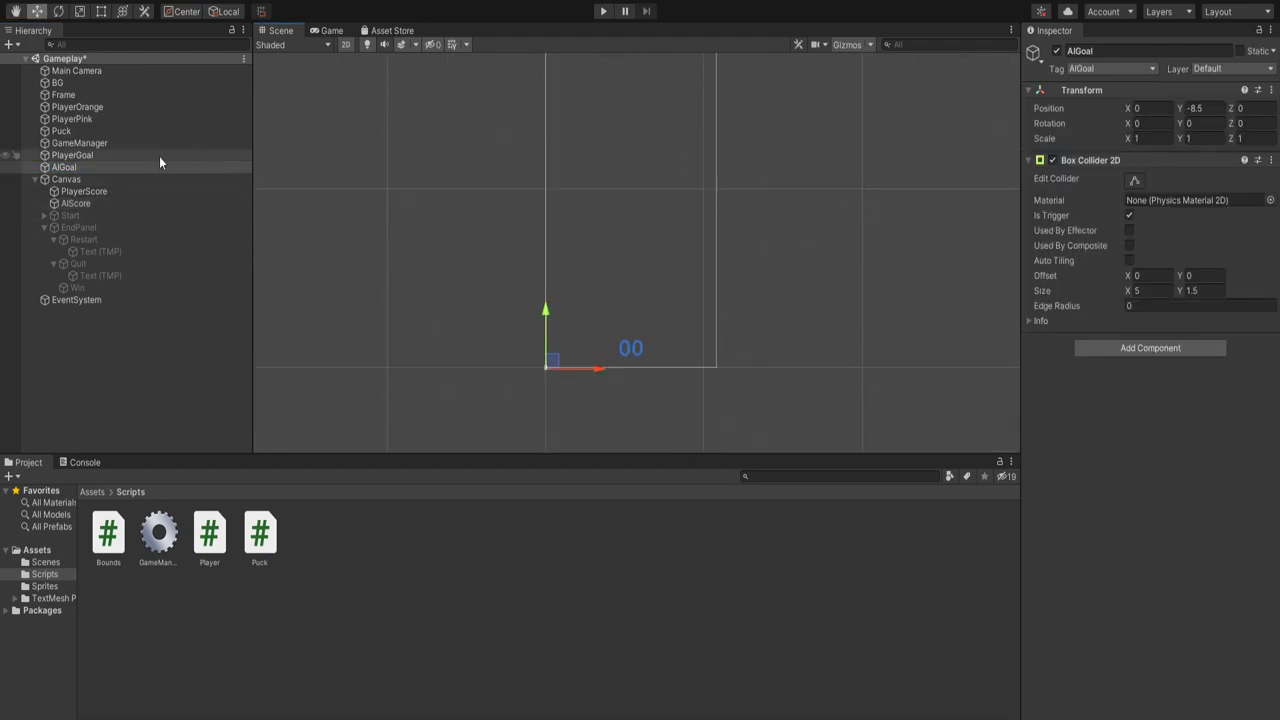
click(121, 168)
key(f)
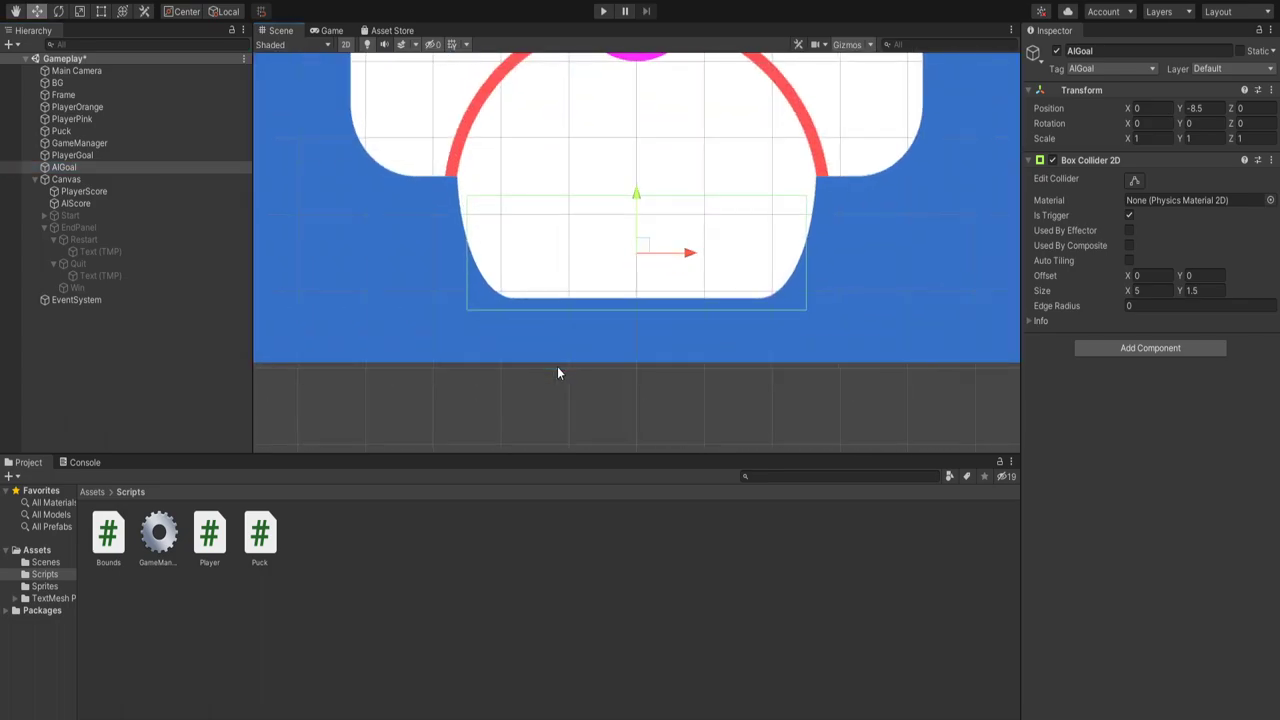
scroll(567, 367, down, 3)
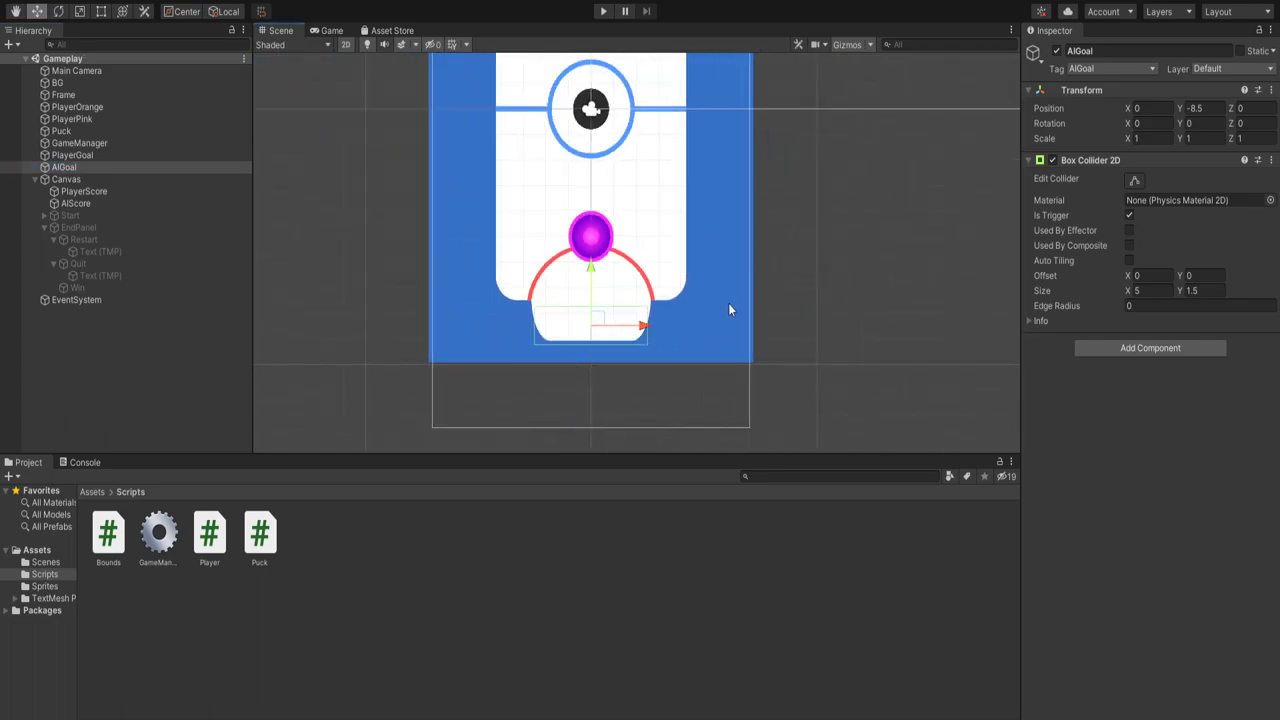
scroll(728, 303, down, 2)
middle_drag(835, 185, 785, 336)
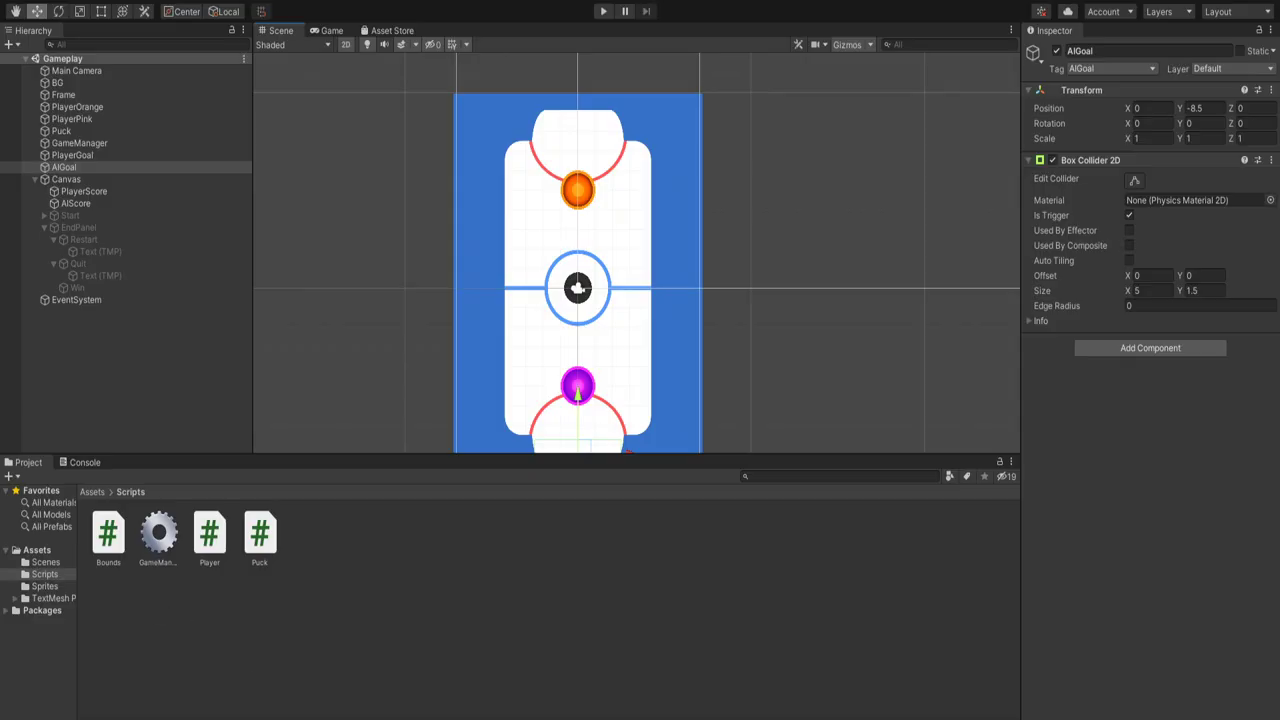
Step: After a quick play test, hook the Start button's On Click to GameManager.StartGame and play again
click(603, 11)
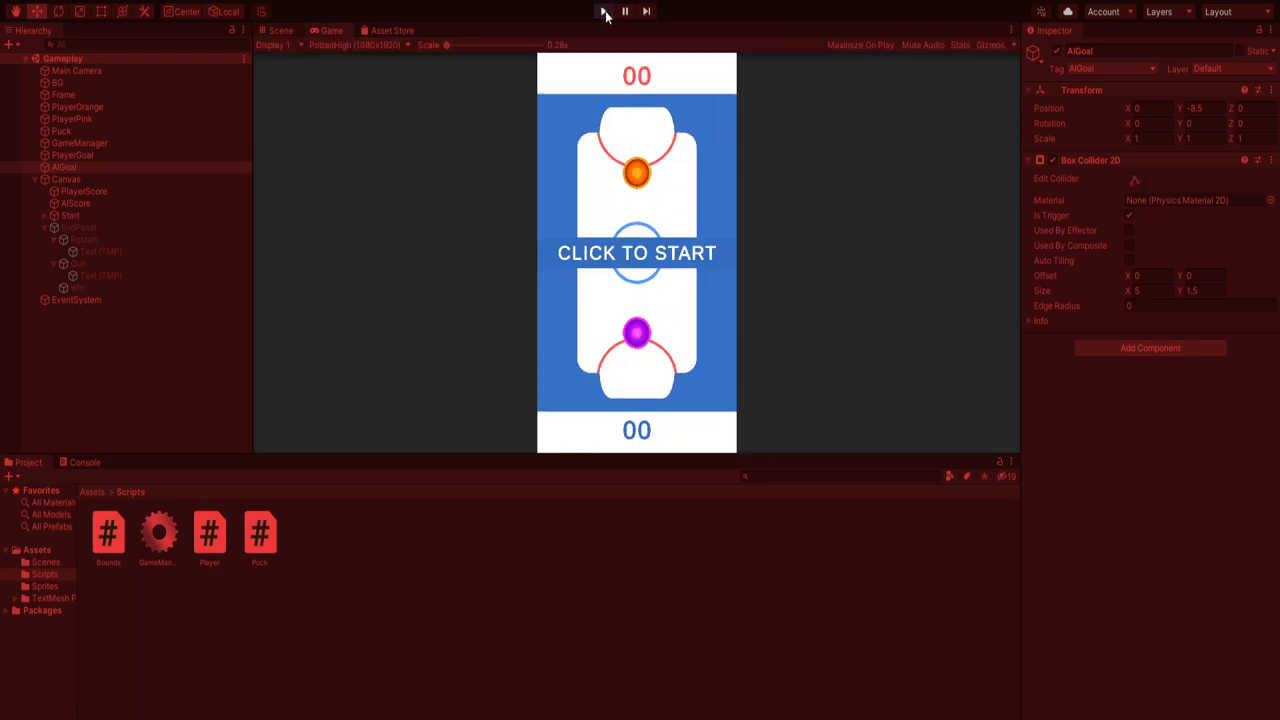
click(604, 11)
click(62, 215)
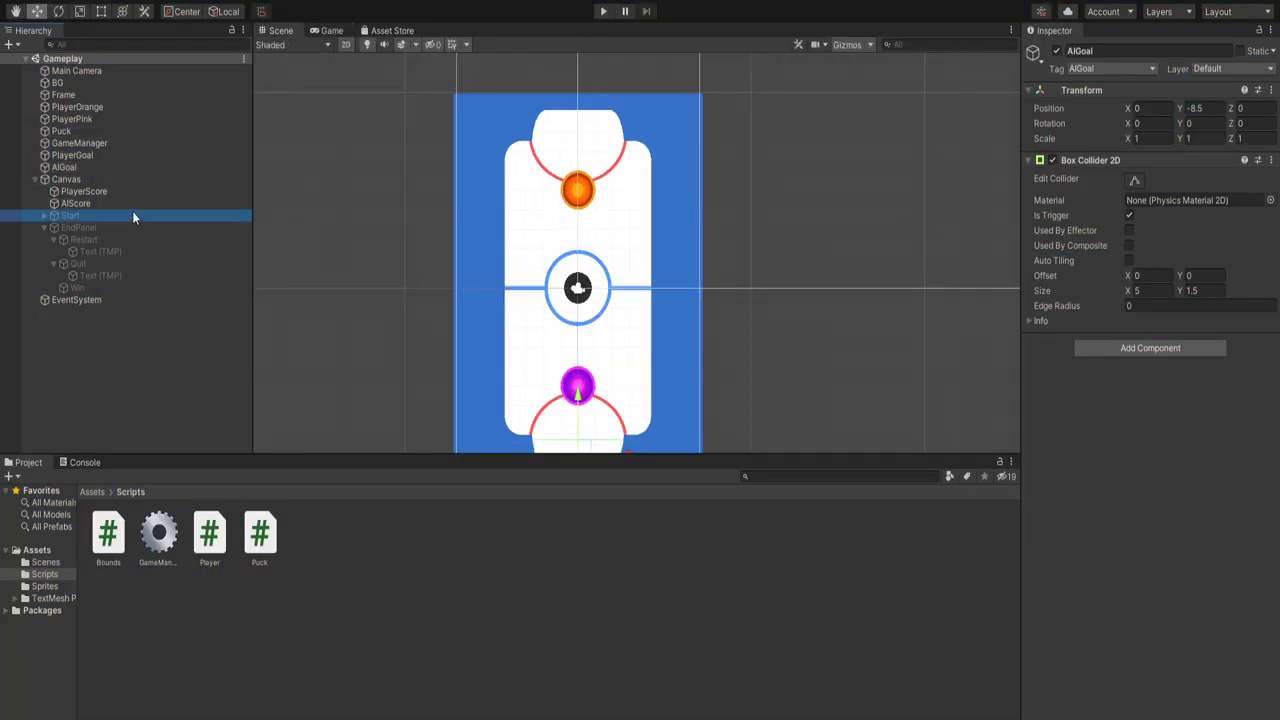
scroll(1221, 332, down, 2)
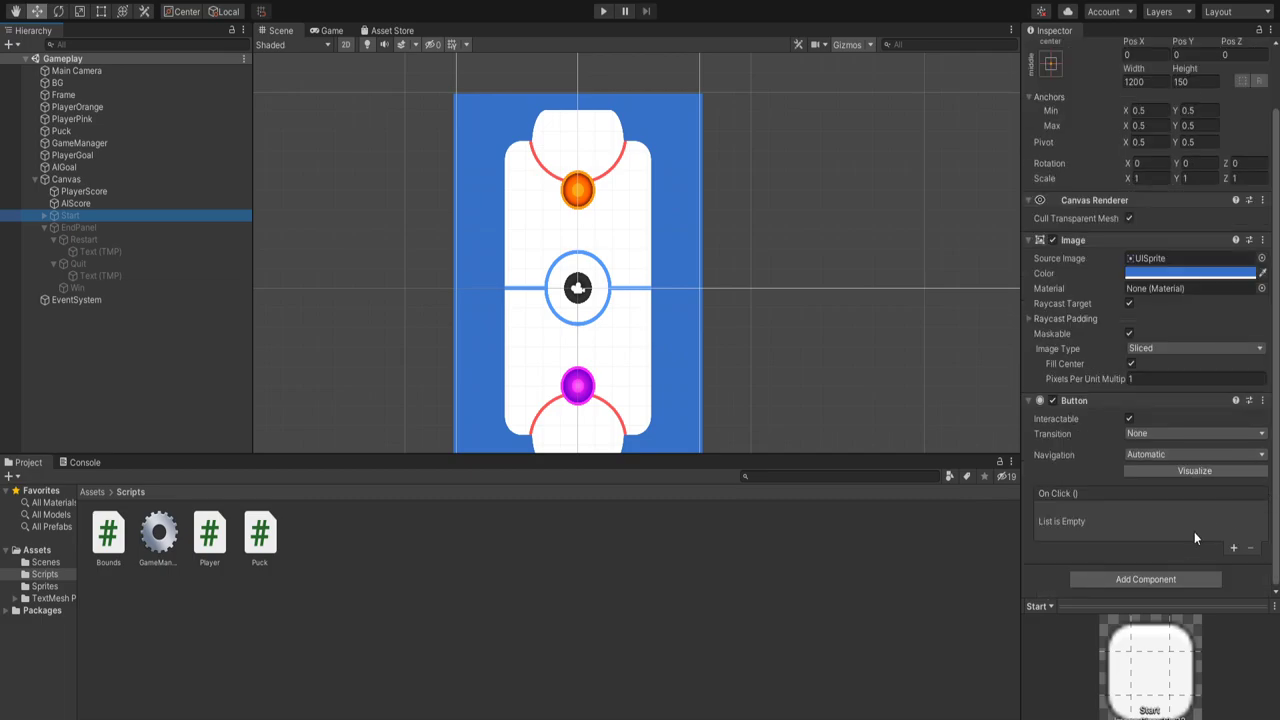
click(1233, 548)
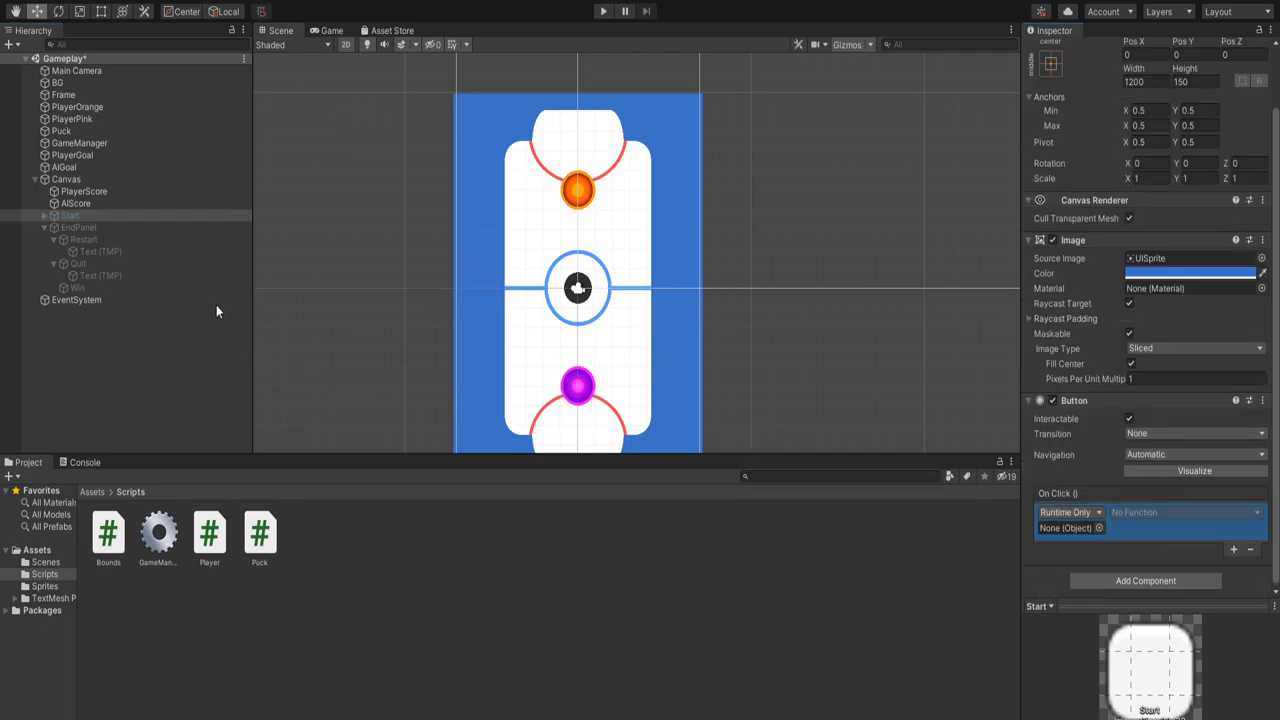
drag(67, 144, 1072, 528)
click(603, 11)
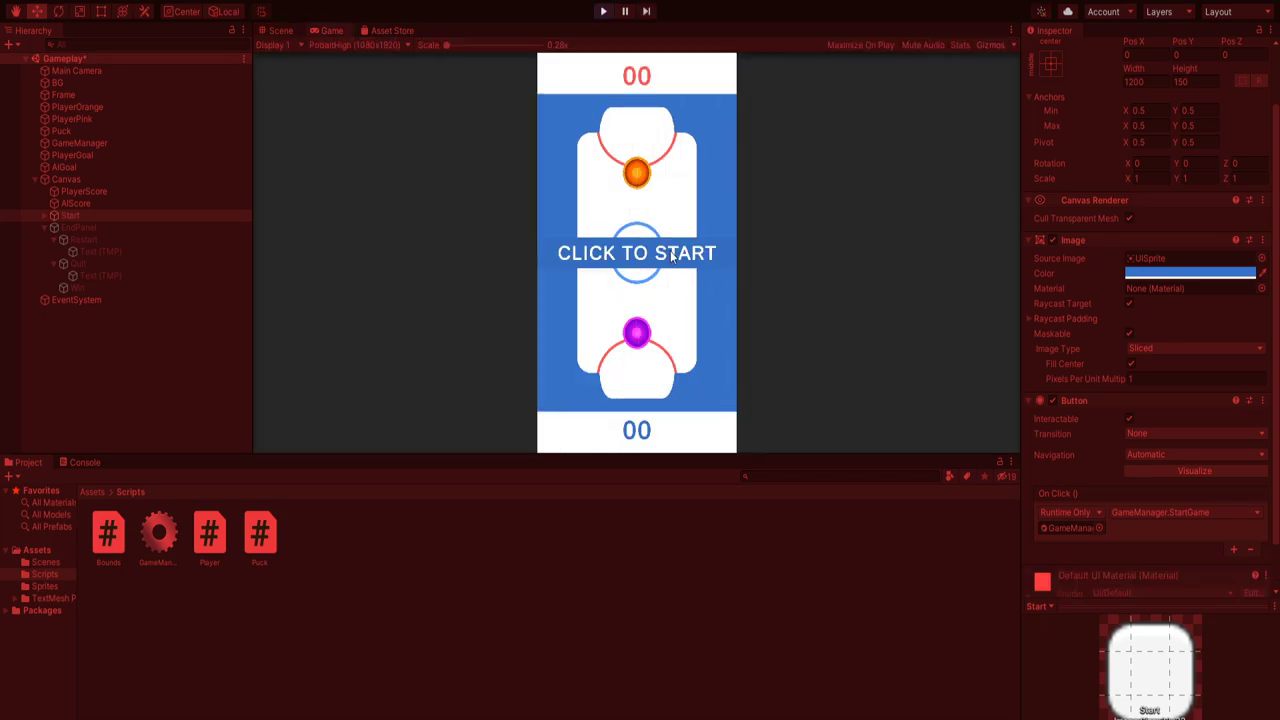
Step: Dismiss CLICK TO START, drag the pink paddle to hit the puck, then stop Play mode
click(640, 291)
drag(640, 291, 632, 137)
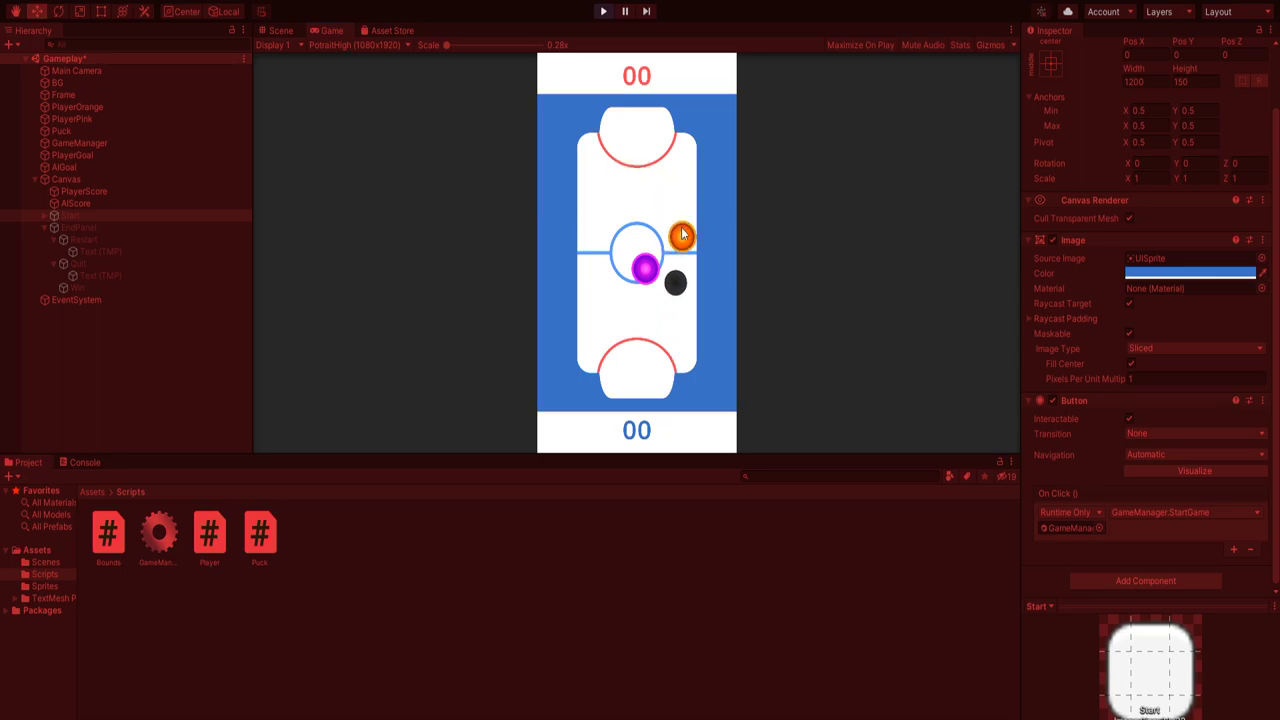
drag(671, 317, 658, 230)
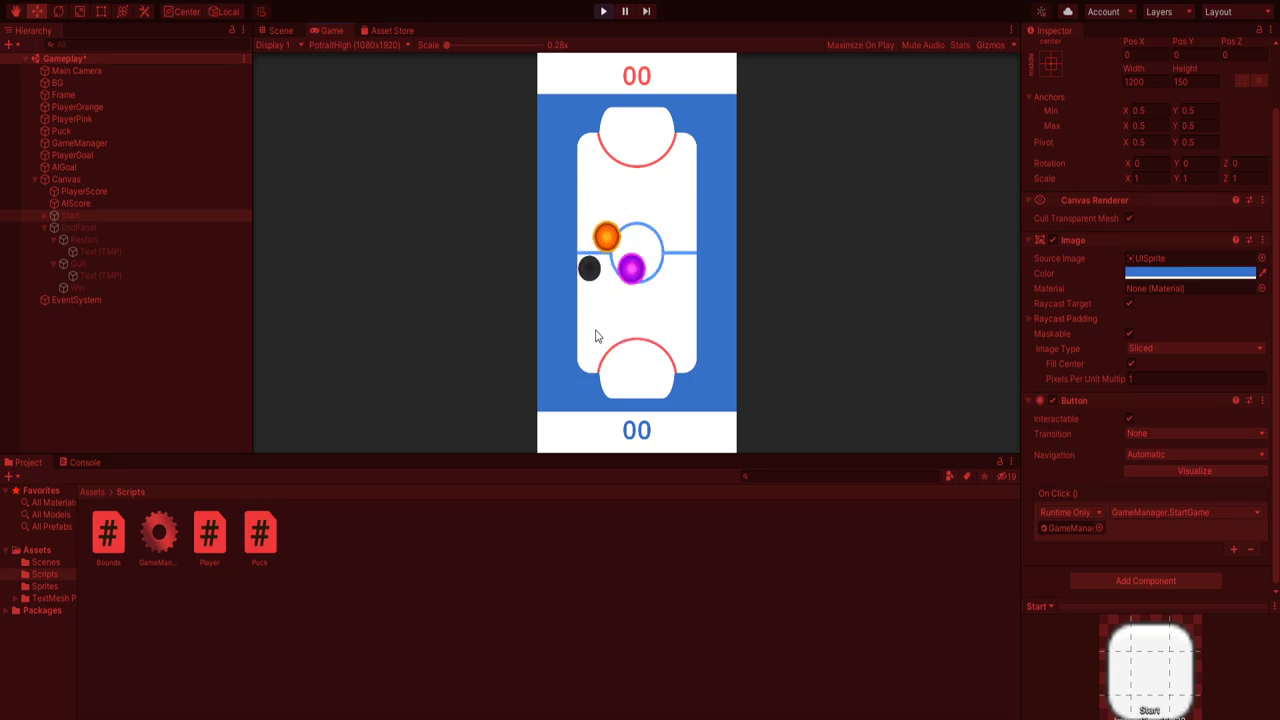
drag(654, 286, 606, 357)
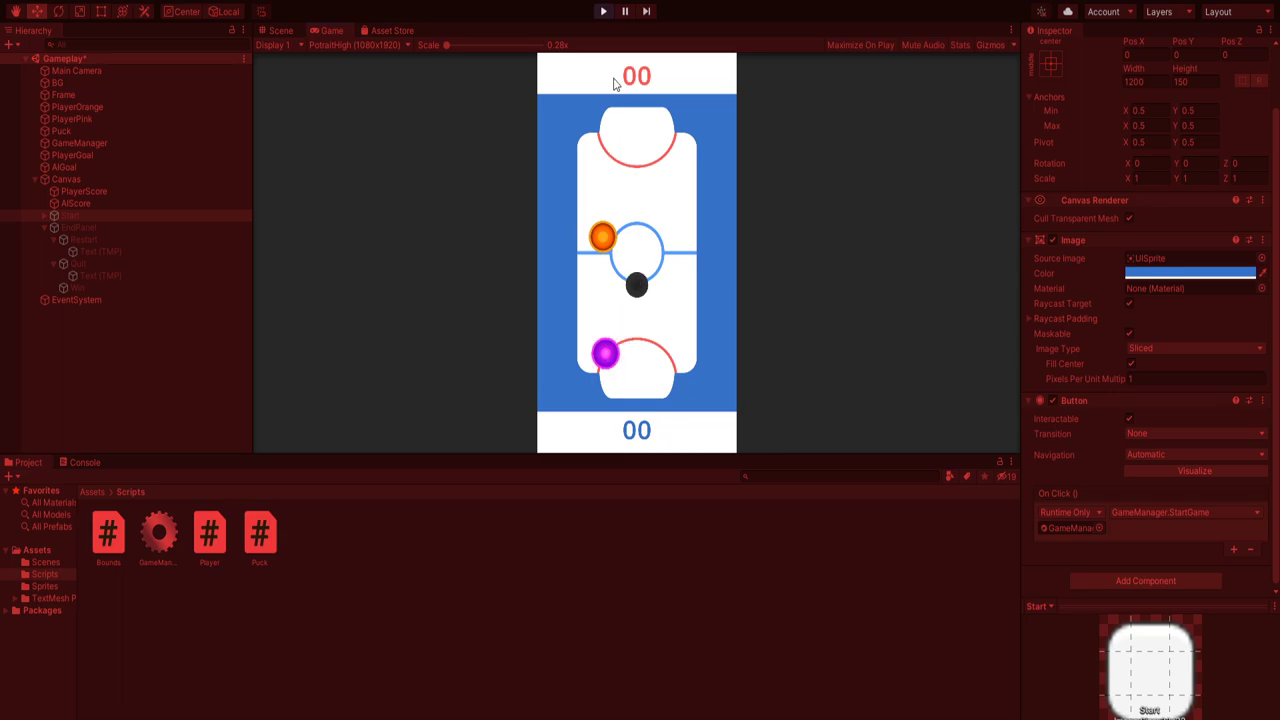
click(603, 12)
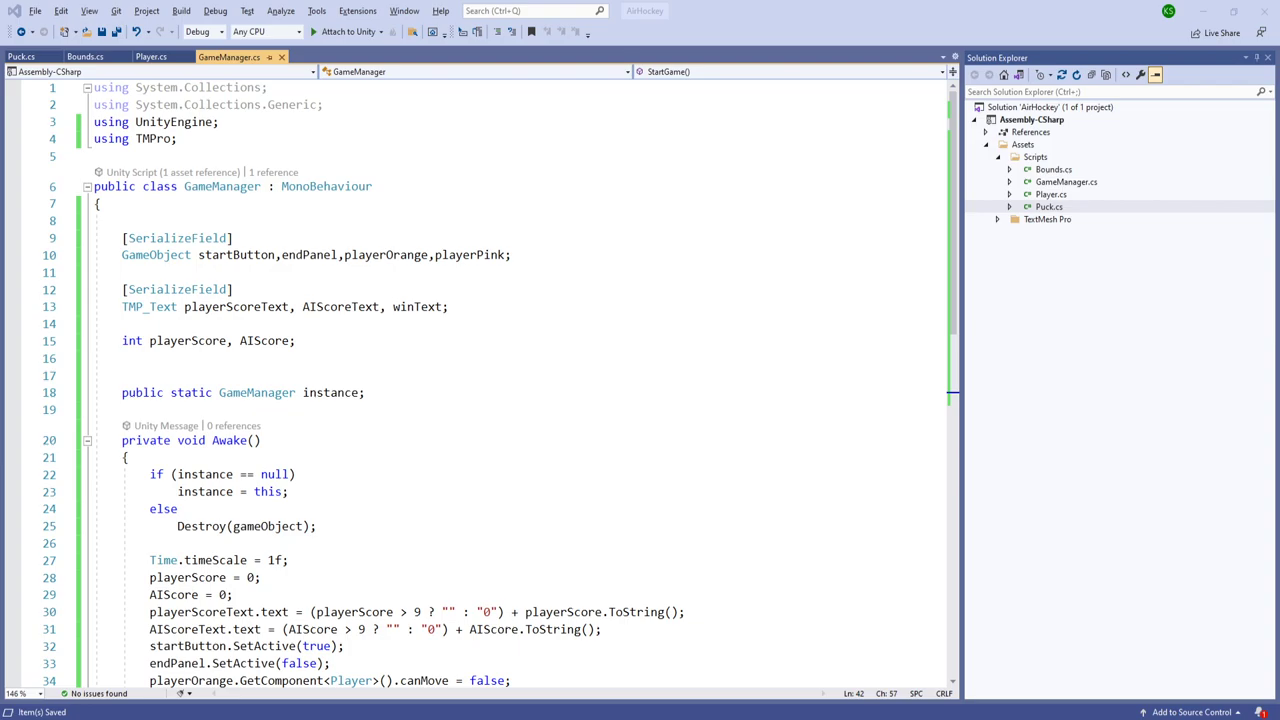
Step: Open a blank line after StartGame, checking the Puck script for reference
scroll(377, 583, down, 6)
click(220, 556)
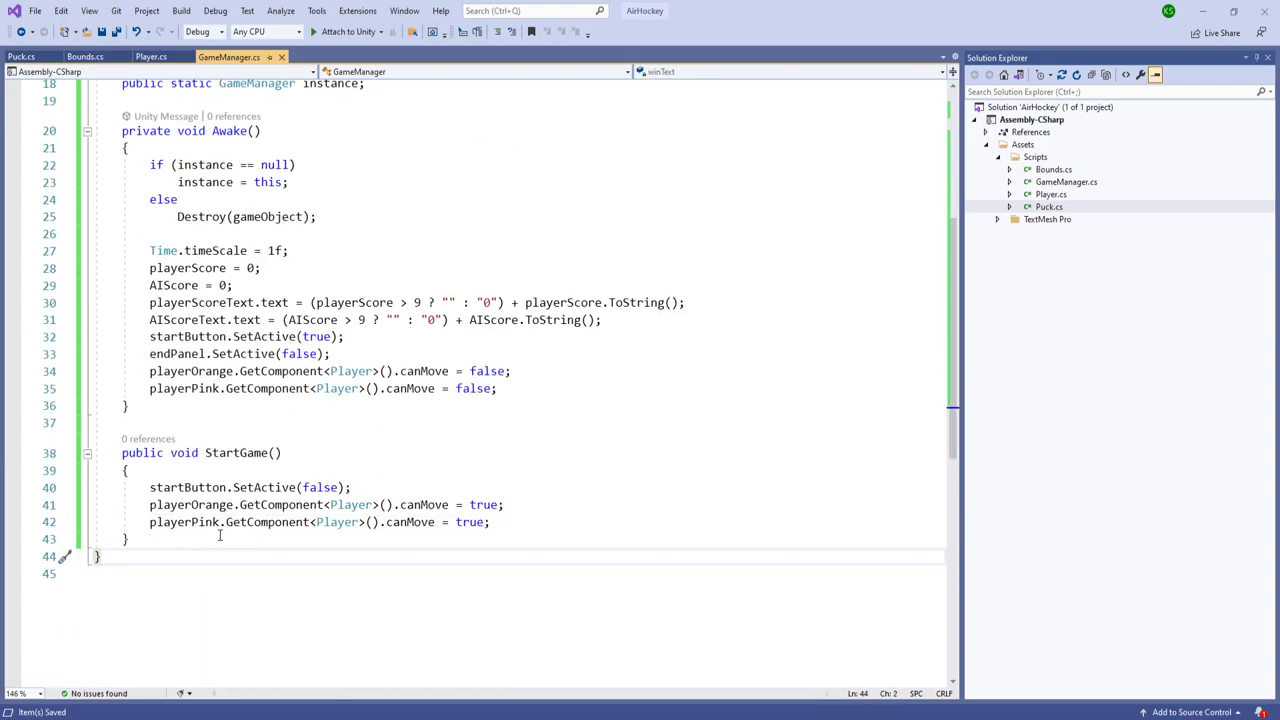
click(177, 541)
key(Return)
key(Return)
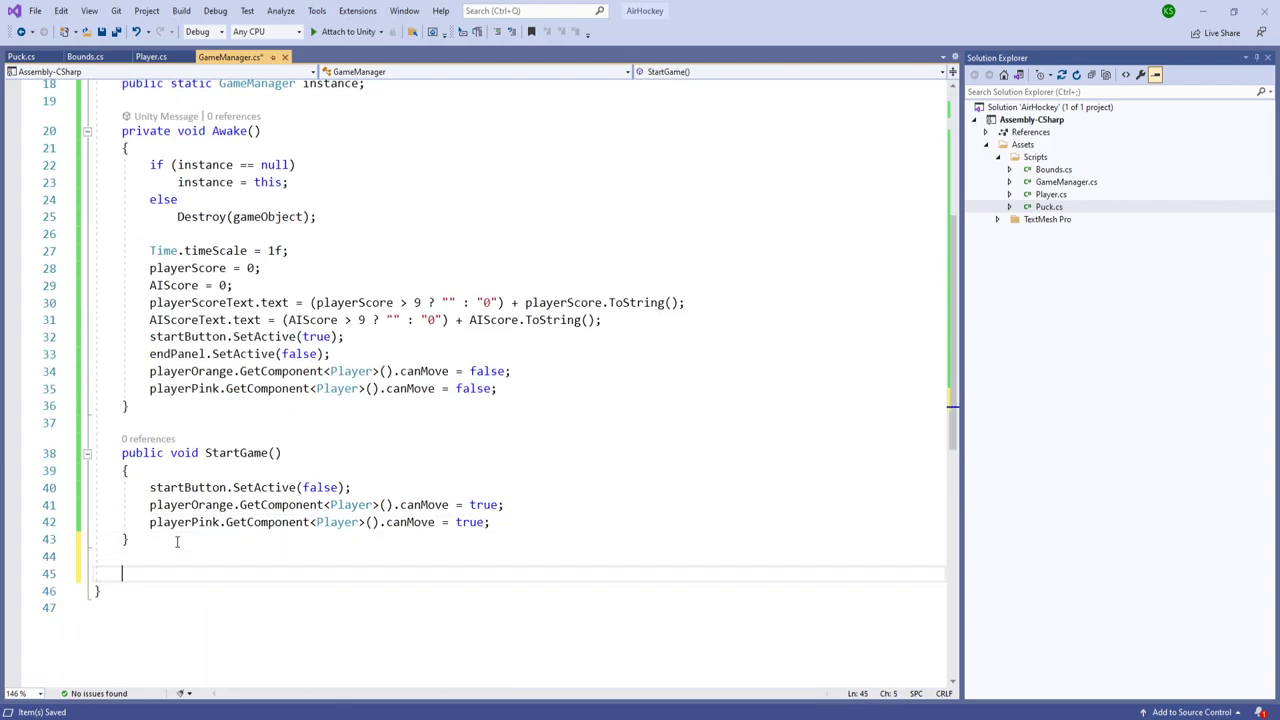
click(21, 56)
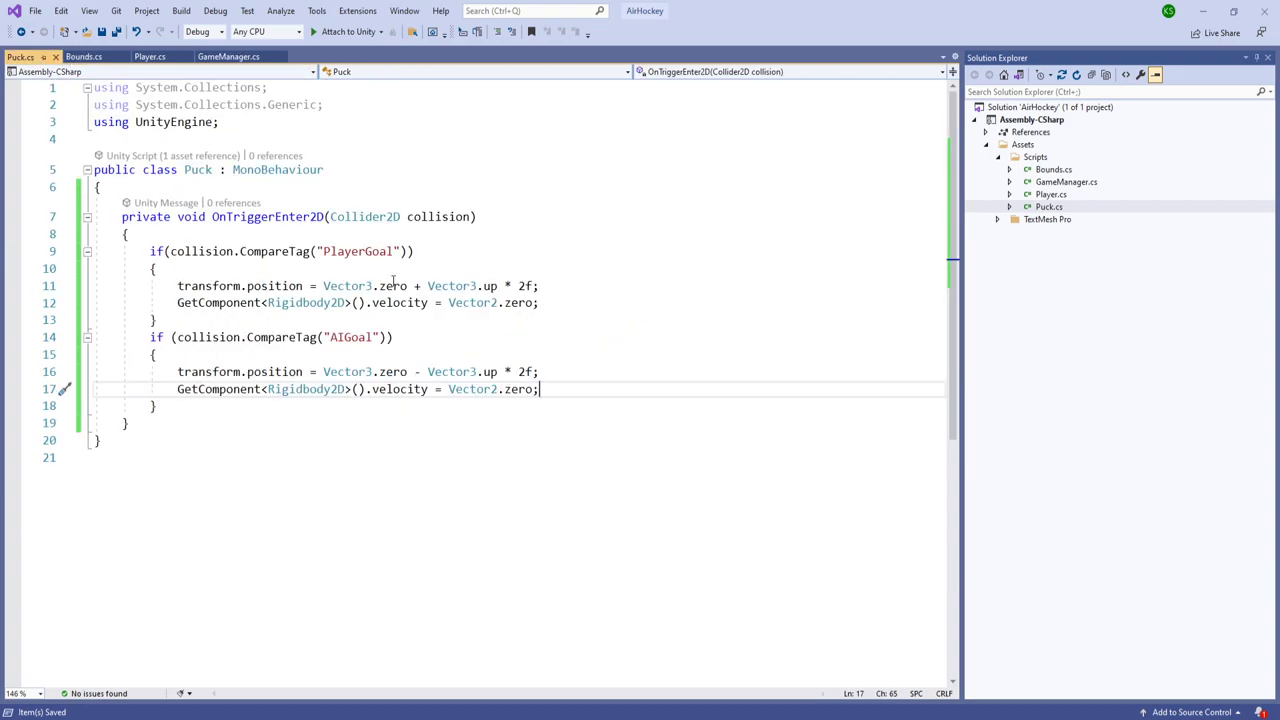
click(228, 56)
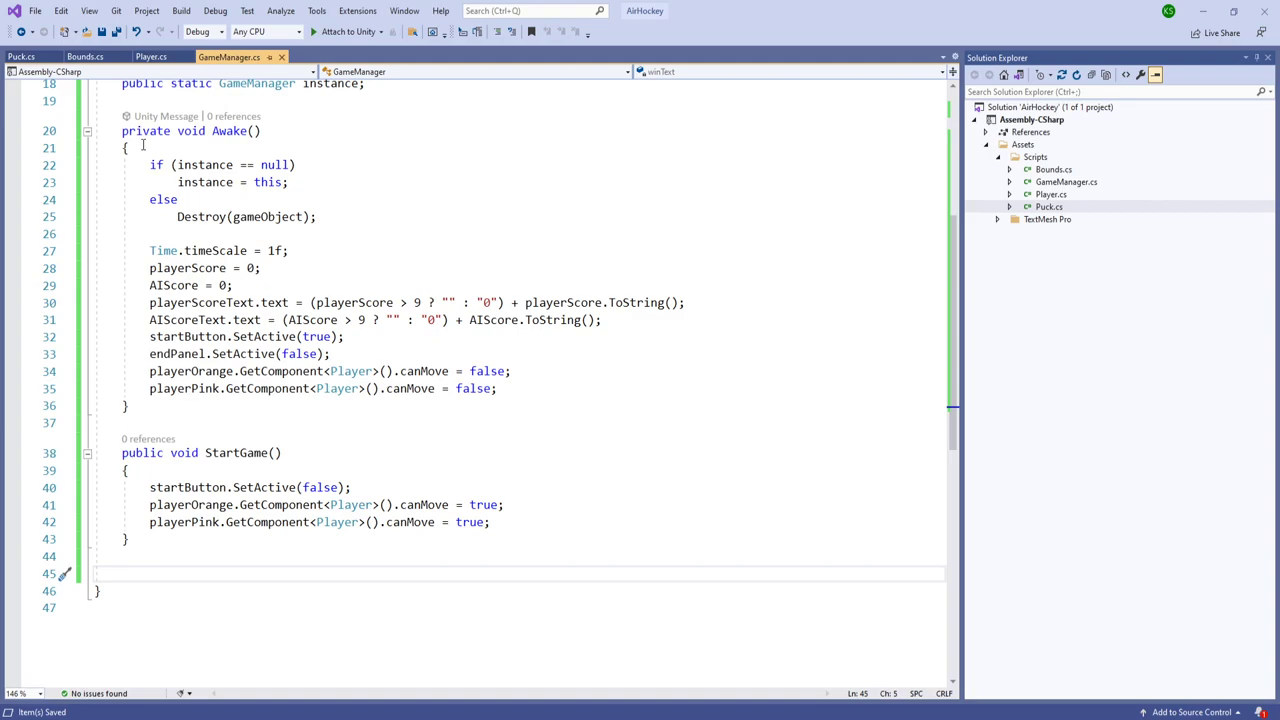
click(21, 56)
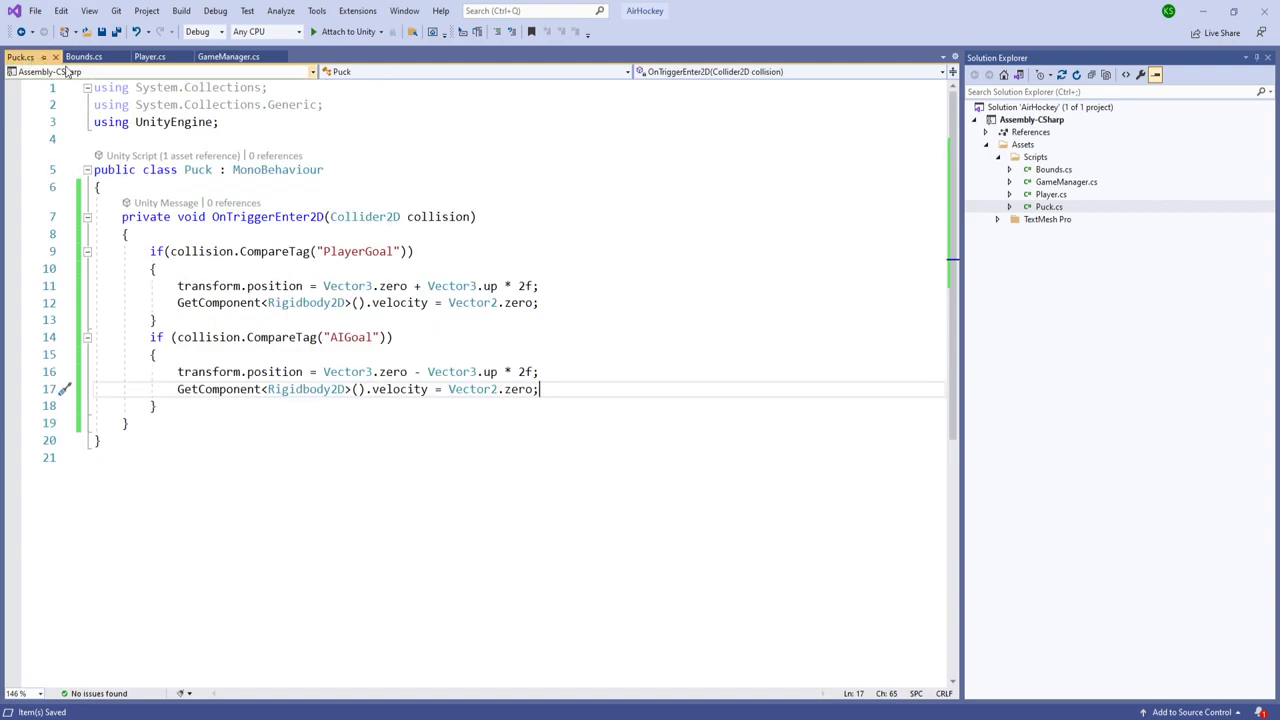
click(228, 56)
key(alt+Tab)
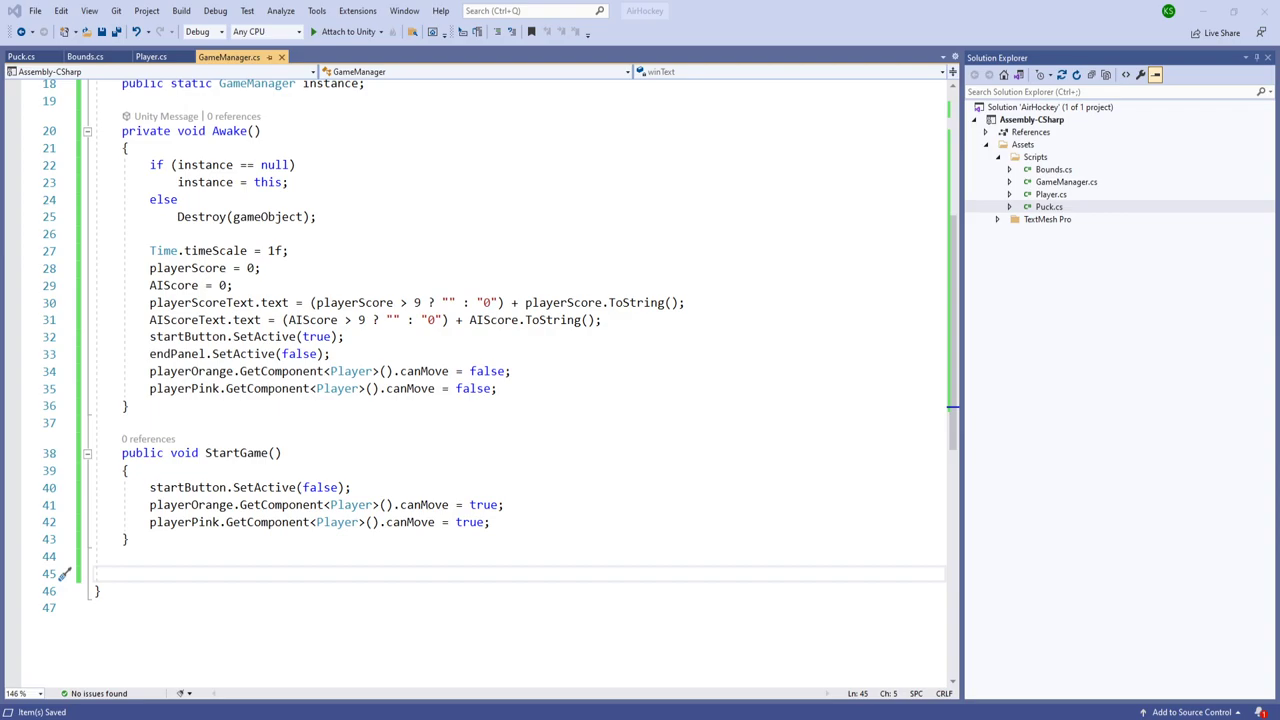
key(alt+Tab)
Step: Declare public void UpdateScore(bool isPlayer) below StartGame and open its body
text(public void)
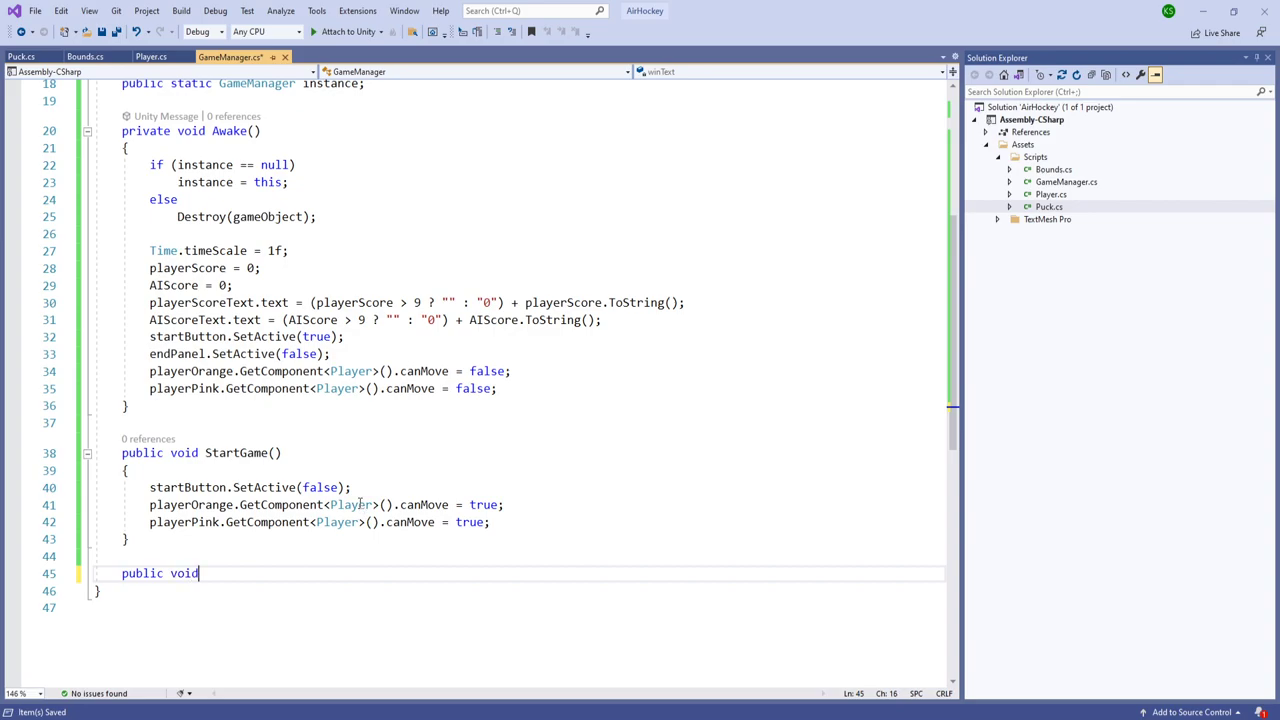
text( Updaet)
key(BackSpace)
key(BackSpace)
text(te)
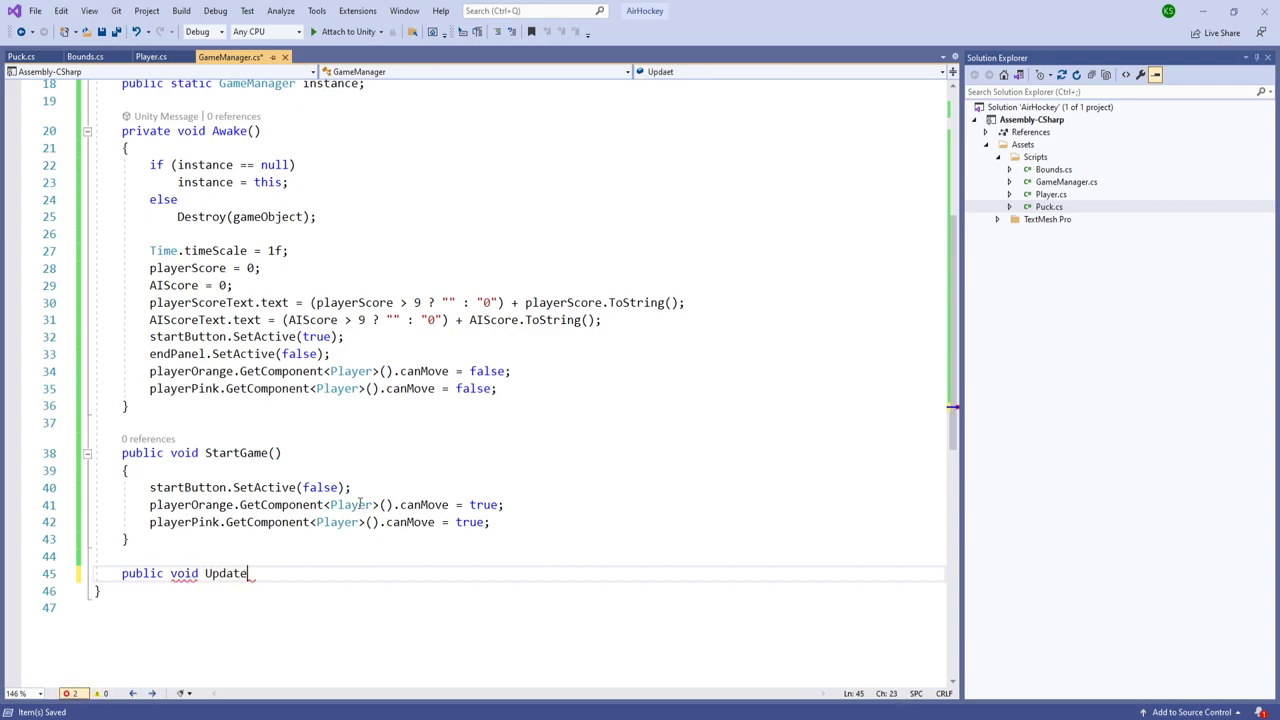
text(ore())
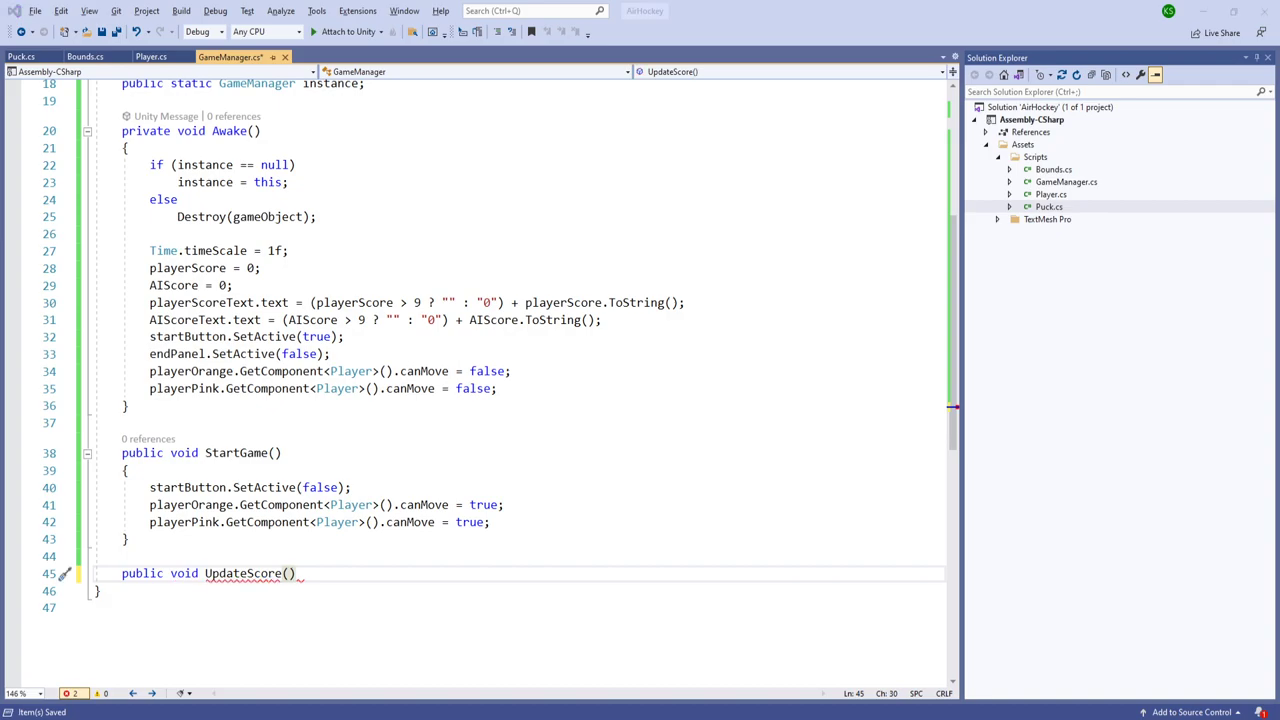
key(Left)
text(v)
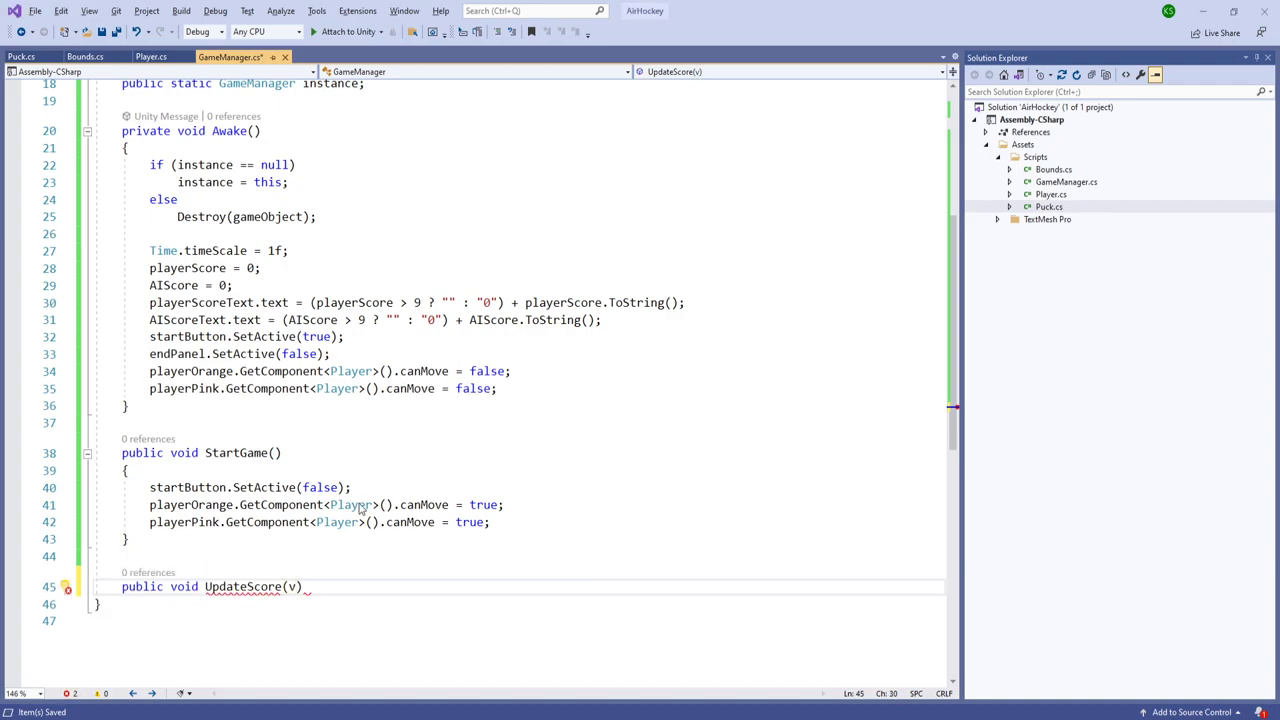
text(ool isPlayer)
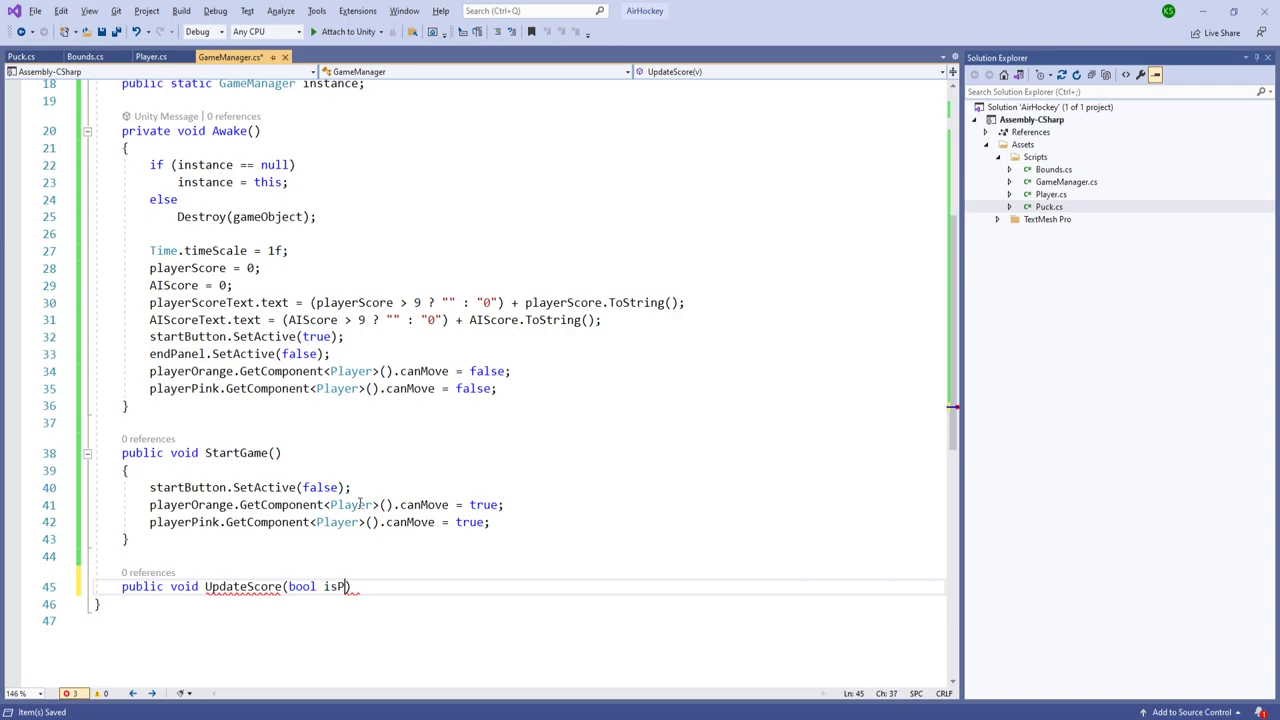
key(End)
key(Return)
text({)
key(Return)
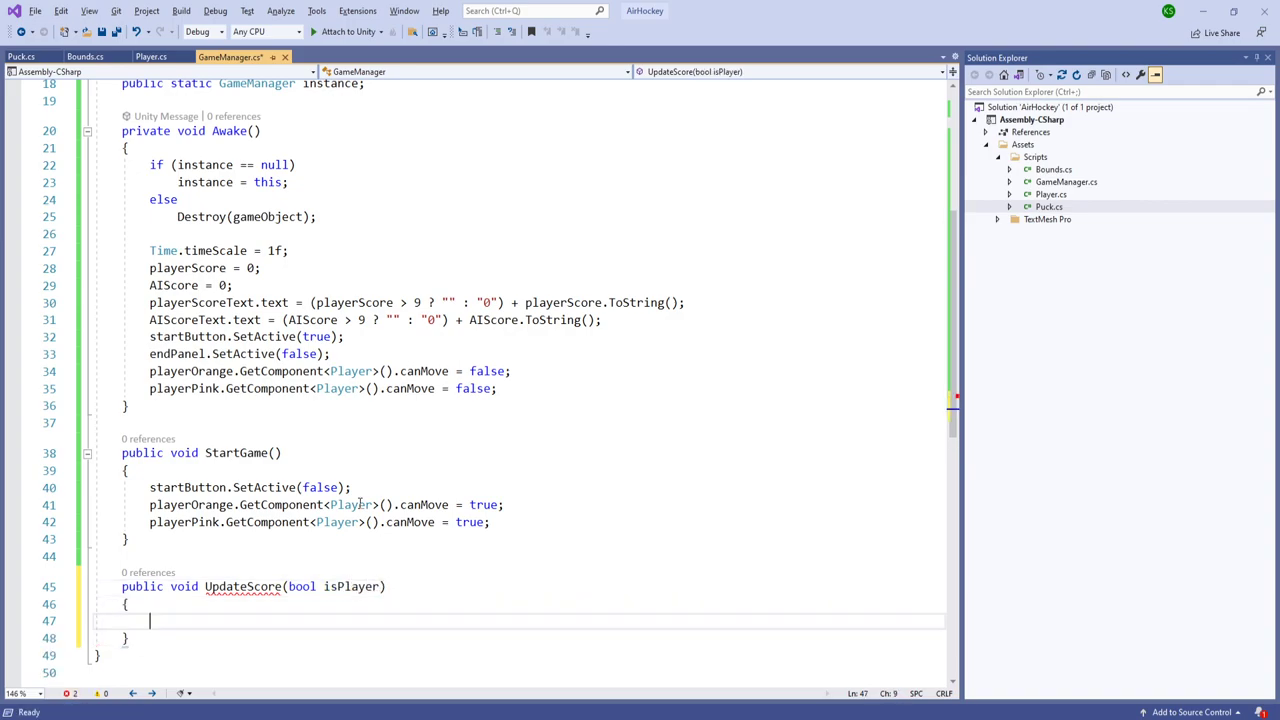
Step: Add an if(isPlayer) block with an empty else branch inside UpdateScore
text(if(isPlayer))
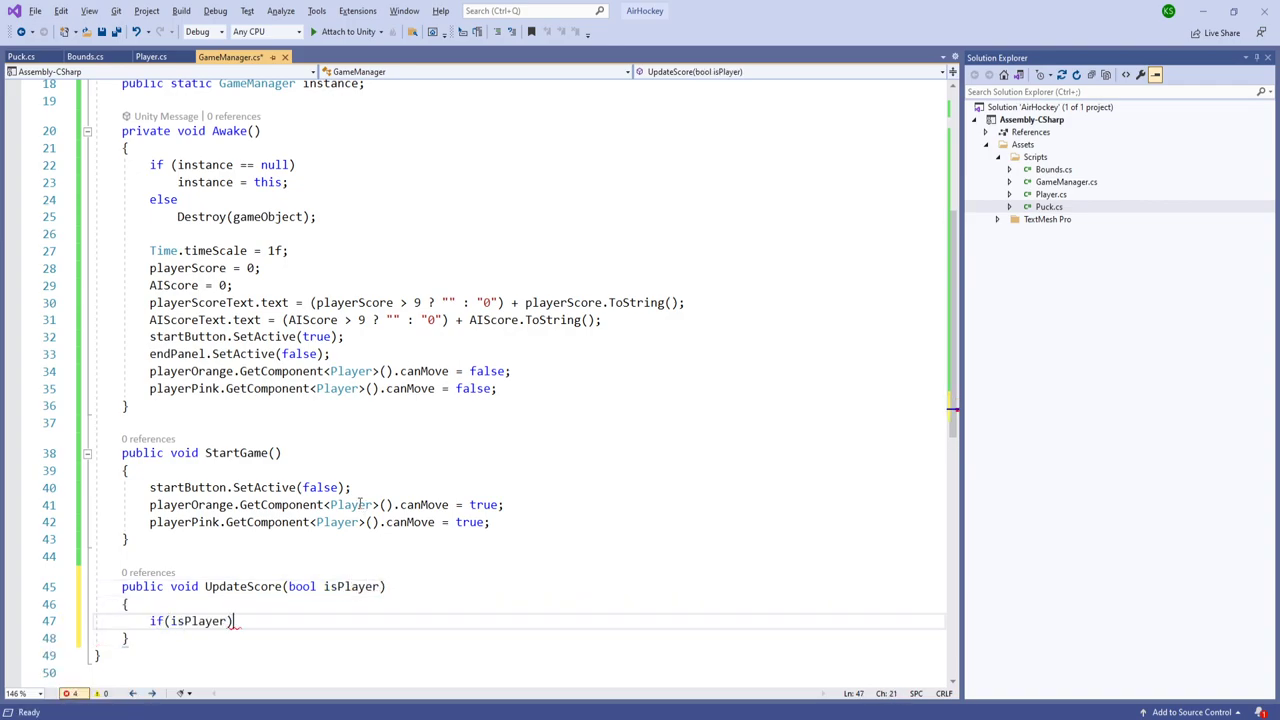
key(Return)
text({)
key(Return)
key(Down)
key(Return)
text(else)
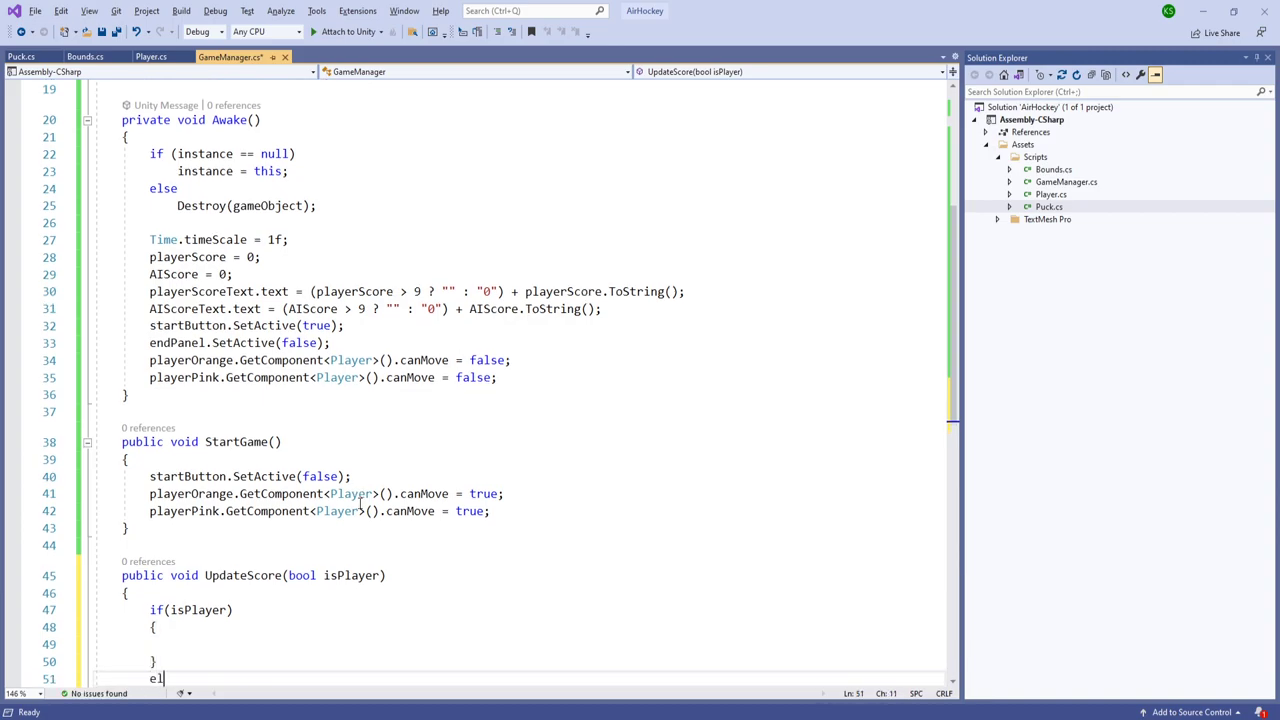
key(Return)
text({)
key(Return)
Step: Write playerScore++; inside the if(isPlayer) block
scroll(359, 503, down, 4)
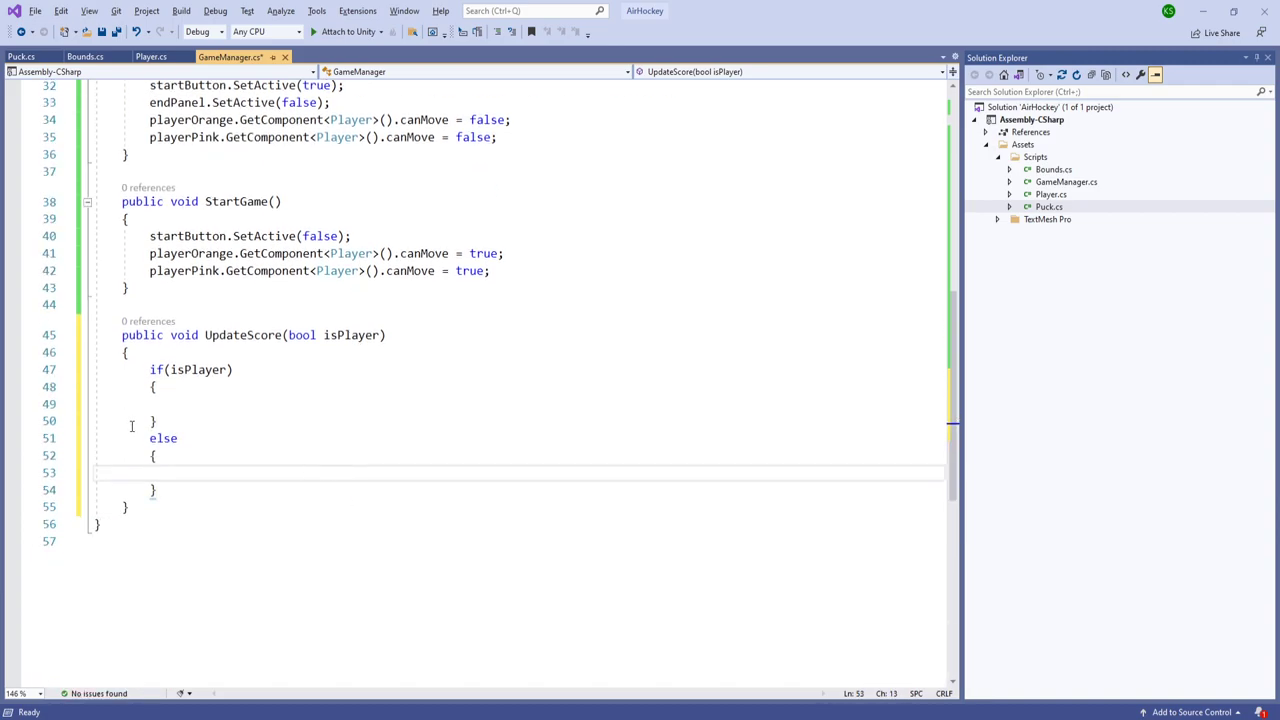
click(300, 403)
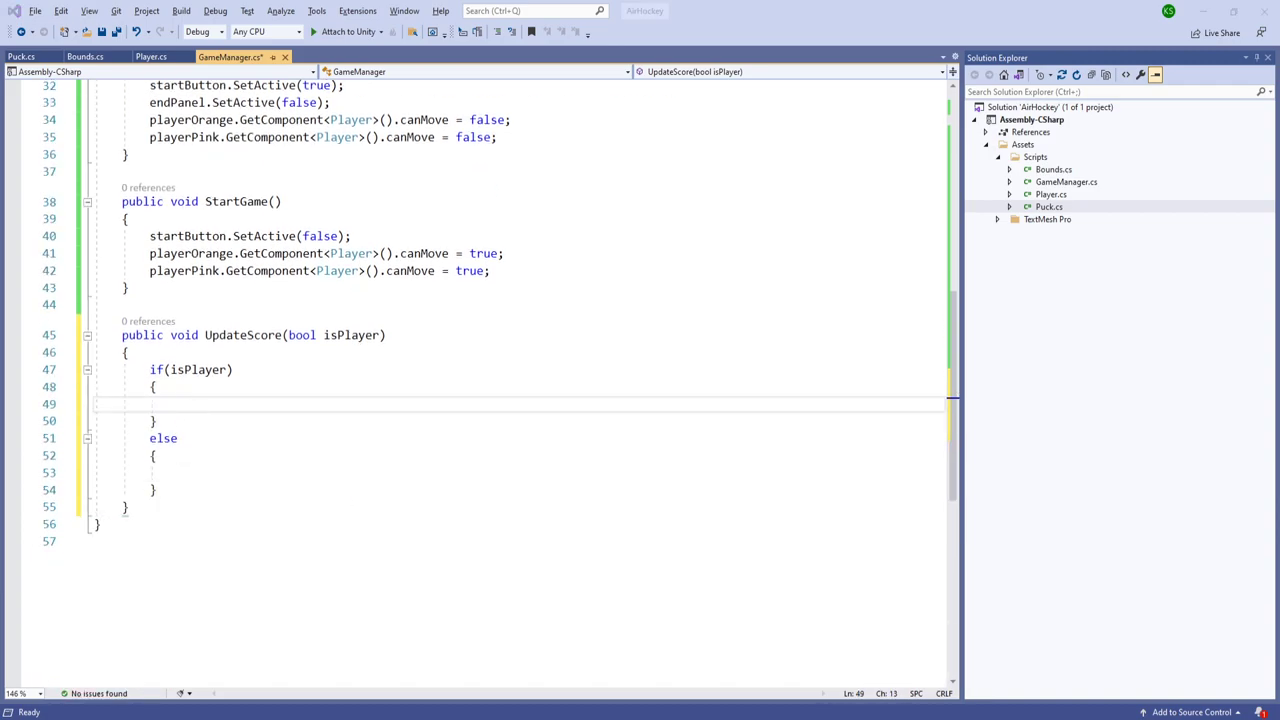
click(189, 402)
text(playerOrange)
key(ctrl+z)
text(re)
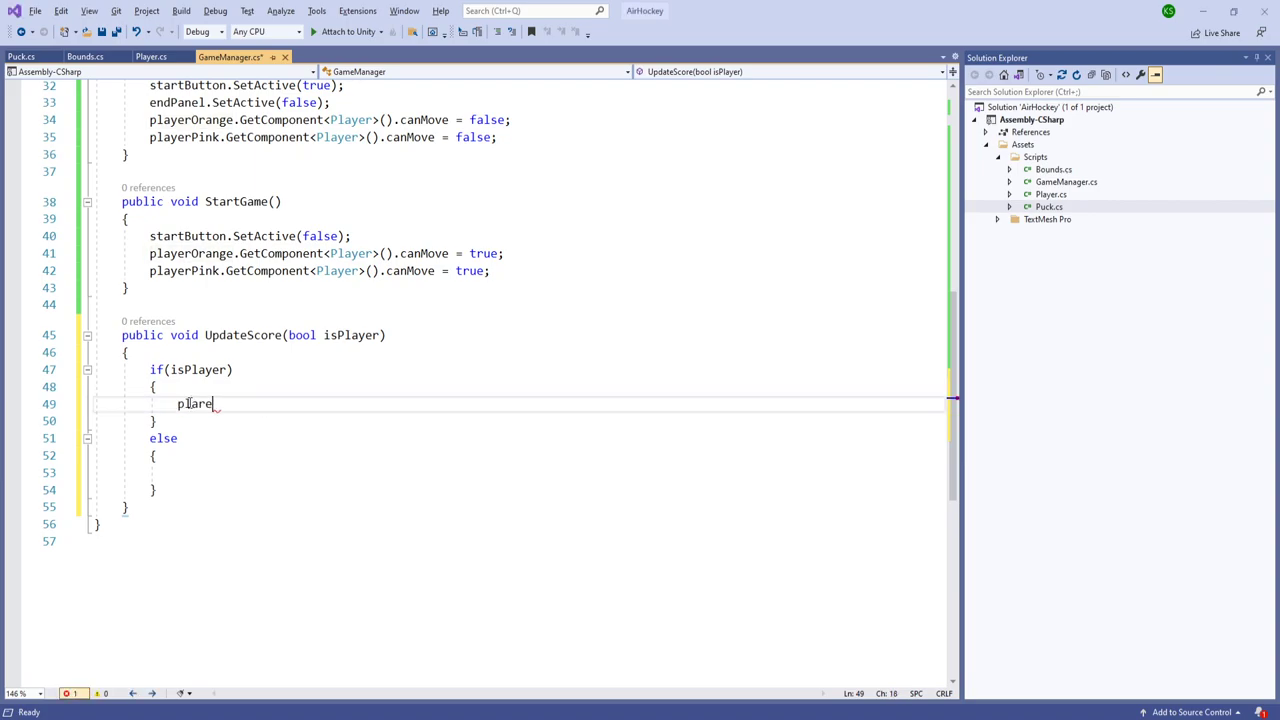
key(BackSpace)
key(BackSpace)
text(yerScore6)
text(++')
key(BackSpace)
text(;)
Step: Copy the playerScoreText assignment from Awake and paste it below playerScore++
key(Up)
key(Up)
key(Up)
key(Up)
key(Up)
key(Up)
key(Up)
key(Up)
key(Up)
key(Up)
key(Up)
key(Up)
key(Up)
key(Up)
key(Up)
key(Up)
key(Up)
key(Up)
key(Up)
key(Up)
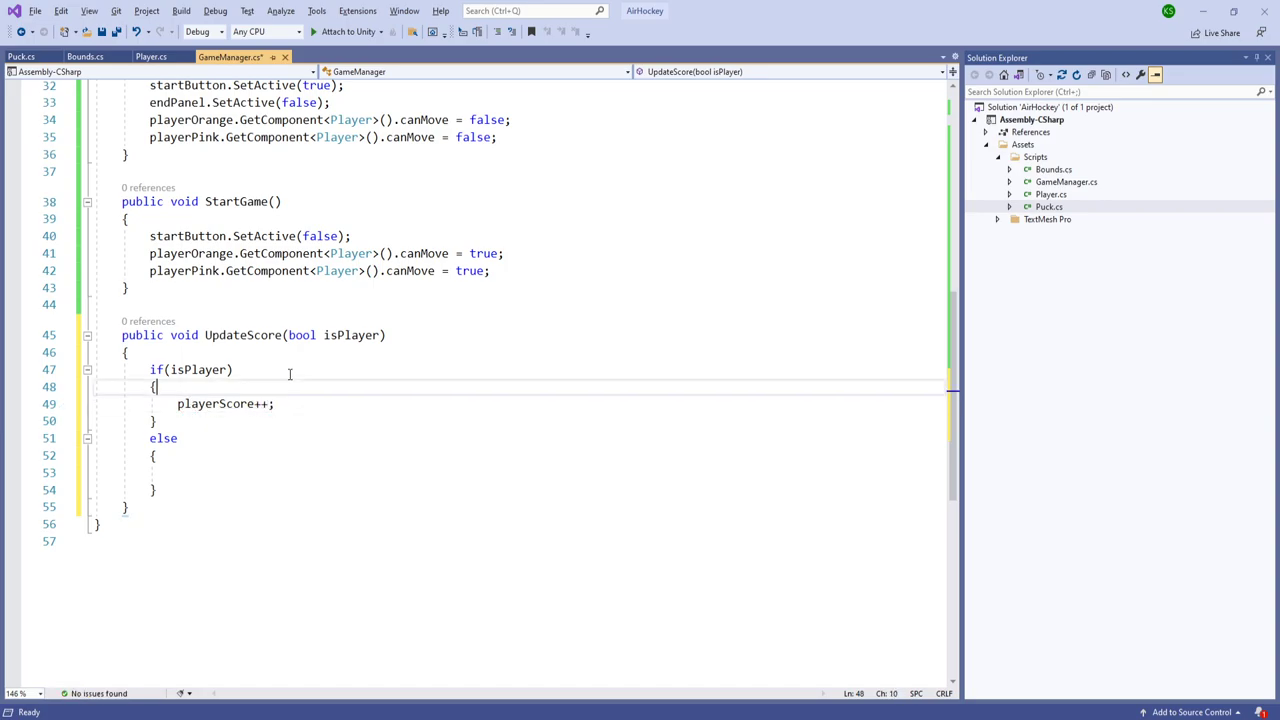
key(Down)
key(Down)
key(Down)
key(Down)
key(Down)
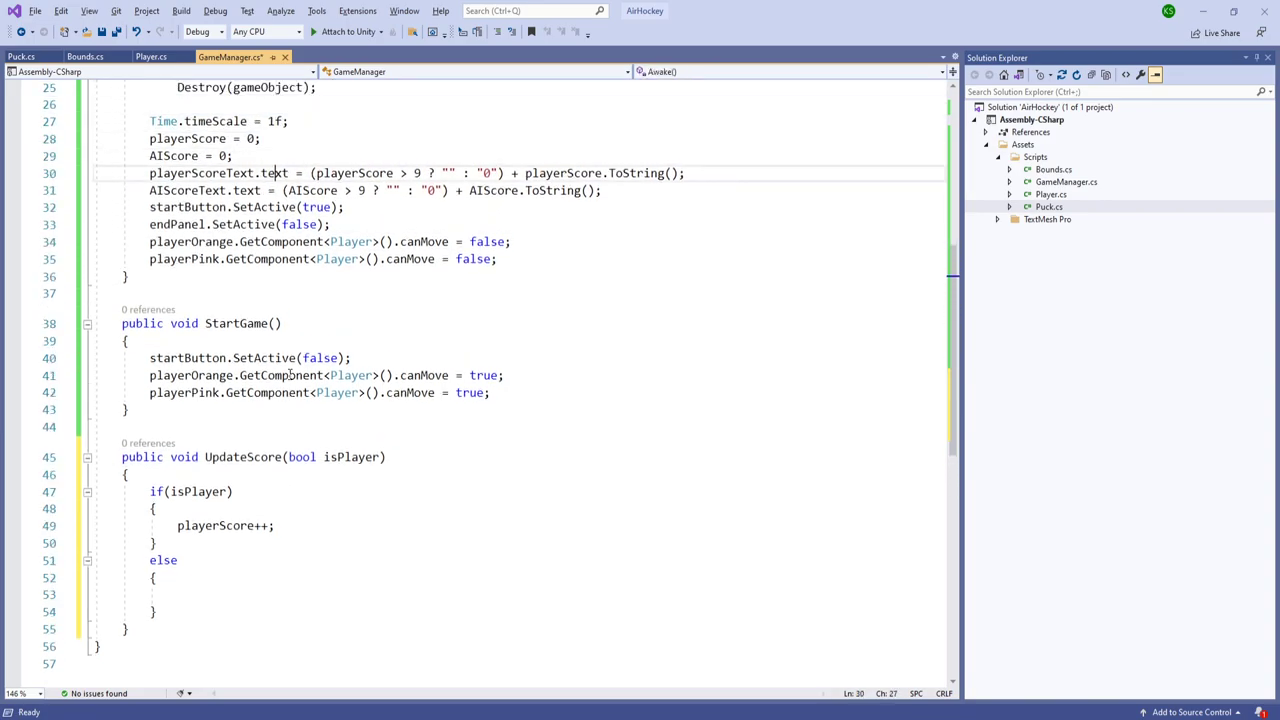
key(Home)
key(Home)
key(shift+End)
key(shift+Left)
key(ctrl+c)
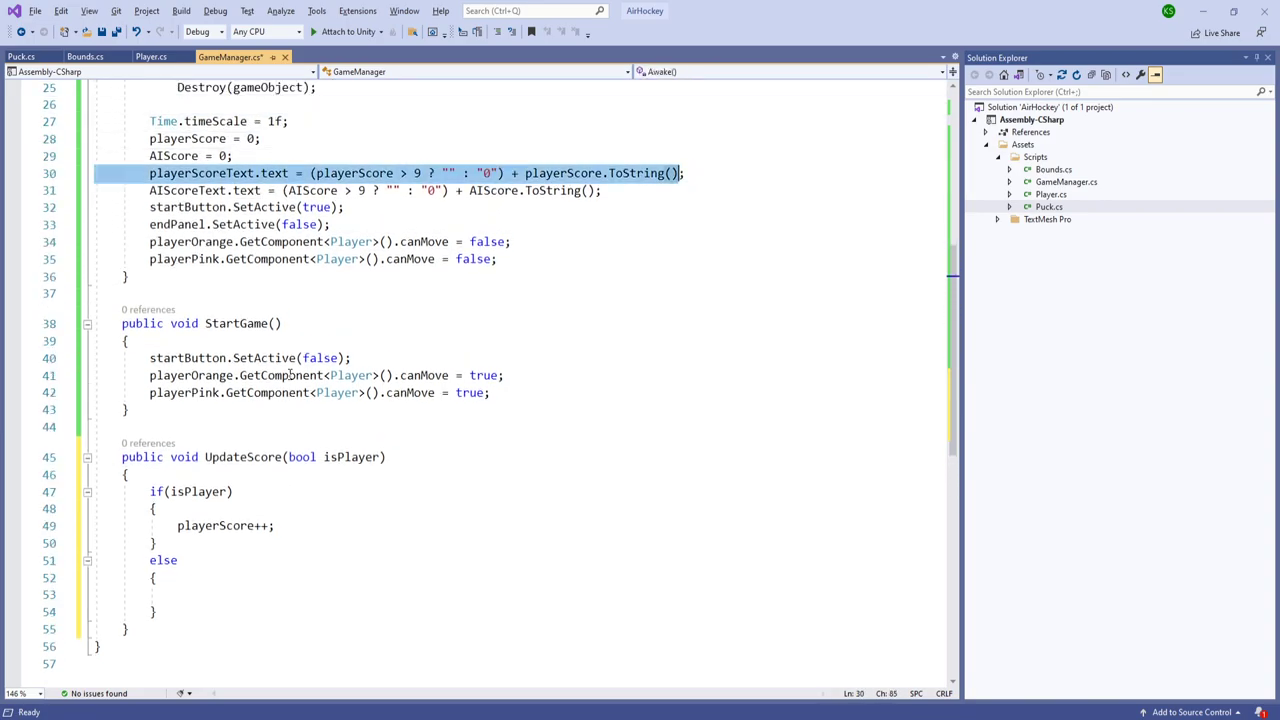
key(Down)
key(Down)
key(Down)
key(Down)
key(Down)
key(Down)
key(Down)
key(Down)
key(Down)
key(Down)
key(Down)
key(Down)
key(Down)
key(Down)
key(Down)
key(Down)
key(Down)
key(Down)
key(Down)
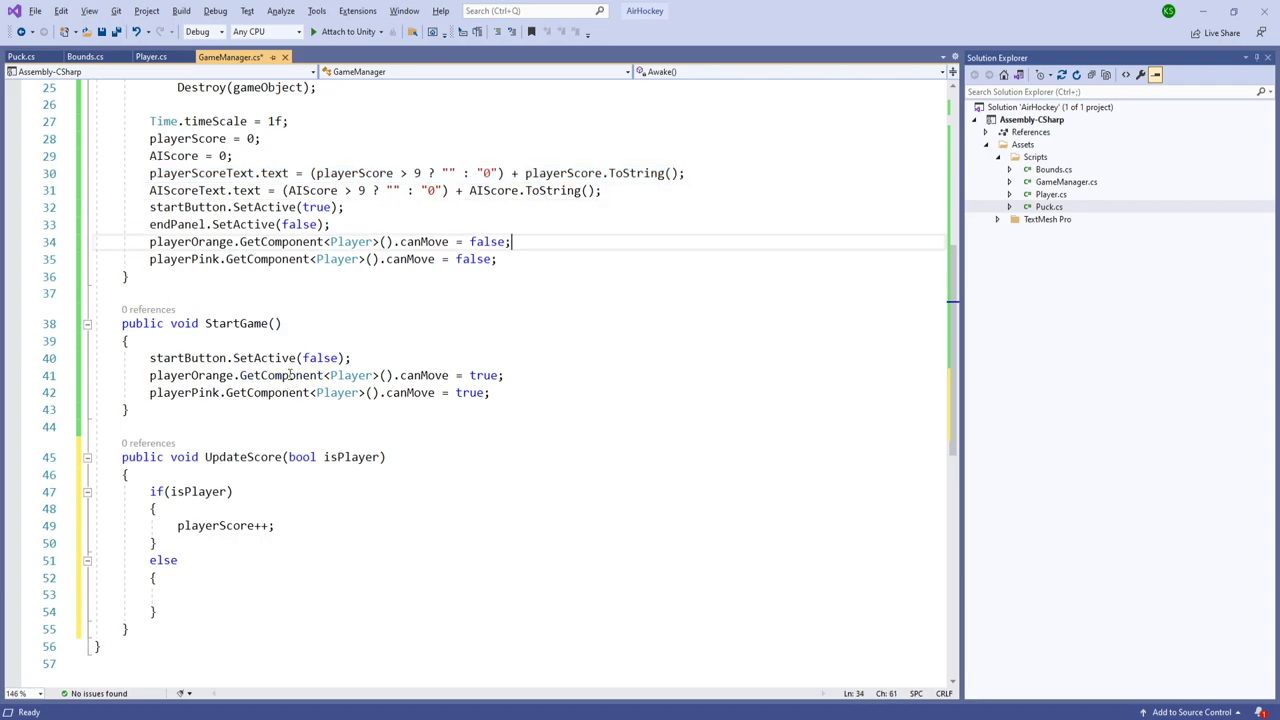
key(Return)
key(ctrl+v)
text(;)
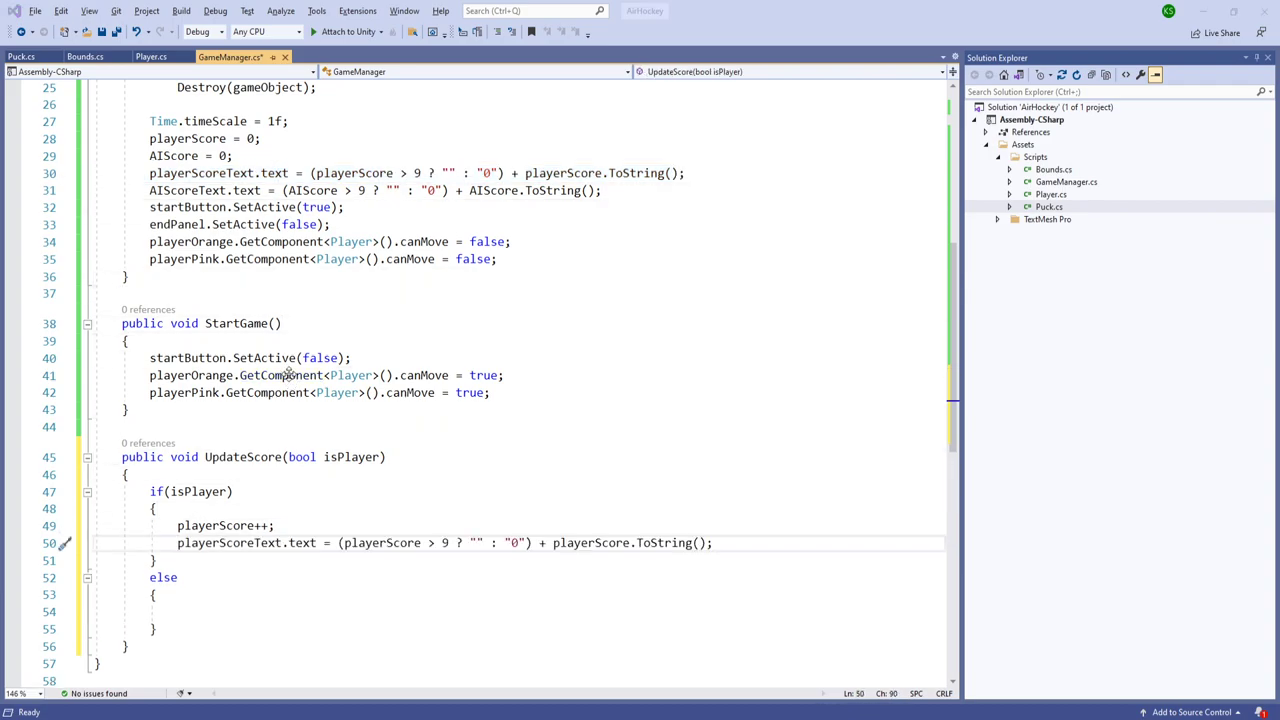
Step: Add an if(playerScore == 15) check below the score text update
key(Return)
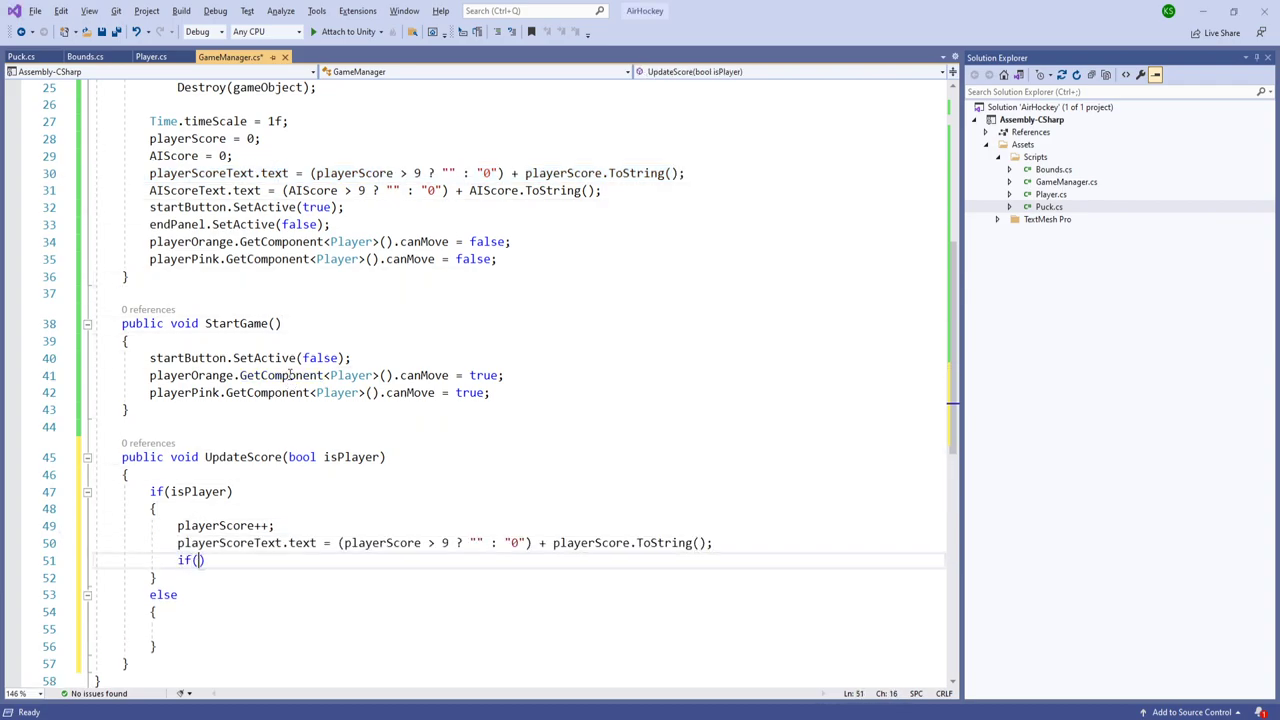
text(if(playerScore == )
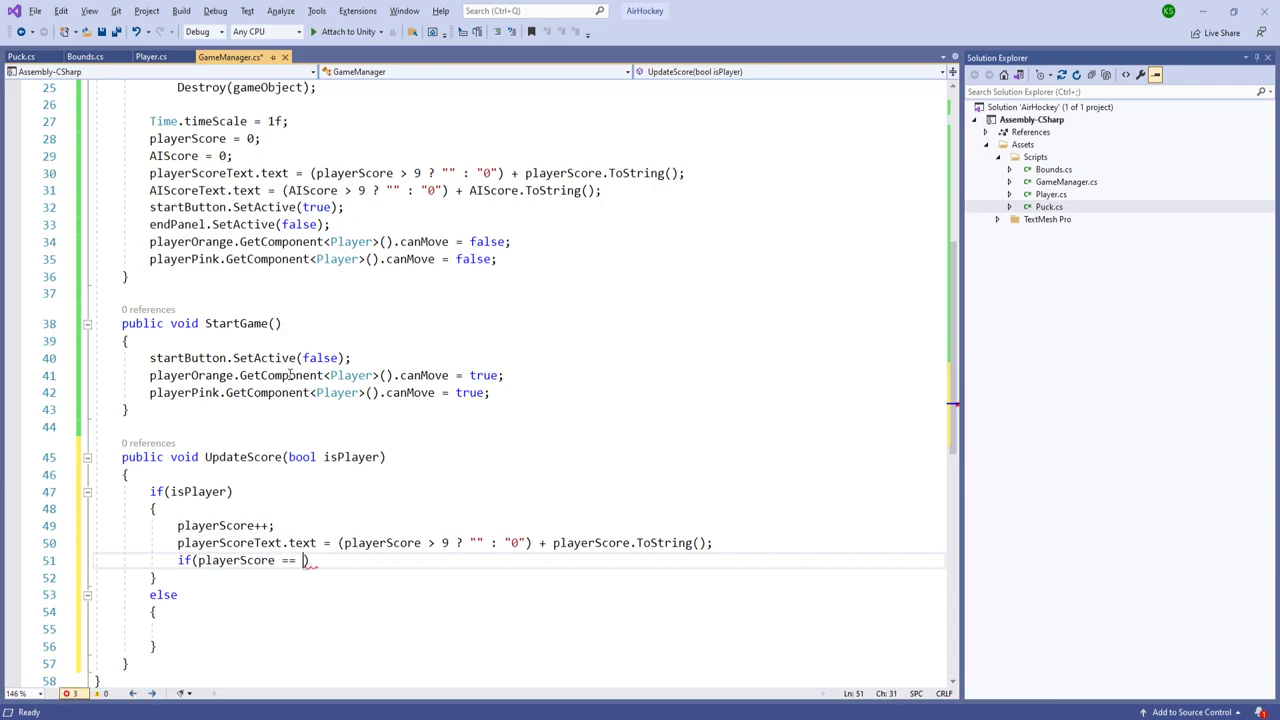
text(15 ))
key(Return)
key(Down)
key(Down)
key(Down)
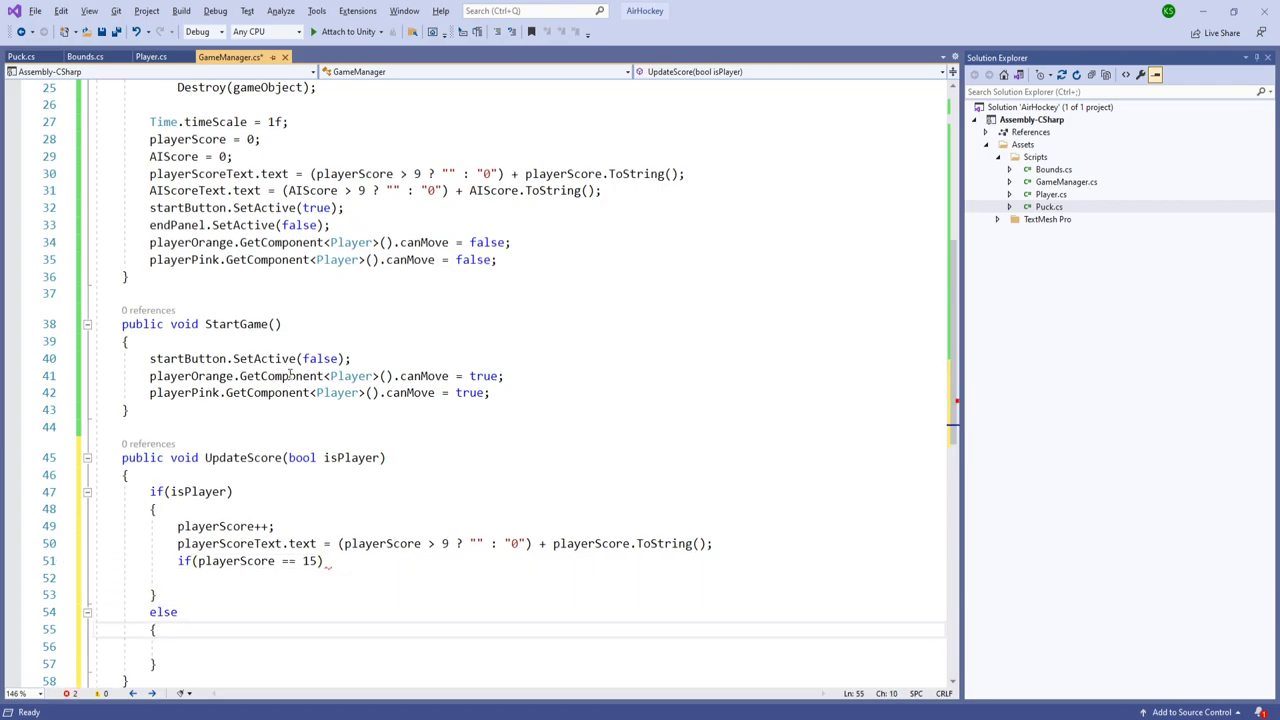
key(Up)
key(Up)
key(Down)
key(Down)
key(Down)
key(Down)
key(Down)
key(Down)
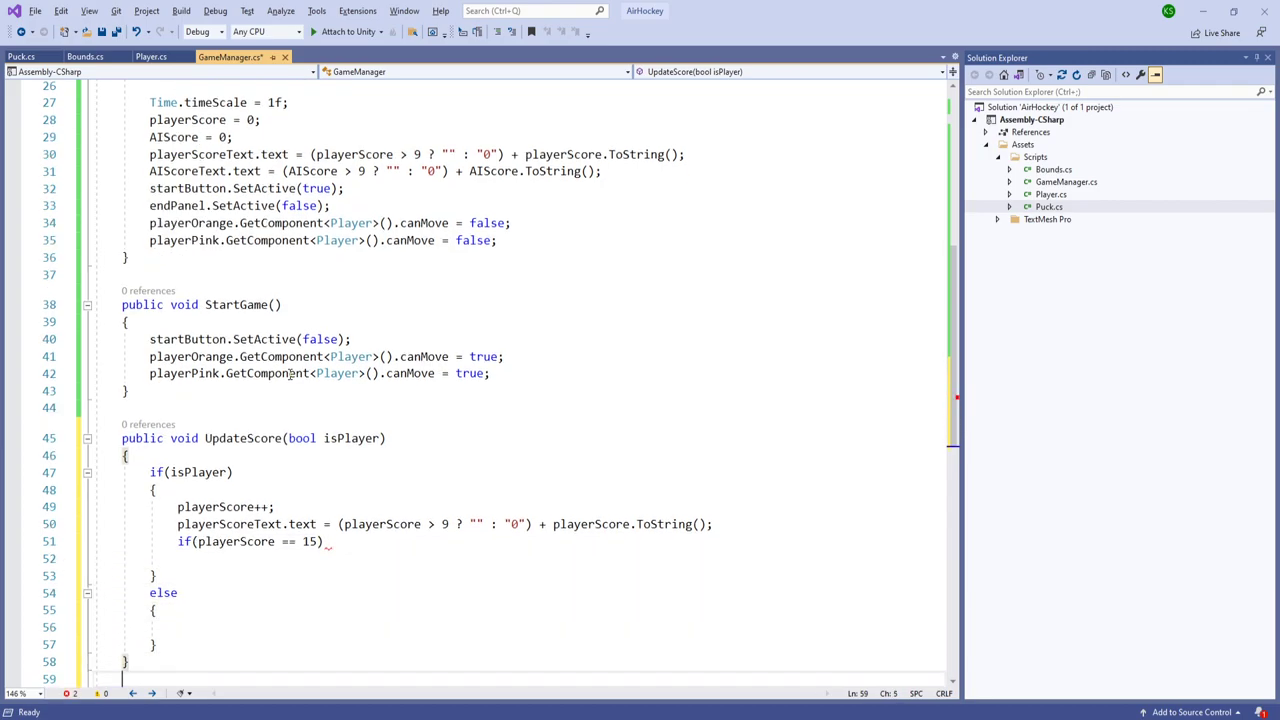
key(Return)
Step: Add a GameFinished(bool isPlayer) stub and call GameFinished(isPlayer); under the 15-point check
text(public void)
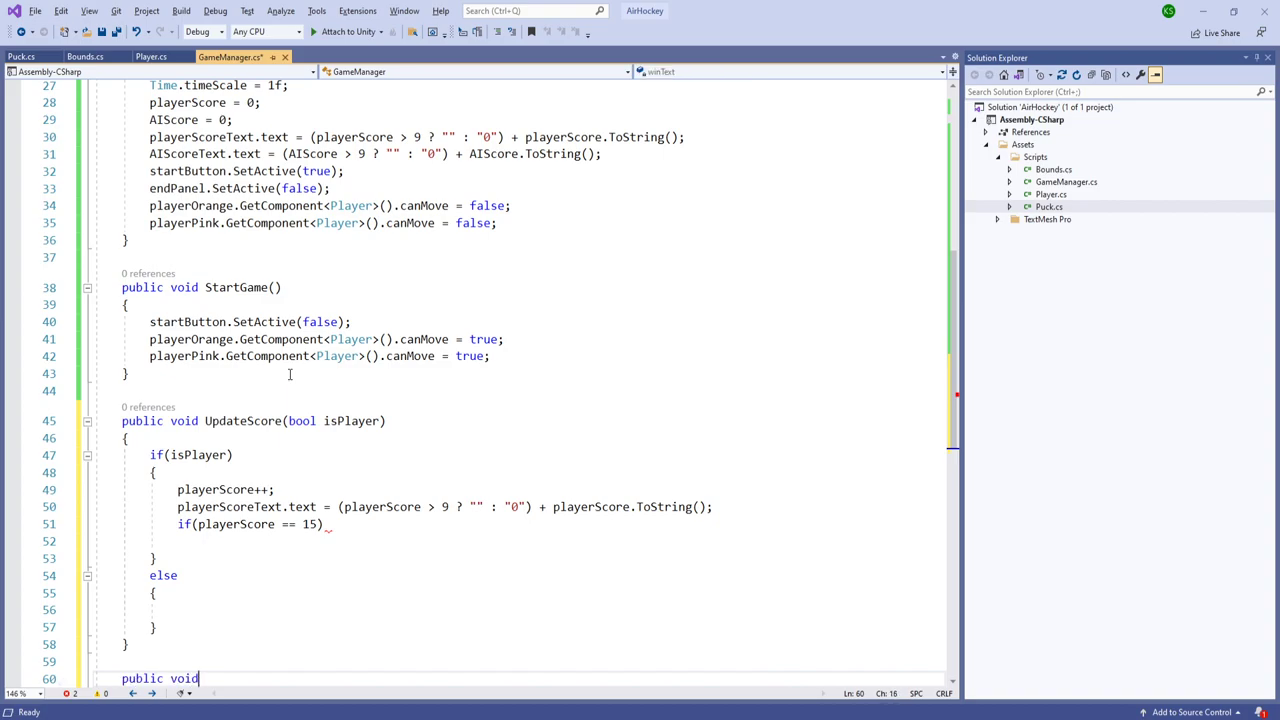
text( GameFinished()
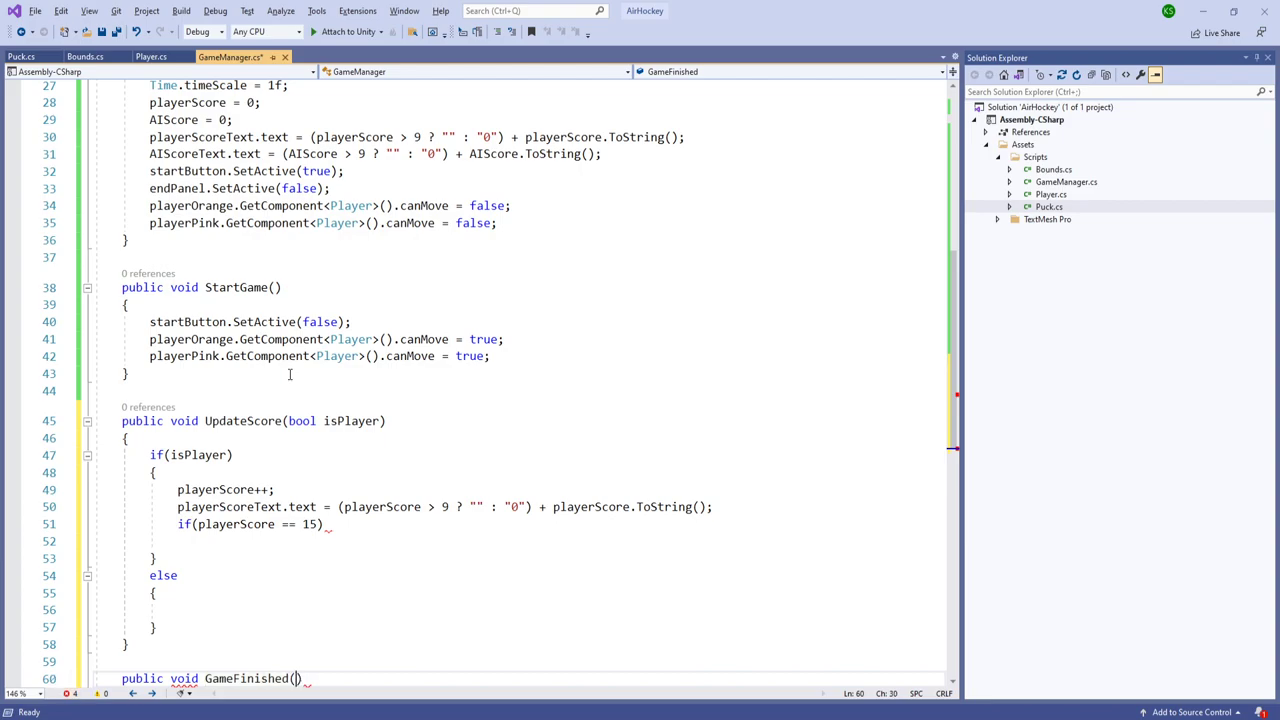
text(bool is)
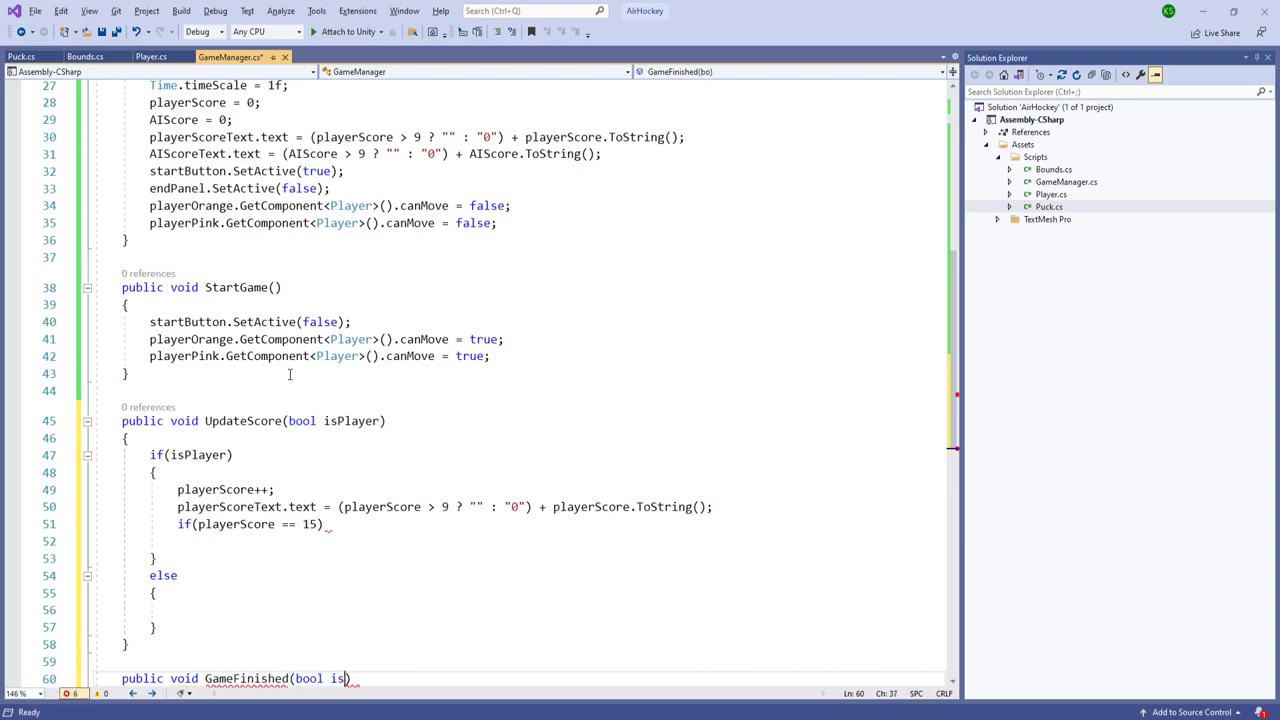
text(Player))
key(Return)
text({)
key(Return)
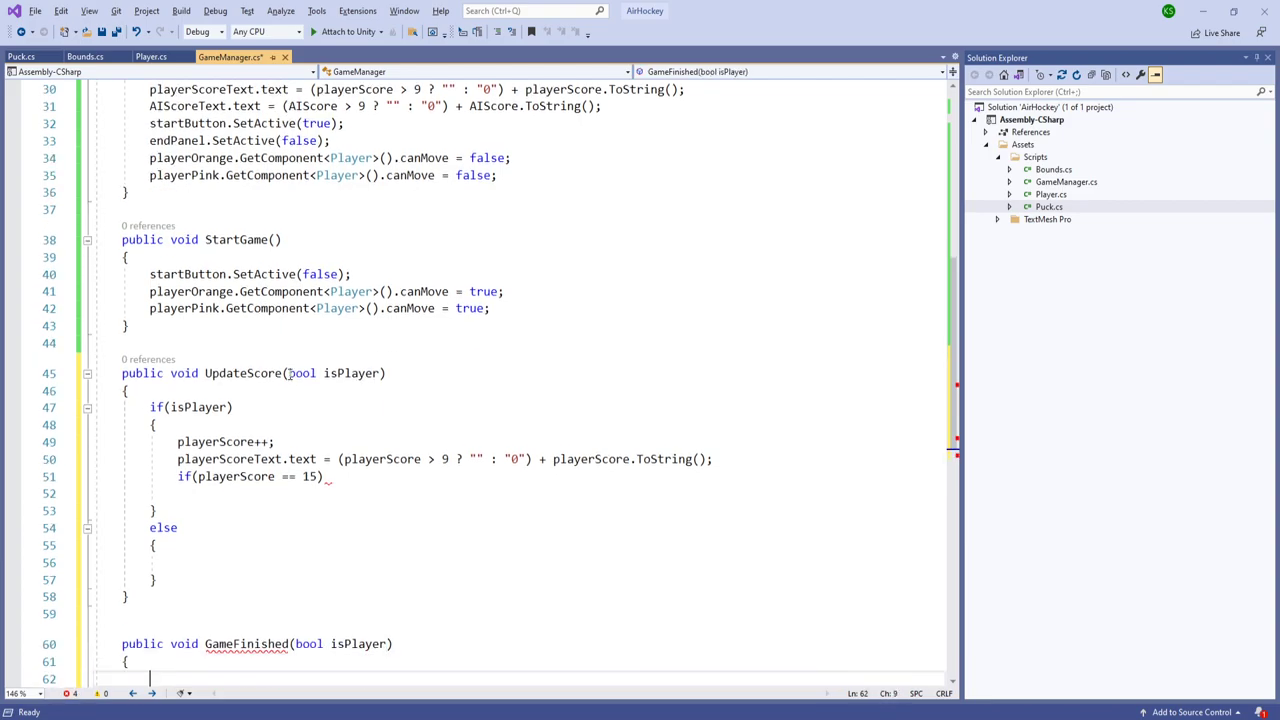
click(235, 495)
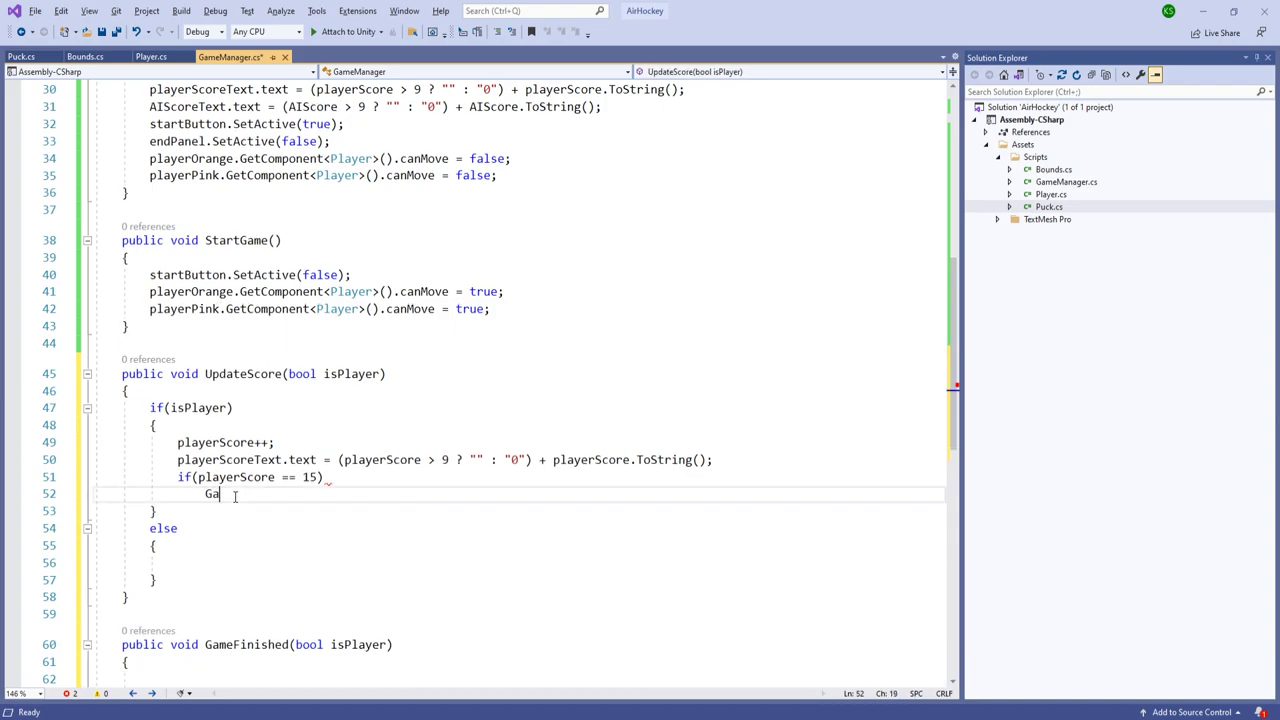
text(GameFinished(isPlayer);)
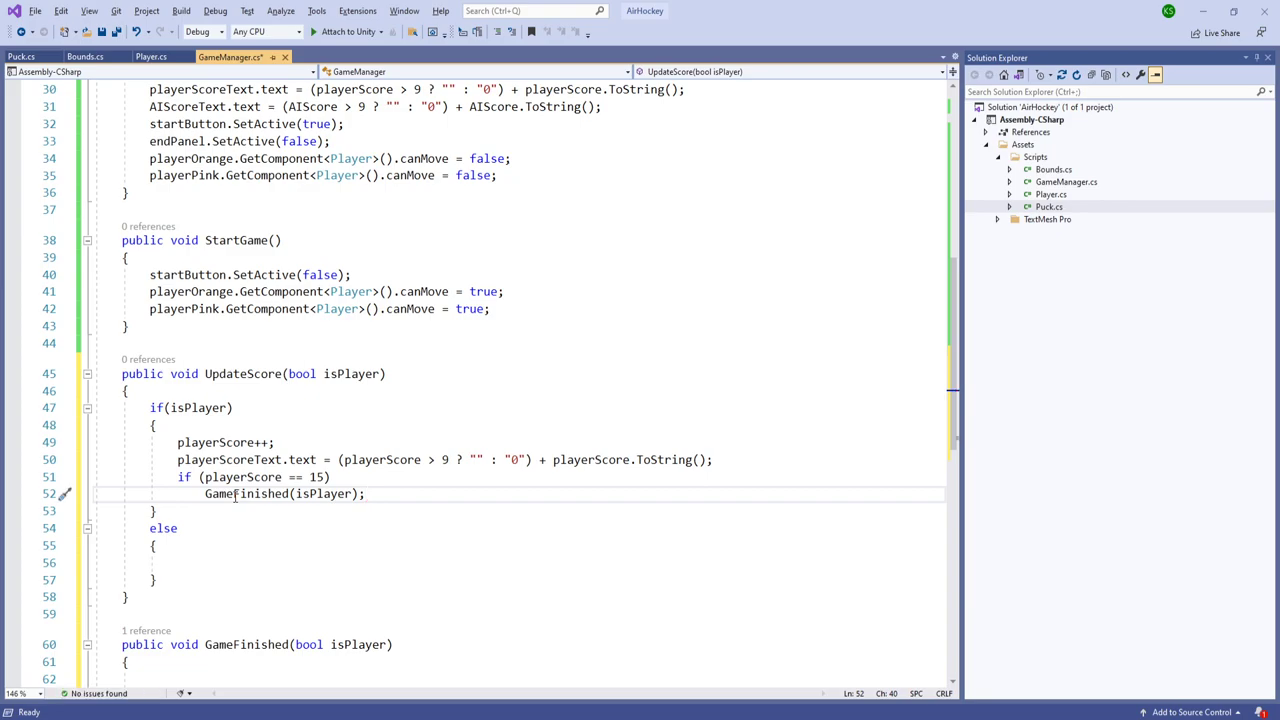
Step: Copy the player branch statements into the else block and change the increment to AIScore
key(shift+Up)
key(shift+Up)
key(shift+Up)
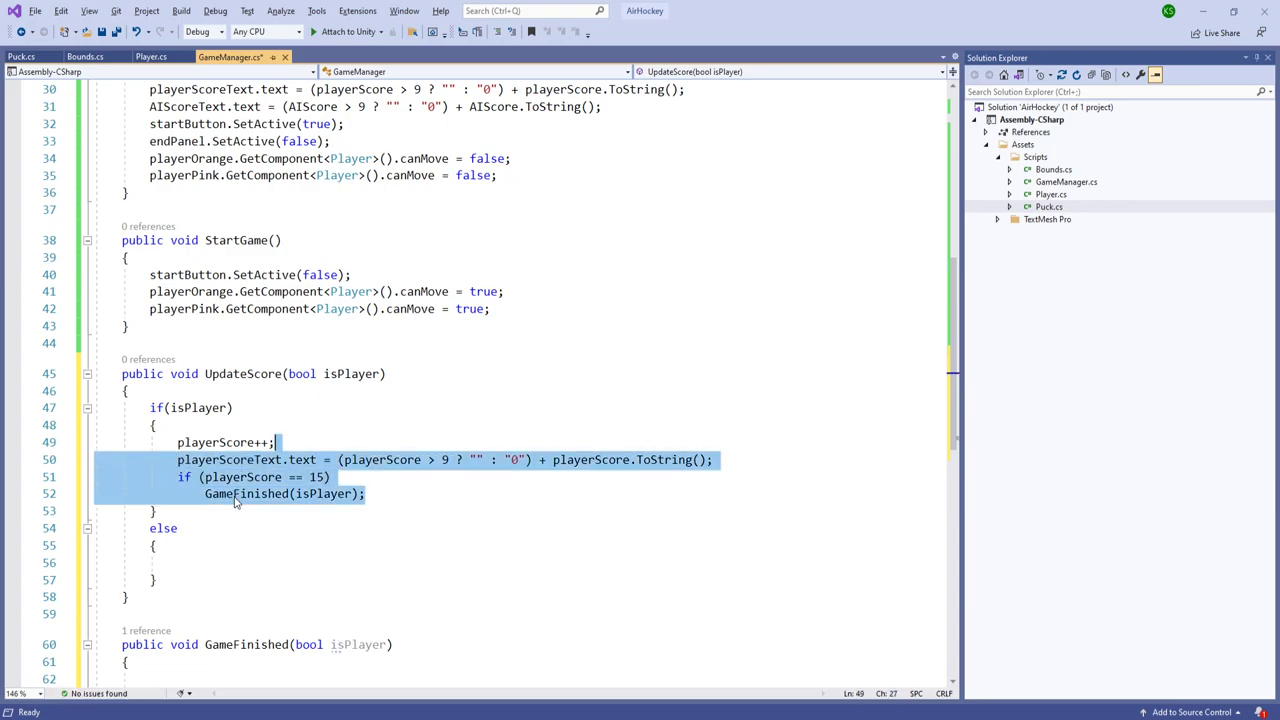
key(shift+Home)
key(ctrl+c)
key(Down)
key(Down)
key(Down)
key(Down)
key(Down)
key(Down)
key(Down)
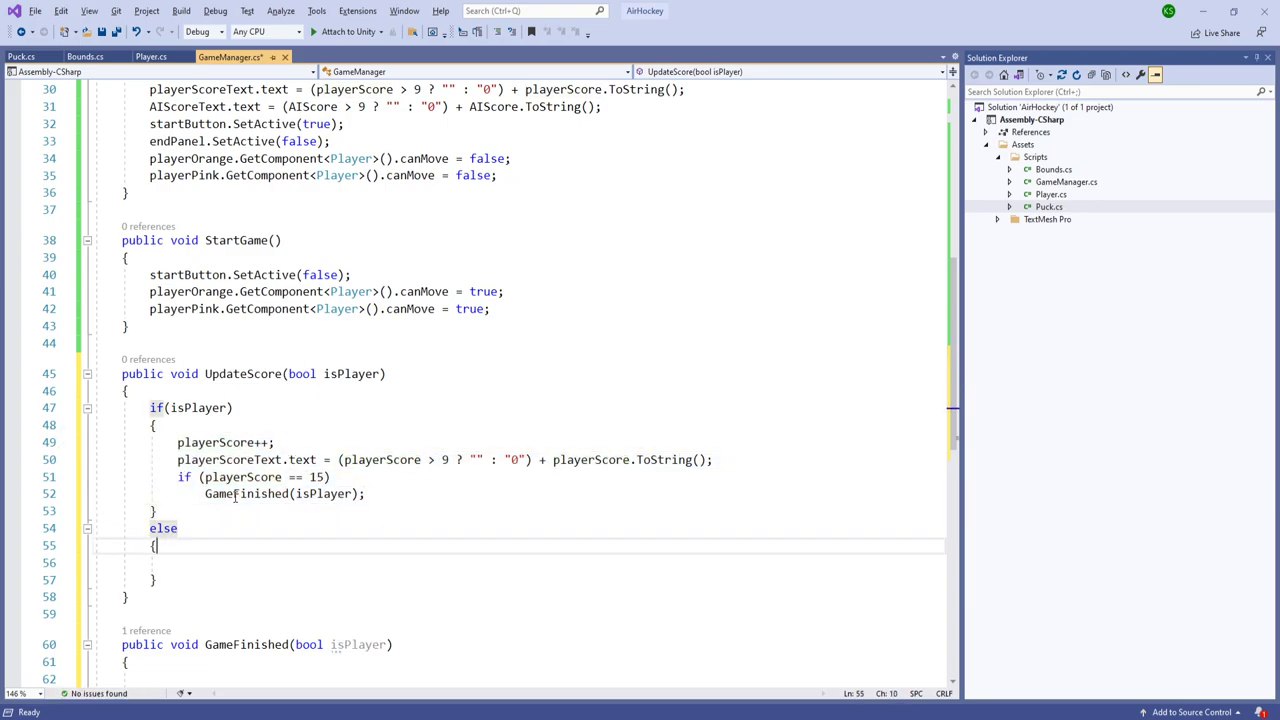
key(ctrl+v)
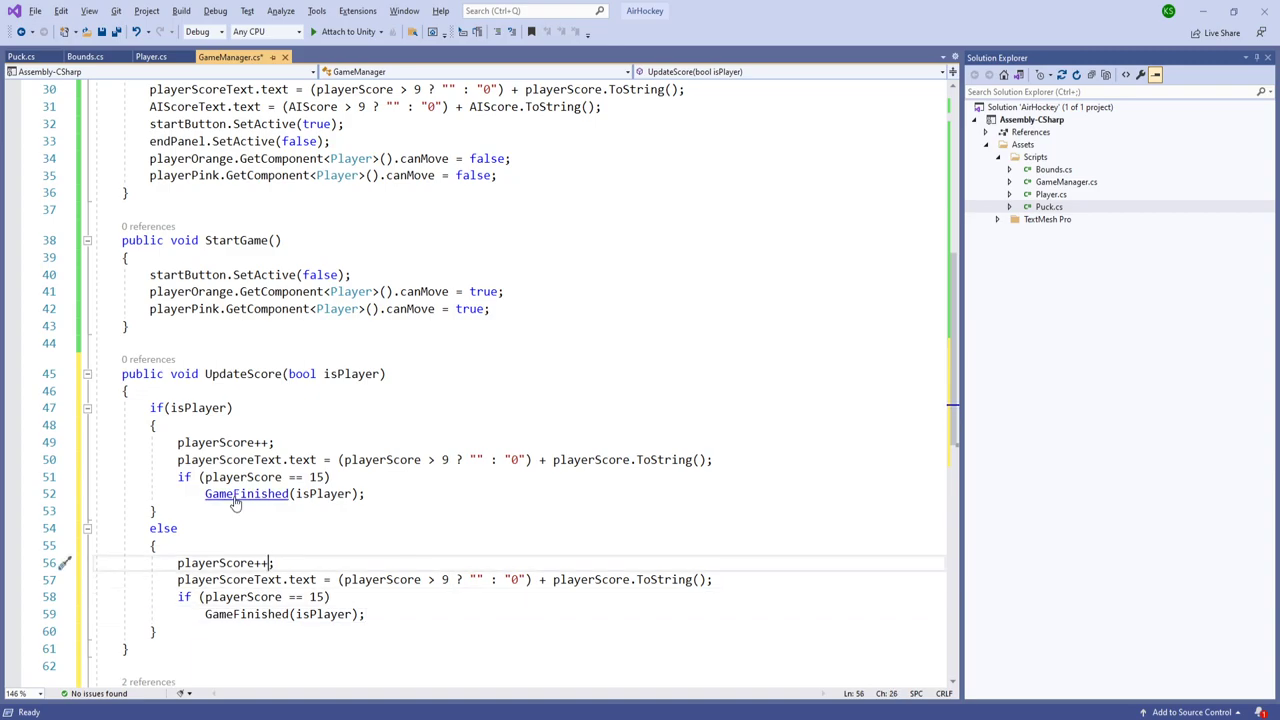
key(ctrl+Left)
key(ctrl+shift+Left)
text(AIScore)
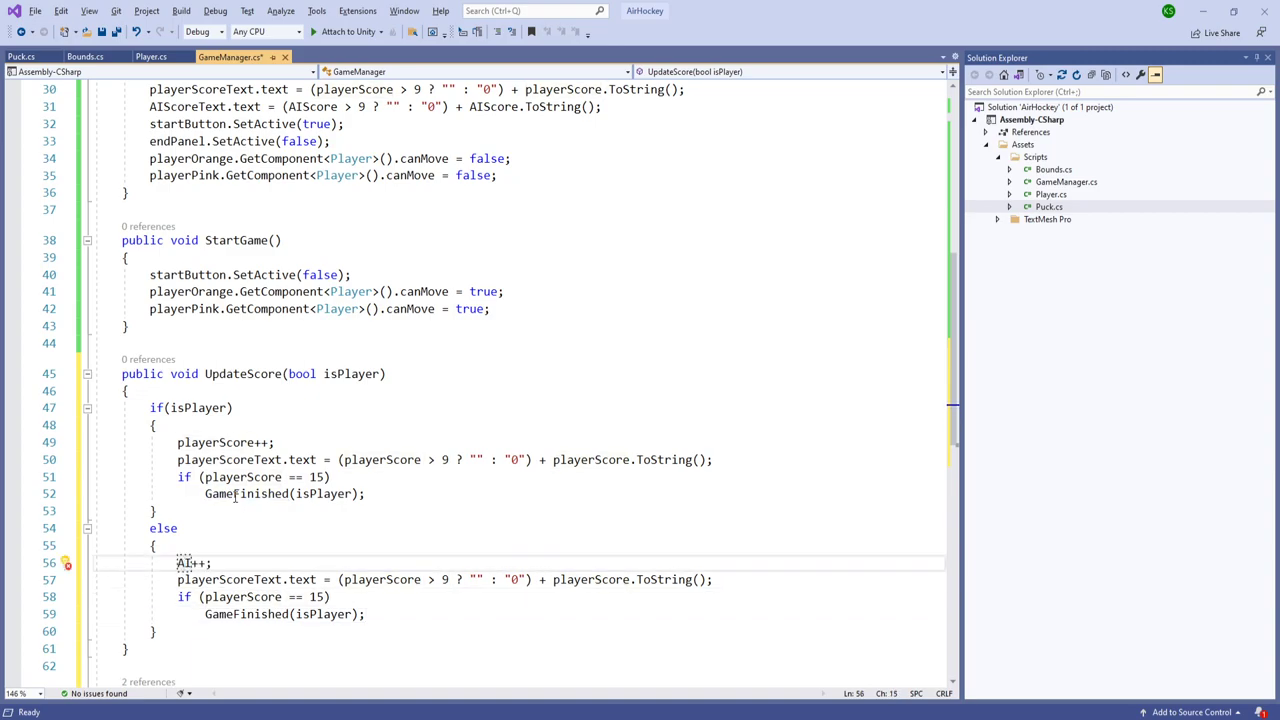
Step: Point the pasted text update and 15-point check at AIScoreText and AIScore
key(Down)
key(ctrl+Left)
key(ctrl+shift+Right)
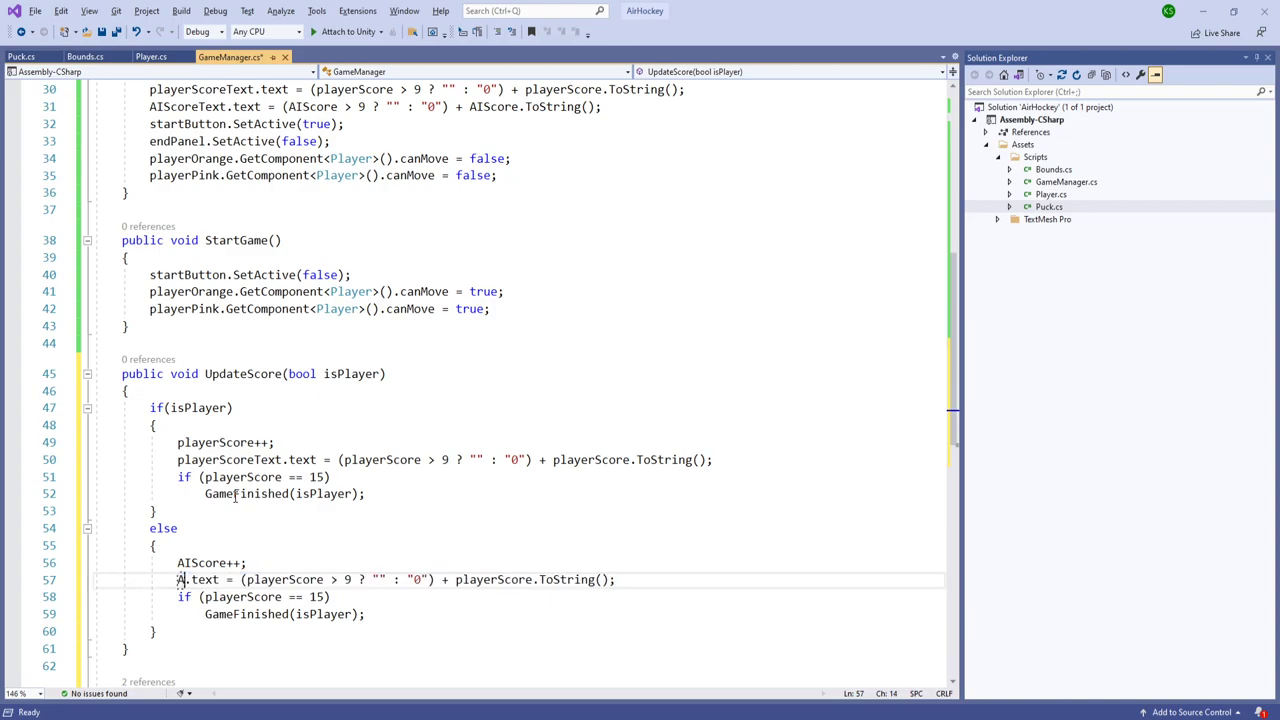
text(AIScore)
key(ctrl+Right)
key(ctrl+Right)
key(ctrl+Right)
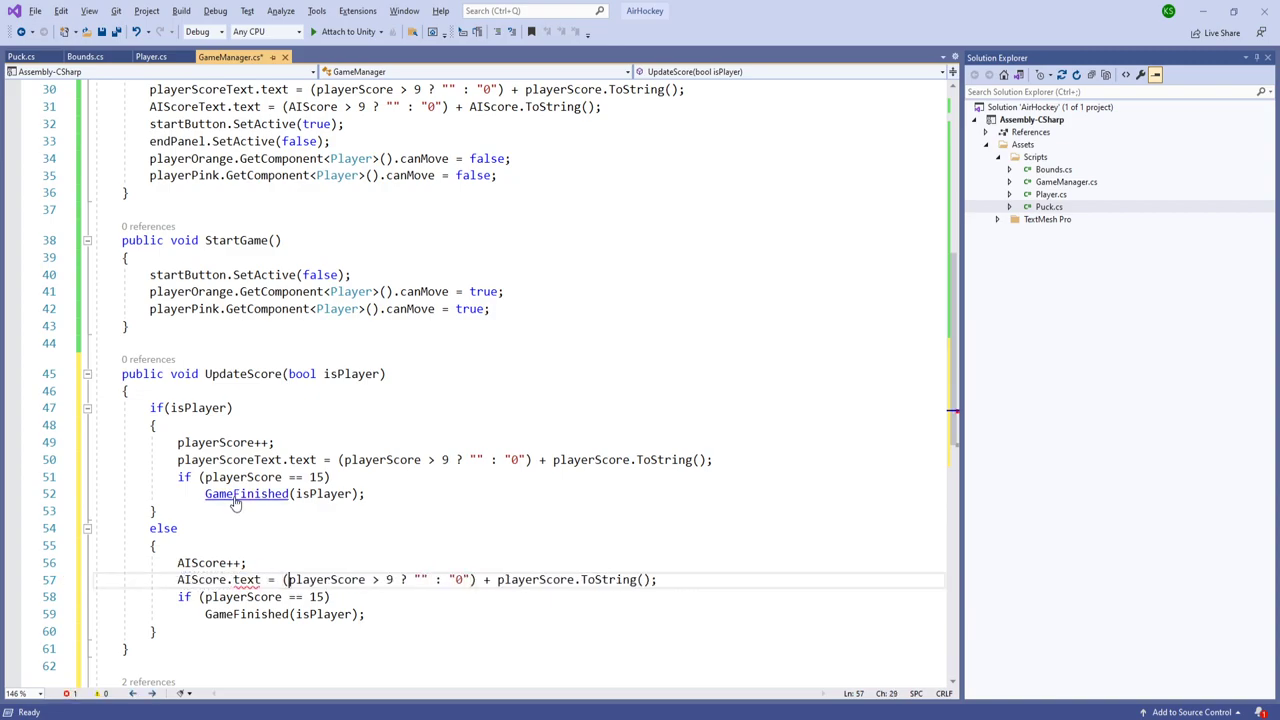
key(ctrl+shift+Right)
text(AI)
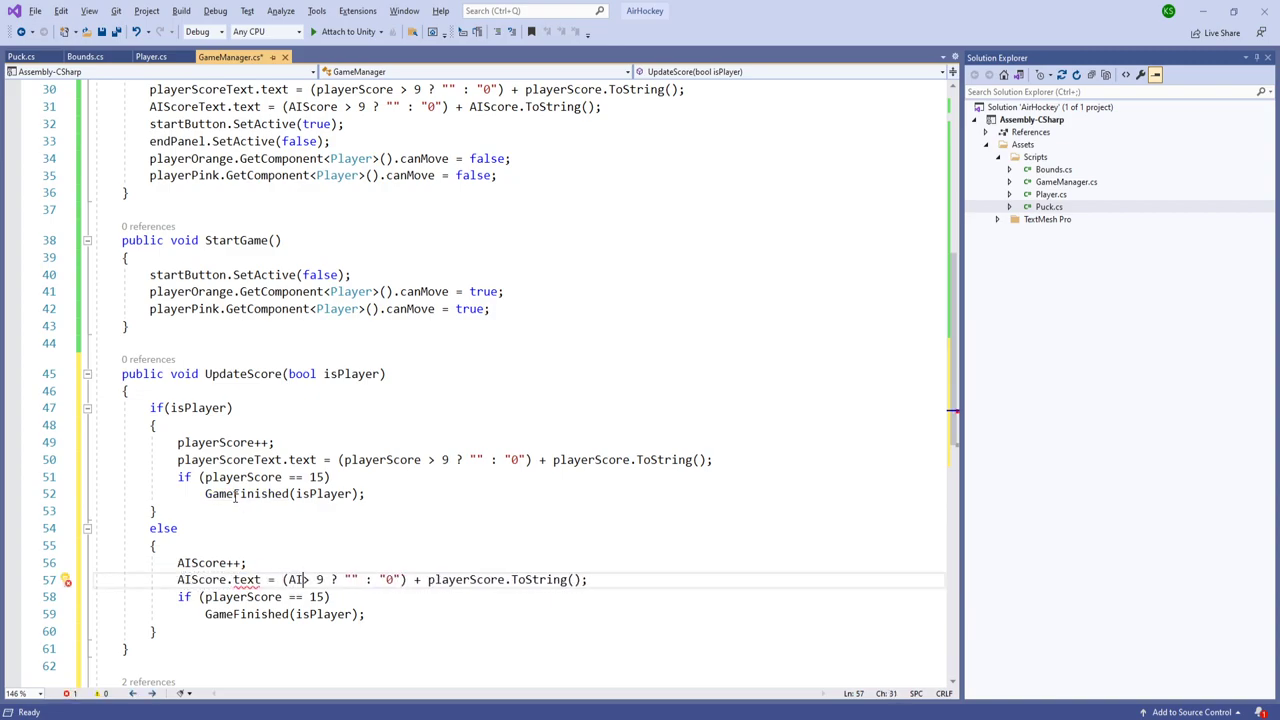
text(Score)
key(ctrl+Left)
key(ctrl+Left)
key(ctrl+Left)
key(ctrl+Left)
key(ctrl+Left)
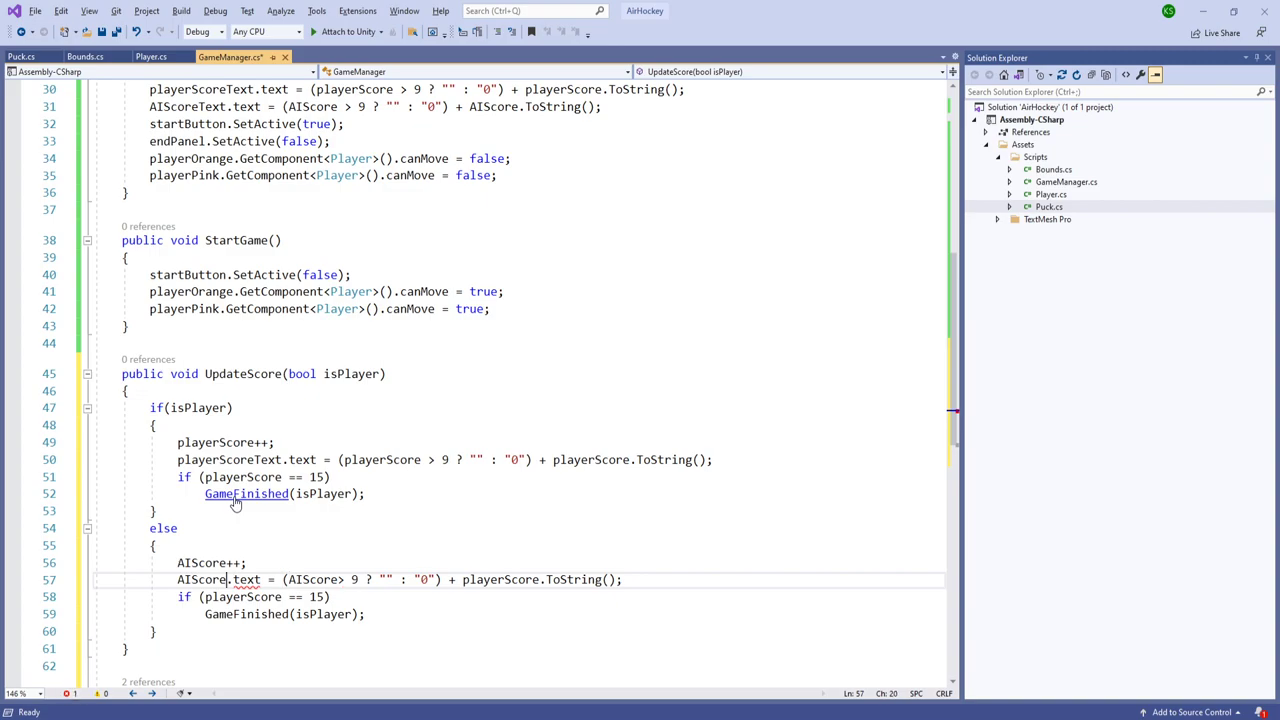
key(ctrl+shift+Left)
text(AIScoreText)
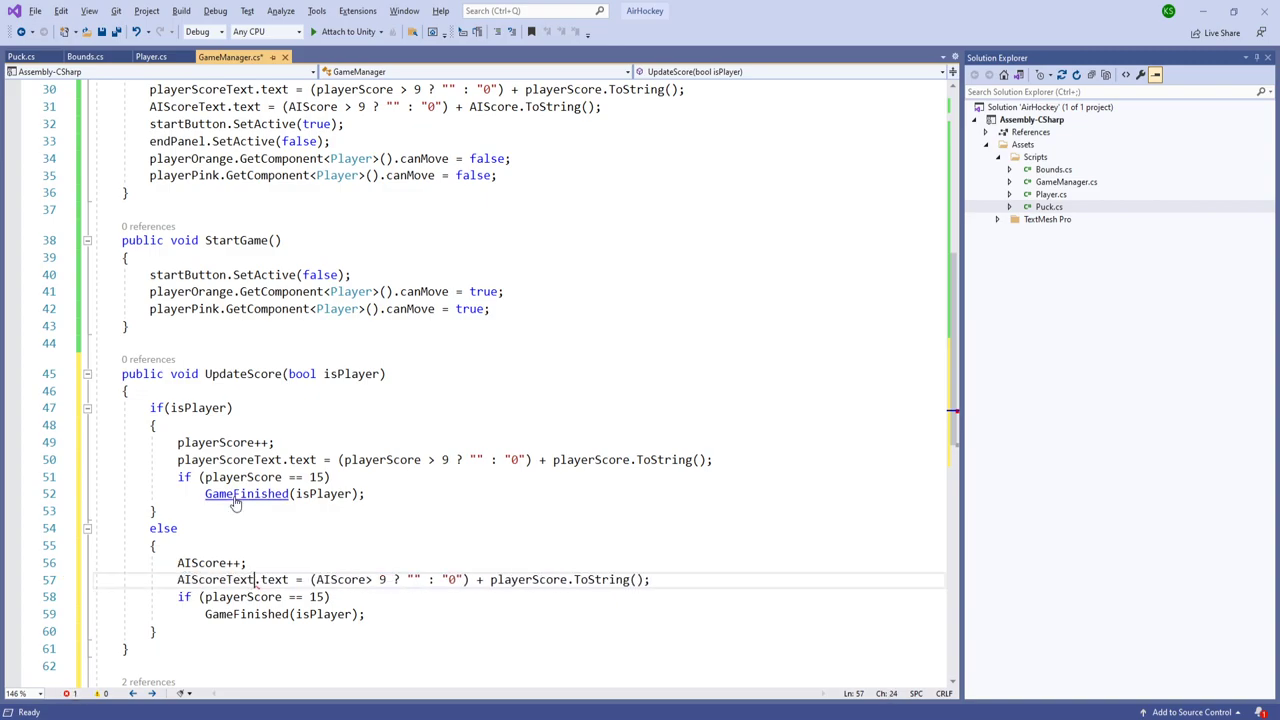
key(Right)
key(ctrl+shift+Right)
text(AI)
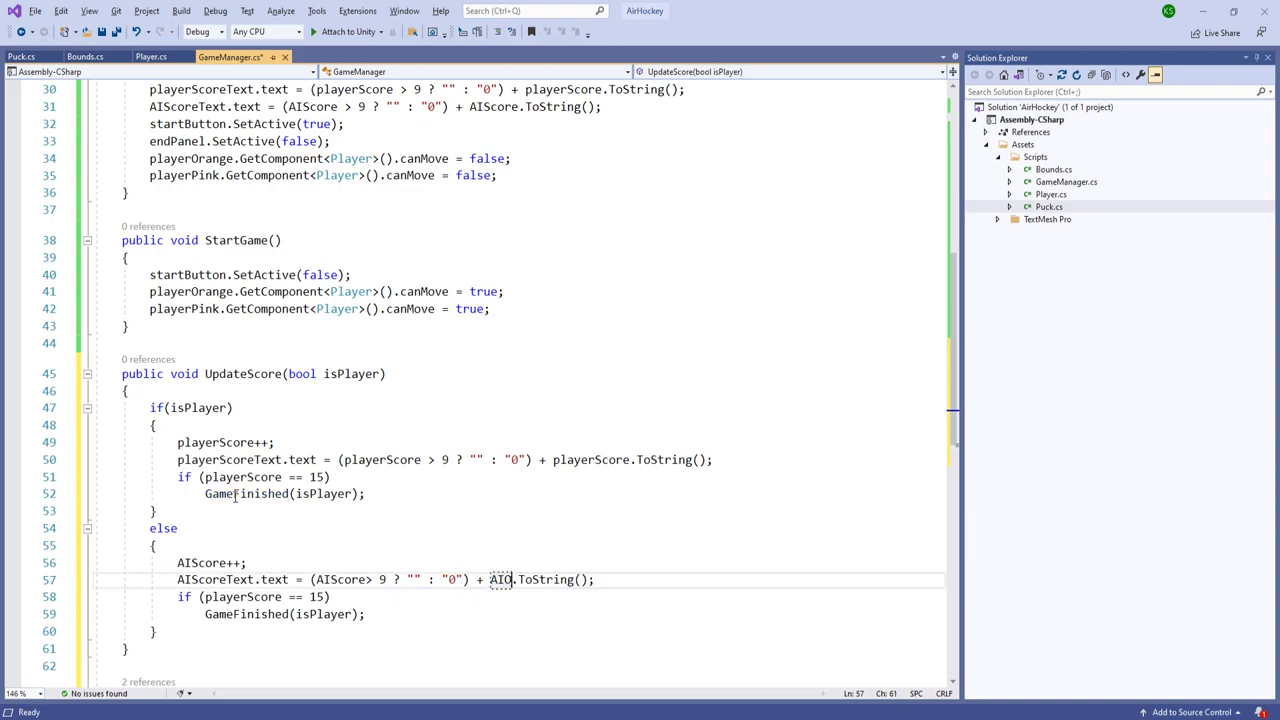
text(Score)
Step: Save GameManager.cs and review the AIScore condition on line 58
key(ctrl+s)
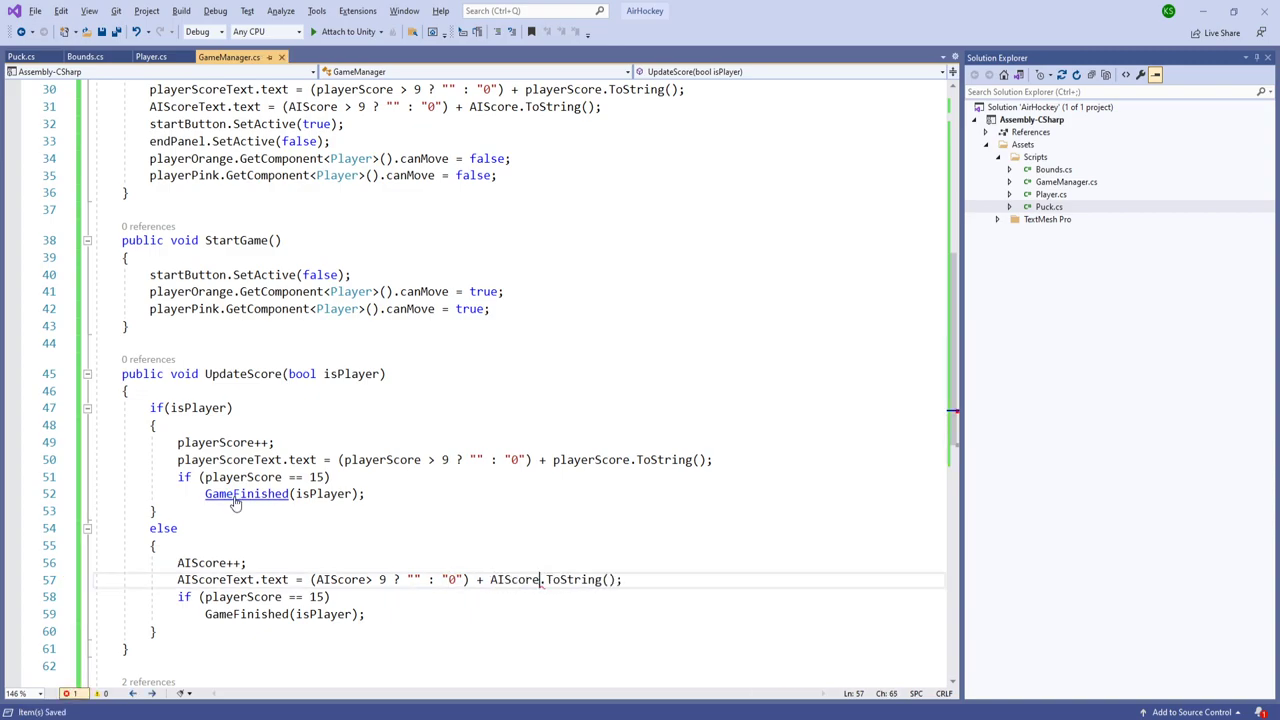
key(Down)
key(ctrl+Left)
key(ctrl+Left)
key(ctrl+Left)
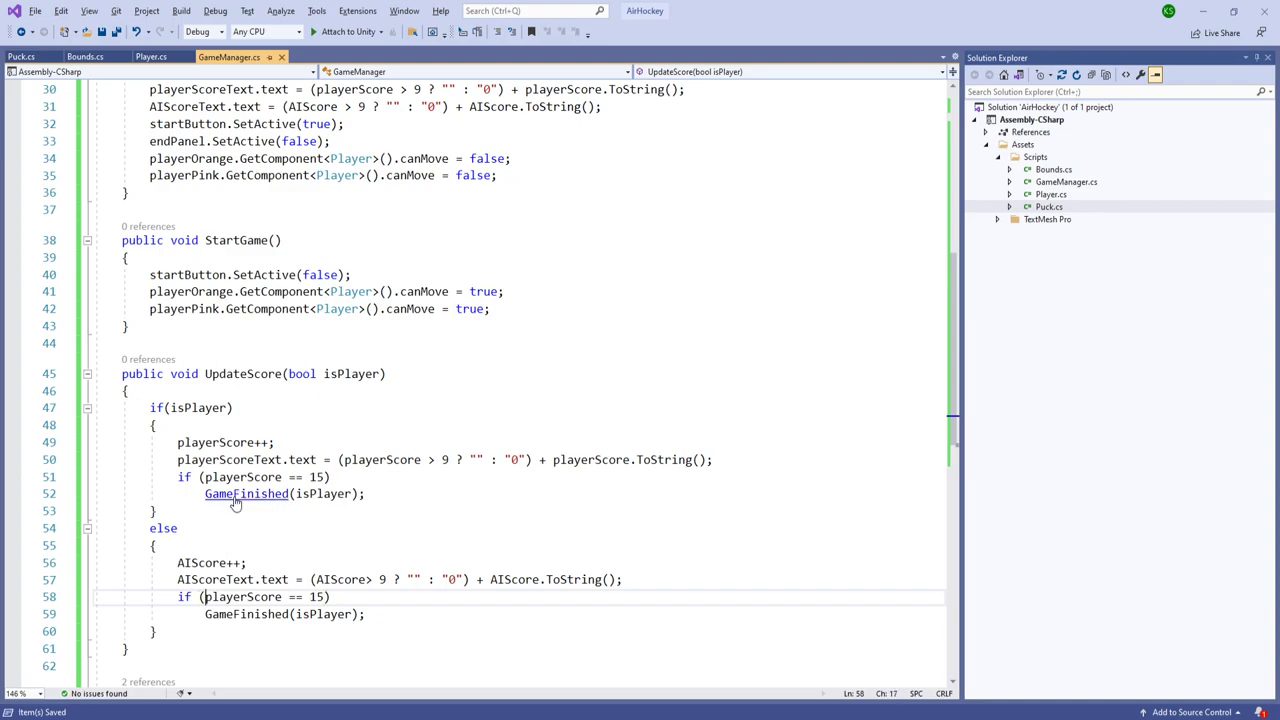
key(ctrl+shift+Right)
text(AIScore)
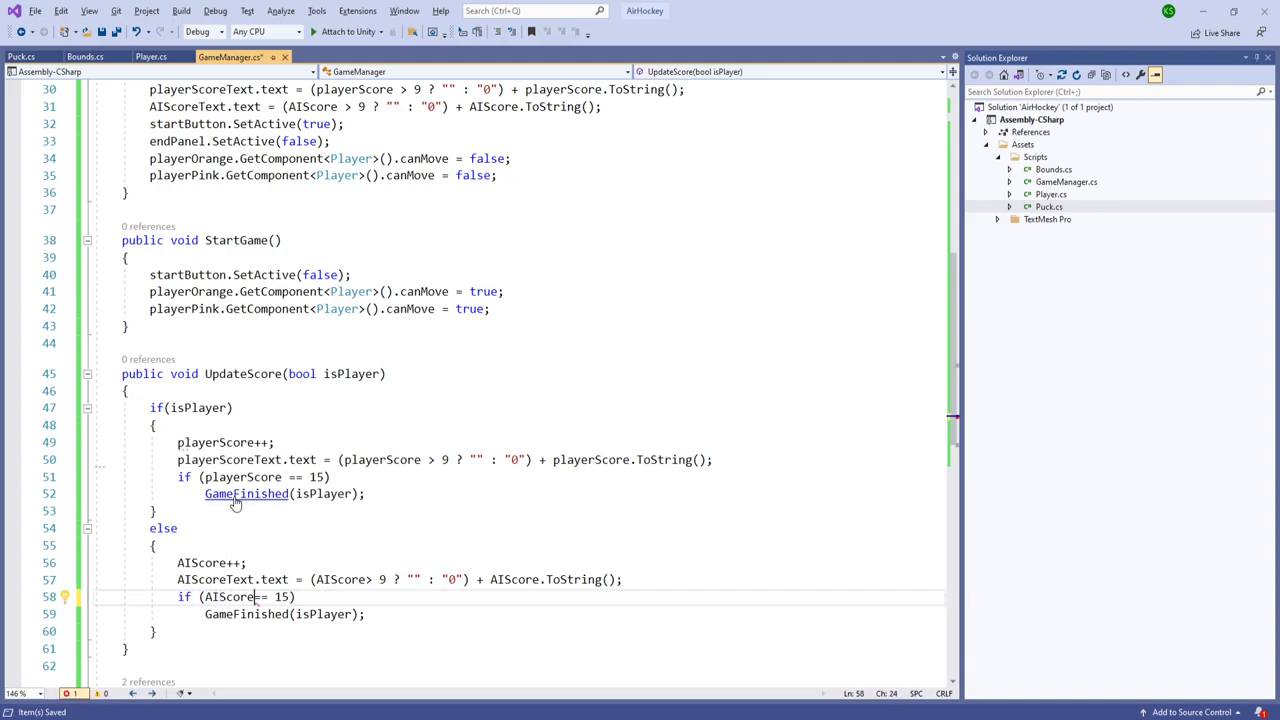
key(Down)
key(Down)
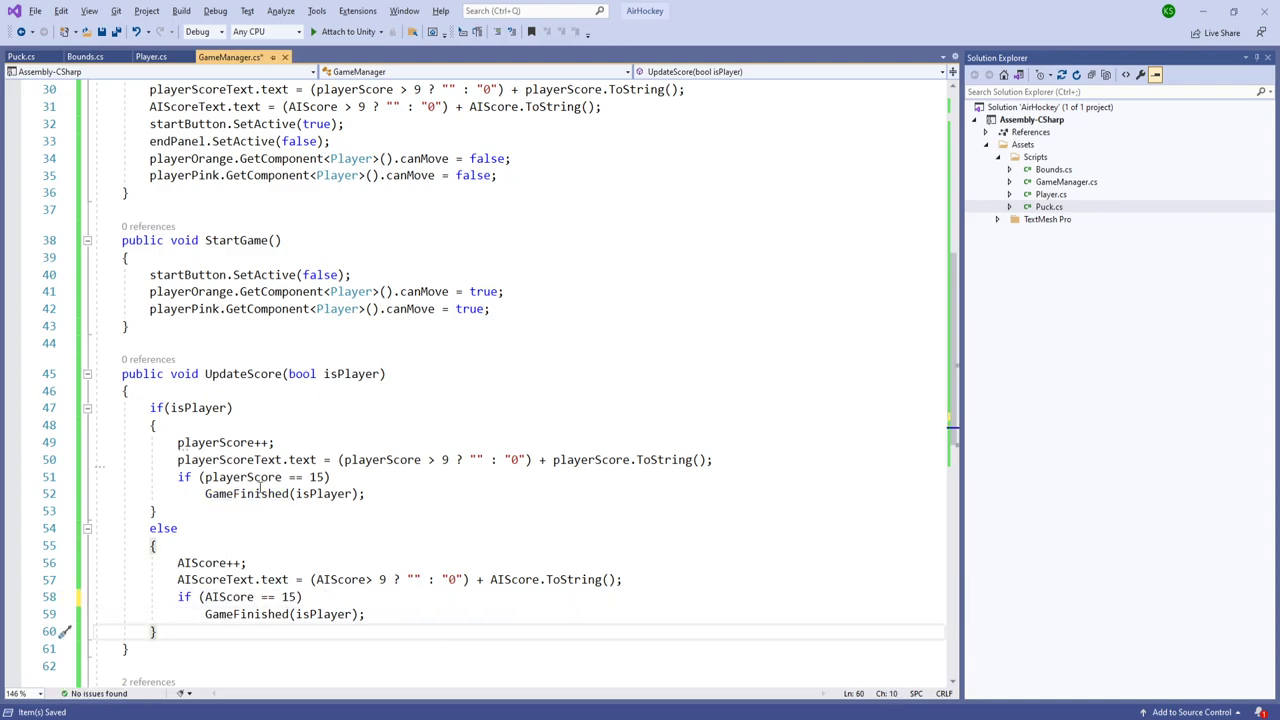
scroll(262, 480, down, 4)
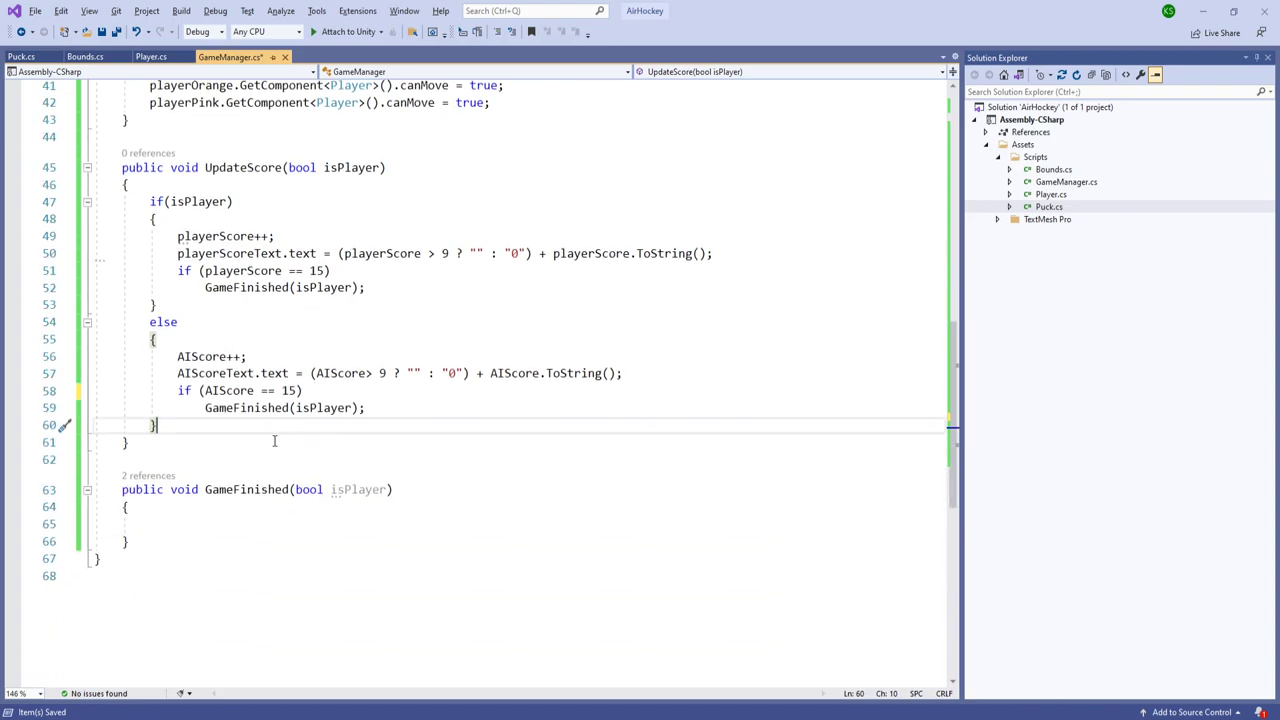
Step: In GameFinished, set winText to "Pink Wins!" or "Orange Wins!" based on isPlayer
click(213, 525)
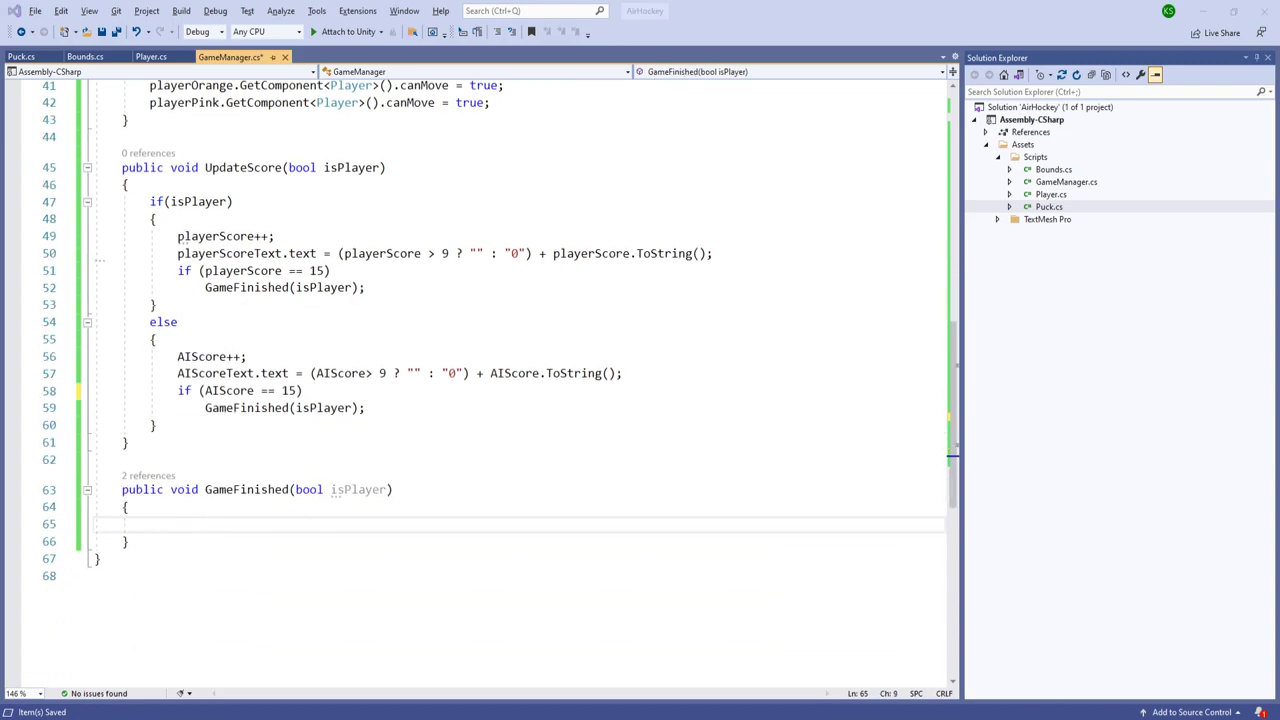
text(en)
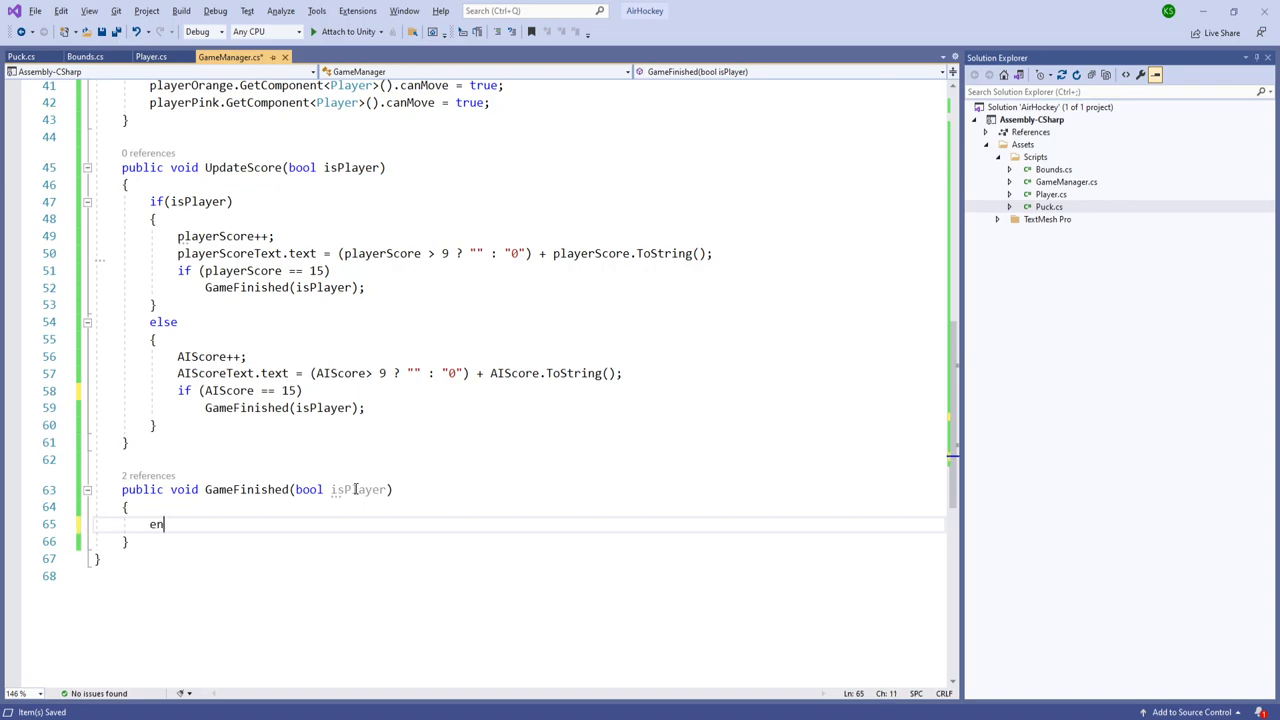
key(BackSpace)
key(BackSpace)
text(mbe)
key(Tab)
key(shift+Home)
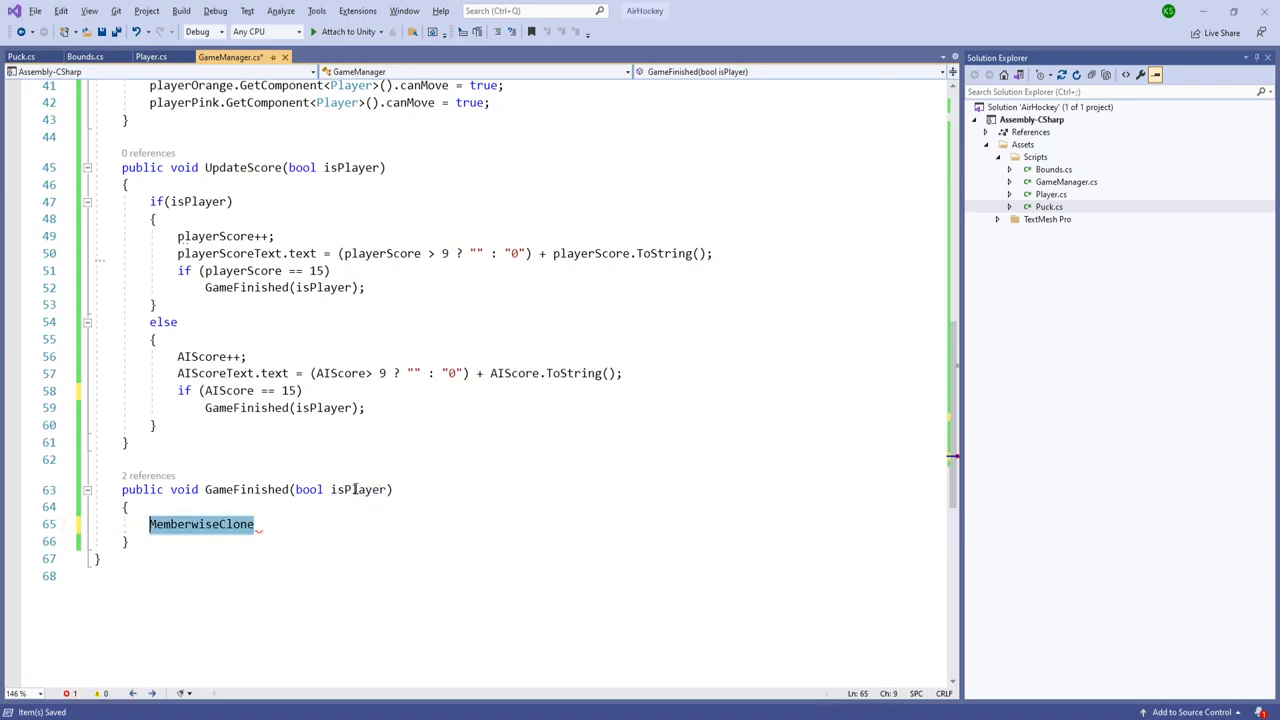
text(winText.te)
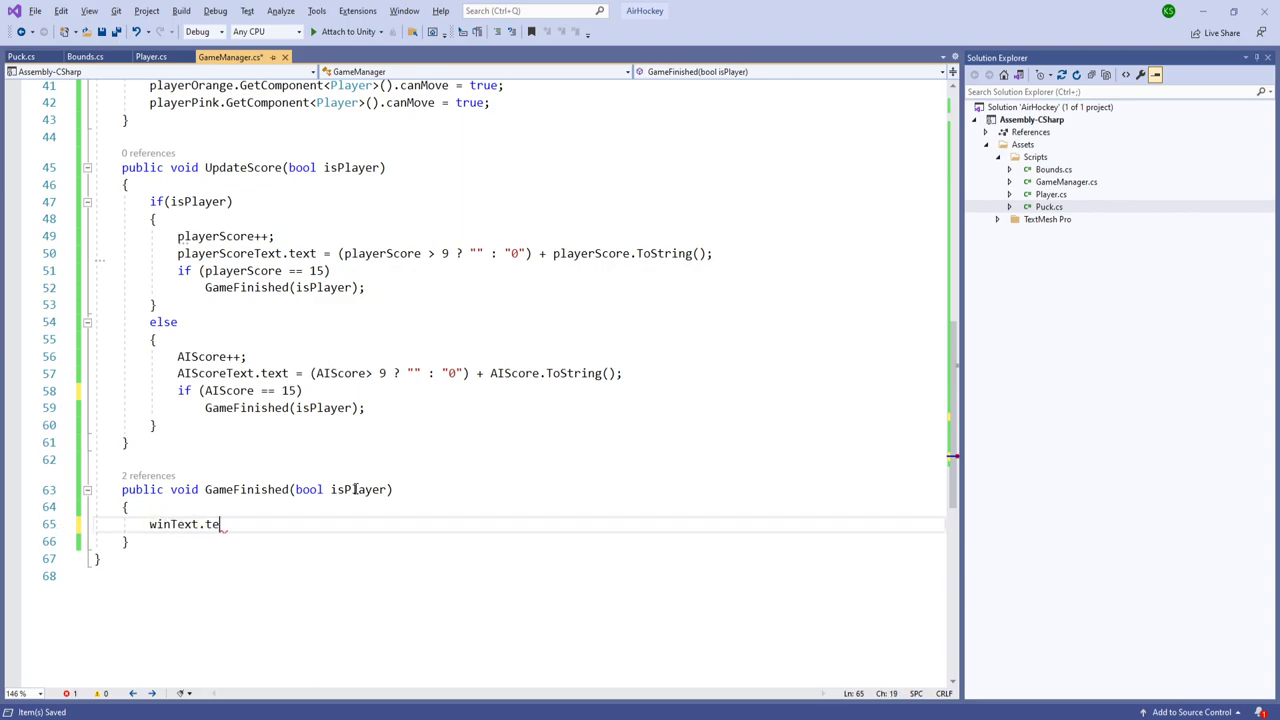
text(xt = (isPlayer ?)
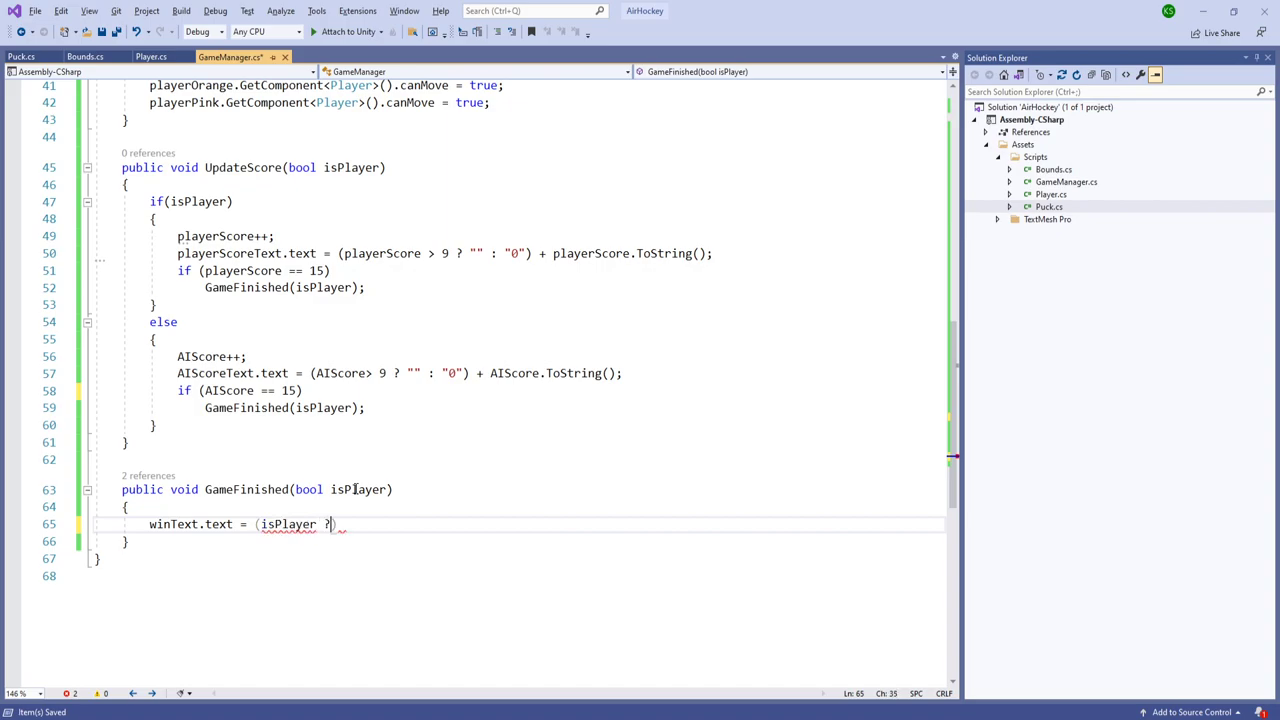
text( ")
text(Play)
key(BackSpace)
key(BackSpace)
key(BackSpace)
text(ink)
key(BackSpace)
text(" : )
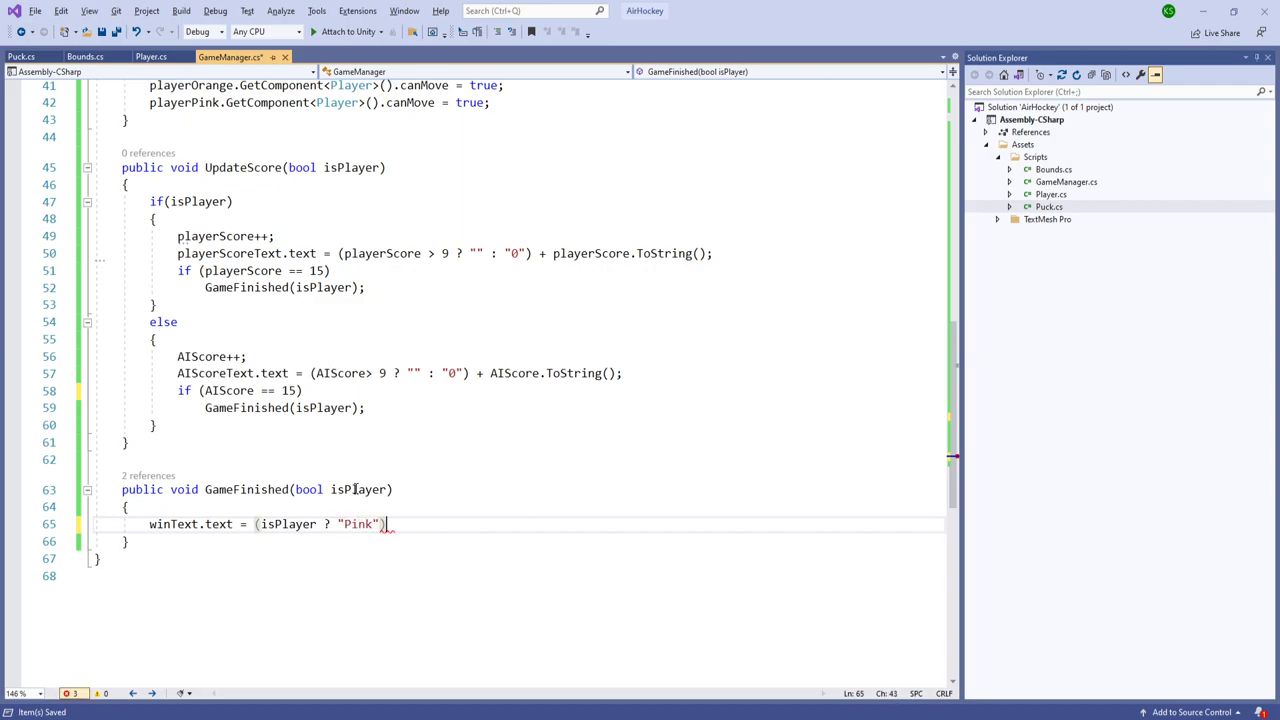
text("Ornage)
key(BackSpace)
key(BackSpace)
key(BackSpace)
key(BackSpace)
text(ange)
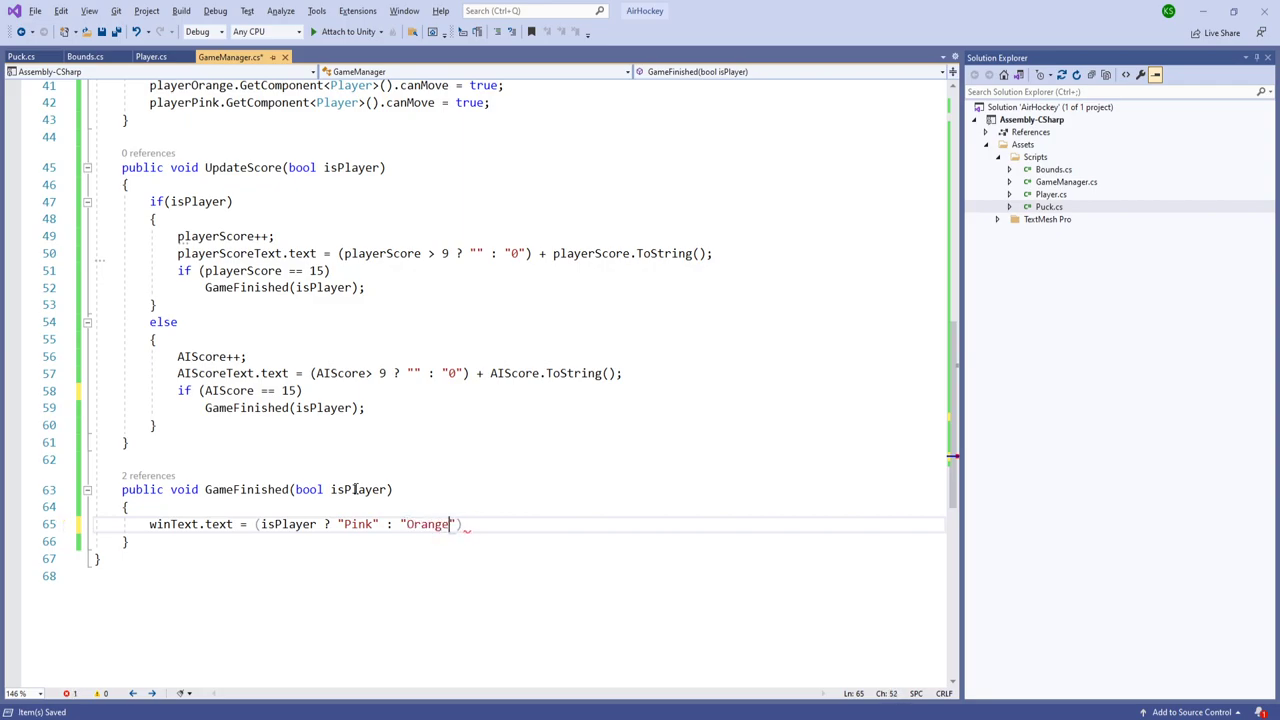
text(") + " Wins!";)
key(Return)
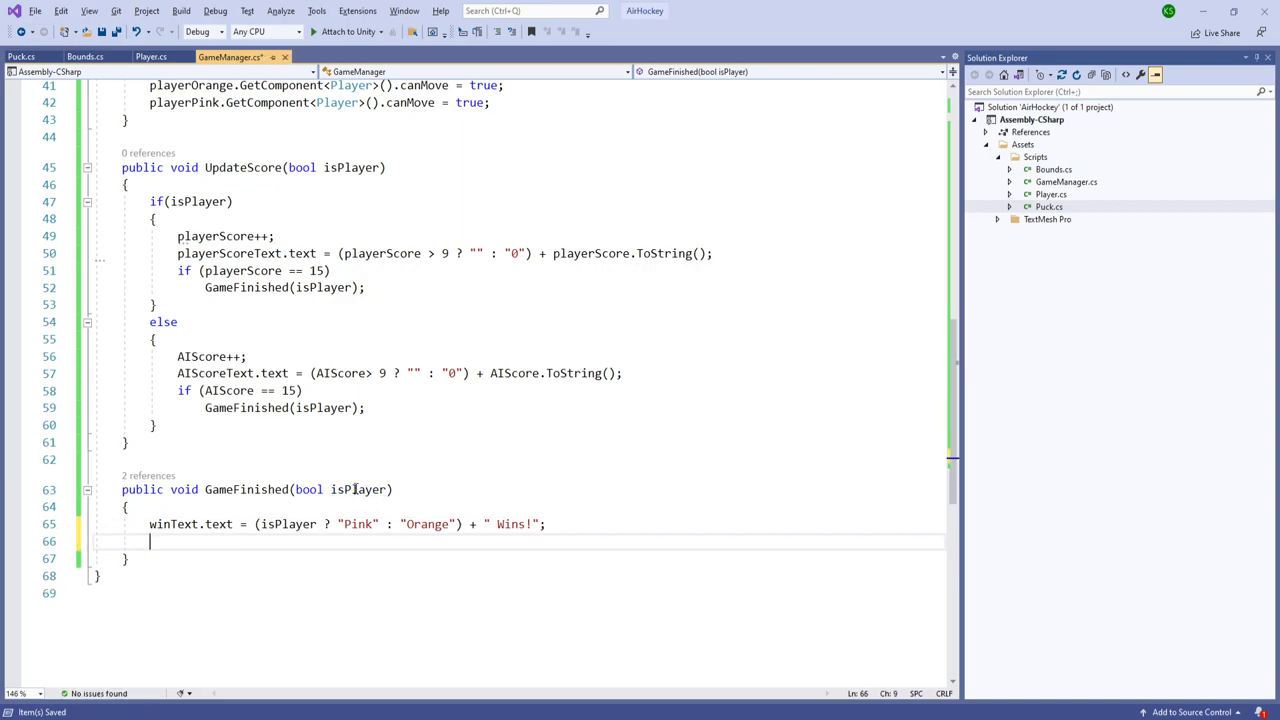
Step: Add endPanel.SetActive(true) and Time.timeScale = 0f to GameFinished and save
text(endPanel.transform)
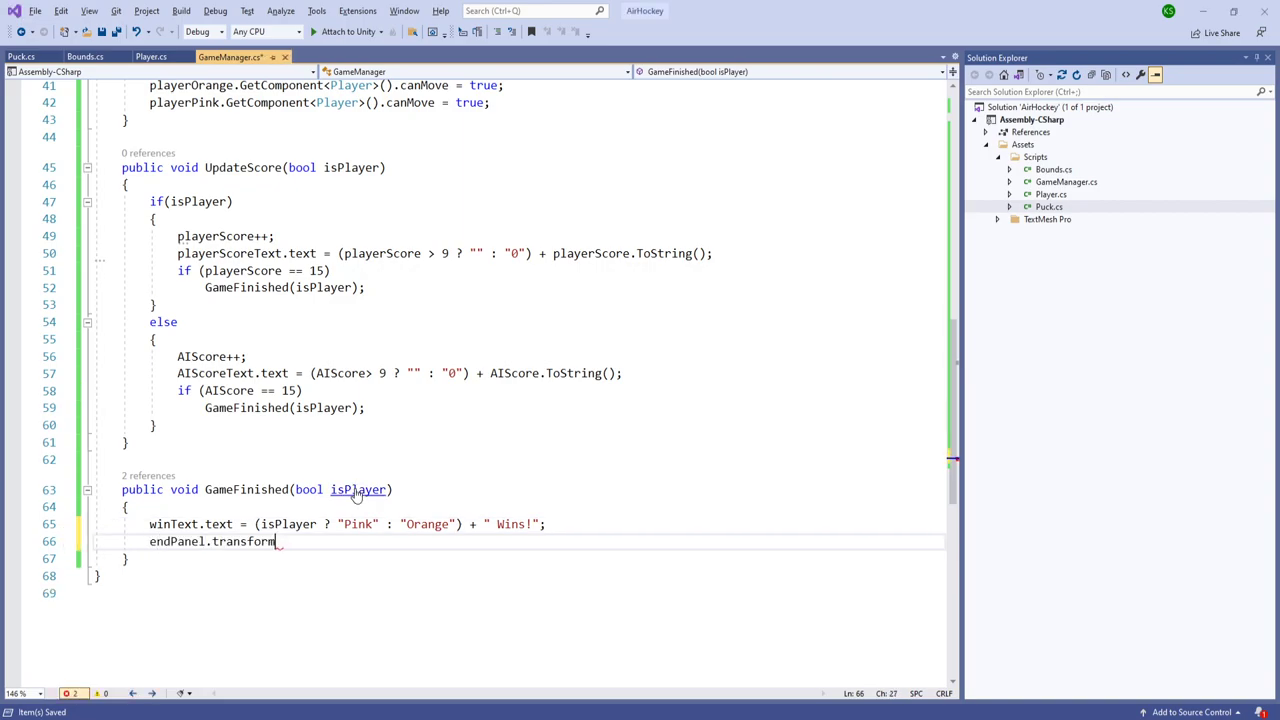
key(ctrl+shift+Left)
text(SetActive)
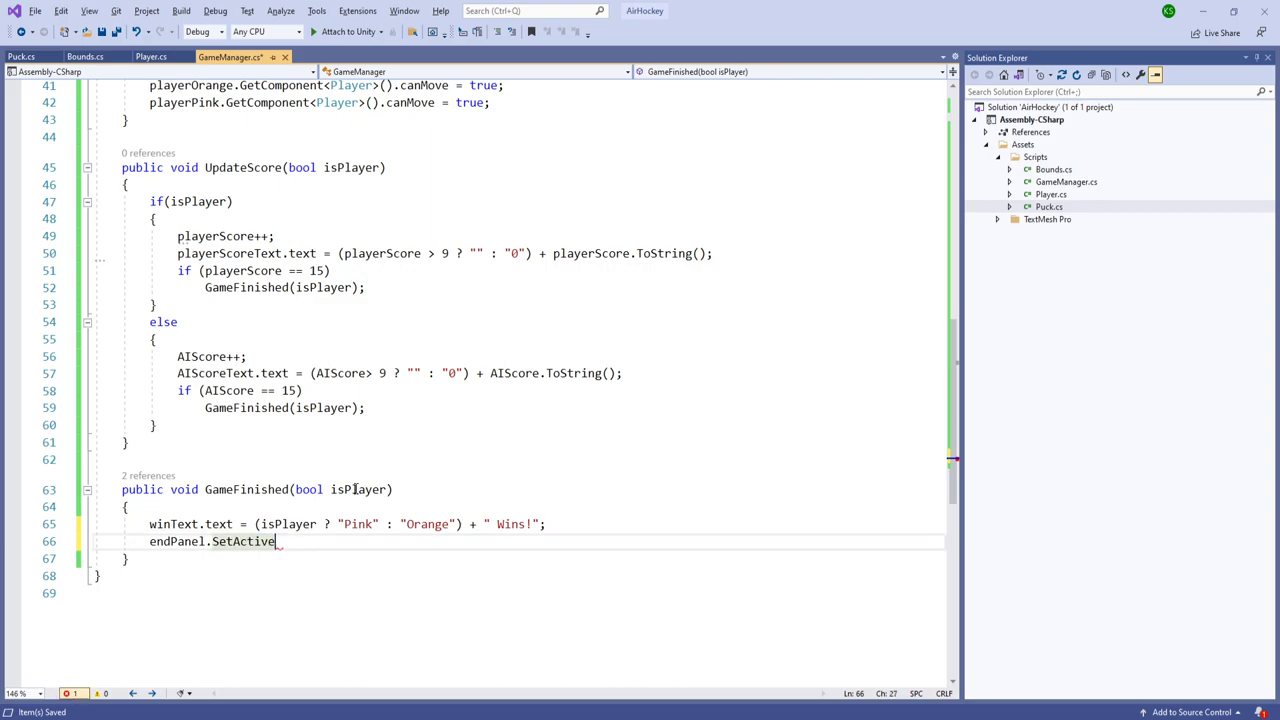
text((true);)
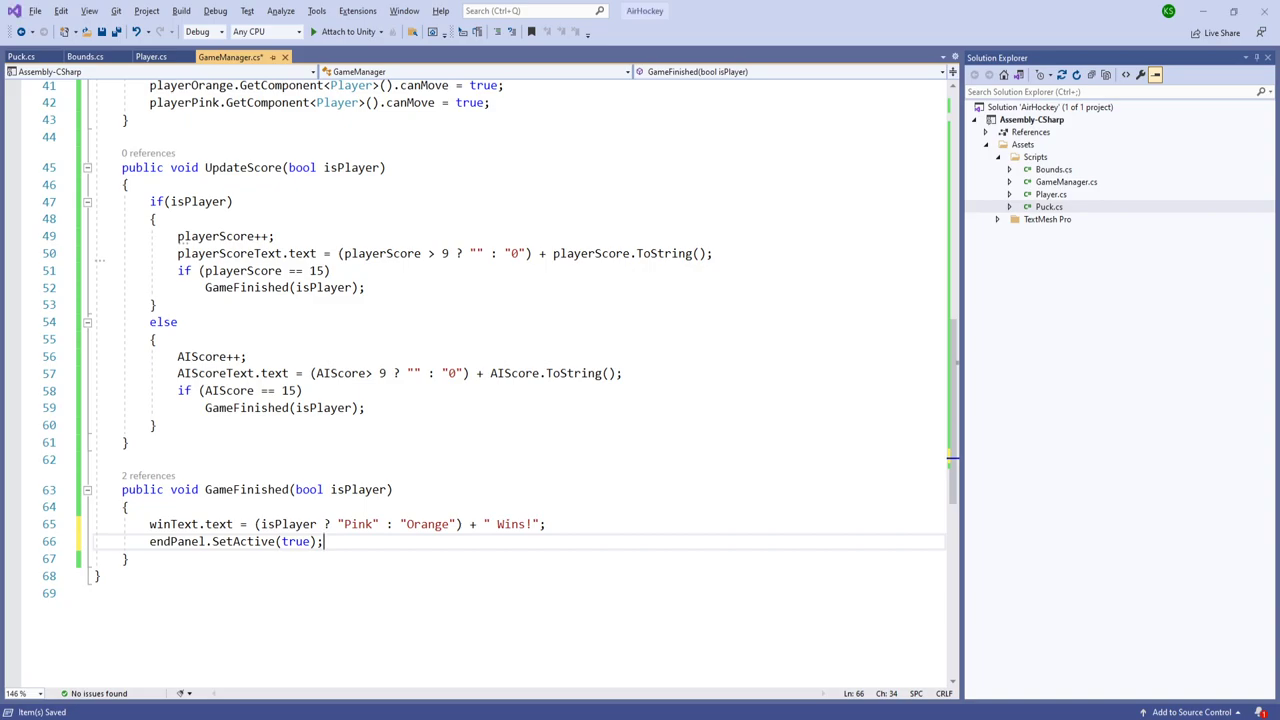
text(Tim)
key(BackSpace)
key(Return)
text(Tim)
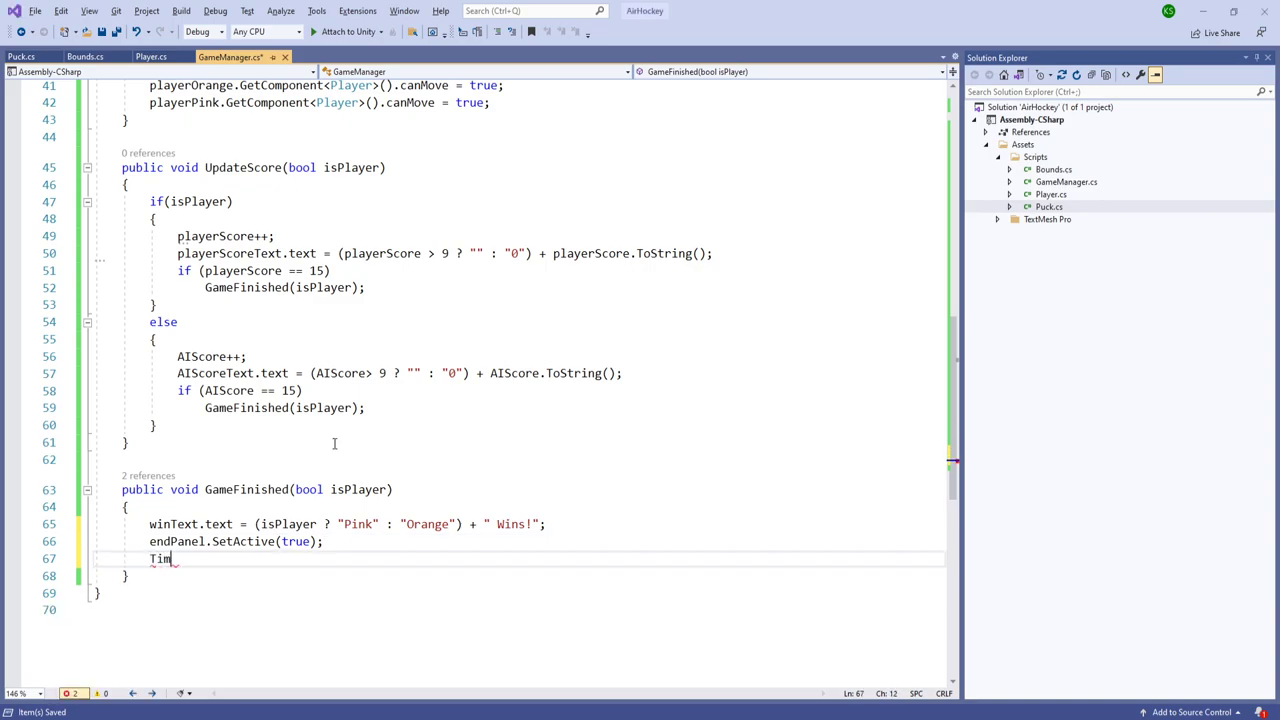
text(e.timeScale = 0f;)
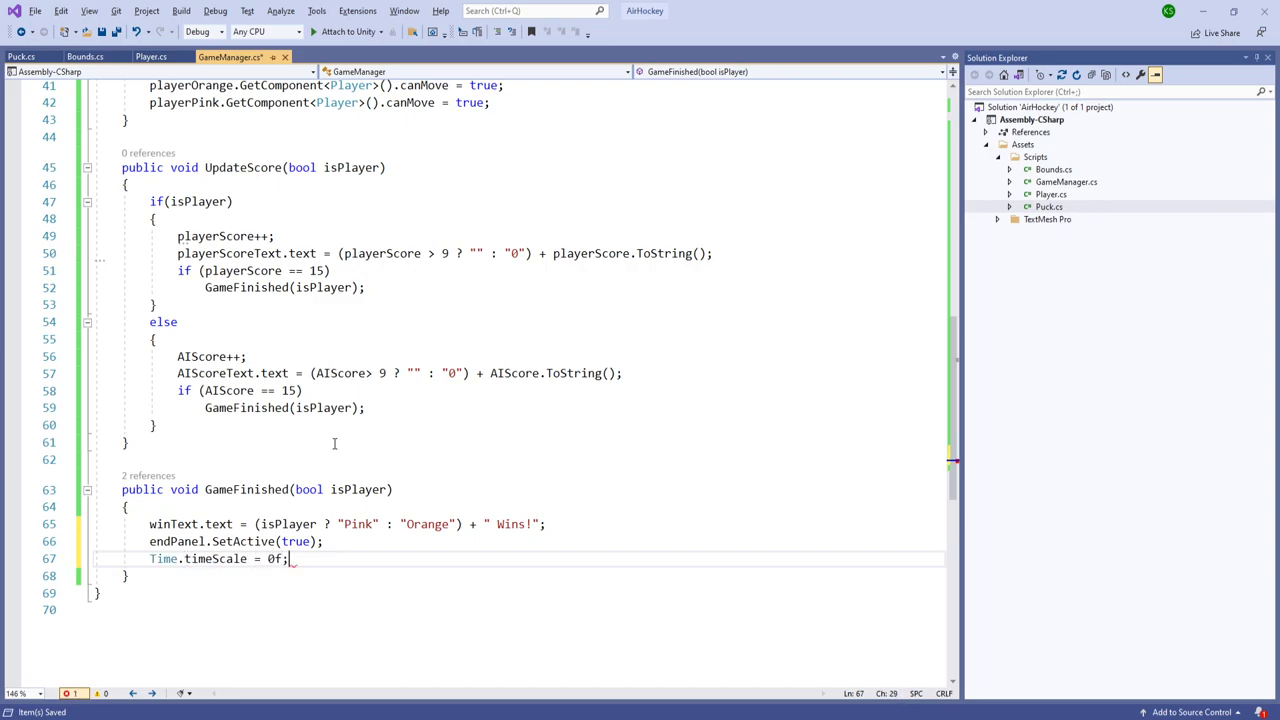
key(ctrl+s)
Step: Copy Awake's two canMove = false lines into GameFinished after the endPanel line
scroll(334, 443, up, 8)
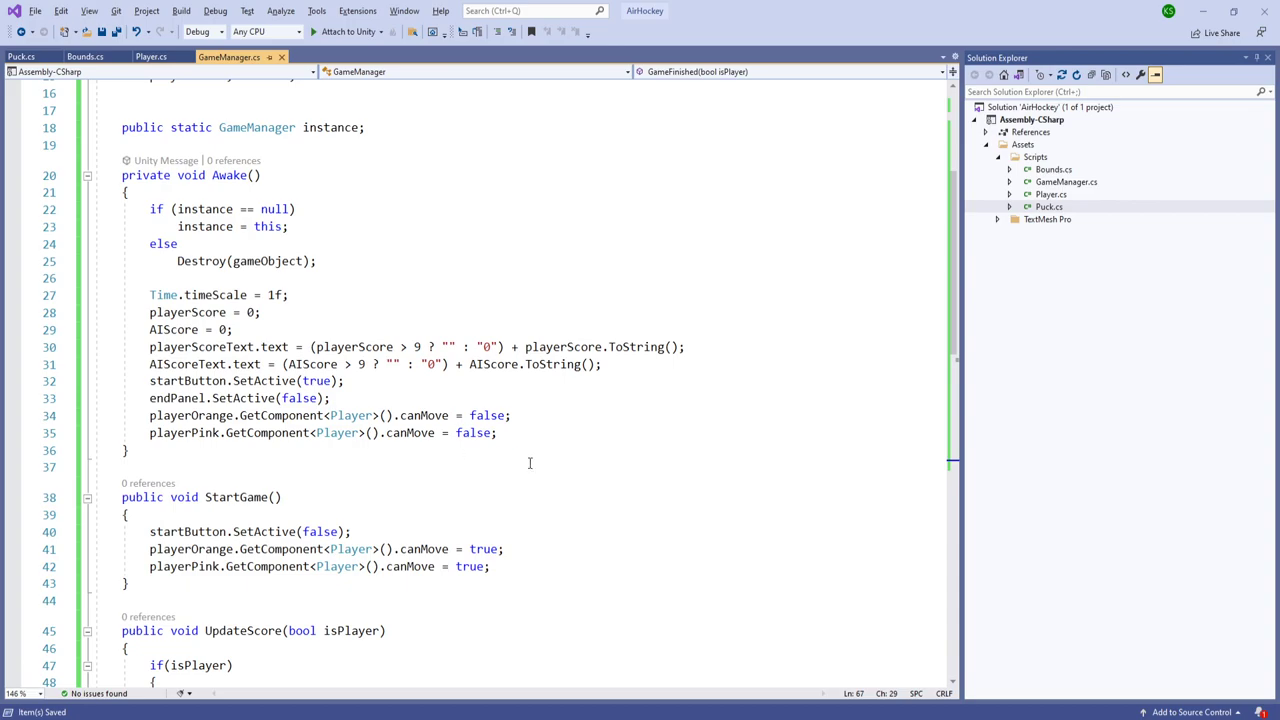
drag(515, 433, 547, 397)
key(ctrl+c)
scroll(300, 454, down, 10)
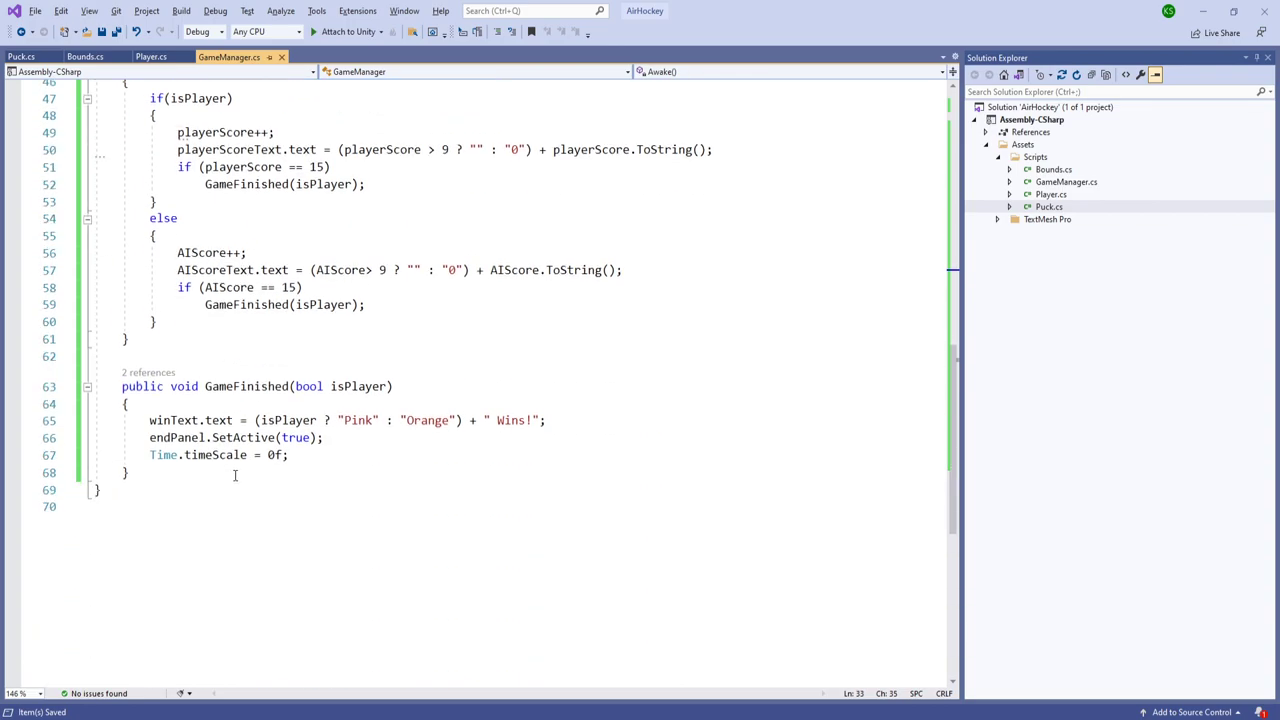
click(370, 437)
key(Return)
key(ctrl+v)
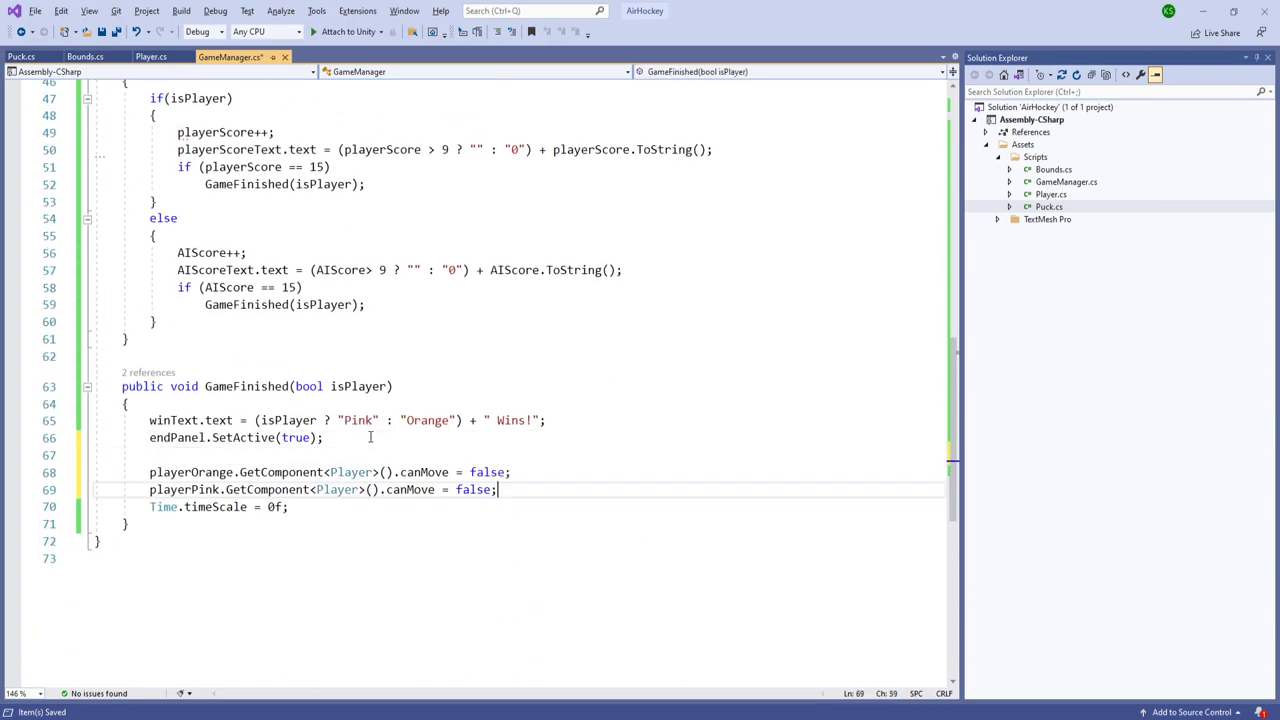
key(Up)
key(Up)
key(Up)
key(Delete)
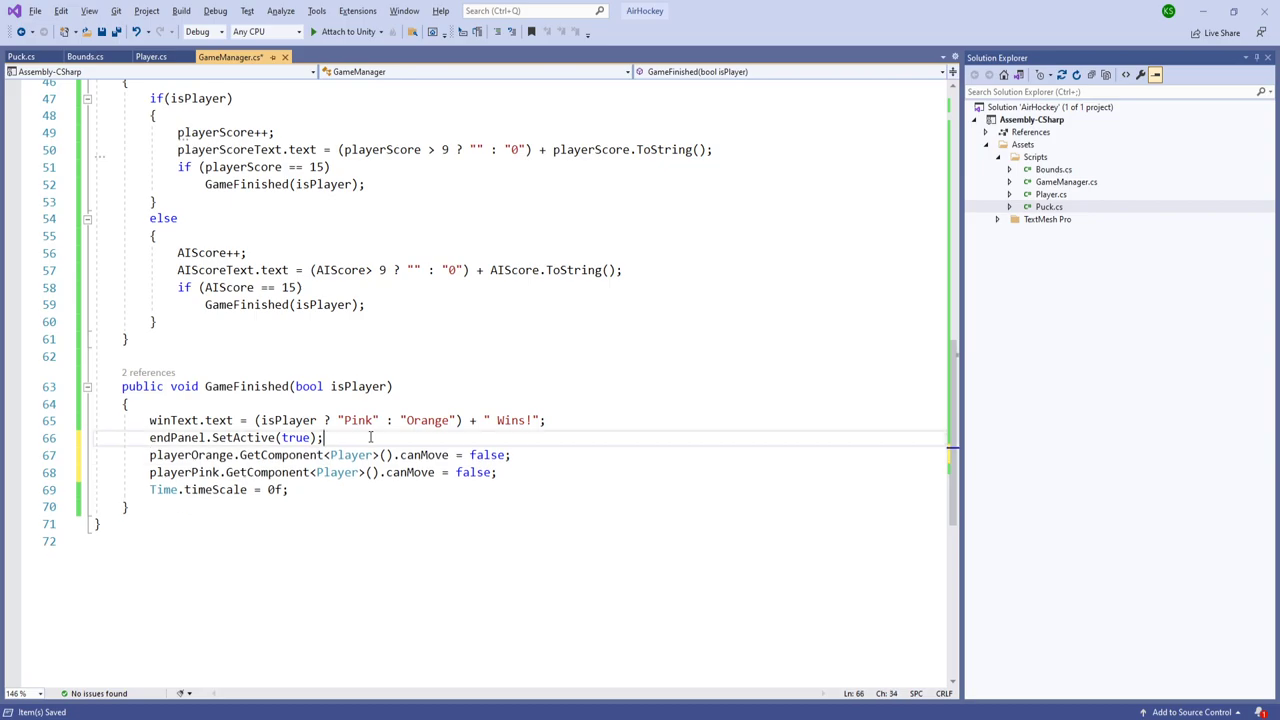
key(alt+Tab)
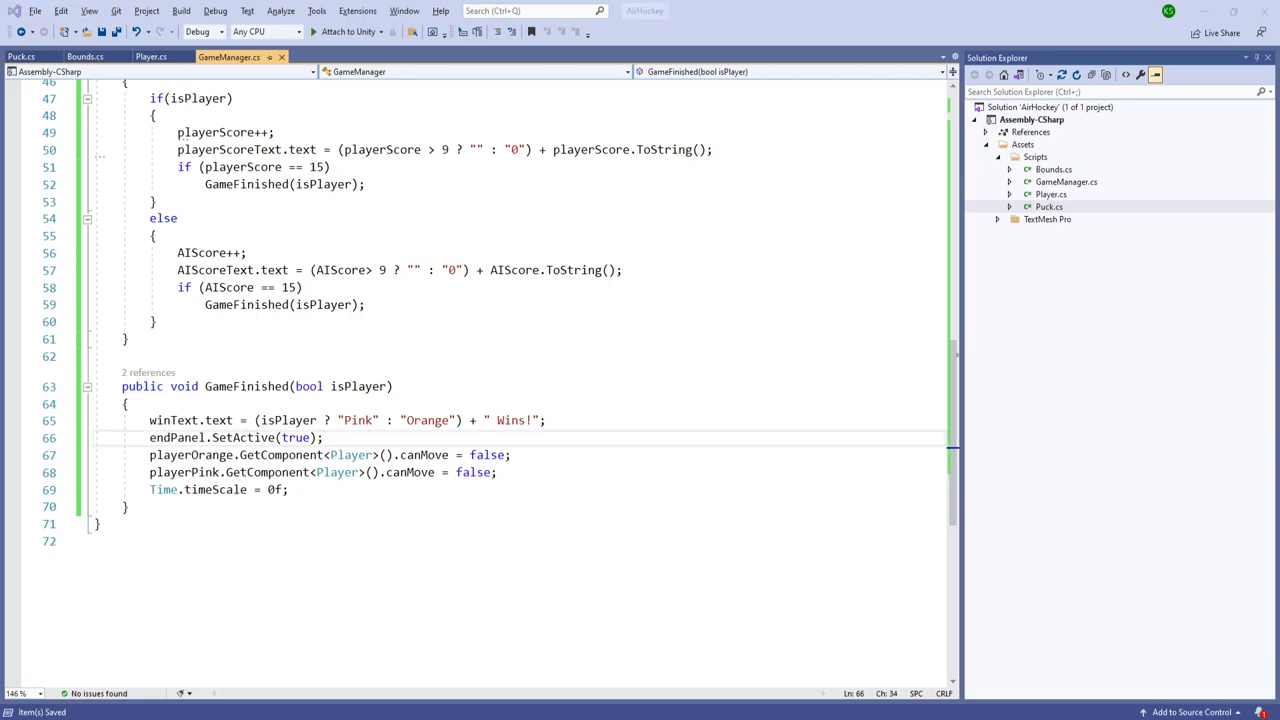
Step: Declare a public GameQuit() method below GameFinished that calls Application.Quit();
key(alt+Tab)
click(140, 507)
key(Return)
key(Return)
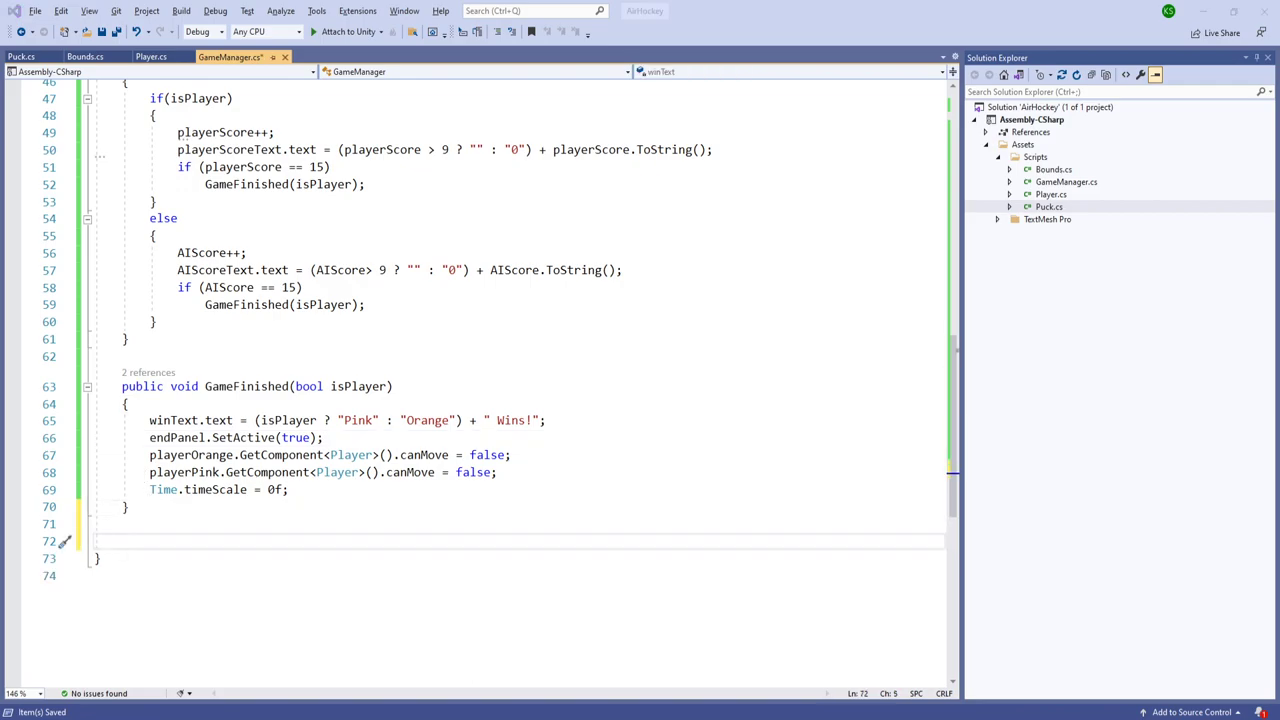
key(alt+Tab)
text(public void )
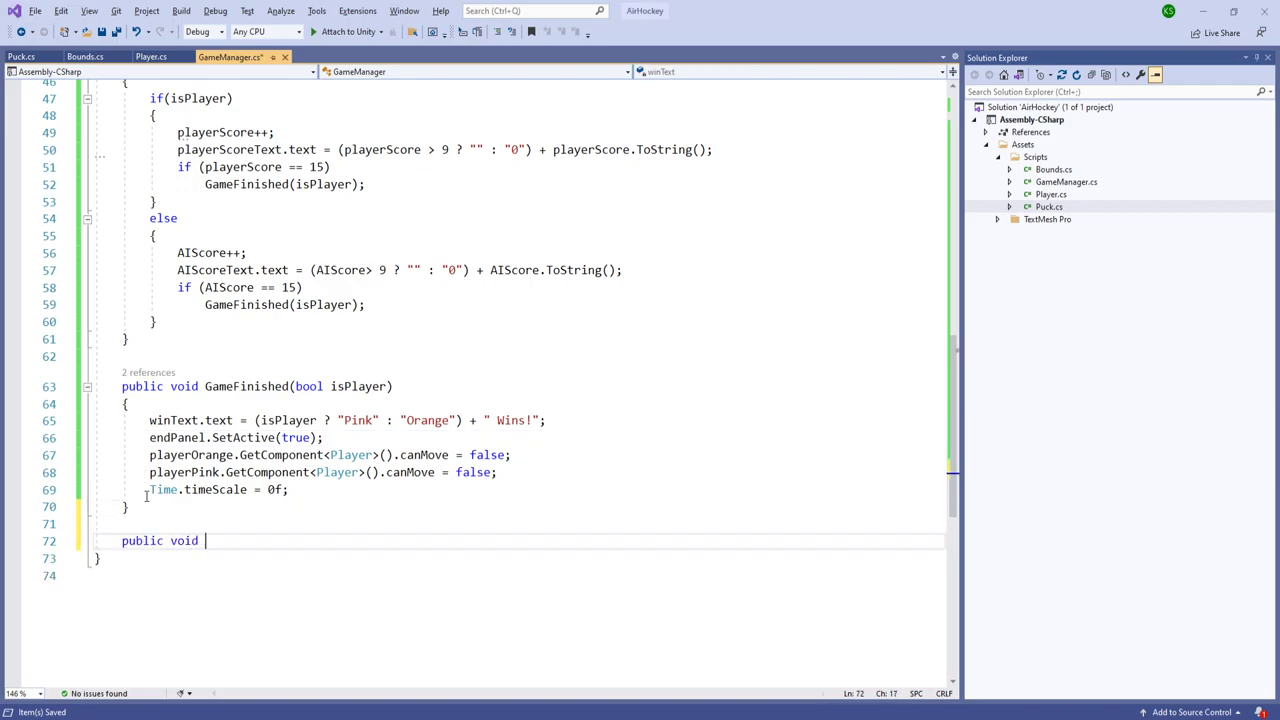
text(g)
key(BackSpace)
text(Gameq)
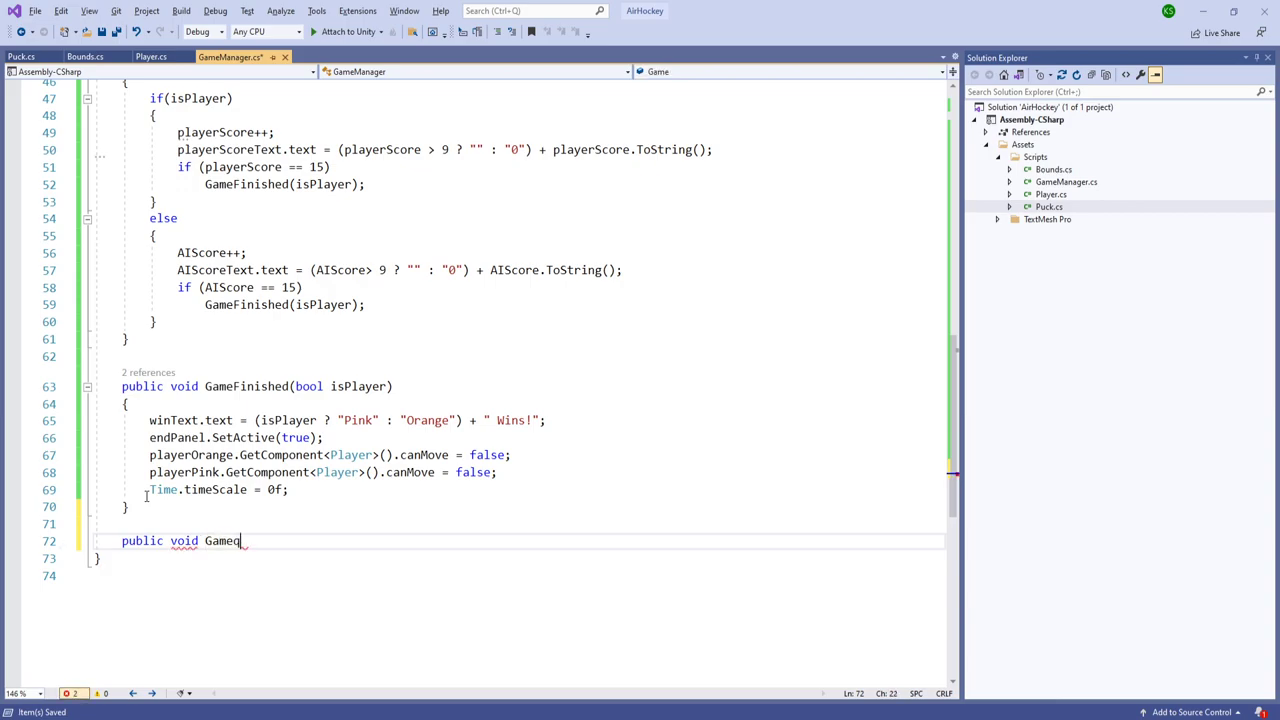
key(BackSpace)
text(Quit())
key(Return)
text({)
key(Return)
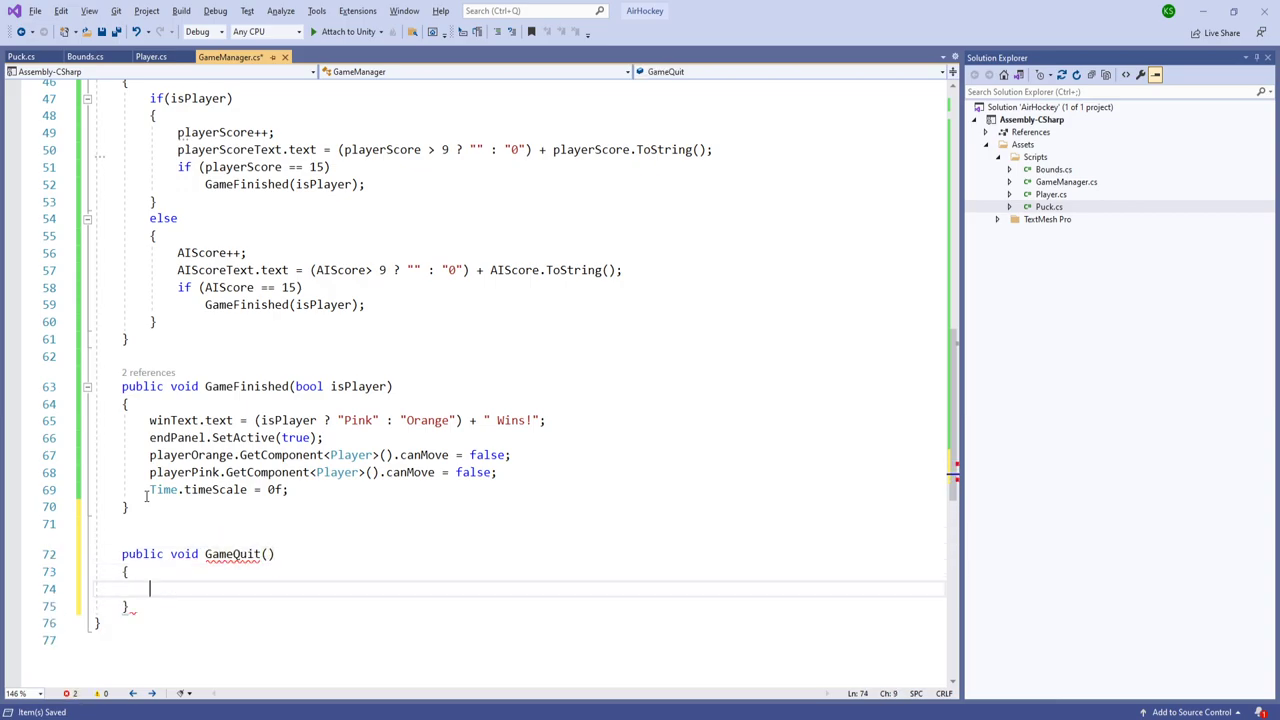
text(AP)
key(Tab)
text(.Quit(()
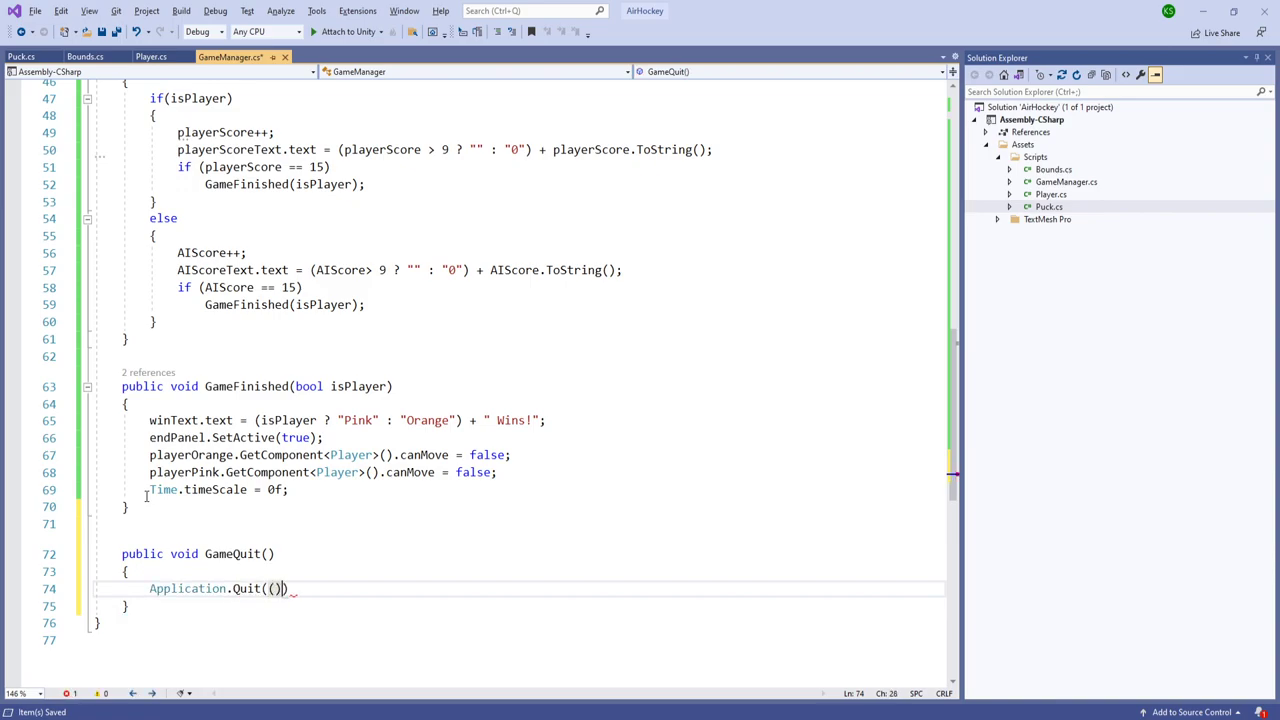
key(BackSpace)
text(;)
Step: Add an #if UNITY_EDITOR block setting isPlaying = false, closed with #endif, above the Quit call
key(Up)
key(Return)
text(#i)
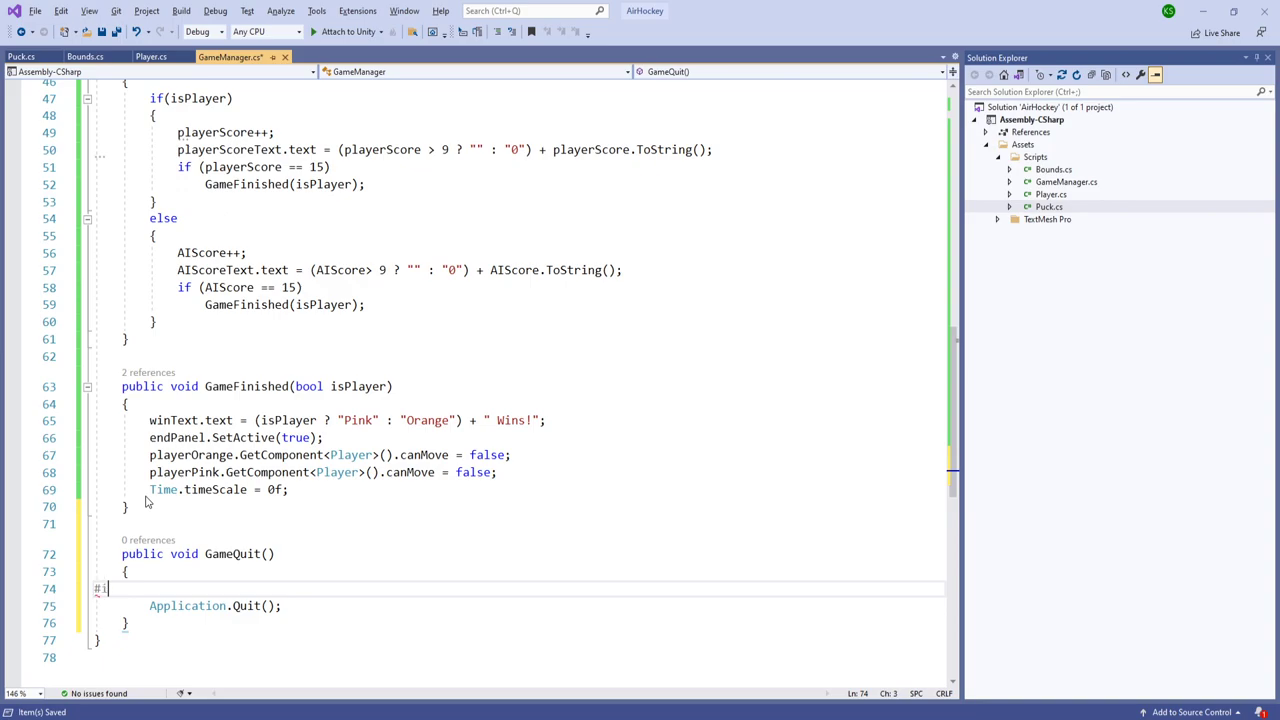
text(f UNITY_EDITOR)
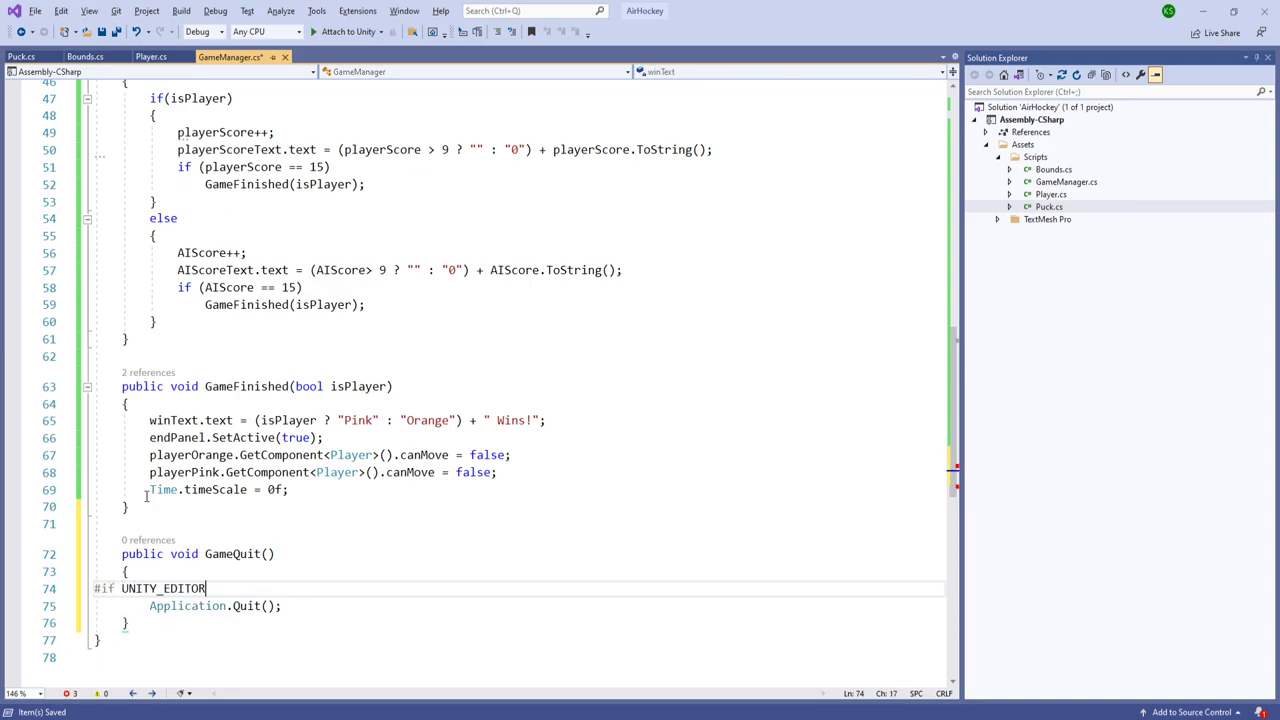
key(Return)
text(UnityEditor)
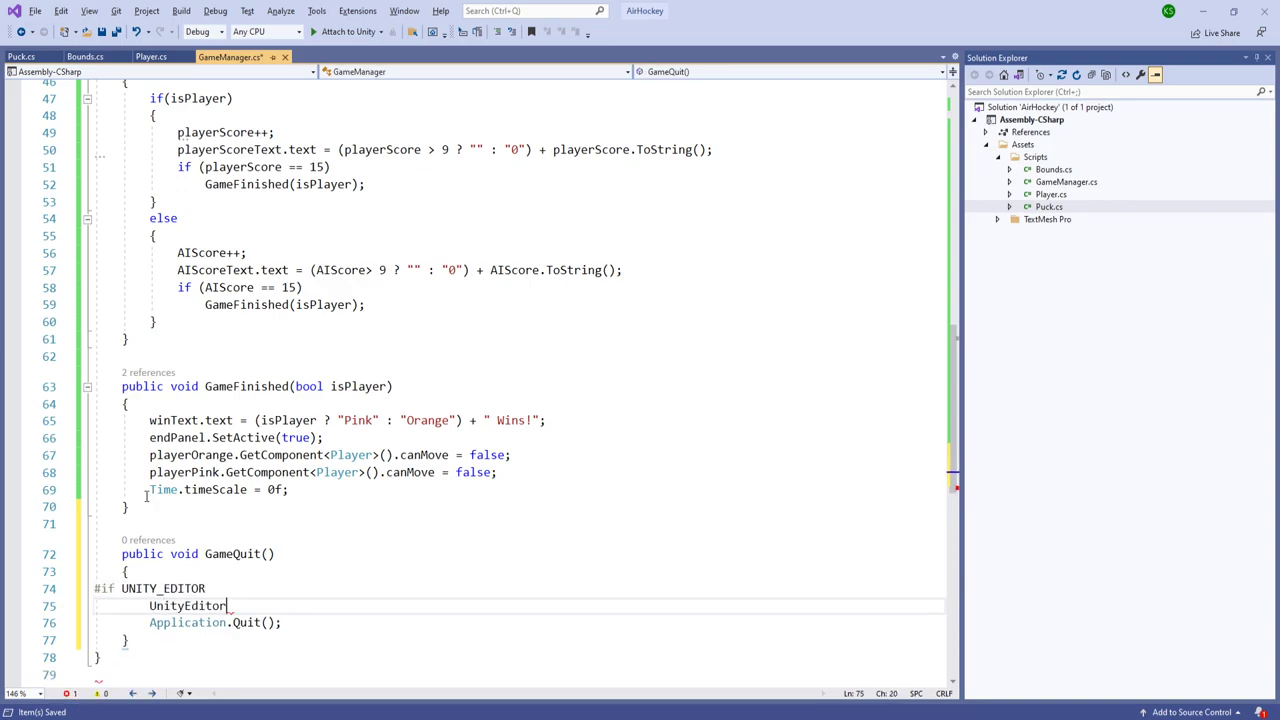
text(.EDAPP.isPlaying)
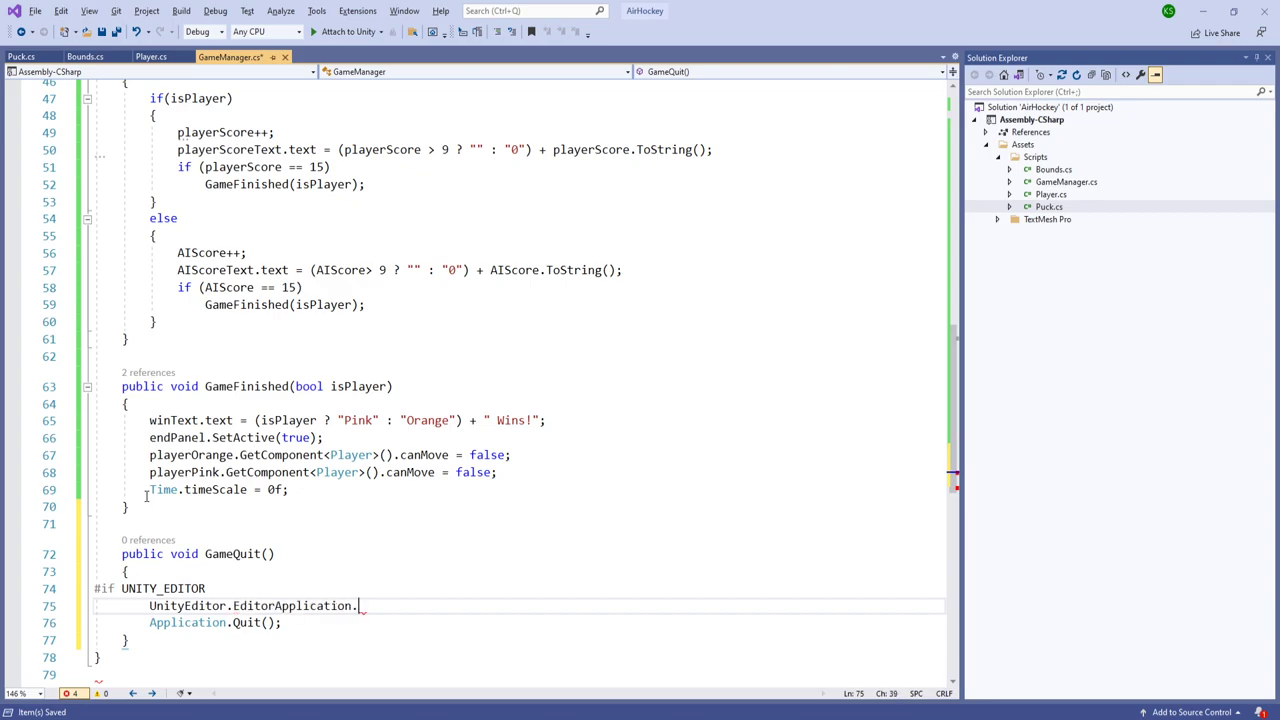
key(BackSpace)
key(BackSpace)
text(= false;)
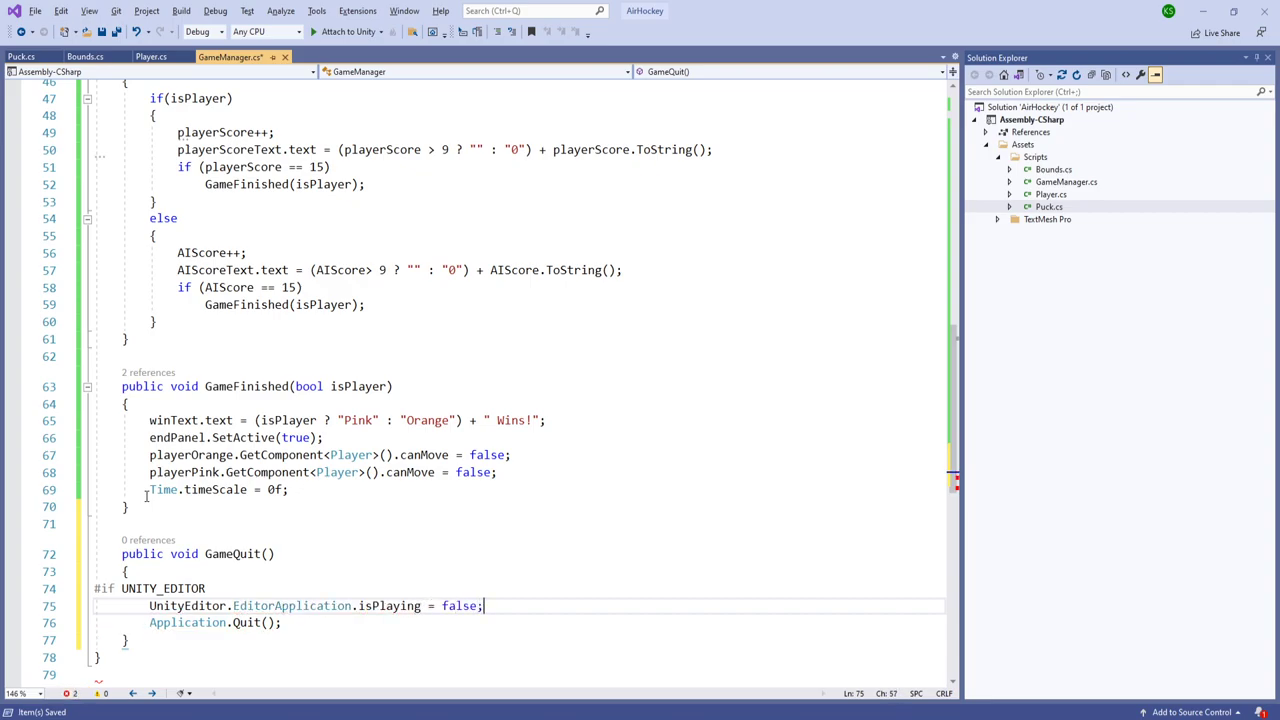
key(Return)
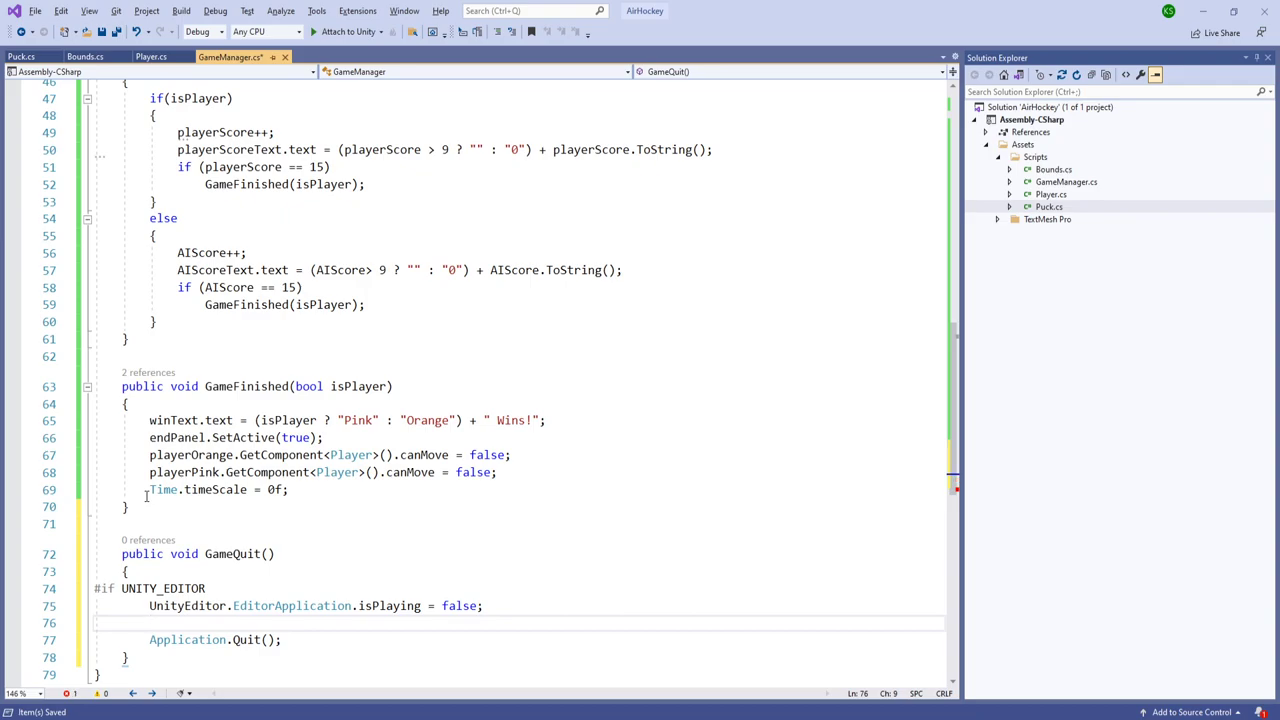
text(#endif)
key(Down)
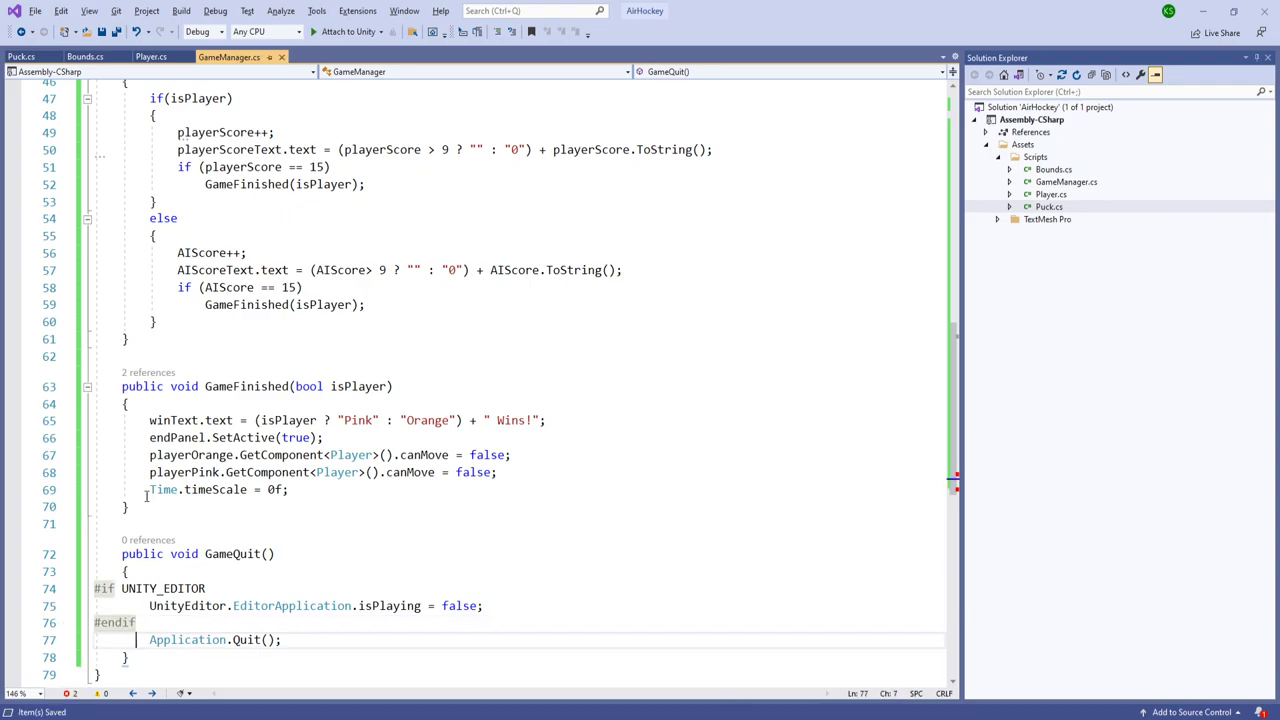
key(Down)
key(Return)
key(Return)
Step: Add a public GameRestart() method that calls UnityEngine.SceneManagement.SceneManager.LoadScene(0);
text(public)
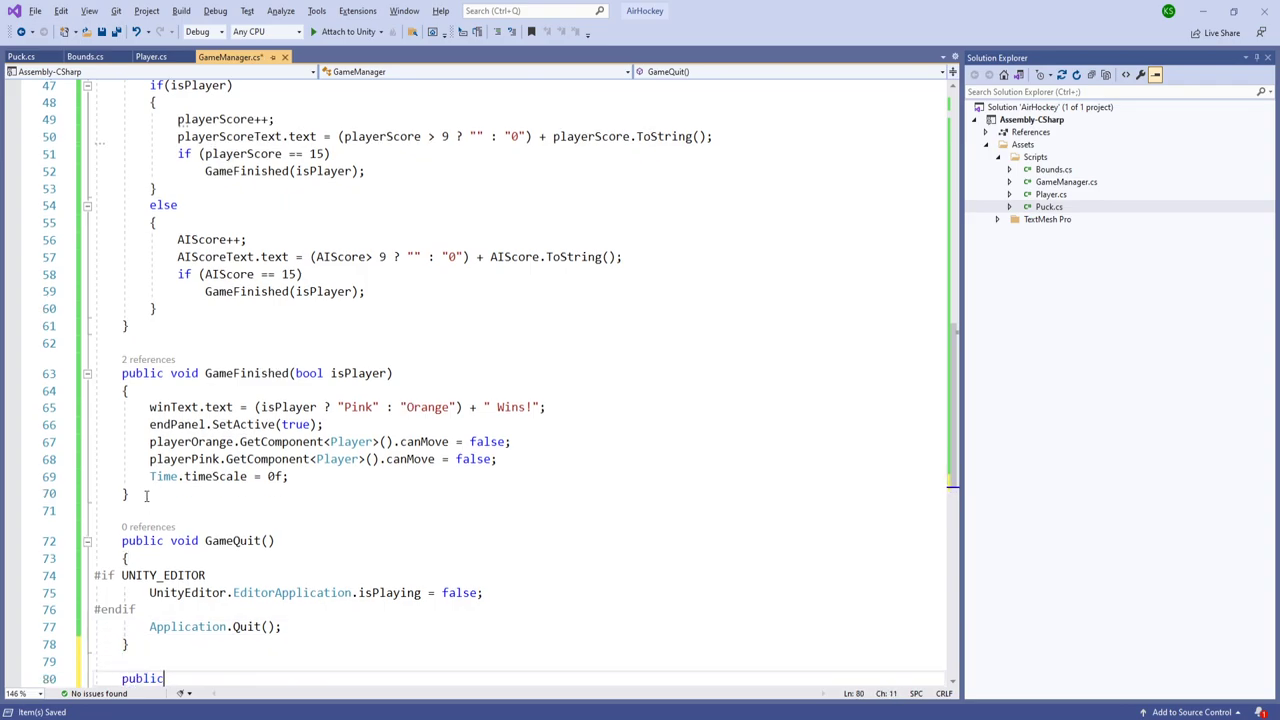
text( void GameQ)
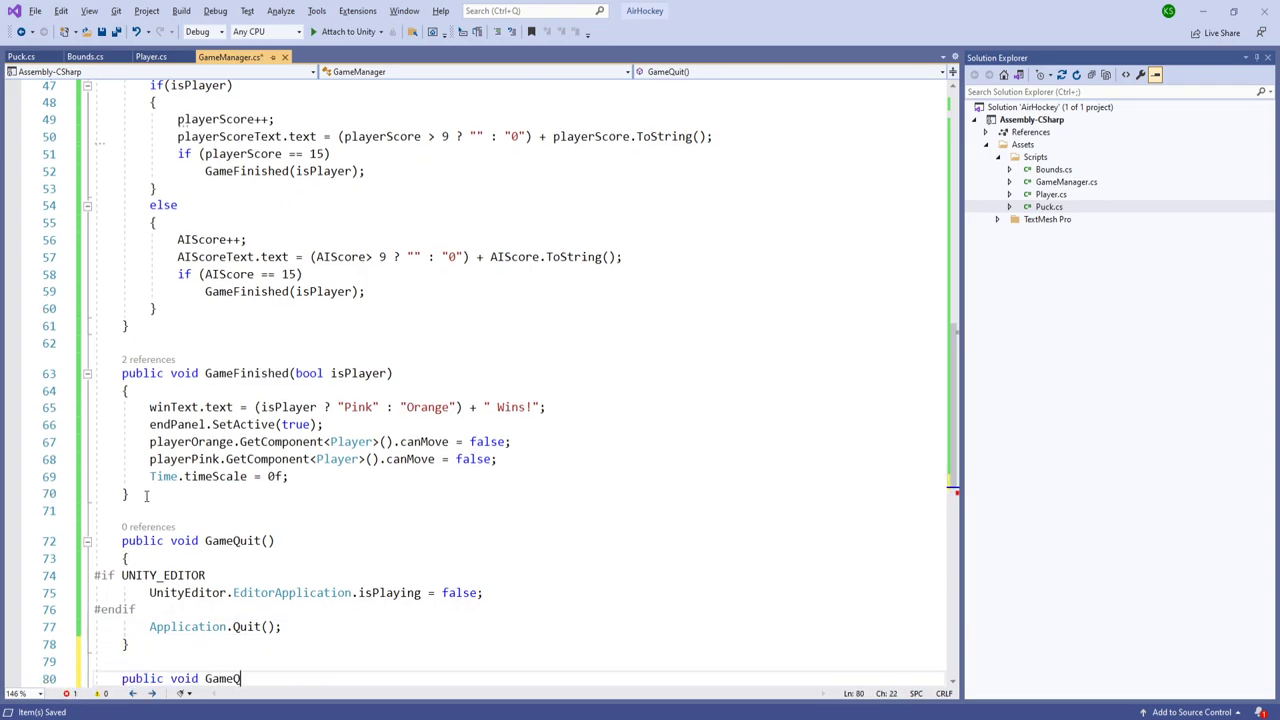
key(BackSpace)
text(Restart)
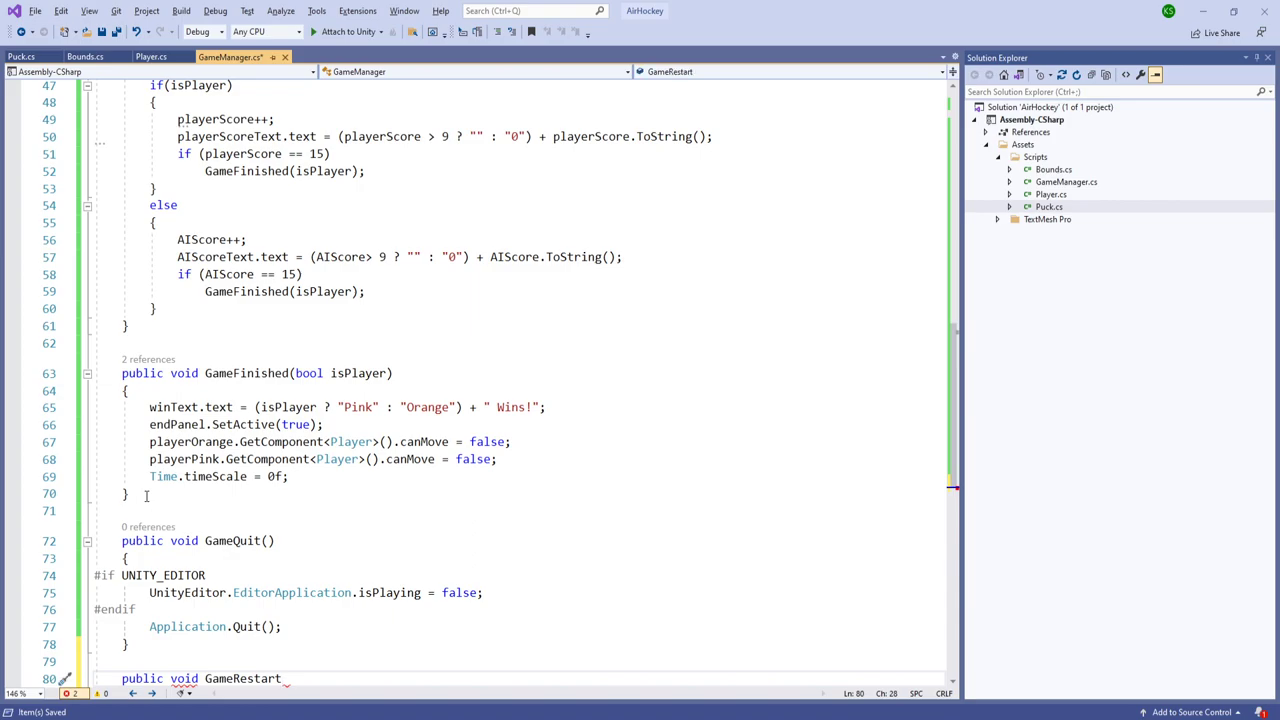
text(()
text(()
key(Return)
text({)
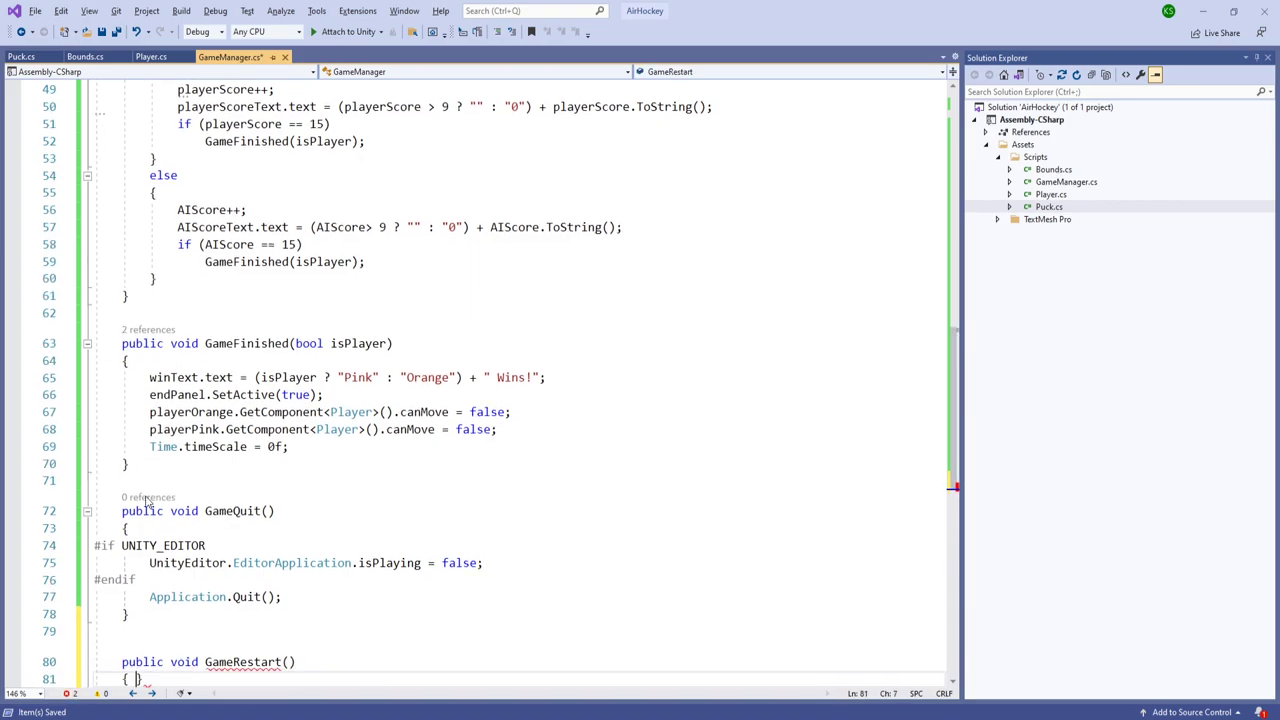
key(Return)
text(UE)
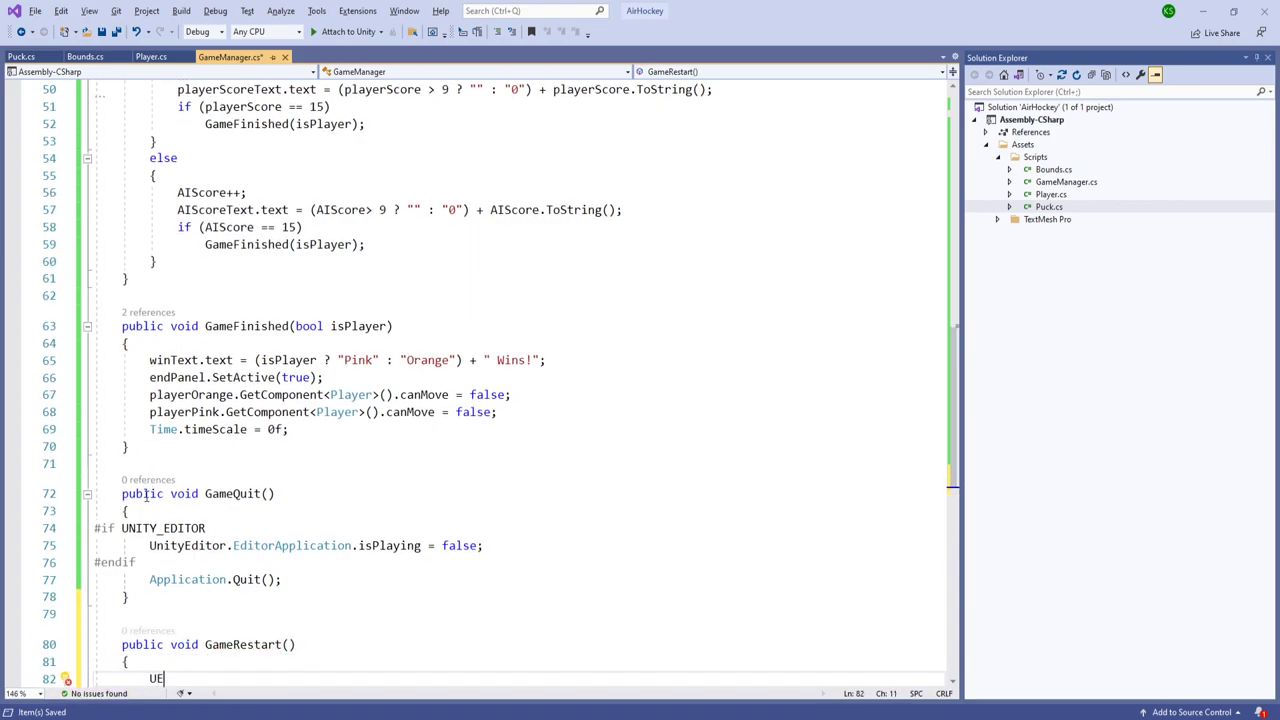
text(.SC)
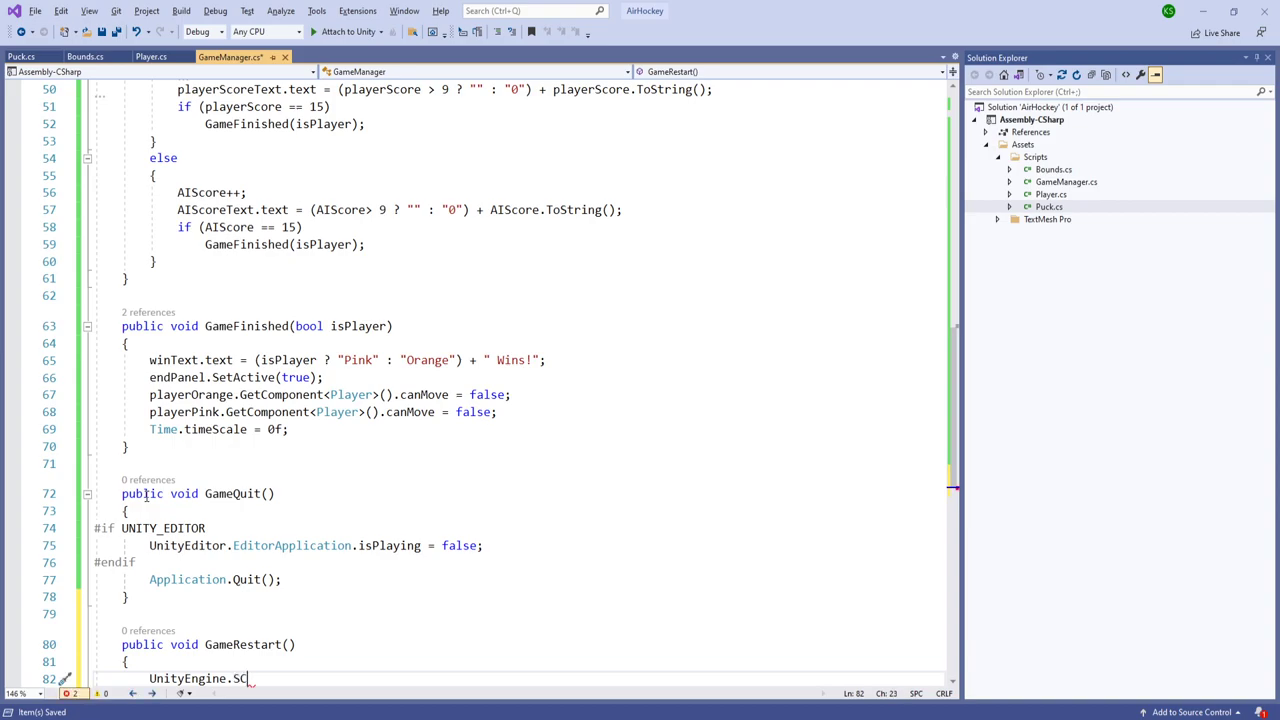
text(eneManagement.SC)
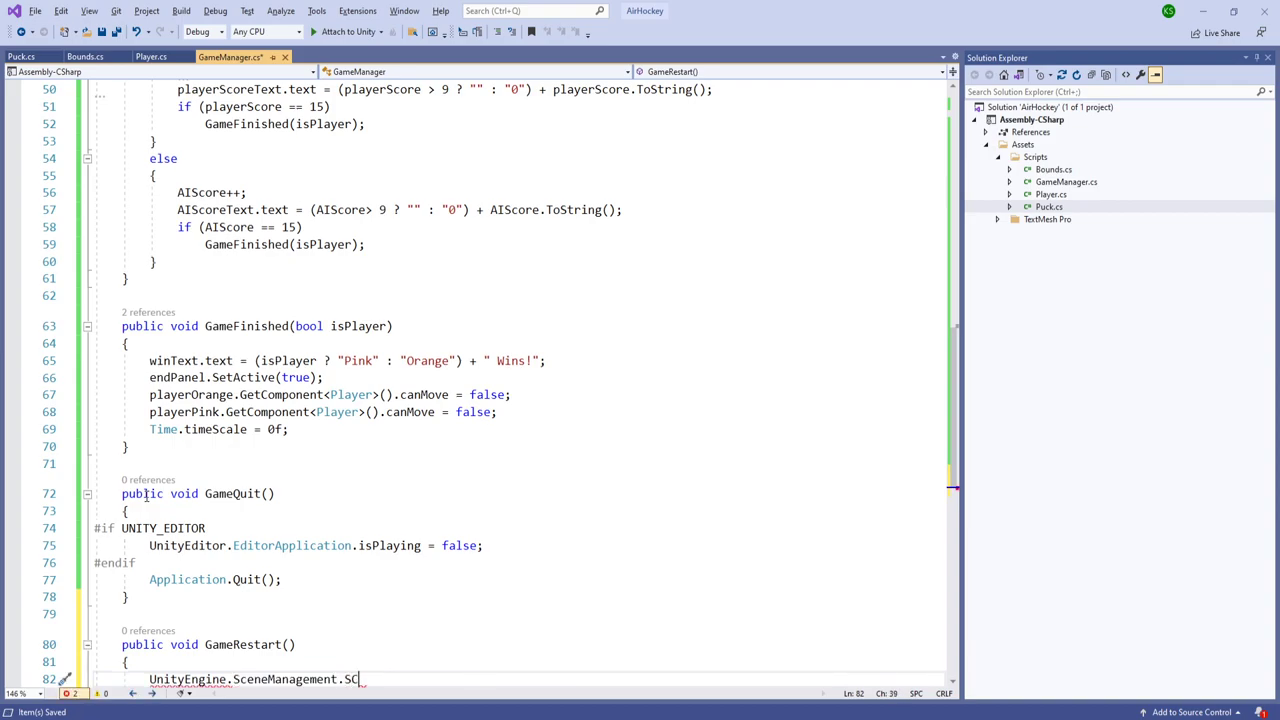
text(eneManager.LoadScene())
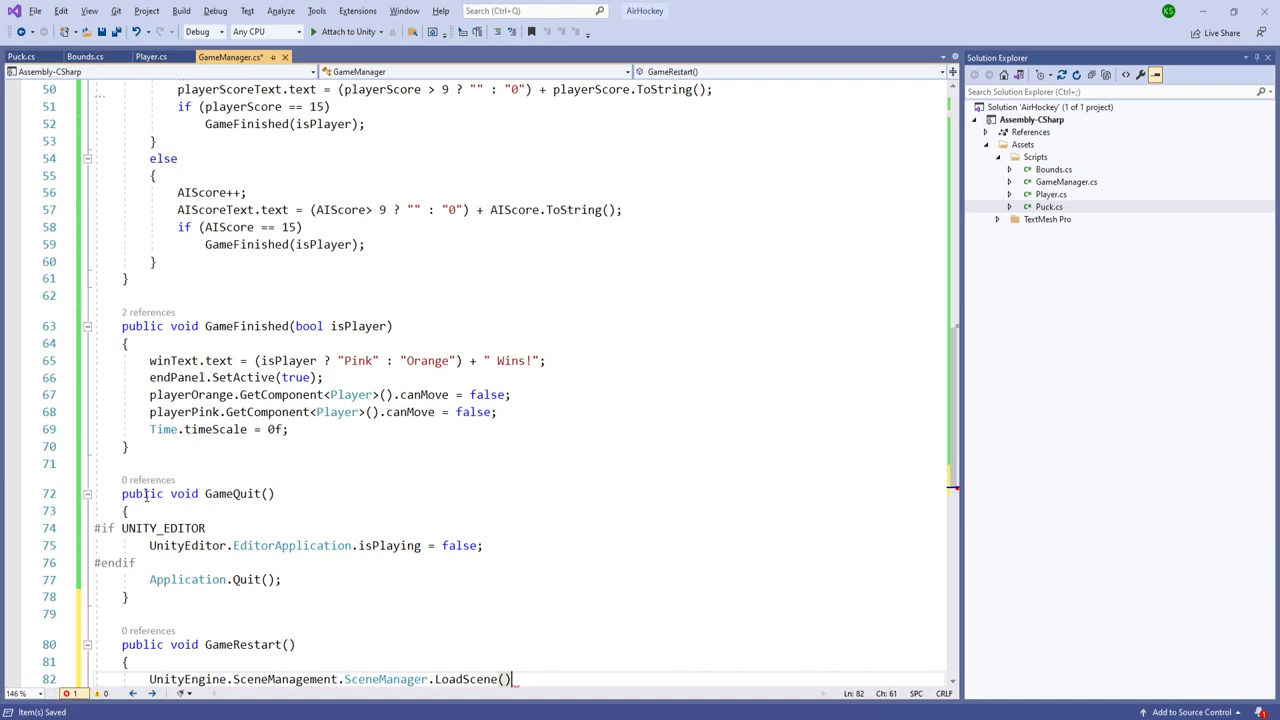
key(BackSpace)
text(0);)
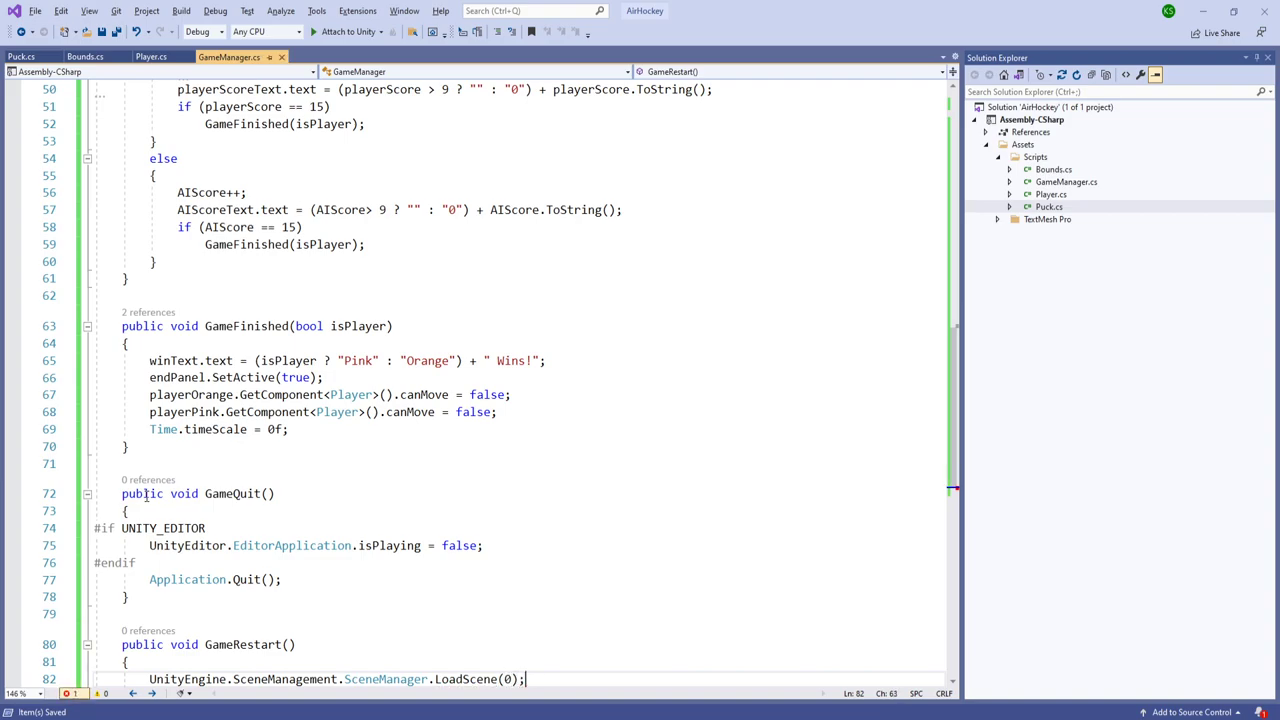
Step: Review GameManager.cs from GameFinished up to Awake, then bring up Puck.cs
scroll(189, 480, down, 6)
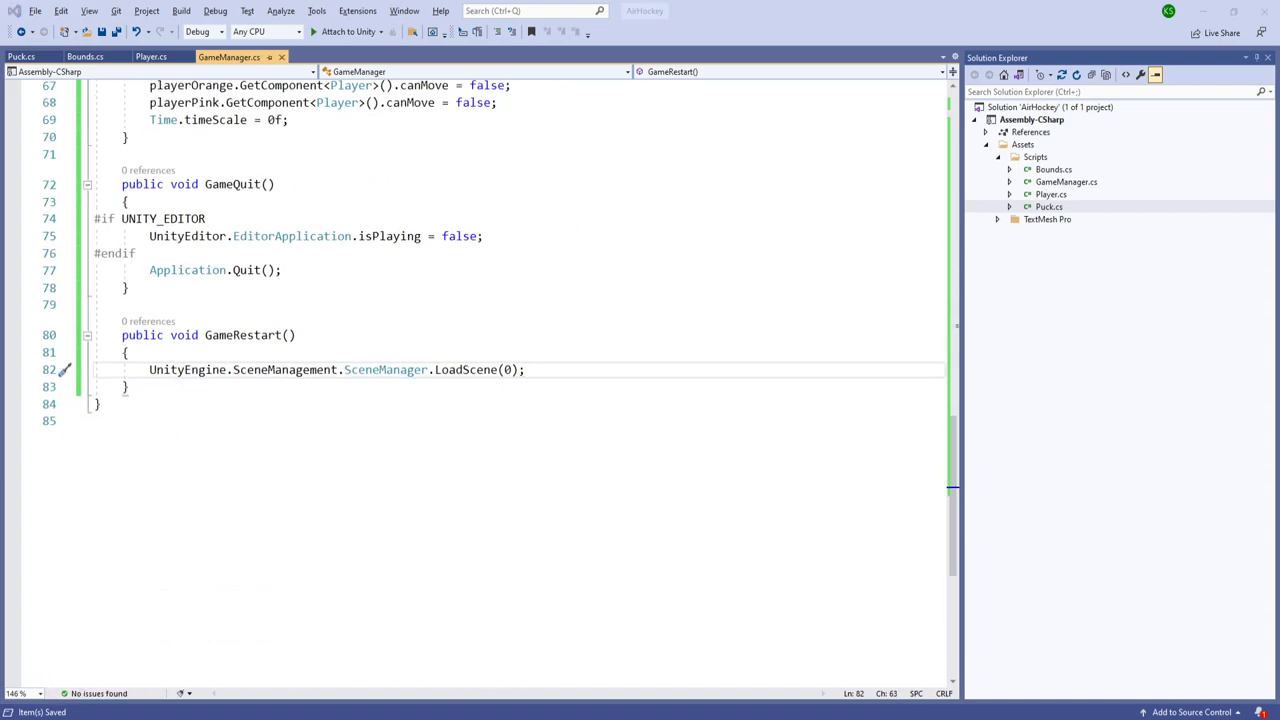
scroll(264, 331, up, 3)
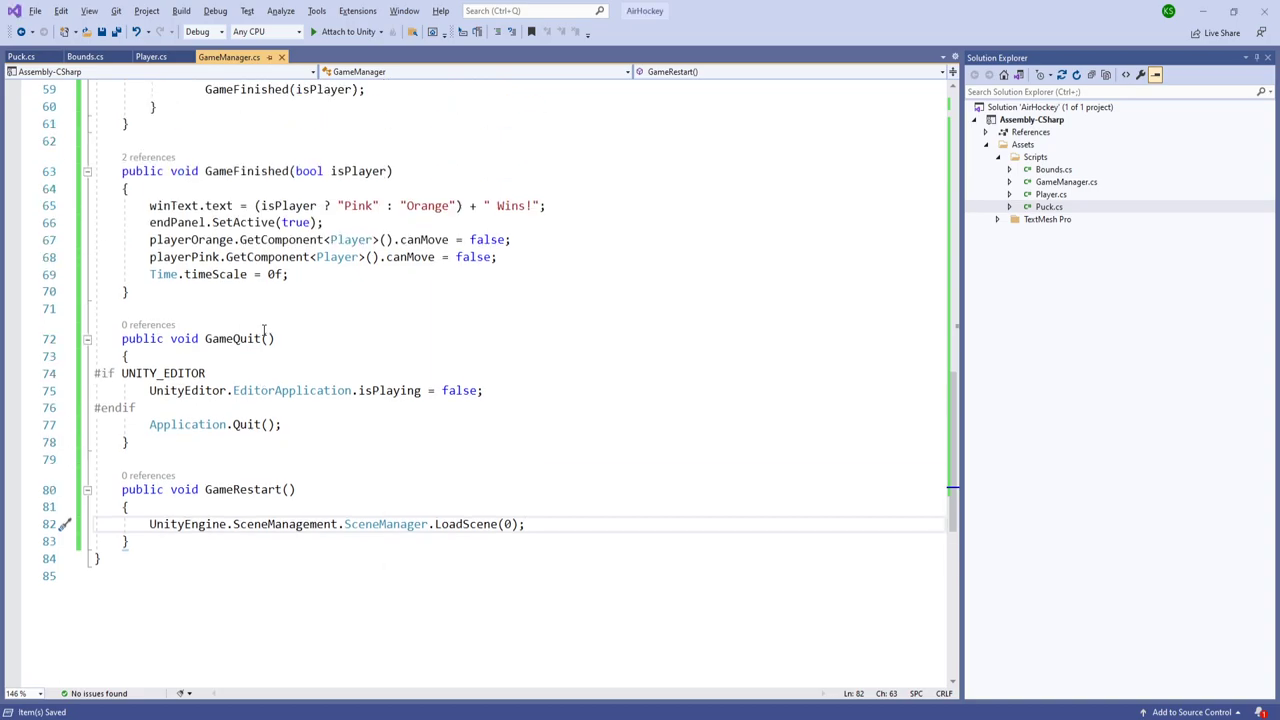
click(208, 288)
scroll(225, 288, up, 3)
click(353, 297)
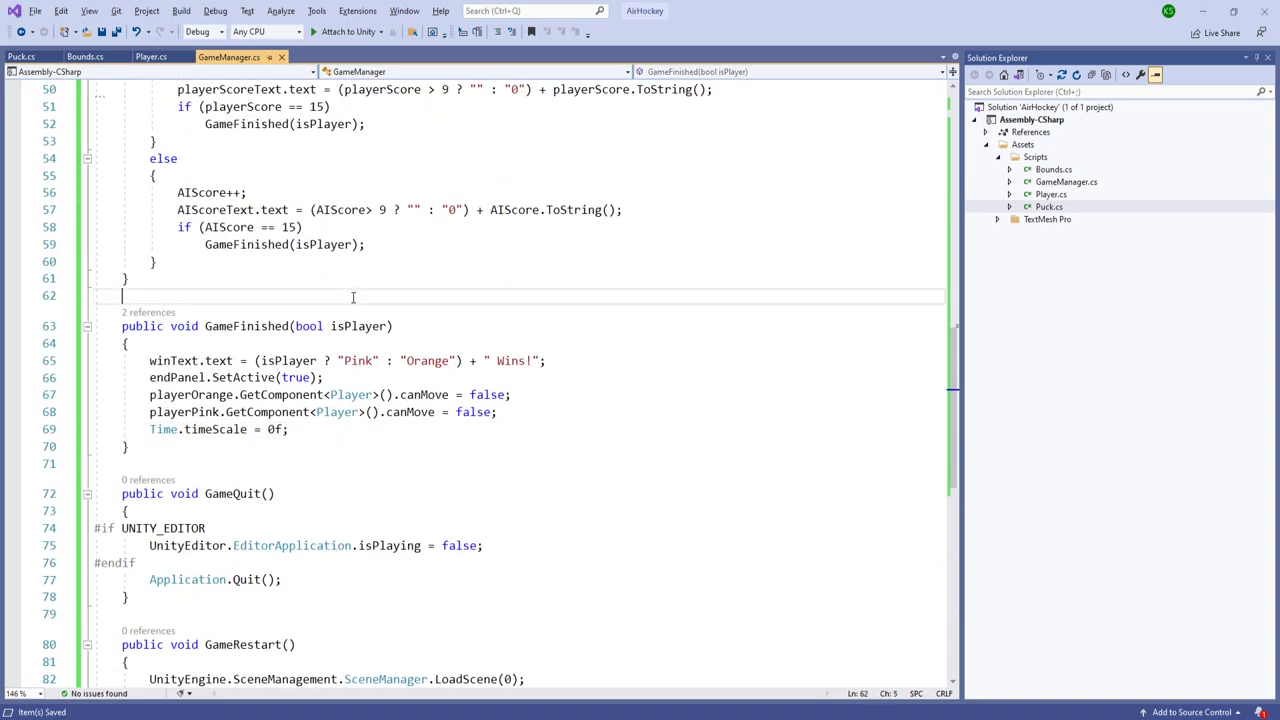
scroll(340, 297, up, 4)
click(319, 274)
scroll(319, 271, up, 8)
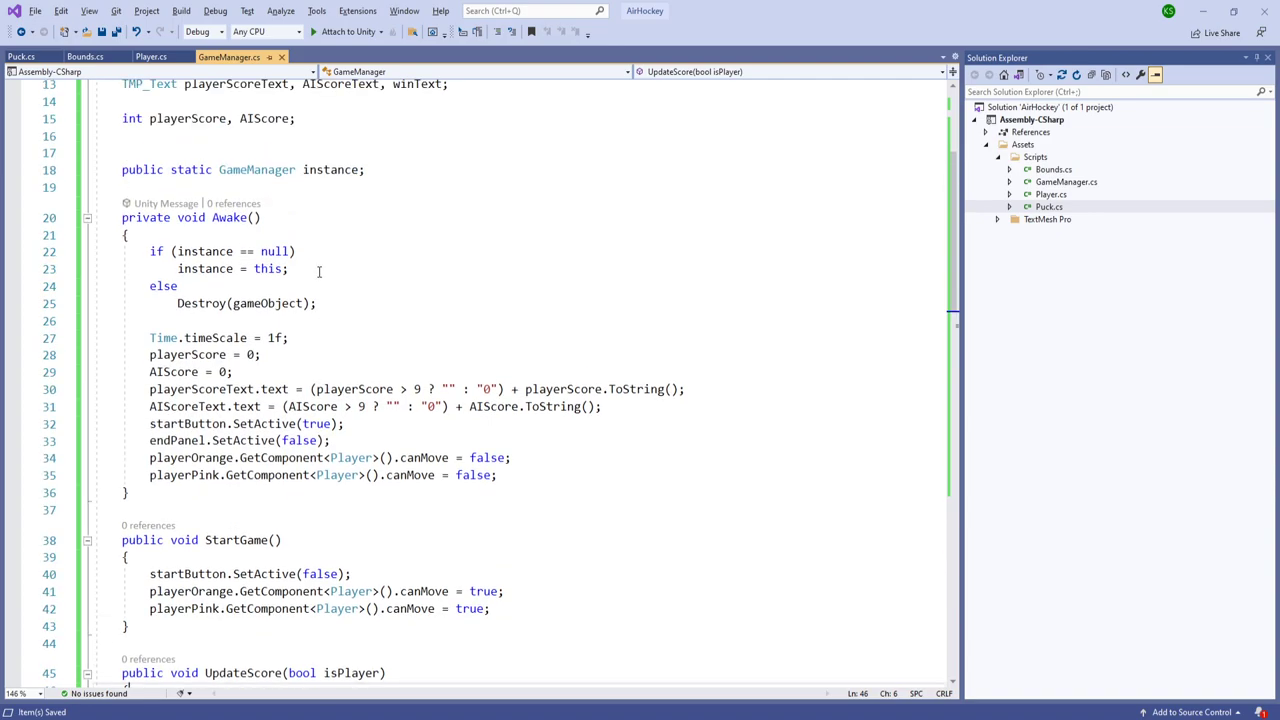
click(21, 56)
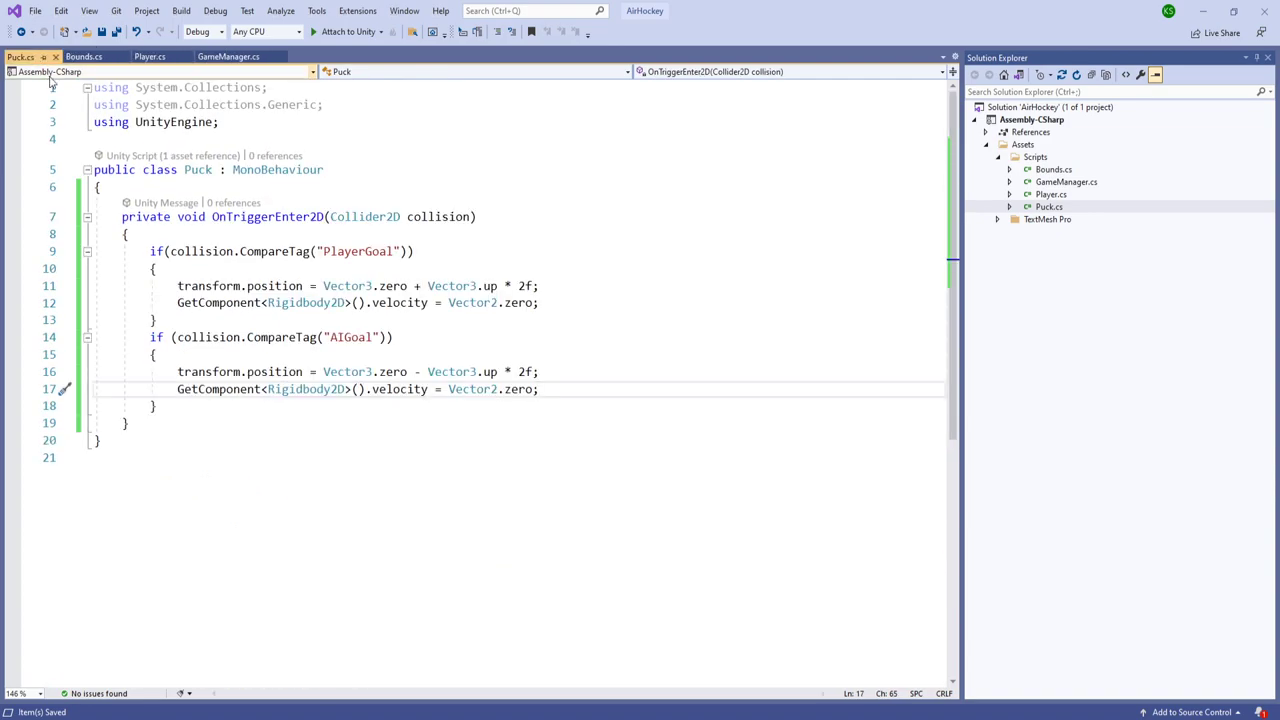
Step: Add GameManager.instance.UpdateScore(true); to the PlayerGoal branch
click(240, 270)
key(Return)
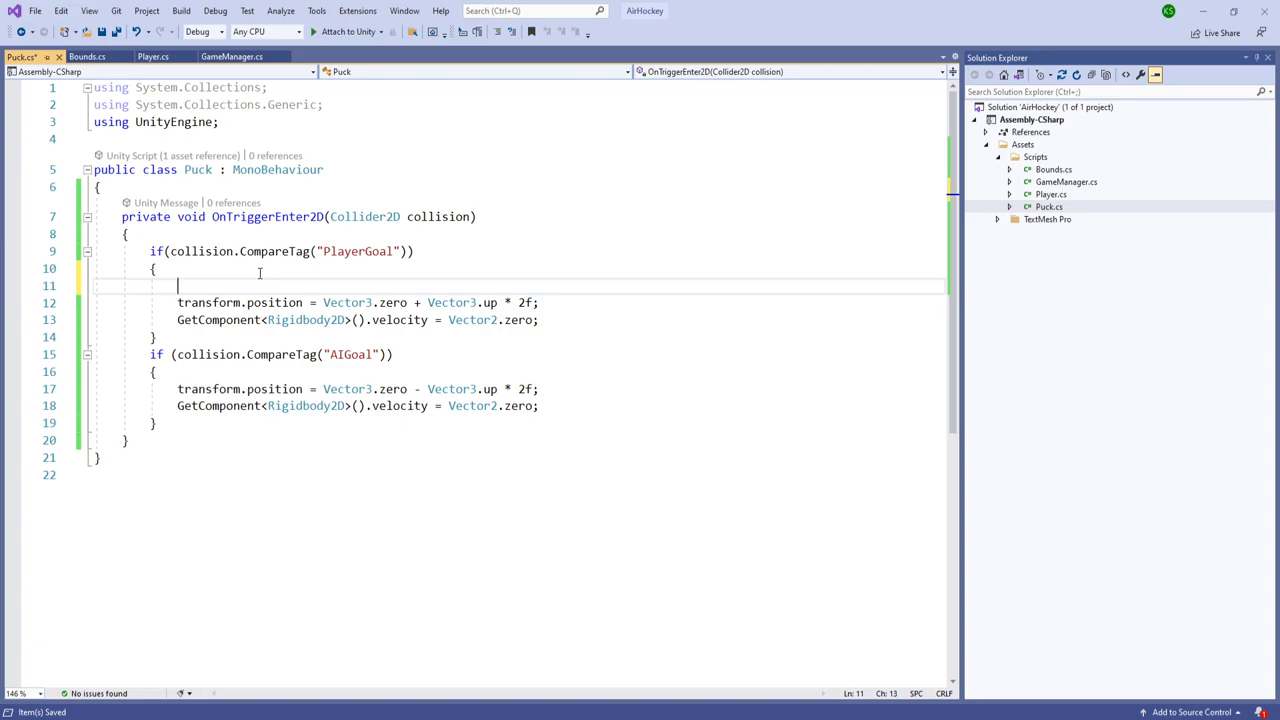
text(GameManager.instance.UPdateScore(transform)
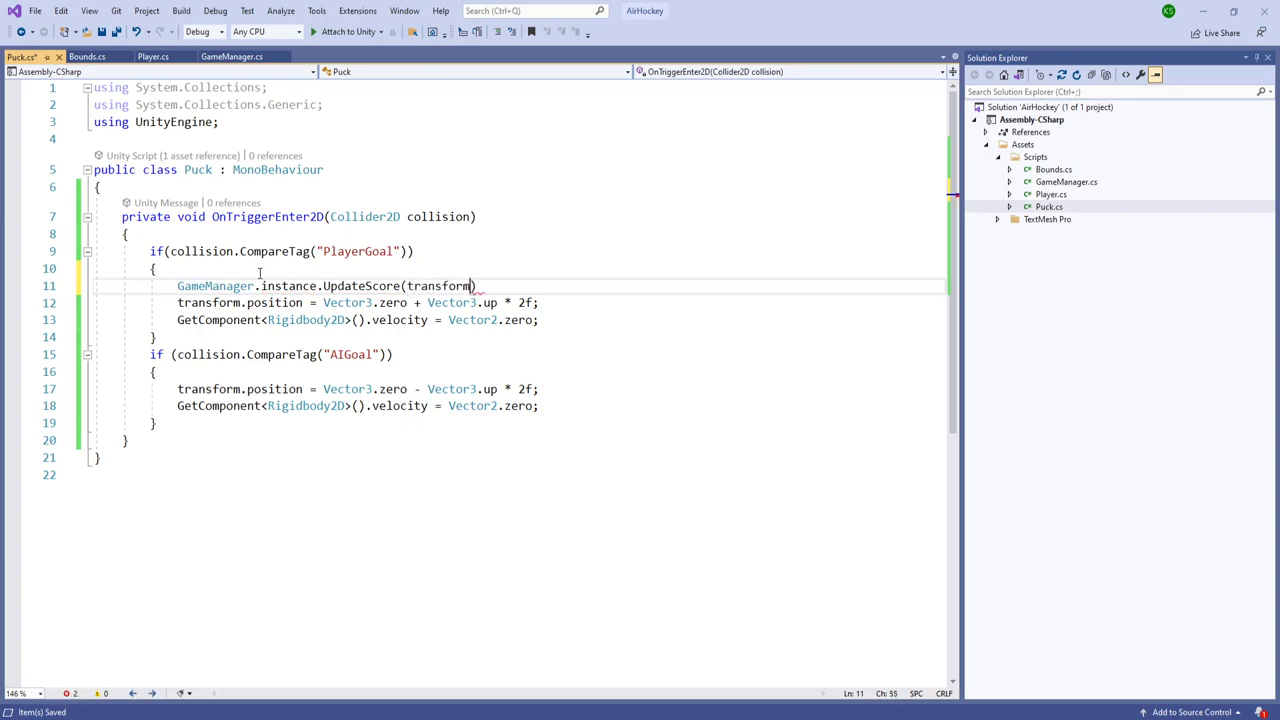
key(ctrl+shift+Left)
text(true))
Step: Copy the call into the AIGoal branch as UpdateScore(false), save Puck.cs, and return to Unity
key(Down)
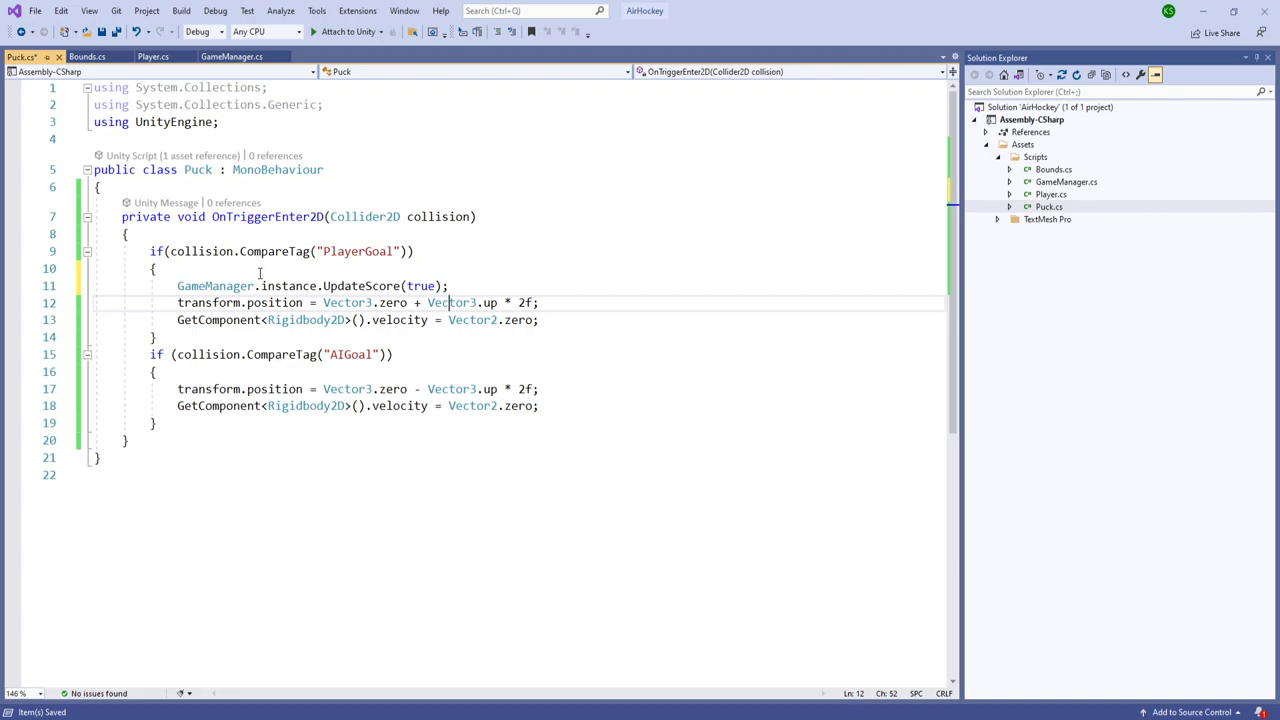
key(Up)
key(shift+Up)
key(shift+Right)
key(shift+Home)
key(ctrl+c)
key(Down)
key(Down)
key(Down)
key(Down)
key(Down)
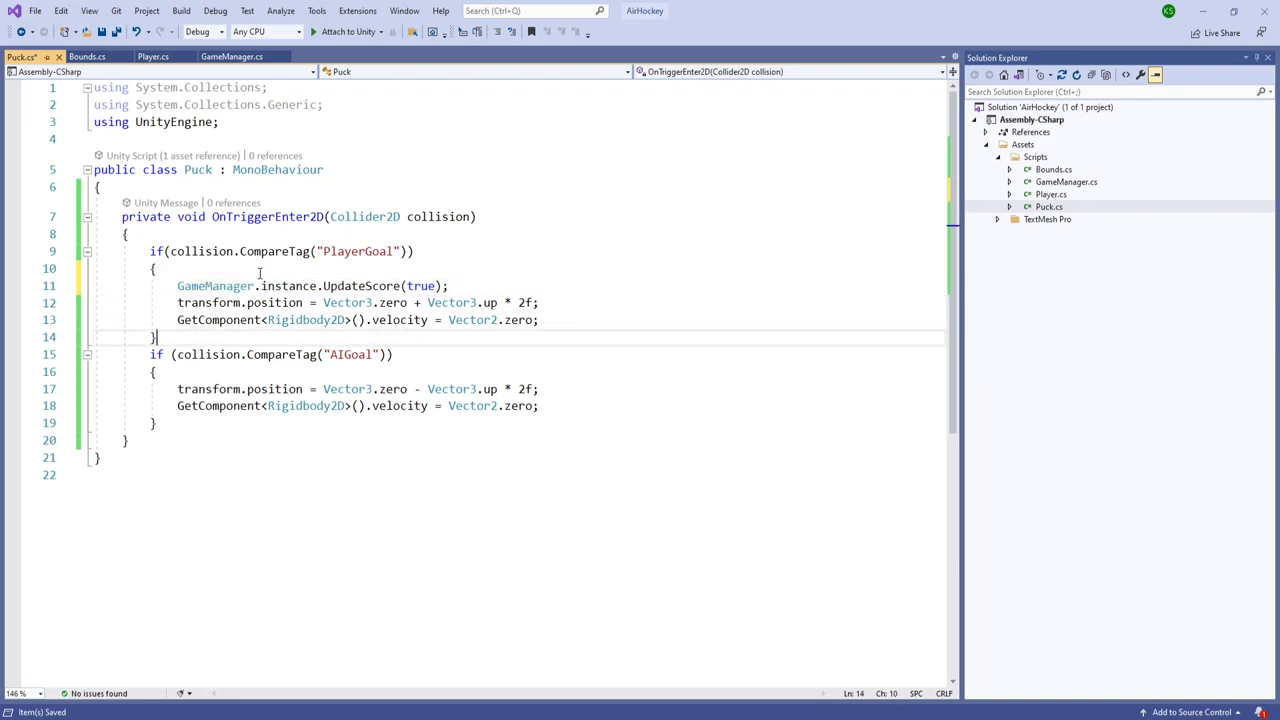
key(Return)
key(ctrl+v)
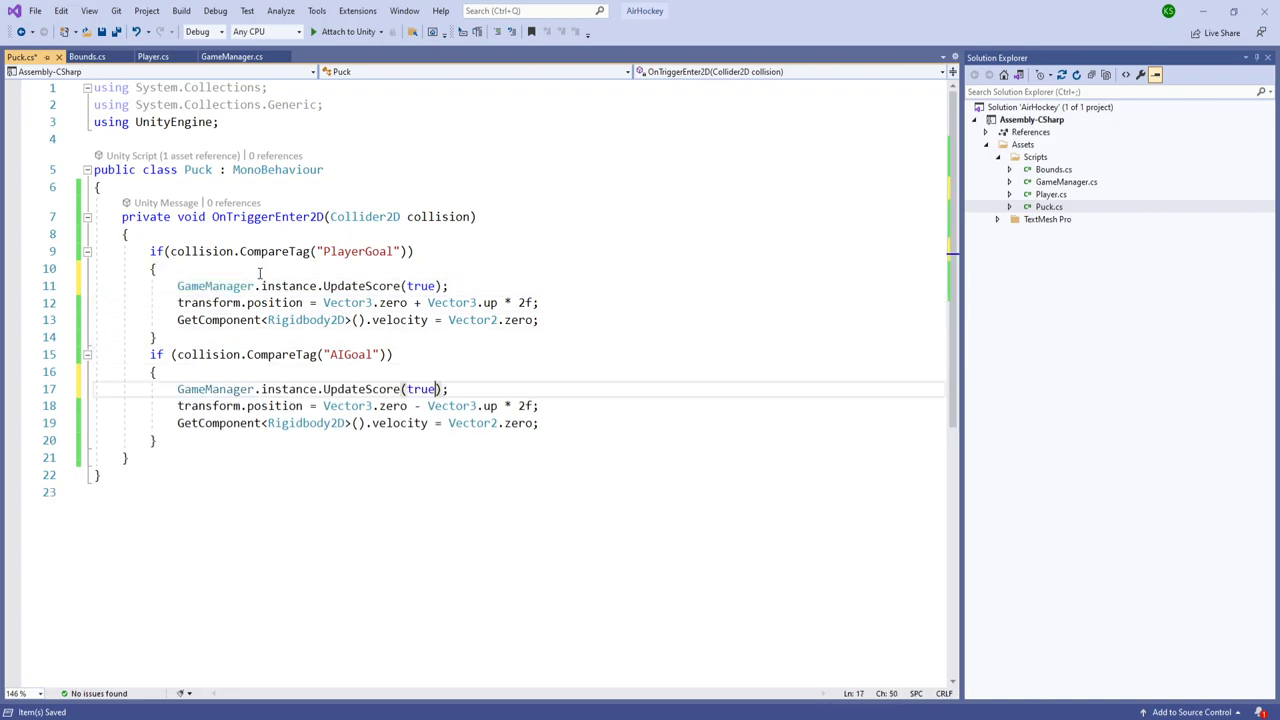
key(ctrl+shift+Left)
text(fals)
key(ctrl+s)
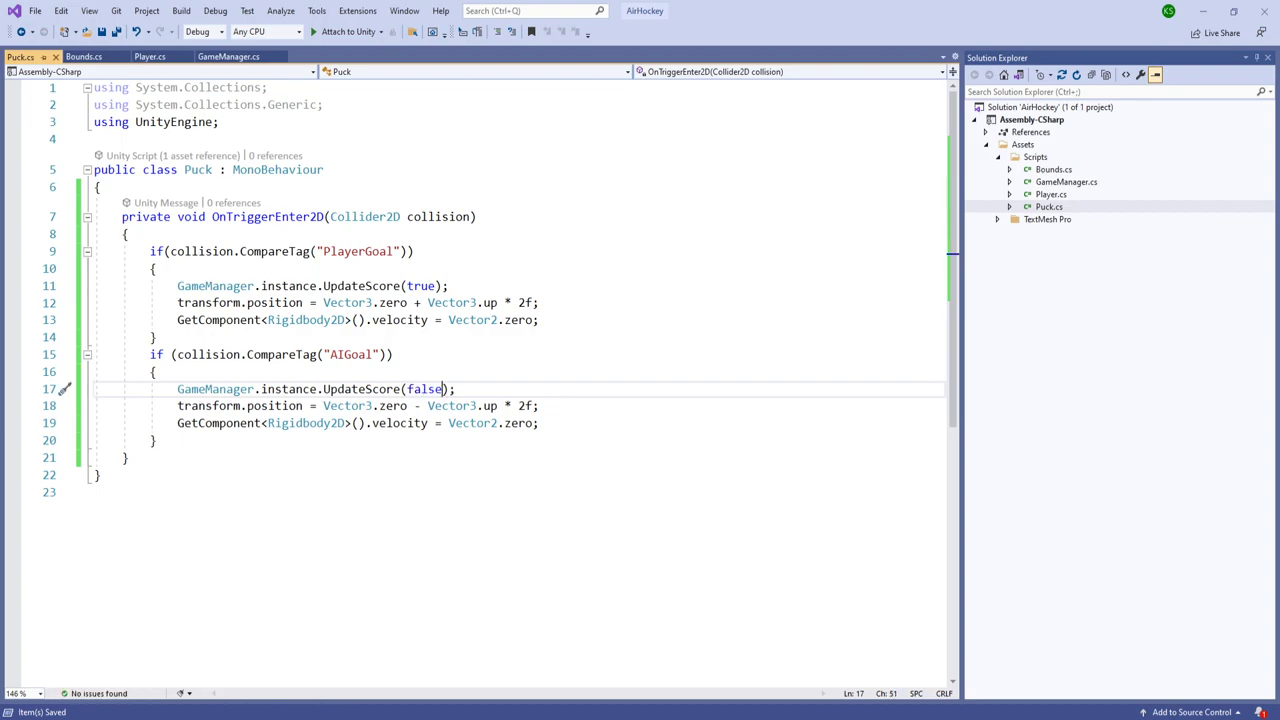
key(alt+Tab)
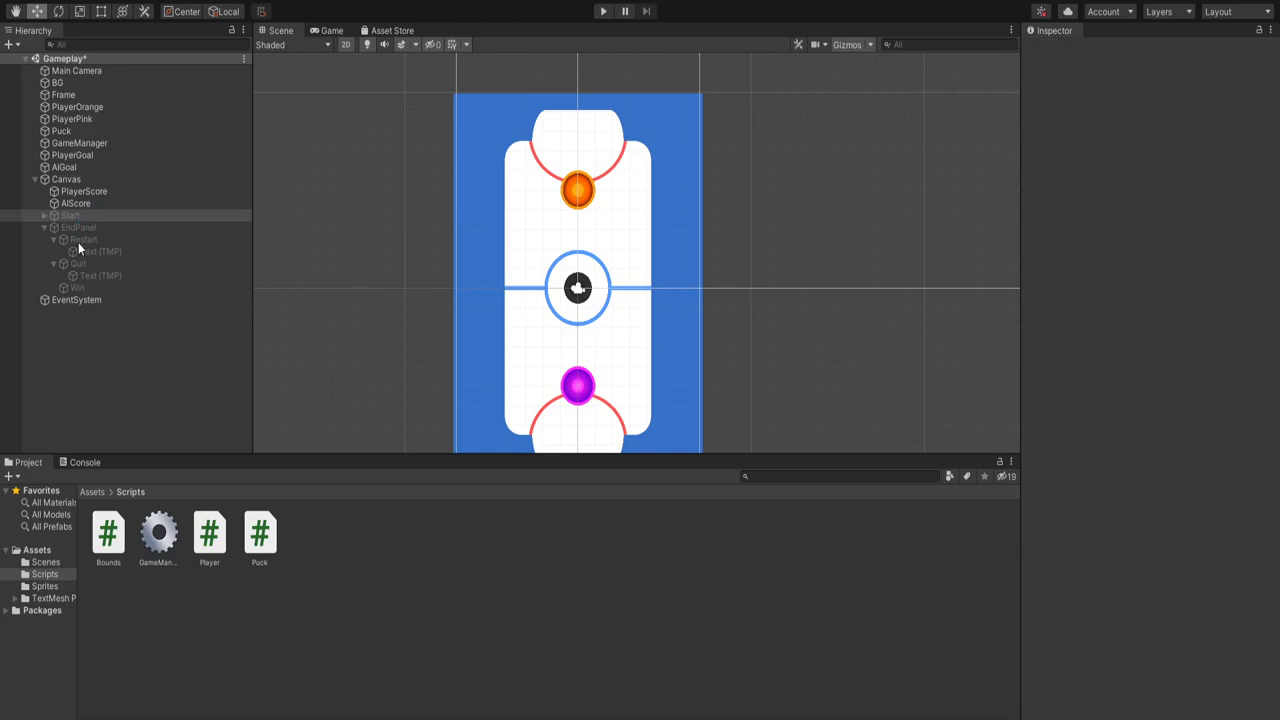
Step: Add an On Click event to the Restart button targeting GameManager
click(78, 241)
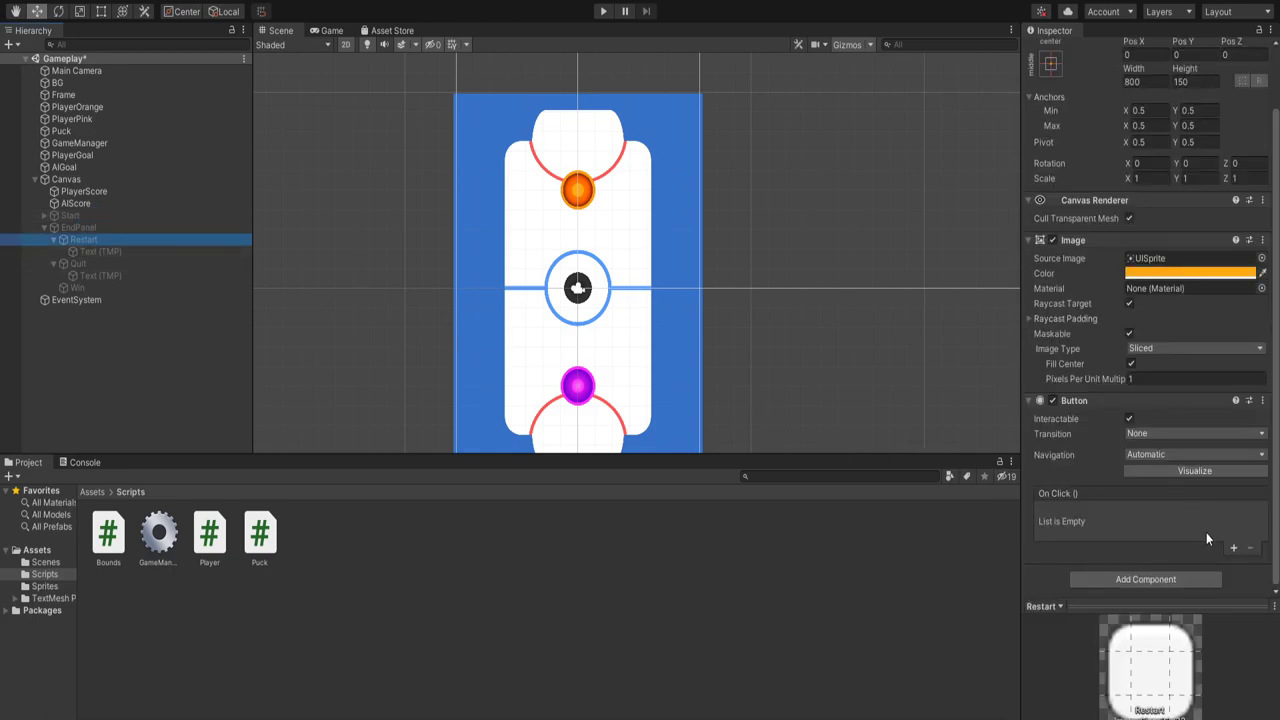
click(1233, 548)
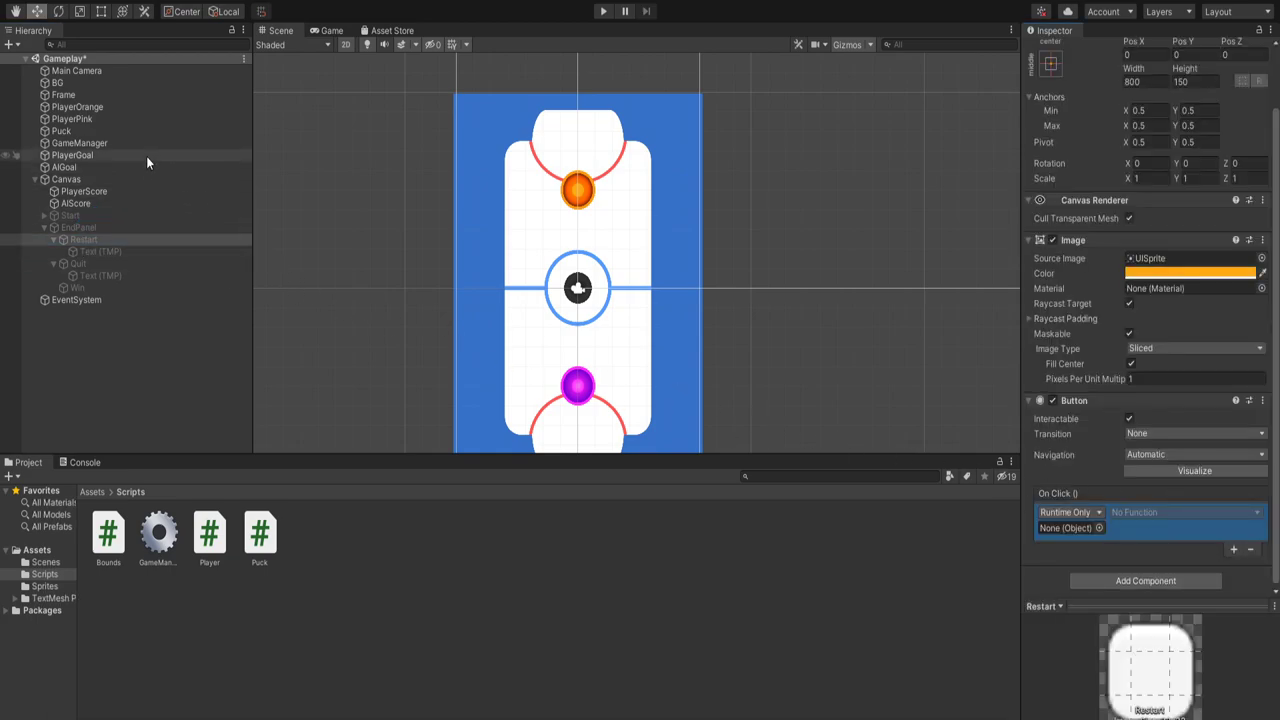
drag(120, 143, 1010, 492)
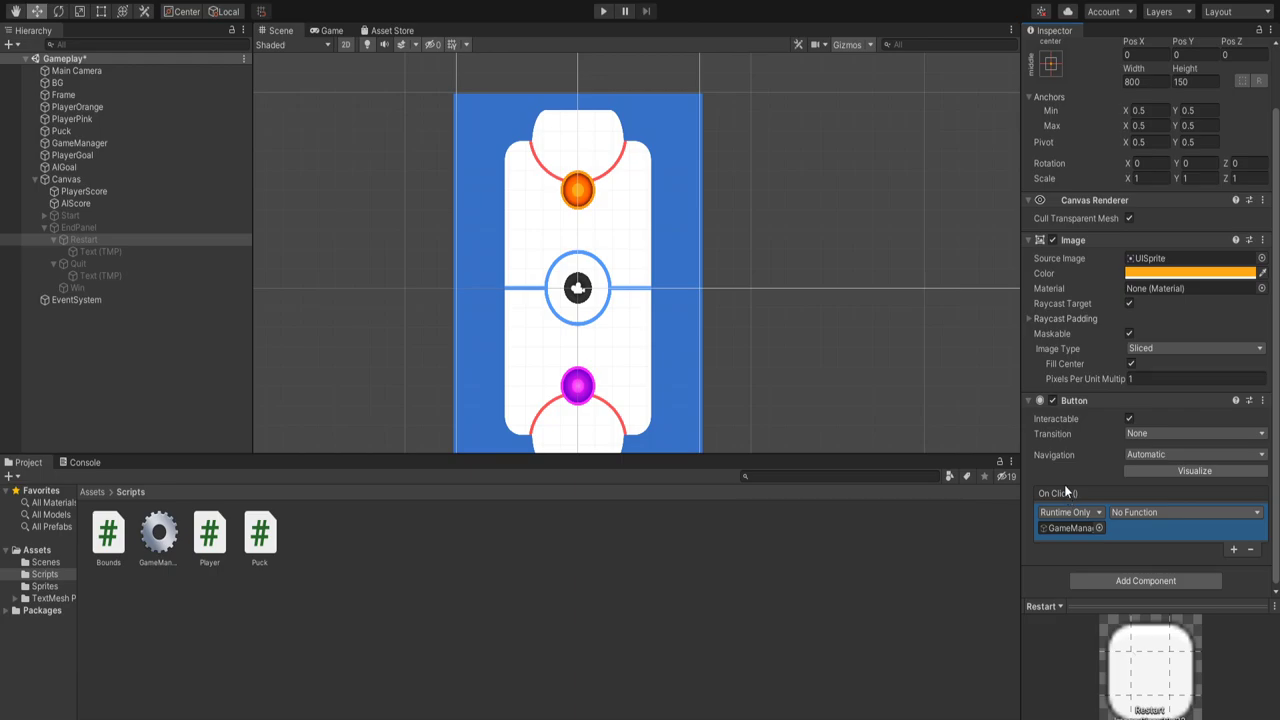
Step: Give the Quit button an On Click event calling GameManager.GameQuit, then enter Play mode
click(158, 263)
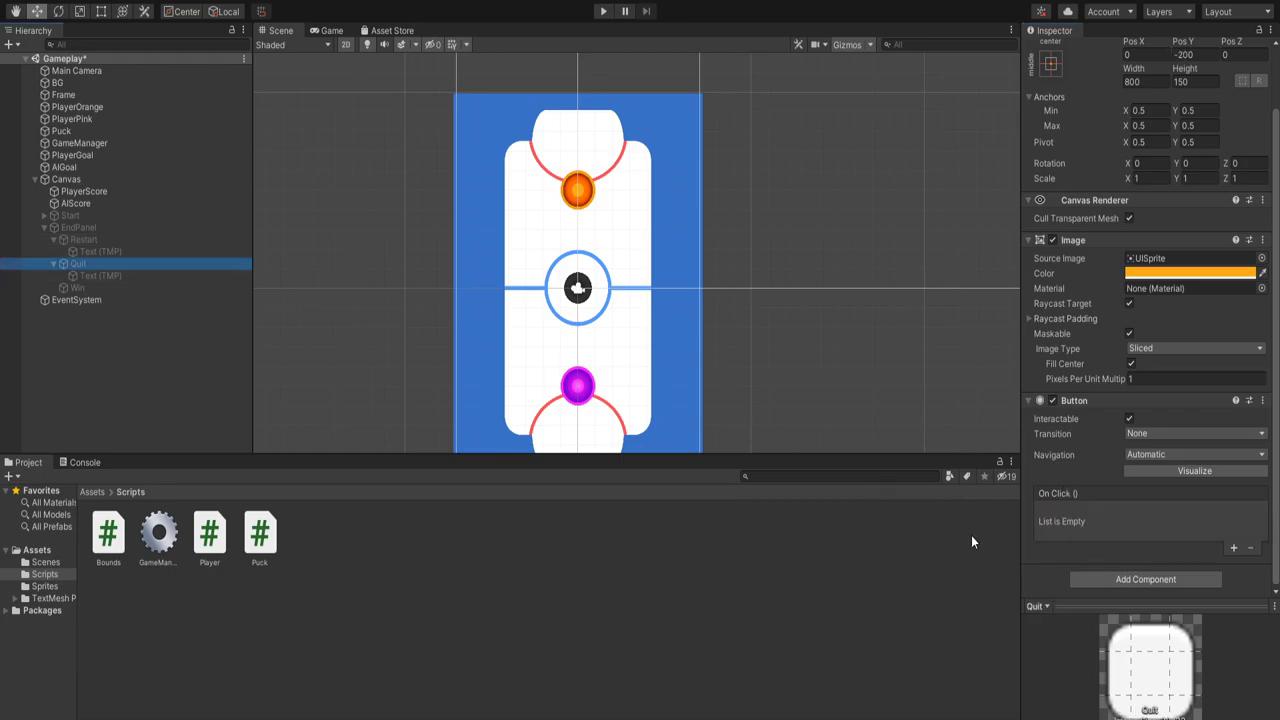
click(1234, 549)
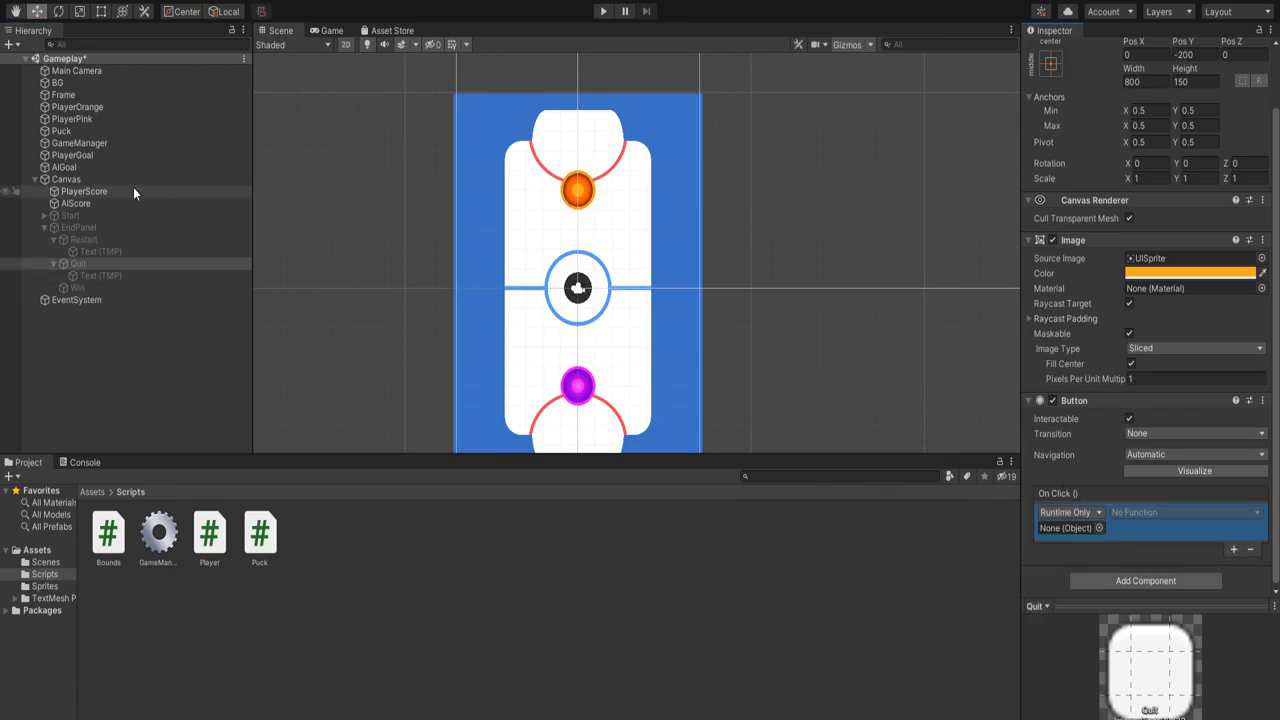
drag(140, 146, 822, 474)
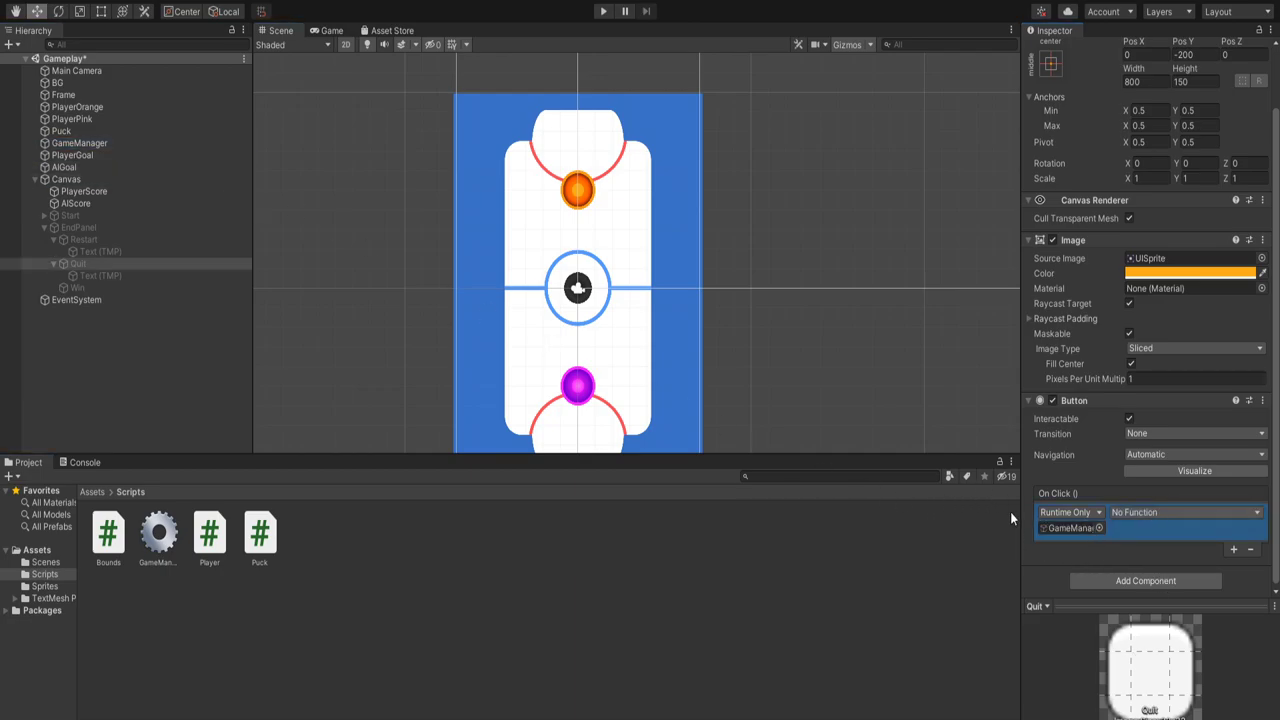
click(602, 11)
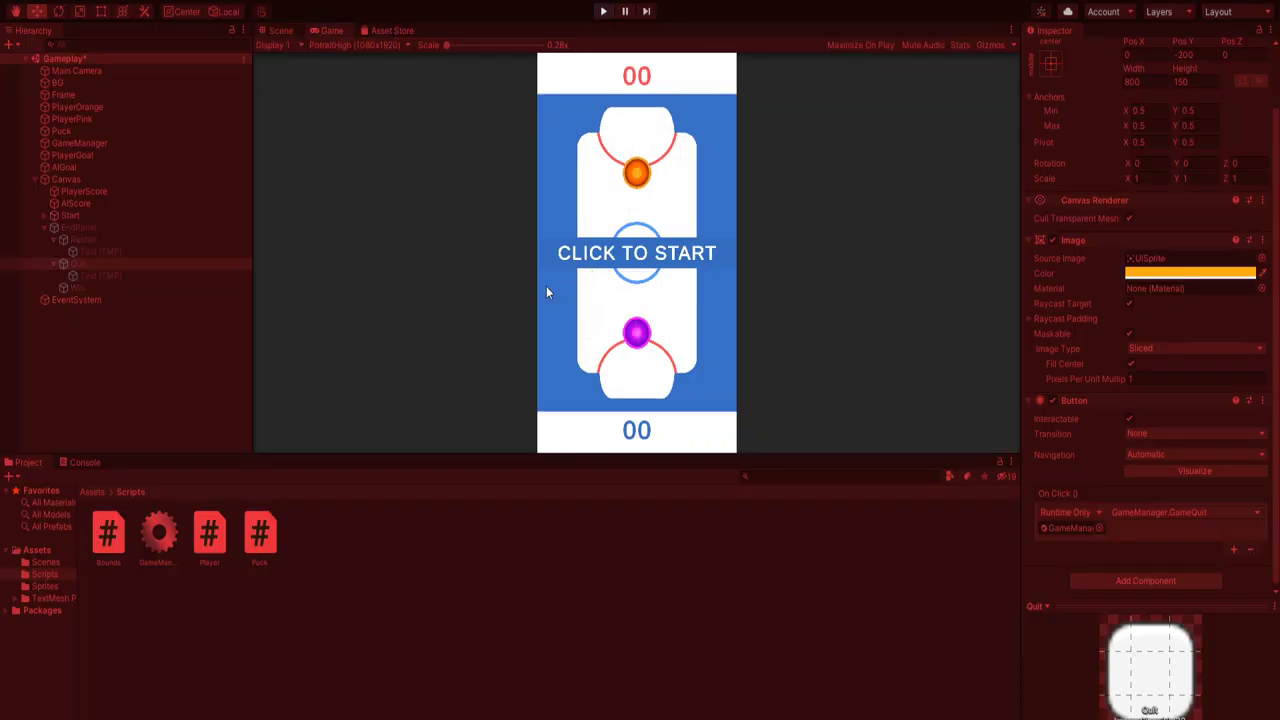
Step: Start the match and hit the puck with the pink paddle until the score reaches 15 against 03
click(642, 288)
mouse_move(638, 333)
mouse_down()
mouse_move(649, 331)
mouse_move(634, 266)
mouse_move(634, 300)
mouse_move(629, 273)
mouse_move(591, 314)
mouse_move(634, 309)
mouse_move(571, 297)
mouse_move(629, 248)
mouse_move(607, 282)
mouse_move(641, 299)
mouse_move(607, 314)
mouse_move(597, 305)
mouse_move(663, 290)
mouse_move(636, 323)
mouse_up()
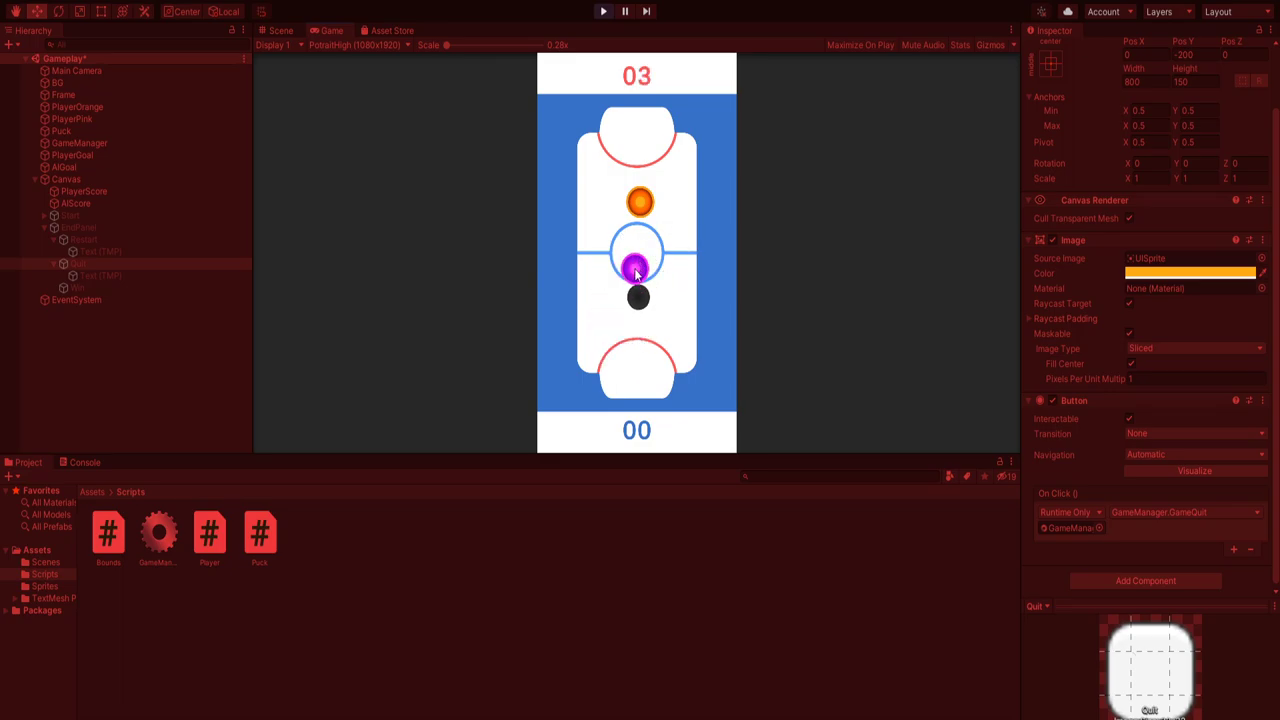
drag(636, 274, 633, 218)
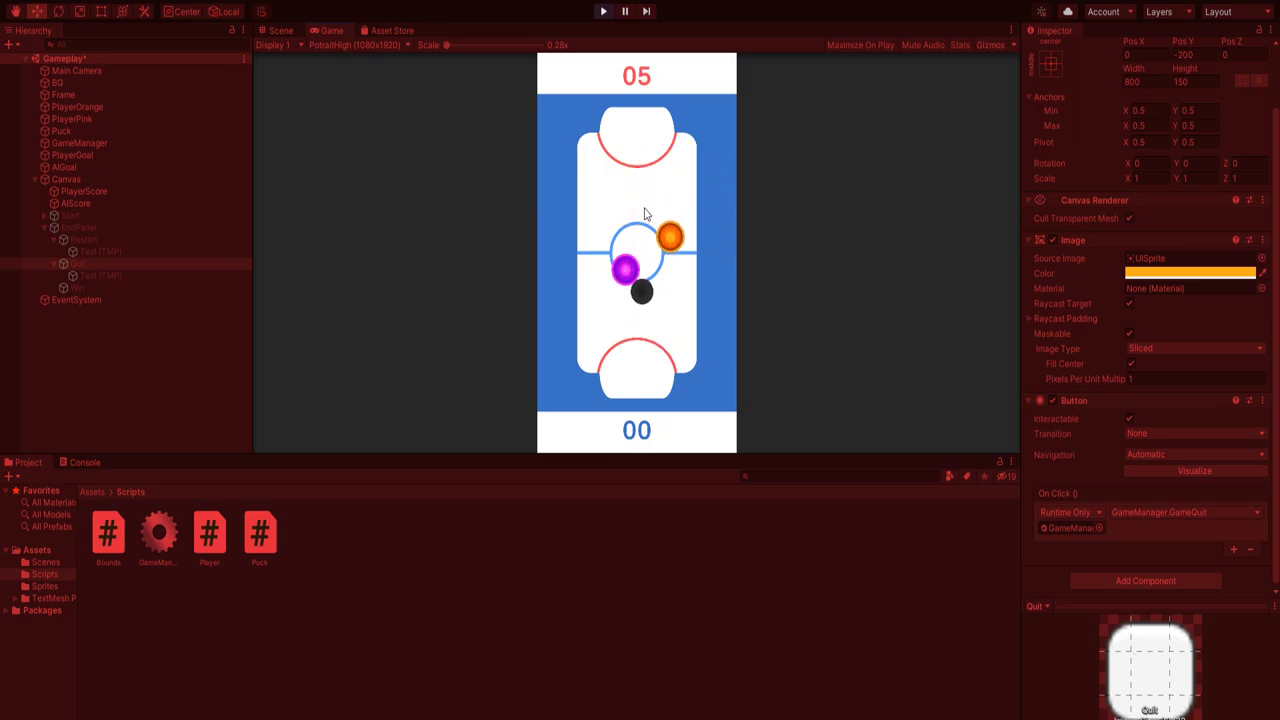
mouse_move(625, 268)
mouse_down()
mouse_move(663, 334)
mouse_move(629, 269)
mouse_move(627, 293)
mouse_move(643, 266)
mouse_up()
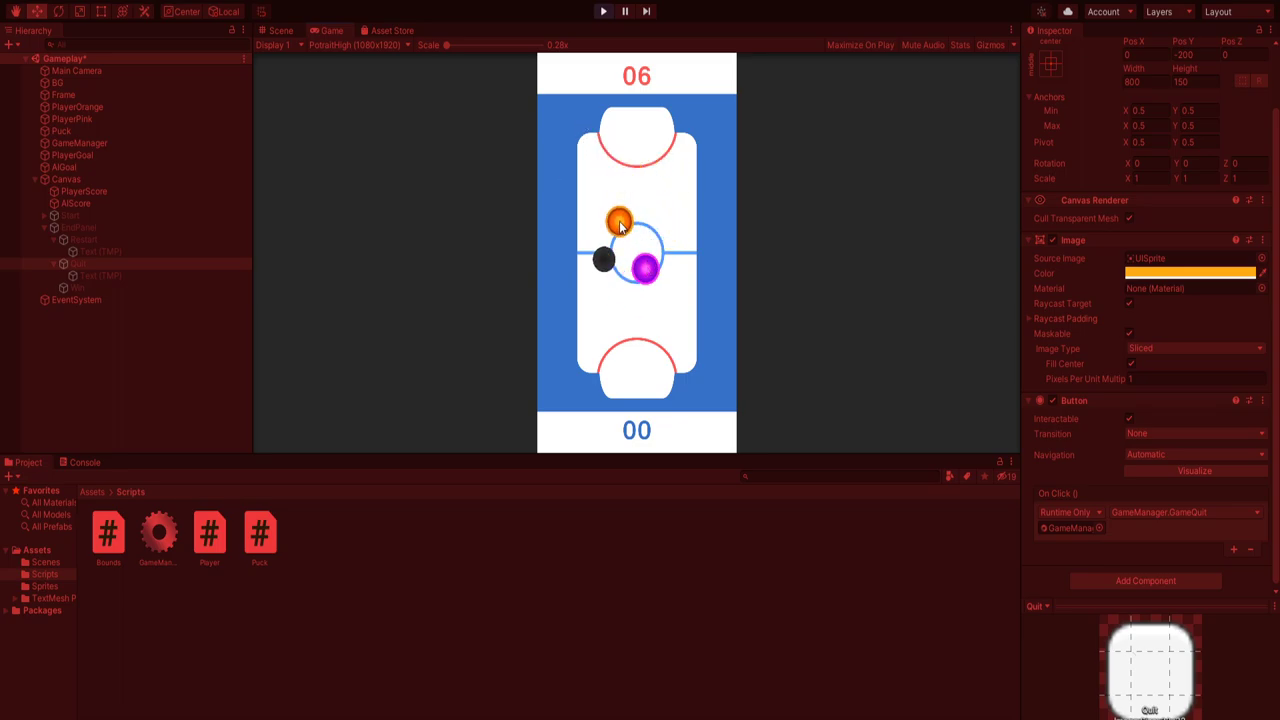
drag(646, 268, 650, 226)
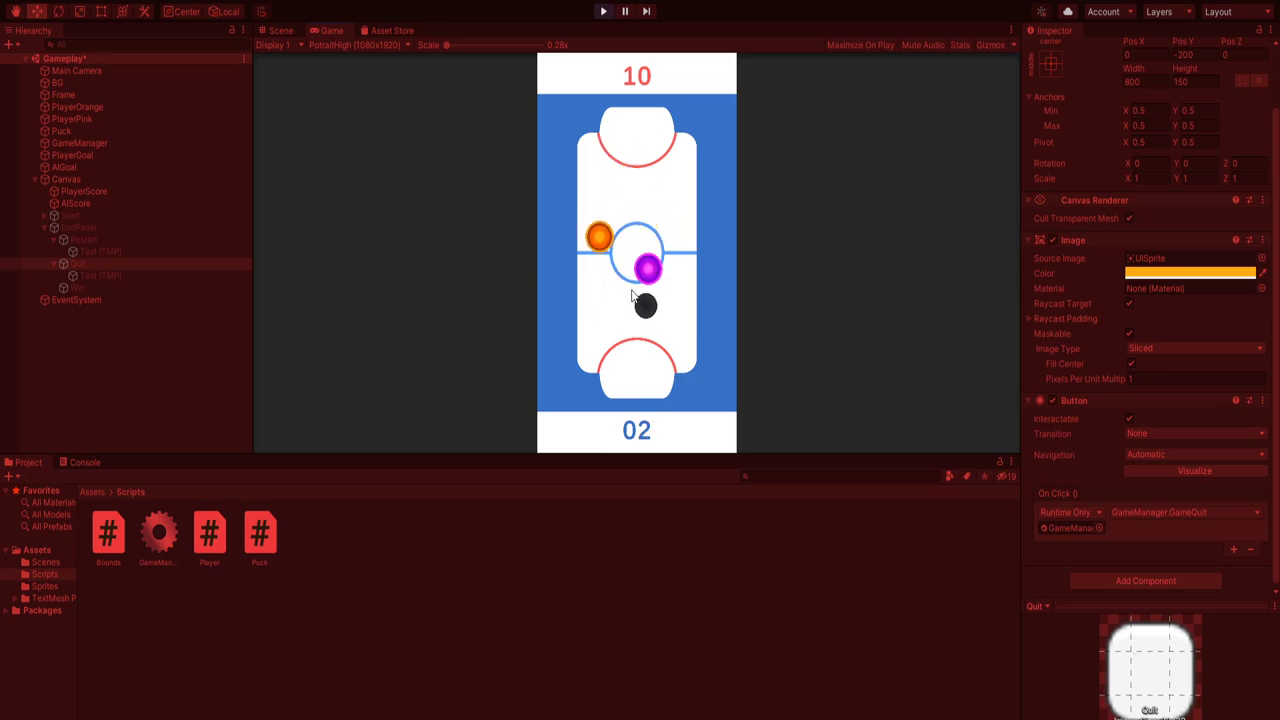
drag(632, 296, 670, 289)
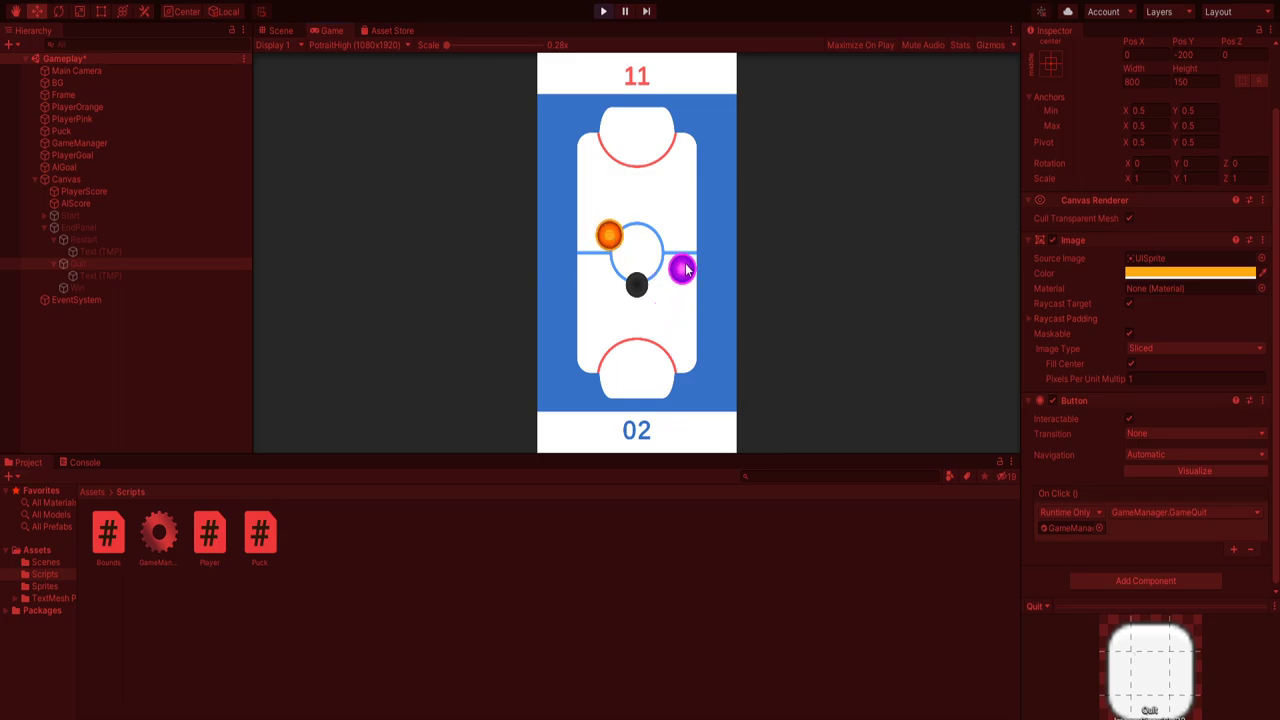
drag(678, 272, 647, 214)
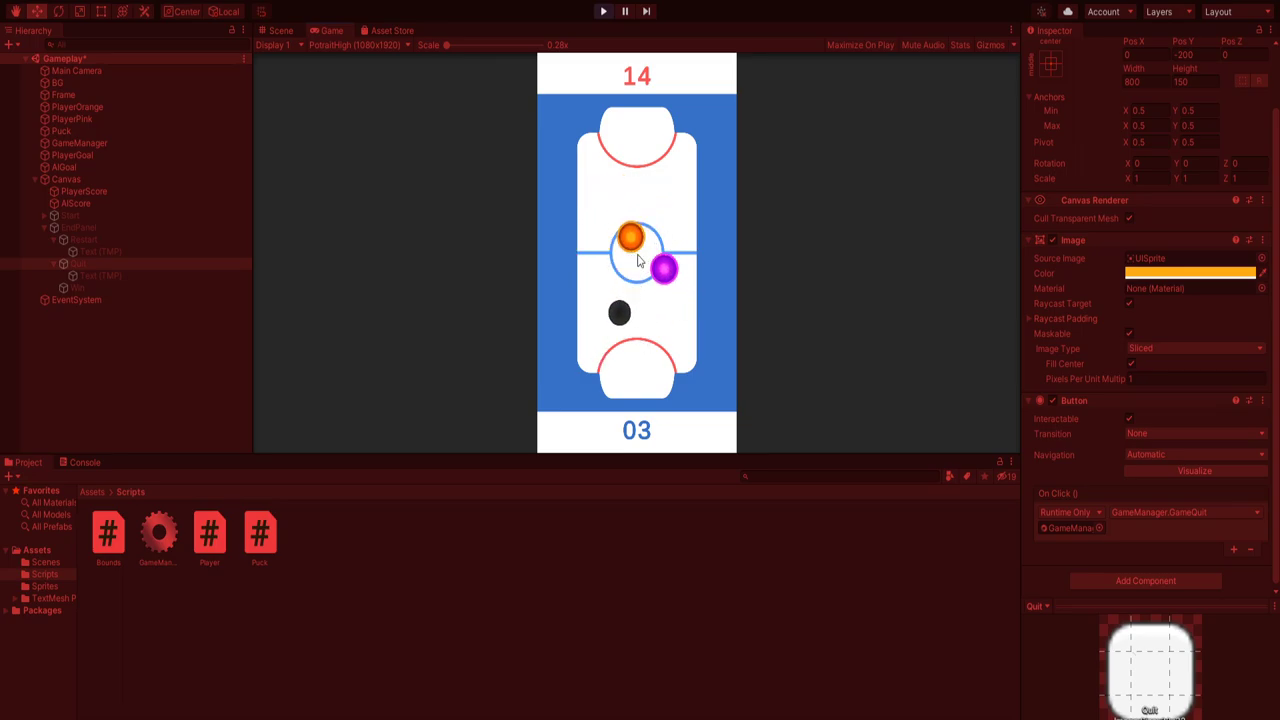
drag(656, 300, 611, 338)
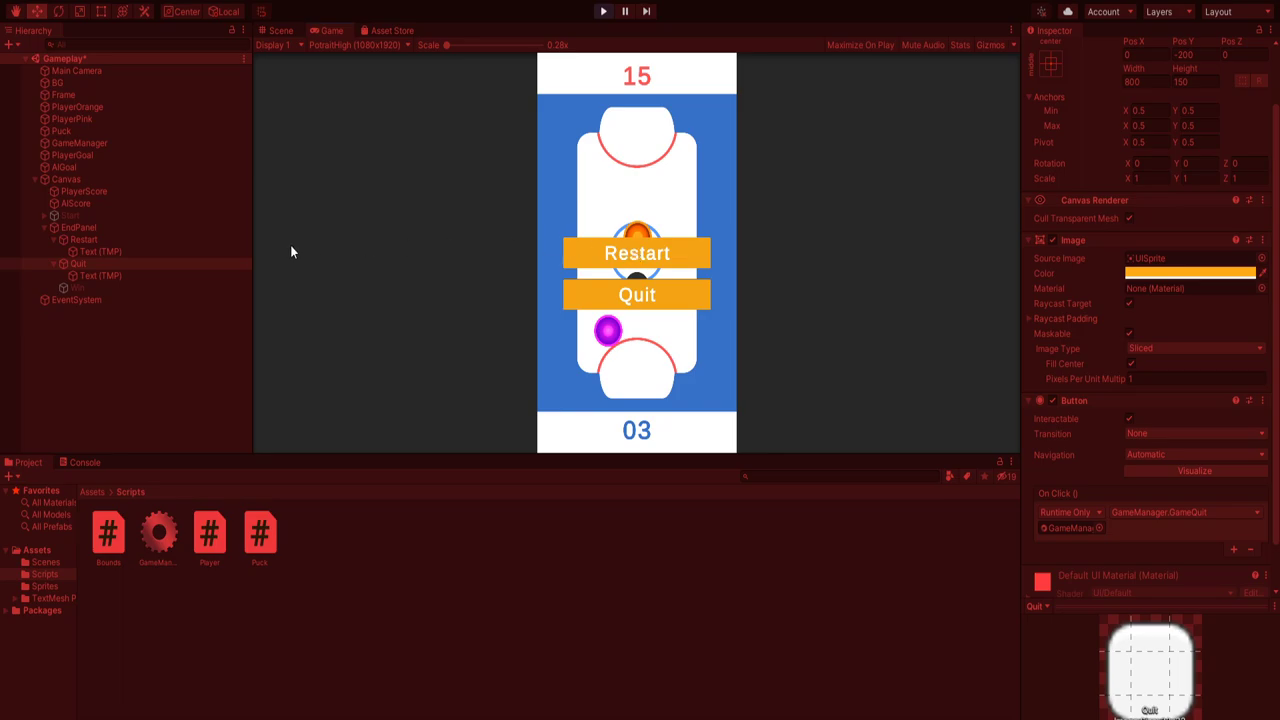
Step: Activate the Win object so the Orange Wins! message appears
click(121, 287)
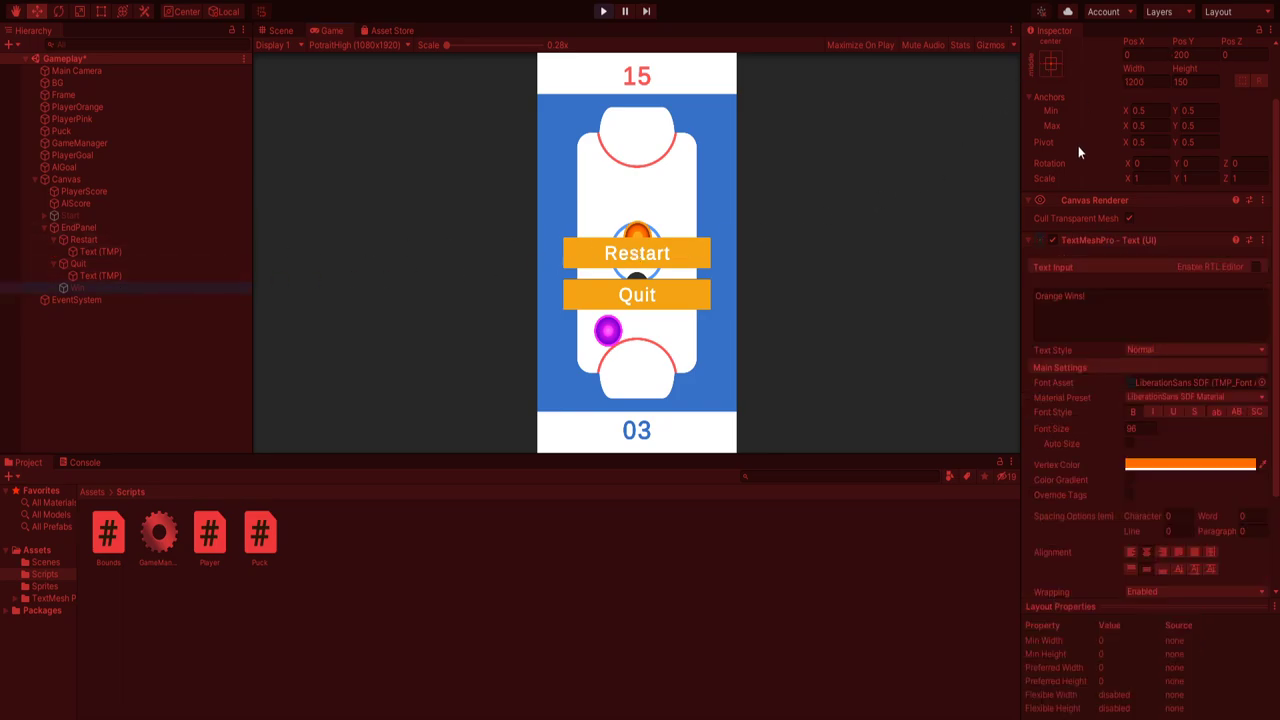
scroll(1078, 146, up, 2)
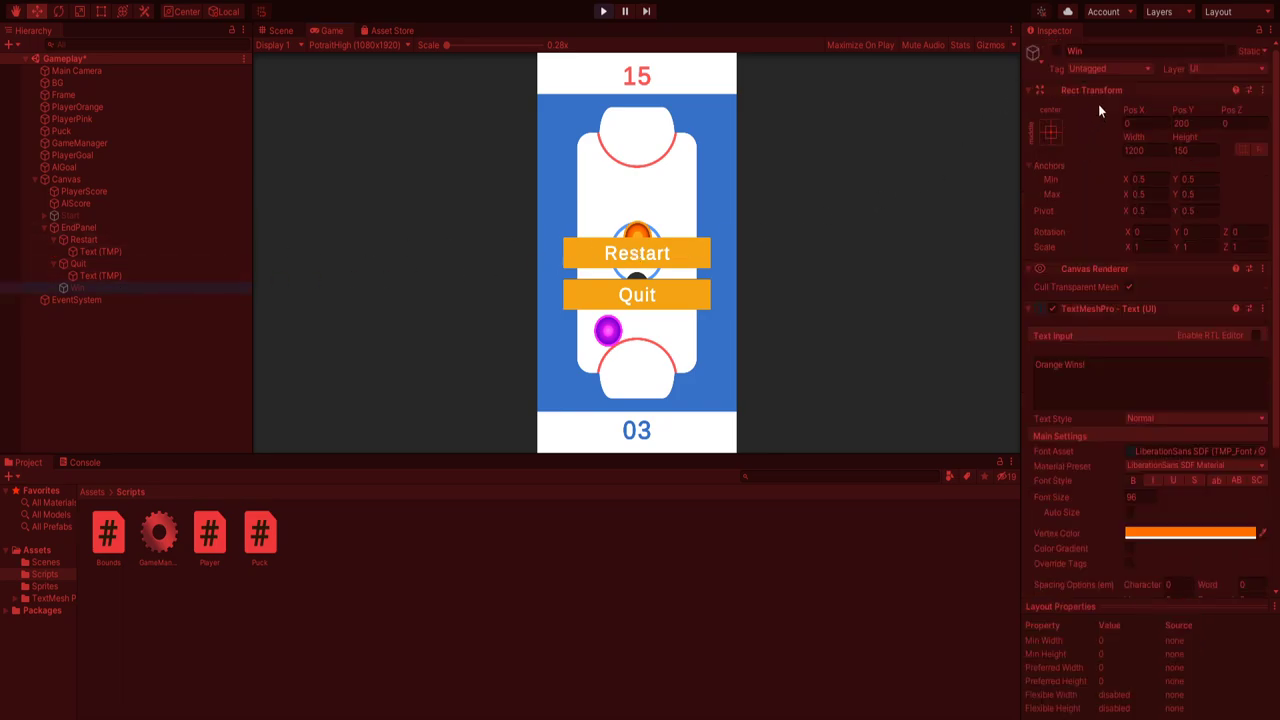
click(1057, 52)
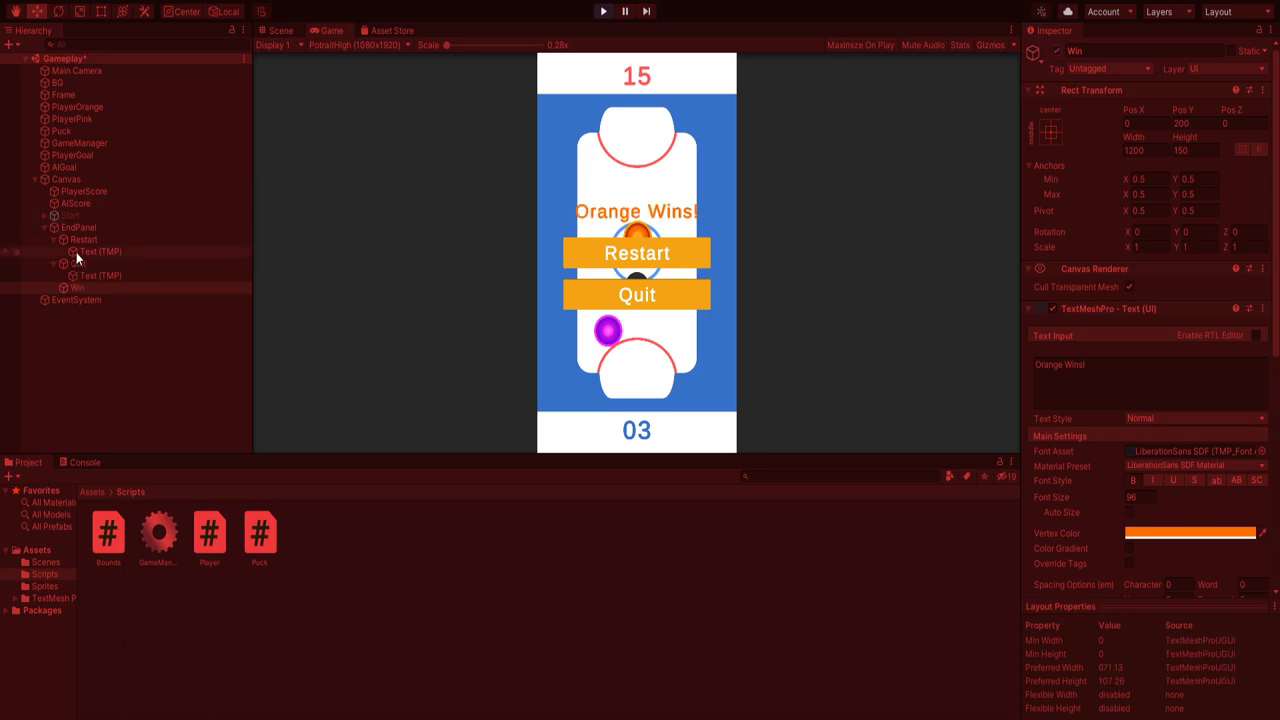
Step: Restart from the end panel, play briefly at 00–00, then stop Play mode
click(627, 255)
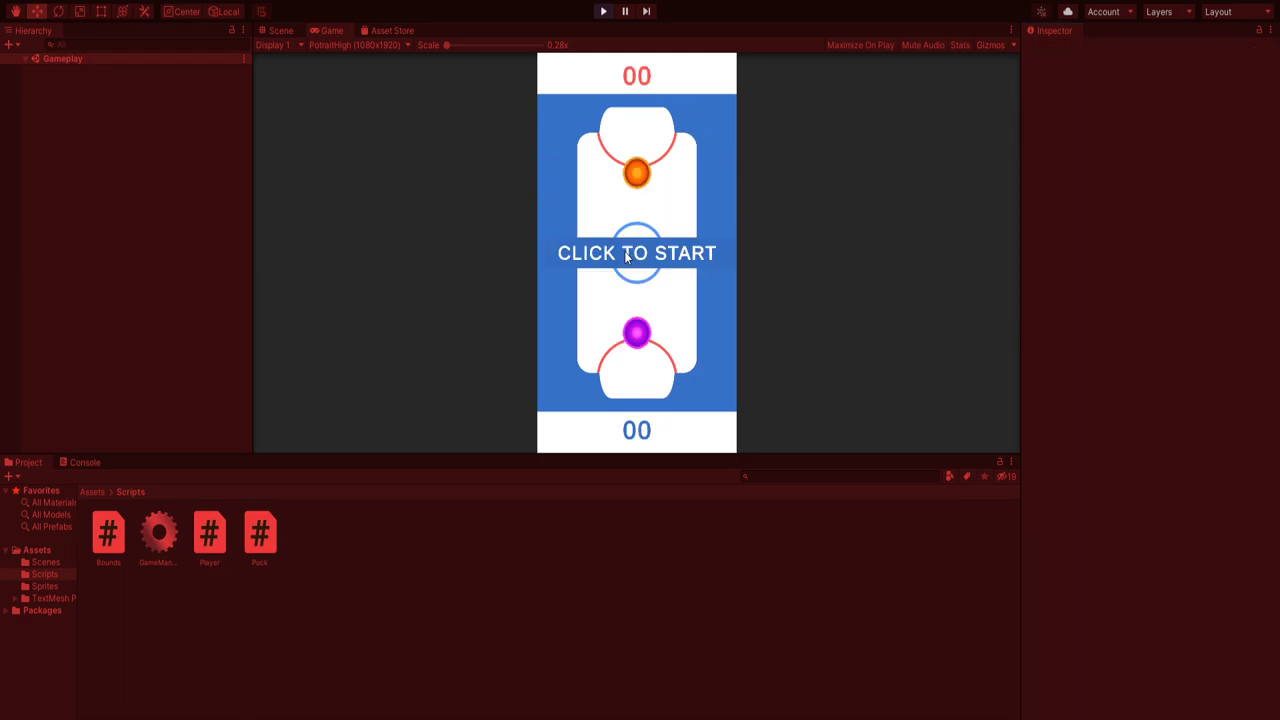
click(604, 14)
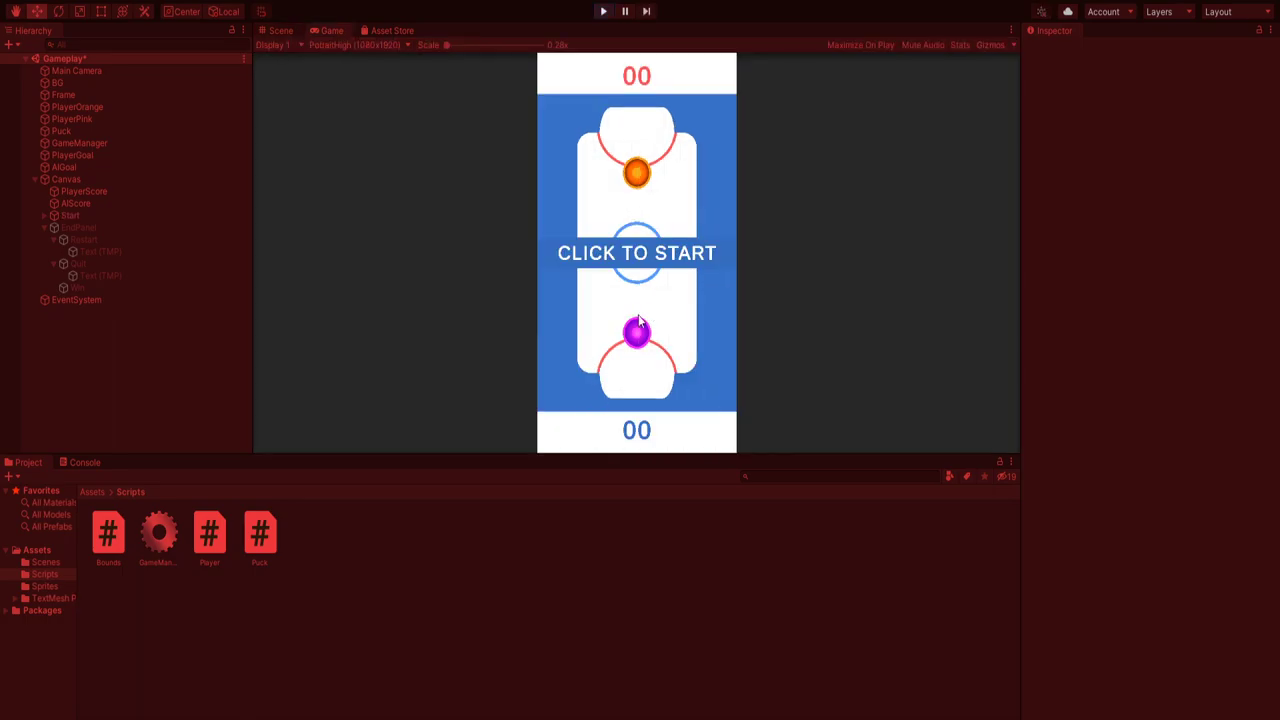
click(660, 268)
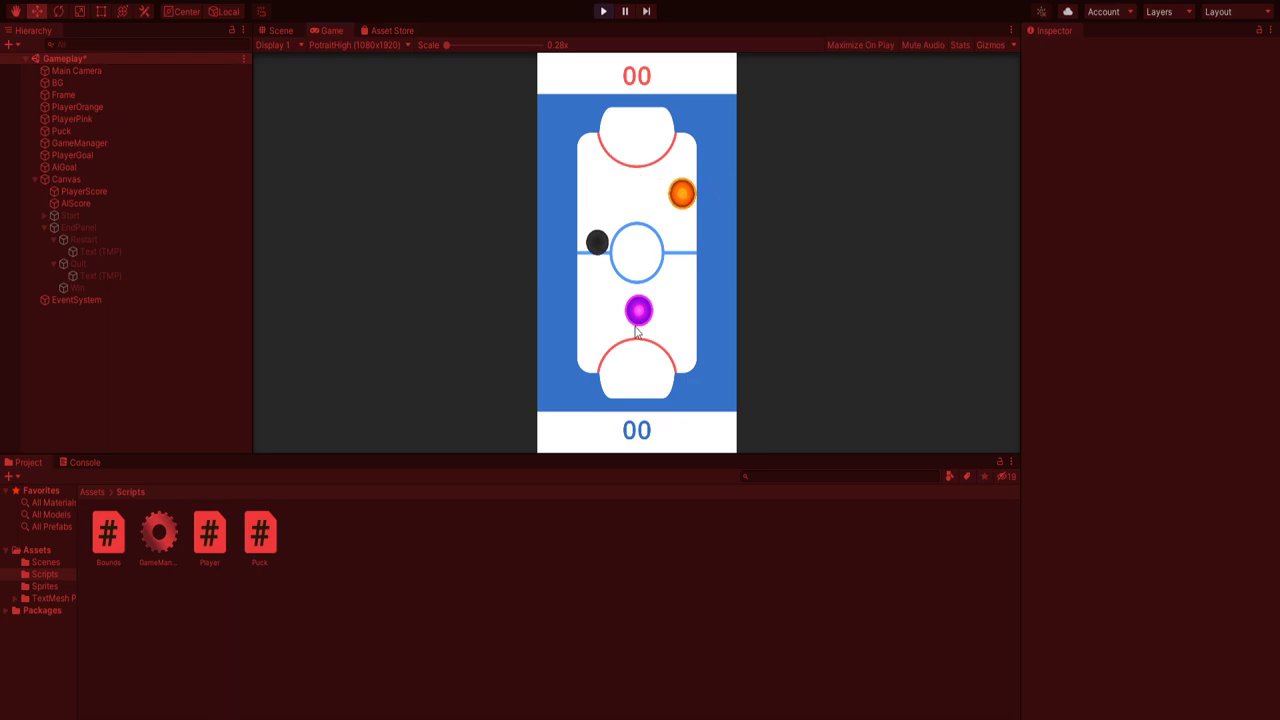
mouse_move(637, 310)
mouse_down()
mouse_move(612, 297)
mouse_move(617, 269)
mouse_move(646, 294)
mouse_move(637, 306)
mouse_up()
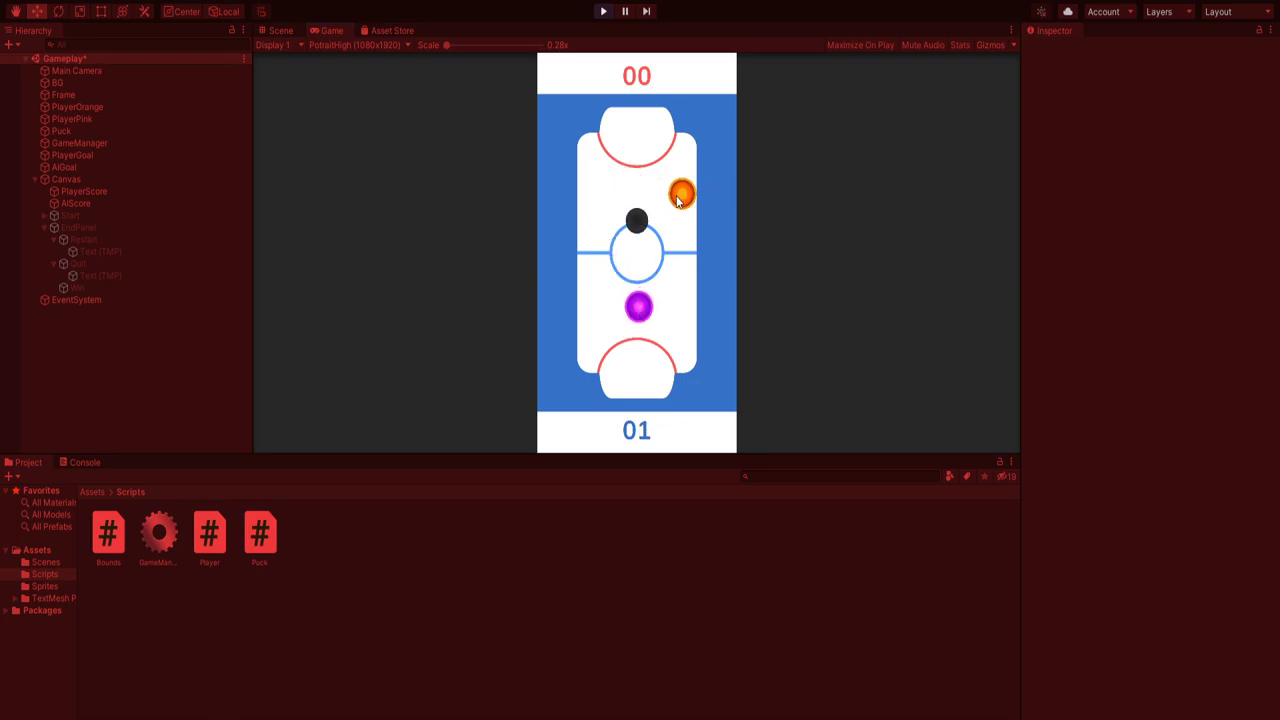
drag(636, 232, 609, 272)
click(603, 11)
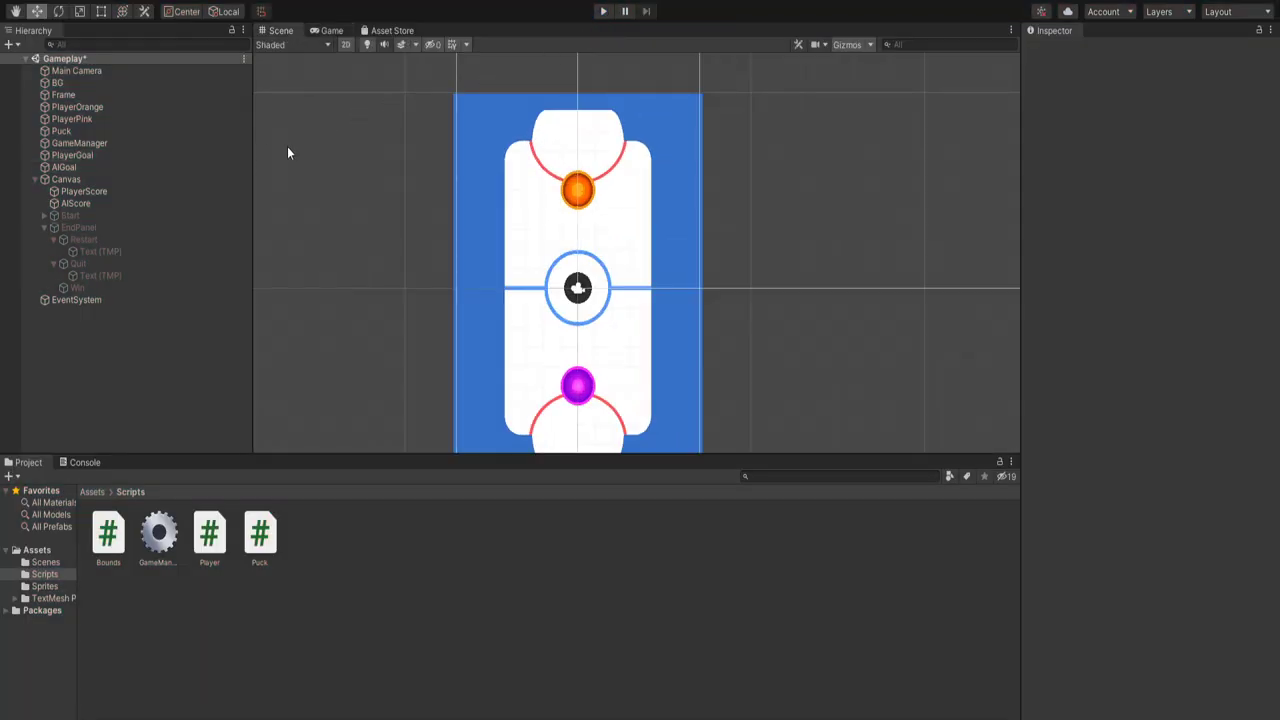
Step: Edit the Frame's Polygon Collider 2D, dragging its upper-left vertices onto the rounded corner
double_click(124, 94)
scroll(555, 112, up, 3)
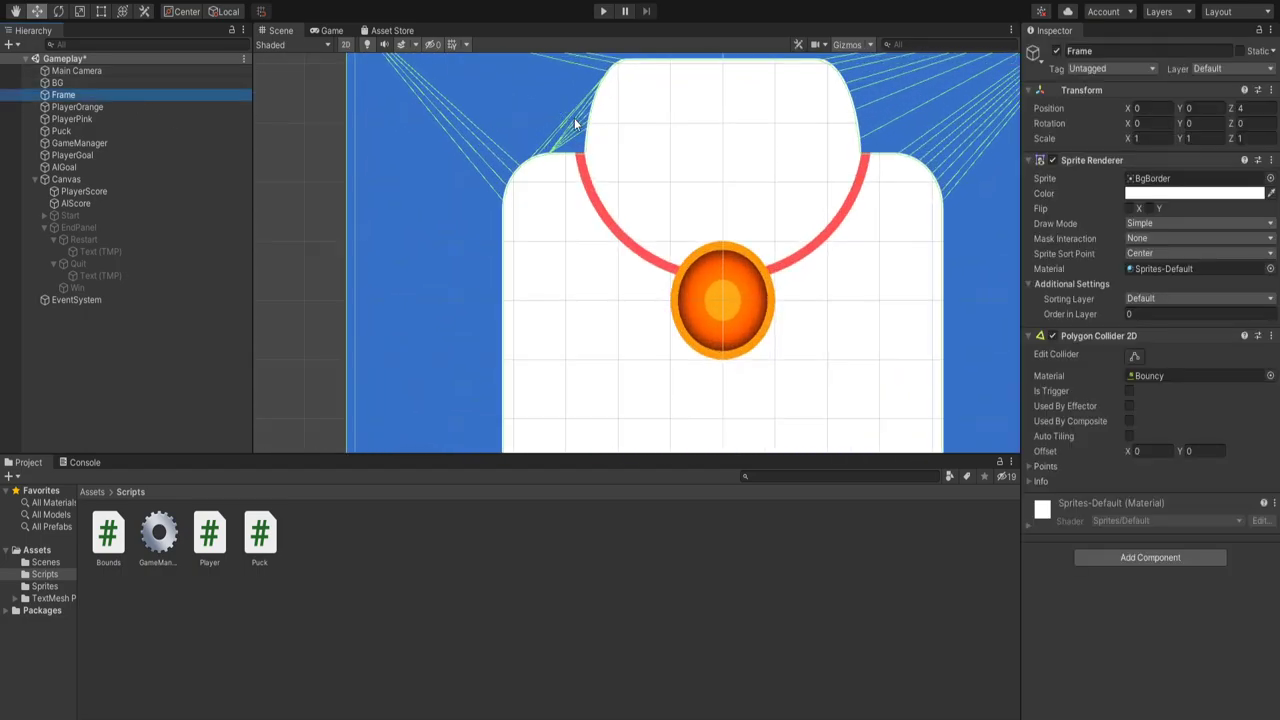
click(1132, 358)
scroll(503, 137, up, 8)
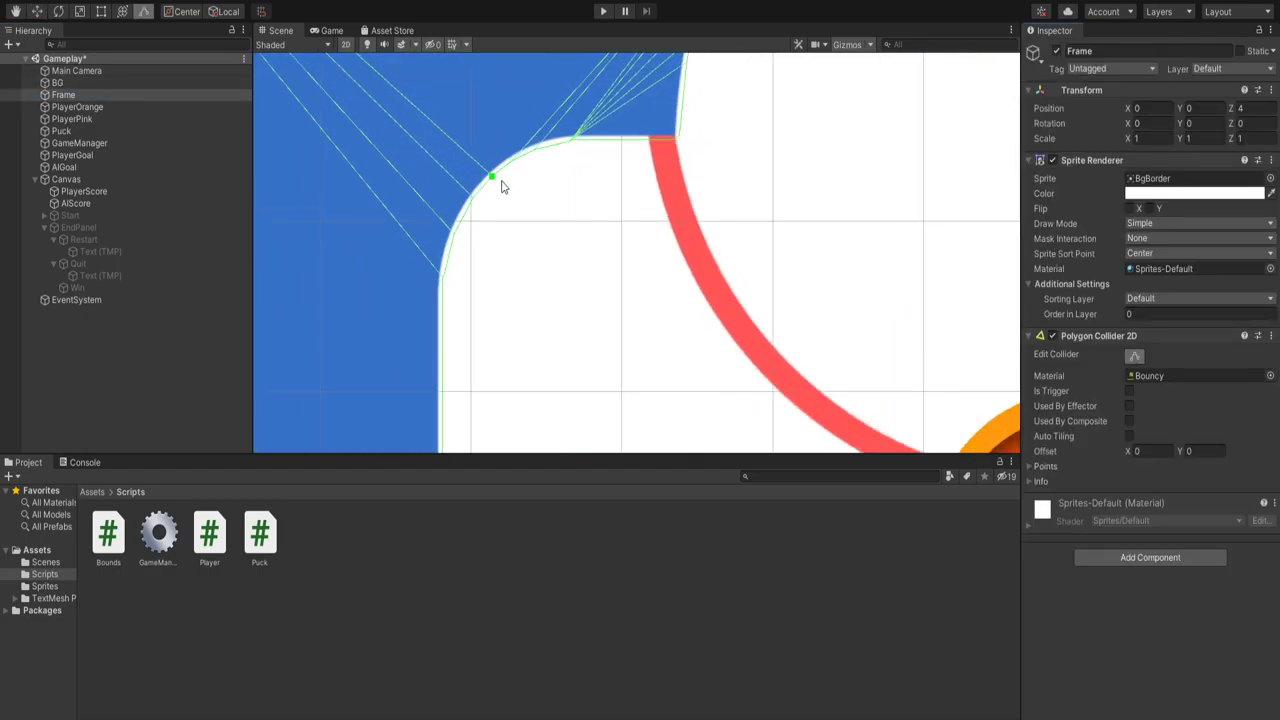
drag(598, 144, 432, 317)
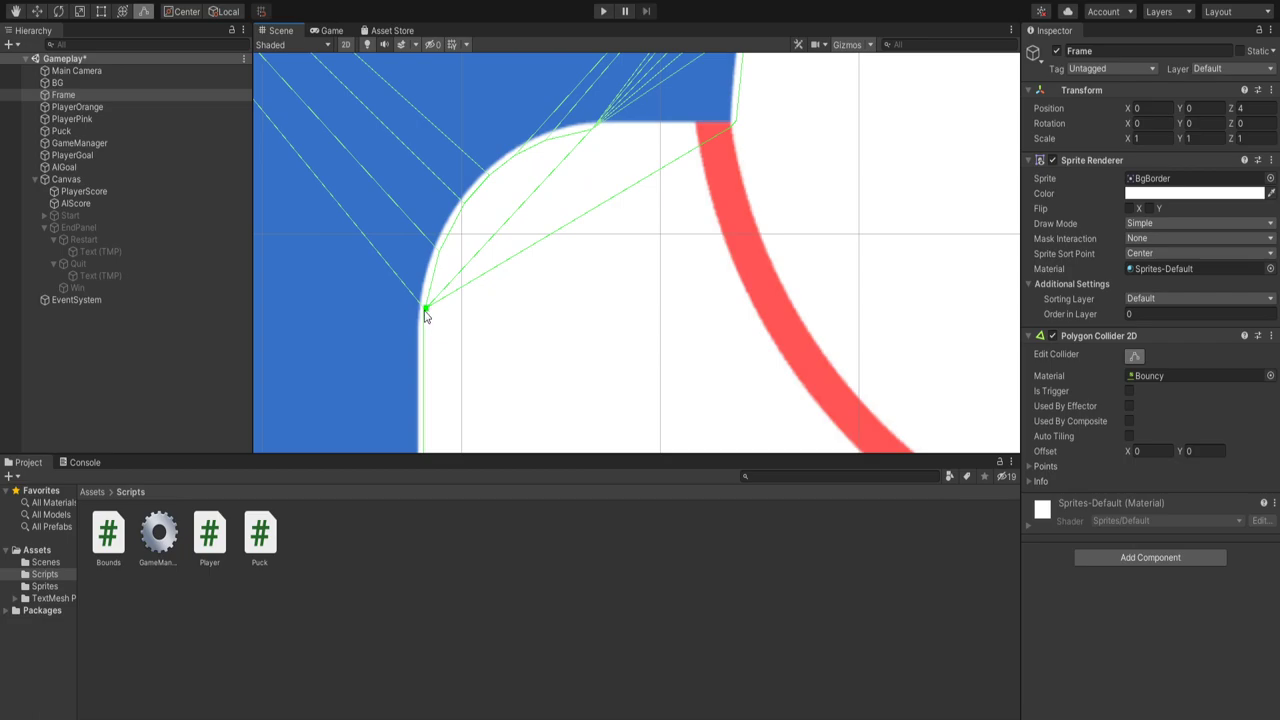
scroll(427, 314, up, 5)
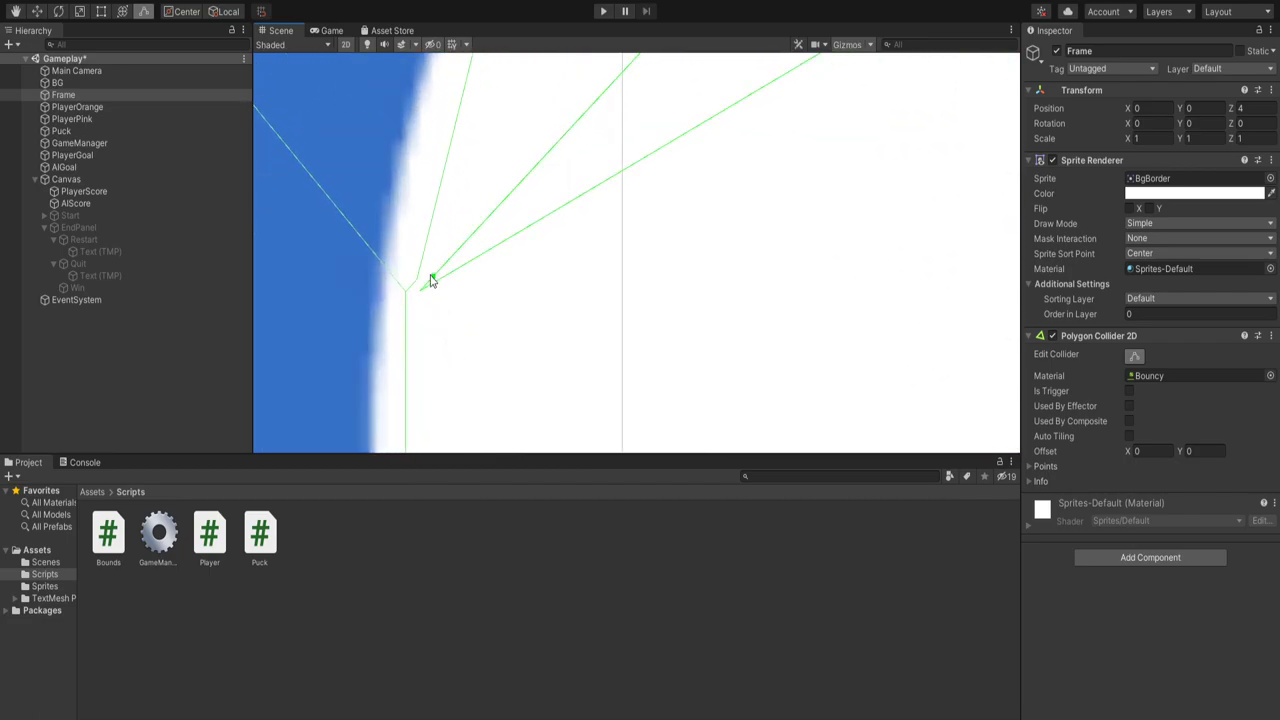
drag(417, 301, 537, 302)
drag(432, 305, 500, 286)
scroll(506, 317, down, 5)
middle_drag(517, 311, 388, 390)
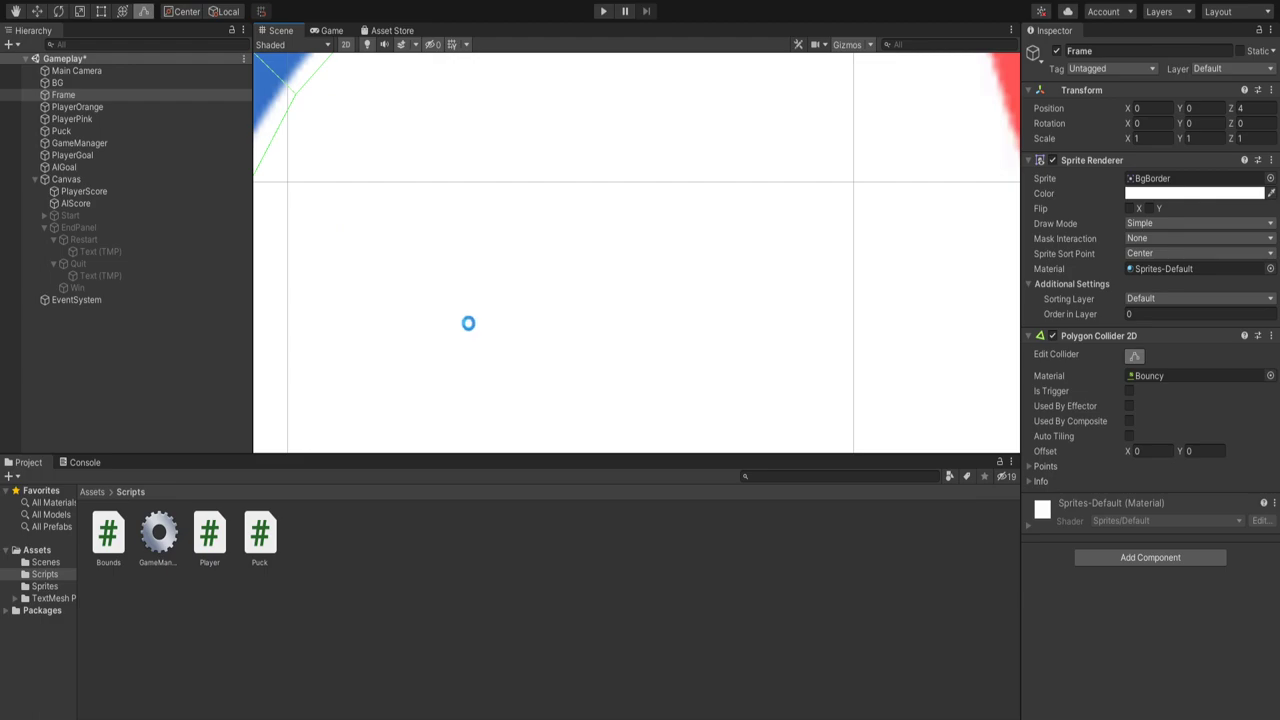
Step: Play a test match with the pink paddle to 15–04, then quit from the end panel
click(602, 12)
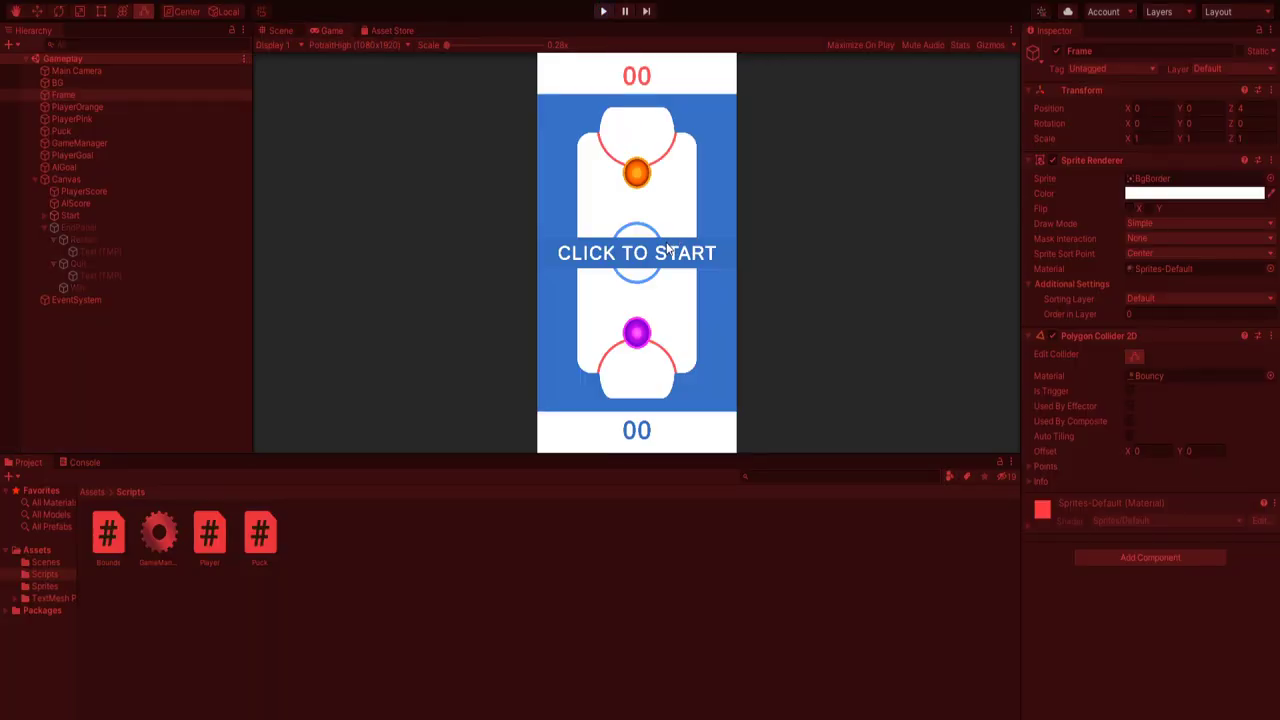
click(672, 205)
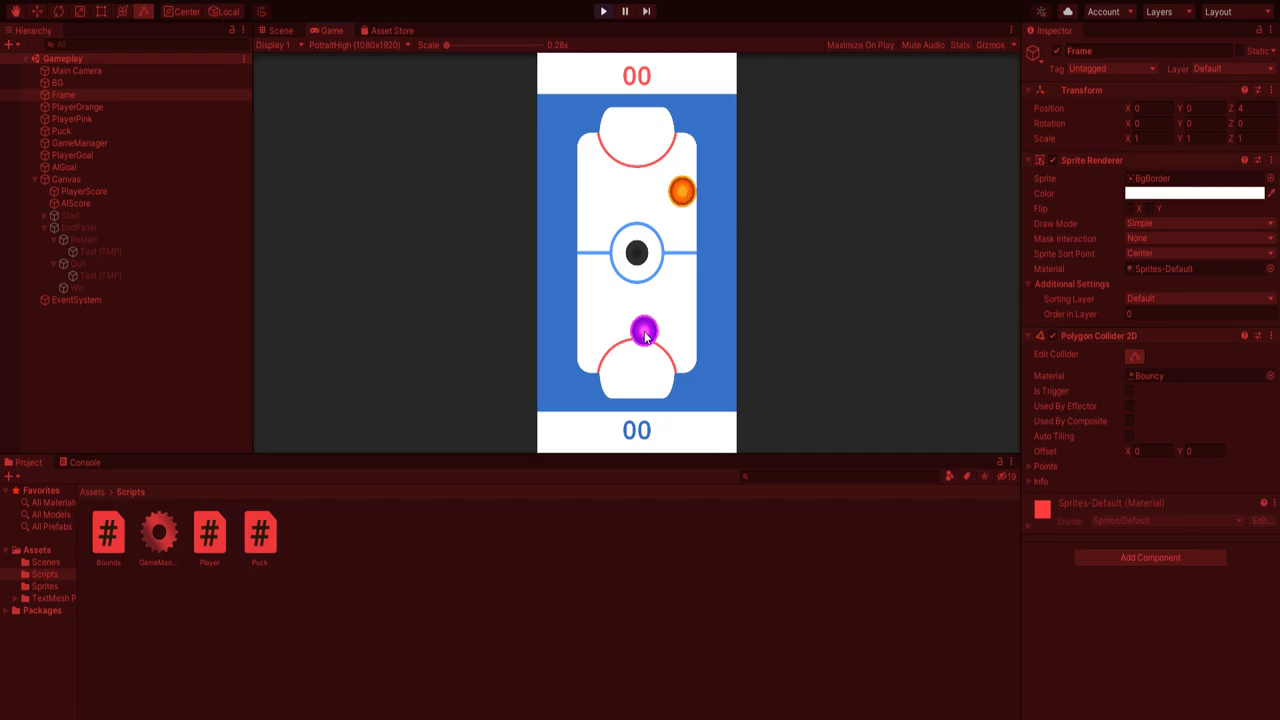
mouse_move(646, 331)
mouse_down()
mouse_move(640, 266)
mouse_move(640, 313)
mouse_up()
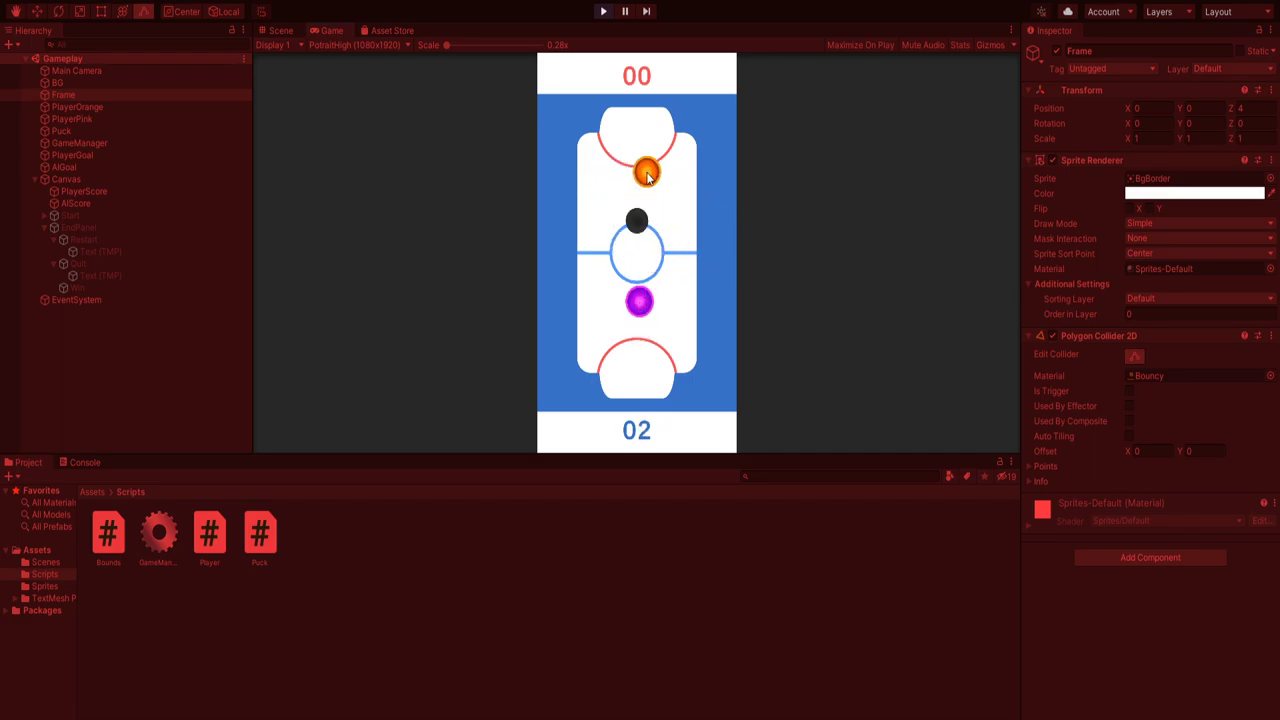
mouse_move(658, 305)
mouse_down()
mouse_move(632, 348)
mouse_move(648, 278)
mouse_move(648, 298)
mouse_up()
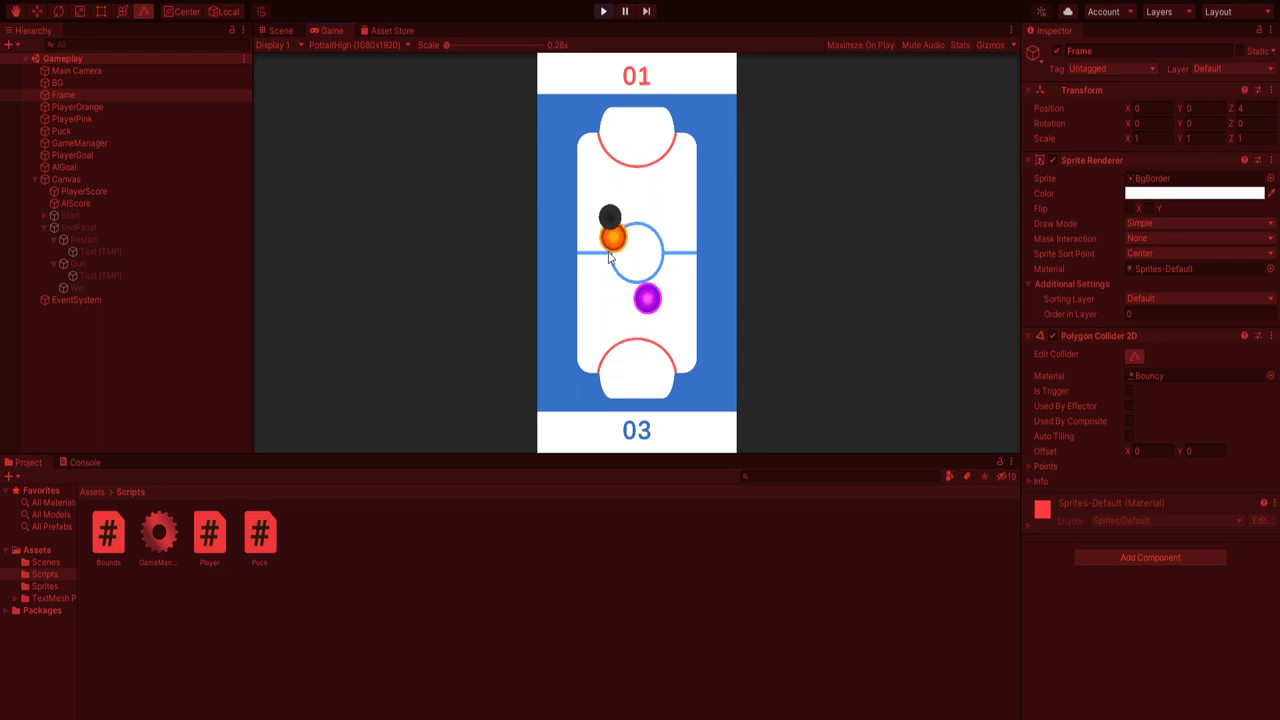
drag(647, 298, 661, 263)
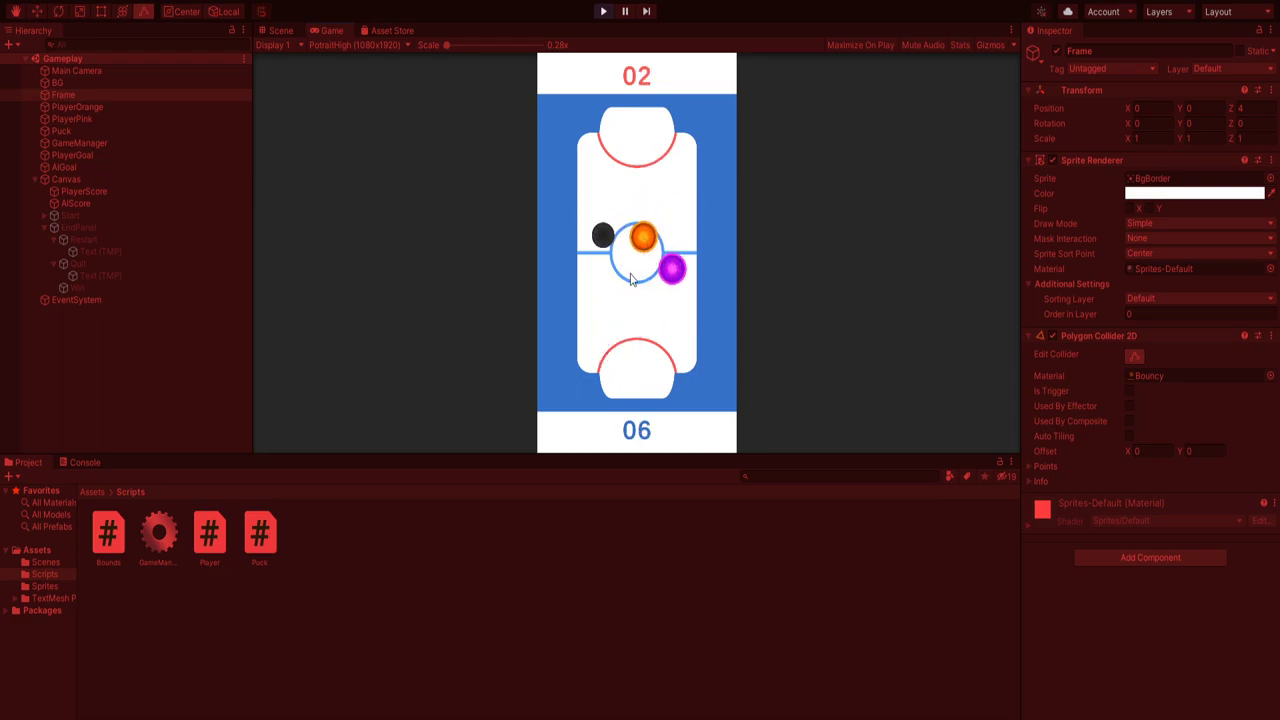
drag(673, 275, 640, 272)
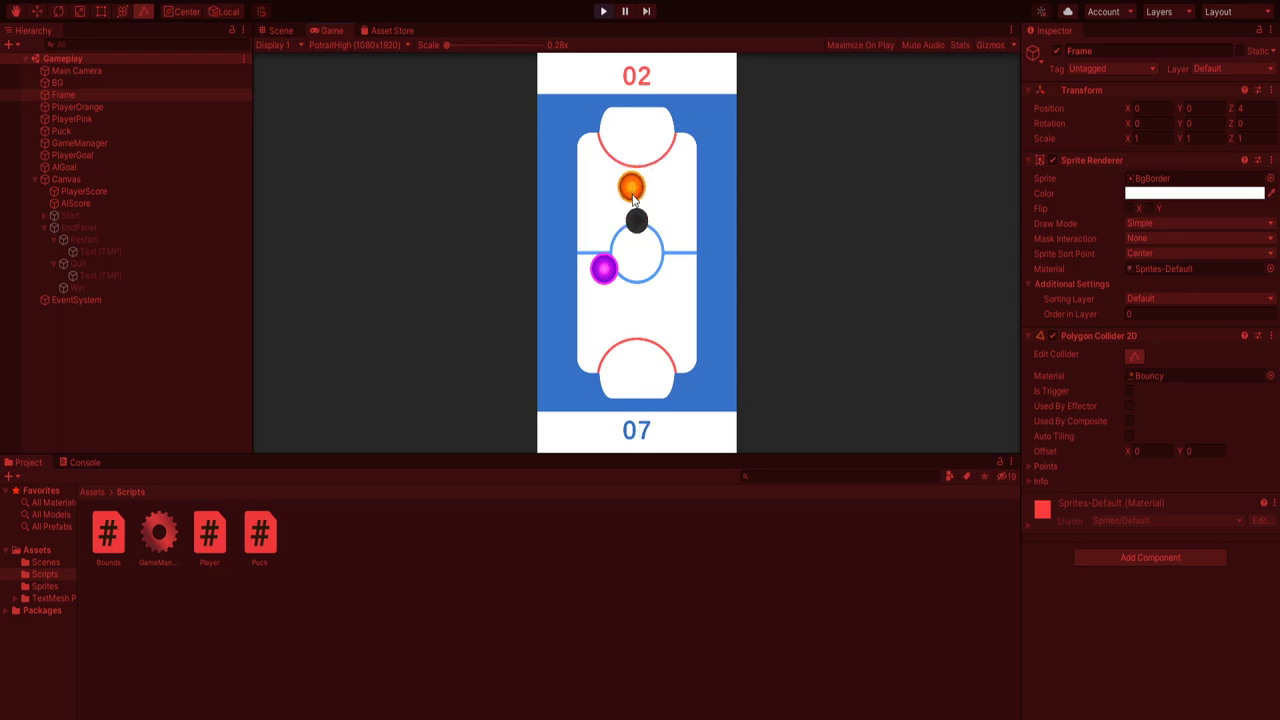
drag(600, 272, 657, 269)
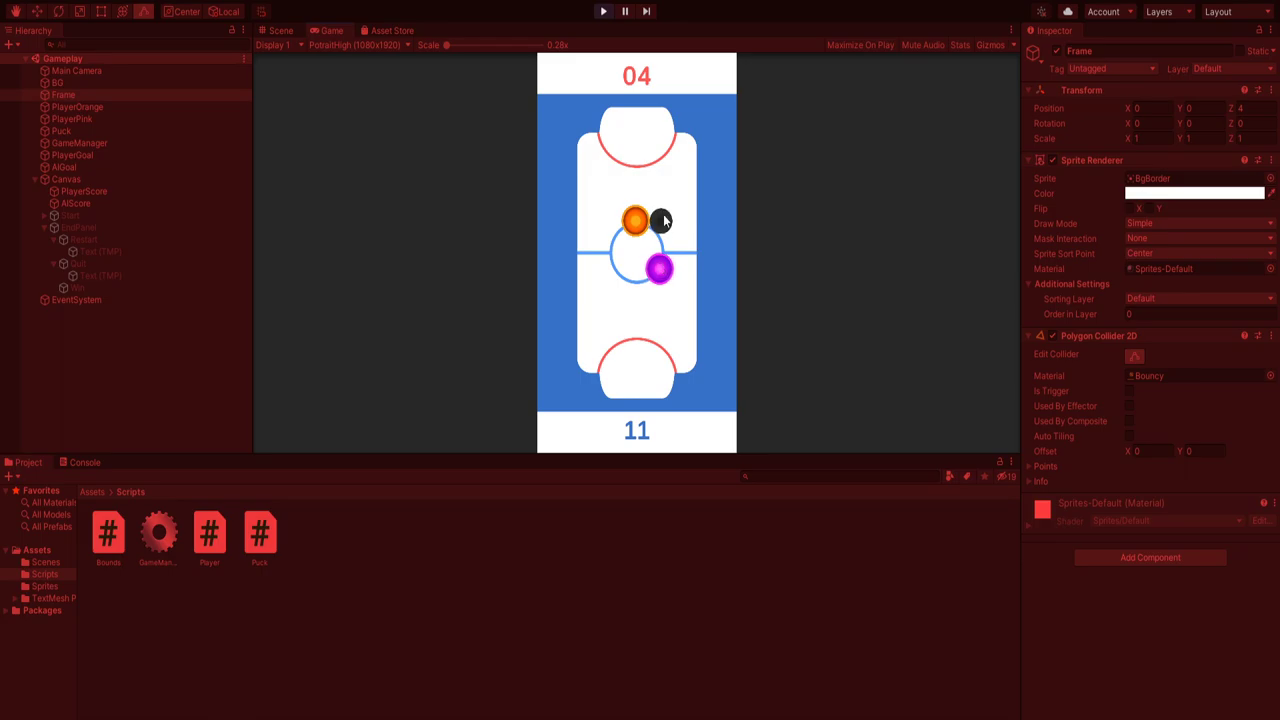
drag(663, 220, 636, 244)
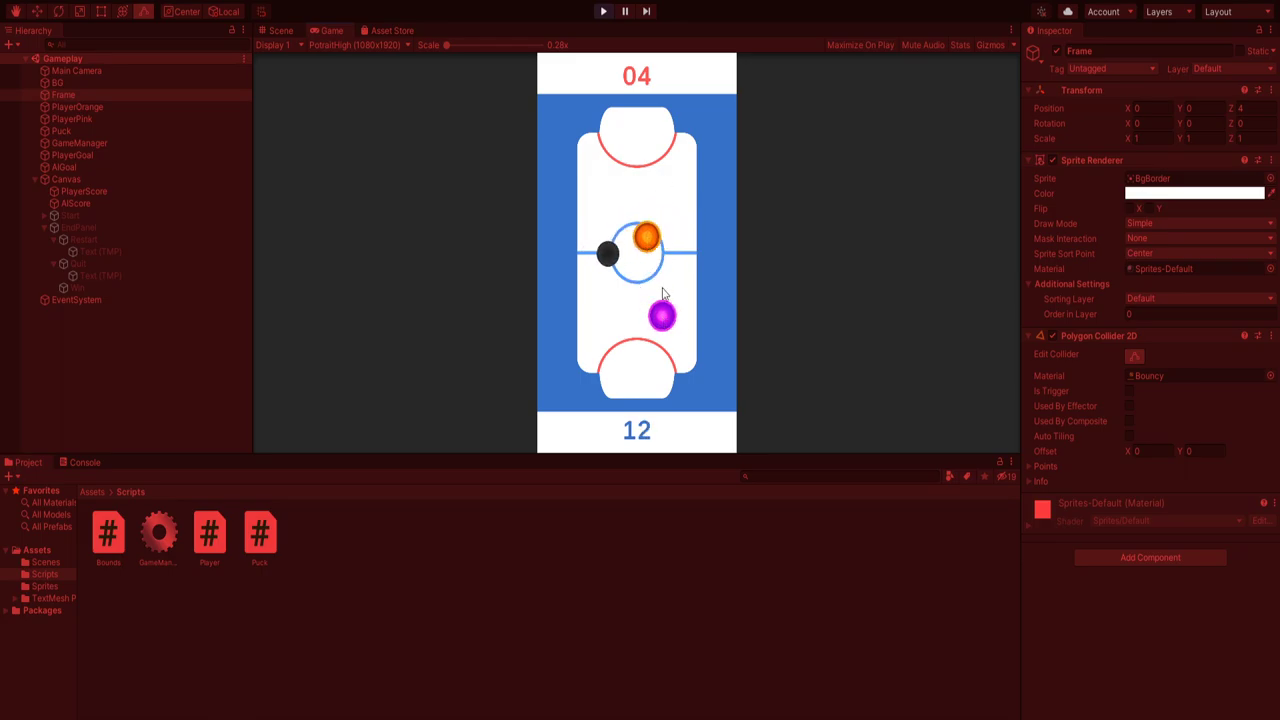
drag(662, 316, 652, 265)
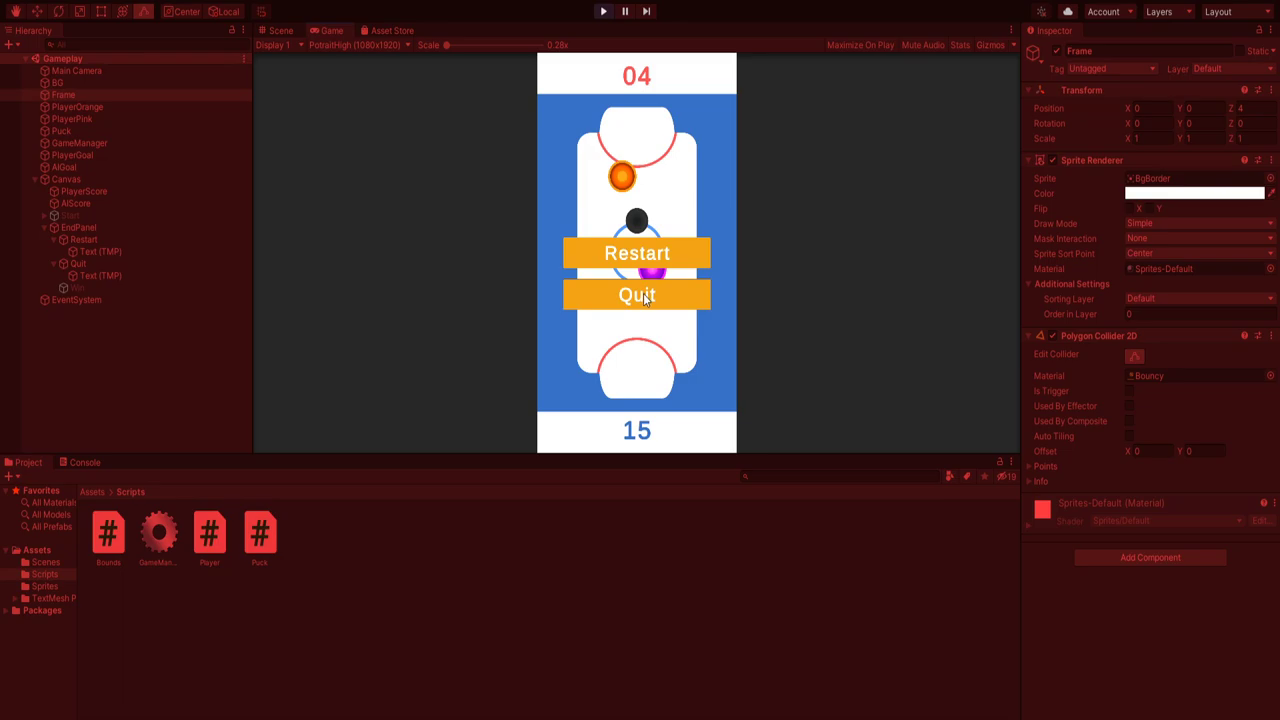
click(645, 297)
Step: Zoom out the Scene view and return to the Game view showing the 00–00 board
scroll(648, 297, down, 4)
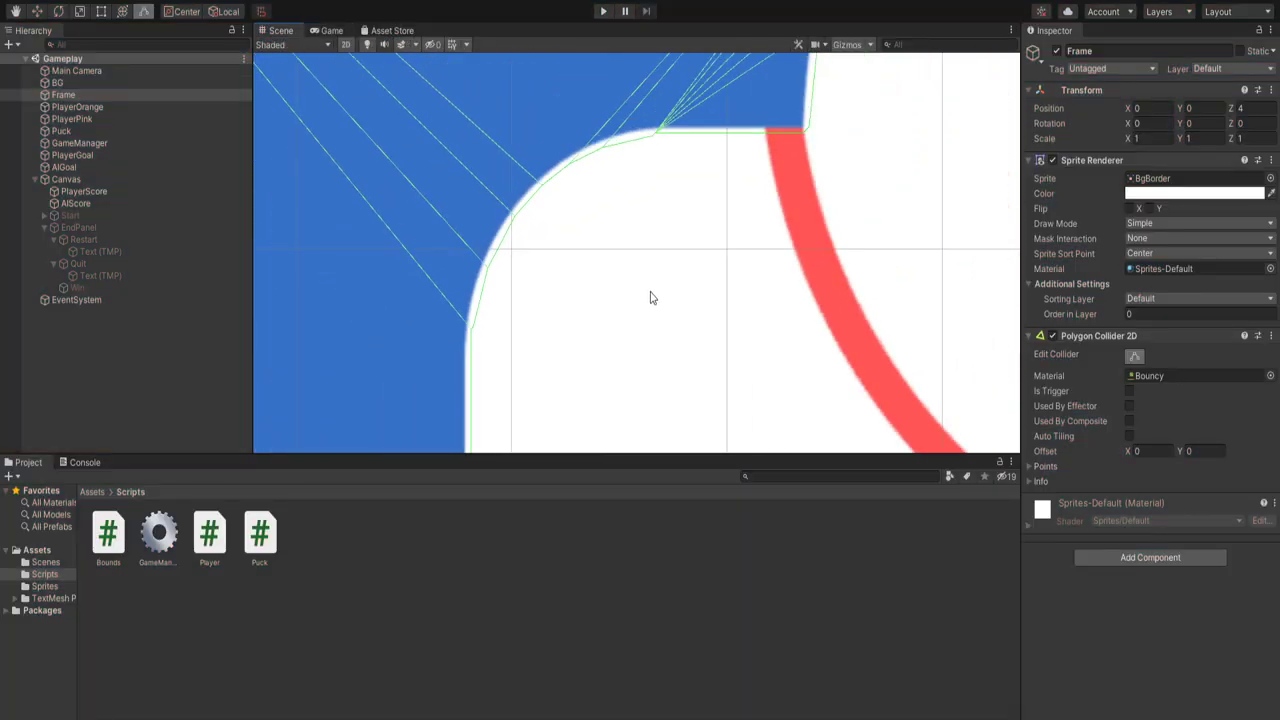
scroll(650, 297, down, 5)
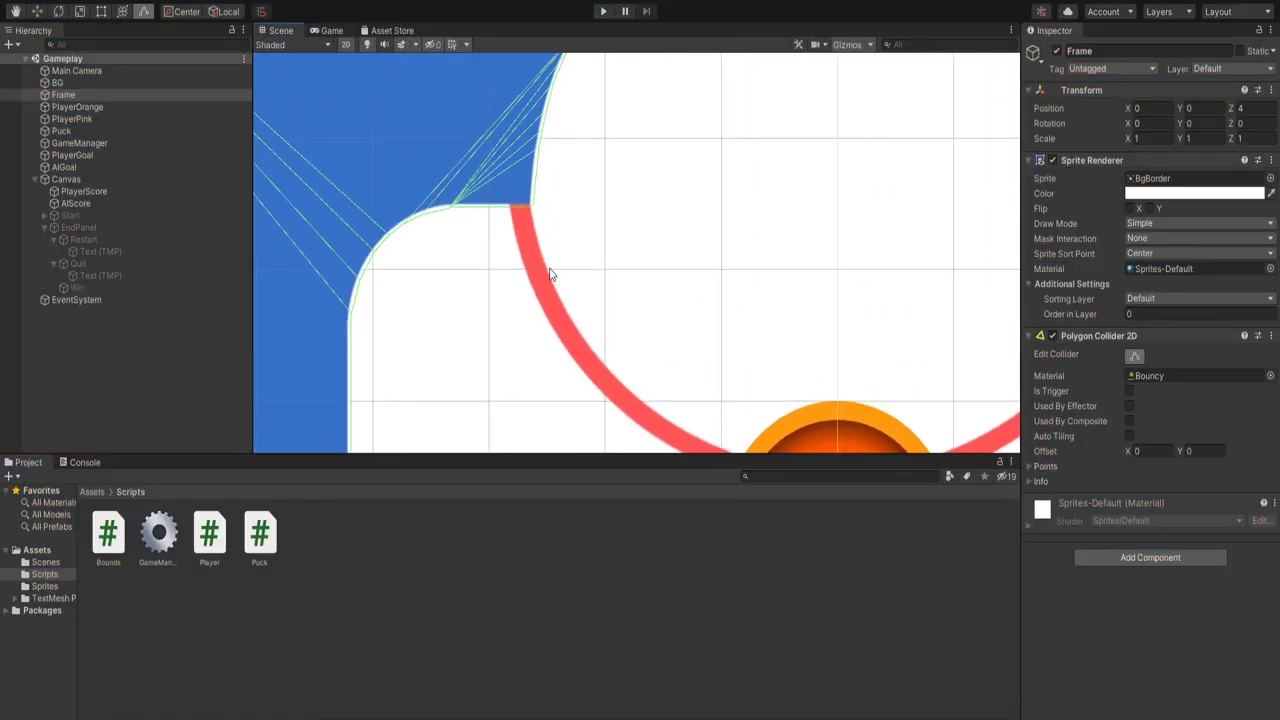
click(321, 31)
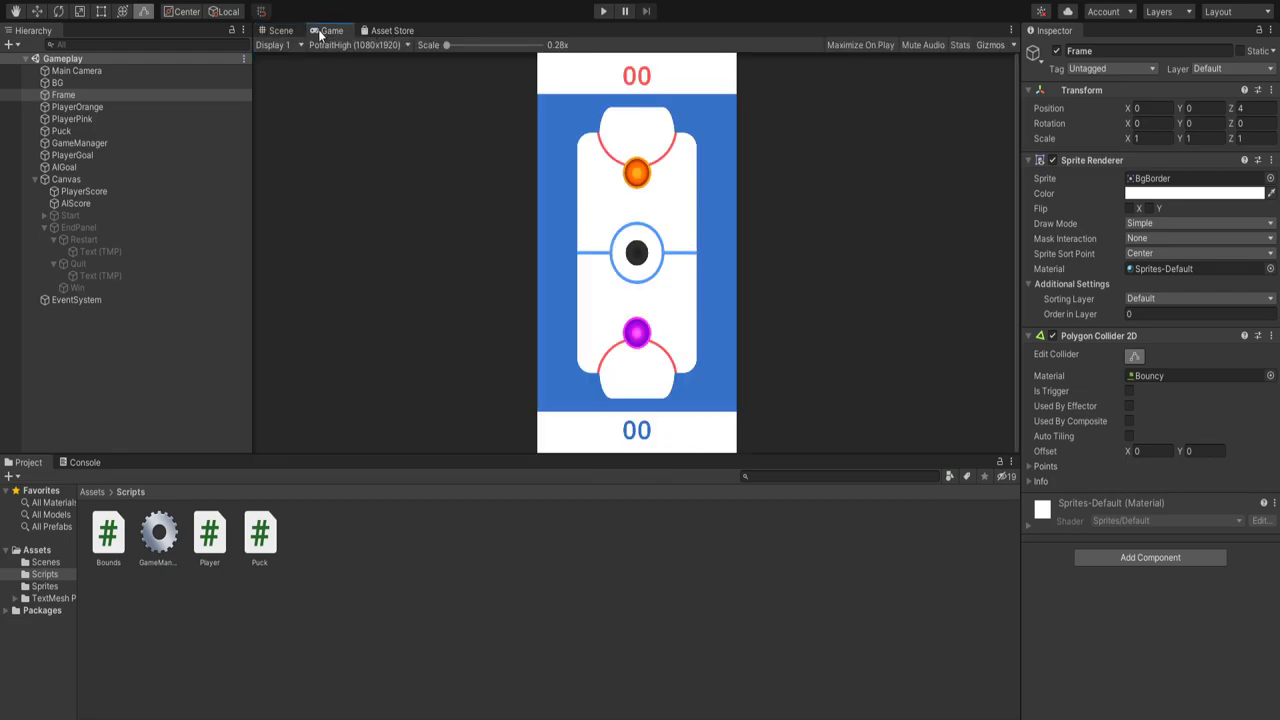